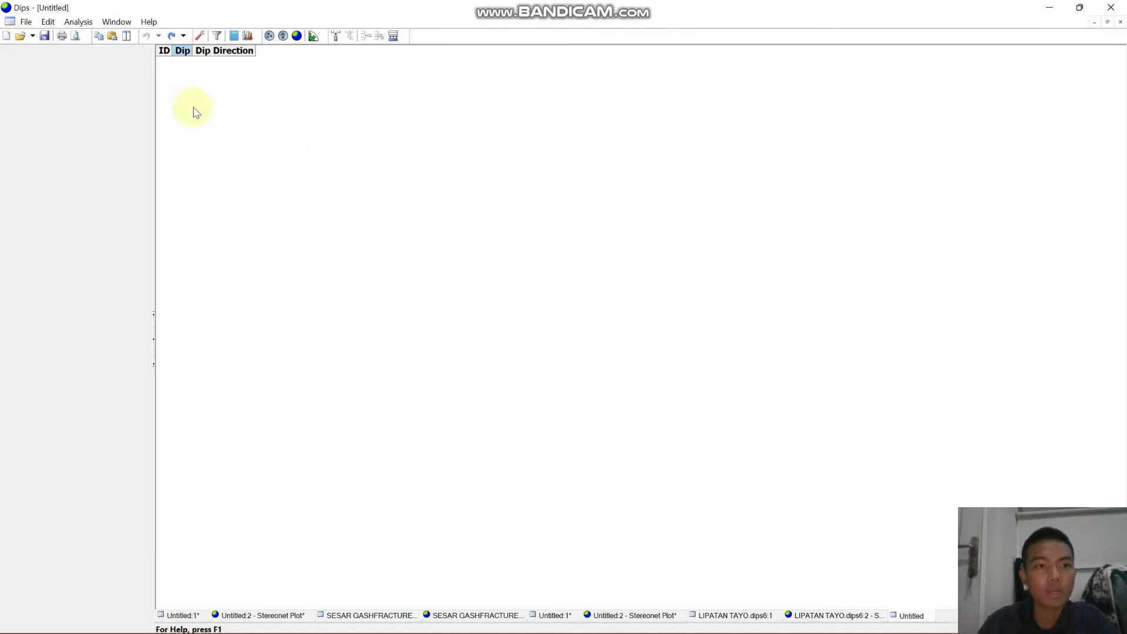
# - Create a new project and set its global orientation format to Strike (Right) / Dip
pyautogui.click(8, 37)
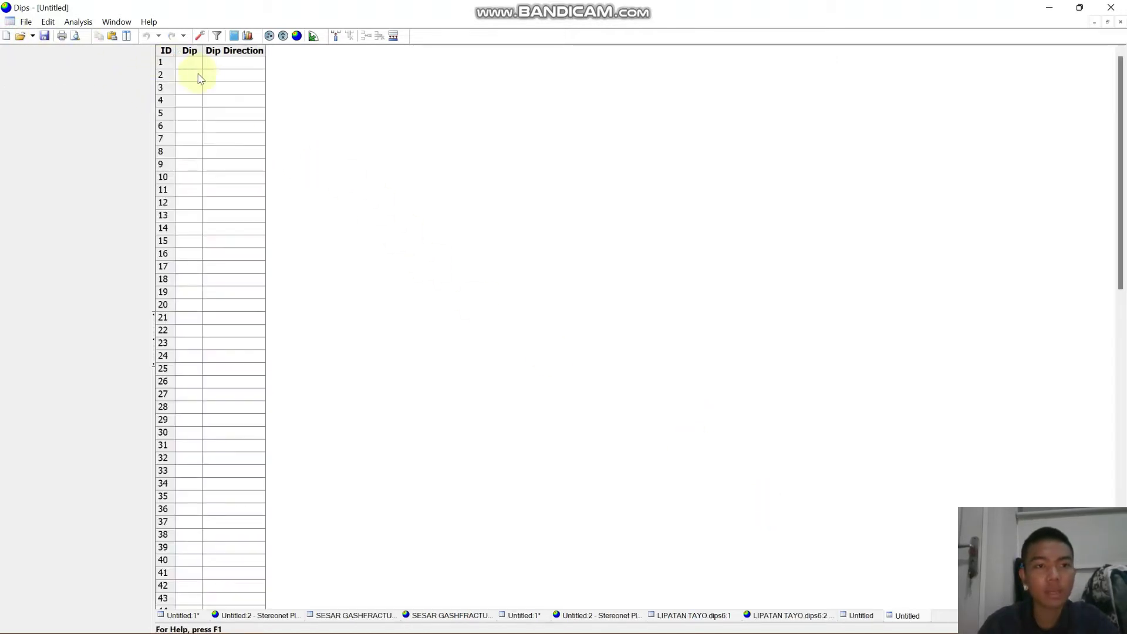
pyautogui.click(199, 36)
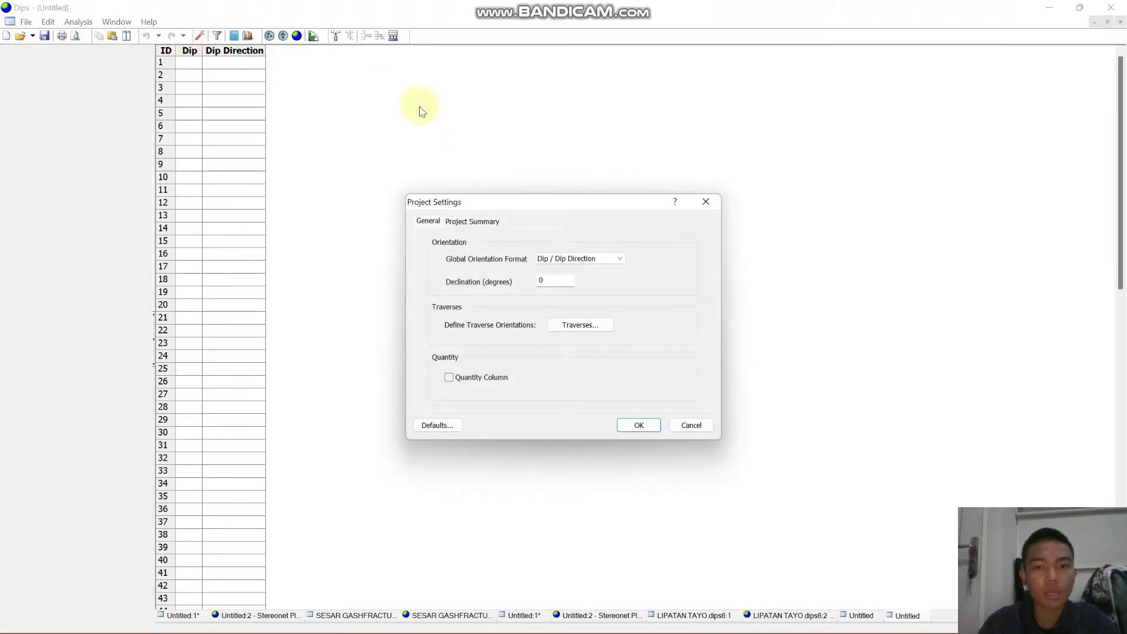
pyautogui.click(567, 260)
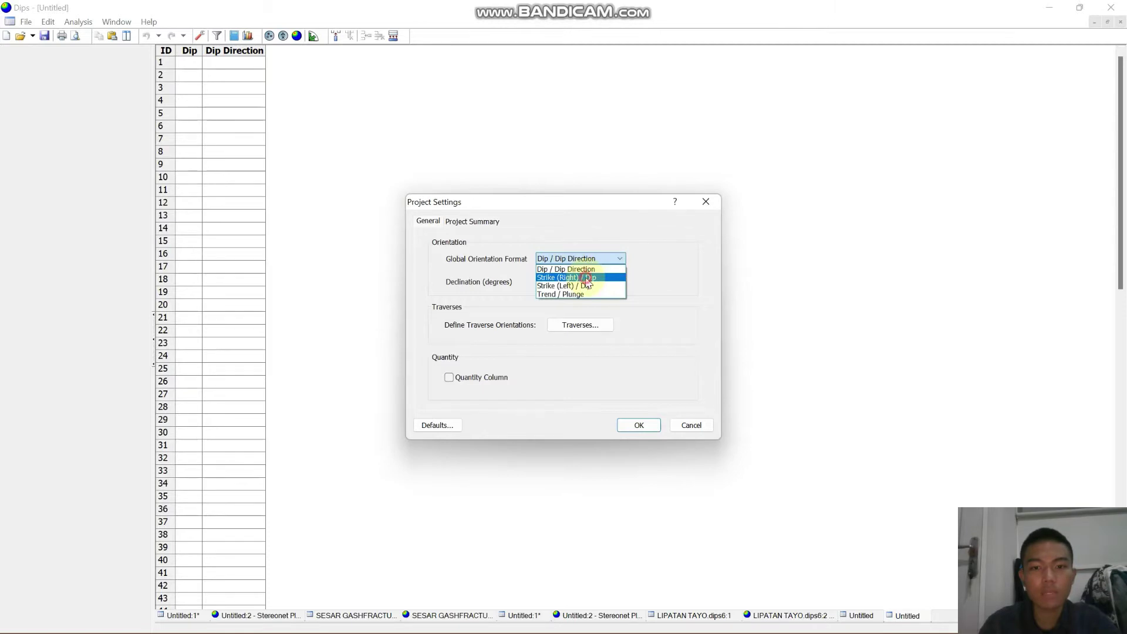
pyautogui.click(587, 279)
pyautogui.click(650, 421)
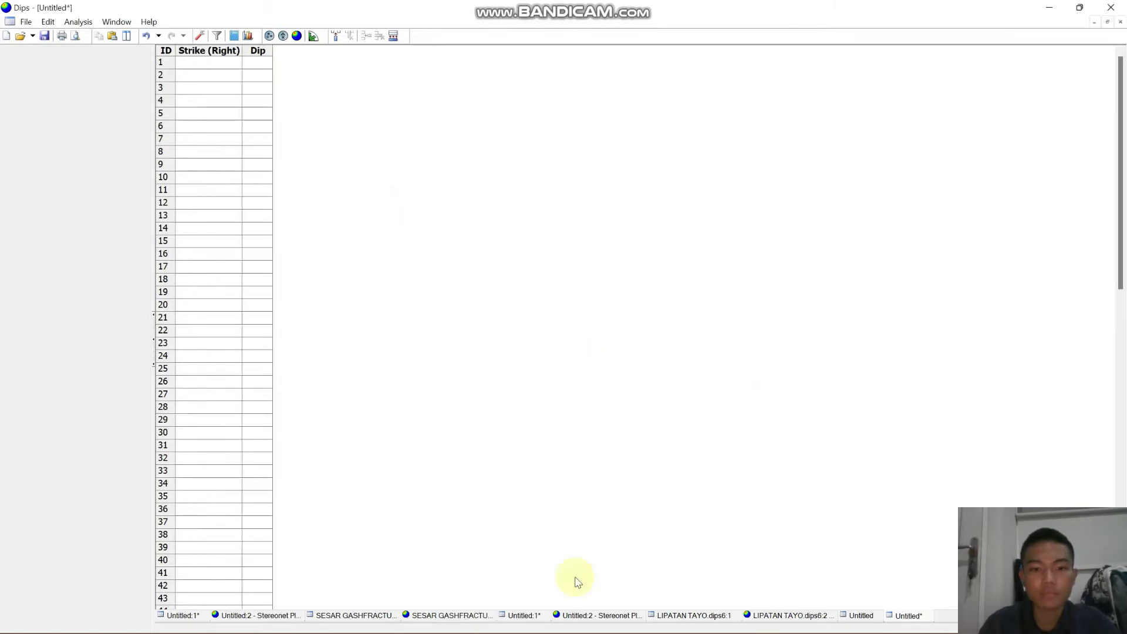
# - Switch to the Data Pengolahan Dips workbook in Excel and copy the strike and dip values from the Kekar sheet
pyautogui.moveTo(622, 620)
pyautogui.click(601, 548)
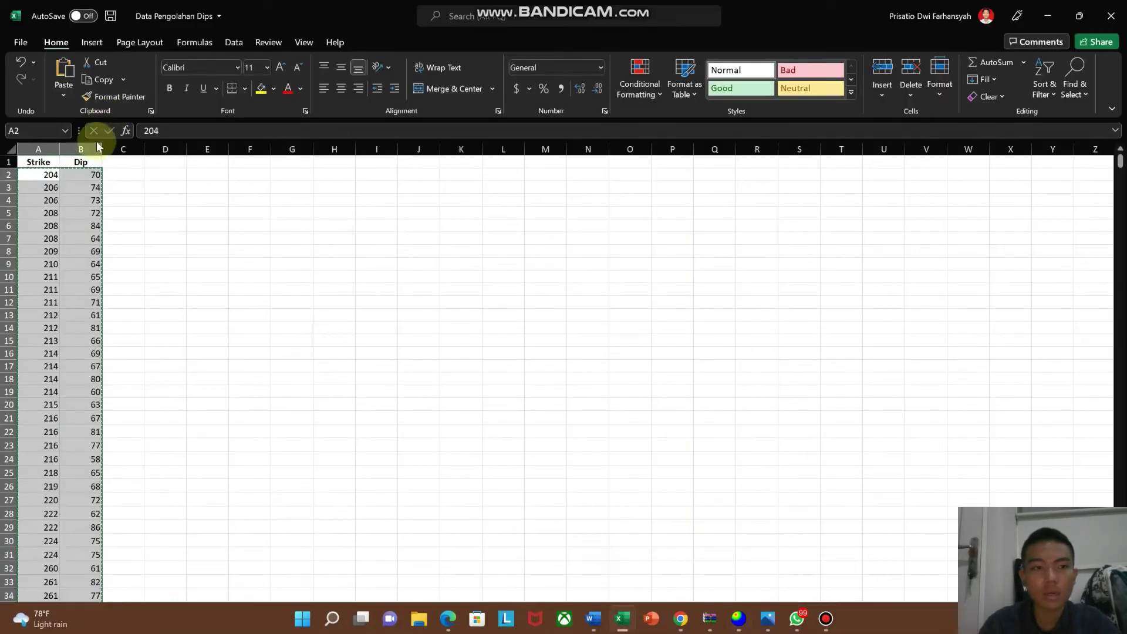
pyautogui.rightClick(82, 176)
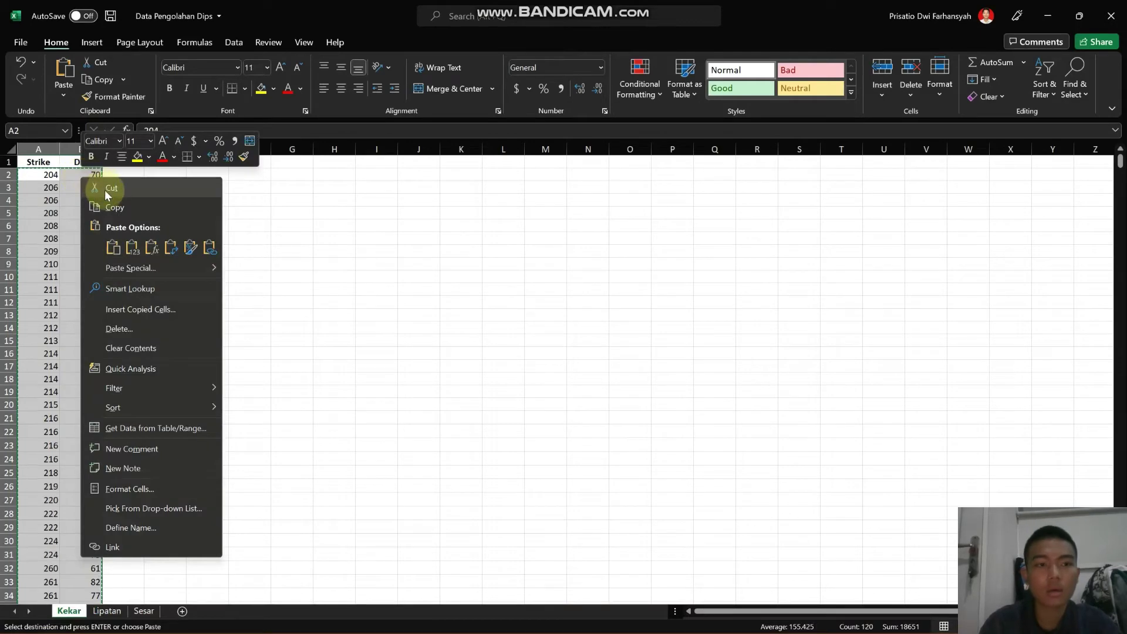
pyautogui.click(113, 203)
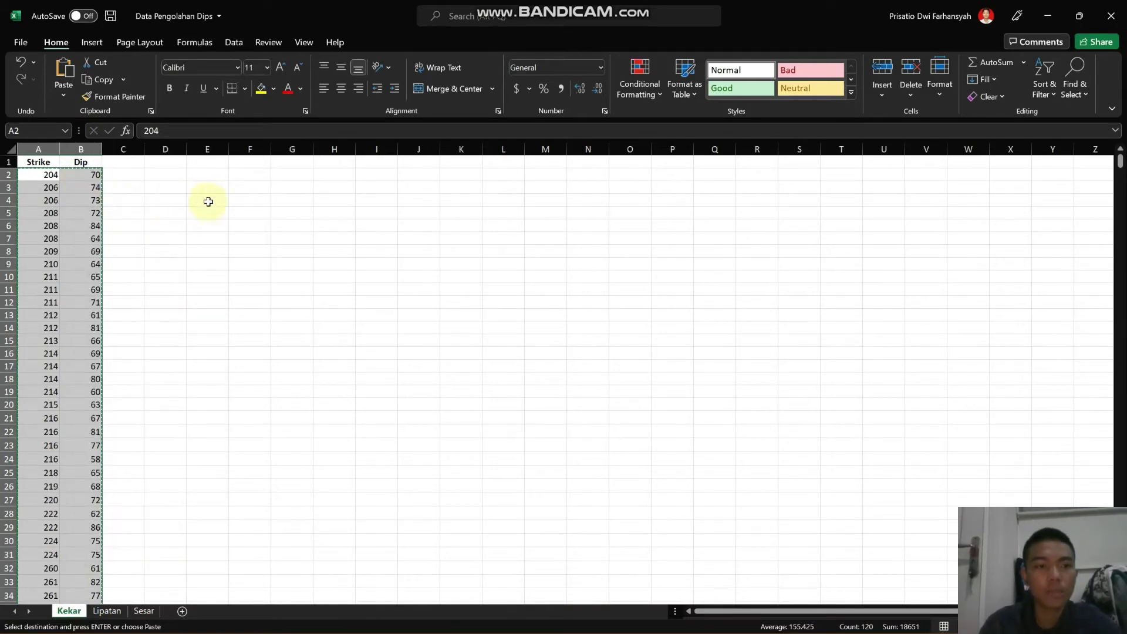
# - Return to Dips, paste the strike and dip data starting at row 1, and generate the stereonet plot
pyautogui.moveTo(558, 620)
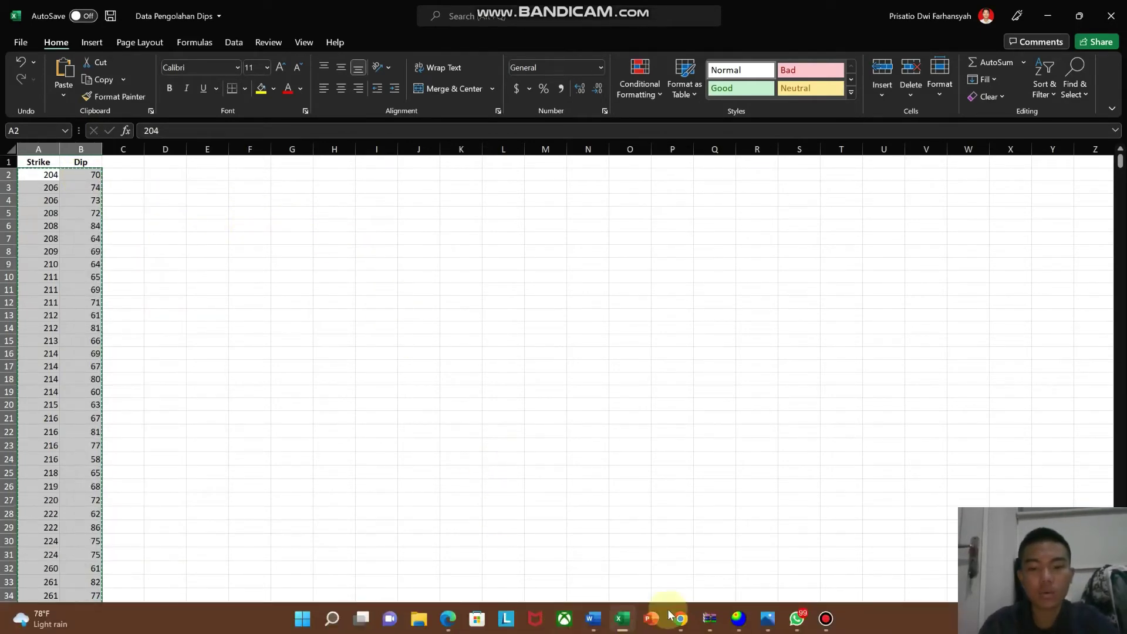
pyautogui.moveTo(739, 619)
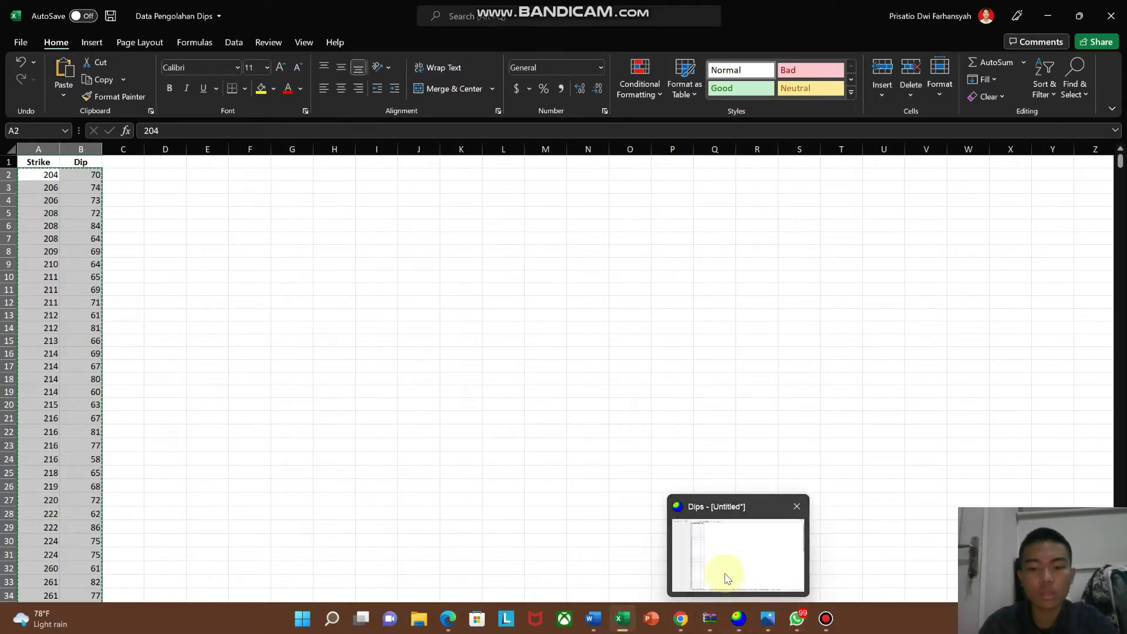
pyautogui.click(728, 578)
pyautogui.click(195, 63)
pyautogui.rightClick(198, 65)
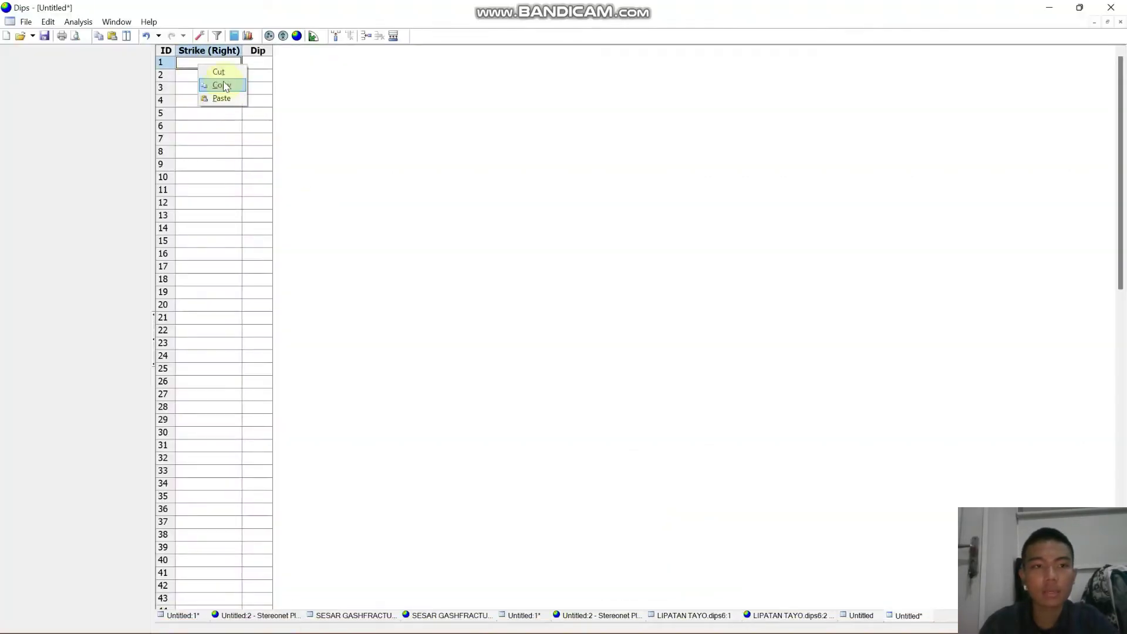
pyautogui.click(221, 98)
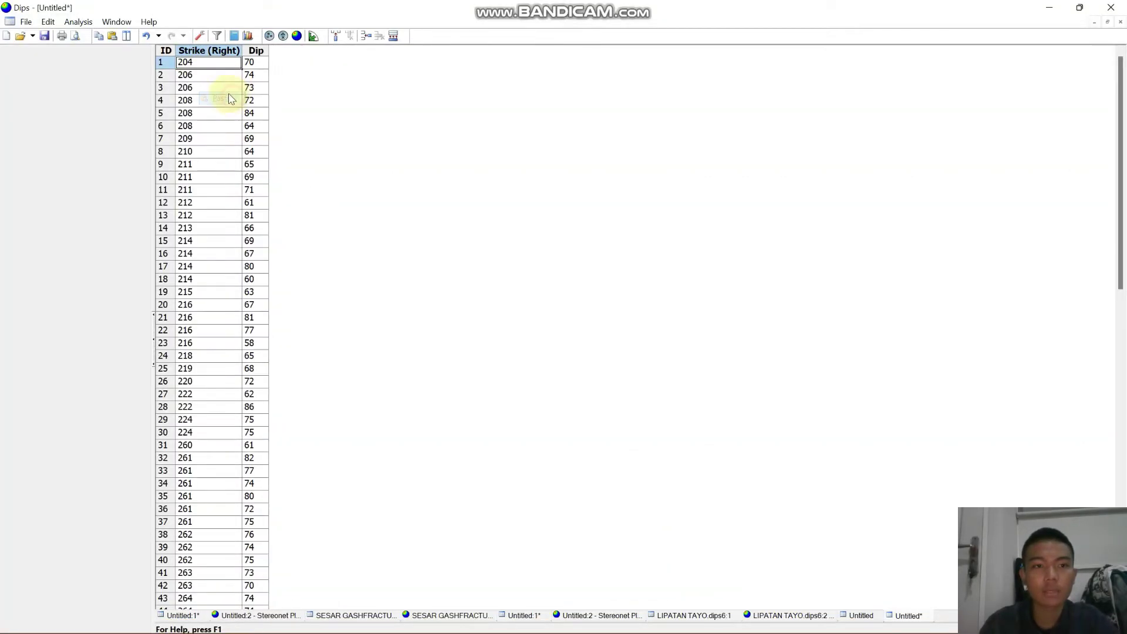
pyautogui.click(296, 37)
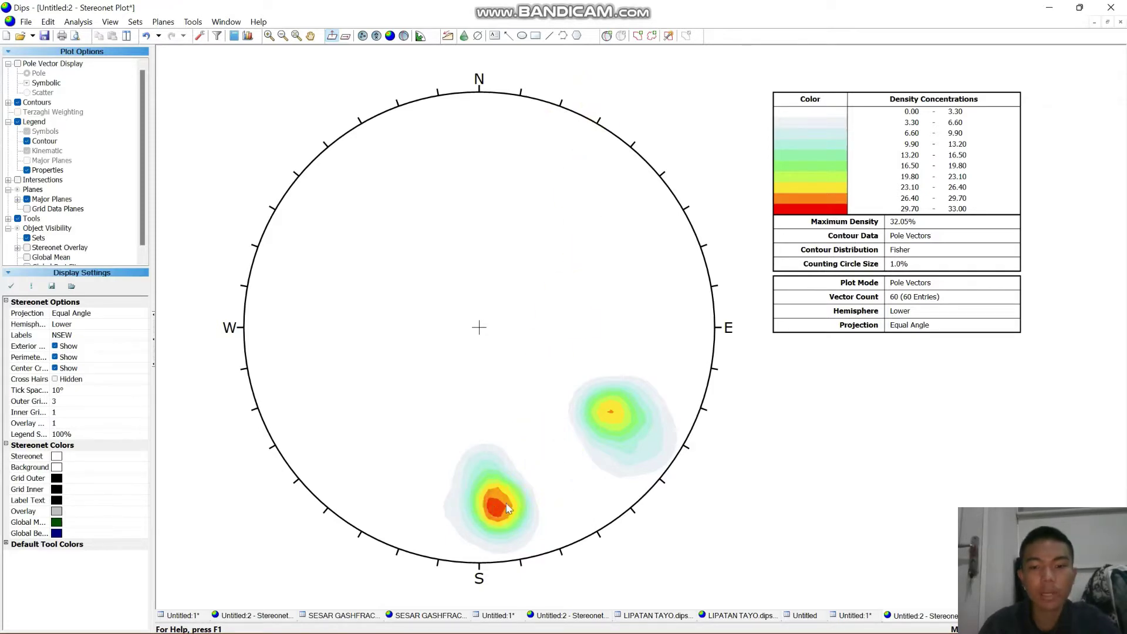
# - Add a user plane at the centre of the red contour, 265/75, labelled MAX 1, with its ID and plane hidden
pyautogui.scroll(5, 503, 506)
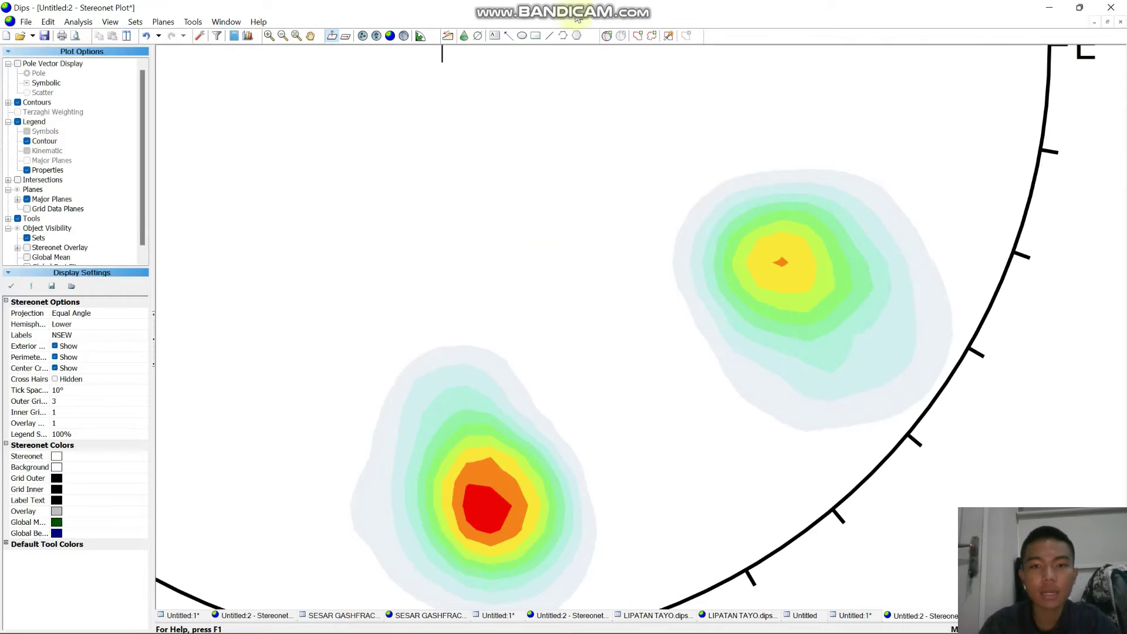
pyautogui.click(607, 36)
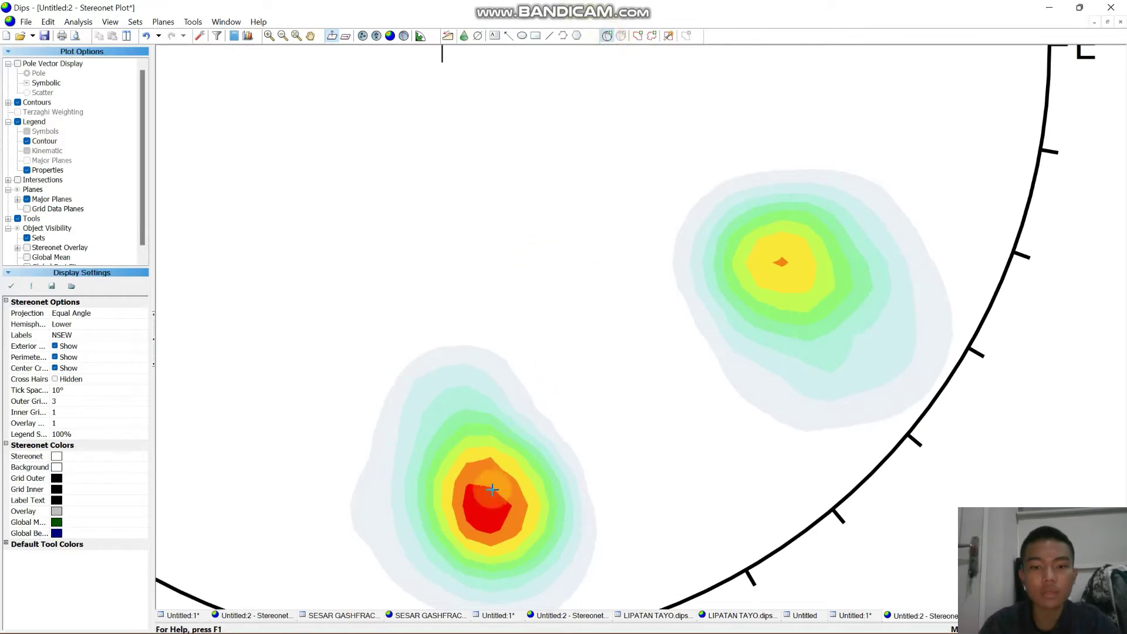
pyautogui.click(485, 506)
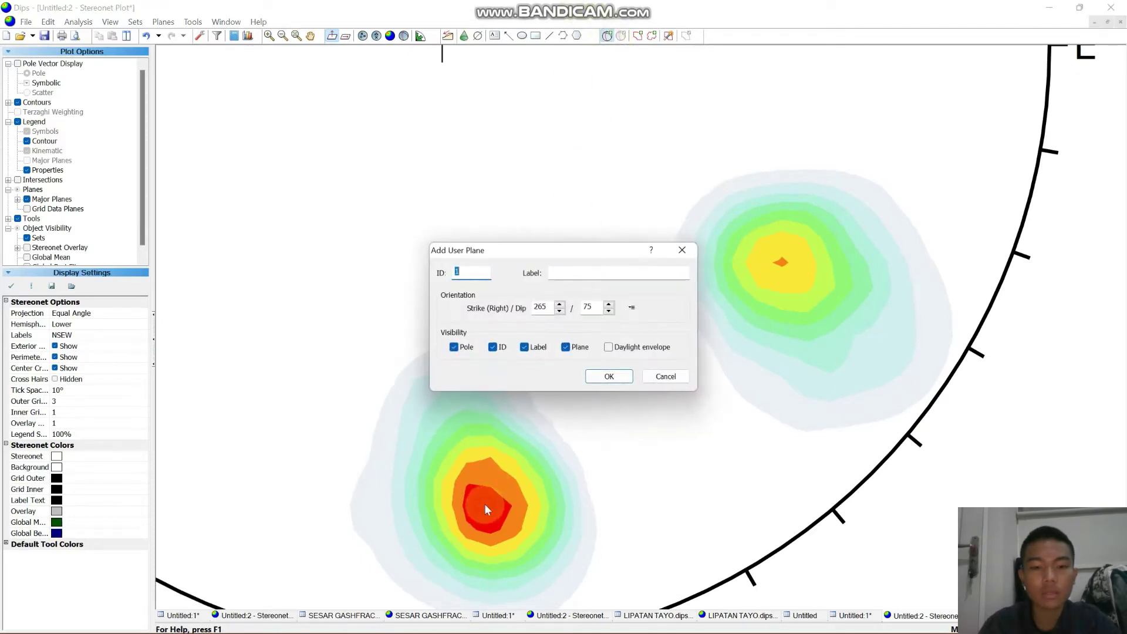
pyautogui.click(573, 277)
pyautogui.press('capslock')
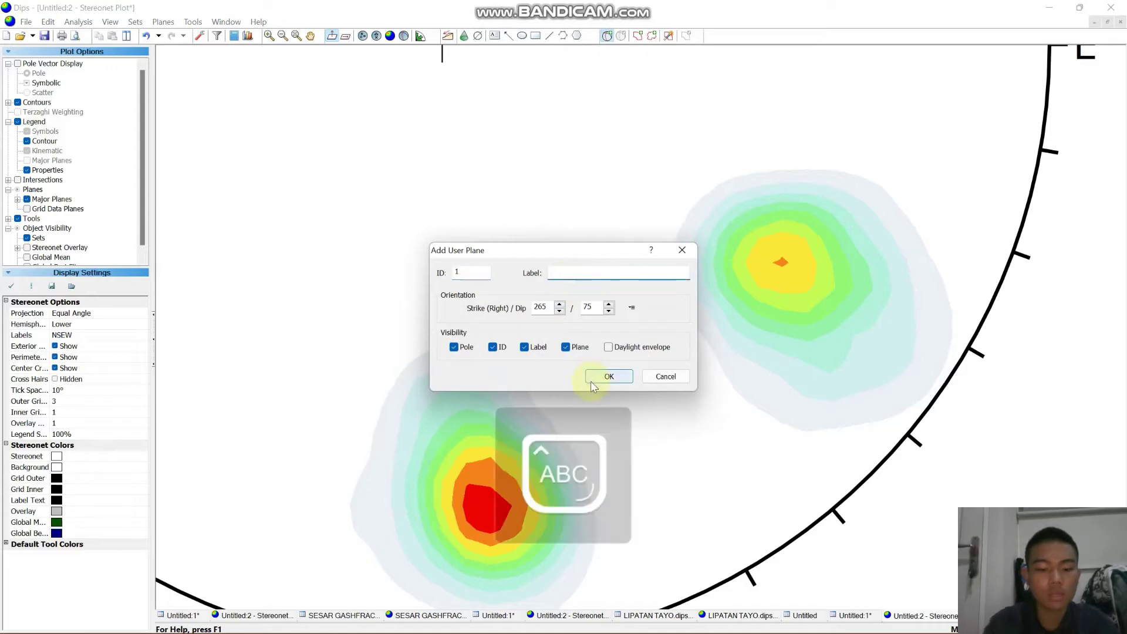
pyautogui.write('MAX 1')
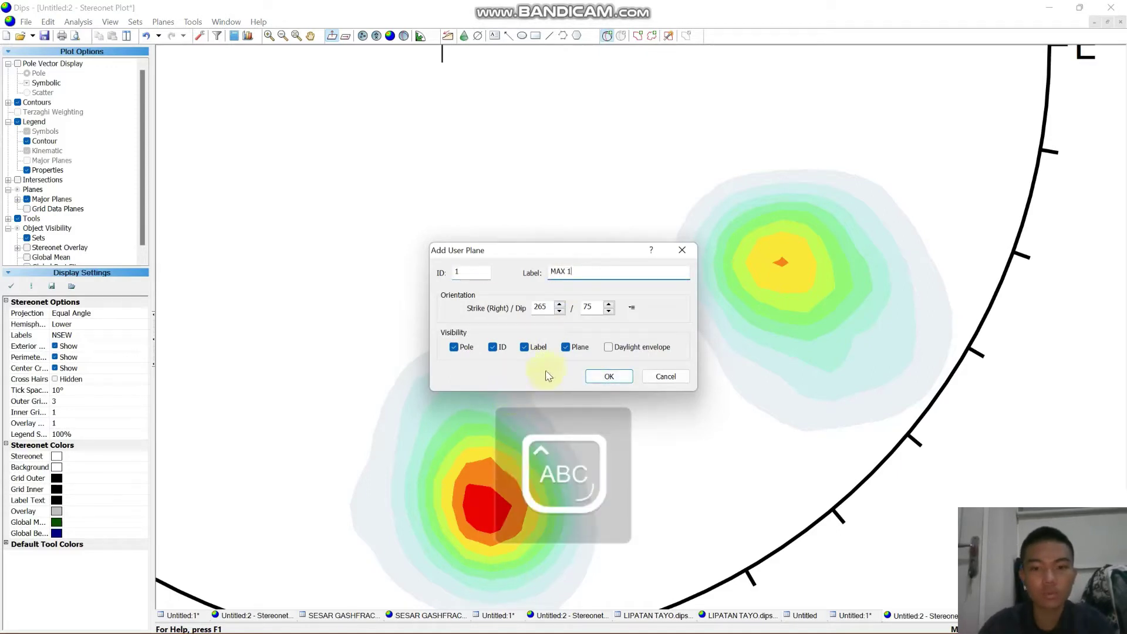
pyautogui.click(563, 348)
pyautogui.click(498, 348)
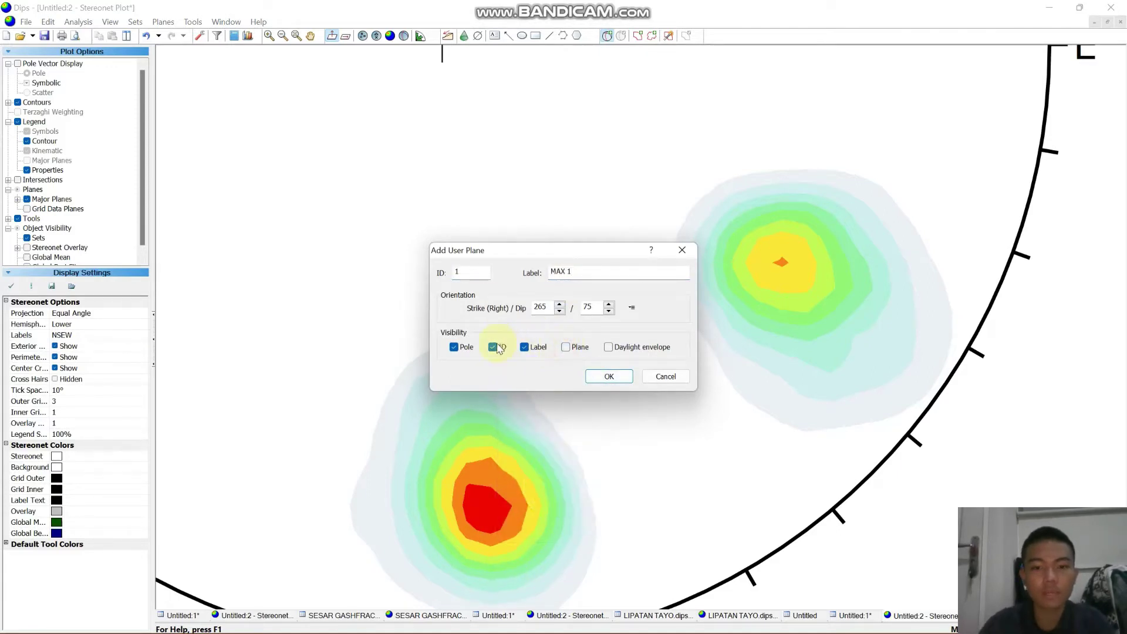
pyautogui.click(624, 379)
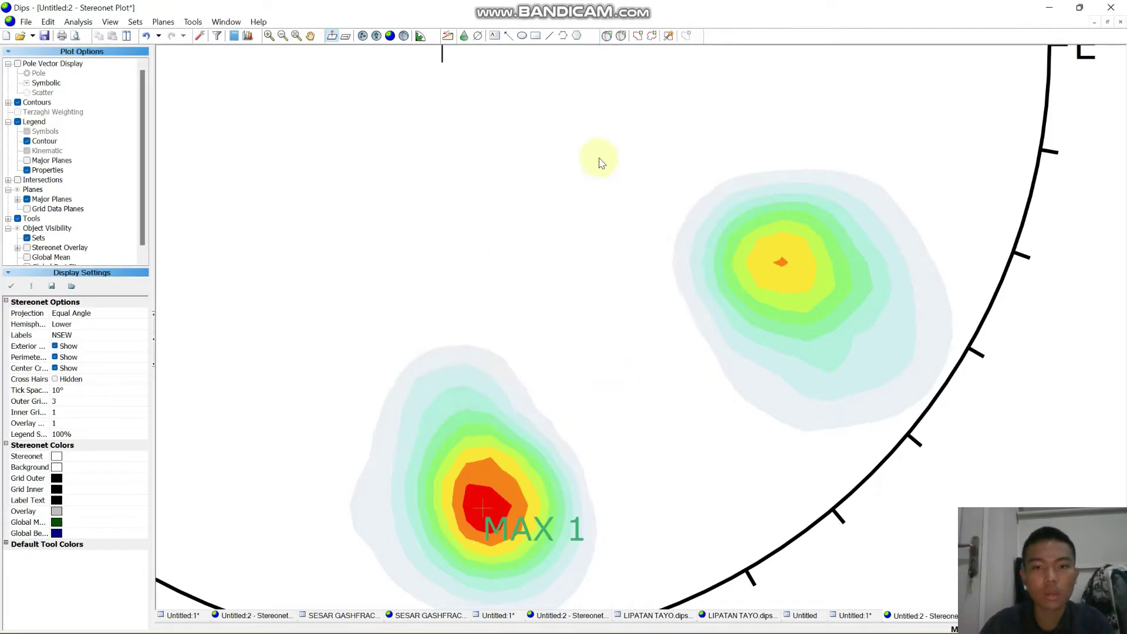
# - Add a user plane at the small orange peak of the eastern contour cluster, 213/67, labelled MAX 2
pyautogui.click(608, 36)
pyautogui.scroll(3, 782, 263)
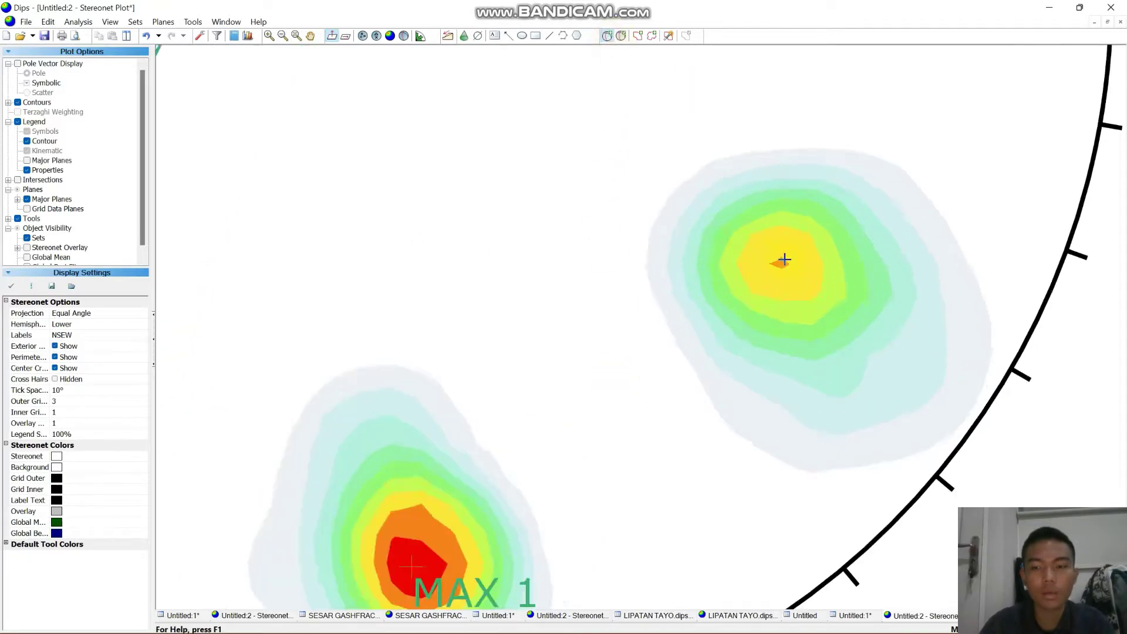
pyautogui.click(780, 264)
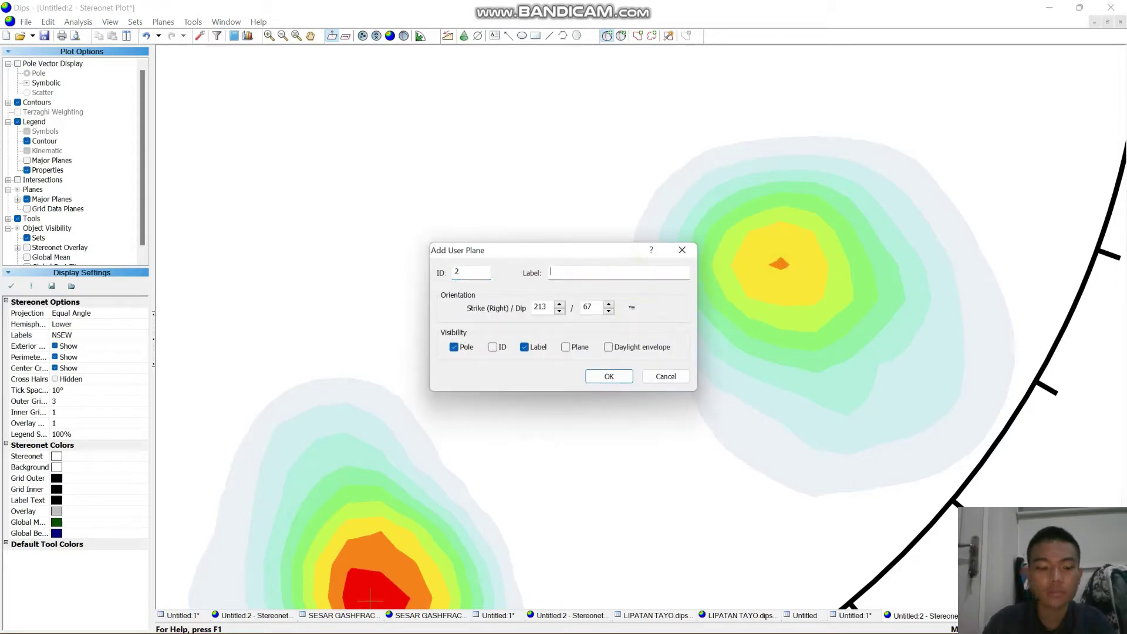
pyautogui.write('MAX 2')
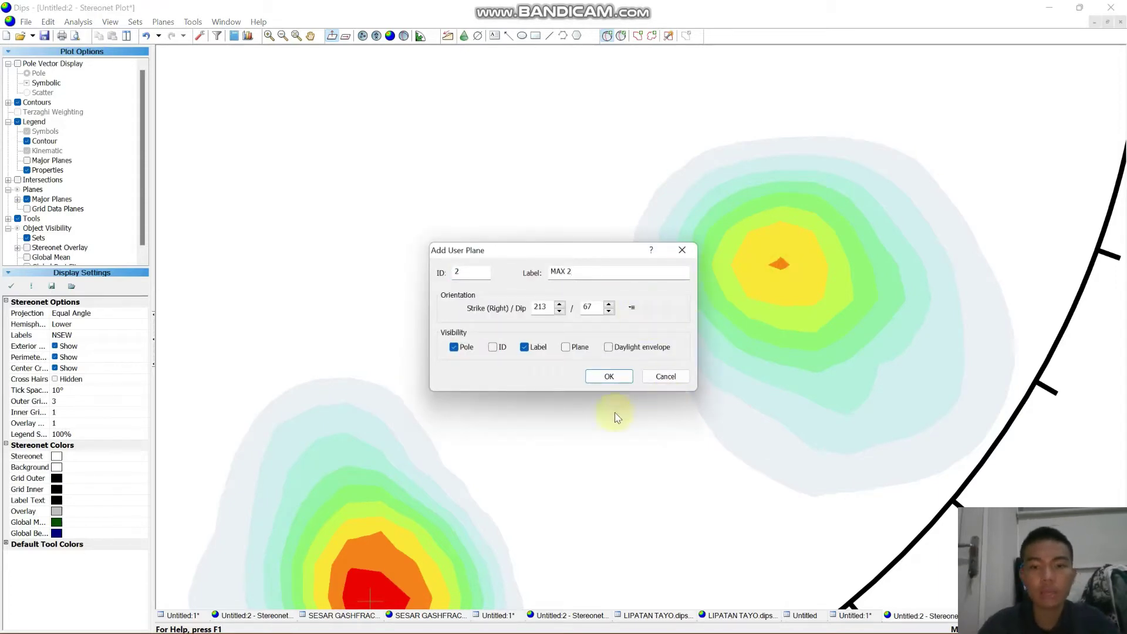
pyautogui.click(609, 376)
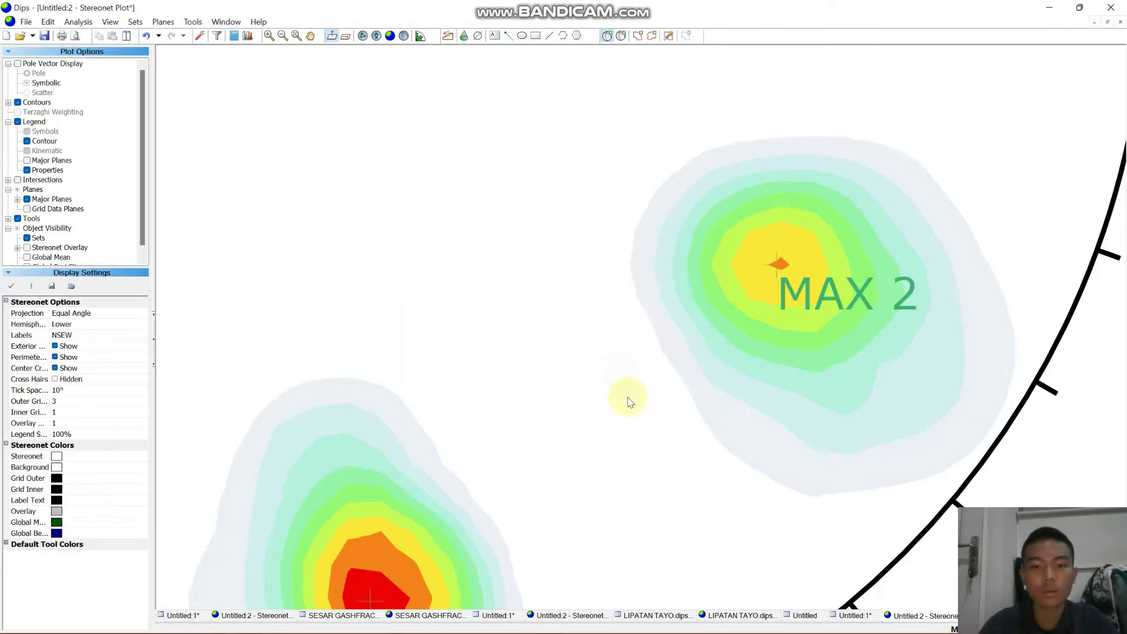
# - Add a user plane on the MAX 1 pole, 265/75, labelled P1, showing the plane and label but not the pole
pyautogui.scroll(-2, 556, 256)
pyautogui.scroll(-1, 557, 256)
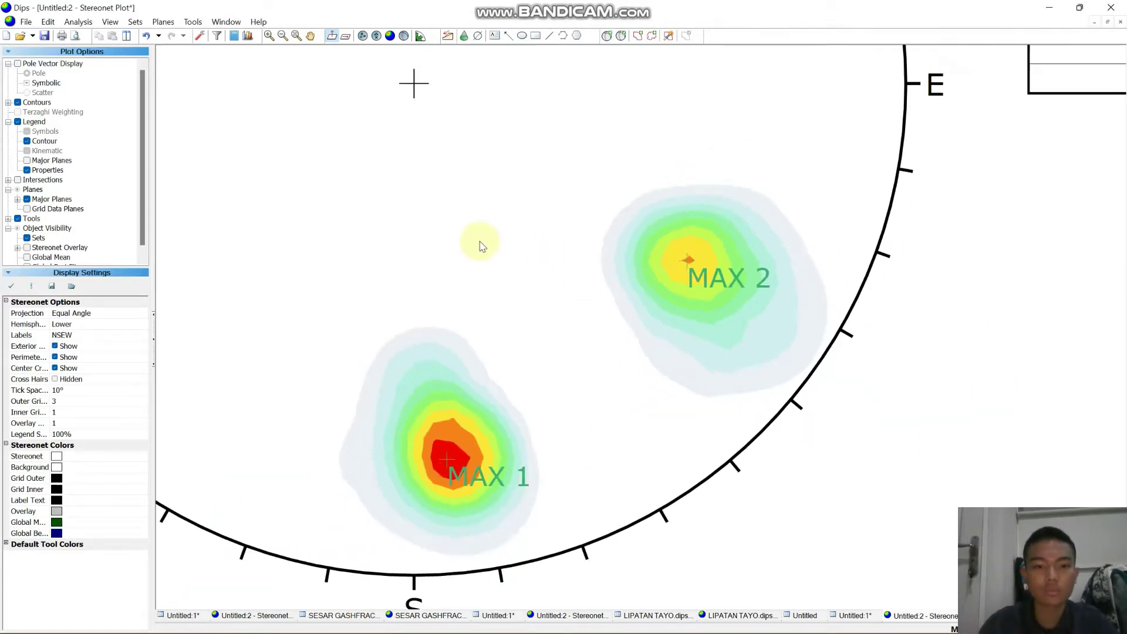
pyautogui.scroll(-1, 479, 246)
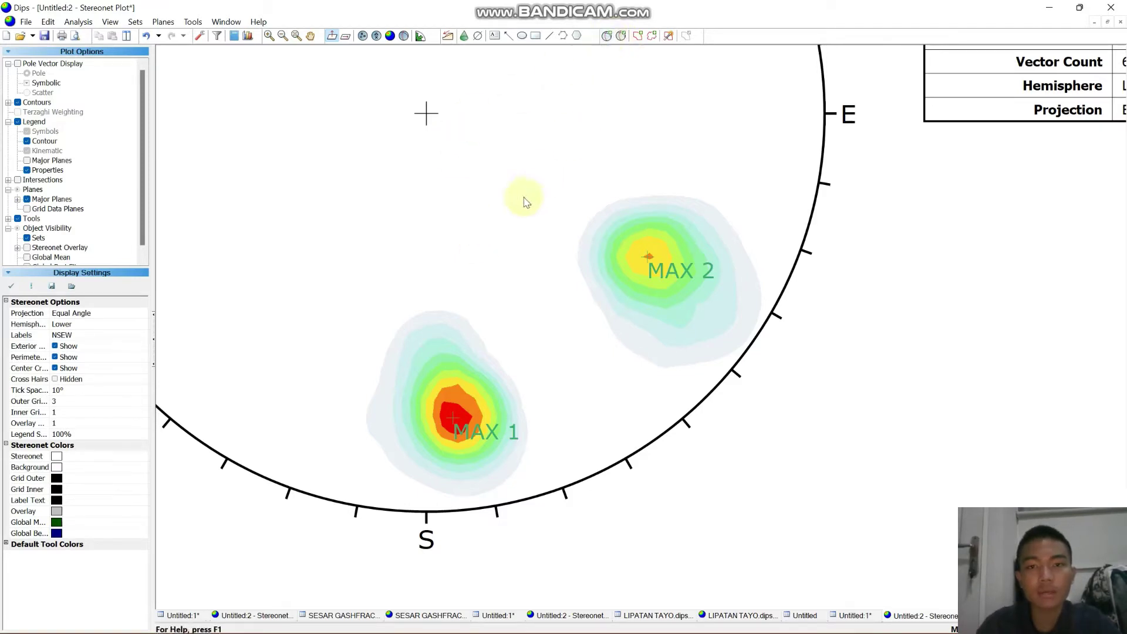
pyautogui.click(310, 37)
pyautogui.moveTo(360, 90); pyautogui.dragTo(529, 214)
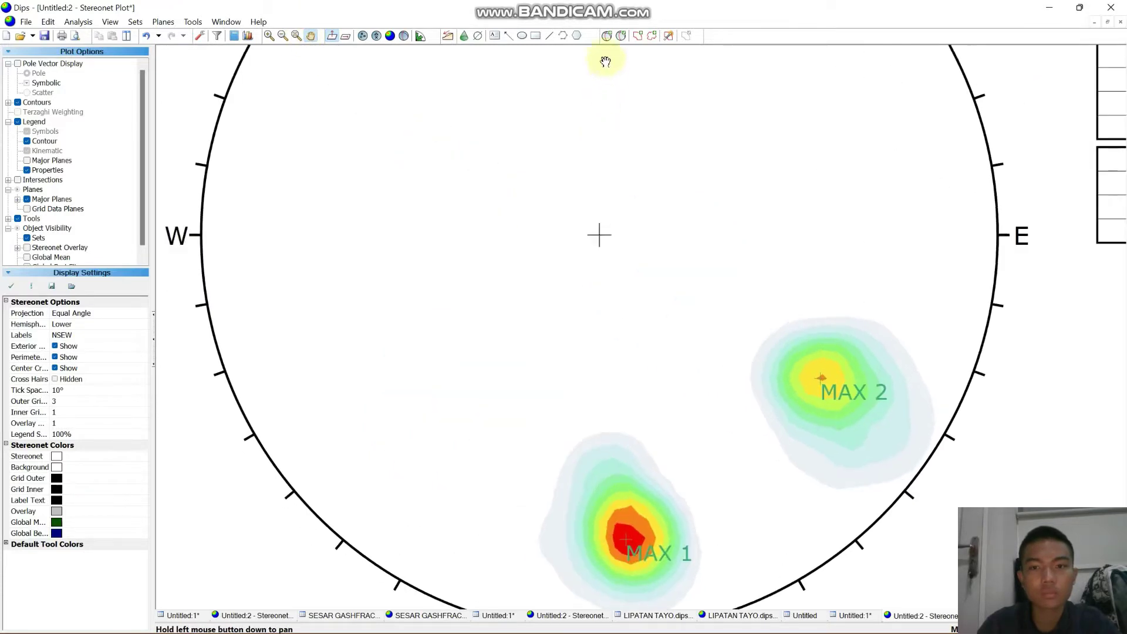
pyautogui.click(607, 35)
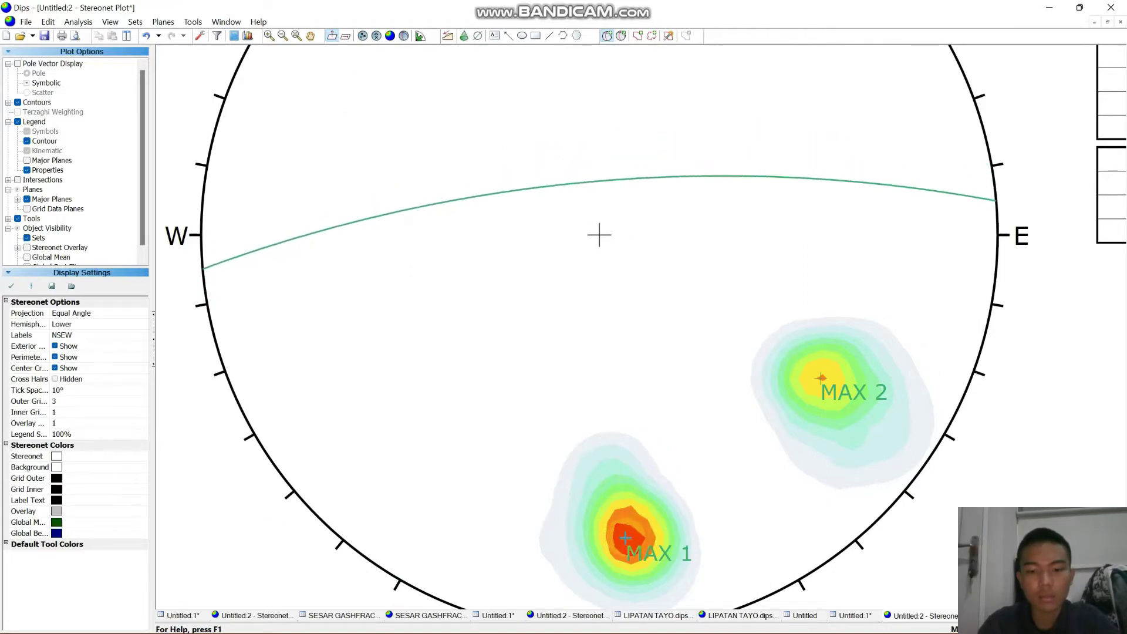
pyautogui.scroll(1, 598, 218)
pyautogui.scroll(1, 596, 201)
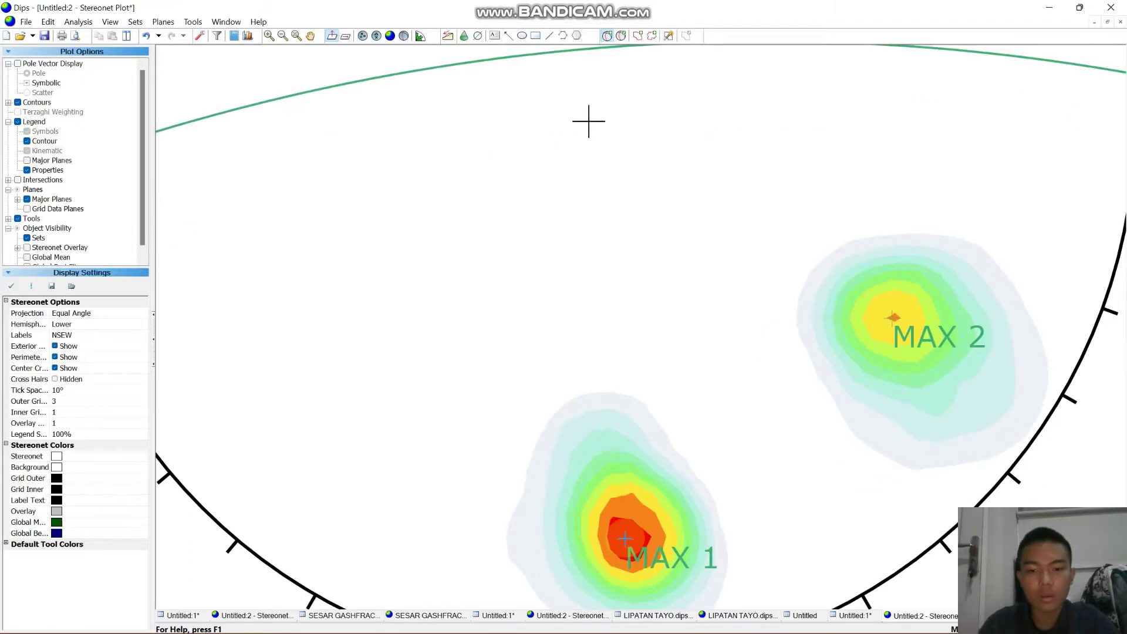
pyautogui.click(589, 122)
pyautogui.click(622, 277)
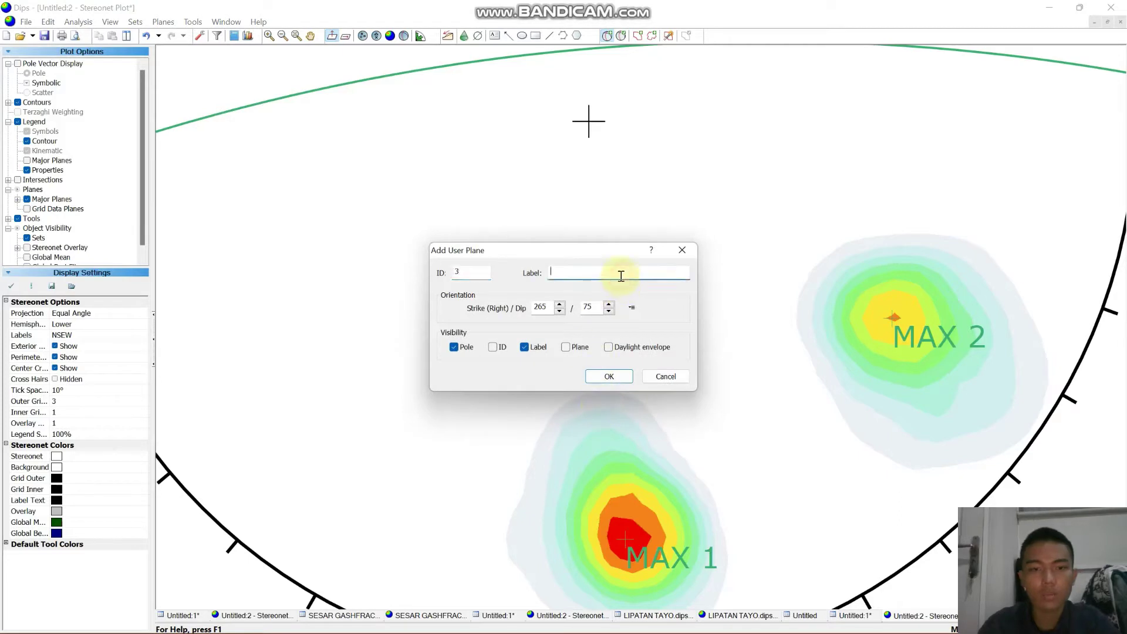
pyautogui.write('P1')
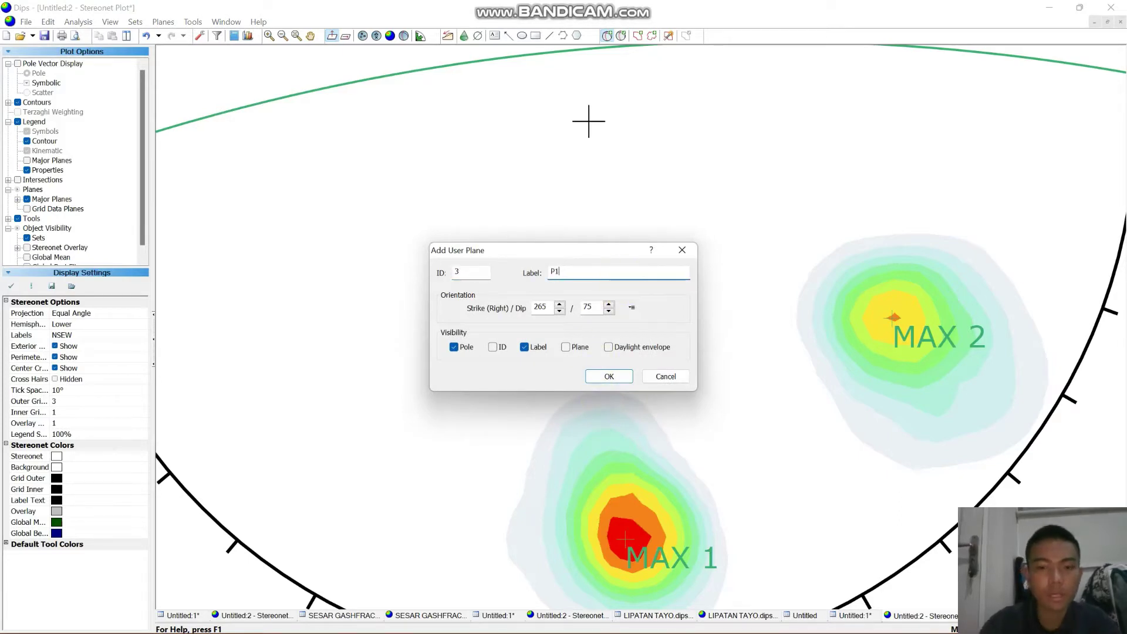
pyautogui.click(565, 348)
pyautogui.click(608, 377)
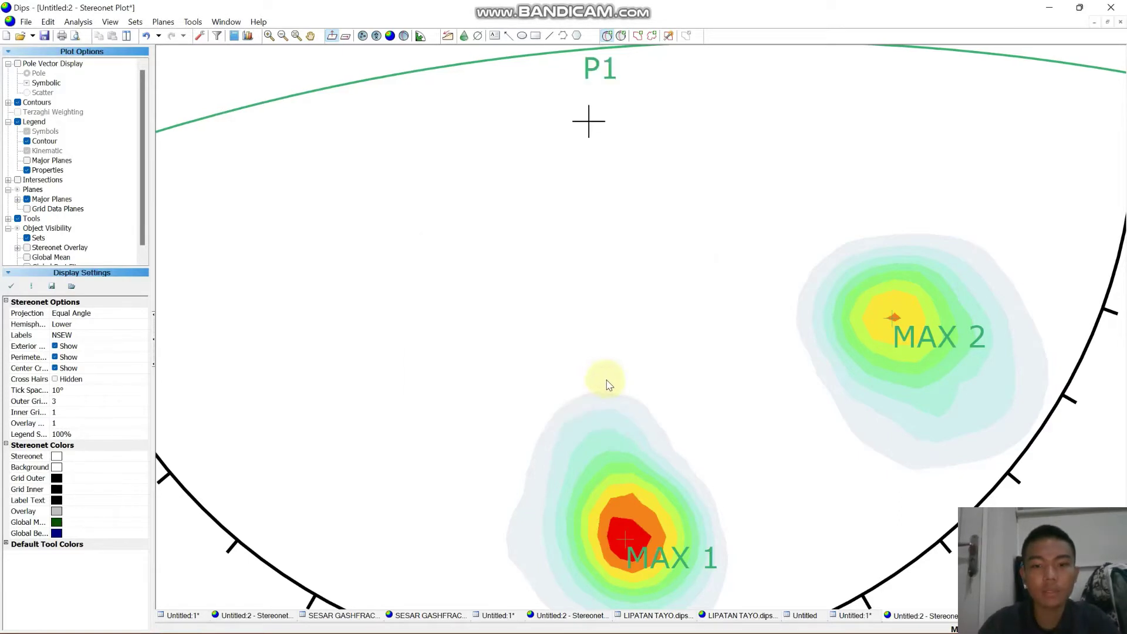
# - Add a user plane on the MAX 2 pole, 213/67, labelled P2, showing the plane and label but not the pole
pyautogui.click(607, 36)
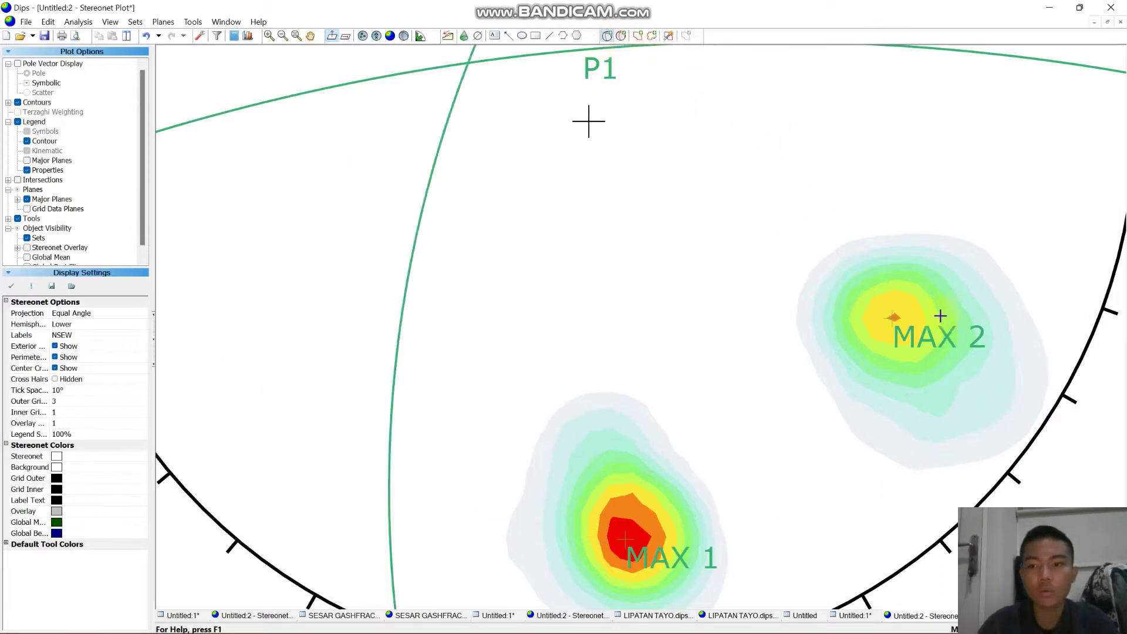
pyautogui.scroll(2, 892, 321)
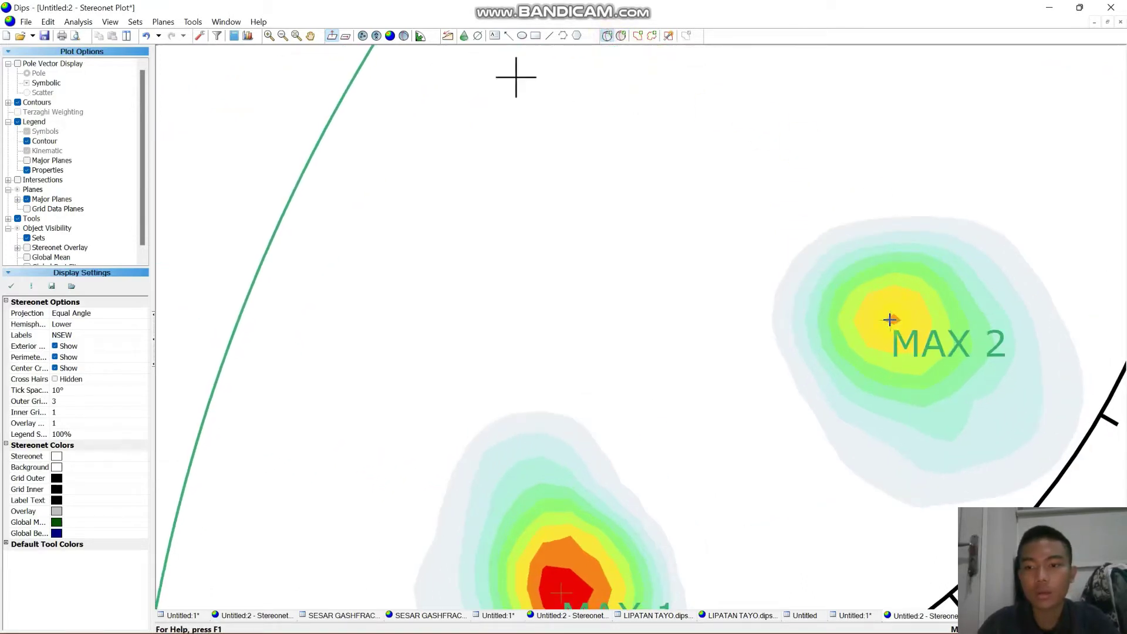
pyautogui.click(891, 320)
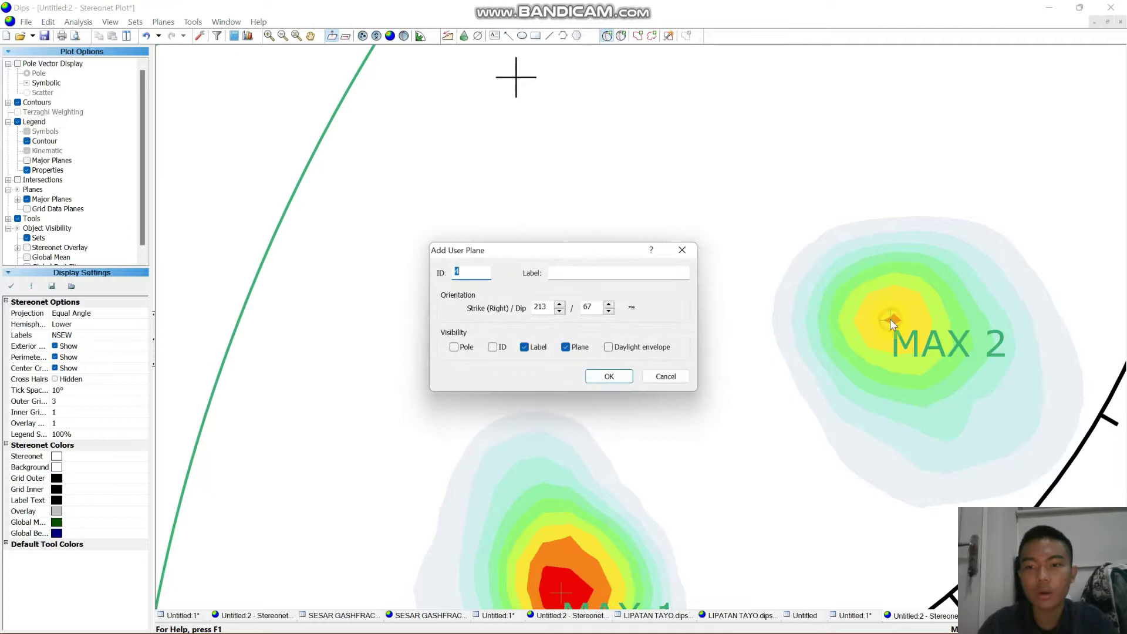
pyautogui.click(624, 271)
pyautogui.write('P2')
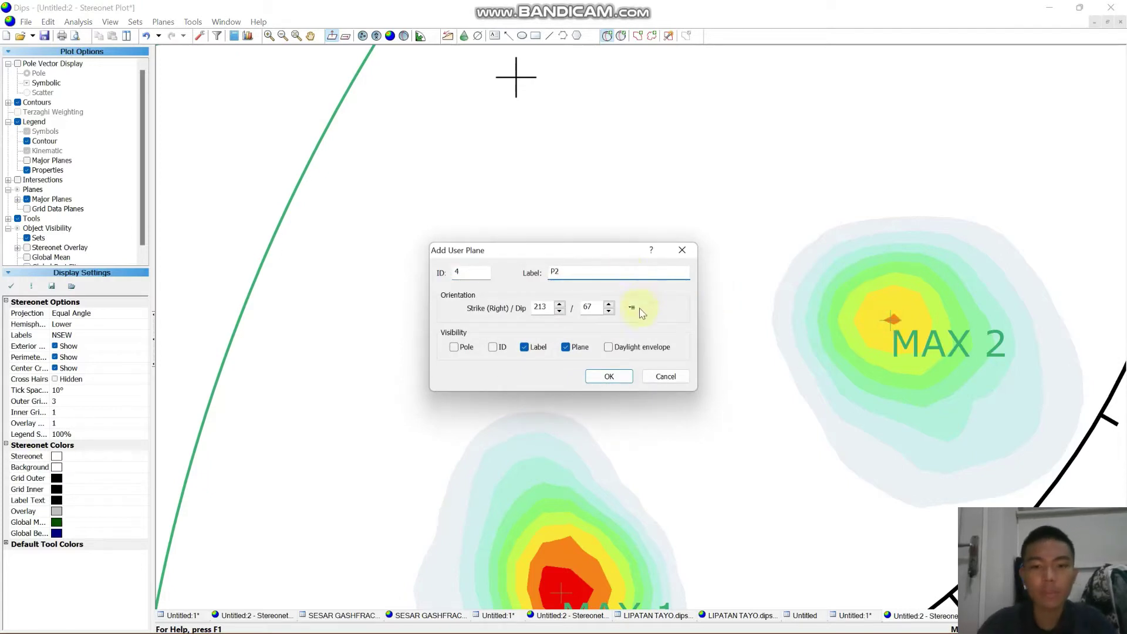
pyautogui.click(611, 377)
pyautogui.scroll(-3, 654, 251)
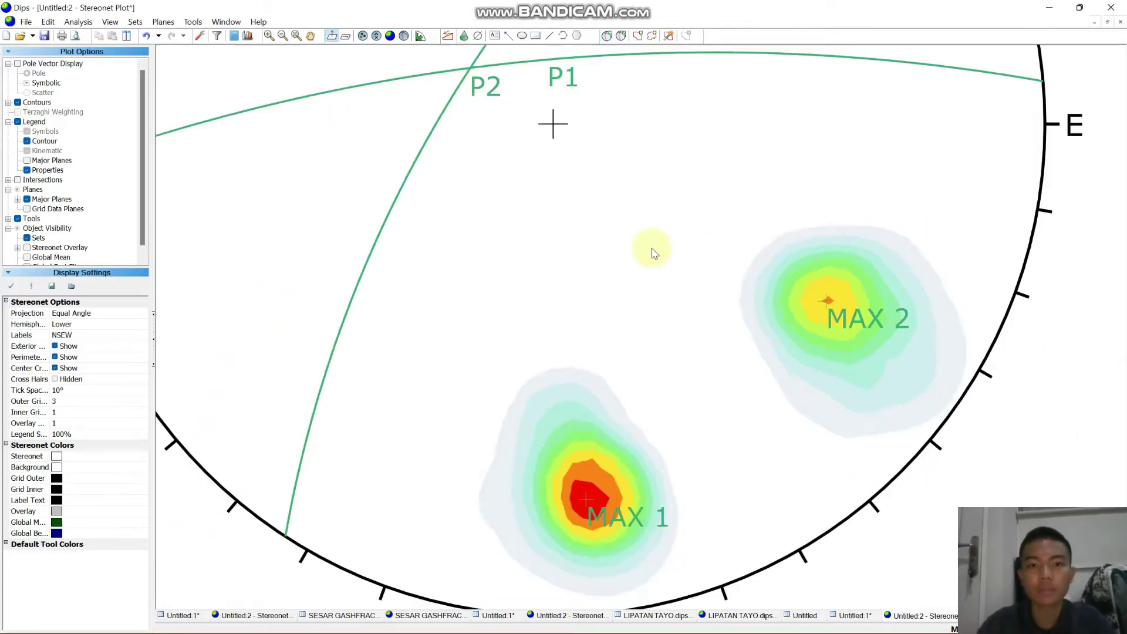
# - Add a user plane at the intersection of P1 and P2, 35/23, labelled Sigma 2, showing the pole and label but not the plane
pyautogui.click(313, 36)
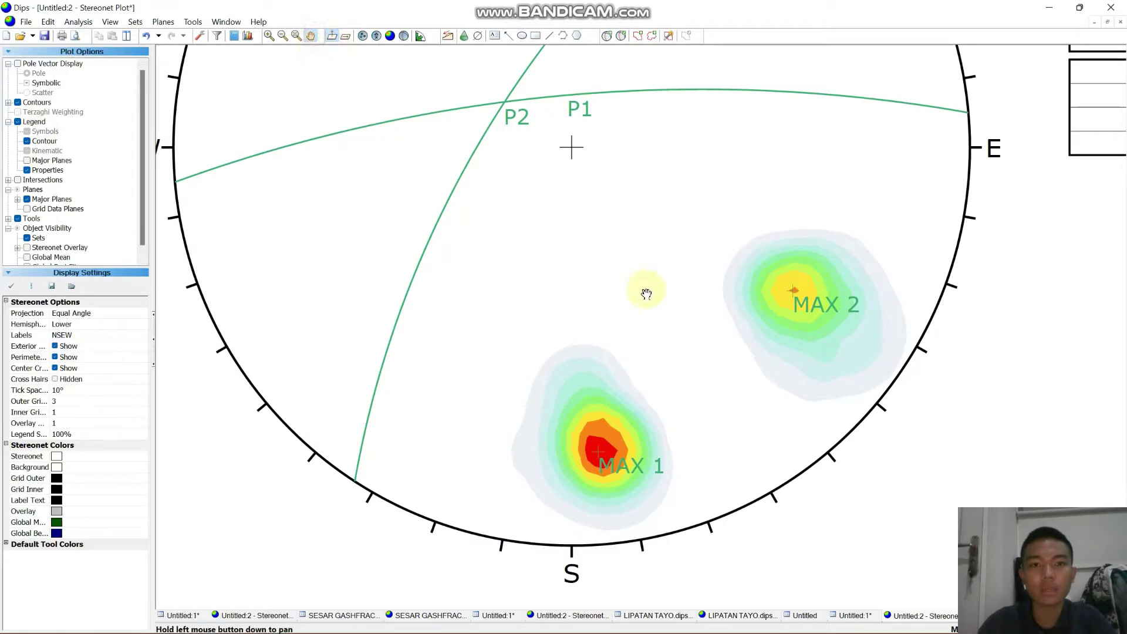
pyautogui.scroll(-2, 617, 247)
pyautogui.moveTo(592, 201); pyautogui.dragTo(468, 351)
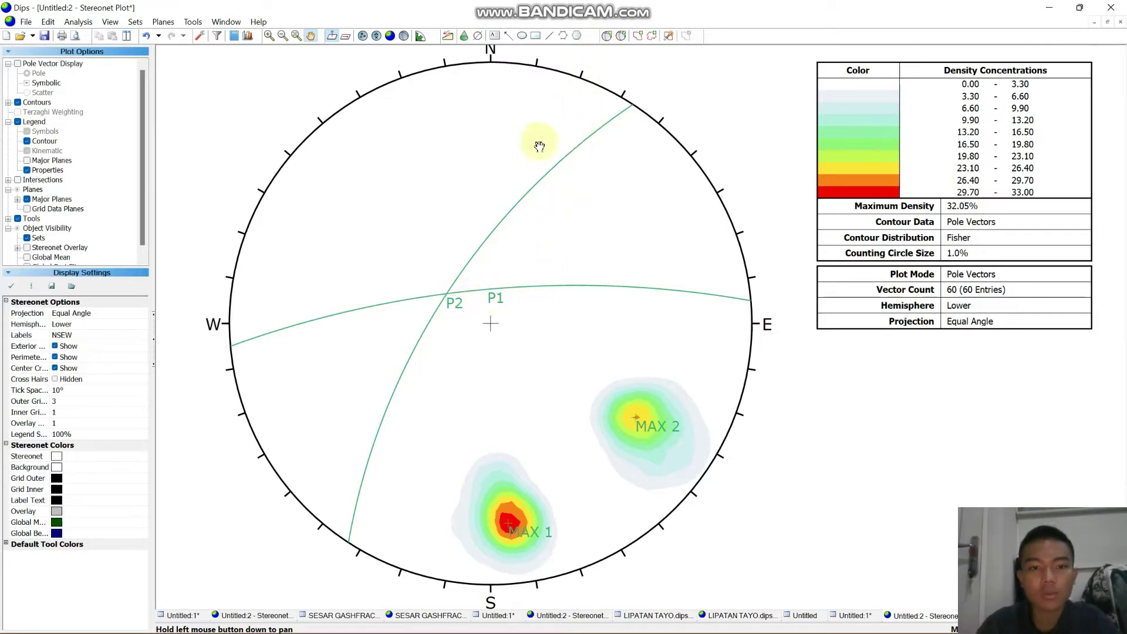
pyautogui.click(607, 36)
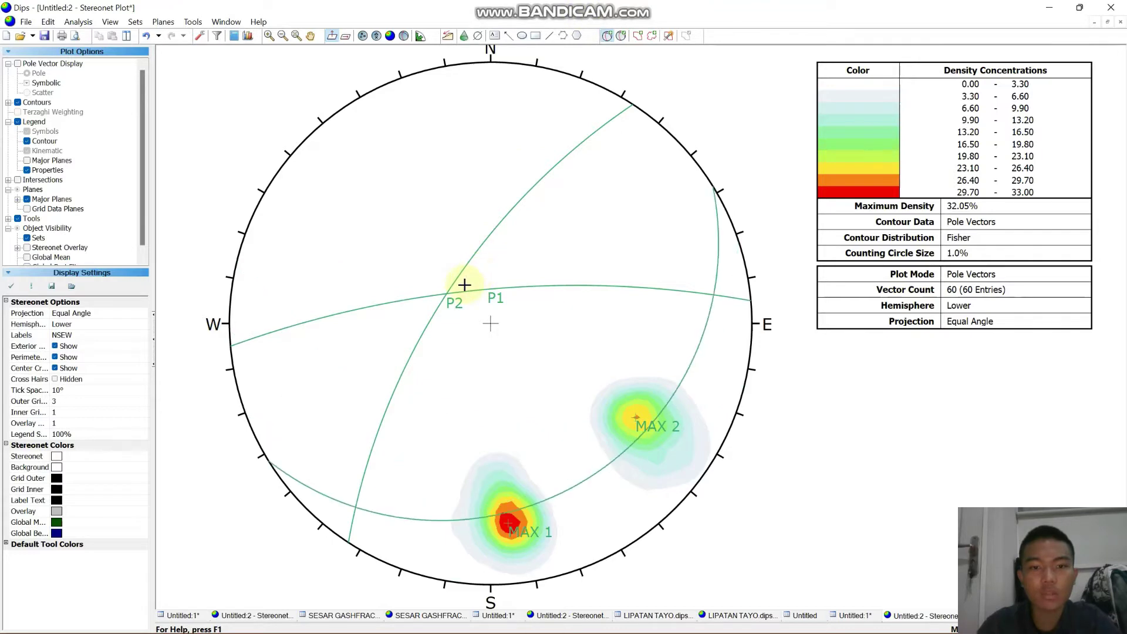
pyautogui.scroll(3, 465, 285)
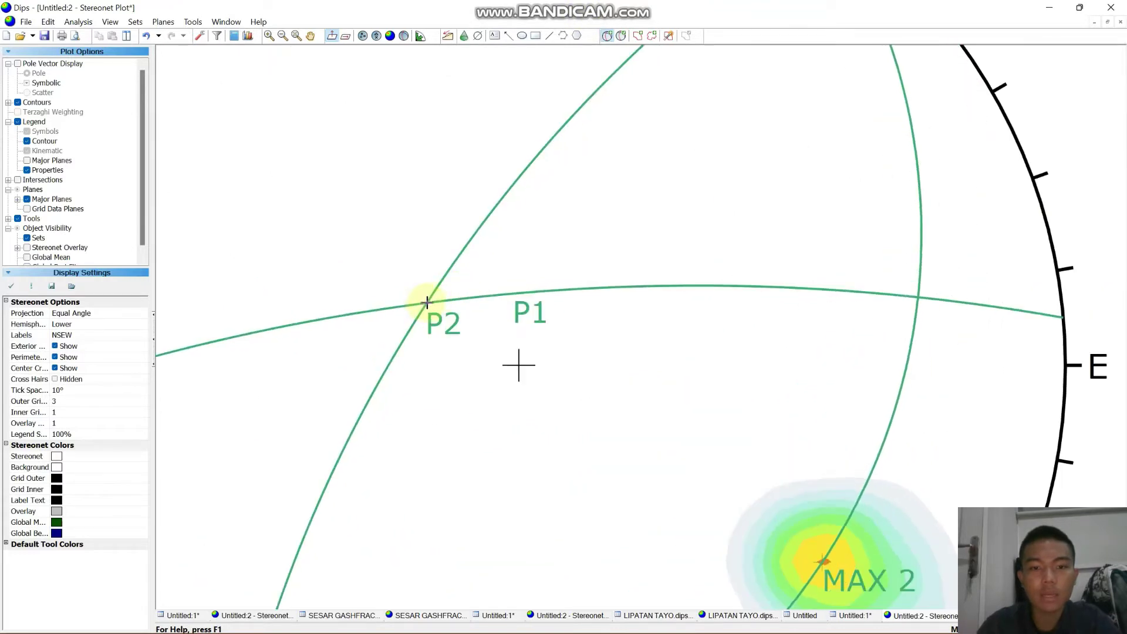
pyautogui.scroll(2, 426, 302)
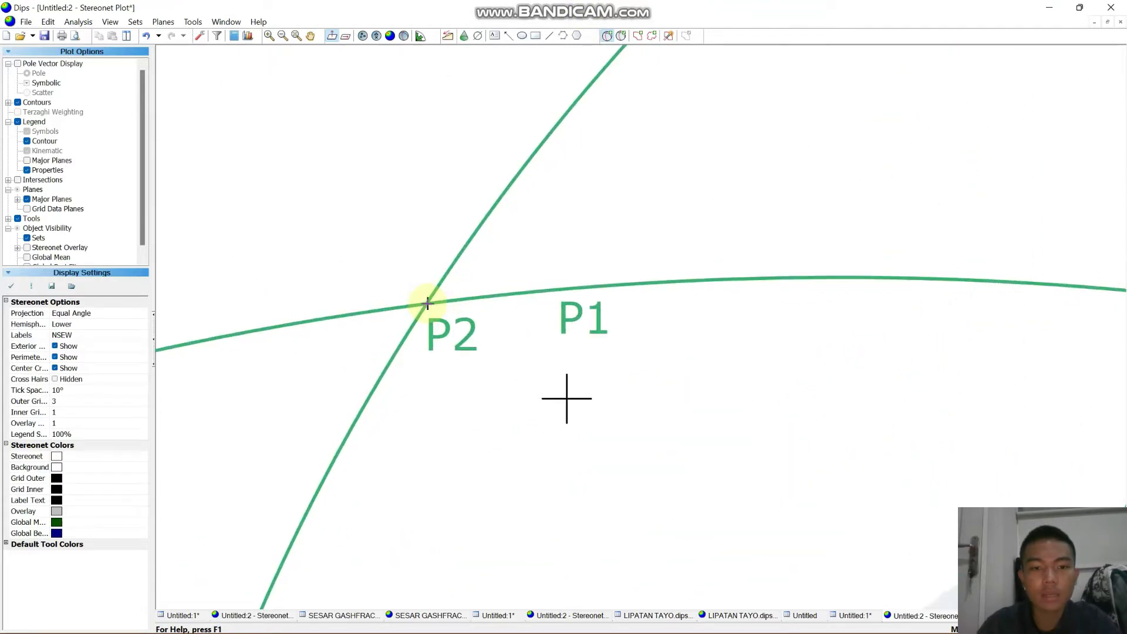
pyautogui.click(428, 302)
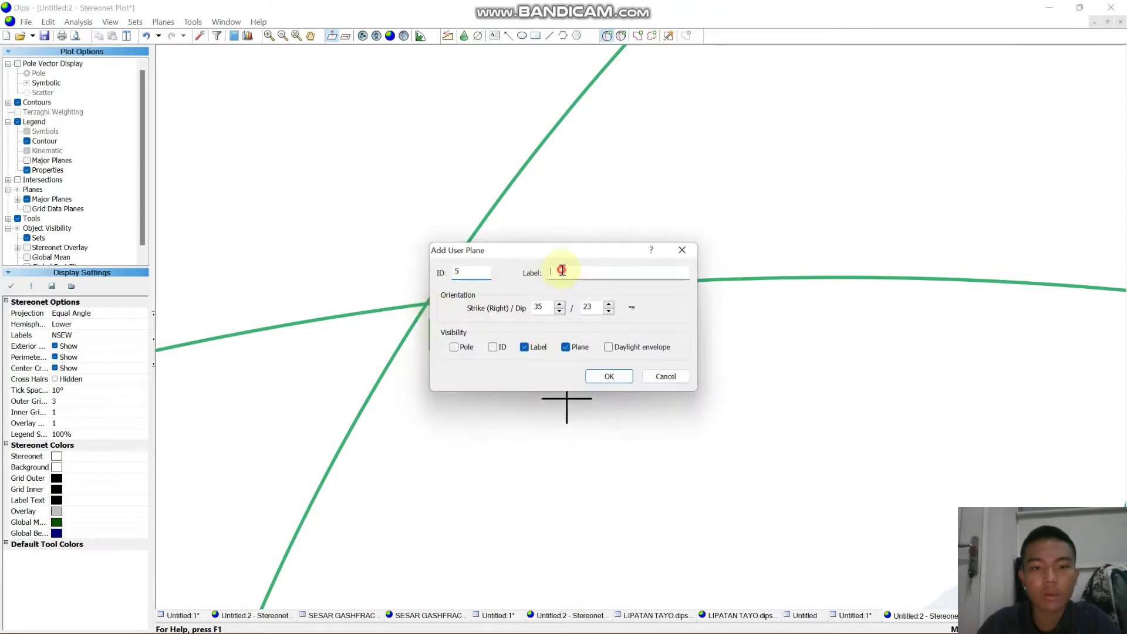
pyautogui.write('S')
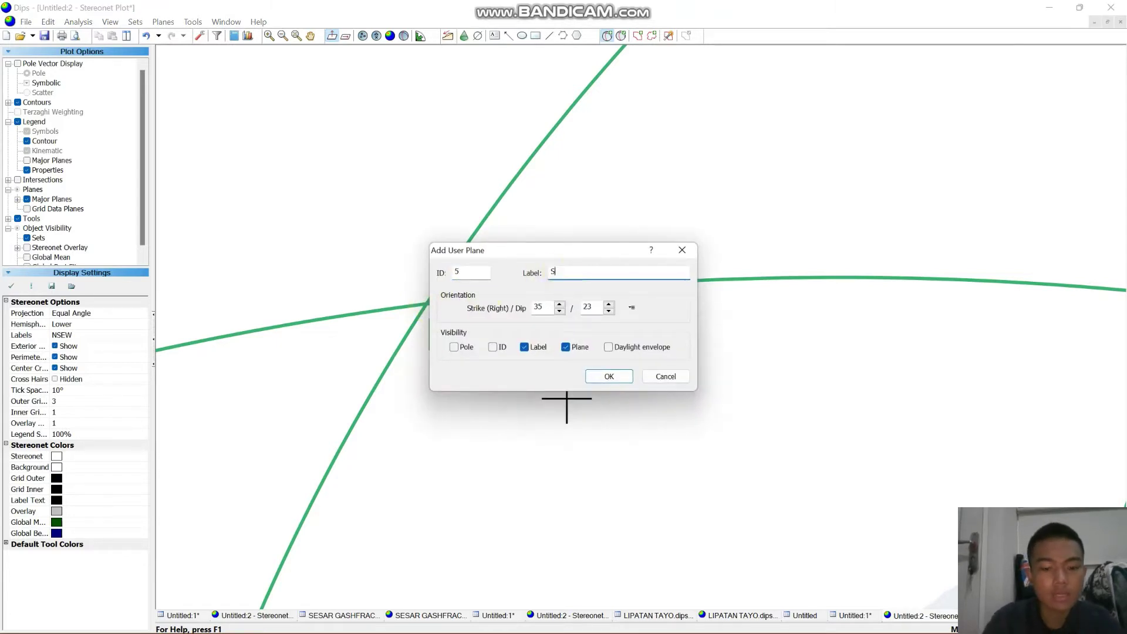
pyautogui.press('capslock')
pyautogui.write('igma 2')
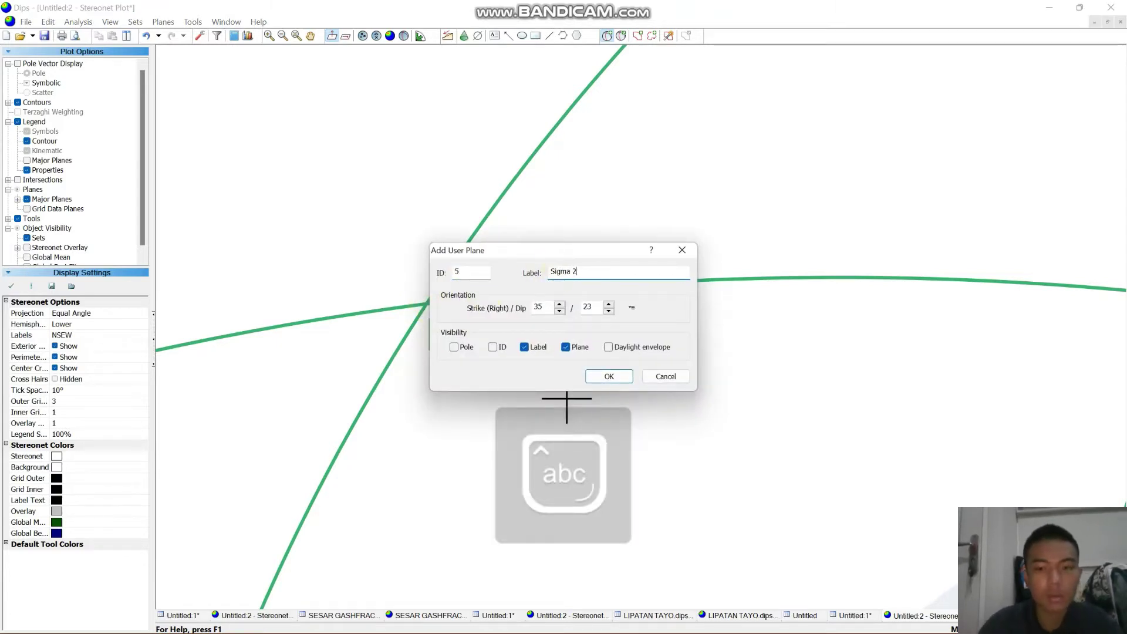
pyautogui.click(458, 347)
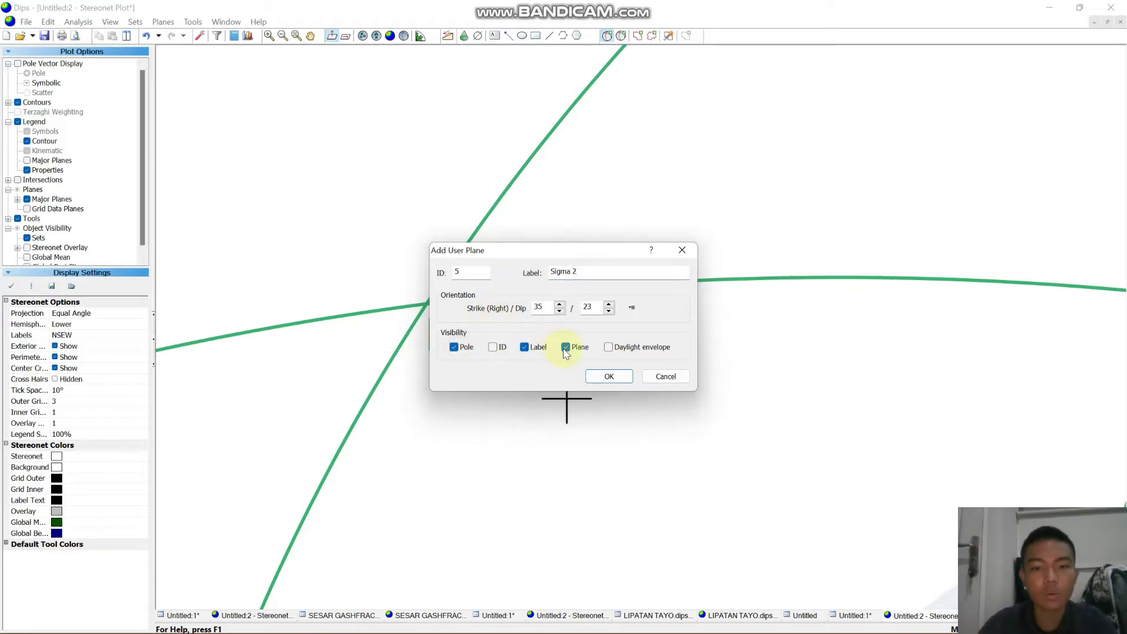
pyautogui.click(608, 377)
pyautogui.scroll(-4, 591, 372)
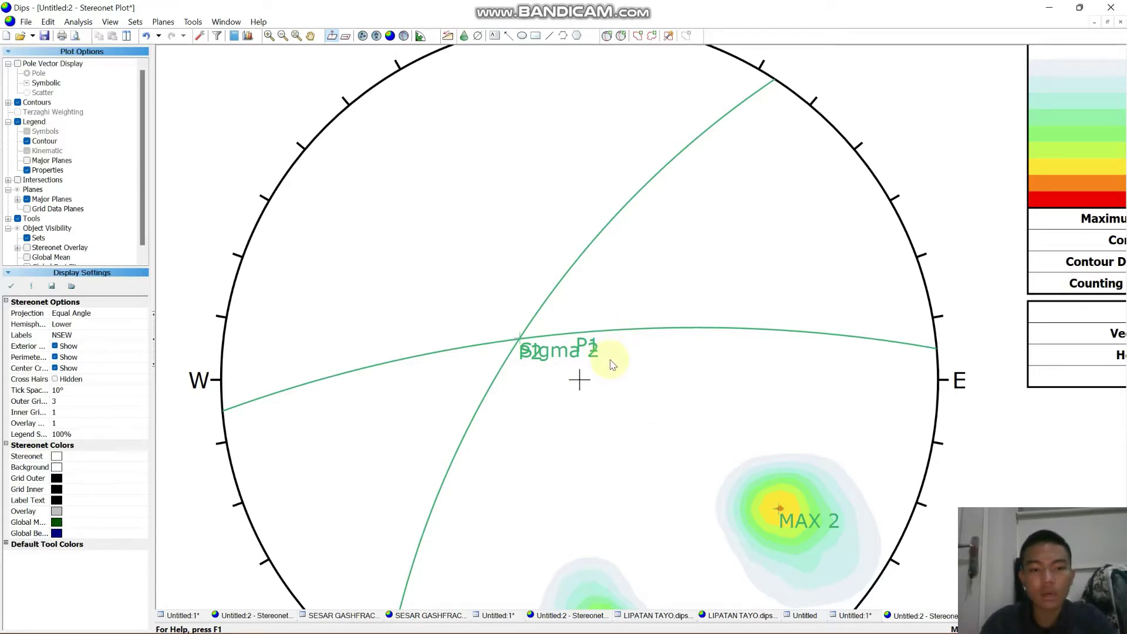
# - Add a user plane on the Sigma 2 pole, 35/23, labelled Griddle Plane, showing the plane and label but not the pole
pyautogui.click(609, 37)
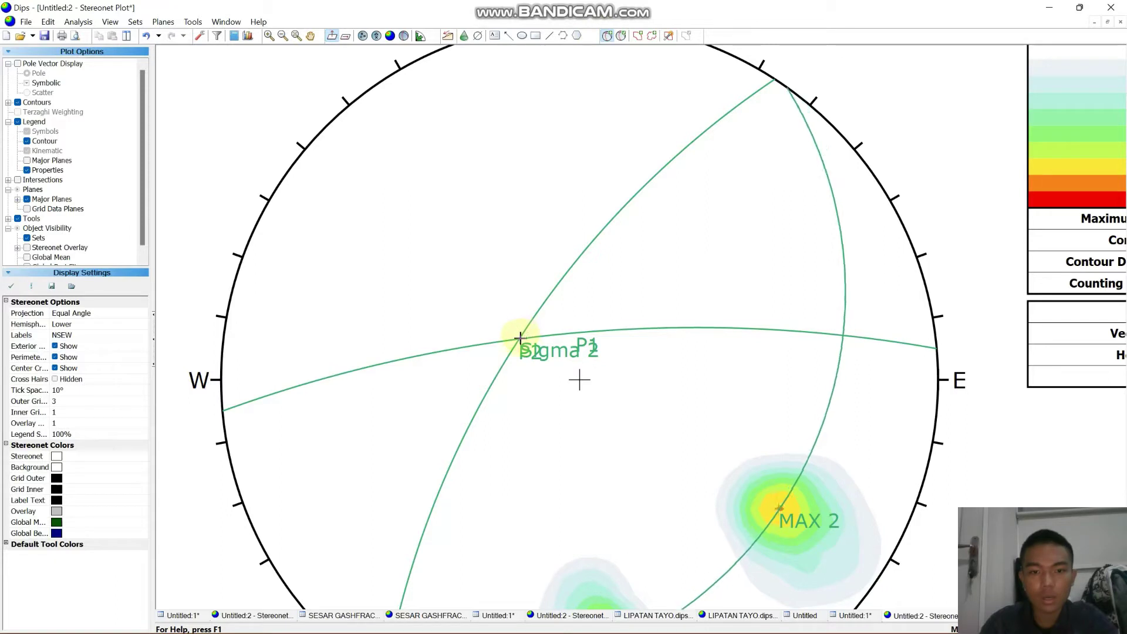
pyautogui.scroll(2, 521, 339)
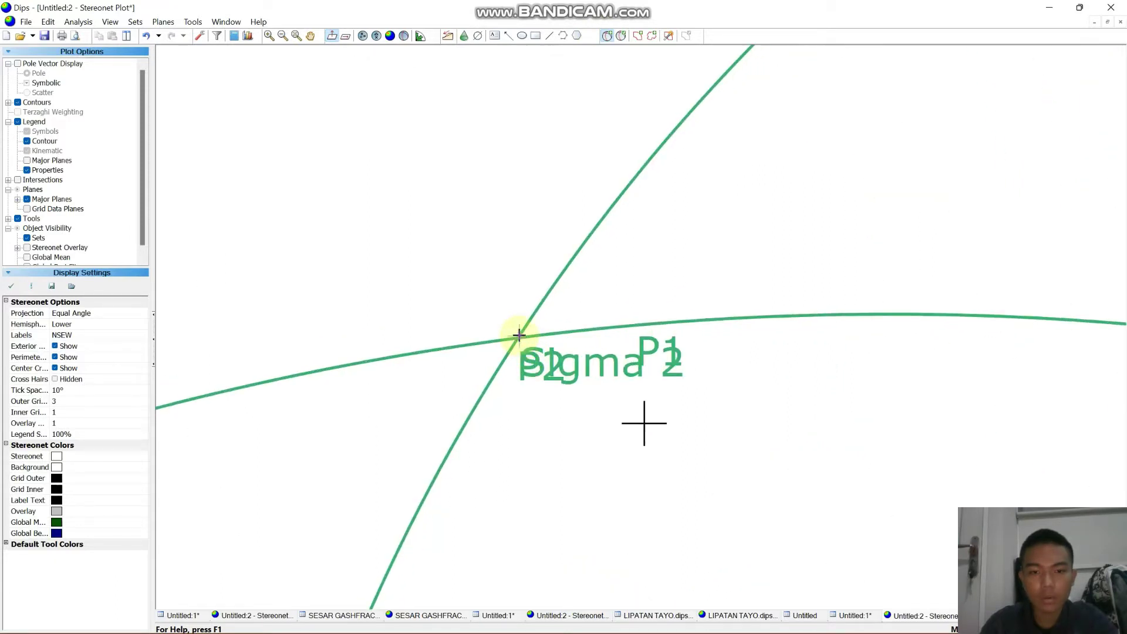
pyautogui.click(519, 336)
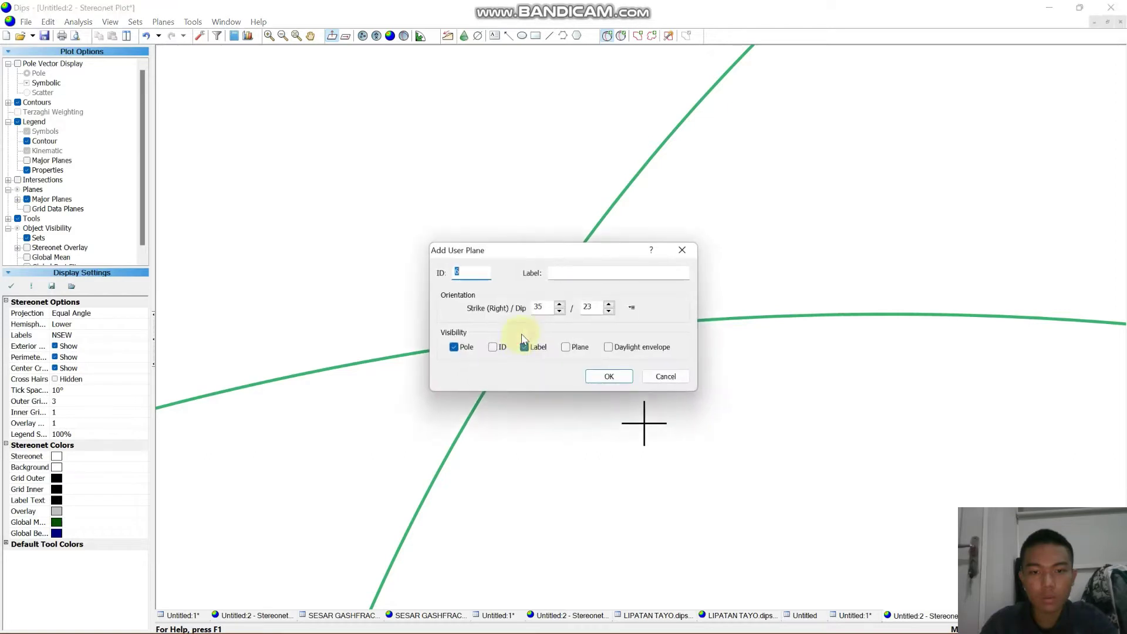
pyautogui.click(576, 277)
pyautogui.press('capslock')
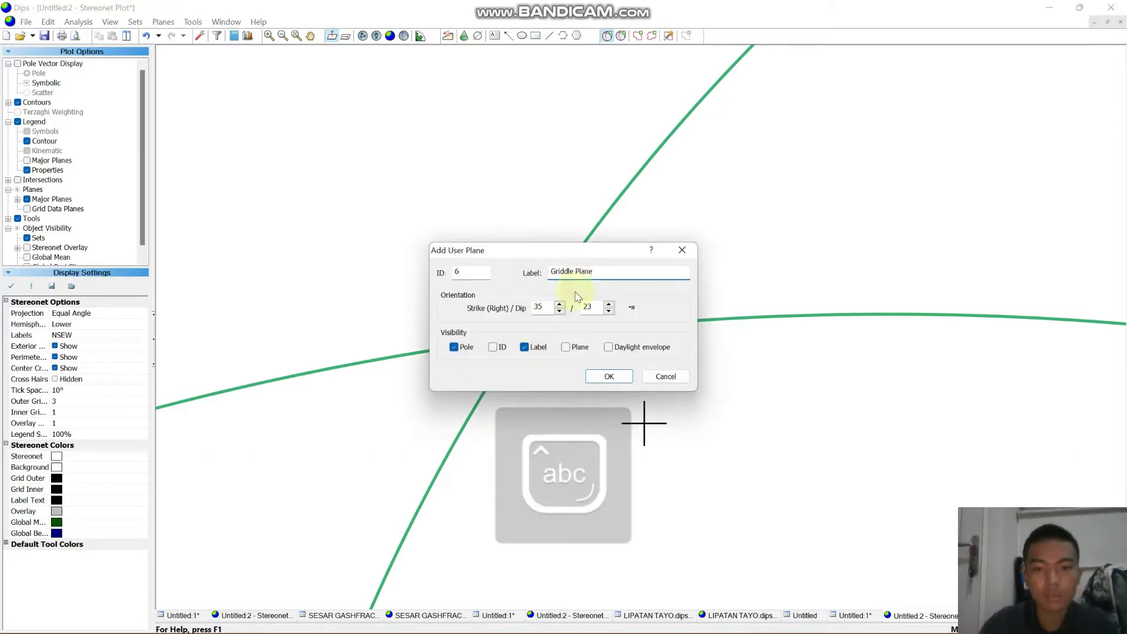
pyautogui.click(454, 347)
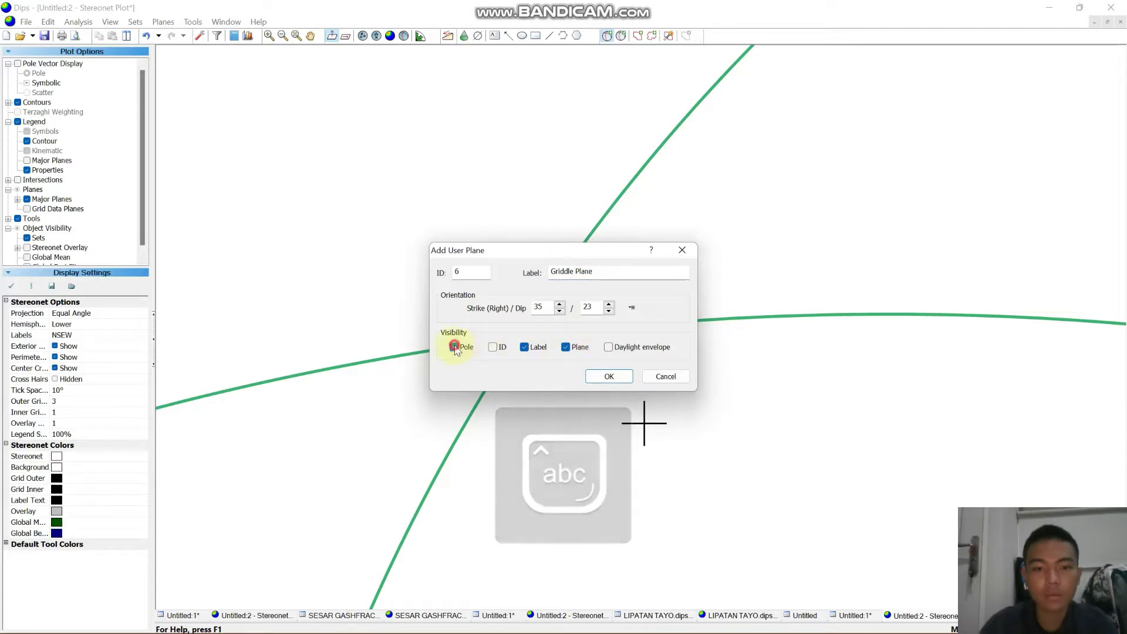
pyautogui.click(604, 375)
pyautogui.scroll(-4, 600, 368)
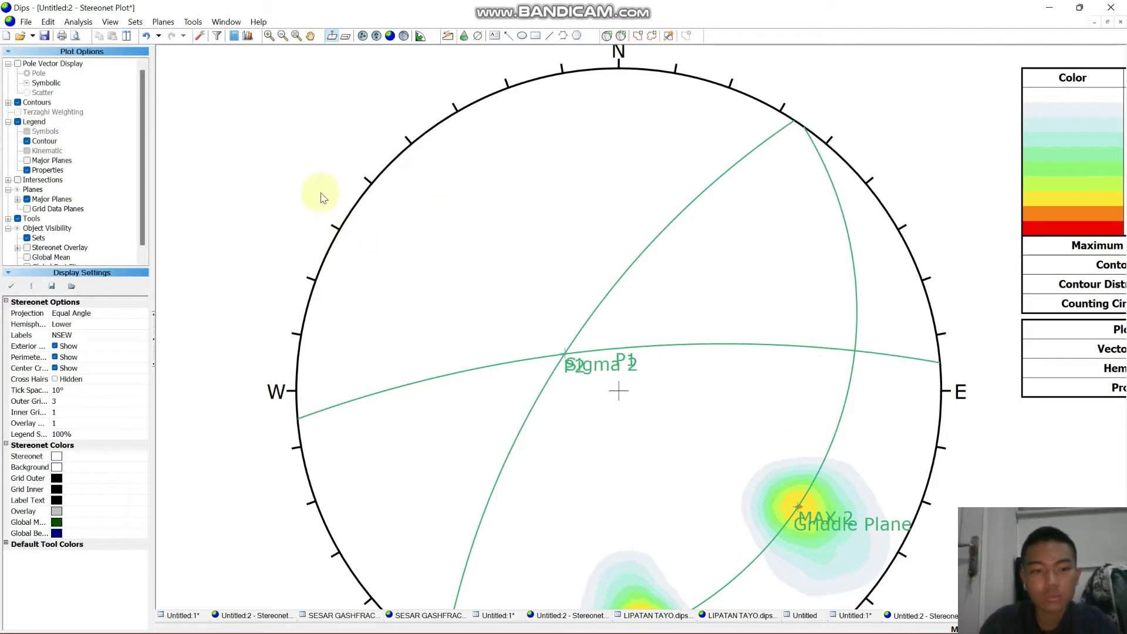
# - Measure the angle from the Sigma 2 pole to the eastern intersection of P1 and the Griddle Plane
pyautogui.click(196, 23)
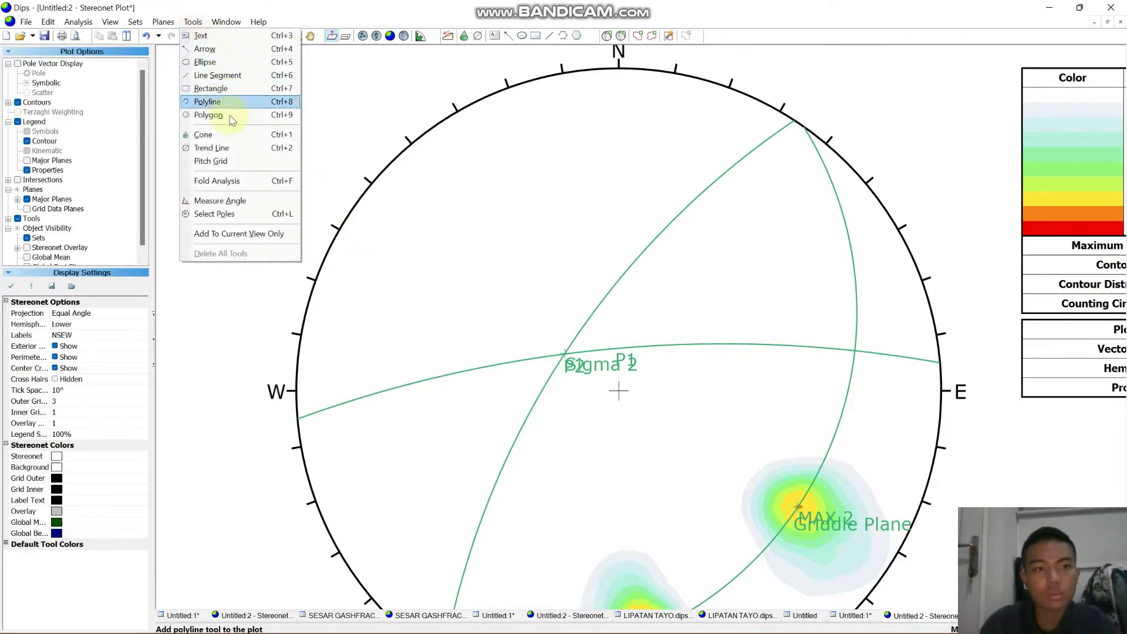
pyautogui.click(253, 205)
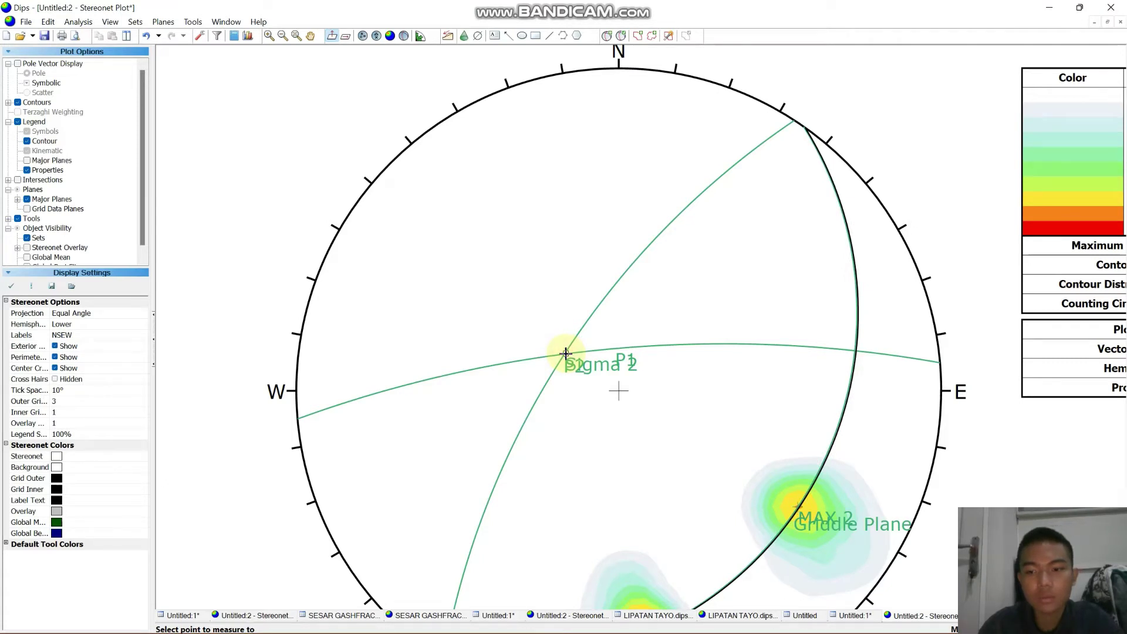
pyautogui.click(855, 351)
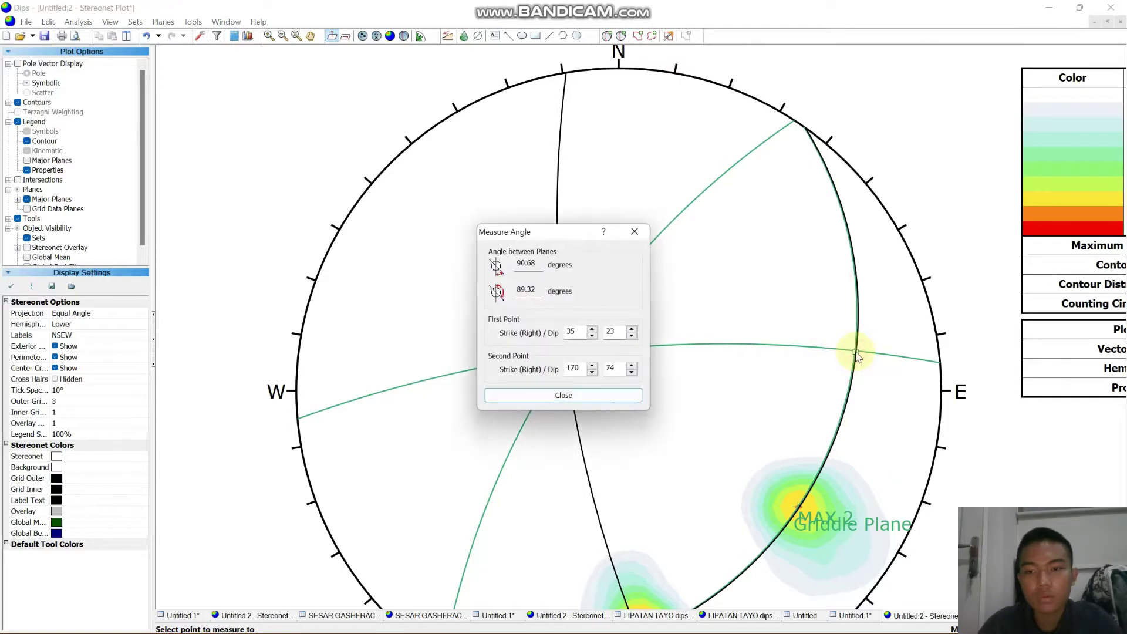
pyautogui.click(633, 390)
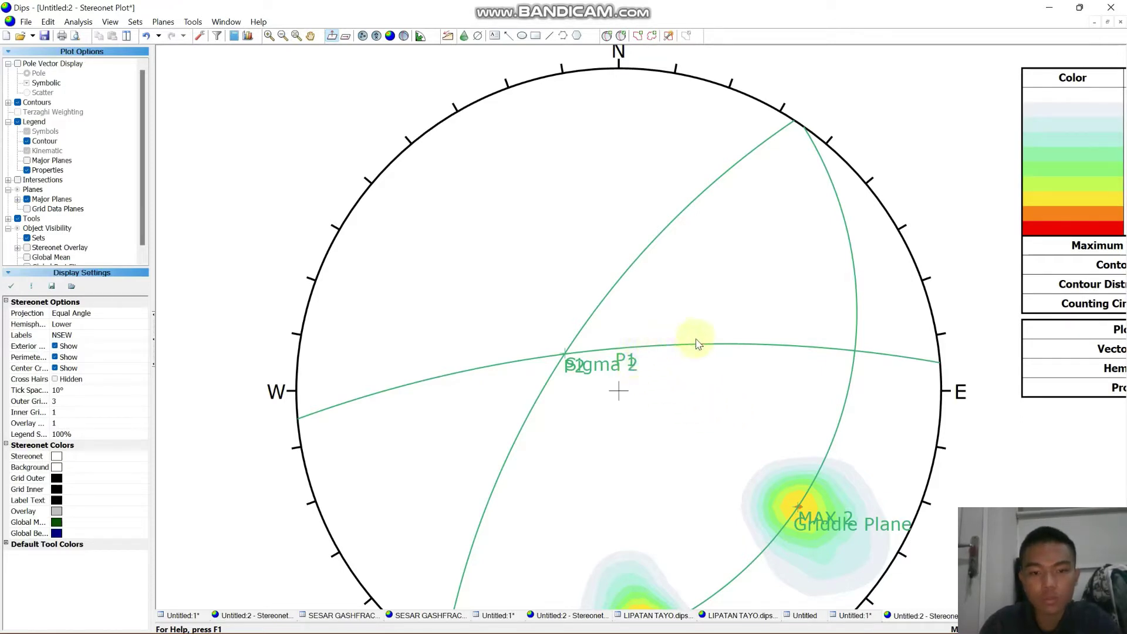
# - Add a pitch grid centred on the Sigma 2 pole so that it follows the Griddle Plane
pyautogui.scroll(-1, 700, 346)
pyautogui.scroll(1, 675, 346)
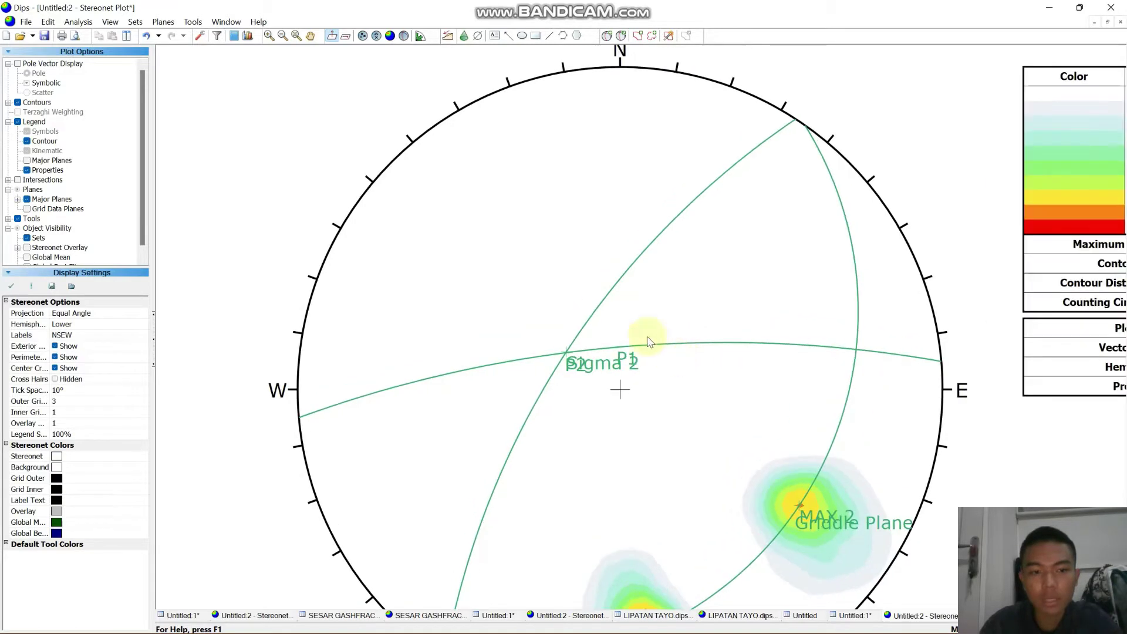
pyautogui.click(192, 22)
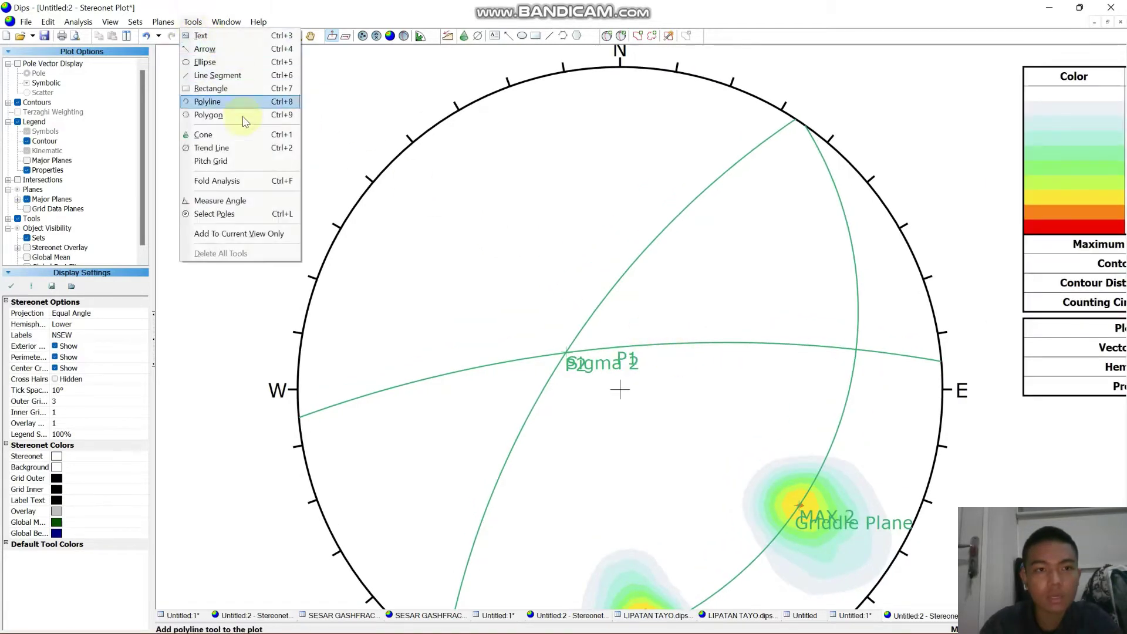
pyautogui.click(239, 161)
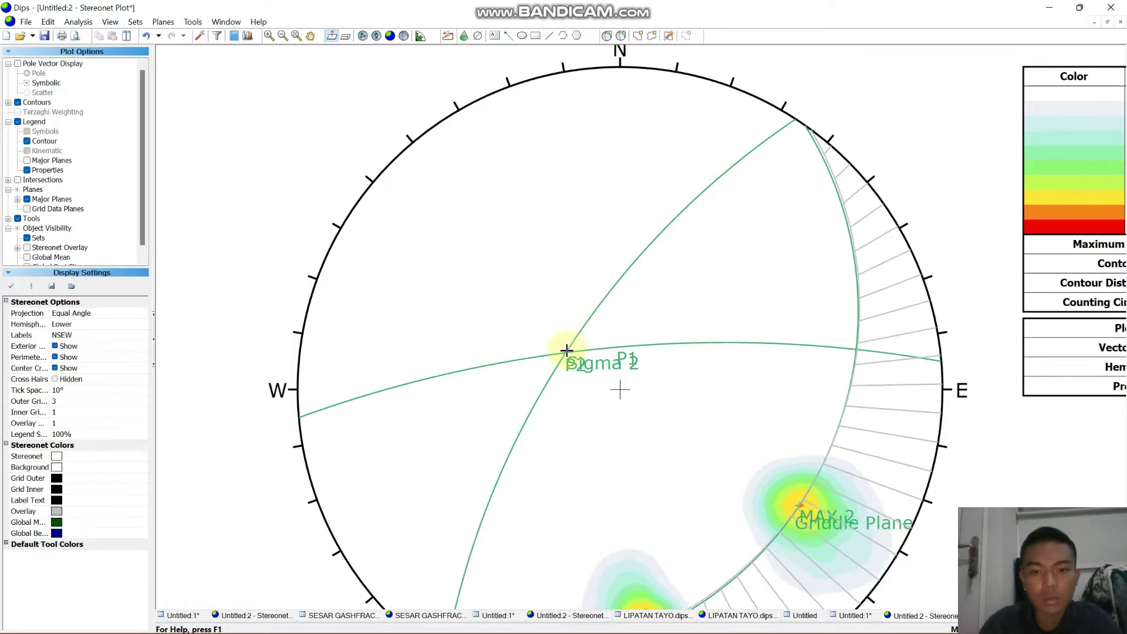
pyautogui.scroll(1, 567, 347)
pyautogui.scroll(1, 566, 350)
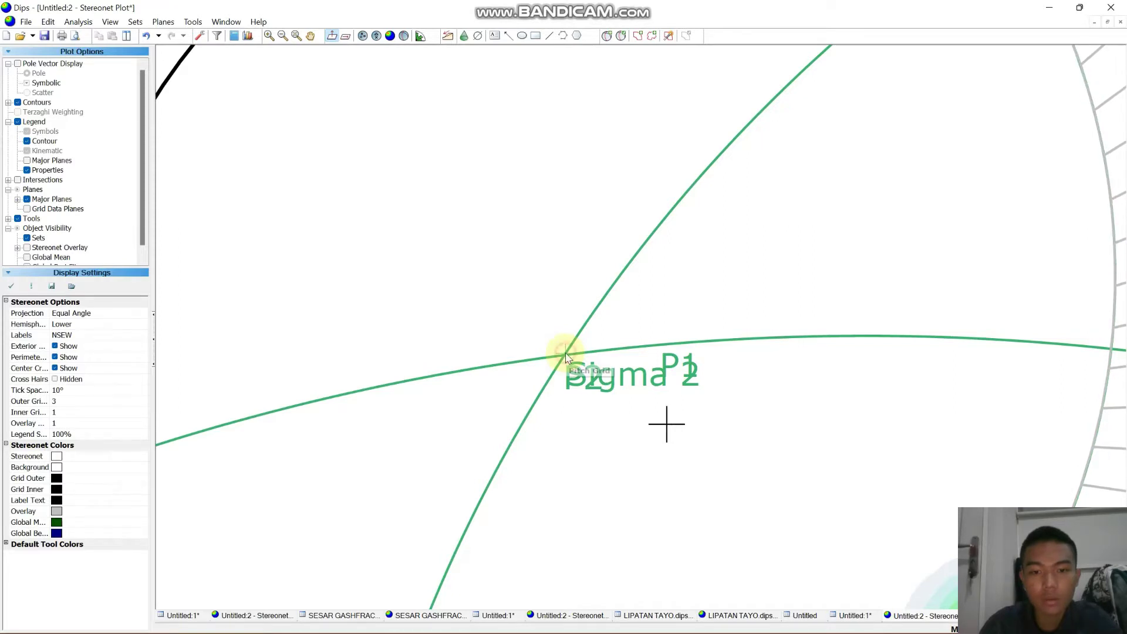
pyautogui.scroll(-1, 723, 332)
pyautogui.scroll(-1, 722, 332)
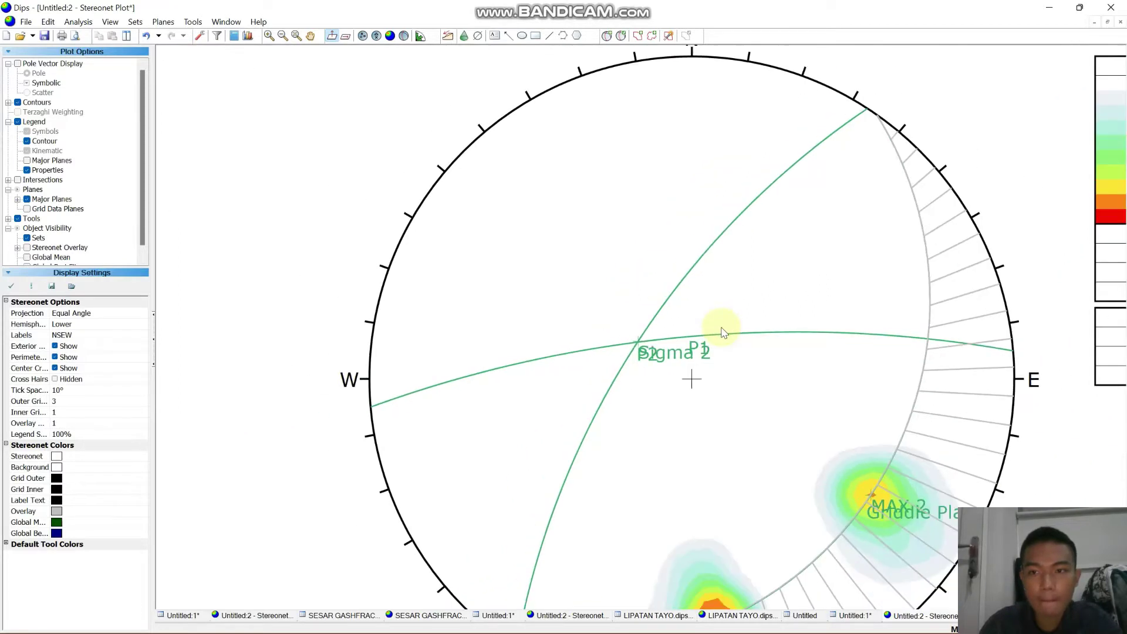
pyautogui.scroll(-1, 722, 332)
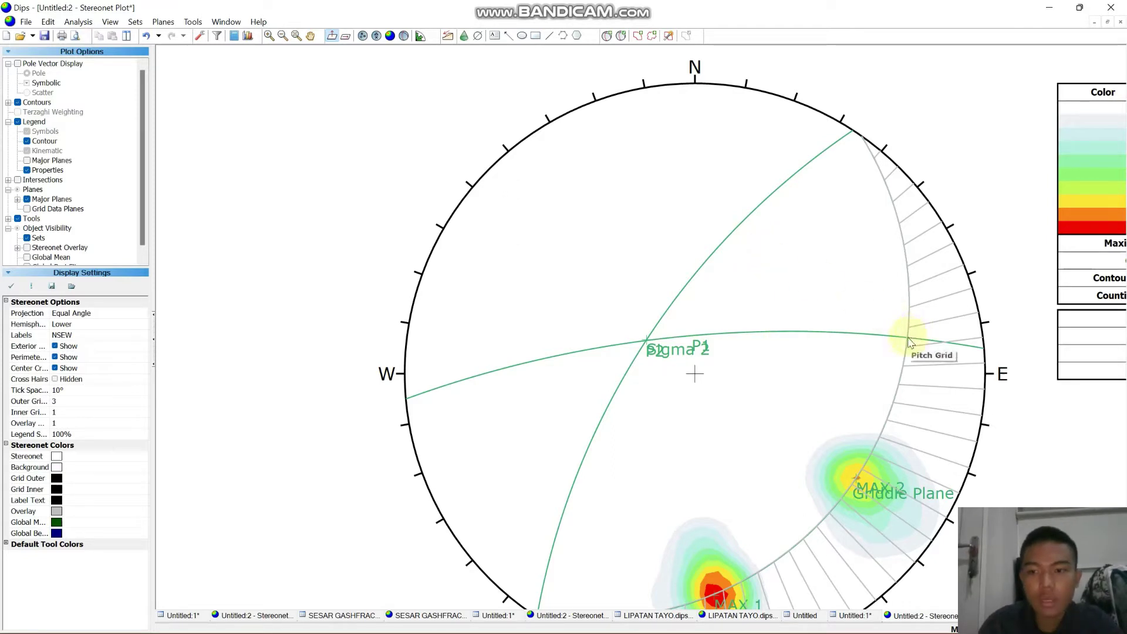
pyautogui.moveTo(908, 341)
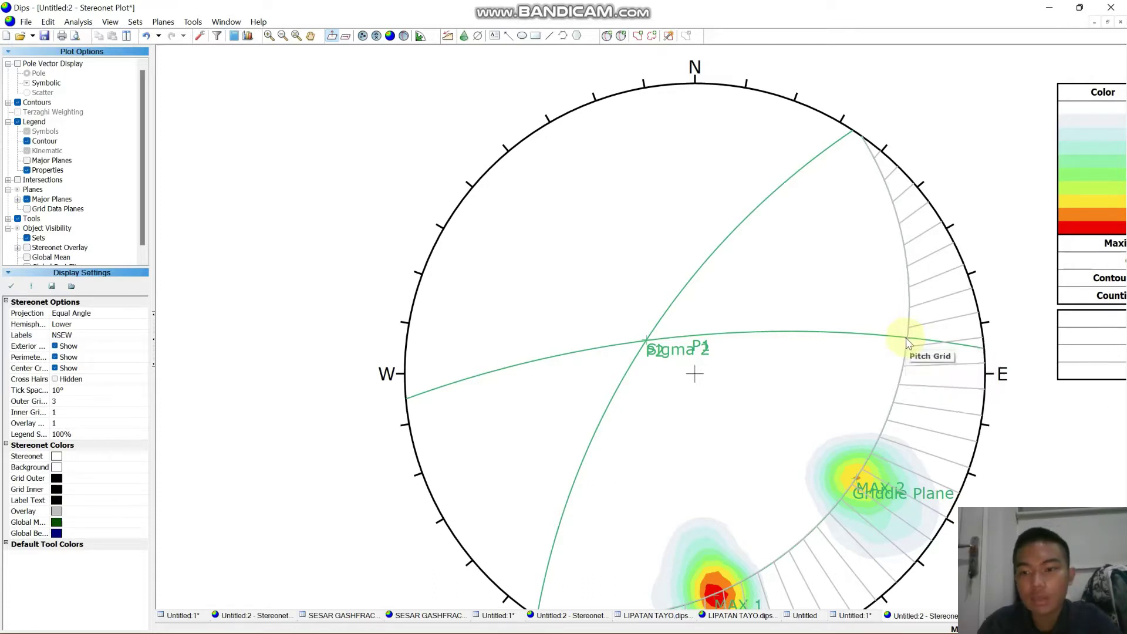
# - Add a user plane on the Griddle Plane midway between MAX 1 and MAX 2, 232/68, labelled Sigma 3, showing the pole and label but not the plane
pyautogui.click(608, 36)
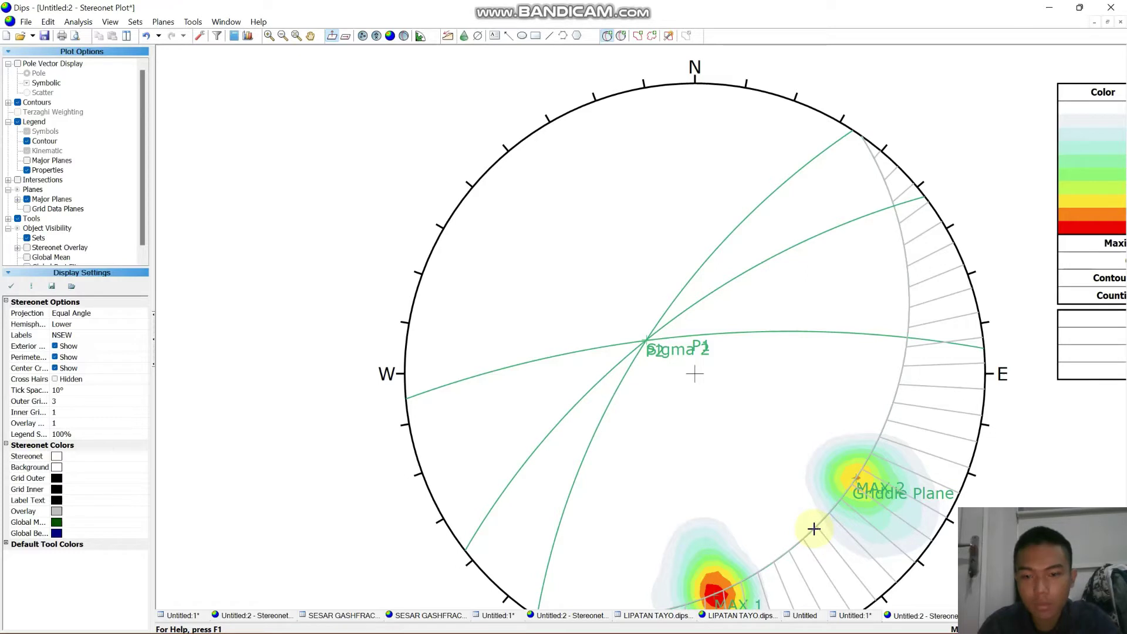
pyautogui.click(813, 529)
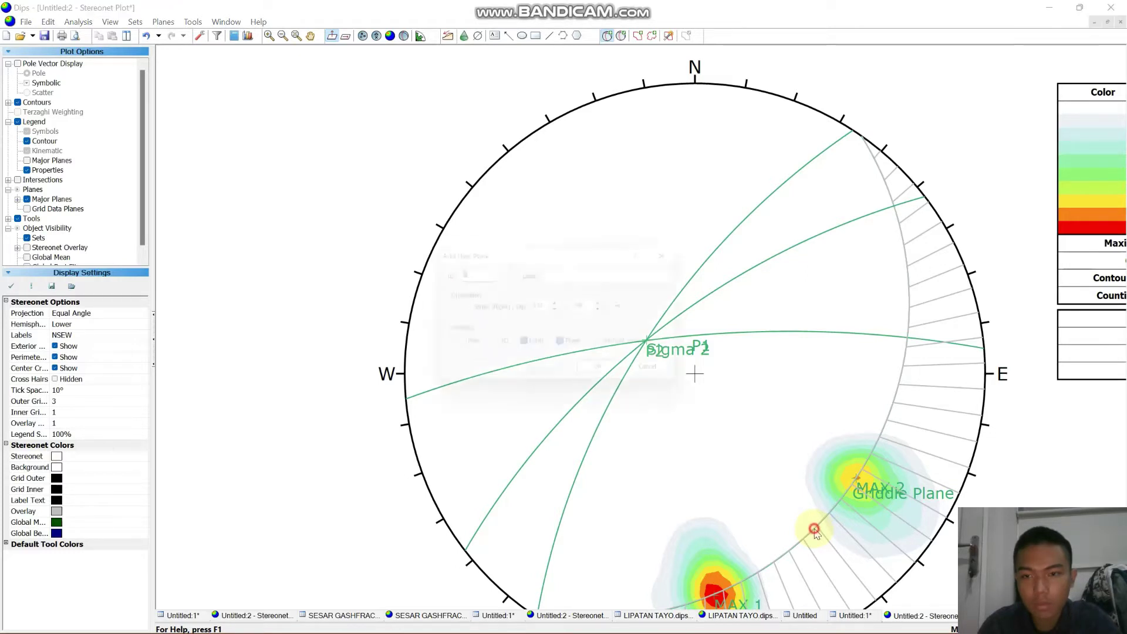
pyautogui.click(582, 272)
pyautogui.press('capslock')
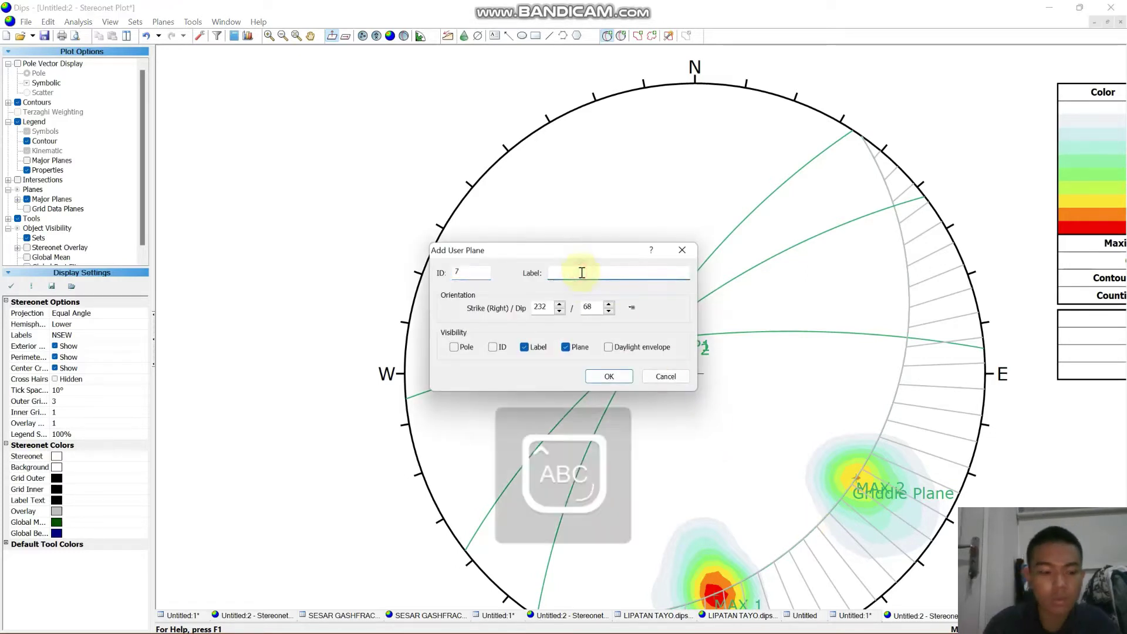
pyautogui.write('S')
pyautogui.press('capslock')
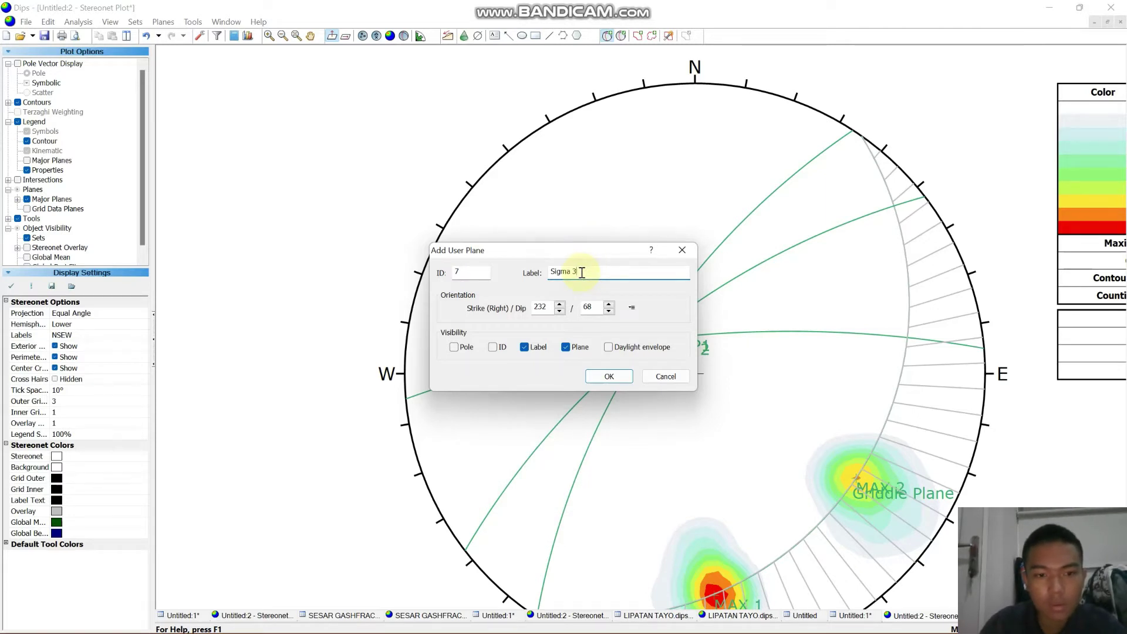
pyautogui.click(454, 348)
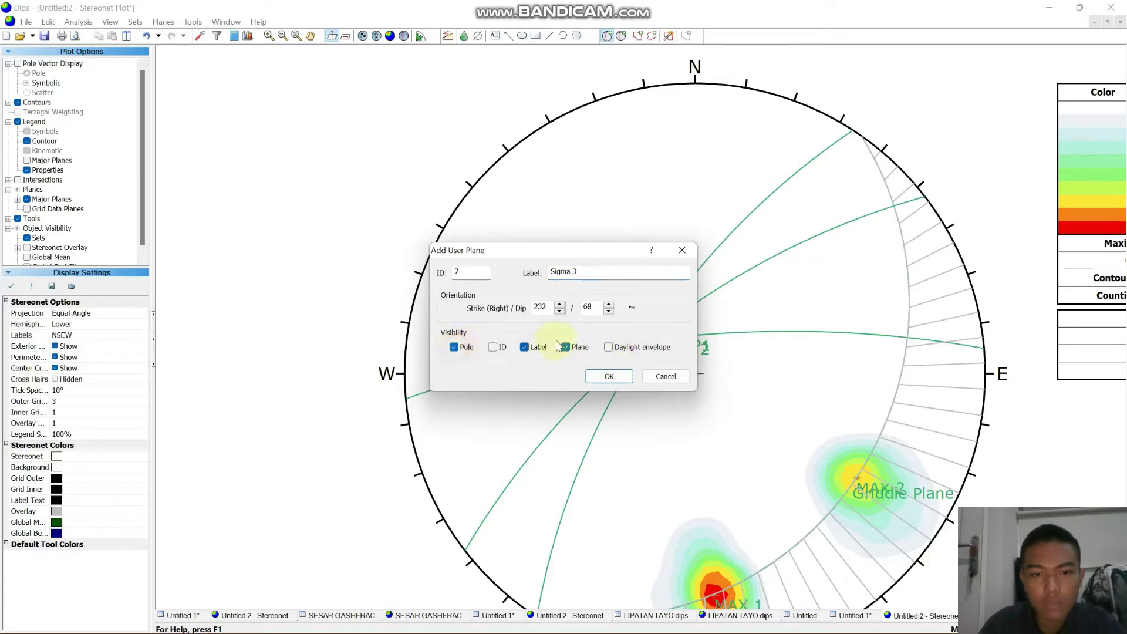
pyautogui.click(609, 377)
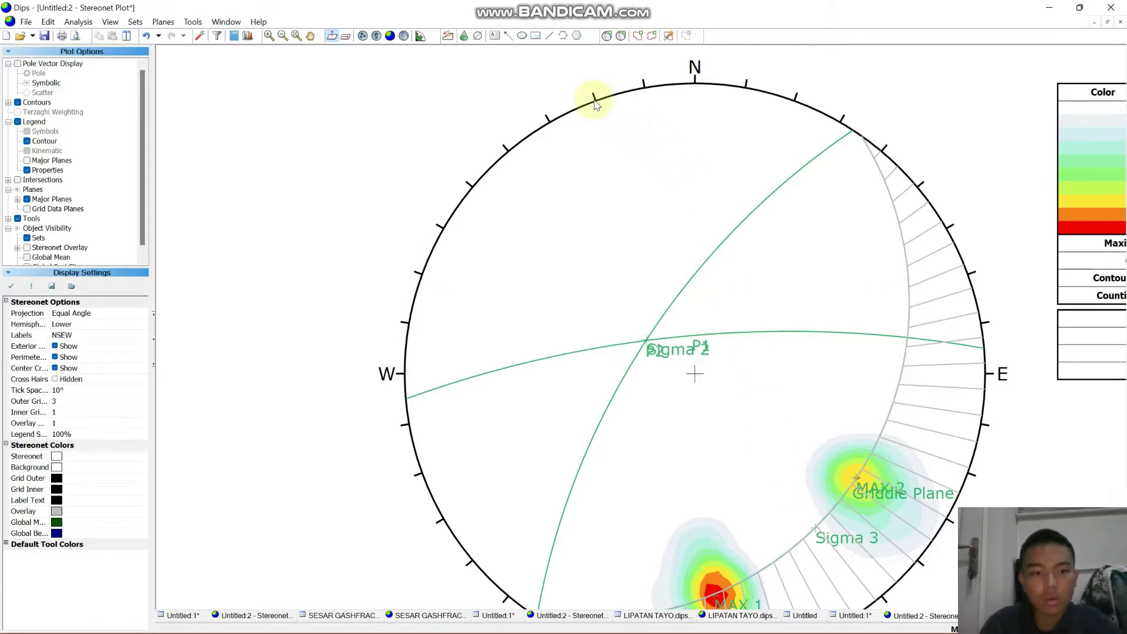
# - Add a user plane on the northeastern part of the Griddle Plane, 139/84, labelled Sigma 1, showing the pole and label but not the plane
pyautogui.click(607, 36)
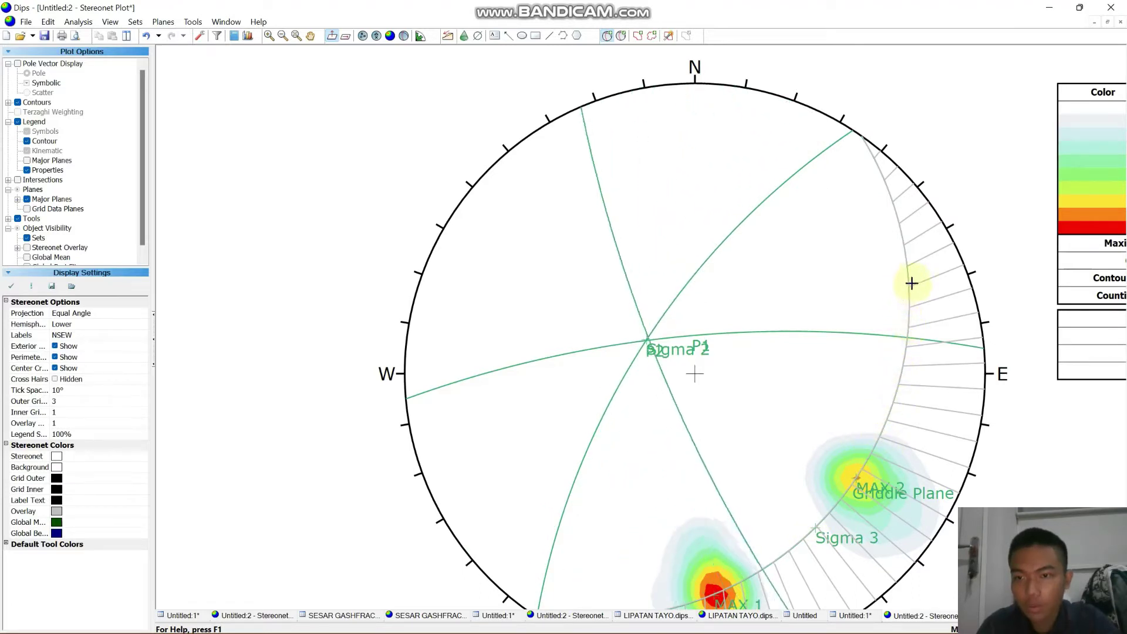
pyautogui.click(893, 204)
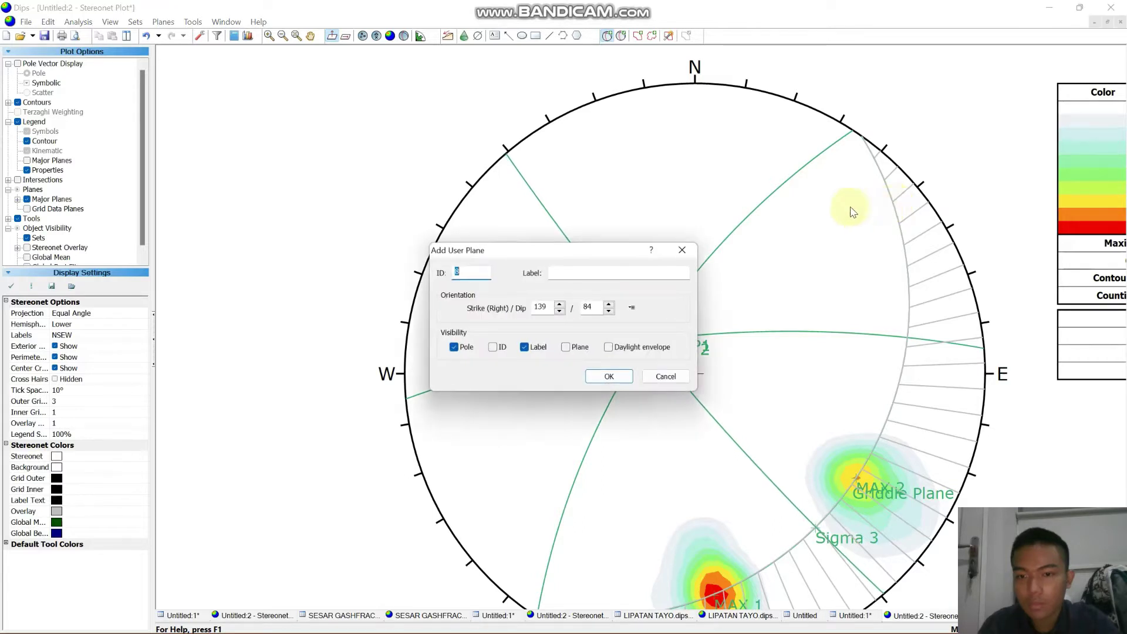
pyautogui.click(598, 274)
pyautogui.press('capslock')
pyautogui.write('S')
pyautogui.press('capslock')
pyautogui.write('igma 1')
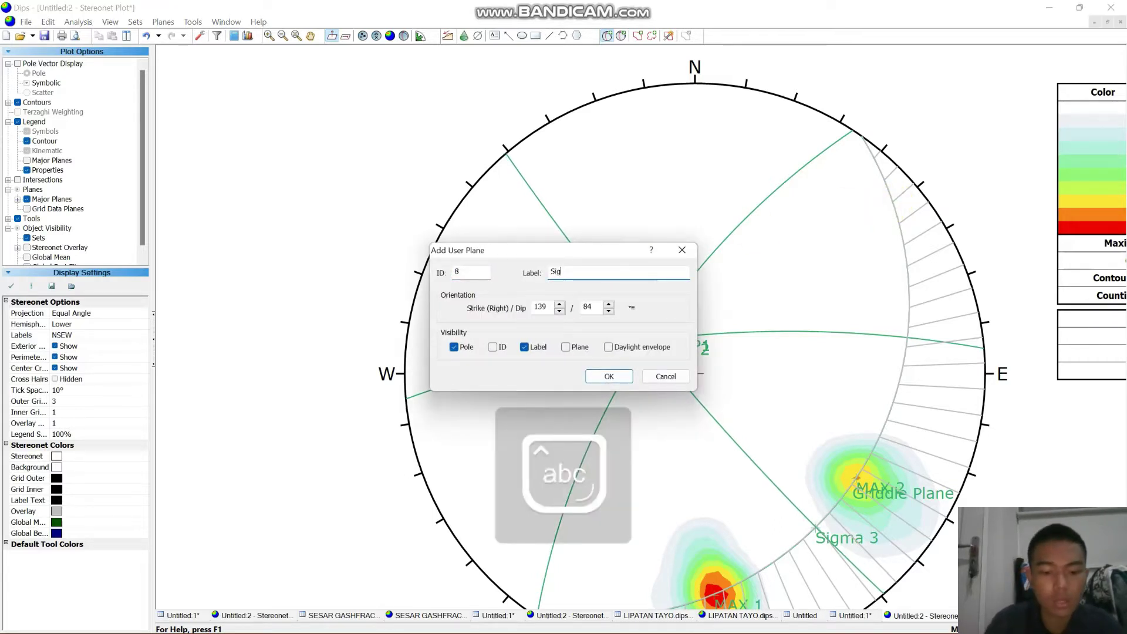
pyautogui.click(609, 377)
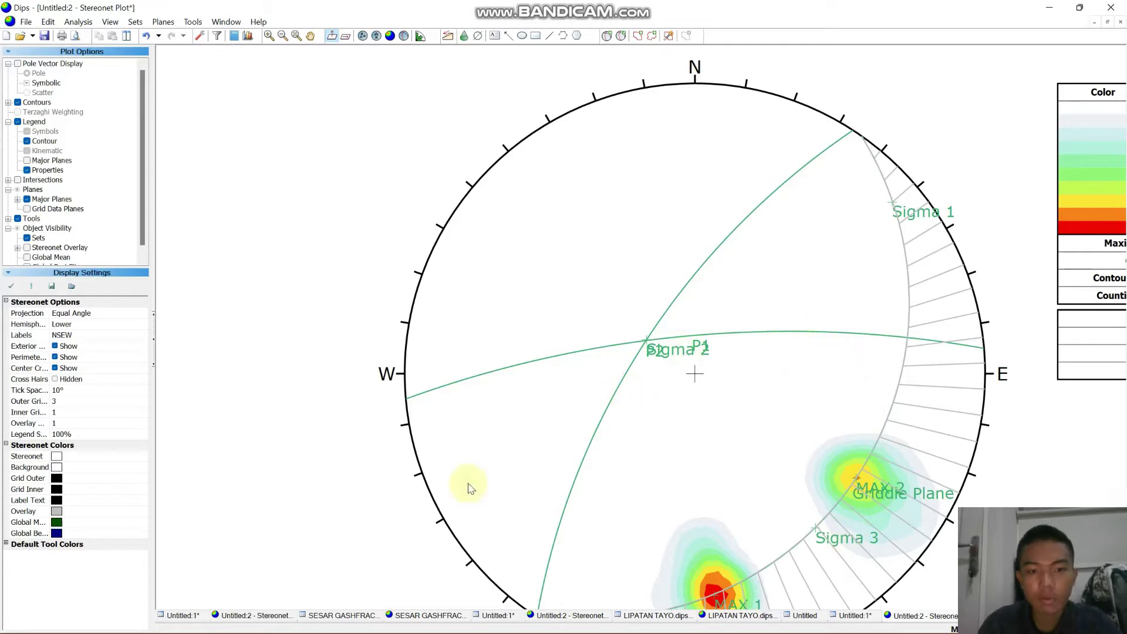
pyautogui.click(194, 22)
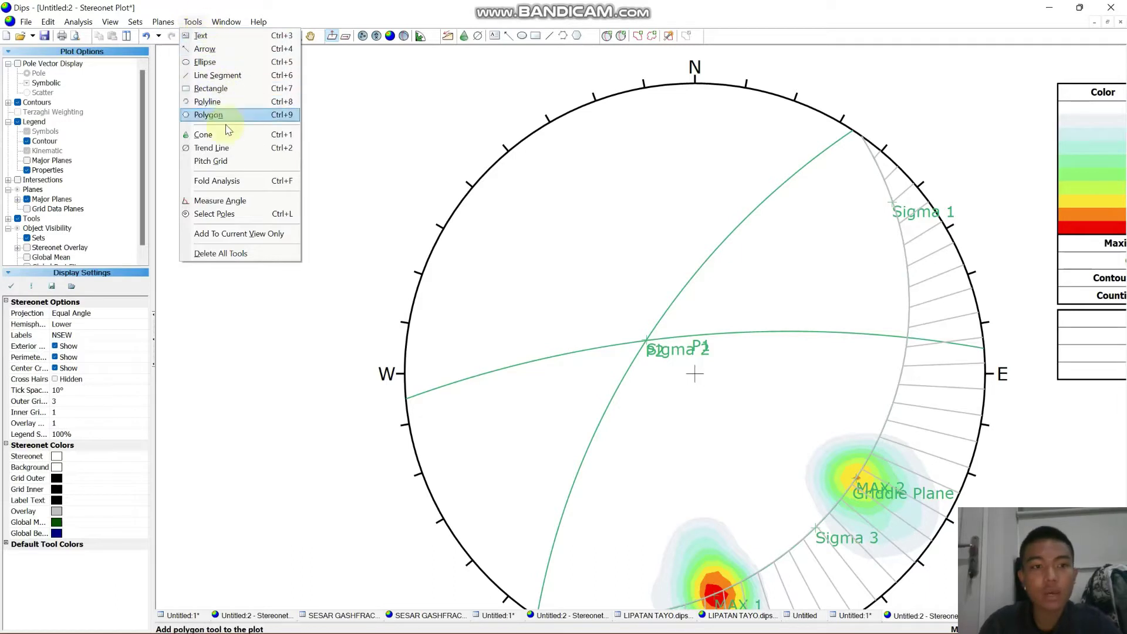
pyautogui.click(234, 161)
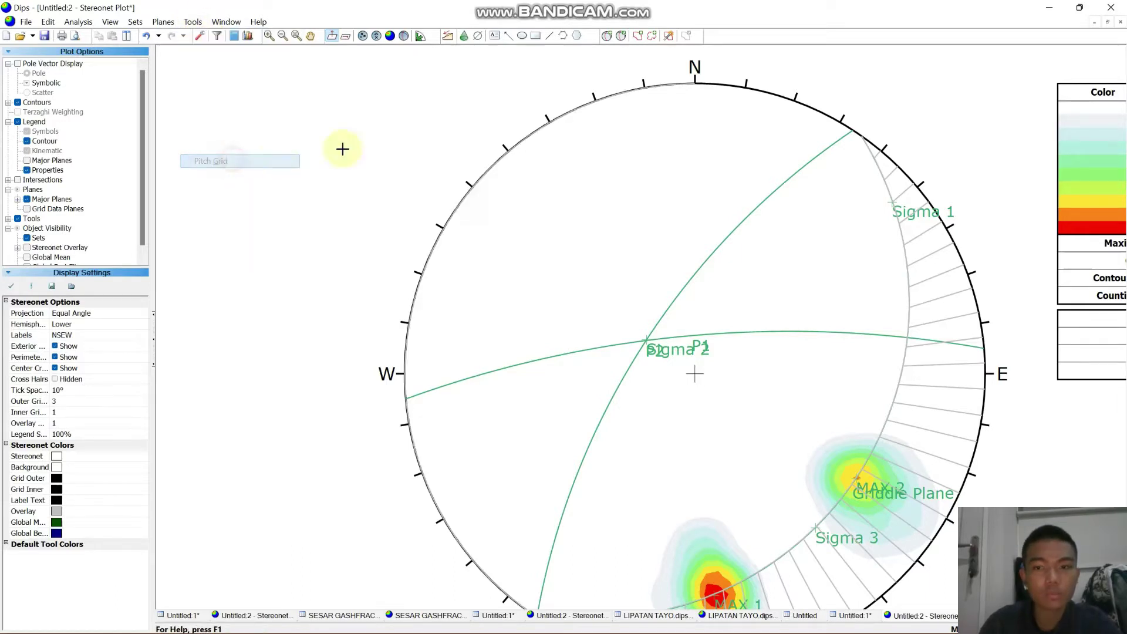
pyautogui.click(861, 216)
# - Measure the angle from the Sigma 1 pole to the Sigma 3 pole
pyautogui.click(194, 22)
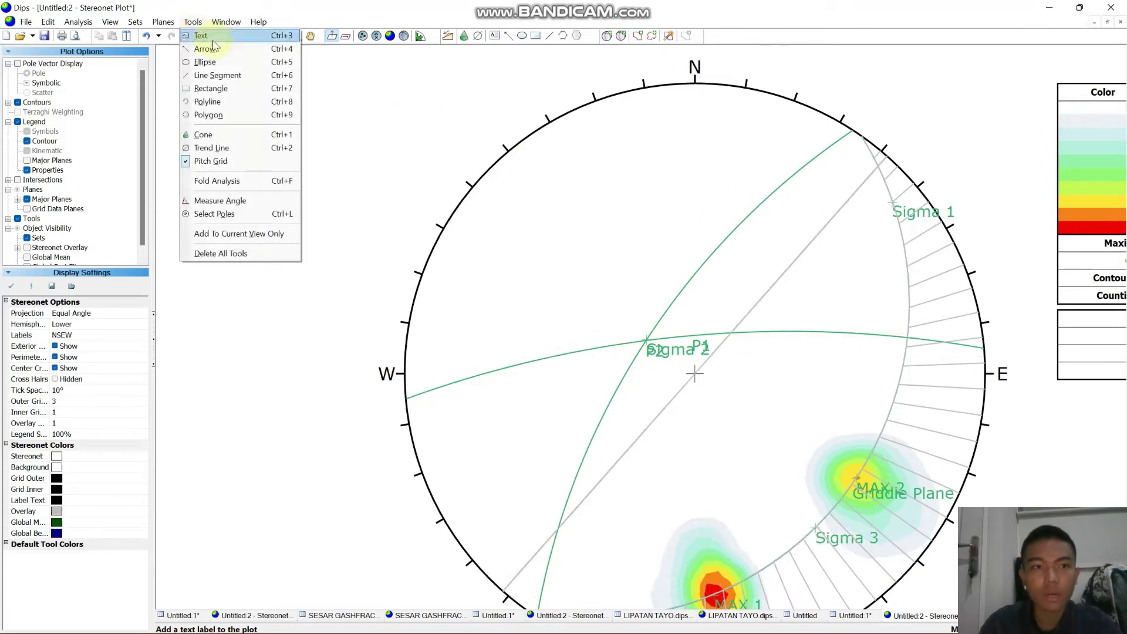
pyautogui.click(254, 201)
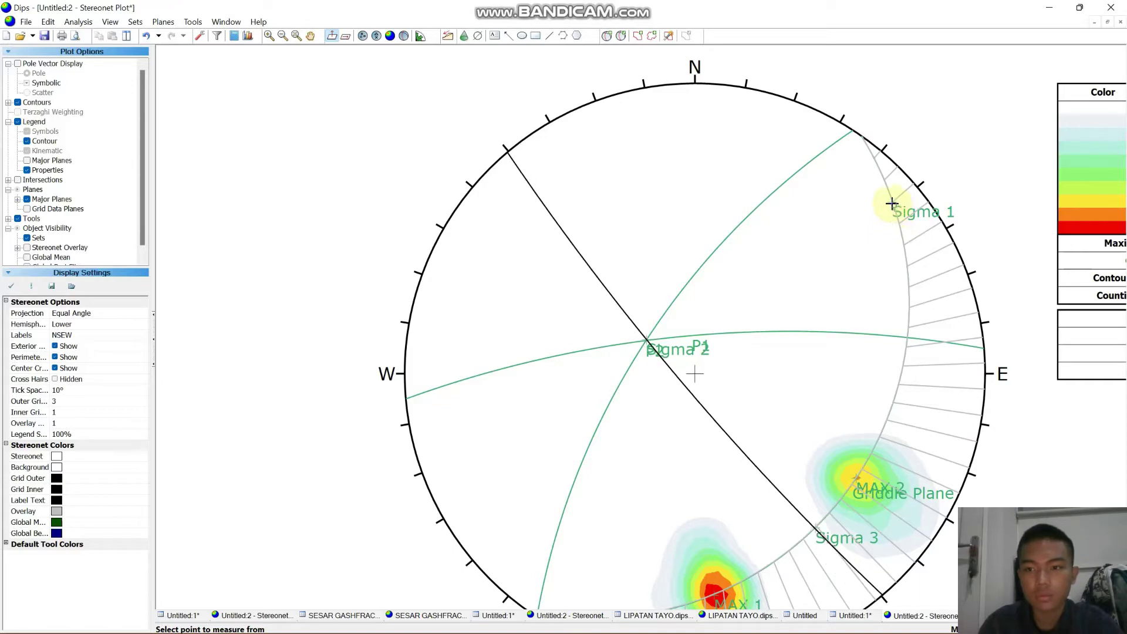
pyautogui.scroll(4, 895, 214)
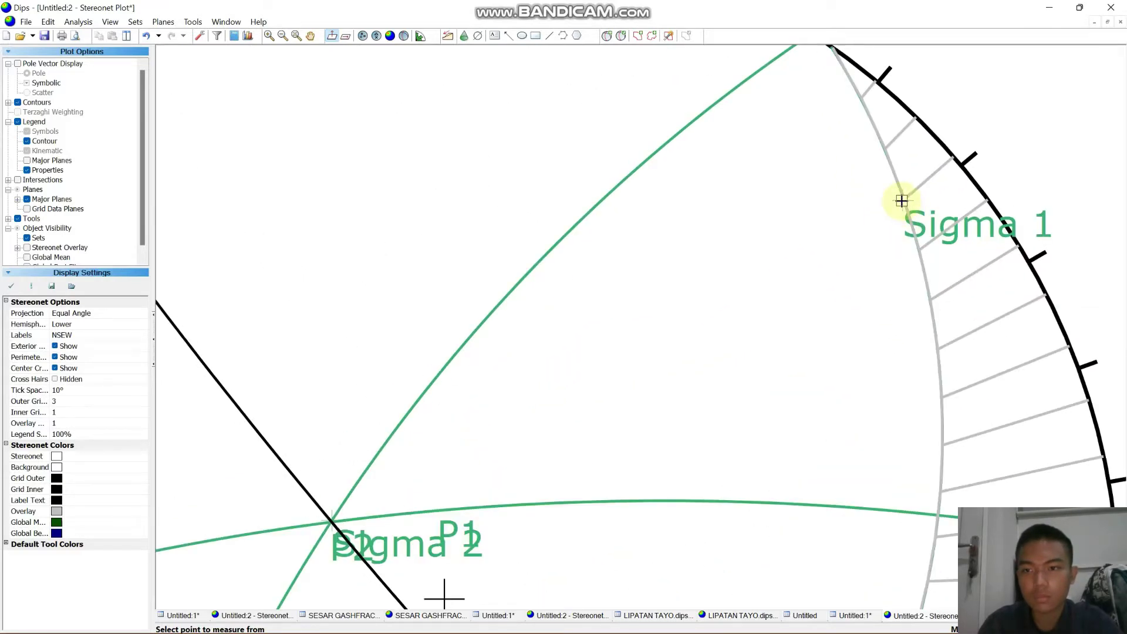
pyautogui.scroll(-4, 903, 200)
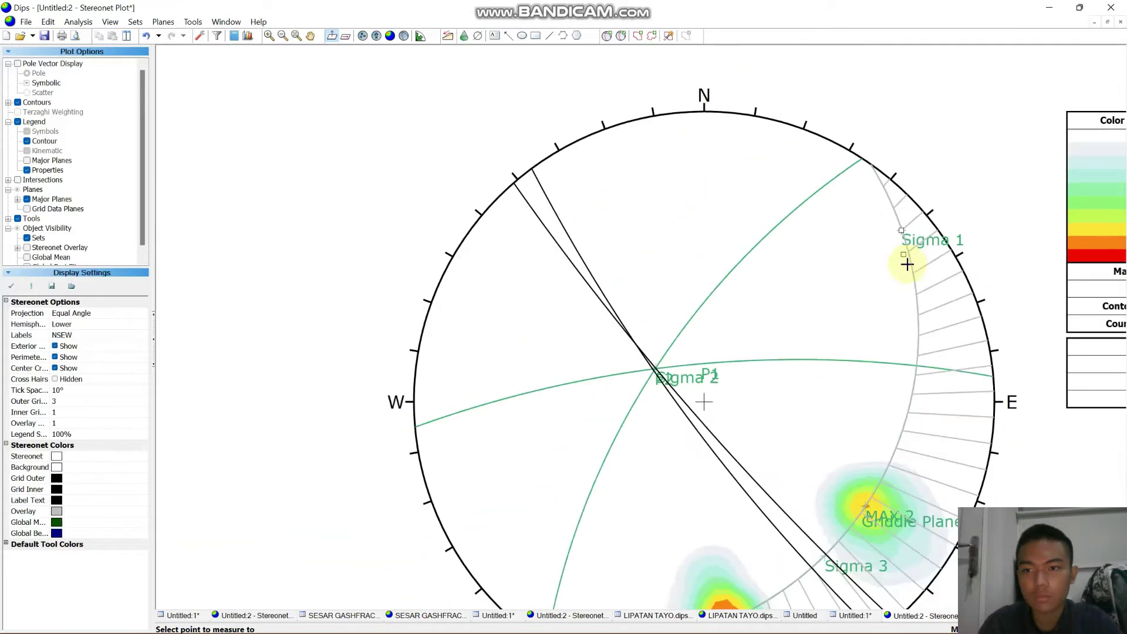
pyautogui.scroll(4, 846, 496)
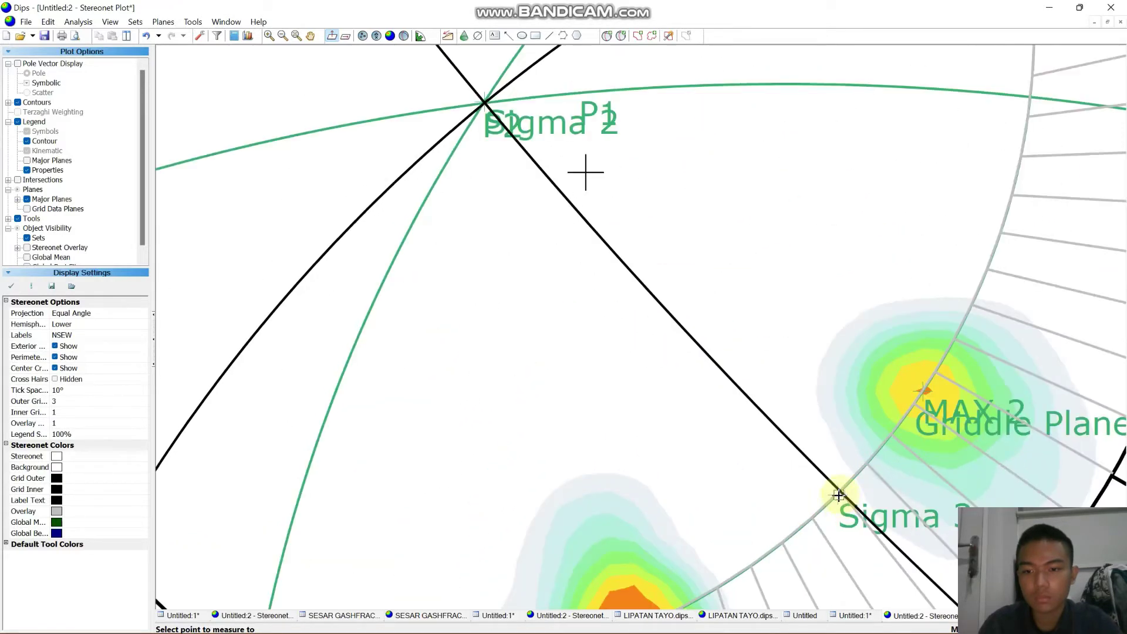
pyautogui.click(838, 495)
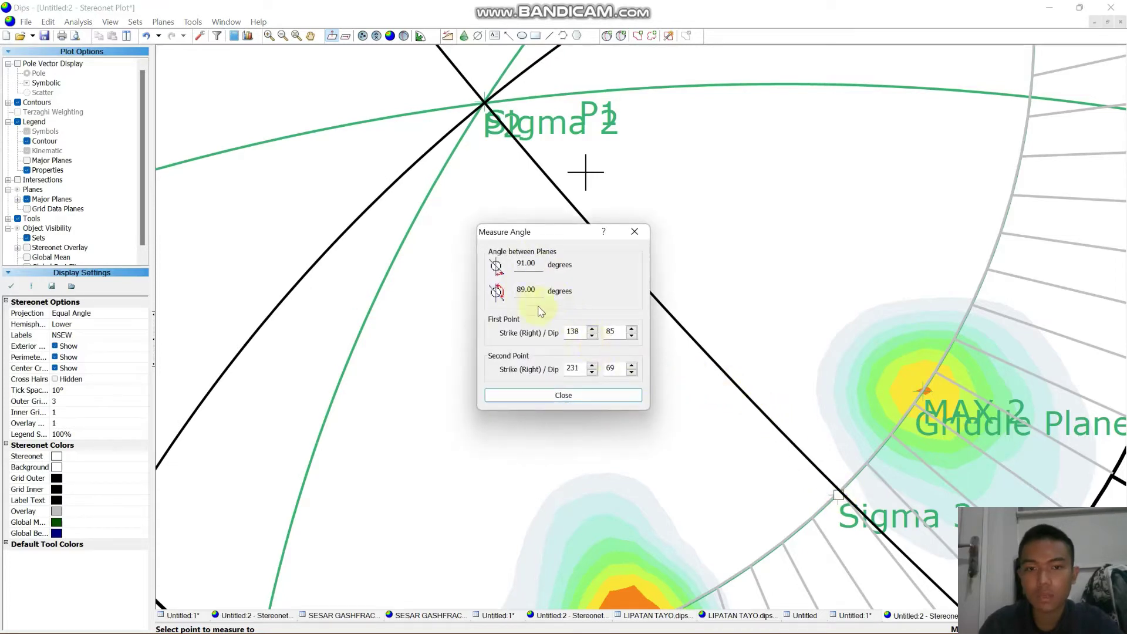
pyautogui.click(622, 393)
# - Bring the whole stereonet and legend into view and show the major planes in the legend
pyautogui.scroll(-2, 754, 360)
pyautogui.scroll(-1, 757, 360)
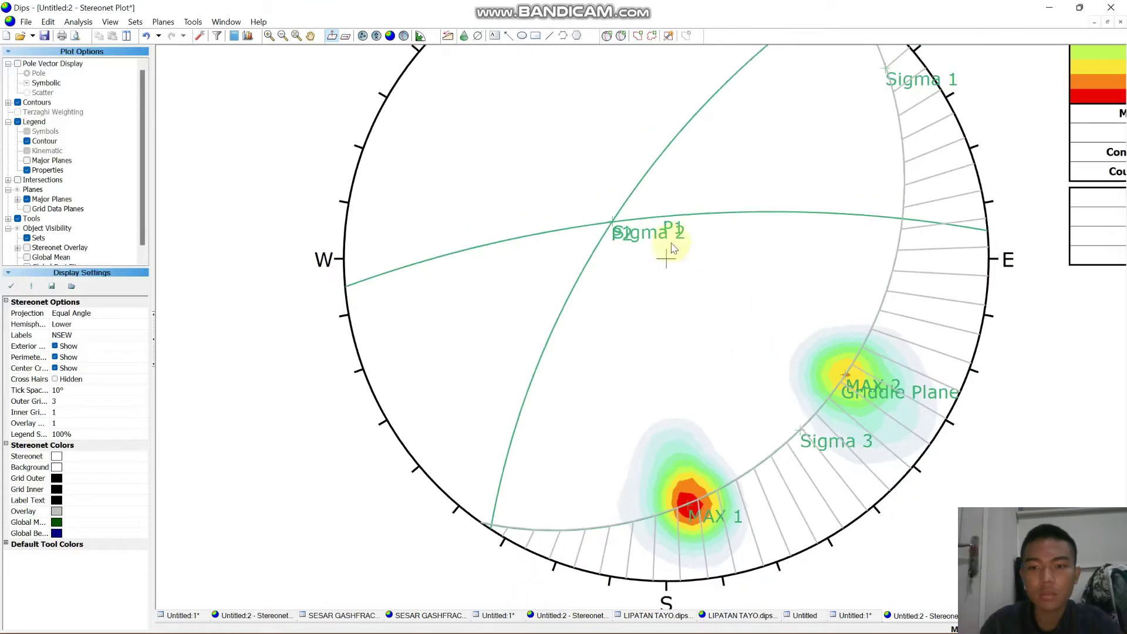
pyautogui.click(312, 37)
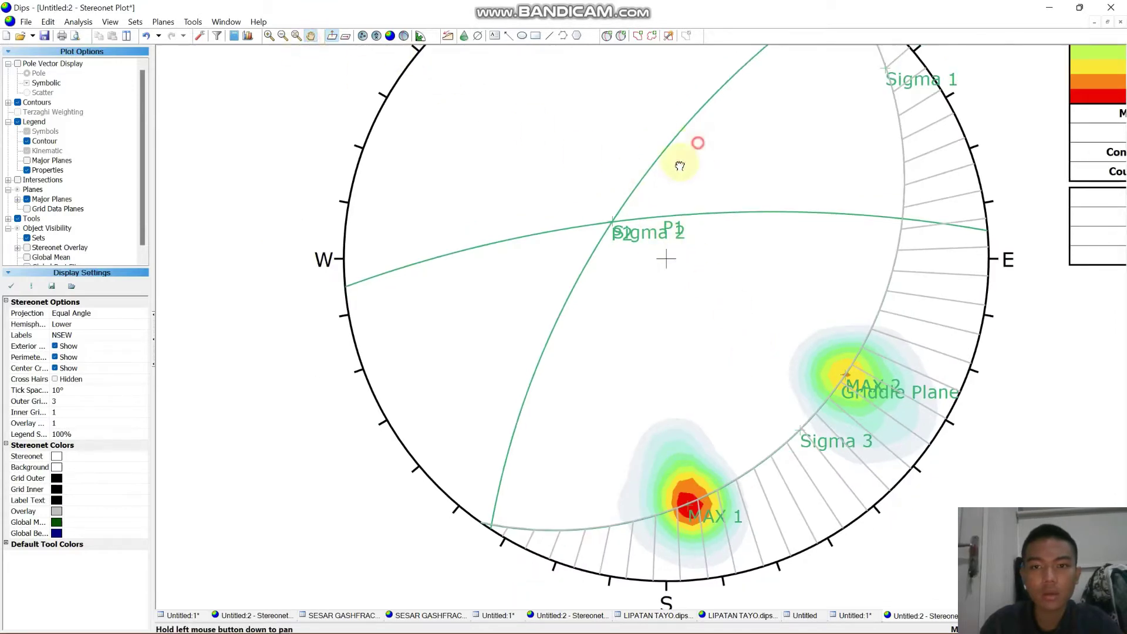
pyautogui.moveTo(697, 144); pyautogui.dragTo(609, 238)
pyautogui.scroll(-1, 609, 238)
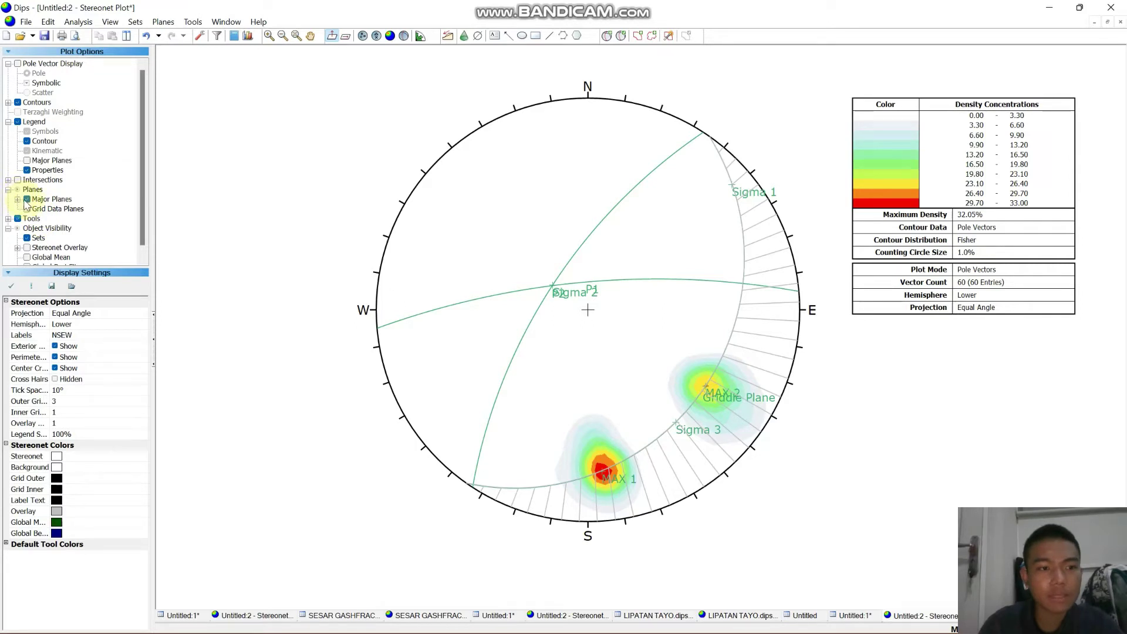
pyautogui.click(27, 161)
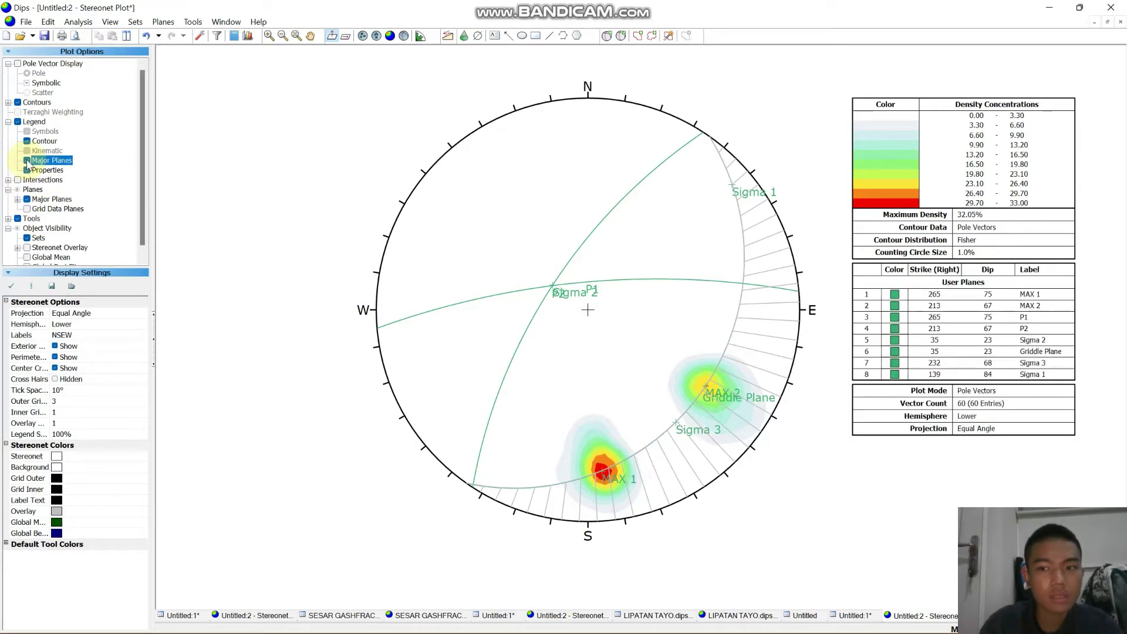
# - Edit the user planes and set the colour of MAX 1 to red and MAX 2 to blue
pyautogui.click(629, 198)
pyautogui.rightClick(629, 197)
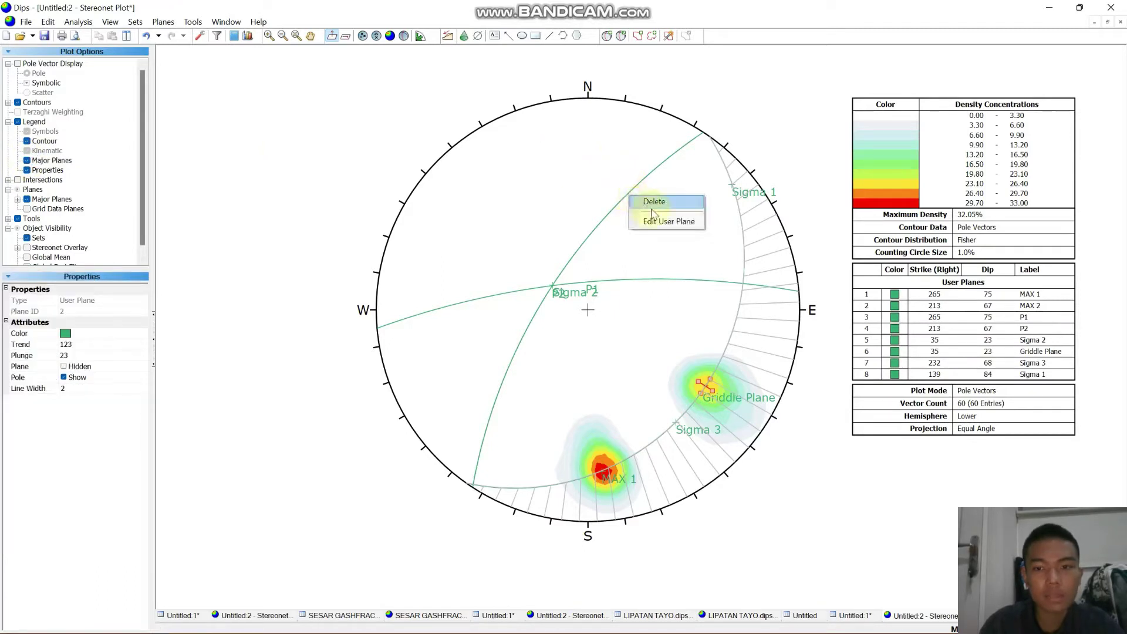
pyautogui.click(659, 222)
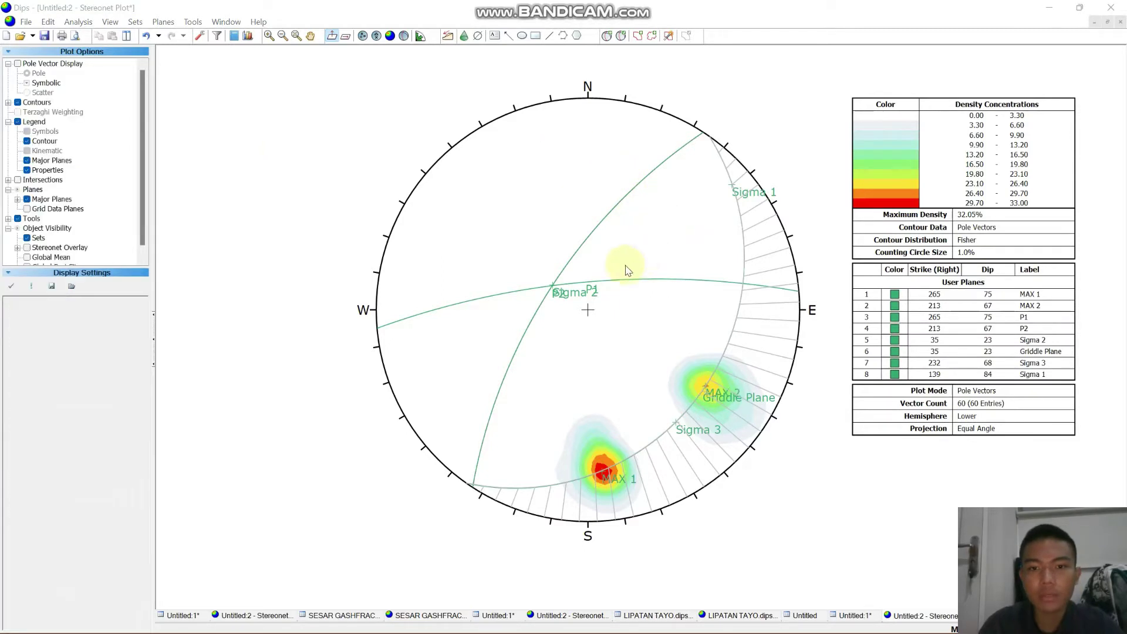
pyautogui.click(523, 256)
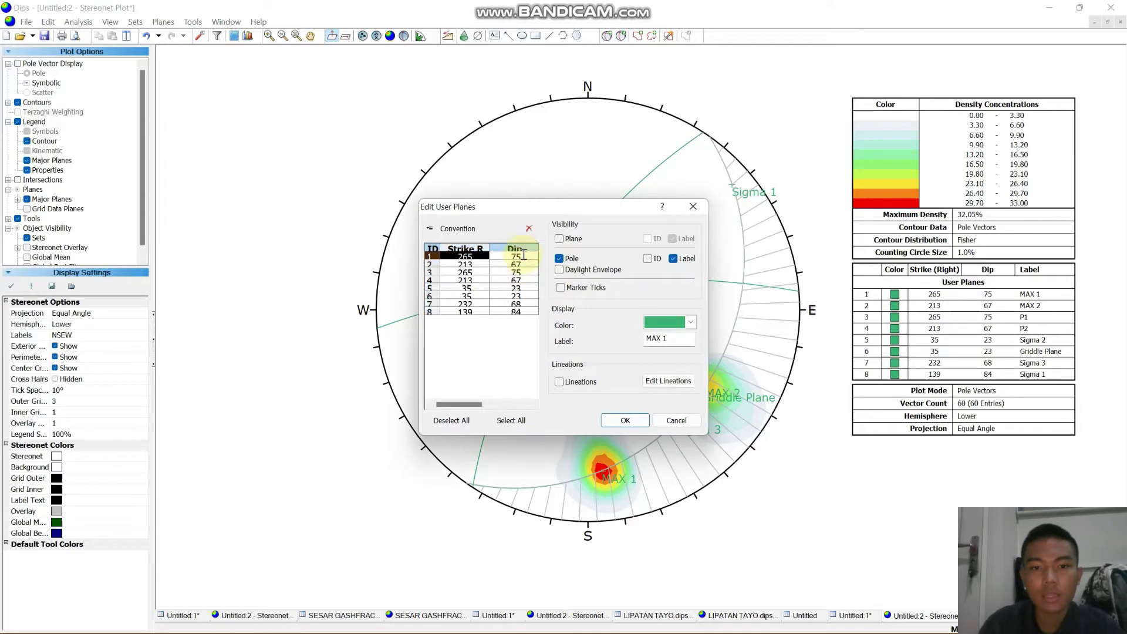
pyautogui.click(692, 324)
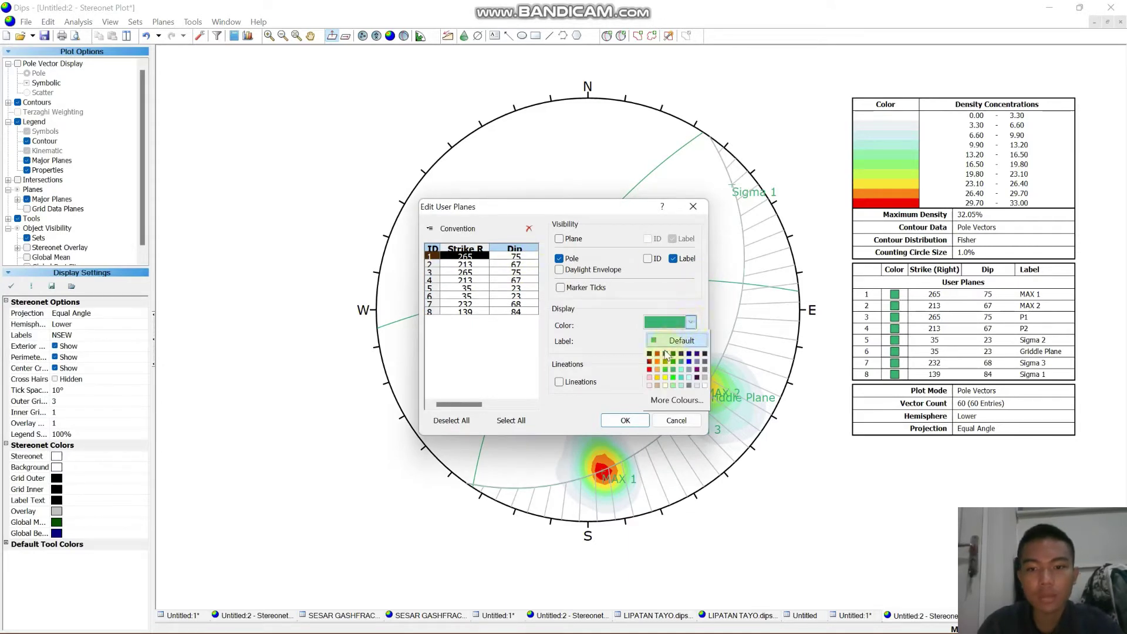
pyautogui.click(650, 370)
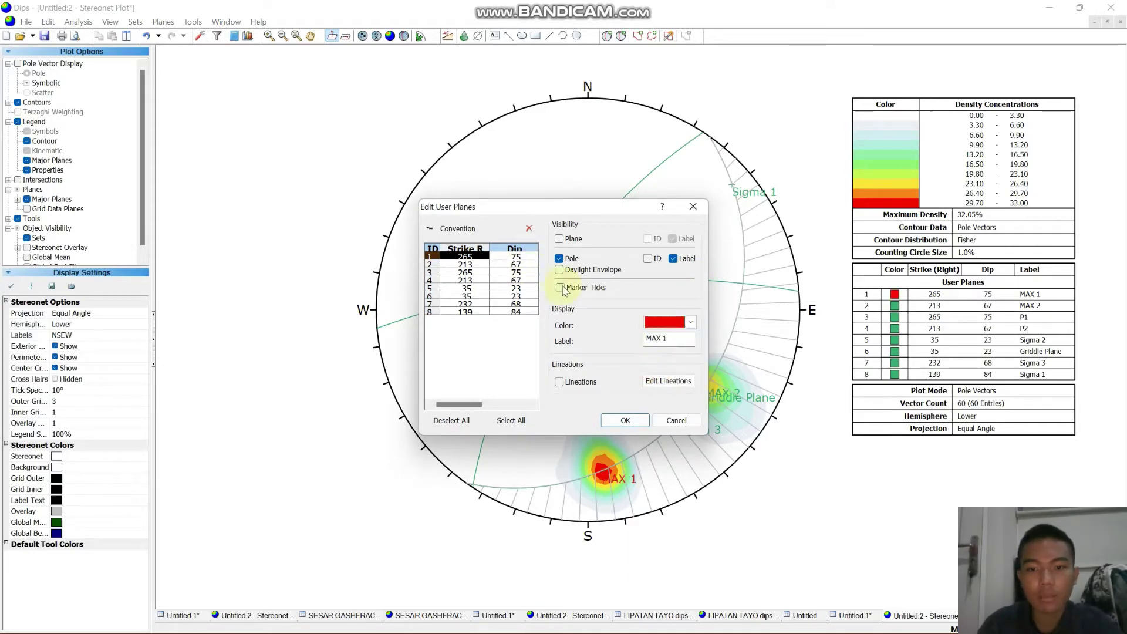
pyautogui.click(522, 264)
pyautogui.click(691, 323)
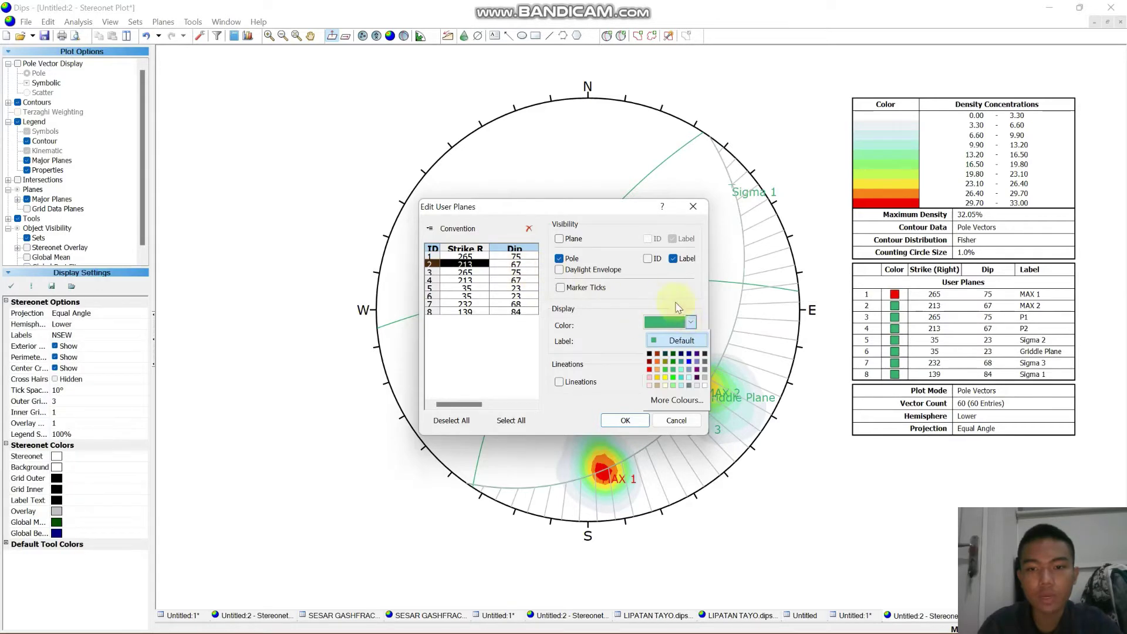
pyautogui.click(690, 362)
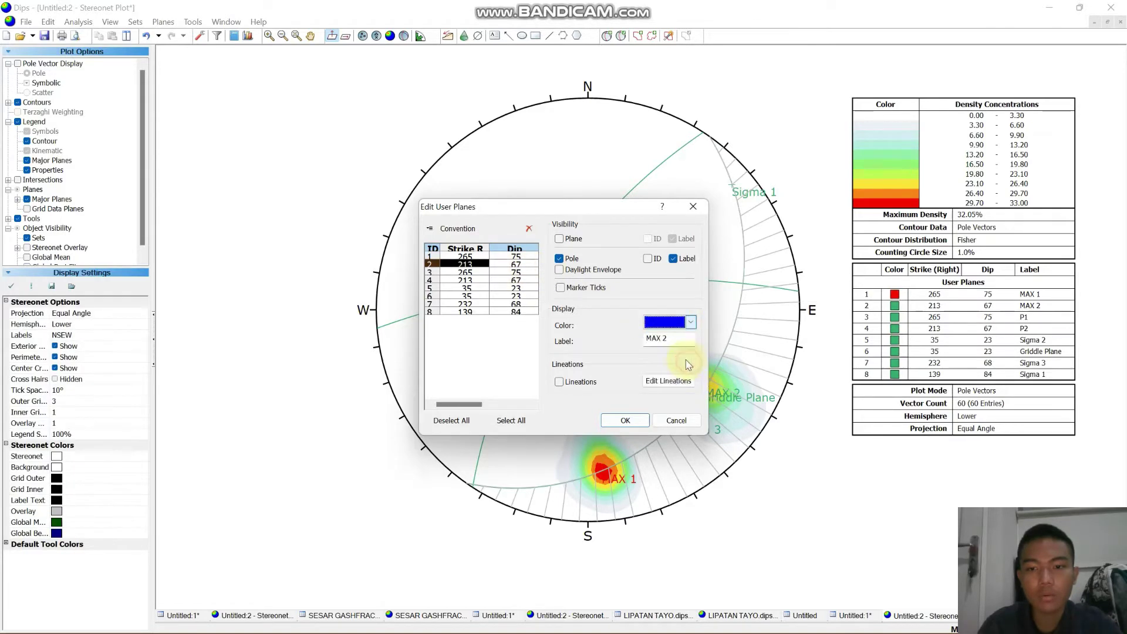
# - Set the colour of user plane P1 to a different green and P2 to purple
pyautogui.click(520, 271)
pyautogui.click(690, 325)
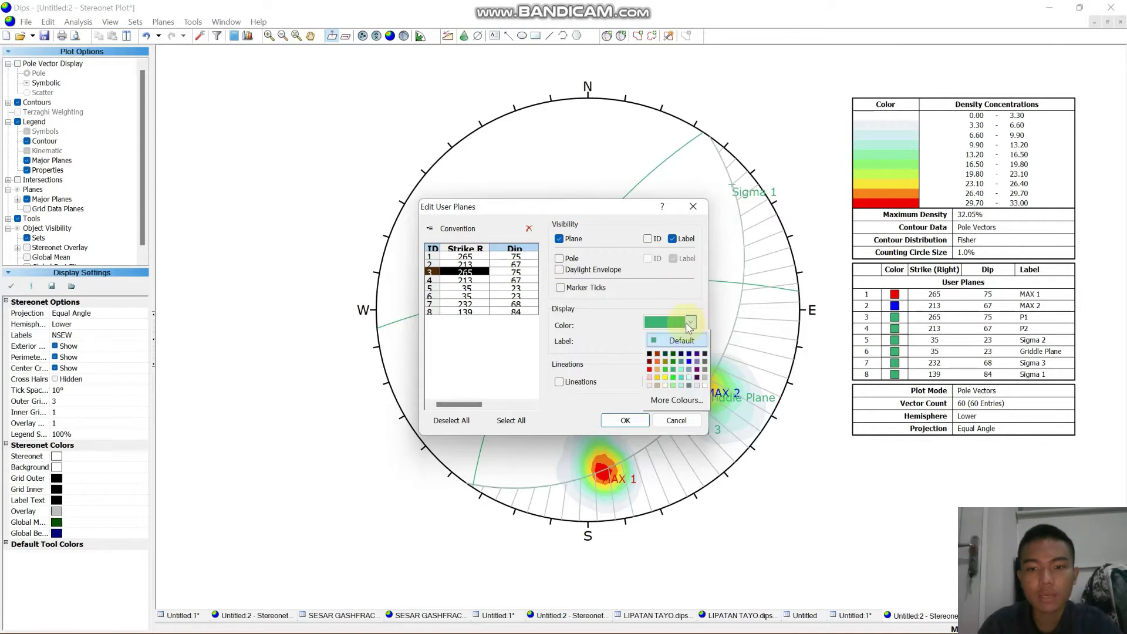
pyautogui.click(666, 372)
pyautogui.click(520, 281)
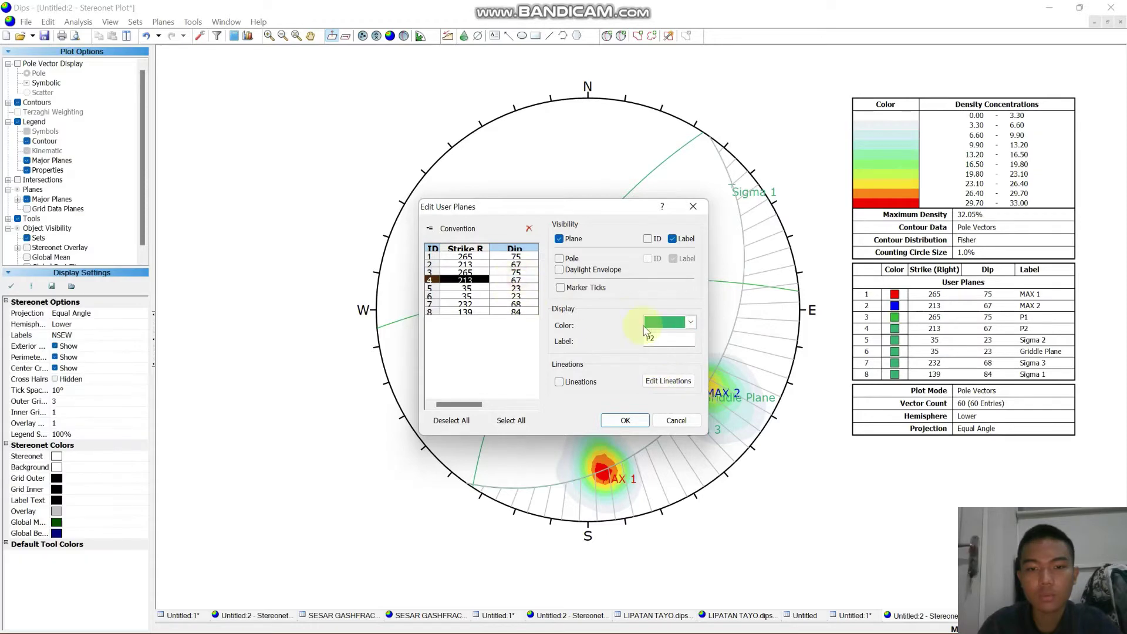
pyautogui.click(691, 323)
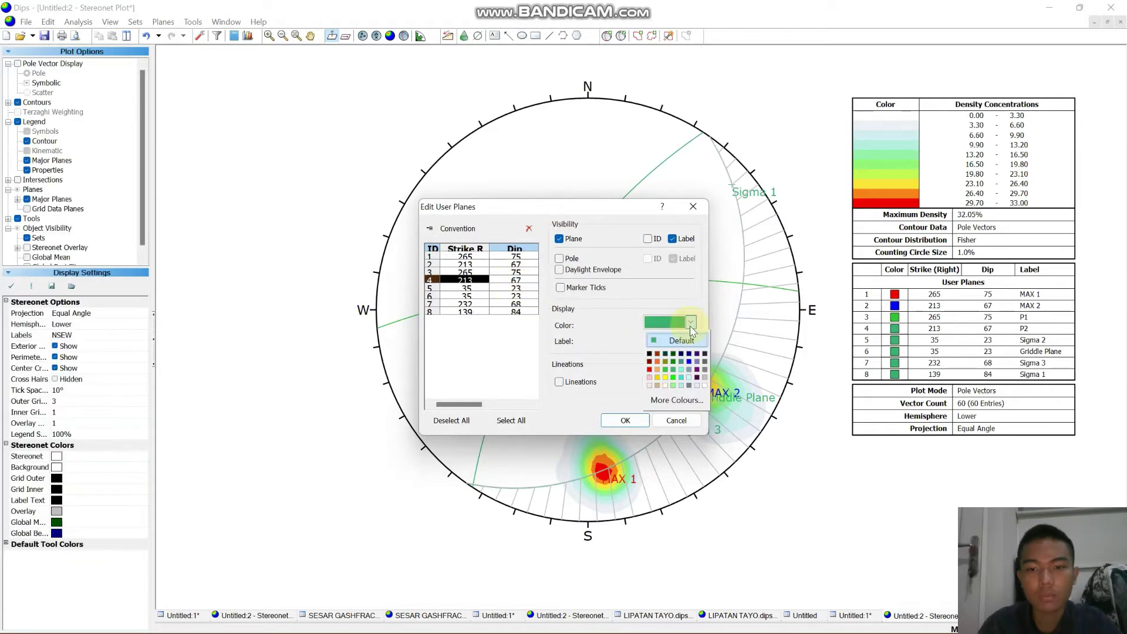
pyautogui.click(697, 370)
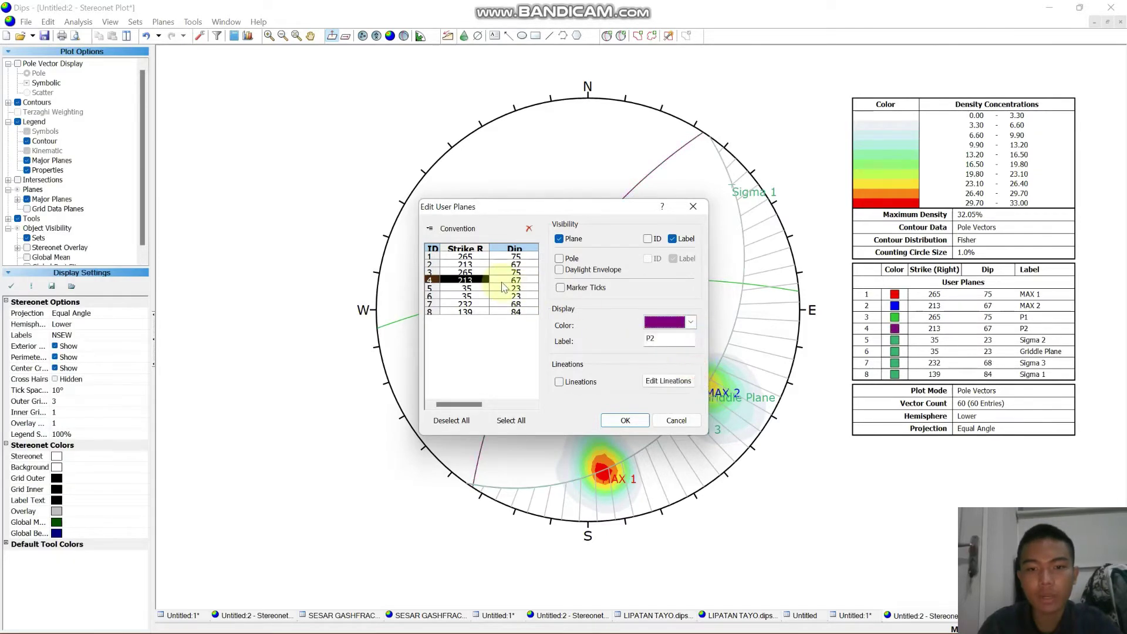
# - Set the colour of the Sigma 2 user plane to black
pyautogui.press('Down')
pyautogui.click(691, 324)
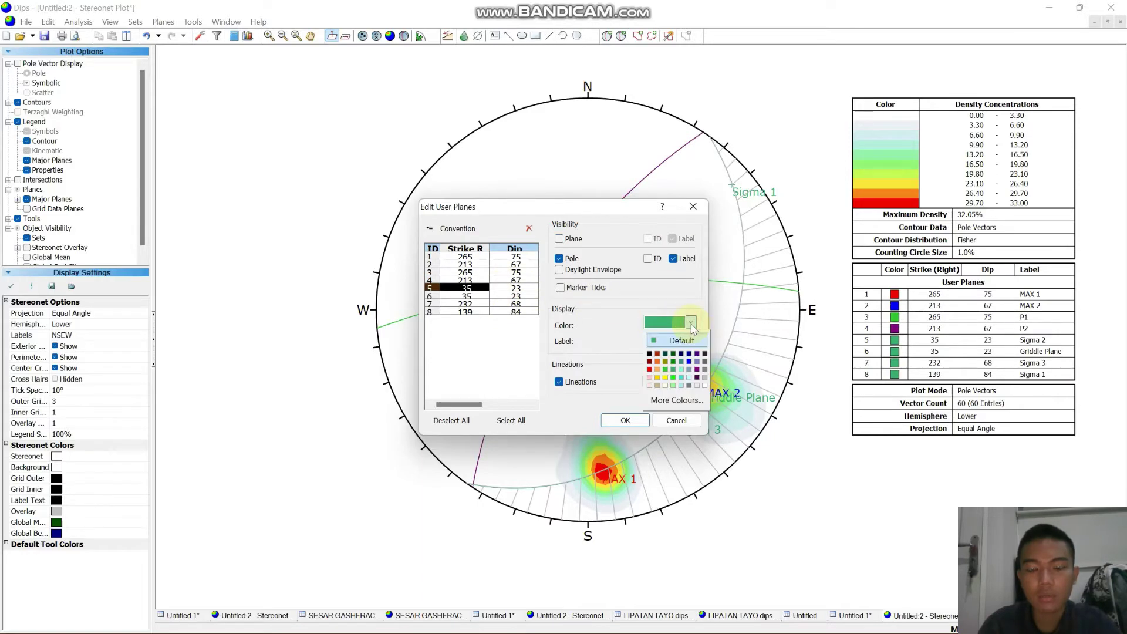
pyautogui.click(653, 353)
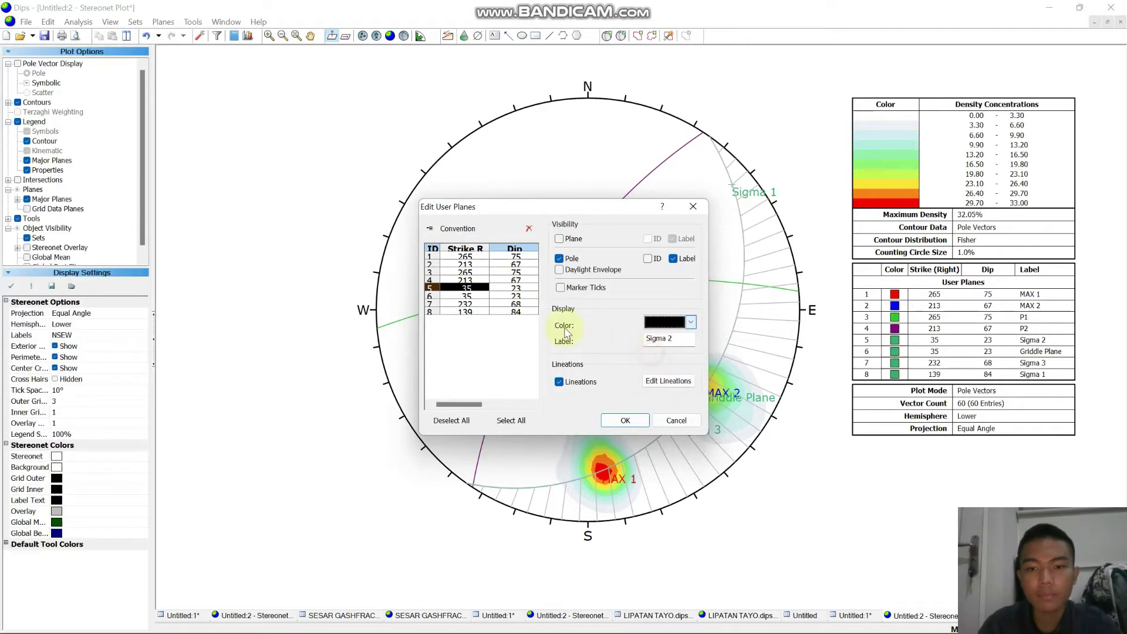
# - Set the colour of the Griddle Plane user plane to light green and Sigma 3 to orange
pyautogui.press('Down')
pyautogui.click(692, 323)
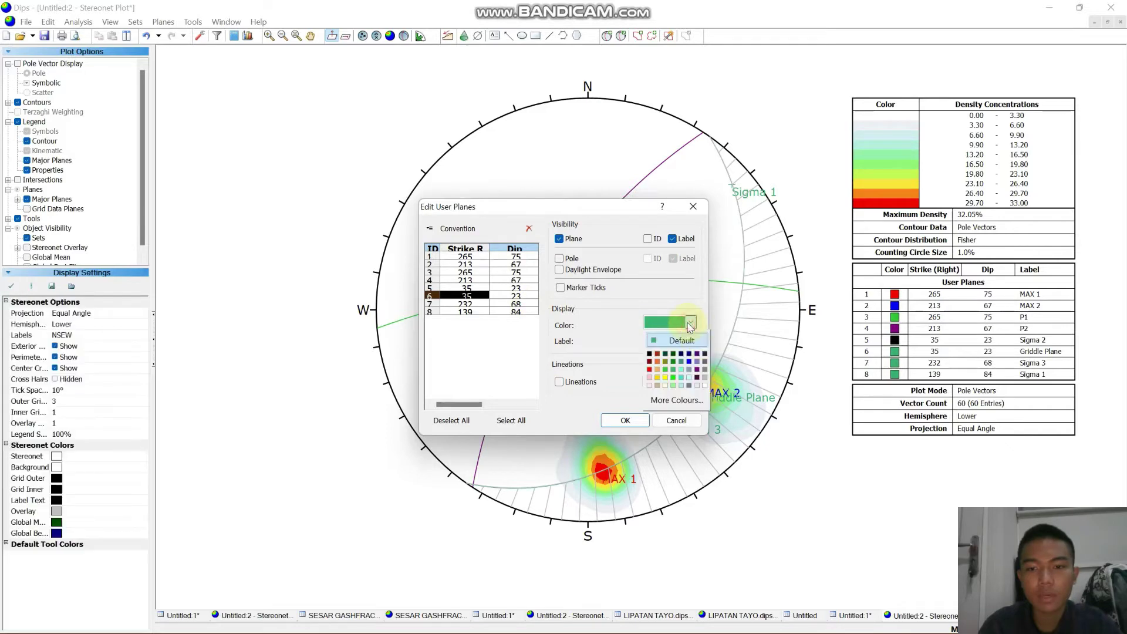
pyautogui.click(675, 387)
pyautogui.press('Down')
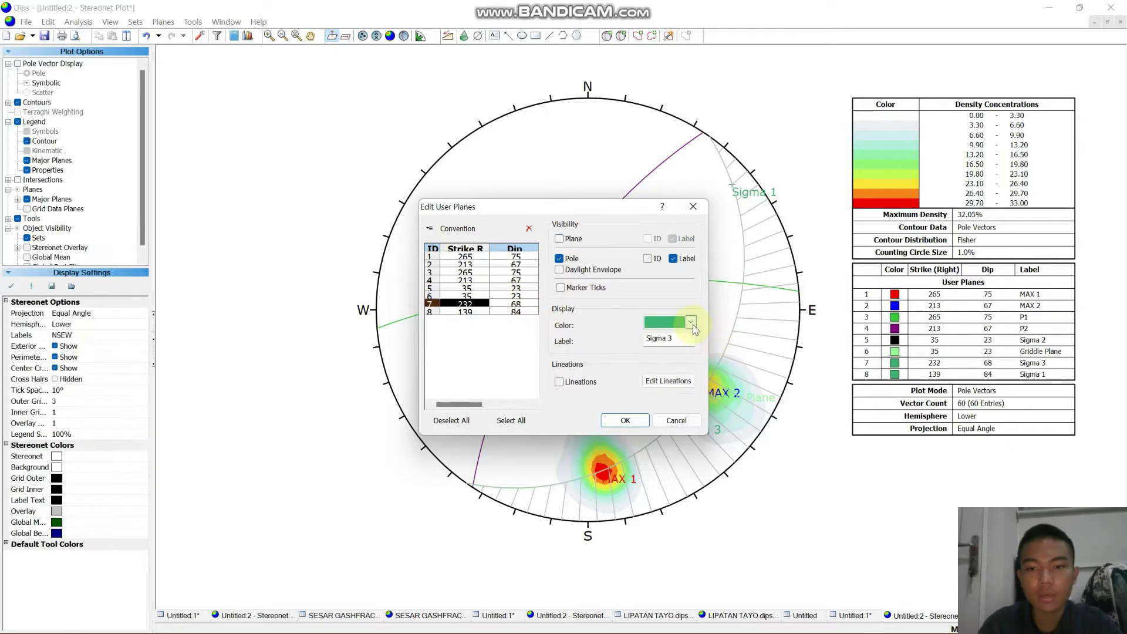
pyautogui.click(692, 324)
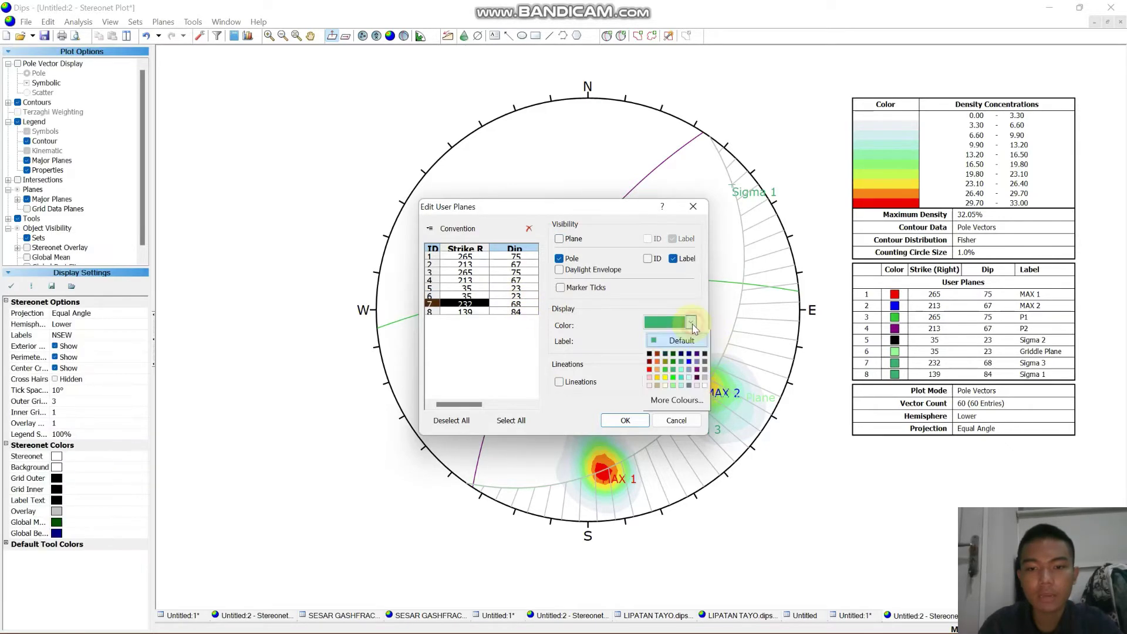
pyautogui.click(658, 365)
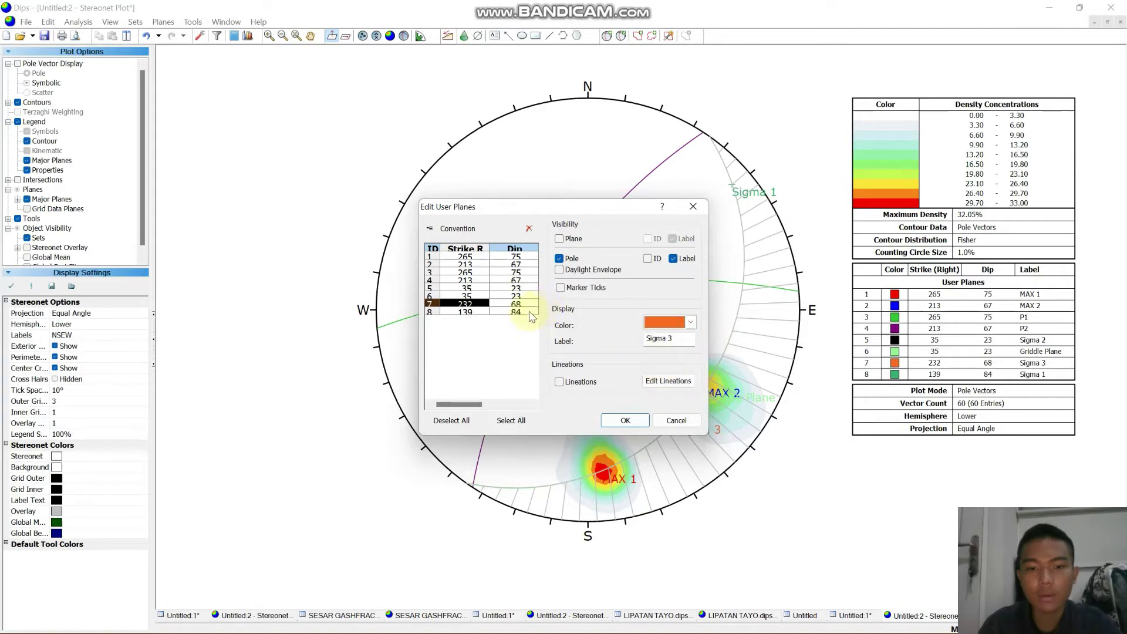
# - Set the colour of the Sigma 1 user plane to pink and apply the user plane edits
pyautogui.click(530, 313)
pyautogui.click(692, 323)
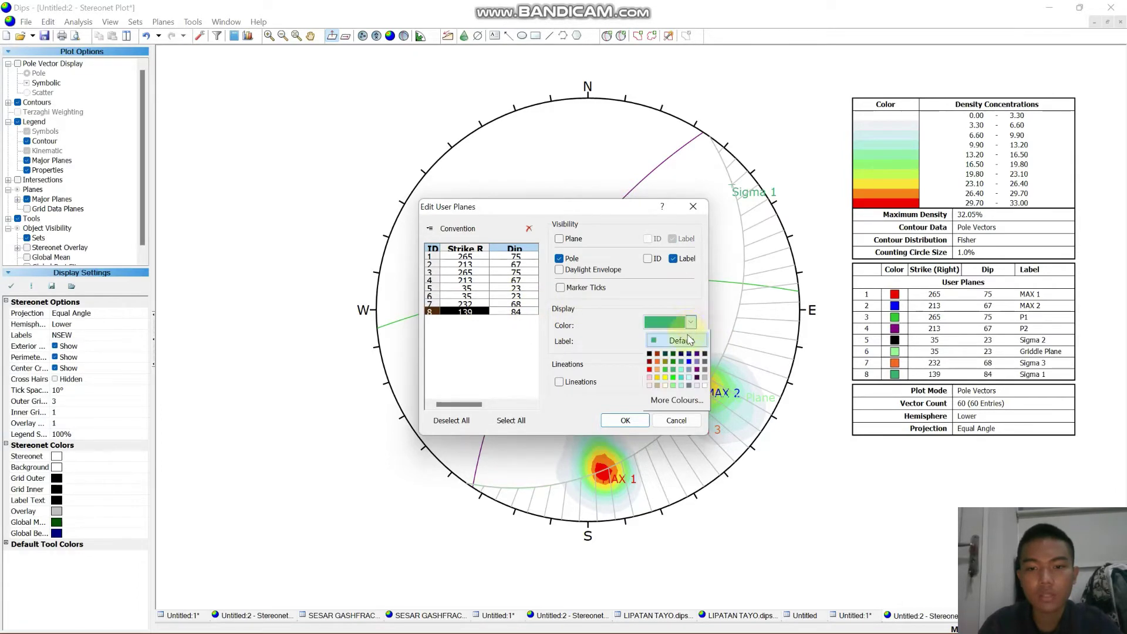
pyautogui.click(649, 379)
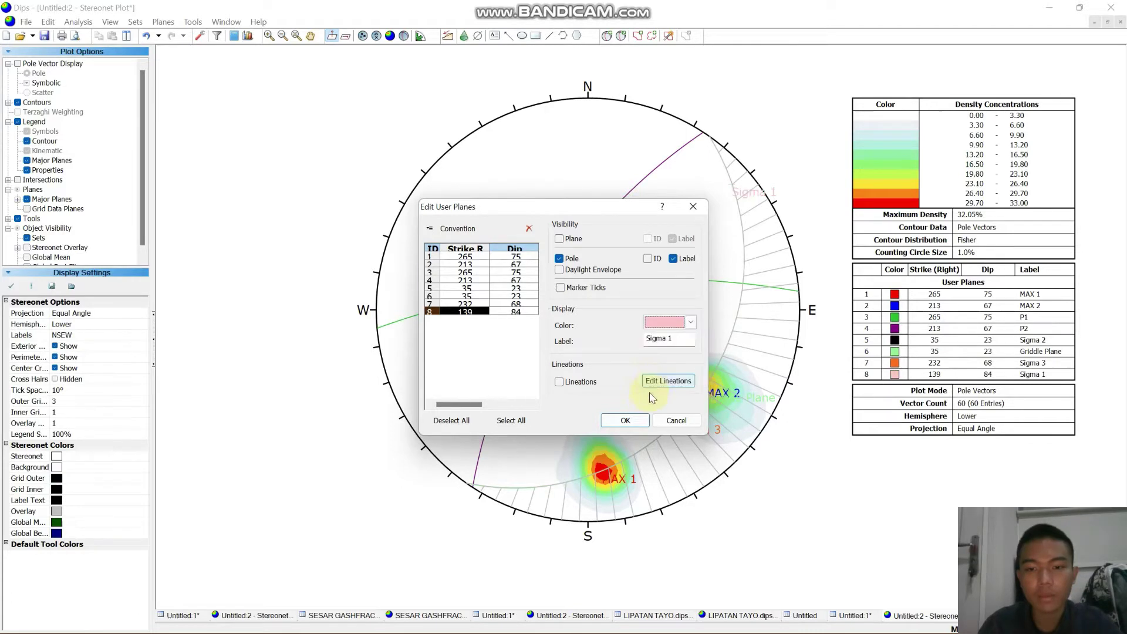
pyautogui.click(625, 421)
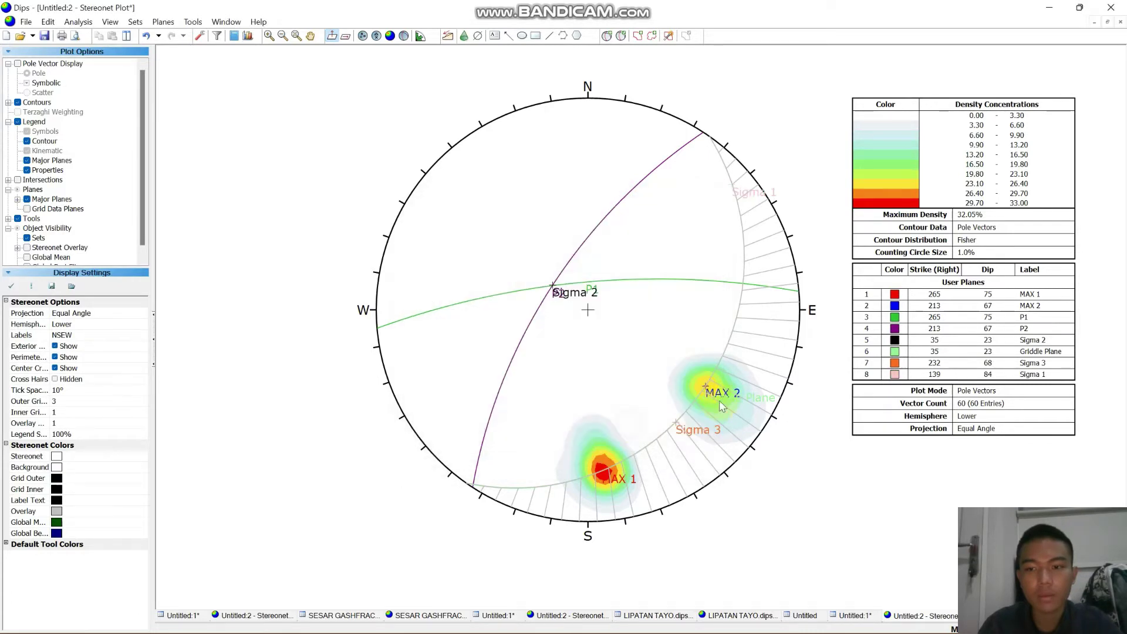
# - Delete all tools from the stereonet to clear the pitch grid lines
pyautogui.click(312, 37)
pyautogui.moveTo(696, 179); pyautogui.dragTo(539, 166)
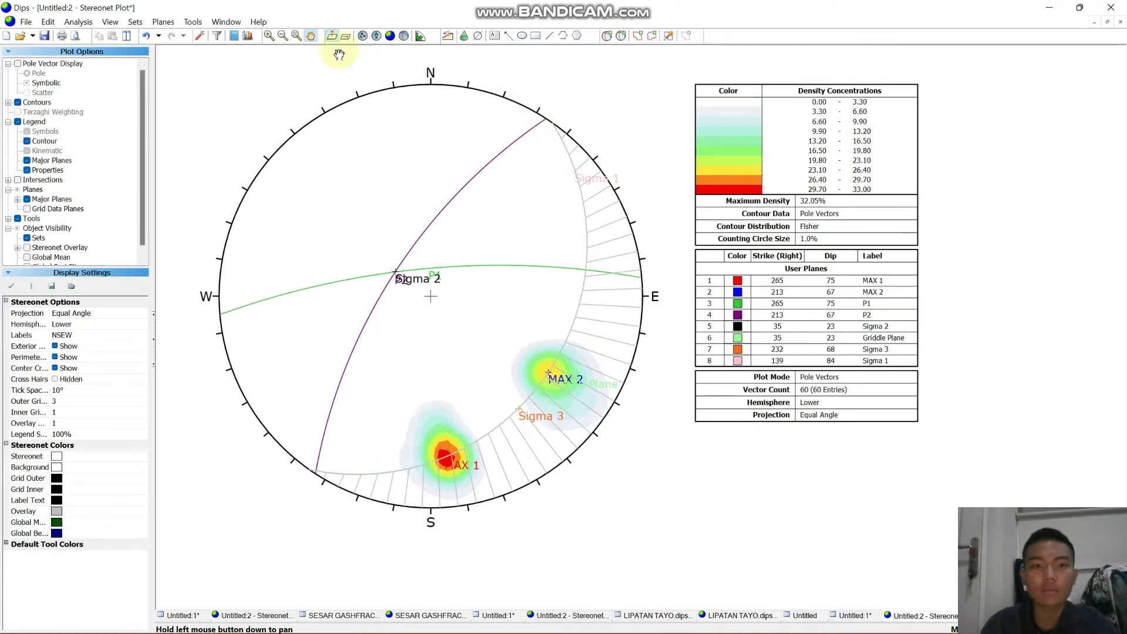
pyautogui.click(311, 36)
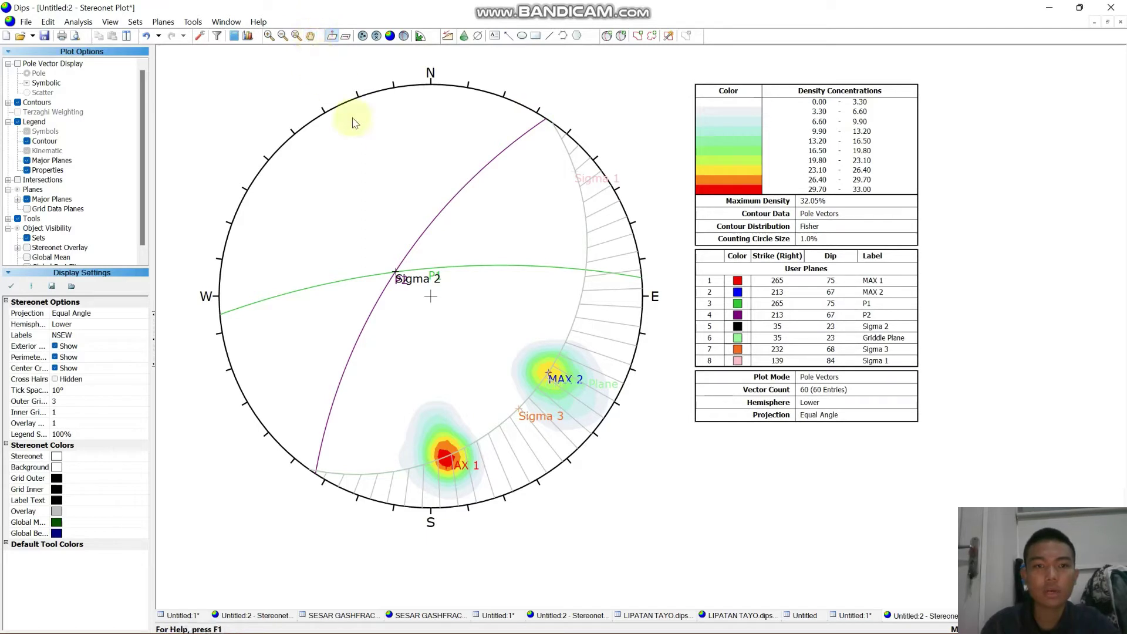
pyautogui.click(192, 21)
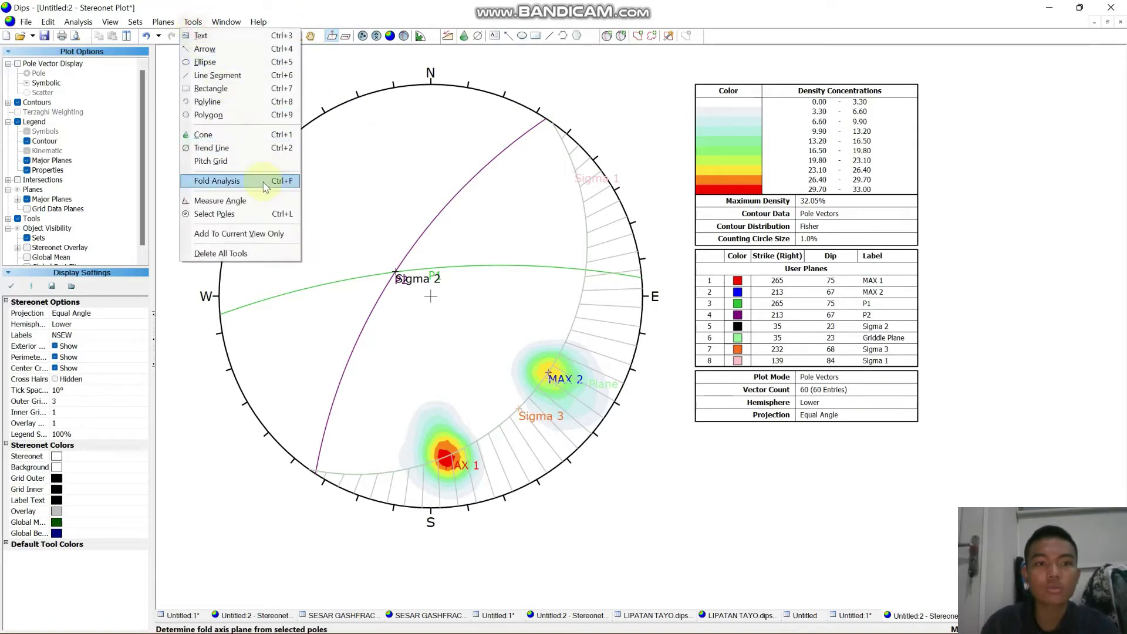
pyautogui.click(258, 254)
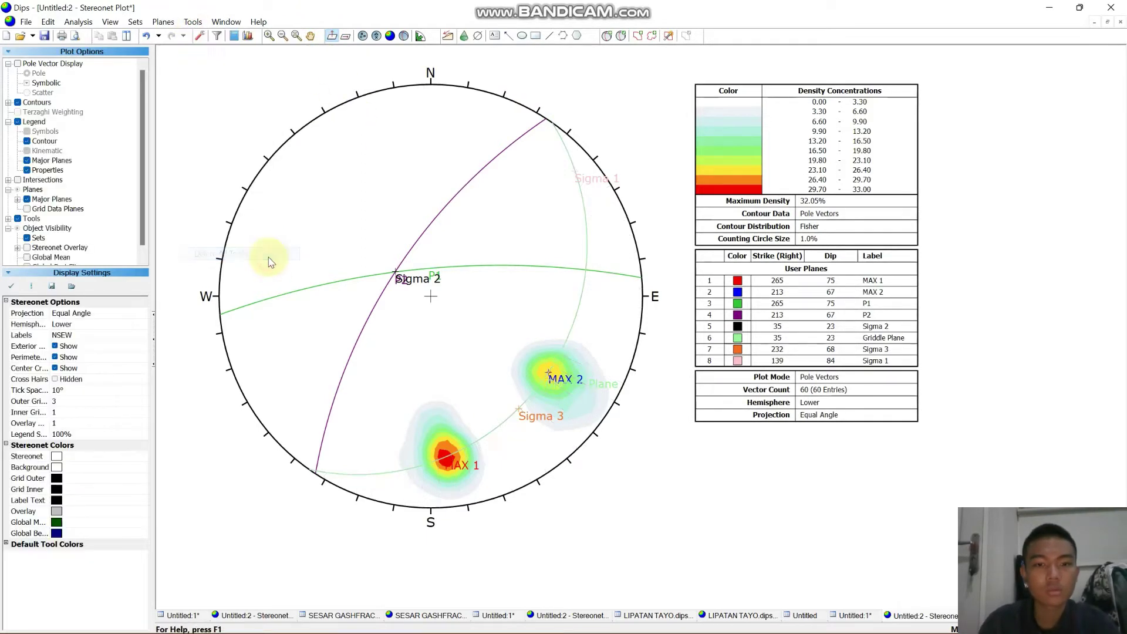
# - Show the stereonet overlay and set it to Equatorial
pyautogui.click(26, 248)
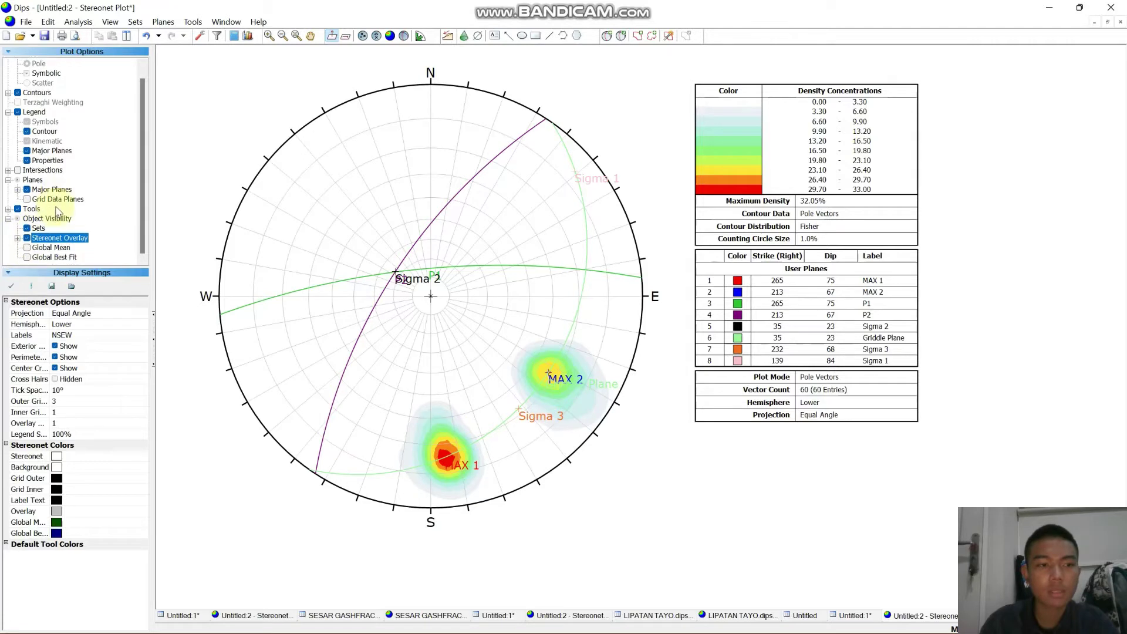
pyautogui.click(17, 239)
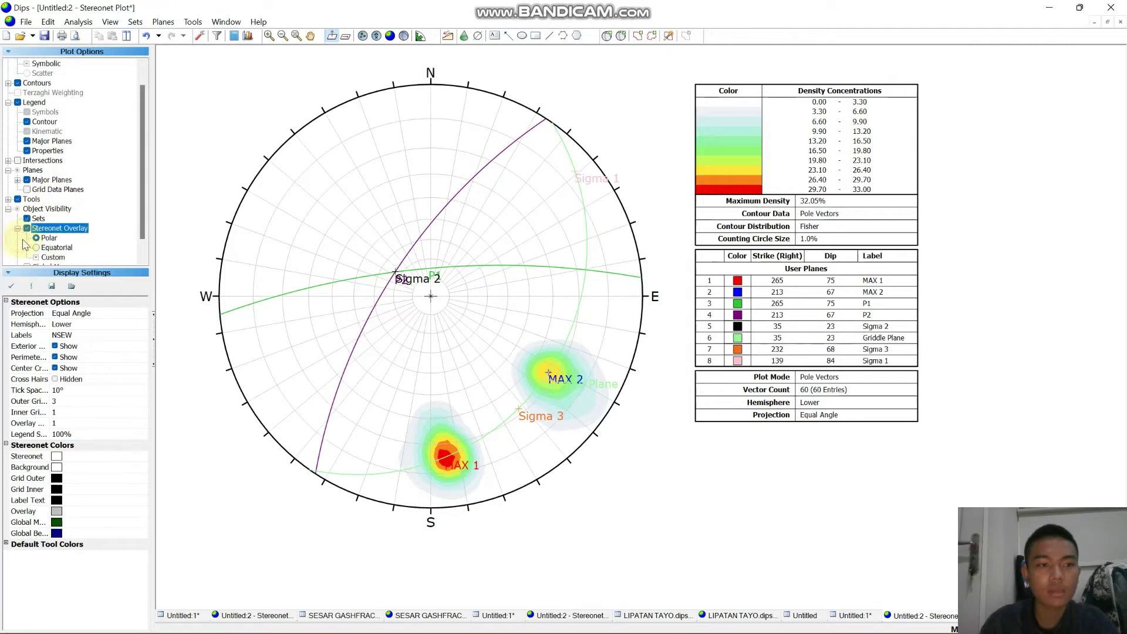
pyautogui.click(38, 248)
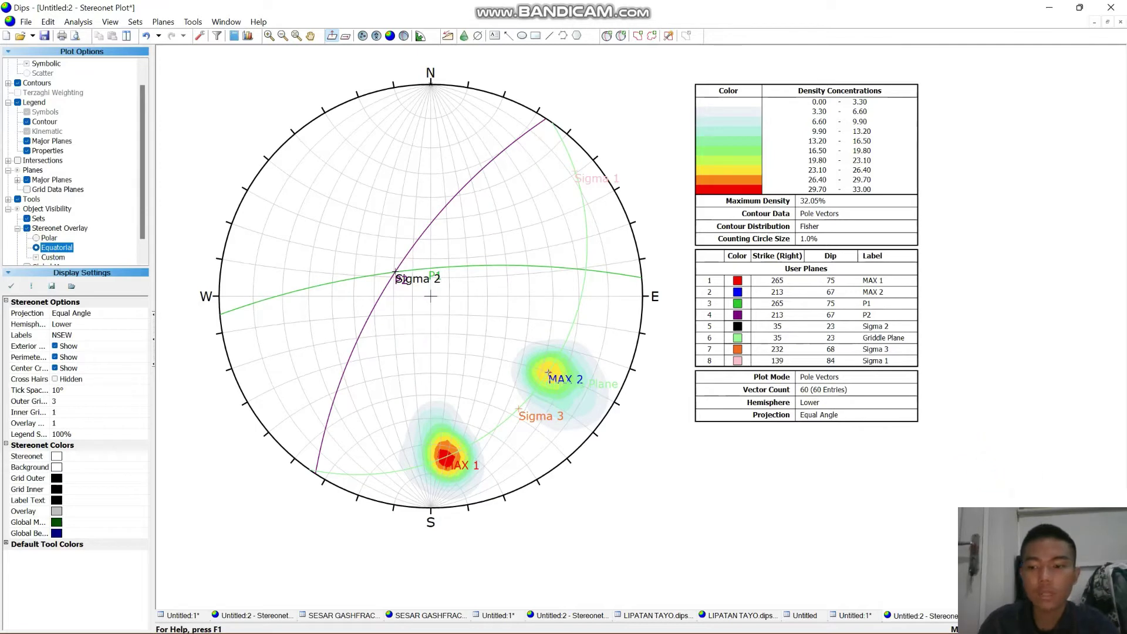
# - Switch the orientation convention of the user planes in the legend to Trend/Plunge
pyautogui.moveTo(1022, 633)
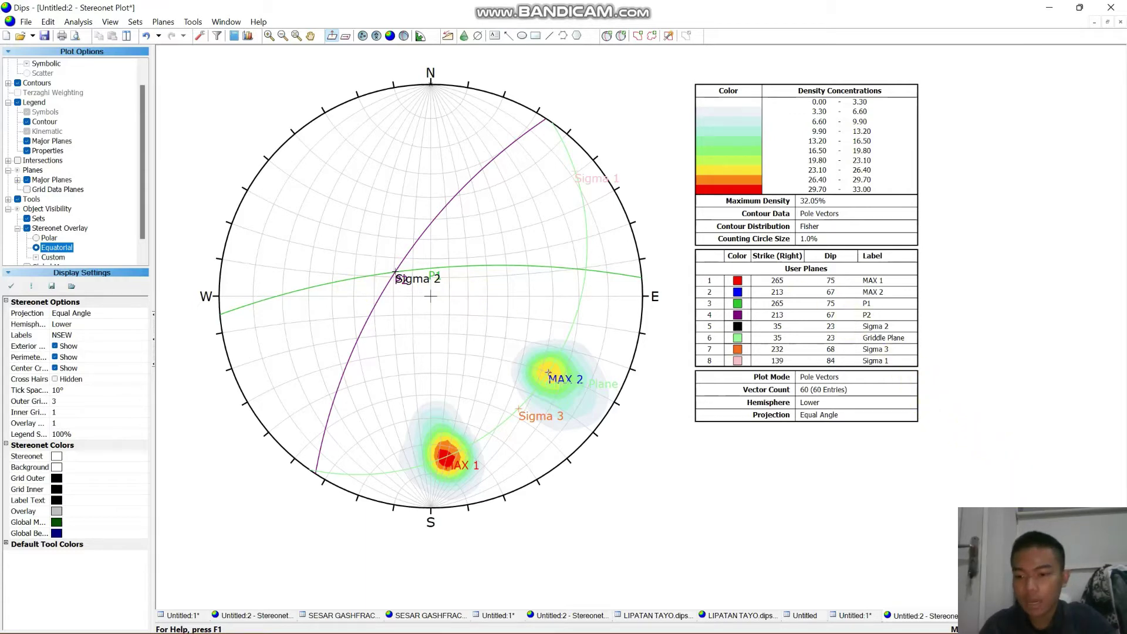
pyautogui.click(1024, 604)
pyautogui.click(1027, 629)
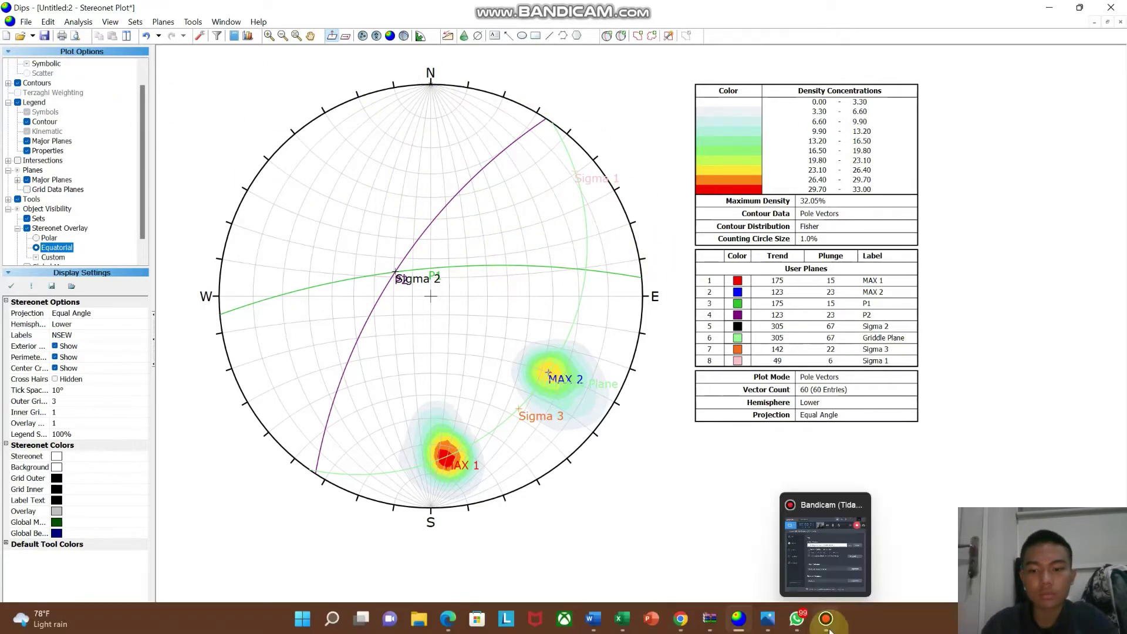
pyautogui.click(828, 628)
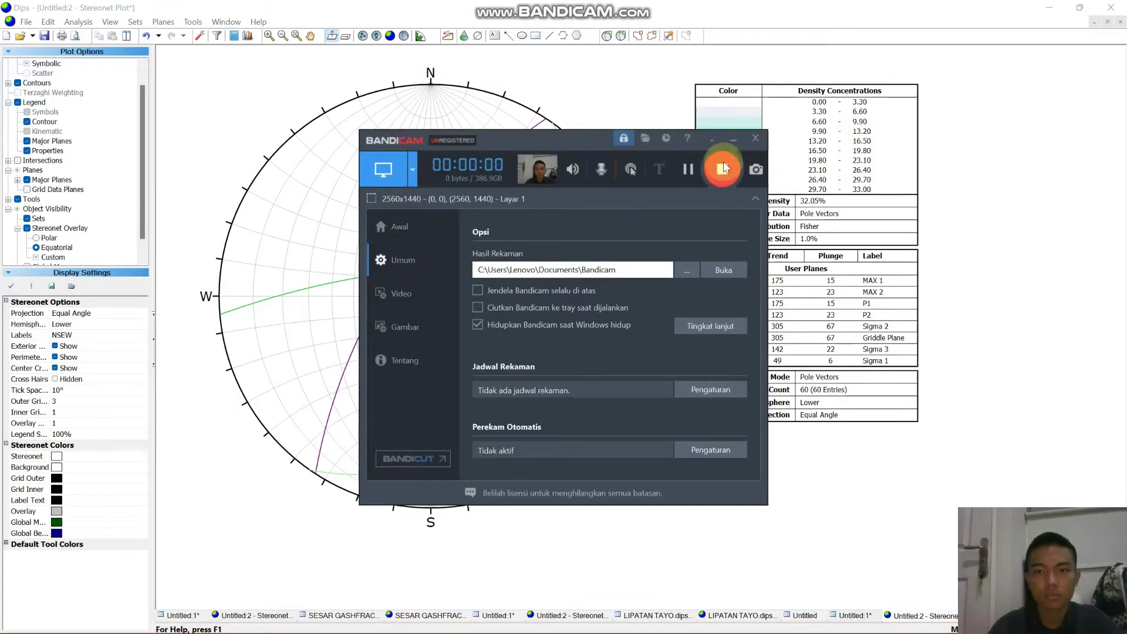
pyautogui.click(731, 142)
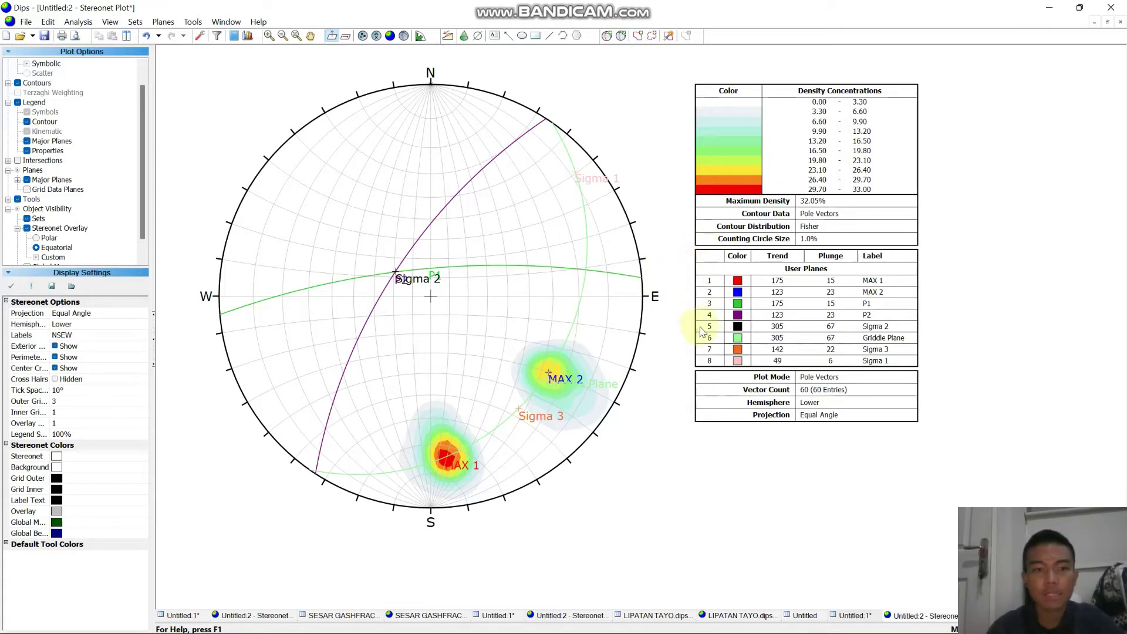
# - Save the project in the Documents folder as a Dips file named KEKAR
pyautogui.click(24, 21)
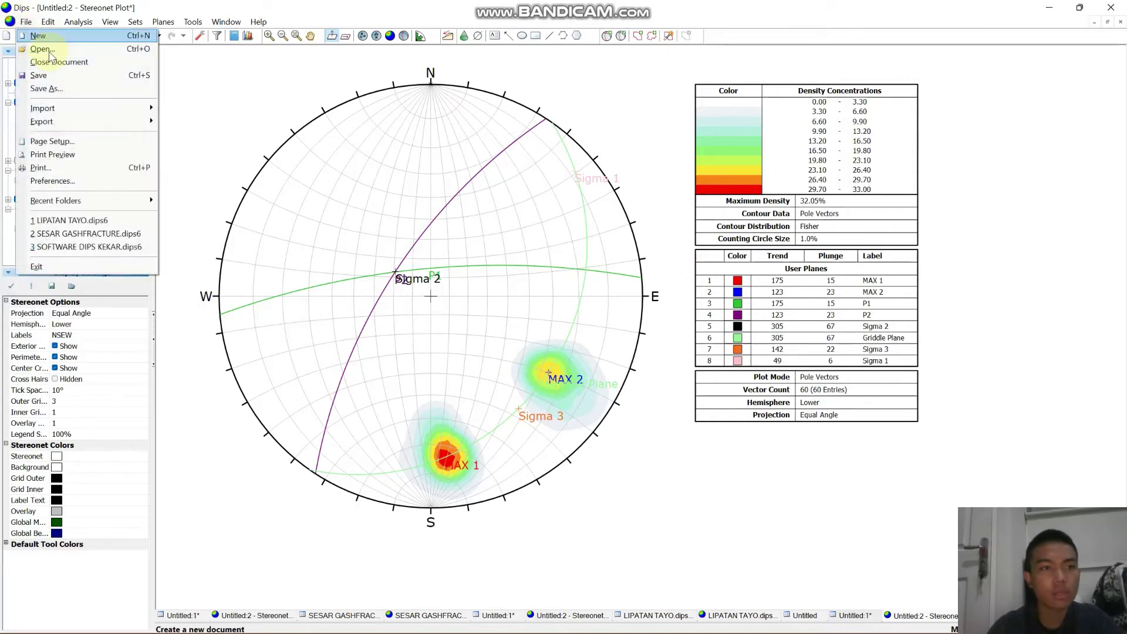
pyautogui.click(77, 92)
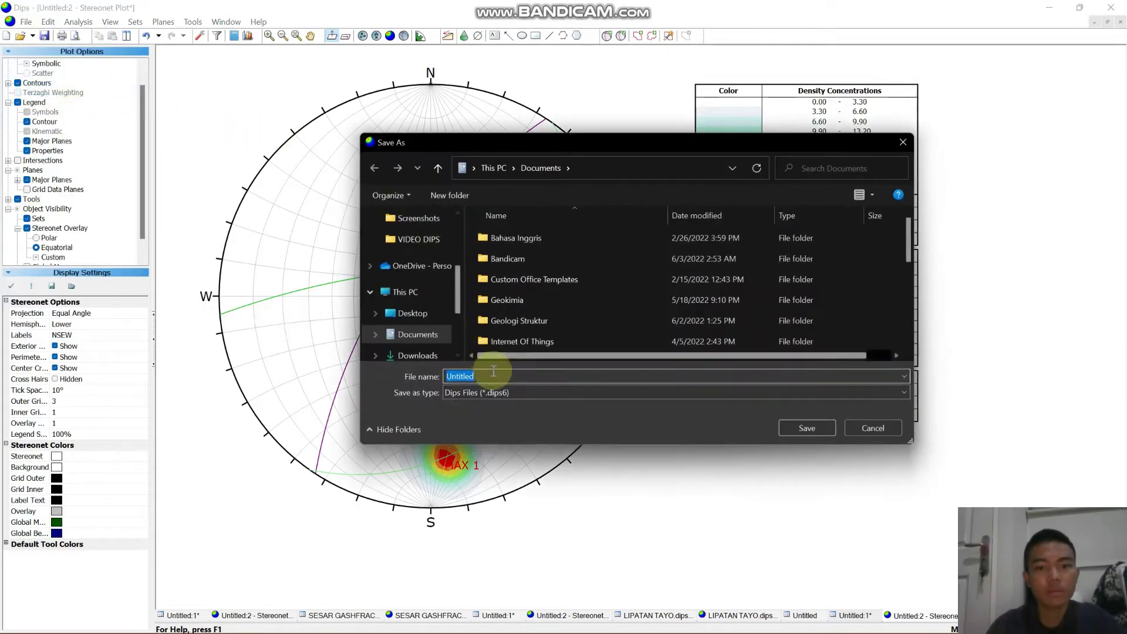
pyautogui.press('capslock')
pyautogui.write('KEKAR')
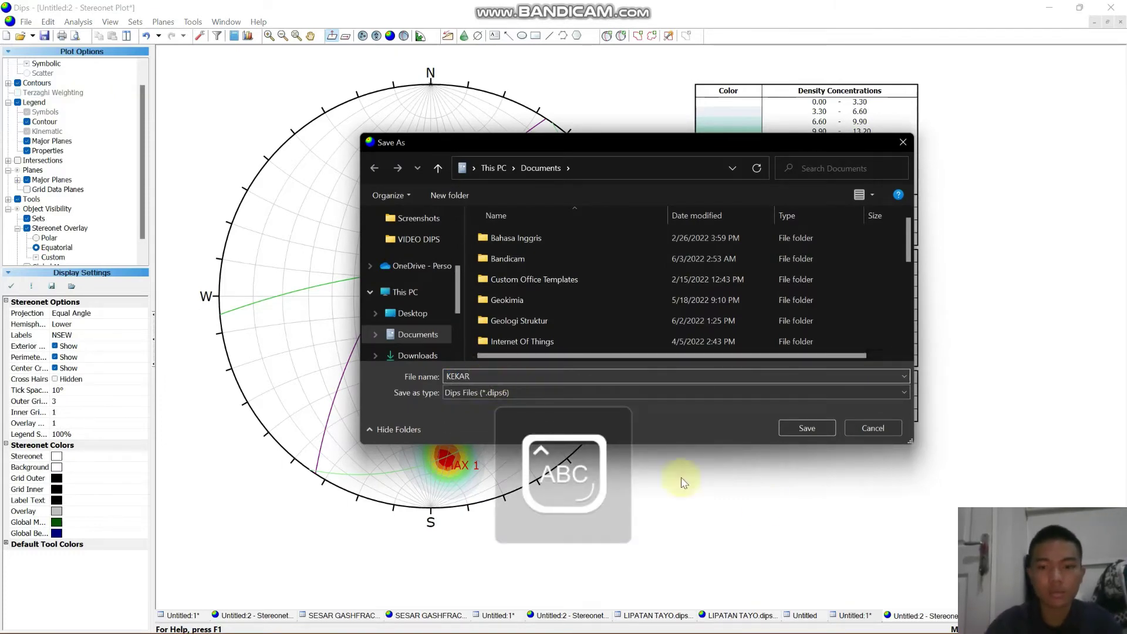
pyautogui.click(807, 428)
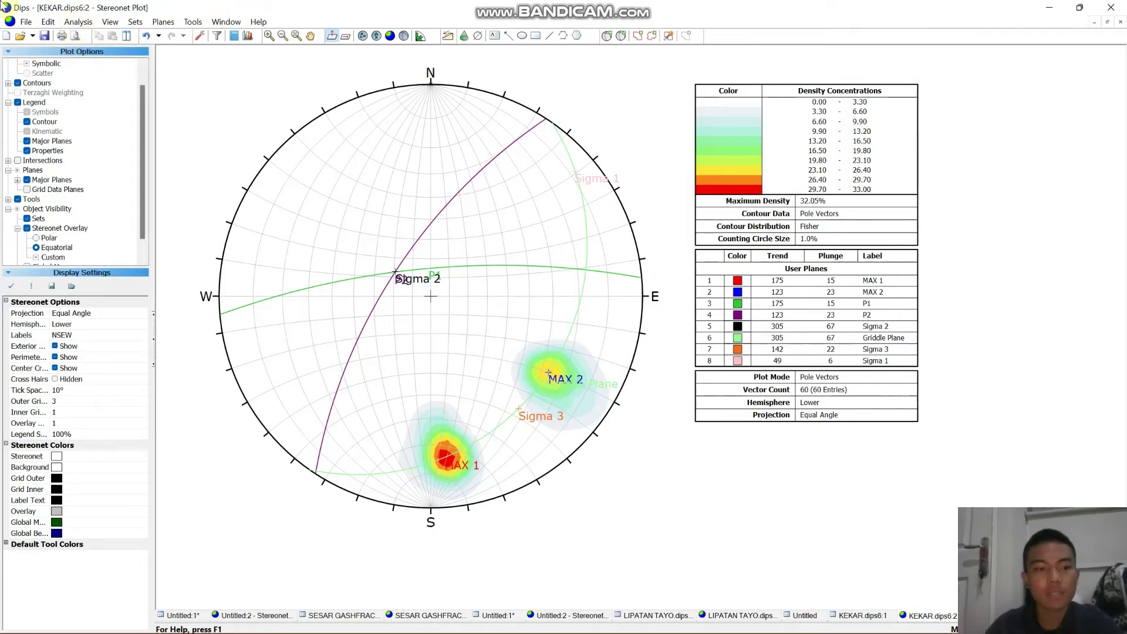
# - Create a new document and set its global orientation format to Strike (Right) / Dip
pyautogui.click(5, 36)
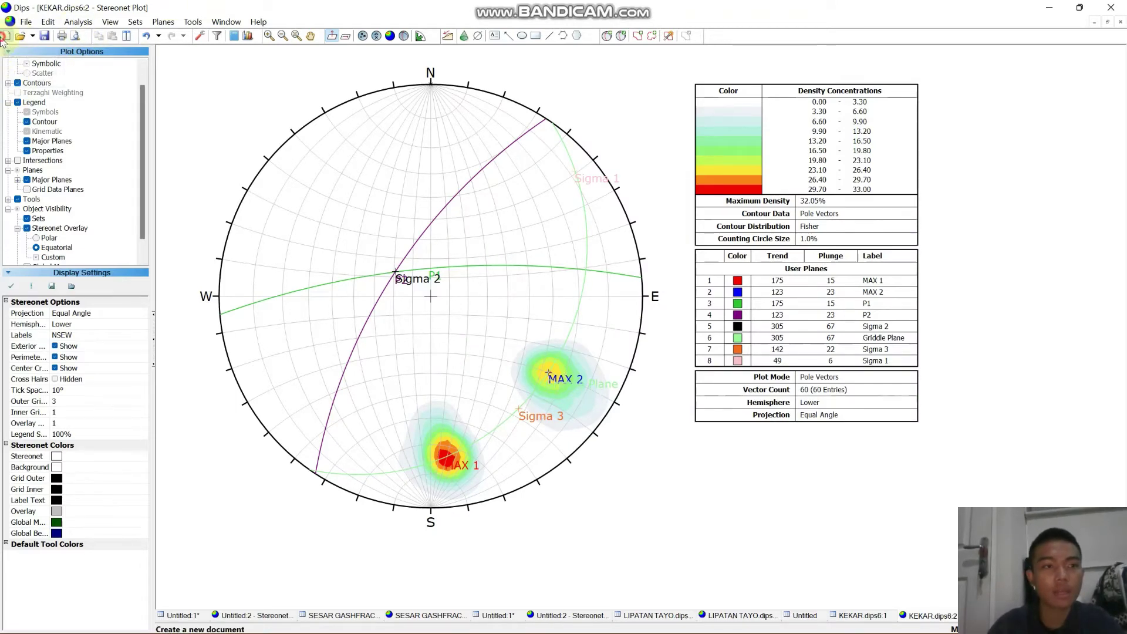
pyautogui.click(200, 37)
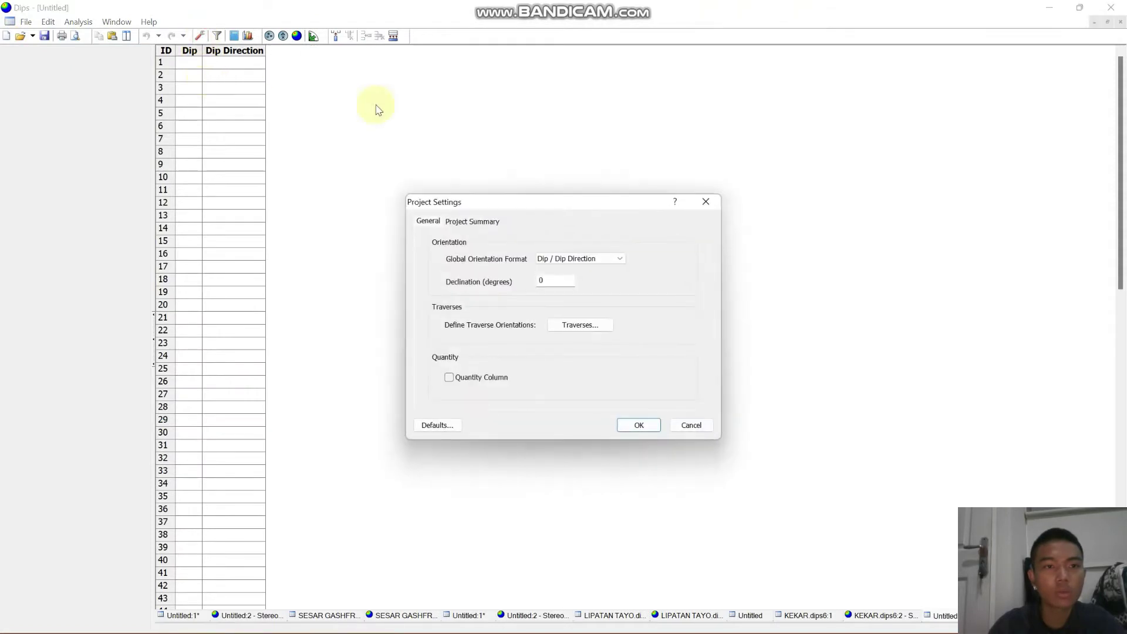
pyautogui.click(549, 259)
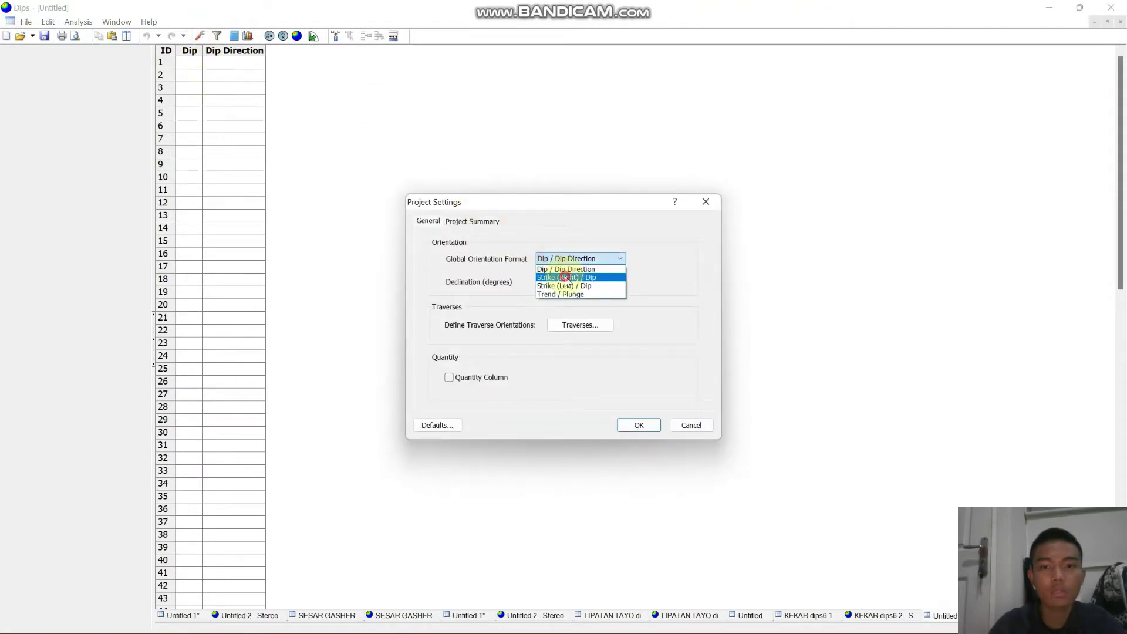
pyautogui.click(566, 278)
pyautogui.click(656, 432)
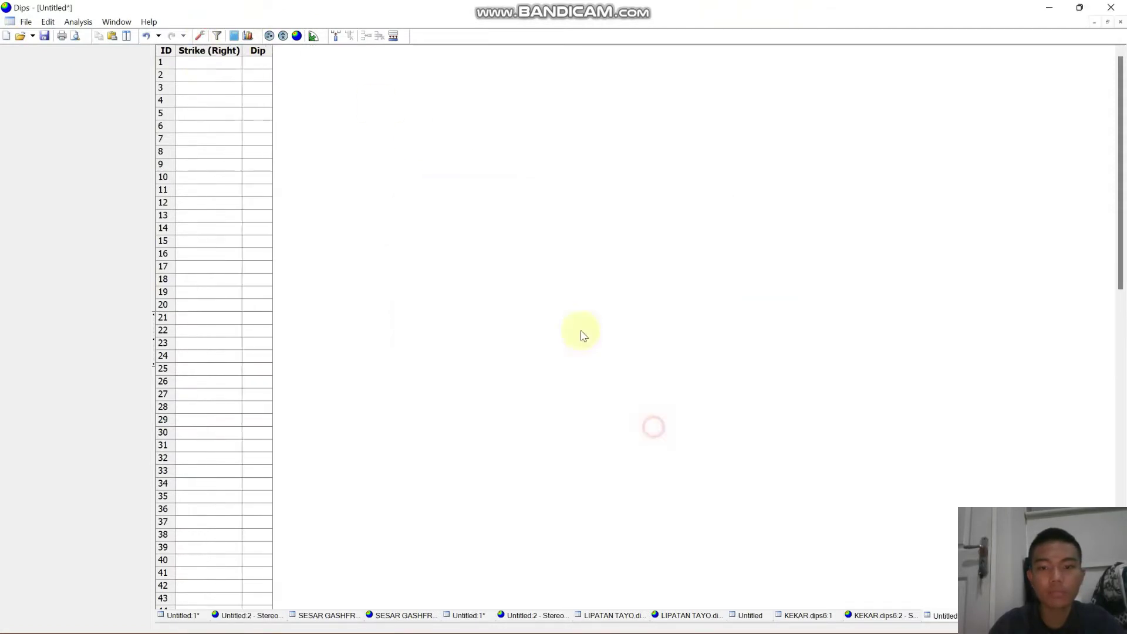
# - Switch to the Excel workbook and highlight the Bidang sesar and Dragfold data in A7:B8 of the Sesar sheet
pyautogui.moveTo(540, 633)
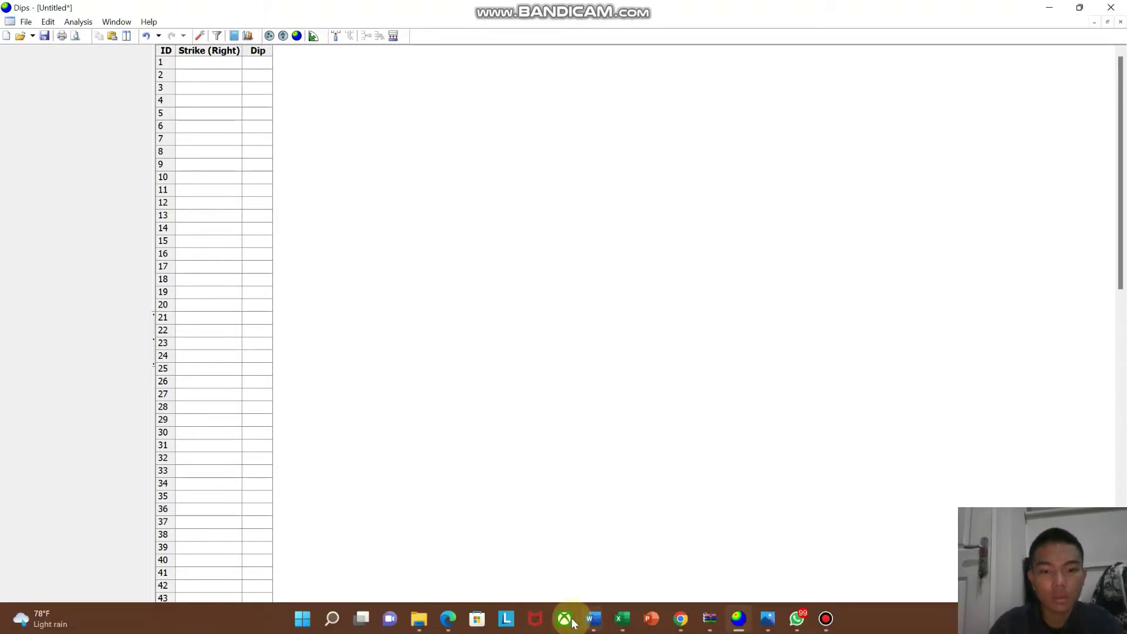
pyautogui.click(626, 600)
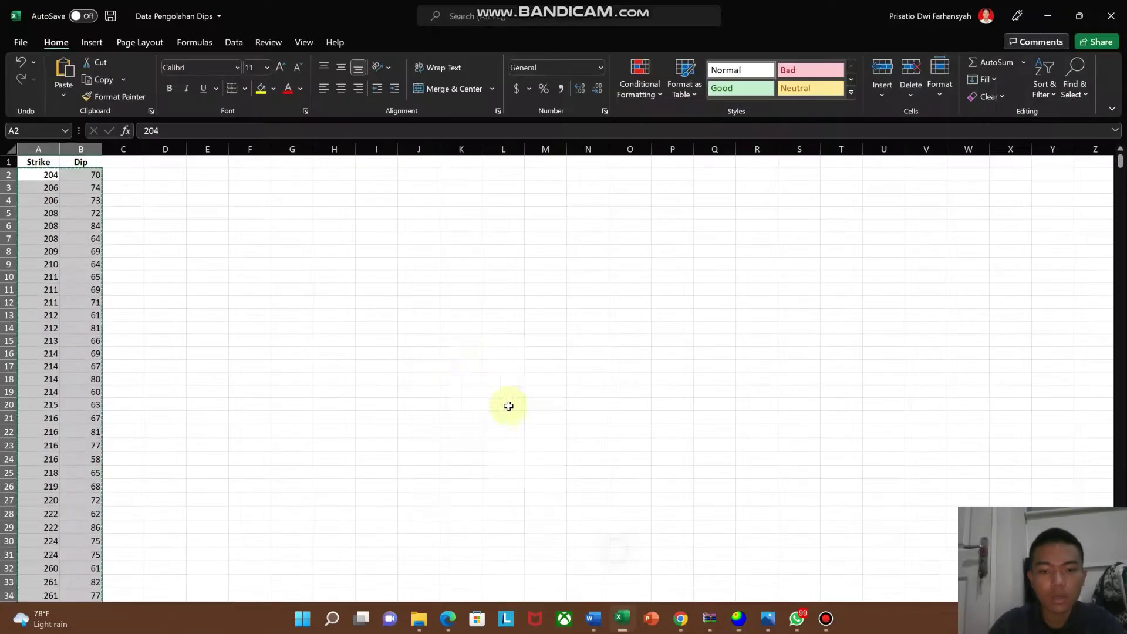
pyautogui.click(144, 612)
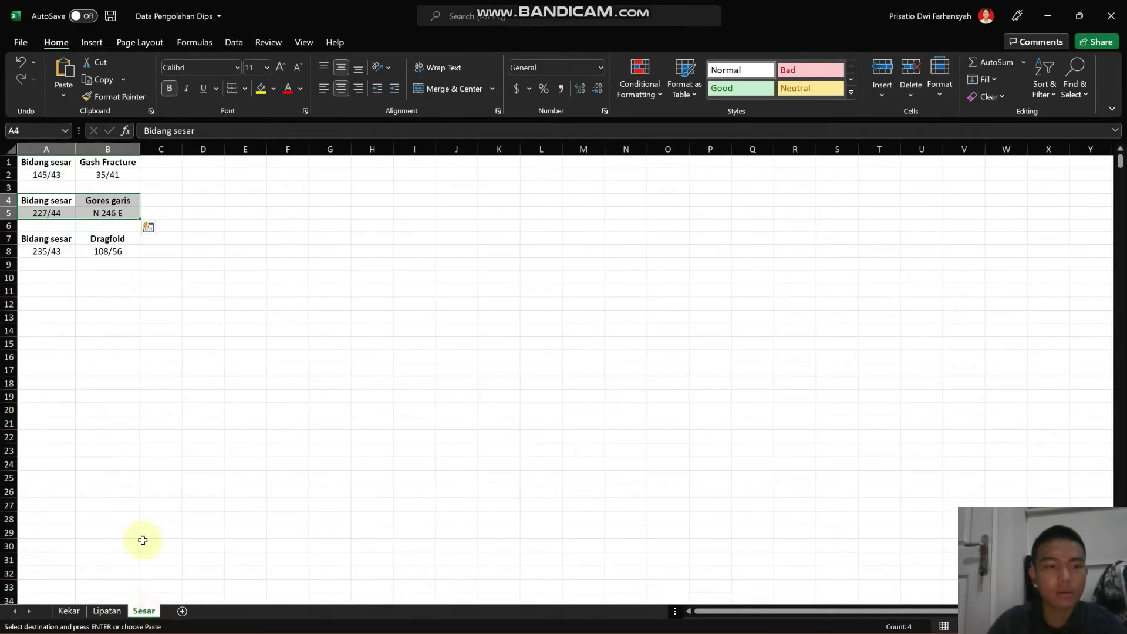
pyautogui.click(59, 251)
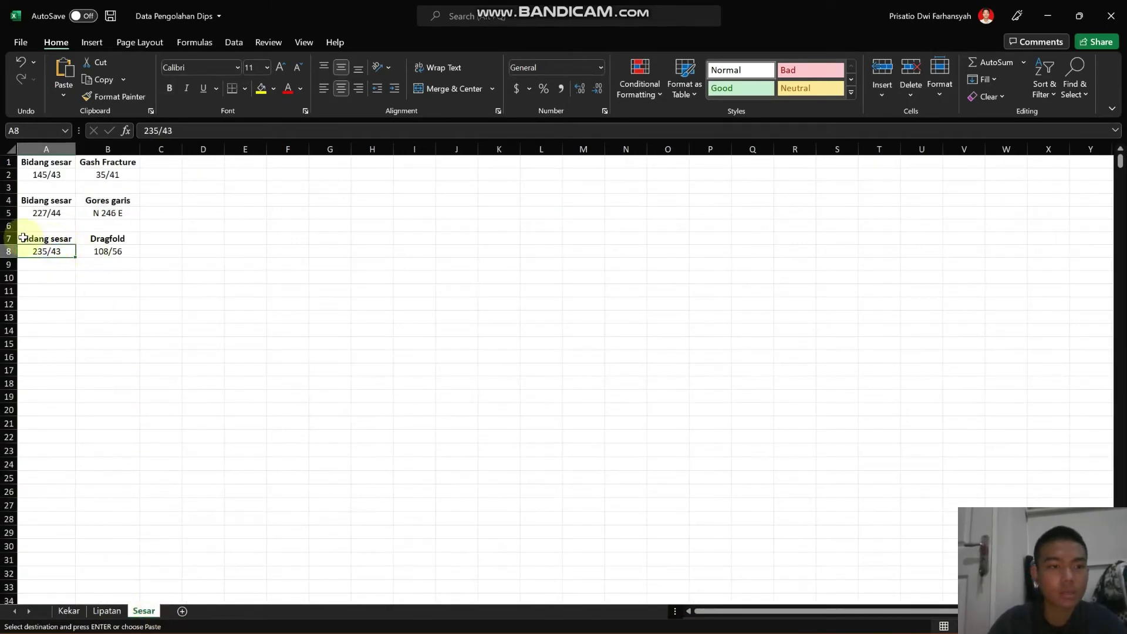
pyautogui.moveTo(56, 240); pyautogui.dragTo(142, 259)
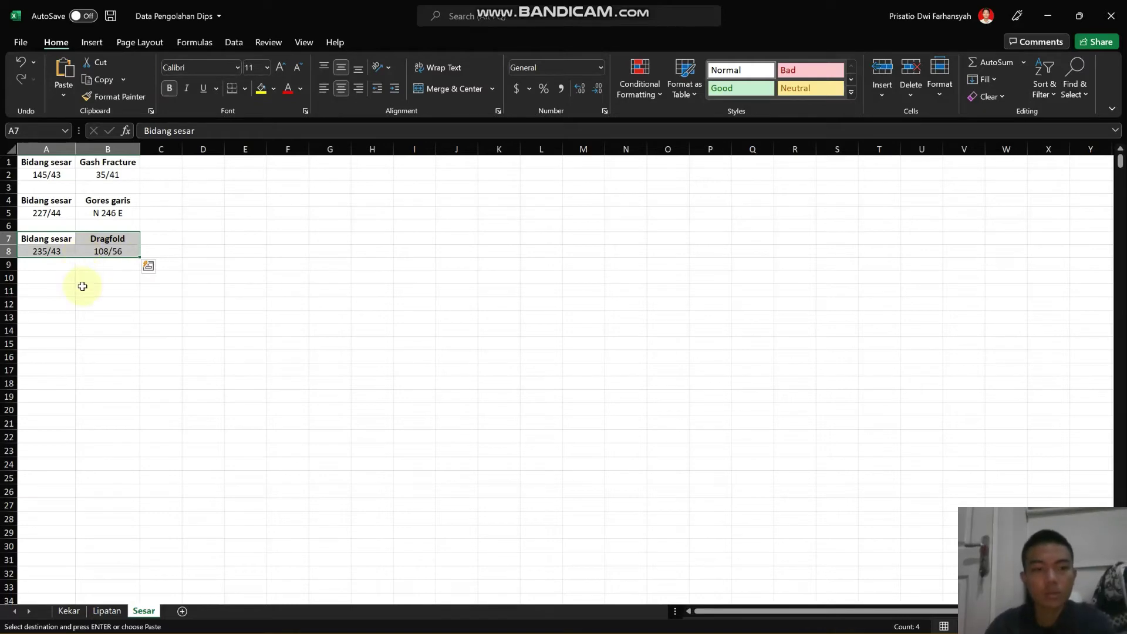
# - Switch back to Dips and open a stereonet plot for the new empty Strike (Right) / Dip document
pyautogui.moveTo(591, 619)
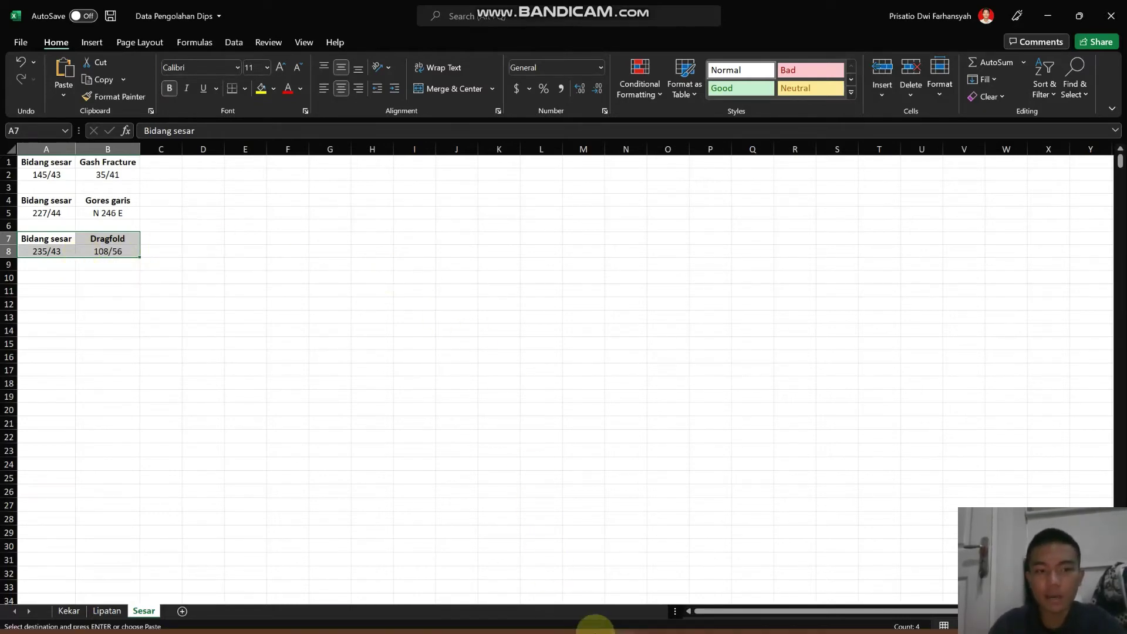
pyautogui.click(737, 621)
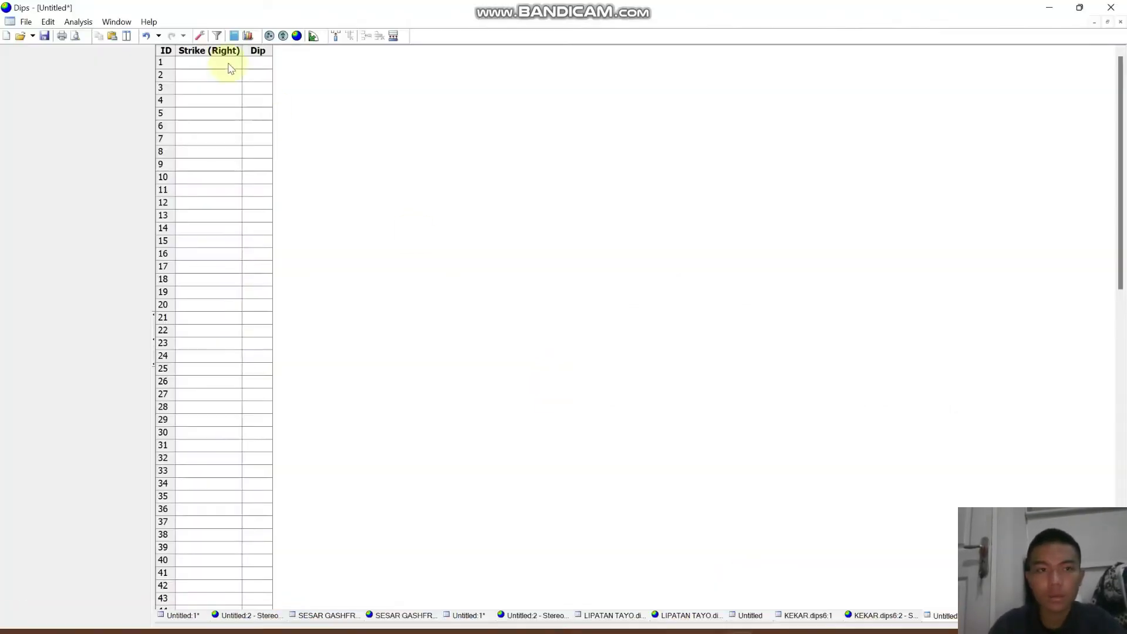
pyautogui.click(295, 35)
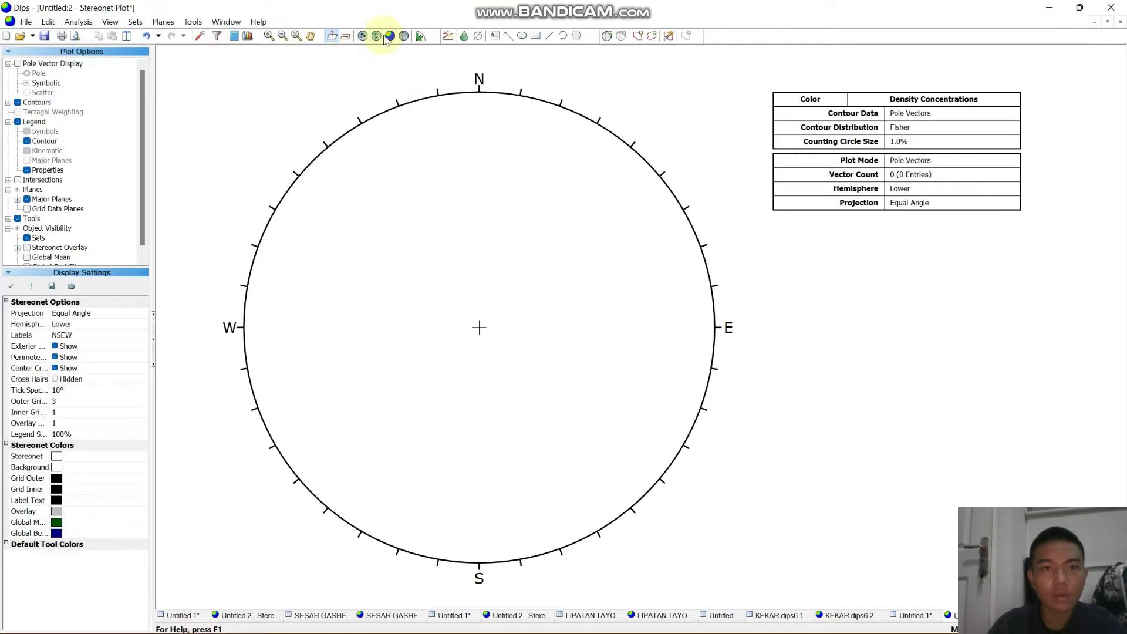
# - Place a user plane freehand on the empty stereonet and label it Bidang Sesar
pyautogui.click(608, 36)
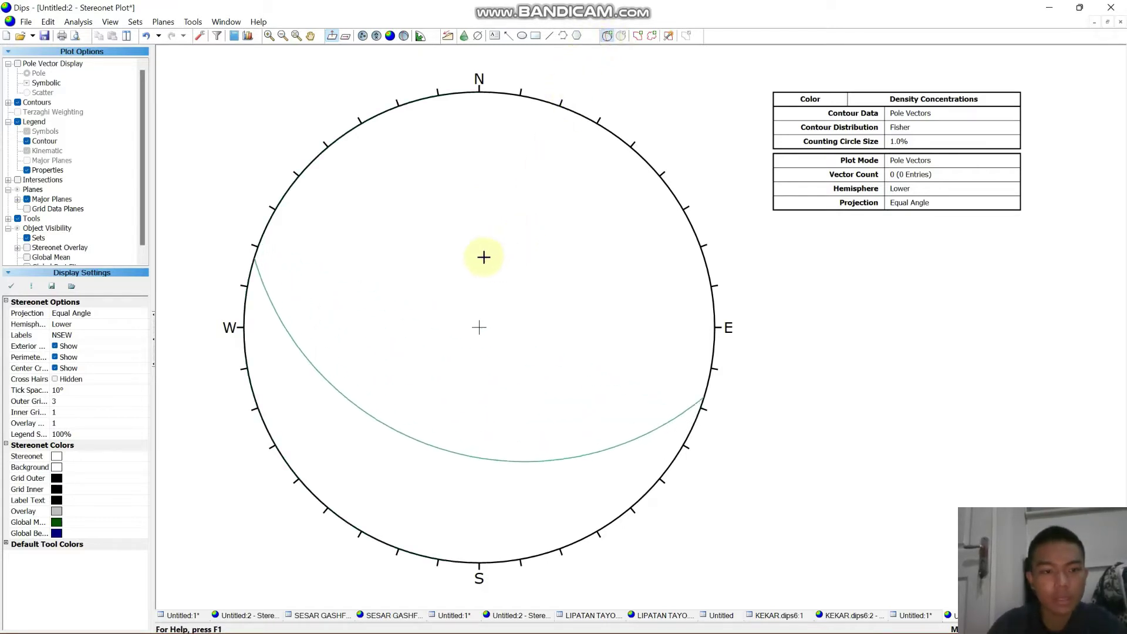
pyautogui.click(414, 245)
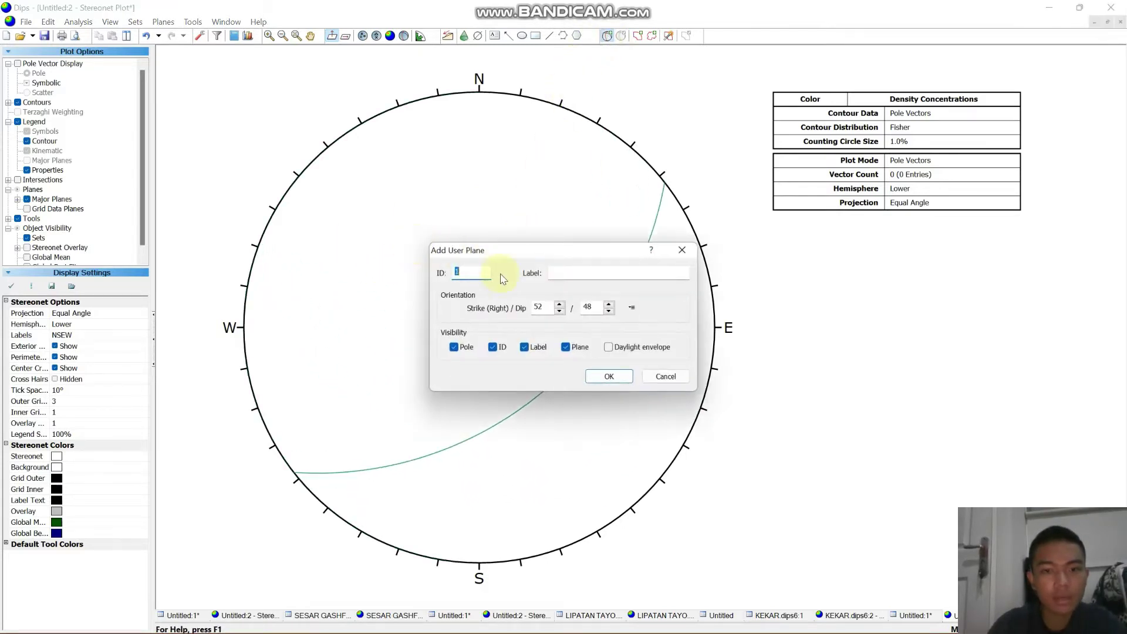
pyautogui.click(568, 273)
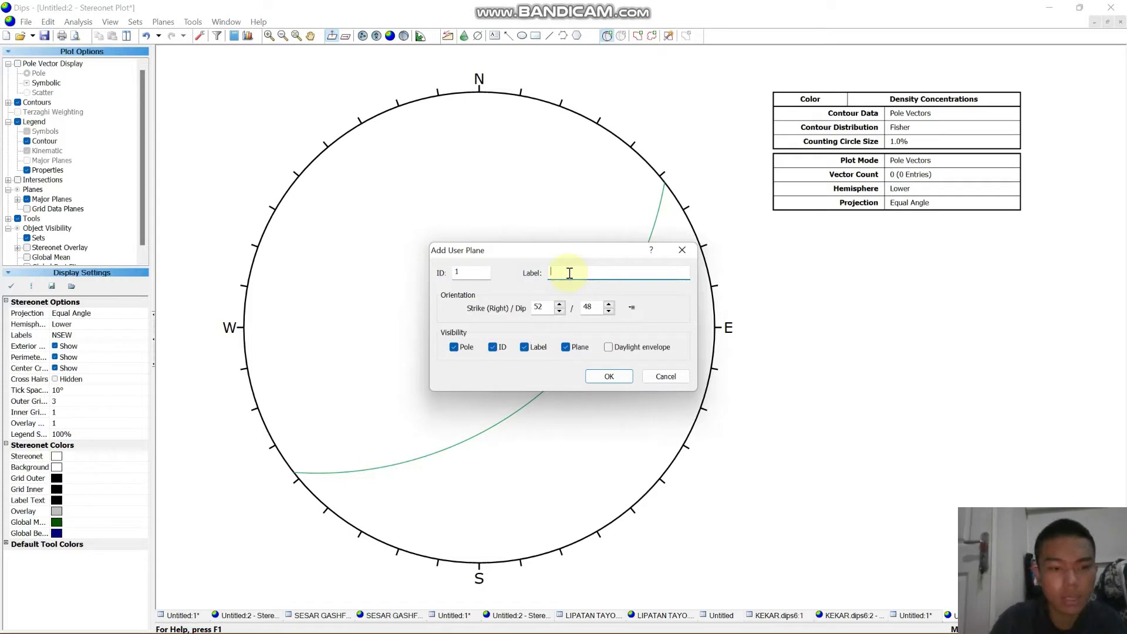
pyautogui.write('B')
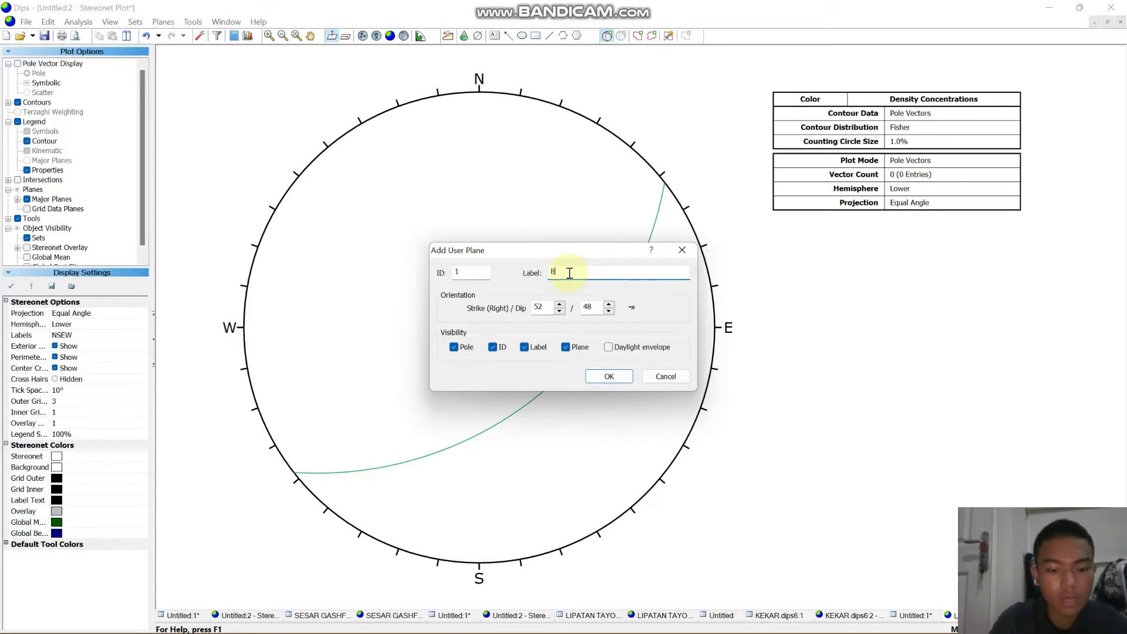
pyautogui.press('capslock')
pyautogui.write('idang')
pyautogui.press('capslock')
pyautogui.write('S')
pyautogui.press('capslock')
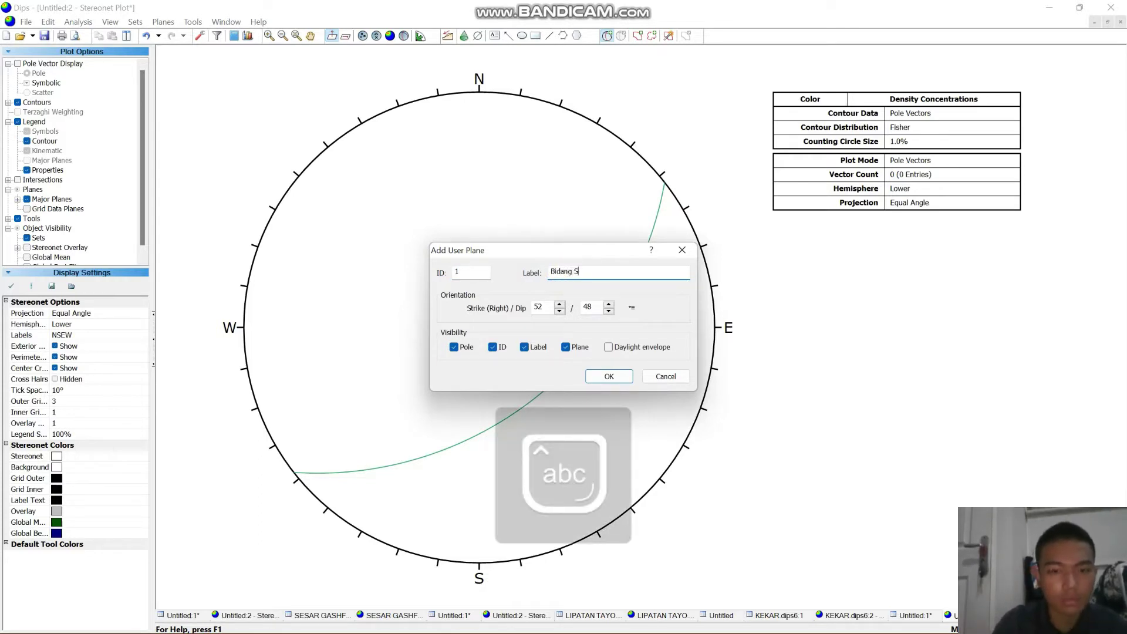
# - Set the Bidang Sesar plane's strike/dip to 235/43, hide its pole and ID, and add it to the plot
pyautogui.click(550, 310)
pyautogui.moveTo(627, 621)
pyautogui.moveTo(627, 572)
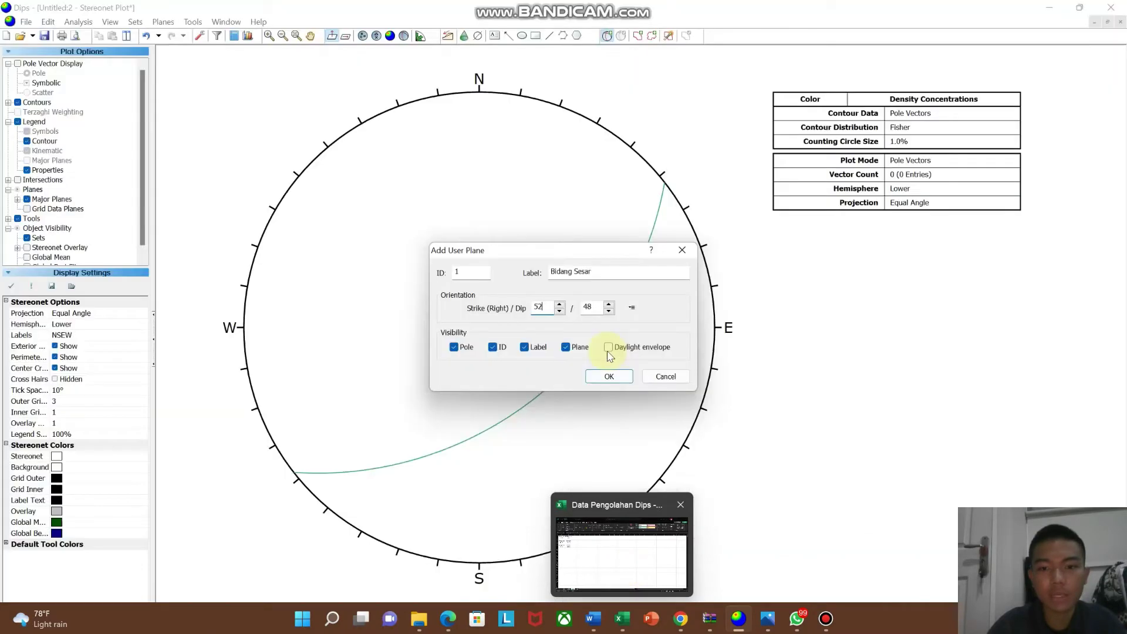
pyautogui.write('23')
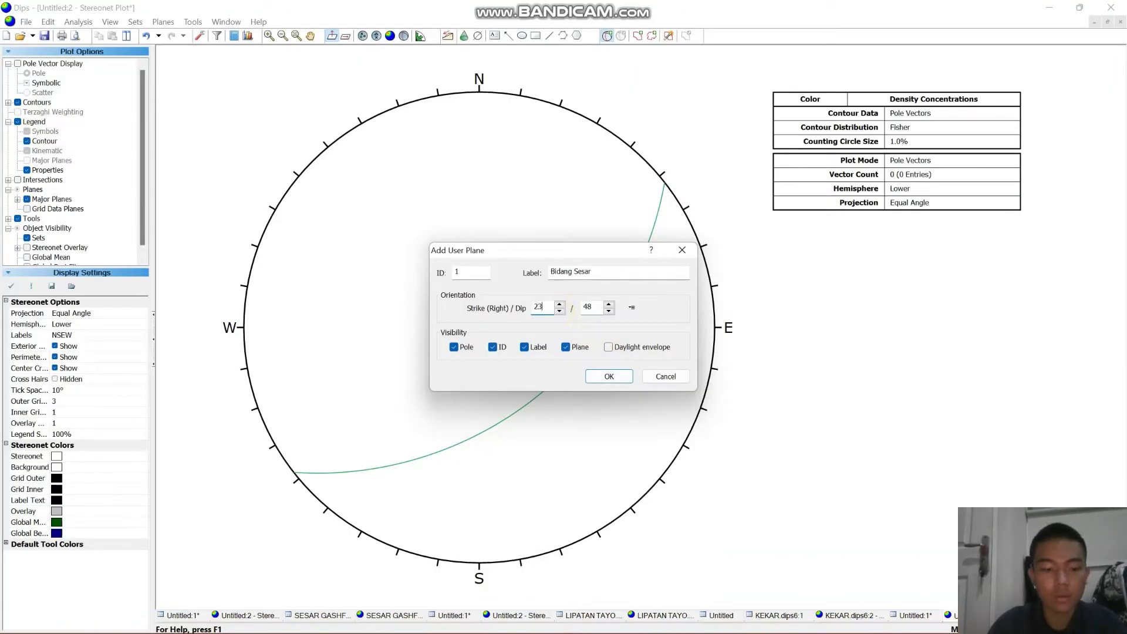
pyautogui.click(593, 310)
pyautogui.write('43')
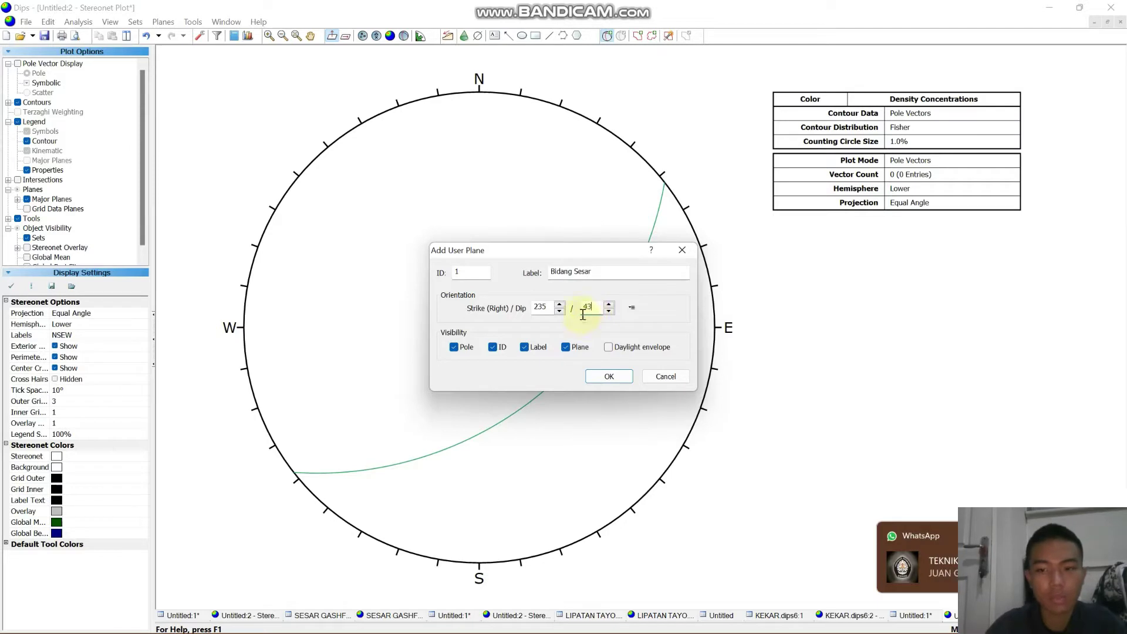
pyautogui.click(493, 351)
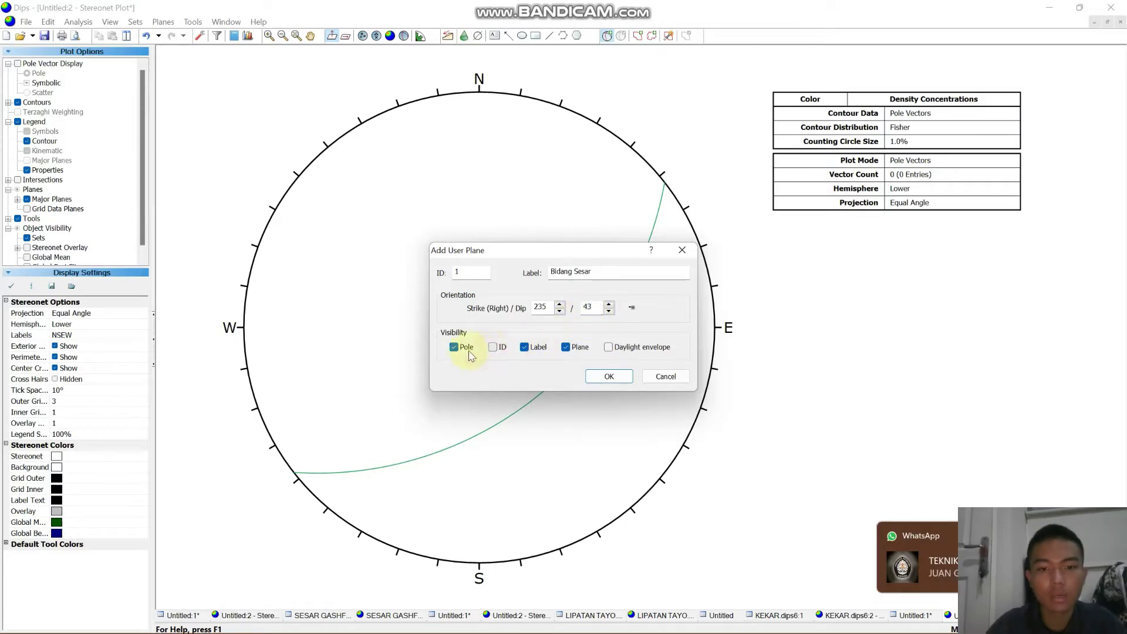
pyautogui.click(609, 376)
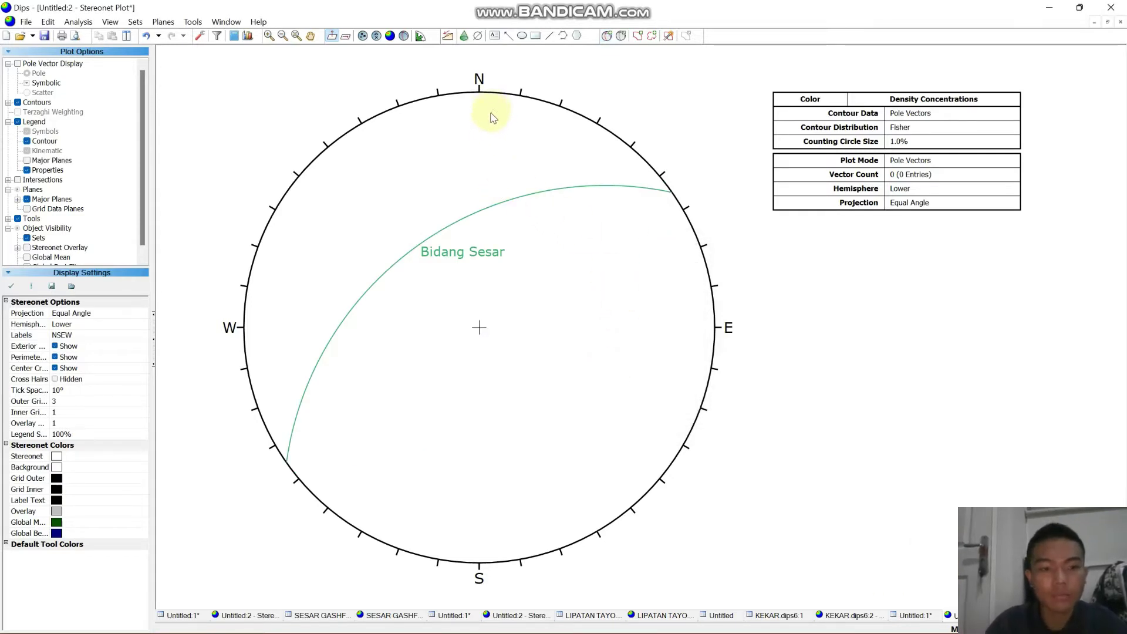
# - Add a user plane labelled Dragfold with strike/dip 108/56, taken from the Sesar sheet of the Excel workbook
pyautogui.click(607, 37)
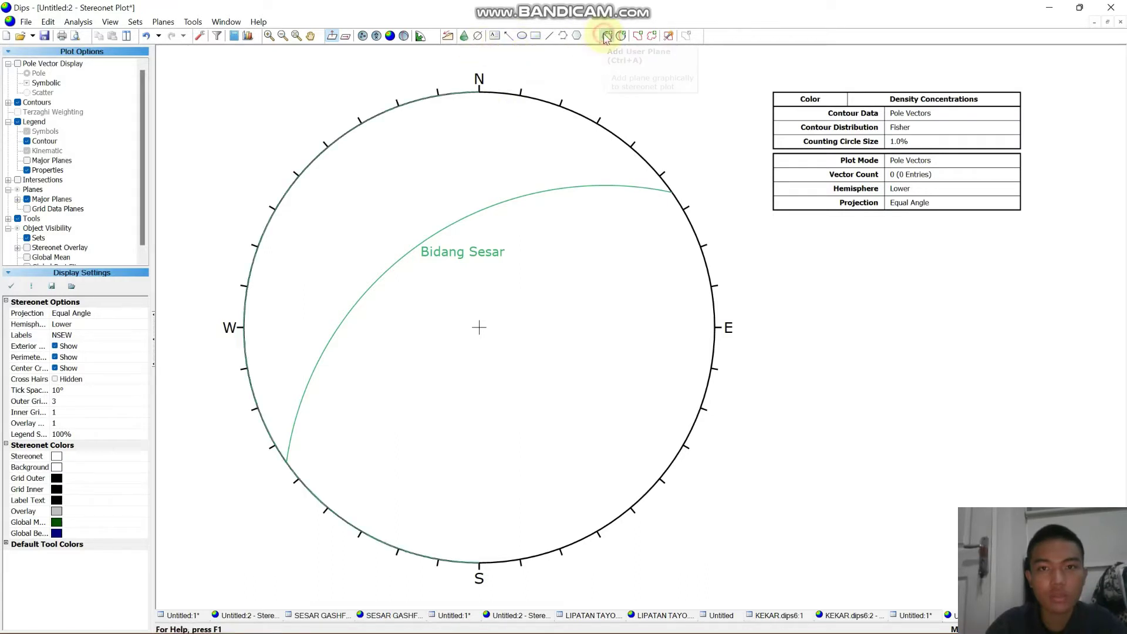
pyautogui.click(529, 285)
pyautogui.click(583, 272)
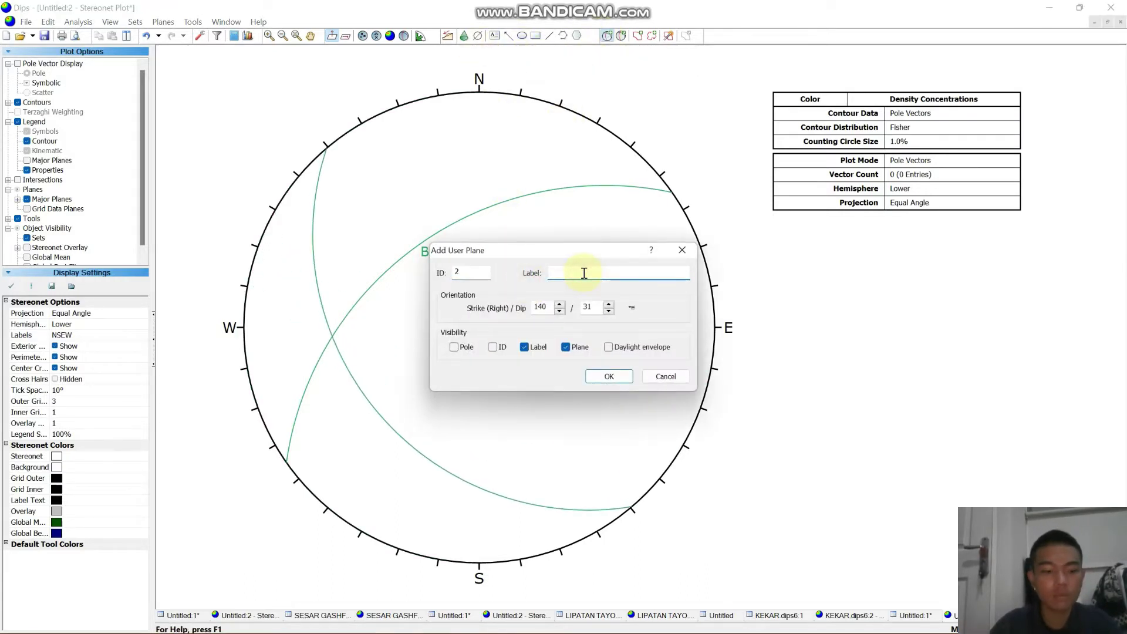
pyautogui.press('capslock')
pyautogui.write('Dragfold')
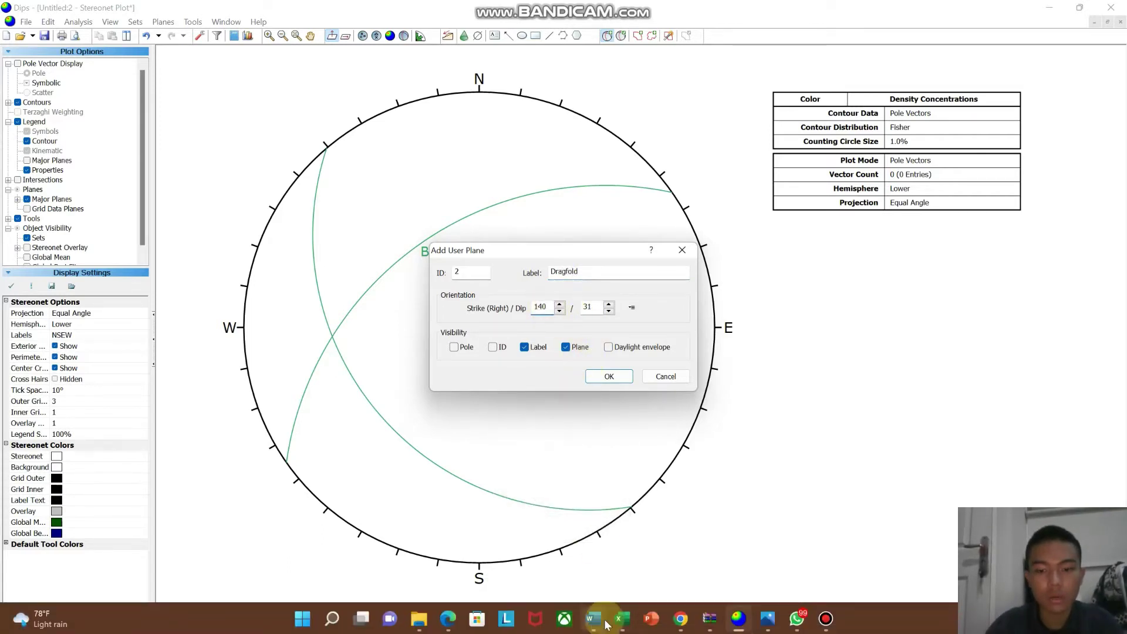
pyautogui.click(636, 552)
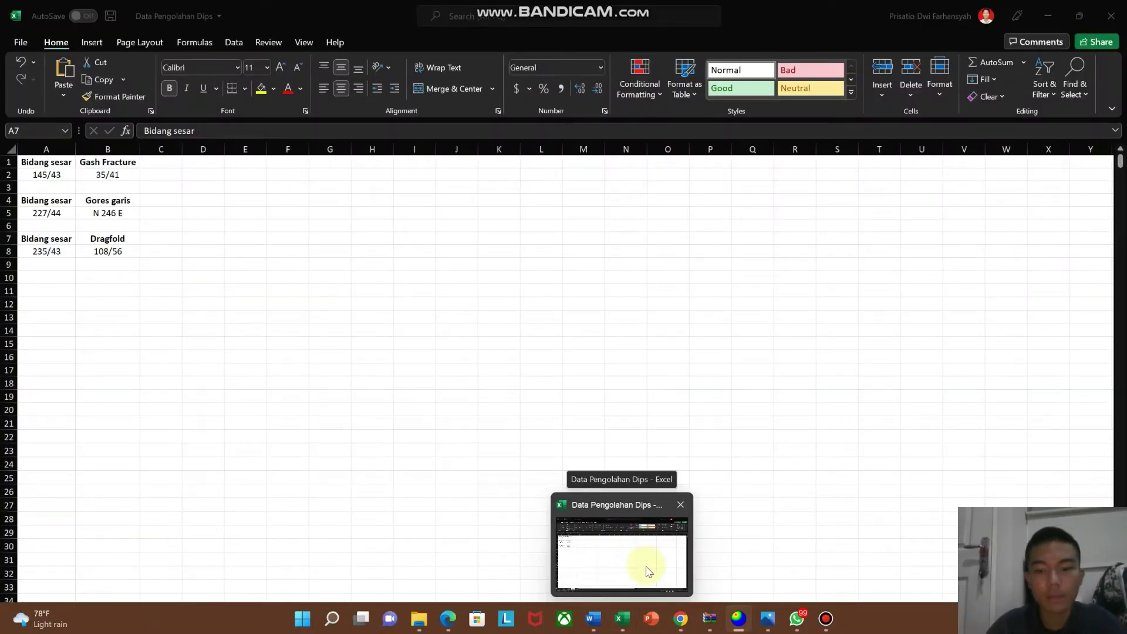
pyautogui.click(739, 618)
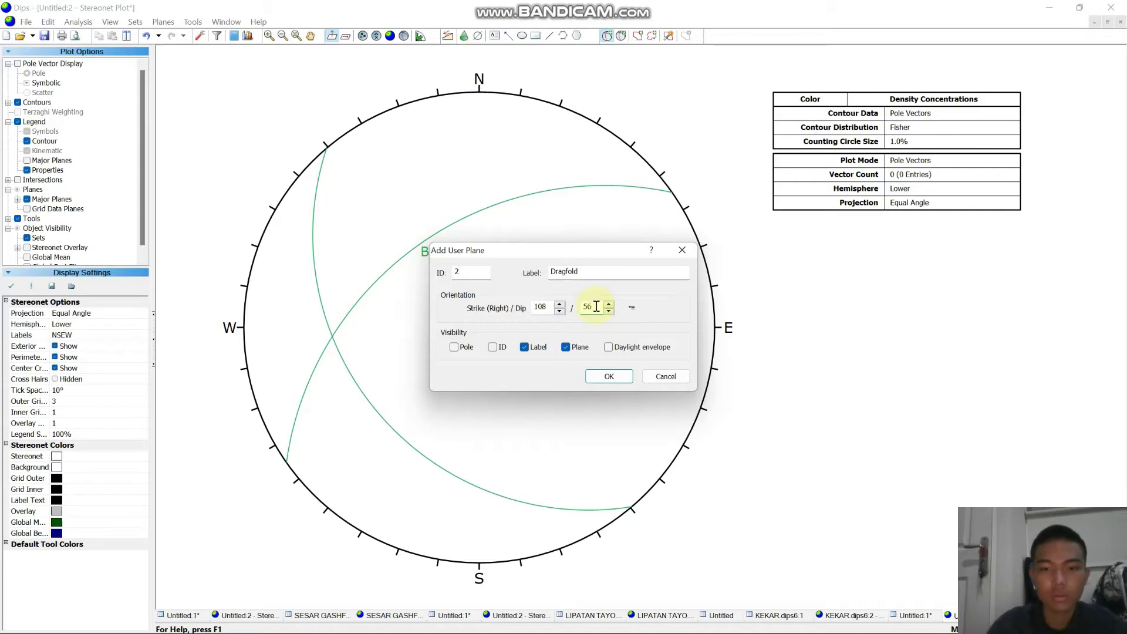
pyautogui.click(601, 376)
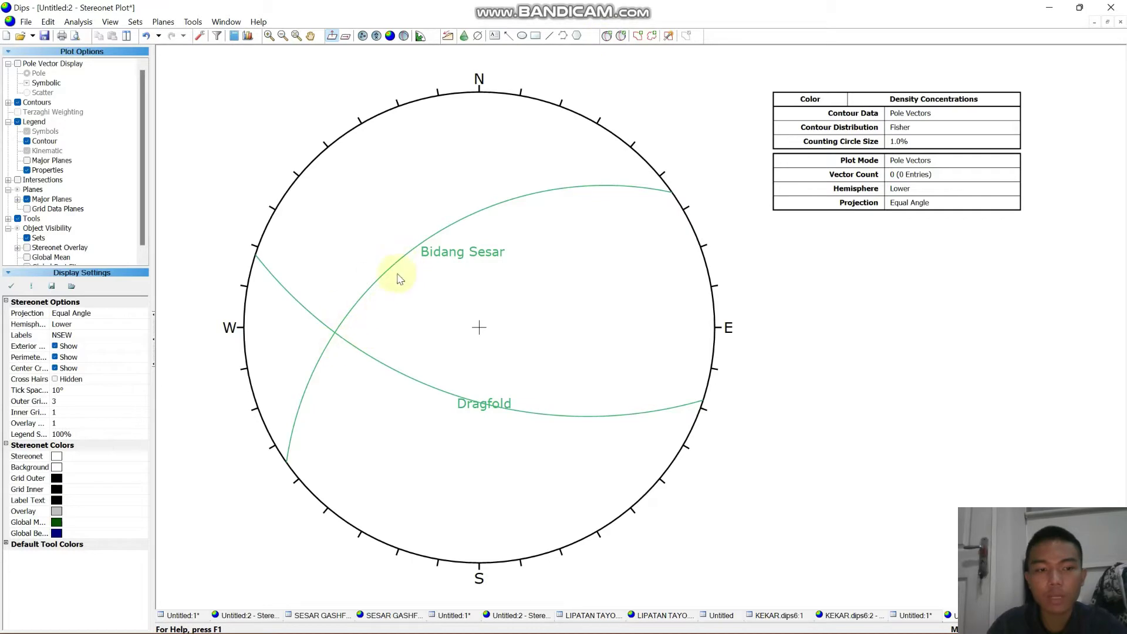
# - Add a user plane labelled Sigma 2 with its pole at the Bidang Sesar–Dragfold intersection, showing the pole and hiding the plane
pyautogui.click(606, 37)
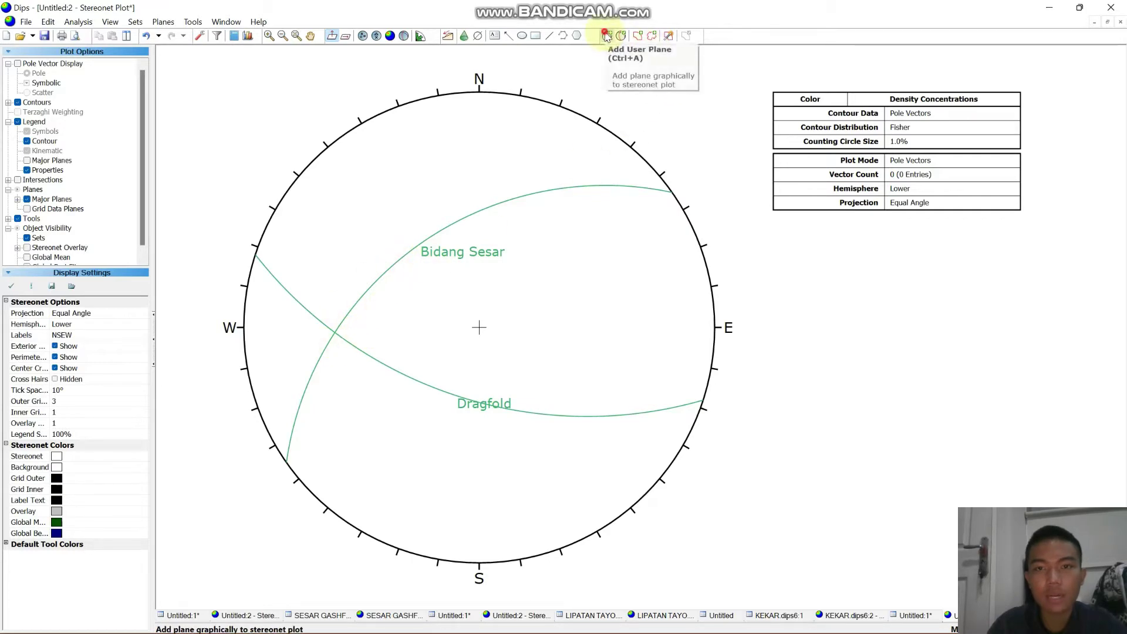
pyautogui.scroll(3, 332, 333)
pyautogui.scroll(1, 332, 332)
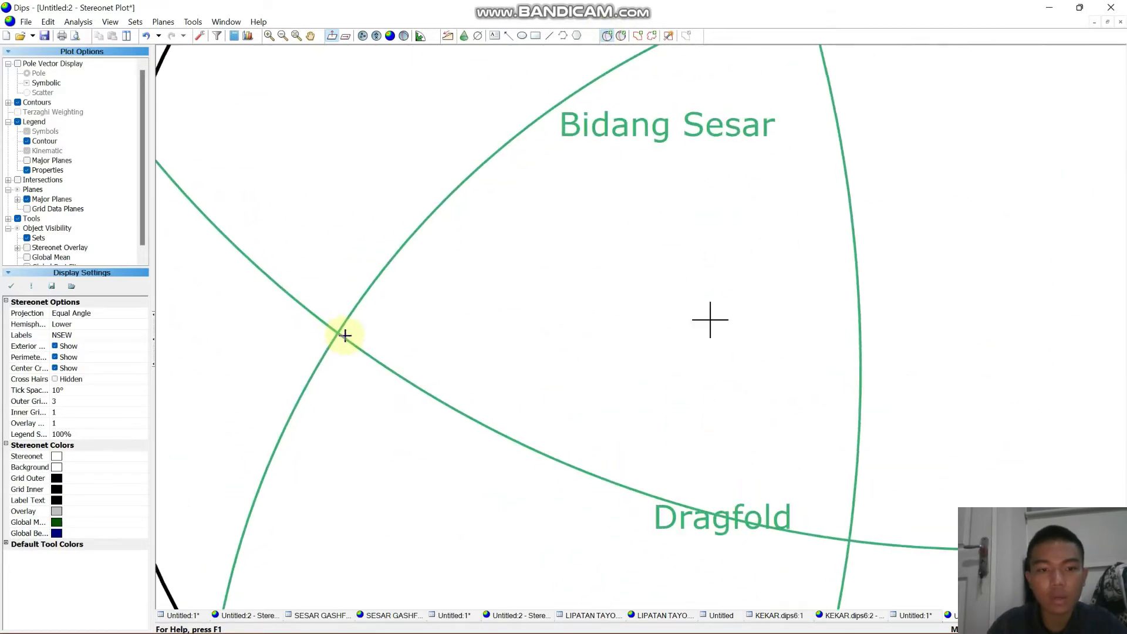
pyautogui.scroll(1, 336, 333)
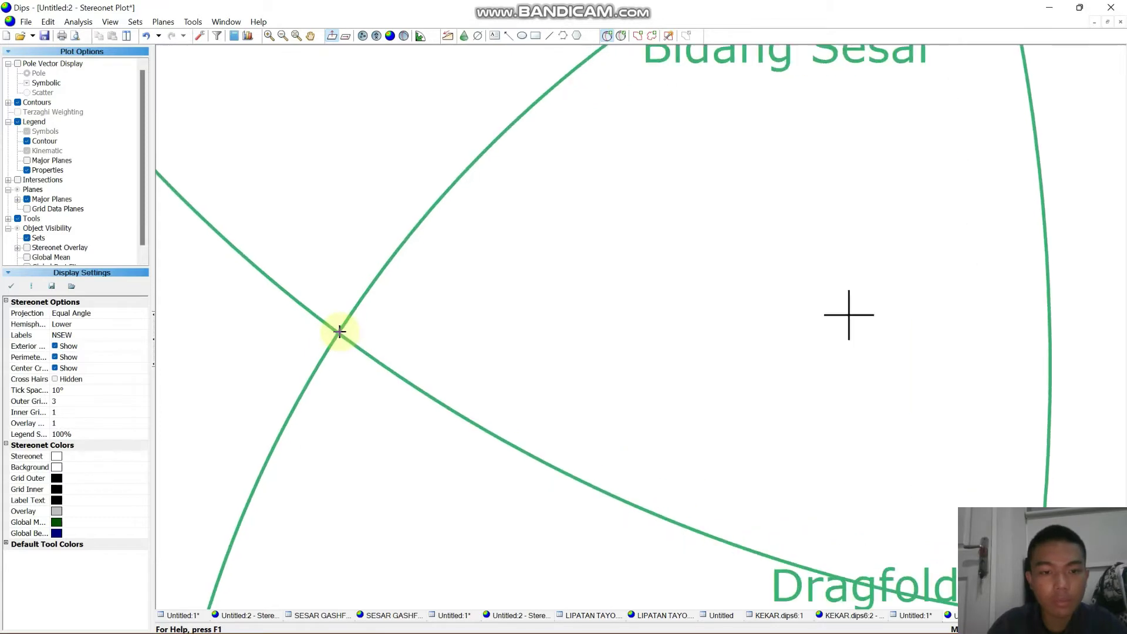
pyautogui.click(337, 332)
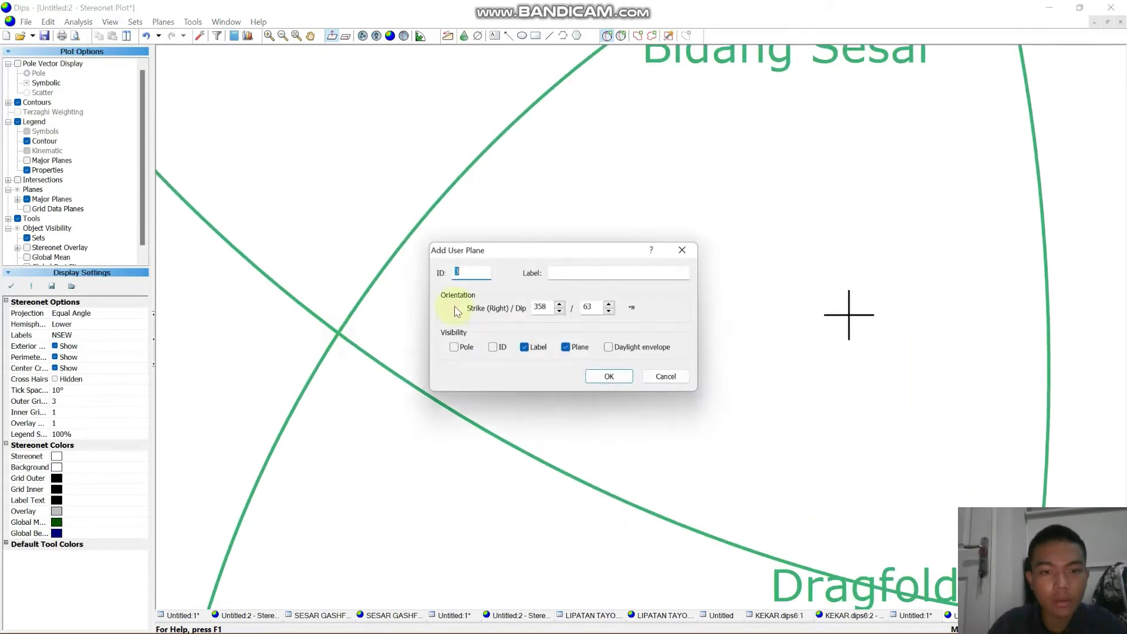
pyautogui.click(579, 272)
pyautogui.press('capslock')
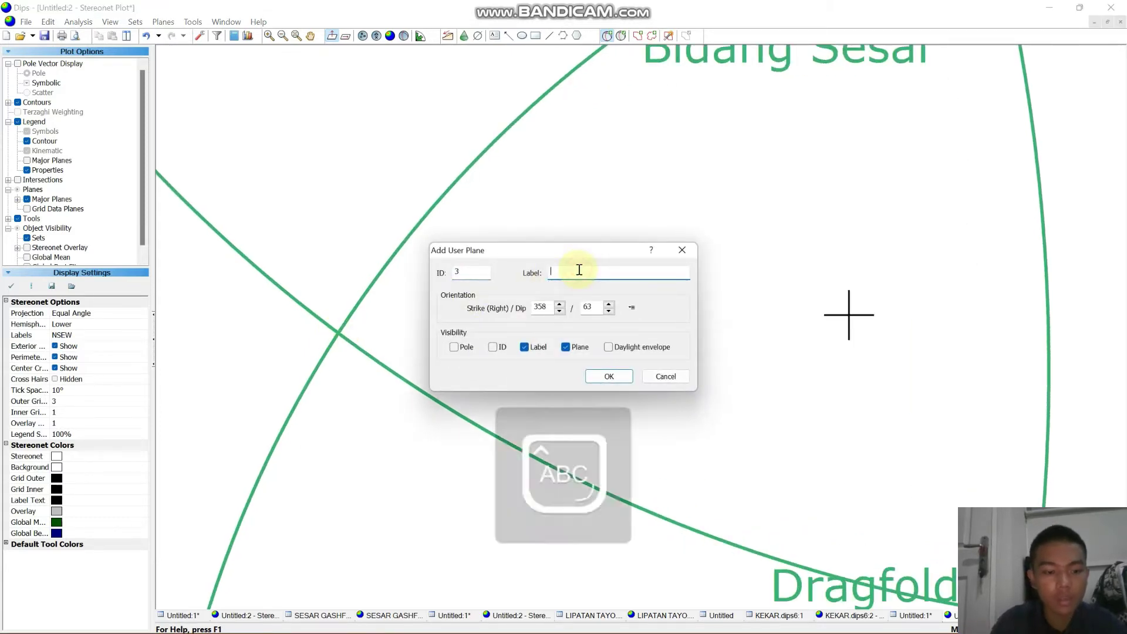
pyautogui.write('Sigma 2')
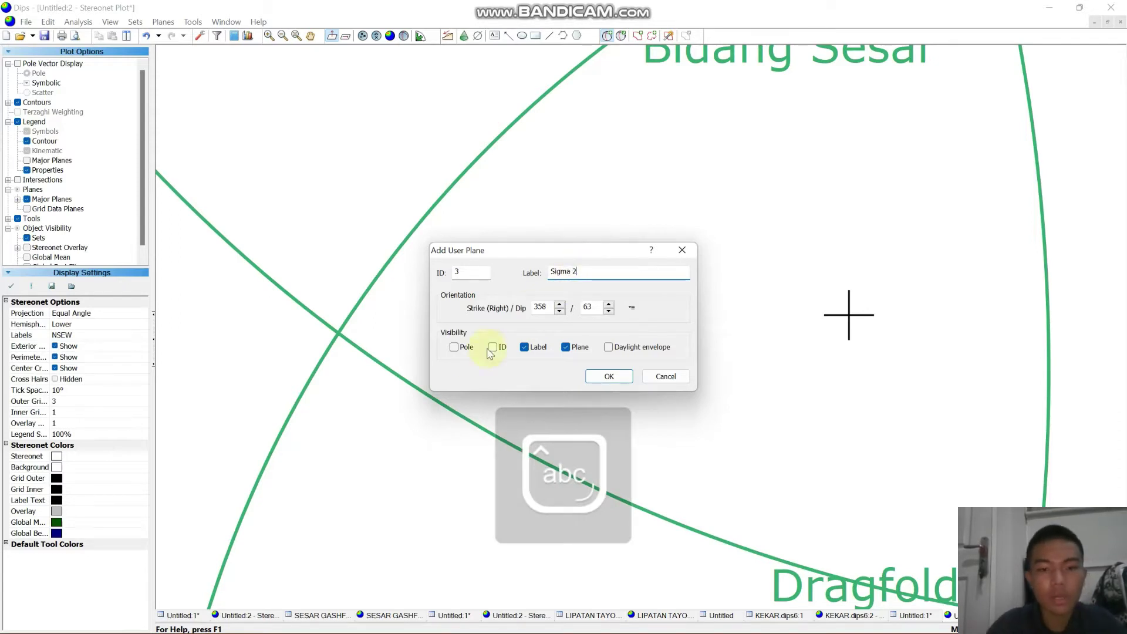
pyautogui.click(456, 347)
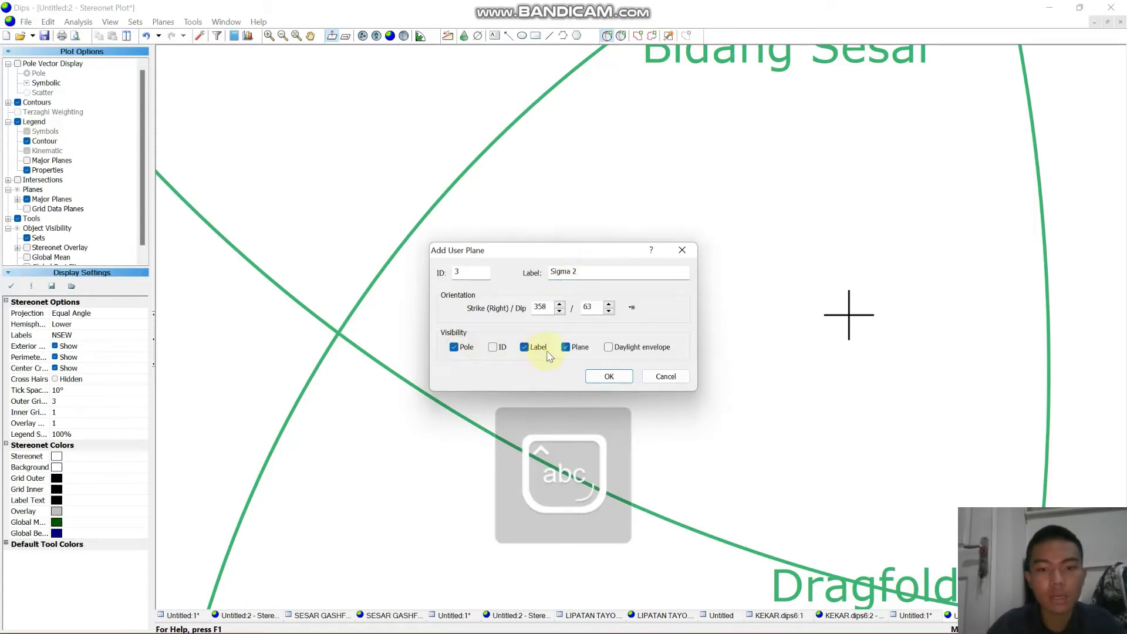
pyautogui.click(609, 376)
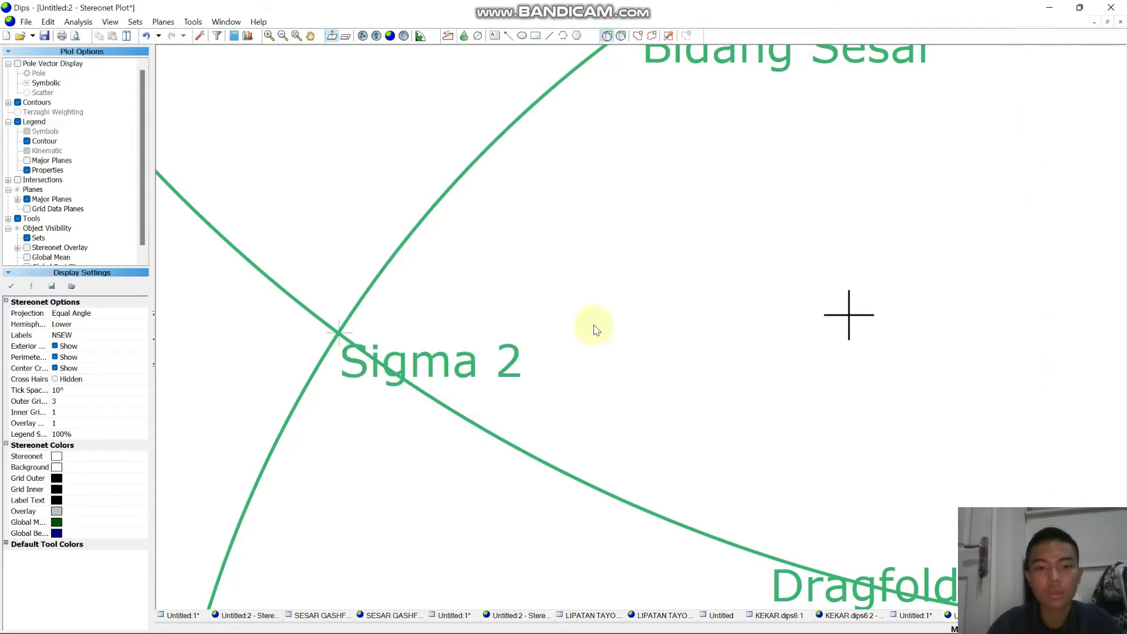
# - Add a user plane labelled Bidang Bantu with its pole at the Sigma 2 point, showing the plane and hiding the pole
pyautogui.scroll(-3, 587, 332)
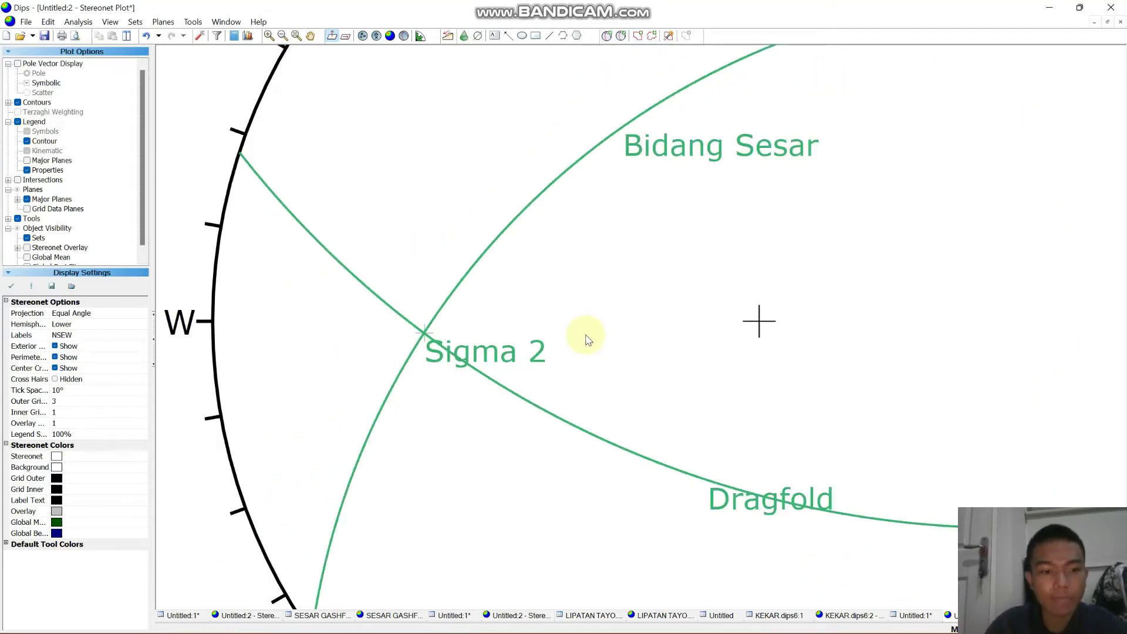
pyautogui.click(608, 38)
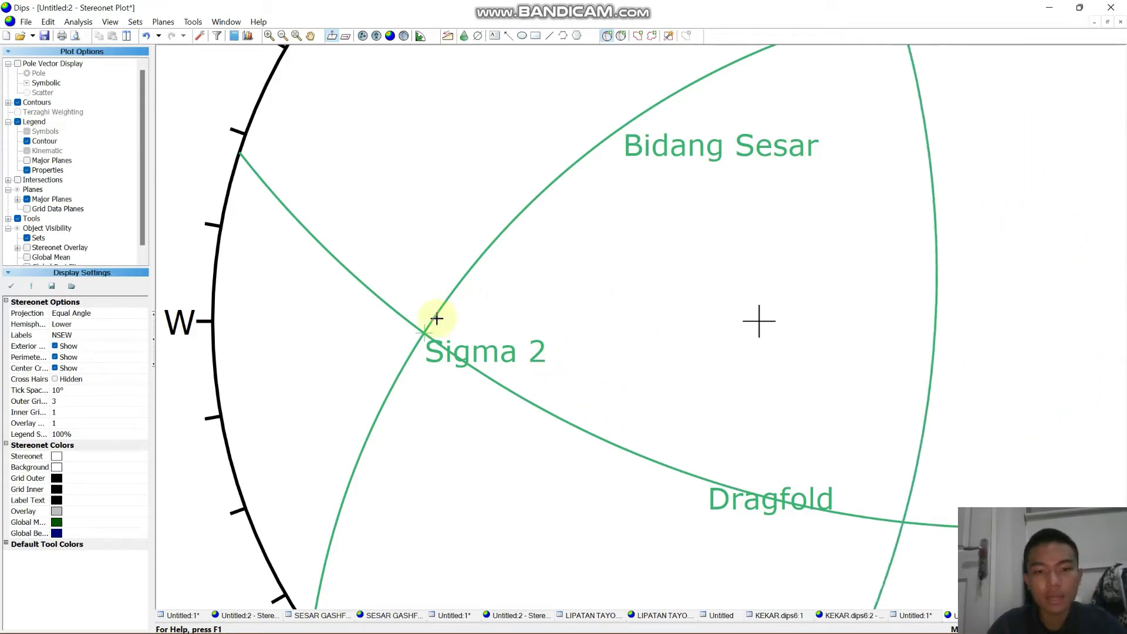
pyautogui.scroll(2, 460, 322)
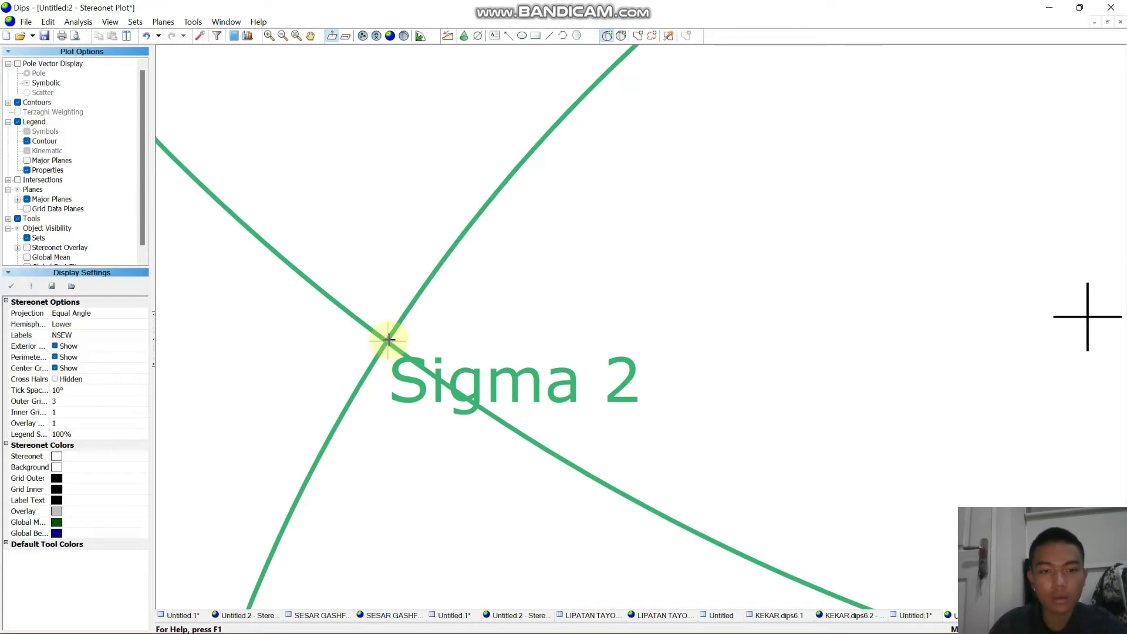
pyautogui.click(387, 340)
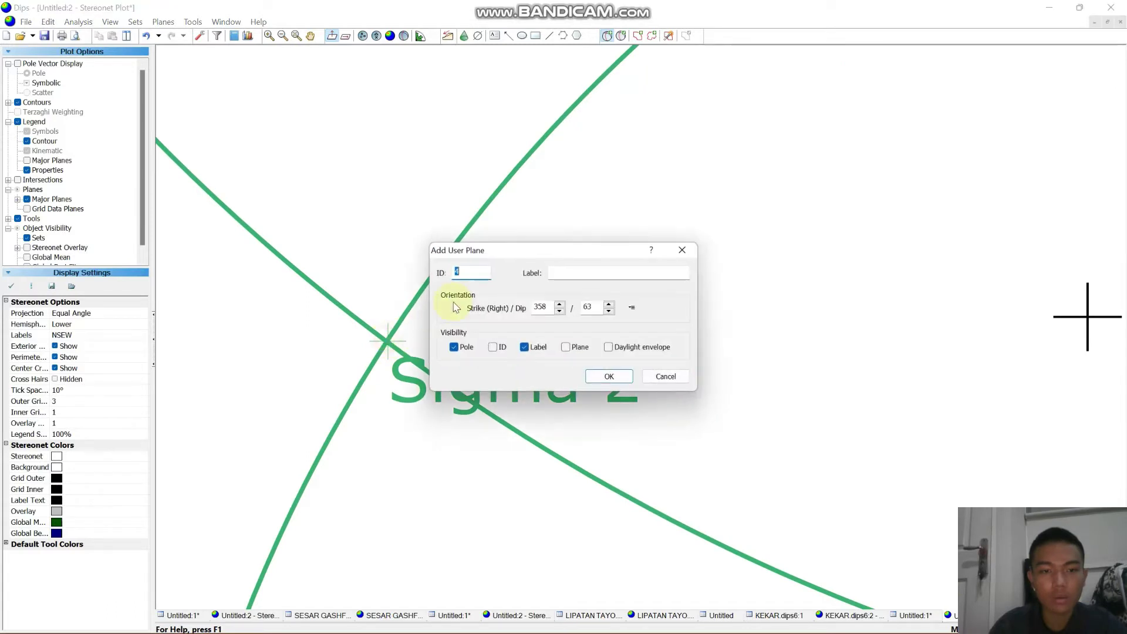
pyautogui.click(577, 272)
pyautogui.write('B')
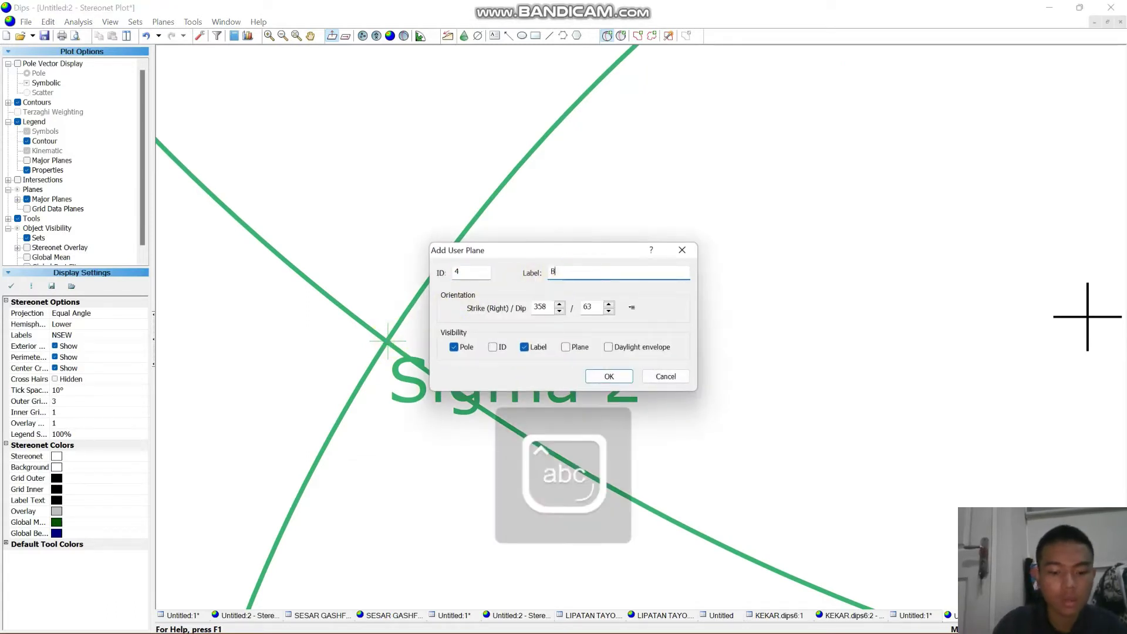
pyautogui.write('idang Bantu')
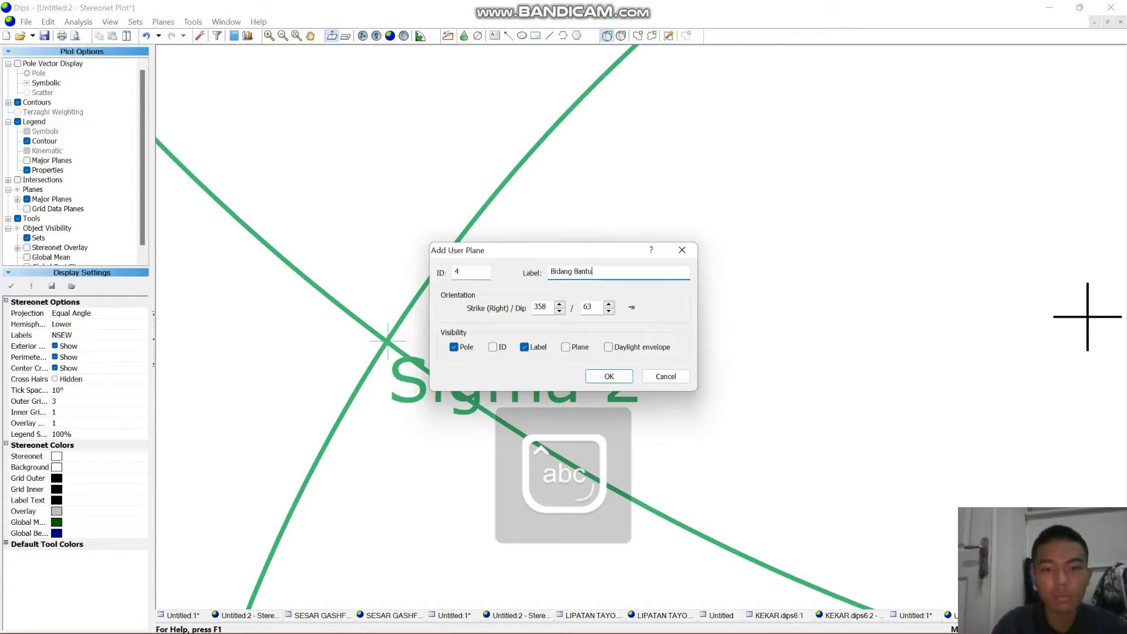
pyautogui.click(565, 347)
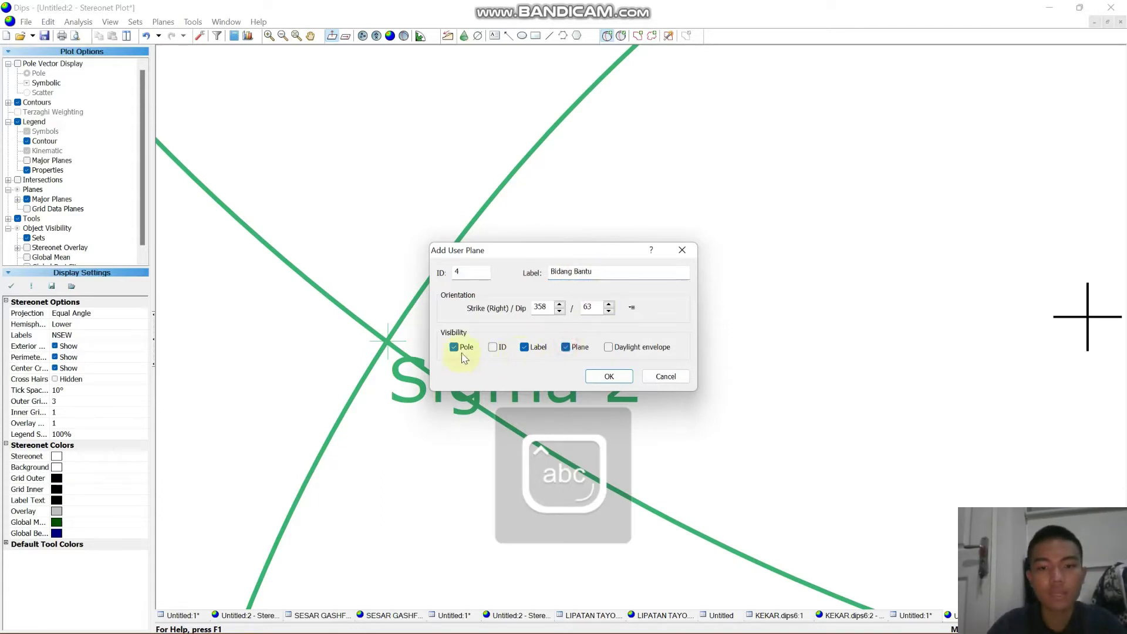
pyautogui.click(454, 347)
pyautogui.click(600, 377)
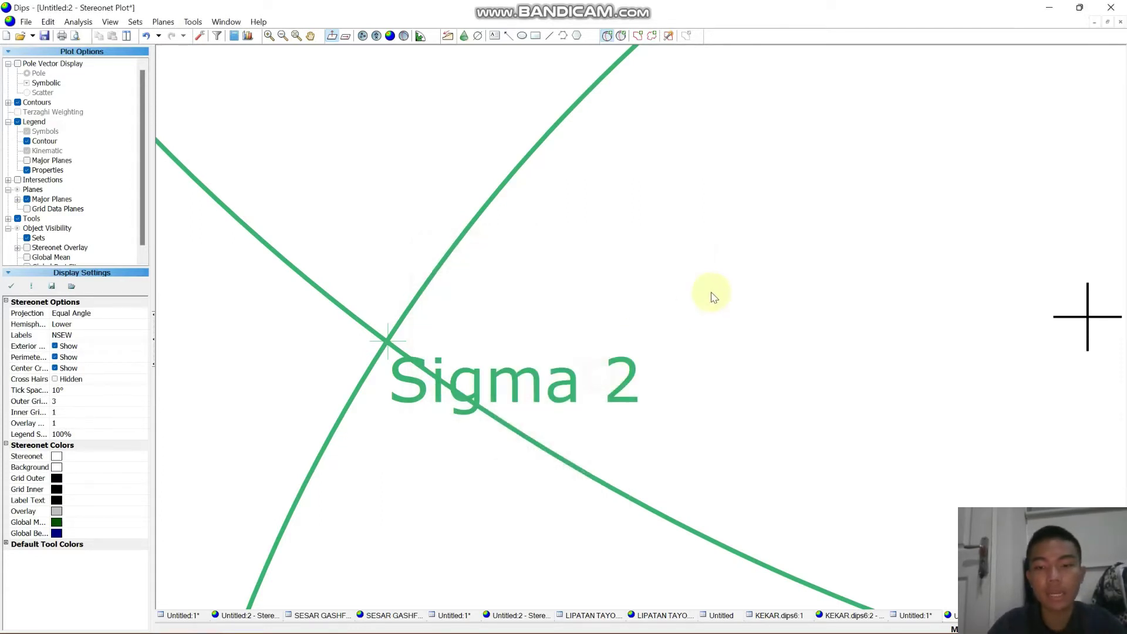
# - Add a user plane labelled Sigma 3' with its pole at the Dragfold–Bidang Bantu intersection (239/46), showing the pole and hiding the plane
pyautogui.scroll(-3, 712, 296)
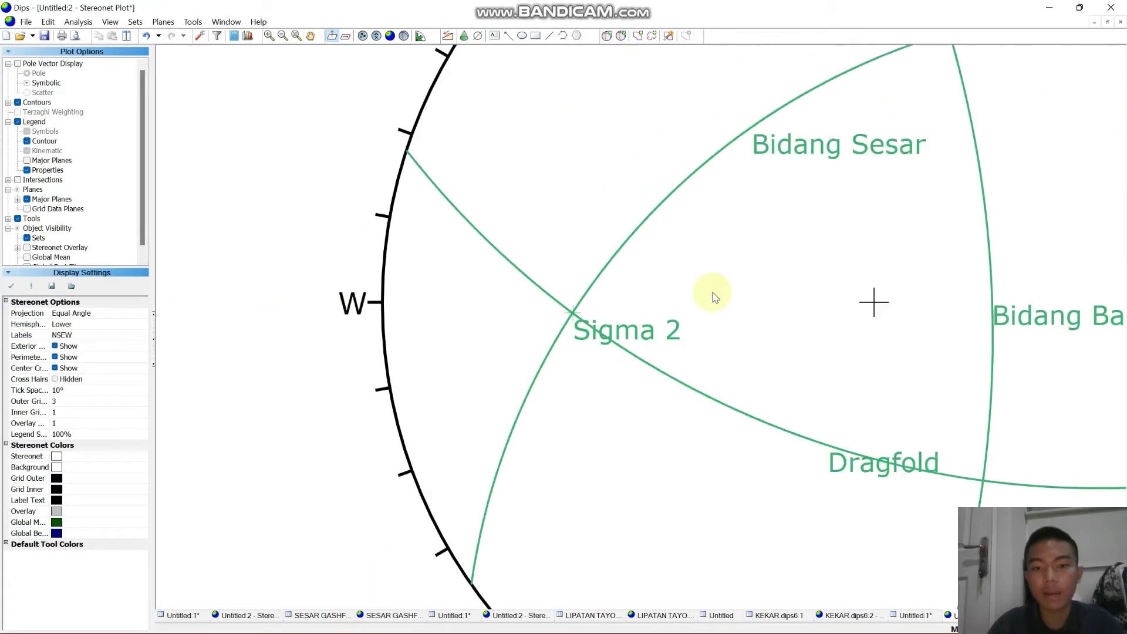
pyautogui.click(311, 36)
pyautogui.moveTo(807, 182); pyautogui.dragTo(625, 219)
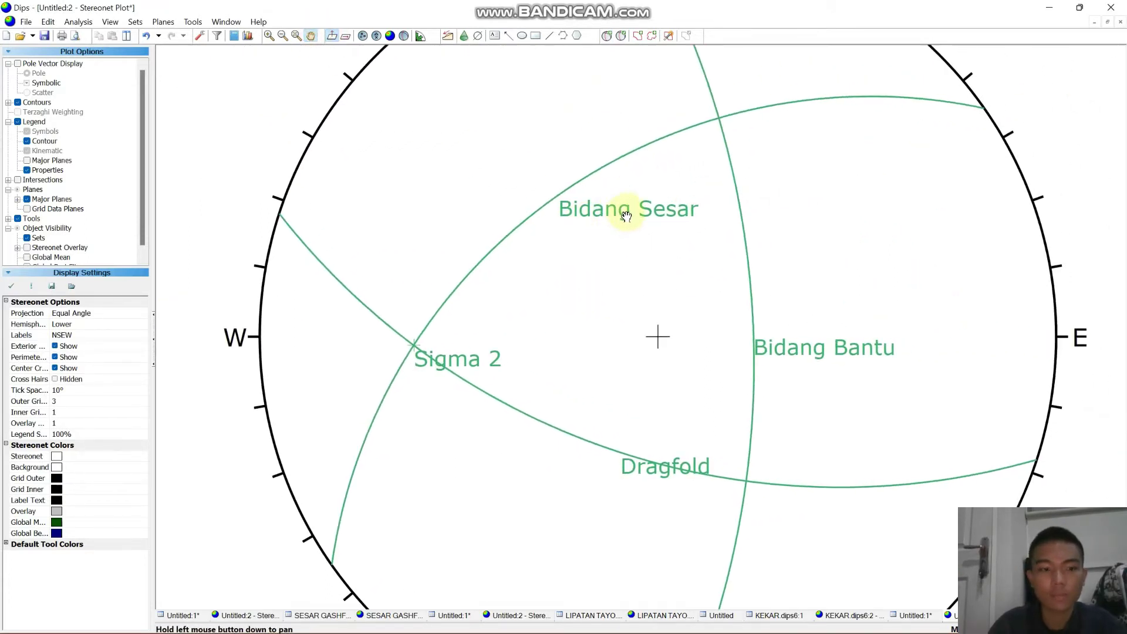
pyautogui.click(607, 36)
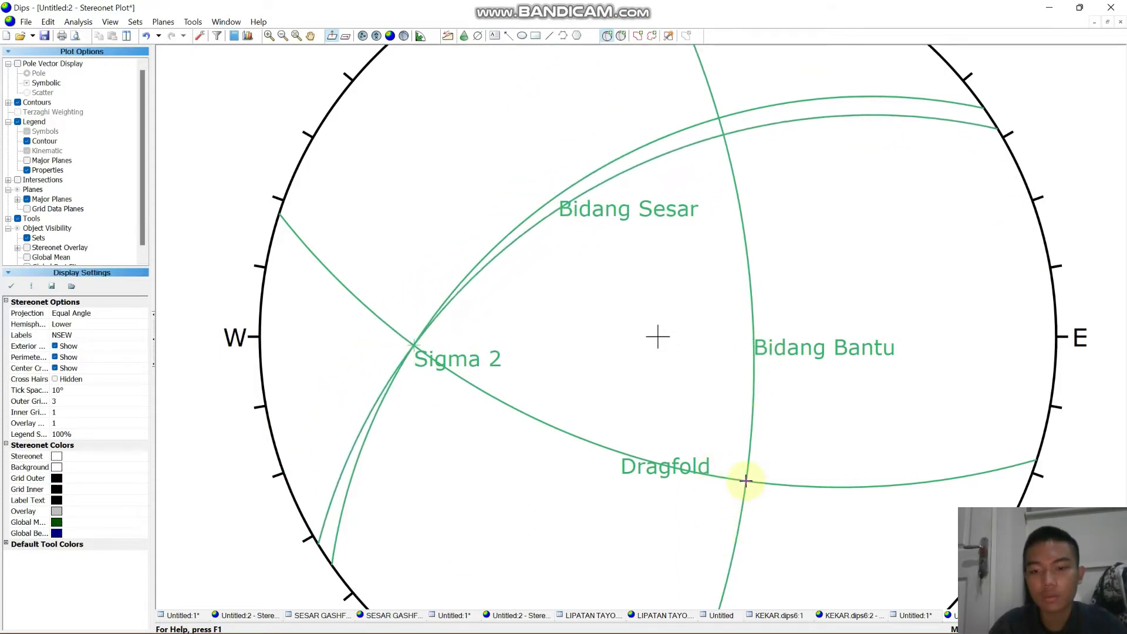
pyautogui.click(745, 481)
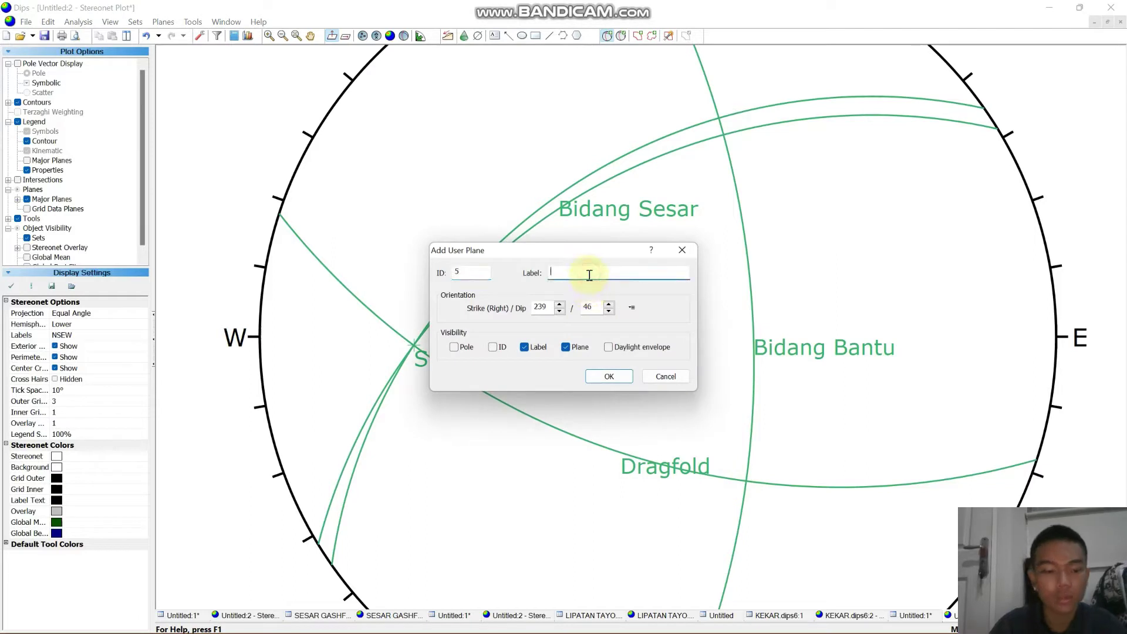
pyautogui.write("Sigma 3'")
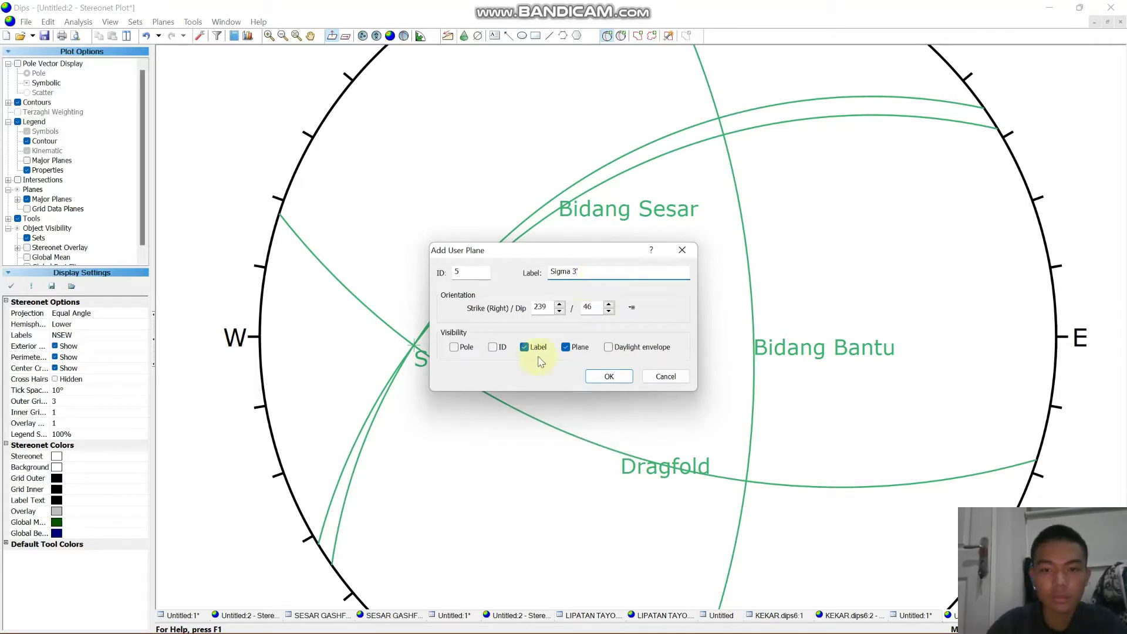
pyautogui.click(567, 348)
pyautogui.click(455, 347)
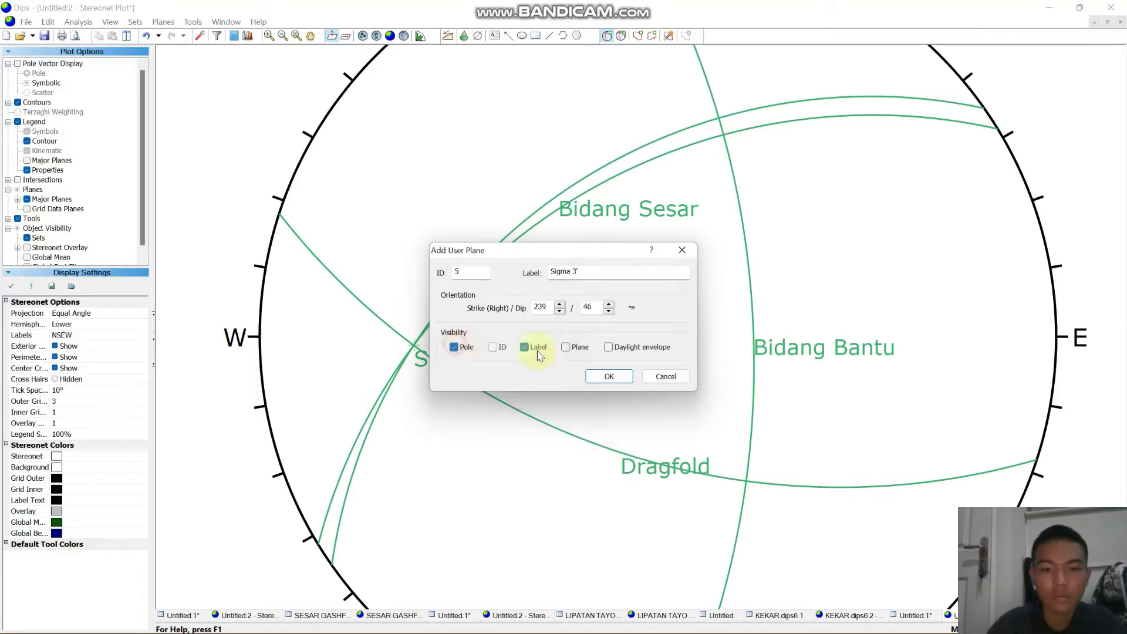
pyautogui.click(609, 379)
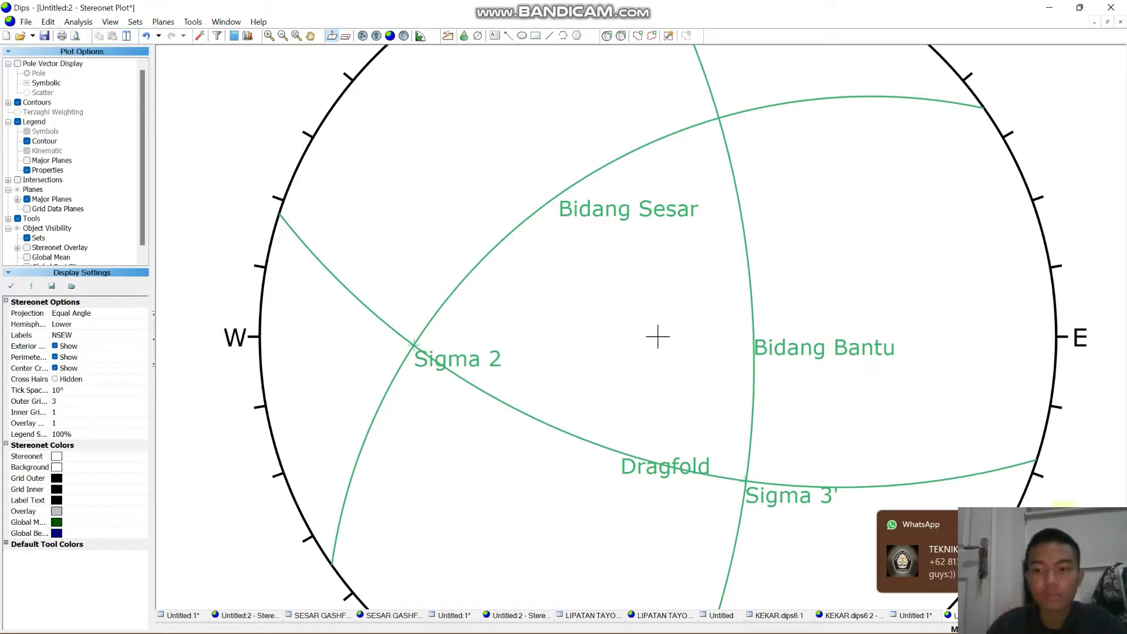
pyautogui.click(563, 76)
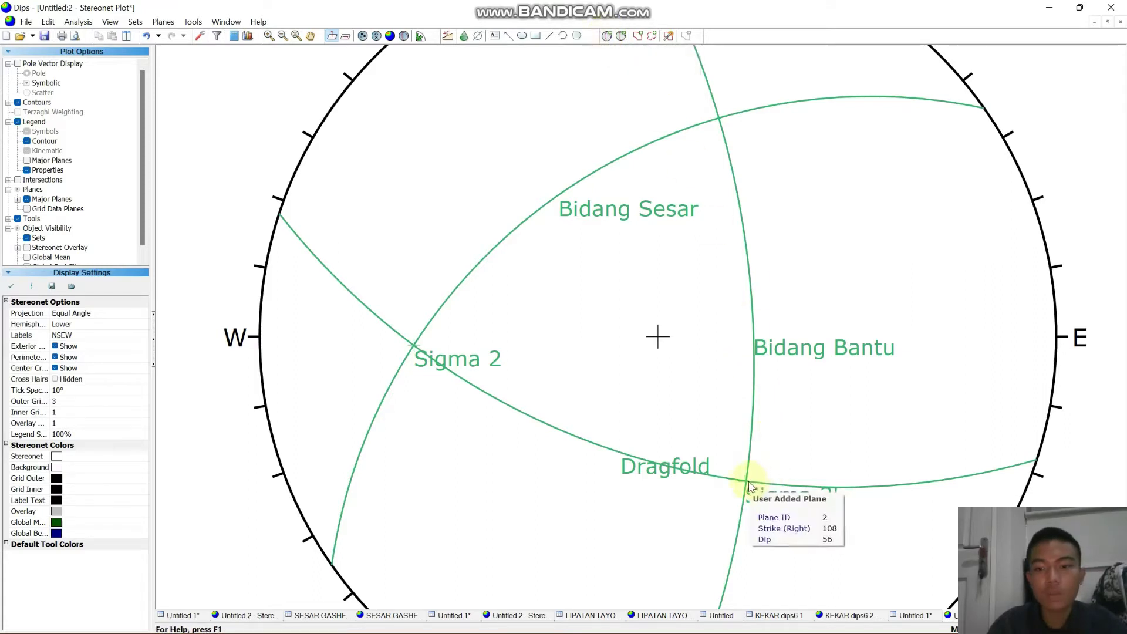
# - Add a pitch grid to the stereonet with its pole on the Sigma 2 point, so it follows the Bidang Bantu plane
pyautogui.click(608, 36)
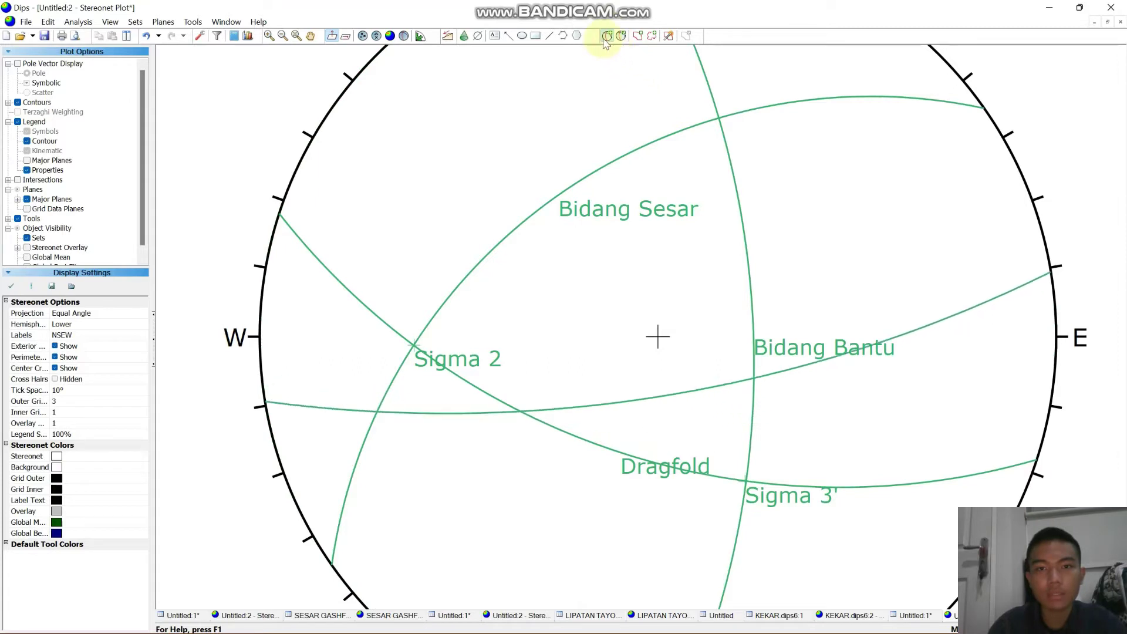
pyautogui.click(193, 22)
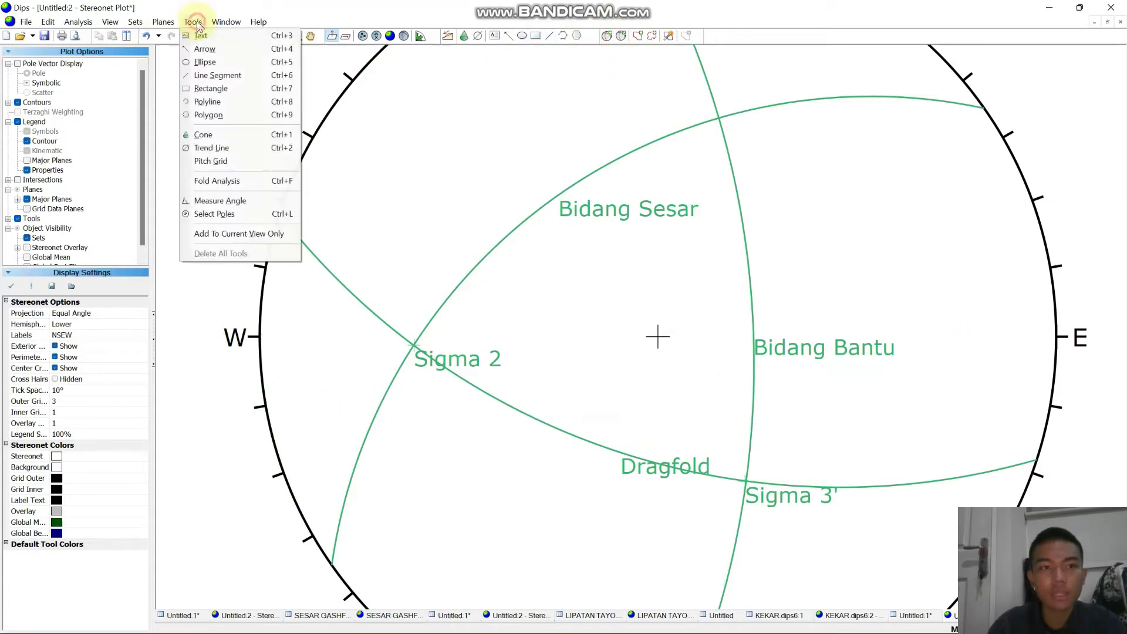
pyautogui.moveTo(227, 22)
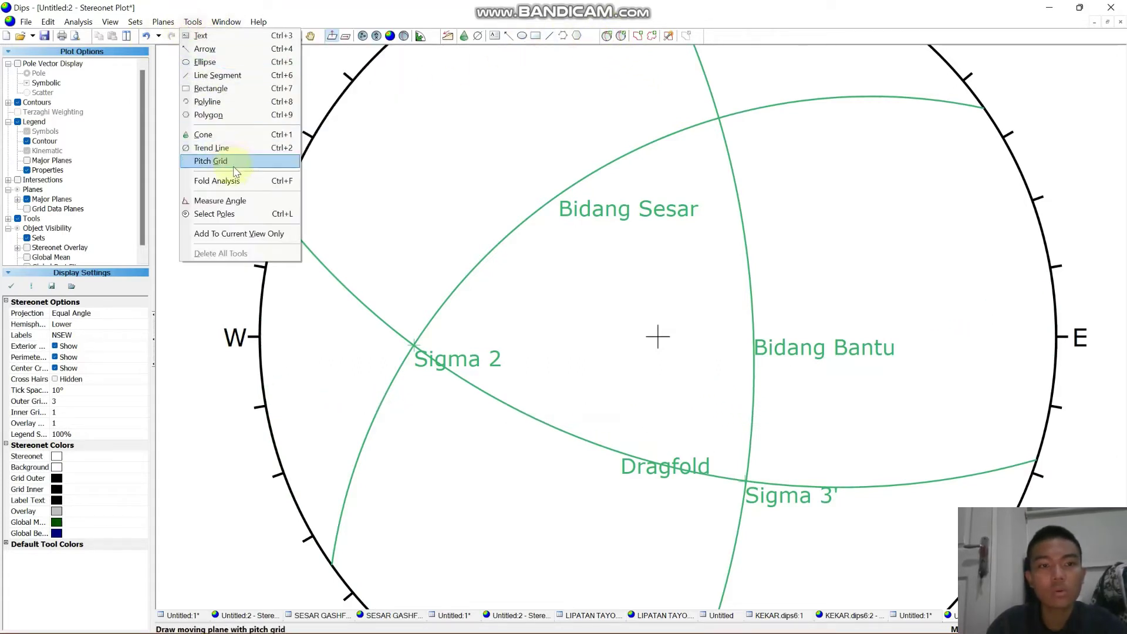
pyautogui.click(233, 161)
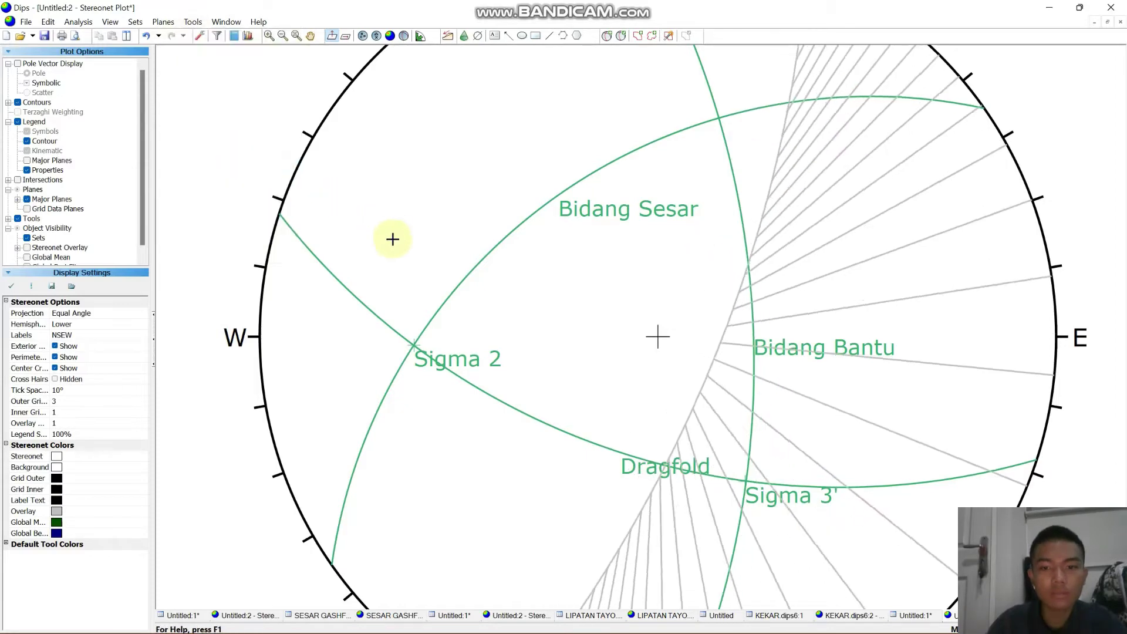
pyautogui.scroll(5, 411, 333)
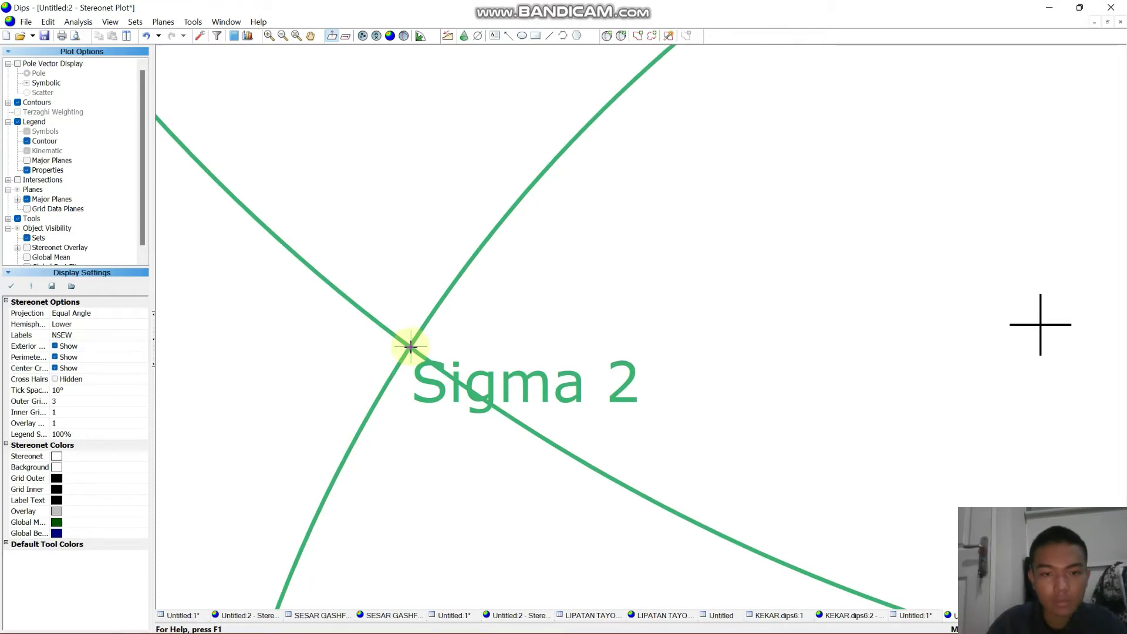
pyautogui.scroll(-2, 599, 313)
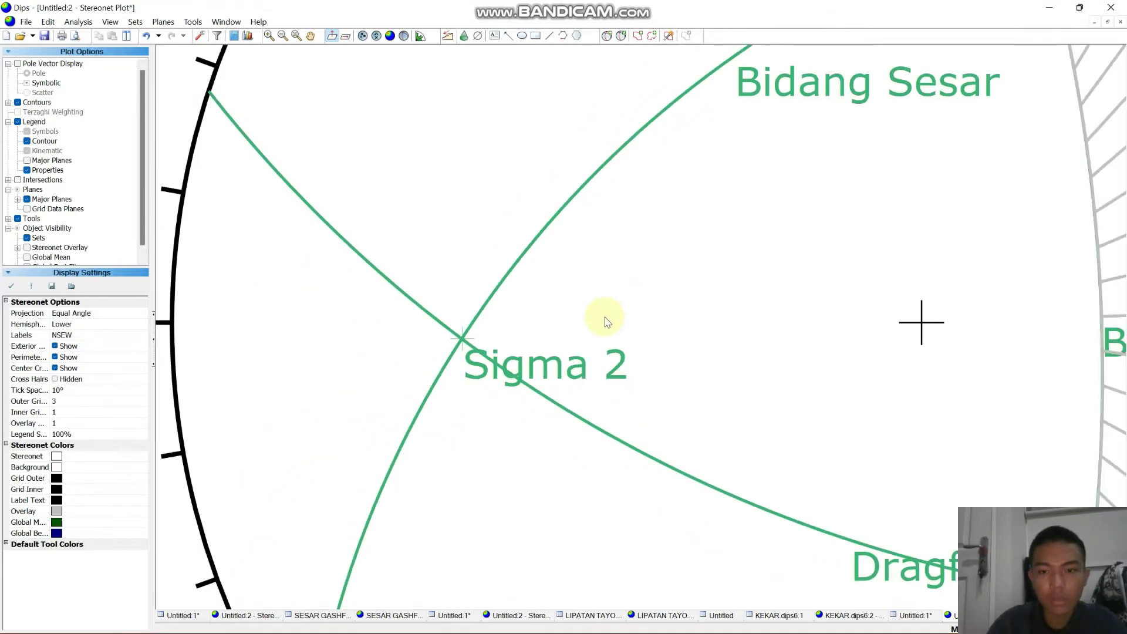
pyautogui.scroll(-2, 606, 321)
pyautogui.scroll(-1, 722, 260)
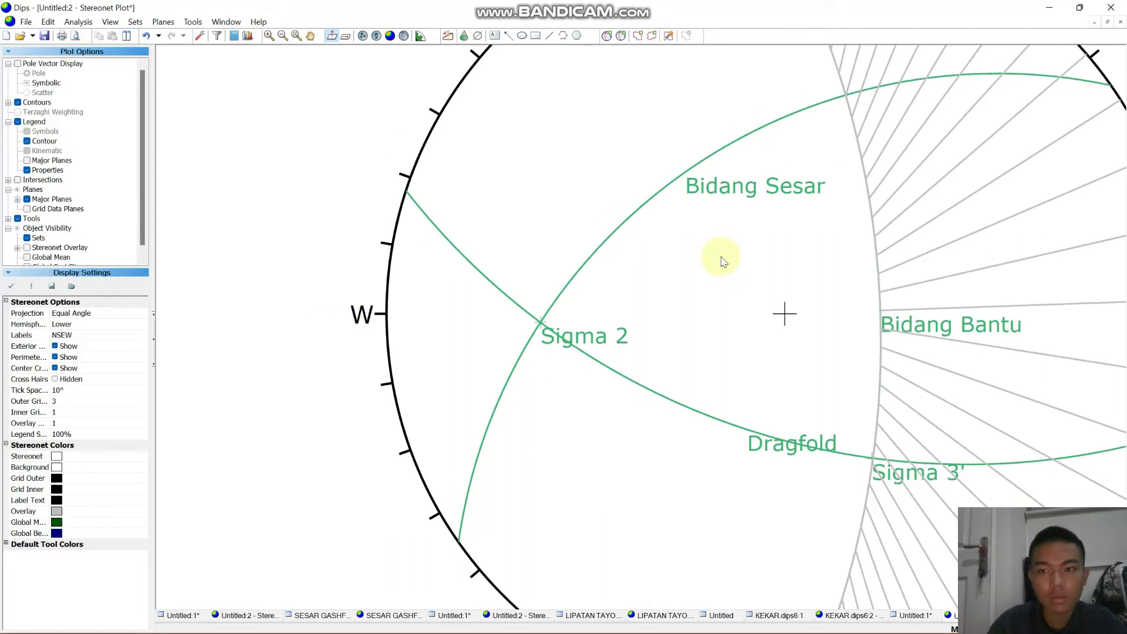
# - Add a pole labelled Sigma 1' at strike/dip 109/55 on Bidang Bantu, just south of its Bidang Sesar intersection, using the pitch grid
pyautogui.click(608, 36)
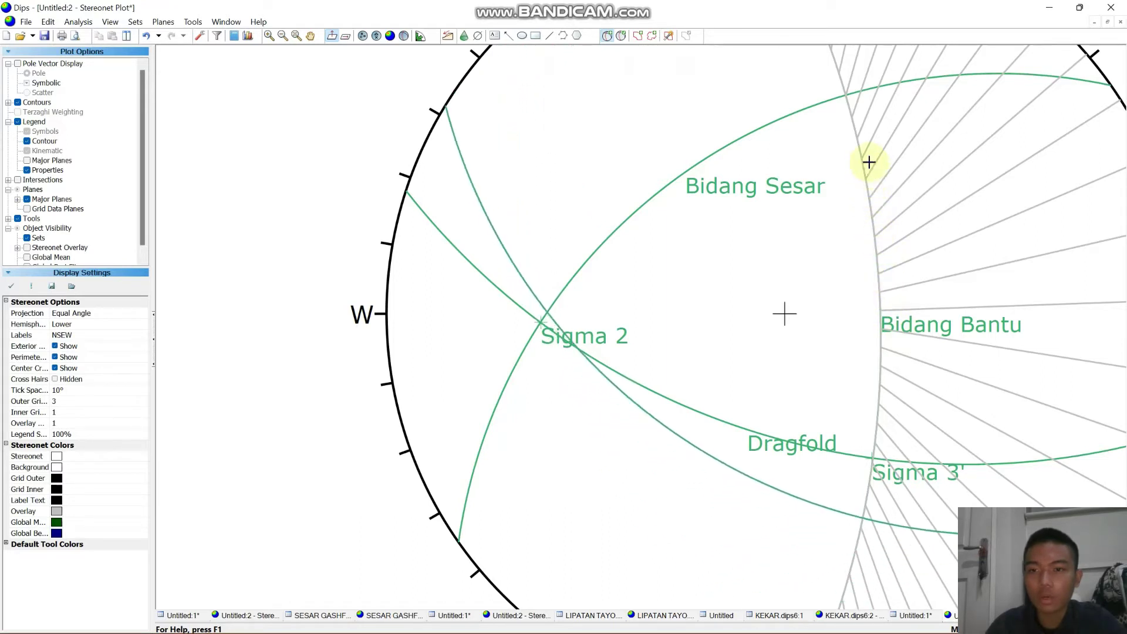
pyautogui.click(852, 116)
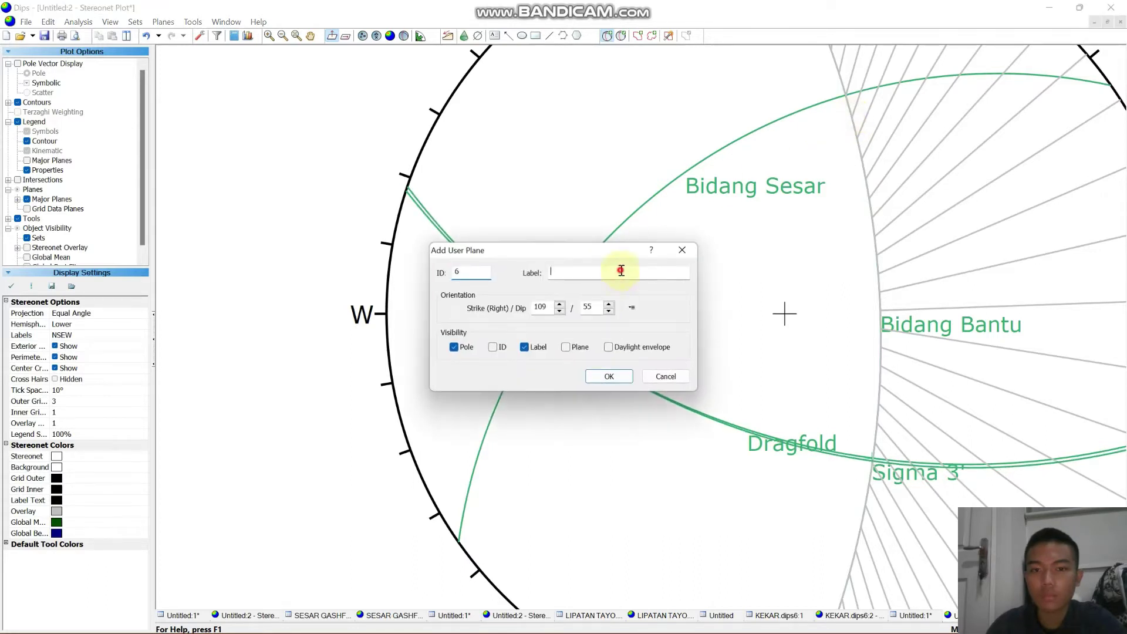
pyautogui.click(621, 270)
pyautogui.write('Sihgma')
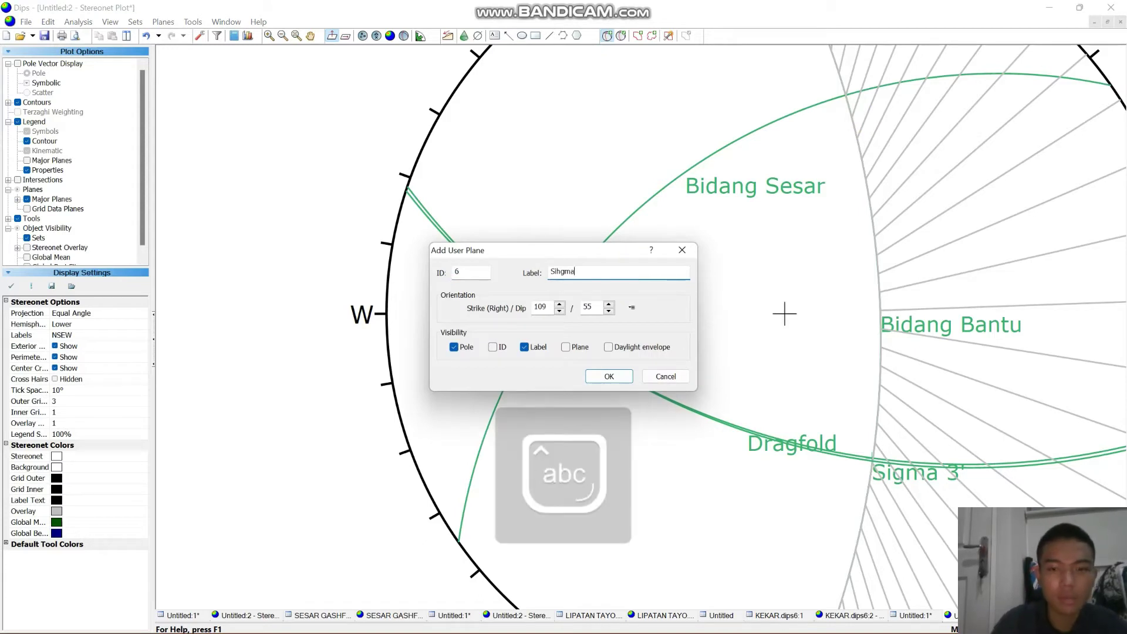
pyautogui.write(' 1')
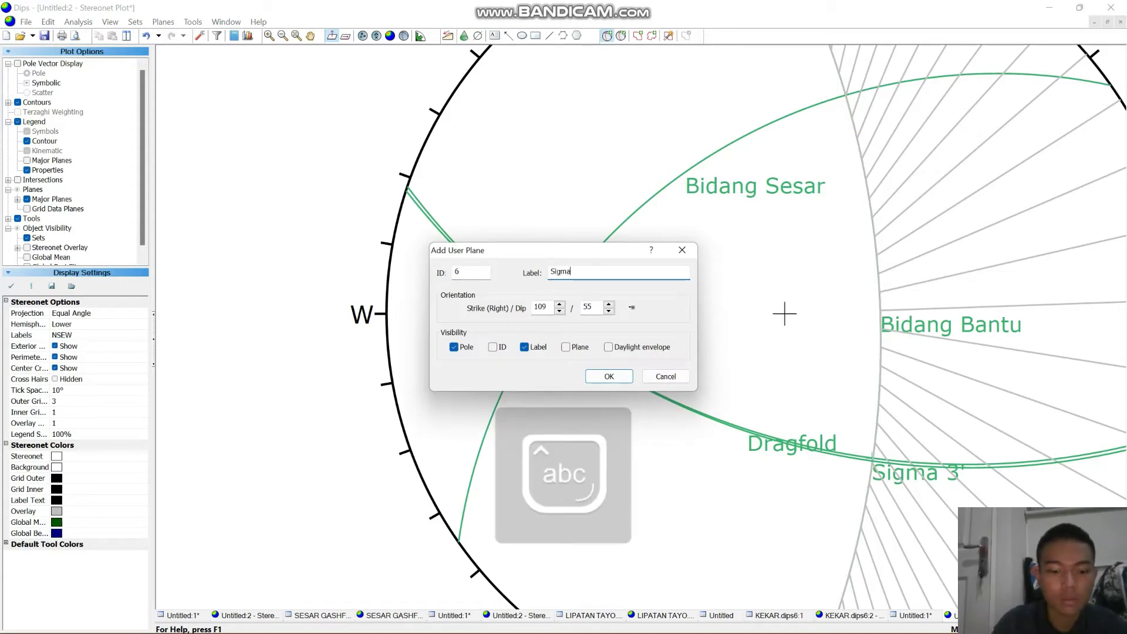
pyautogui.write("'")
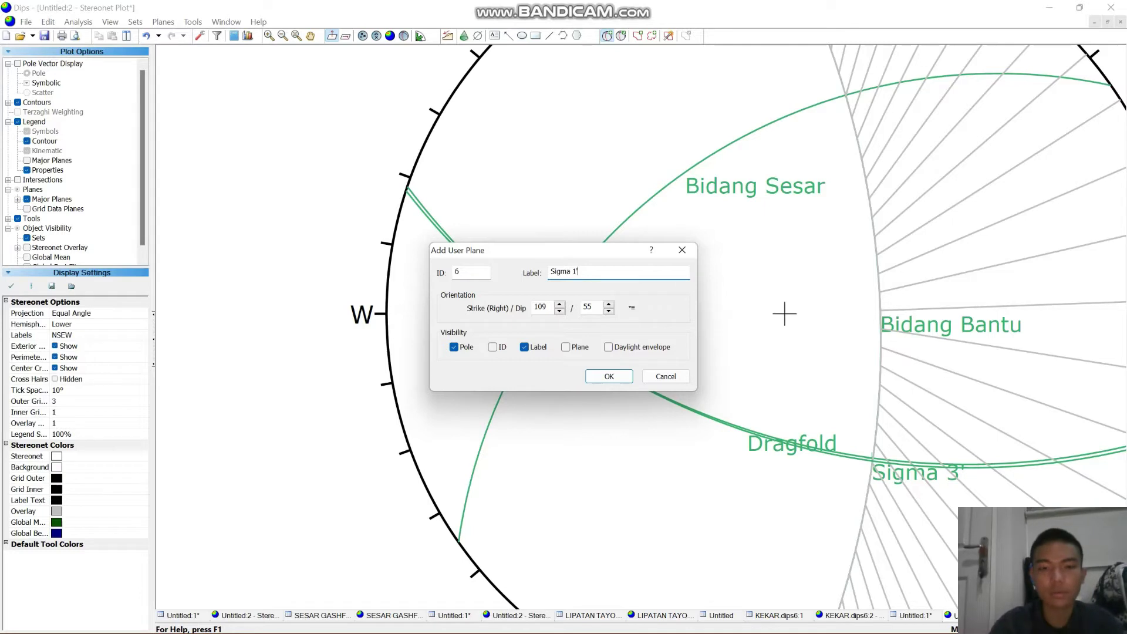
pyautogui.click(610, 377)
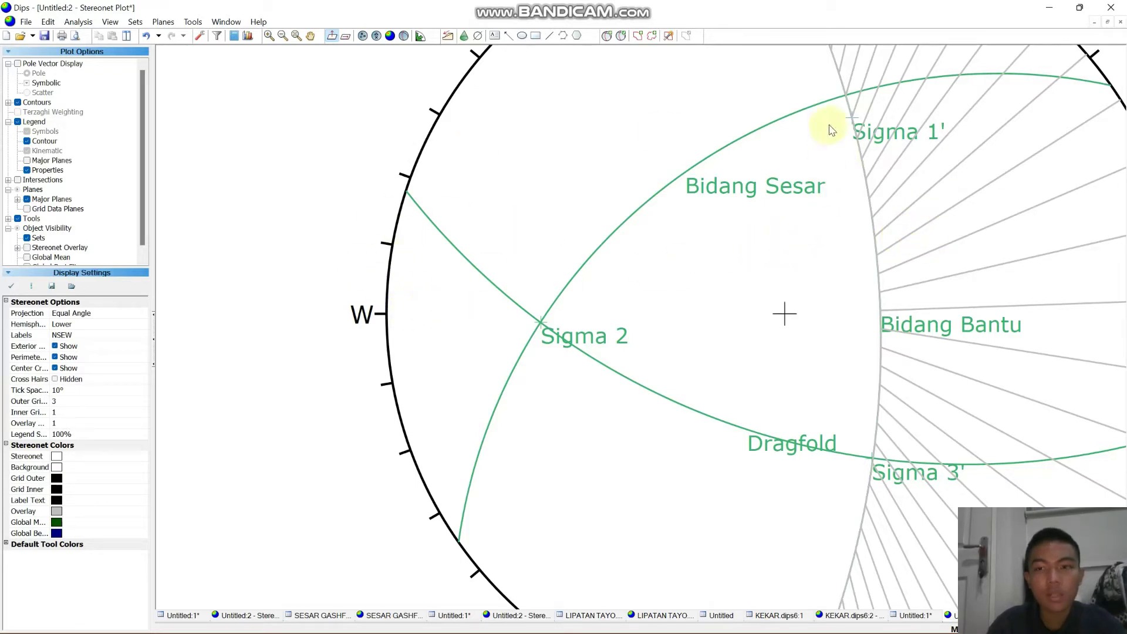
# - Add a pole labelled Sigma 1 at strike/dip 132/36 on Bidang Bantu, south of Sigma 1', counting along the pitch grid
pyautogui.moveTo(845, 122)
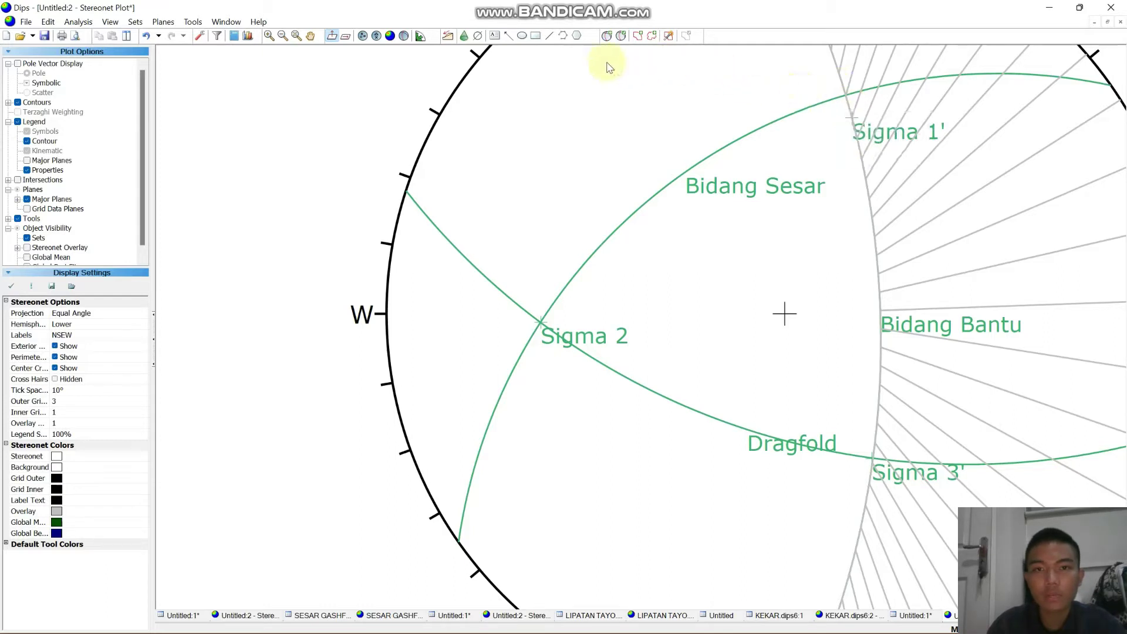
pyautogui.click(607, 36)
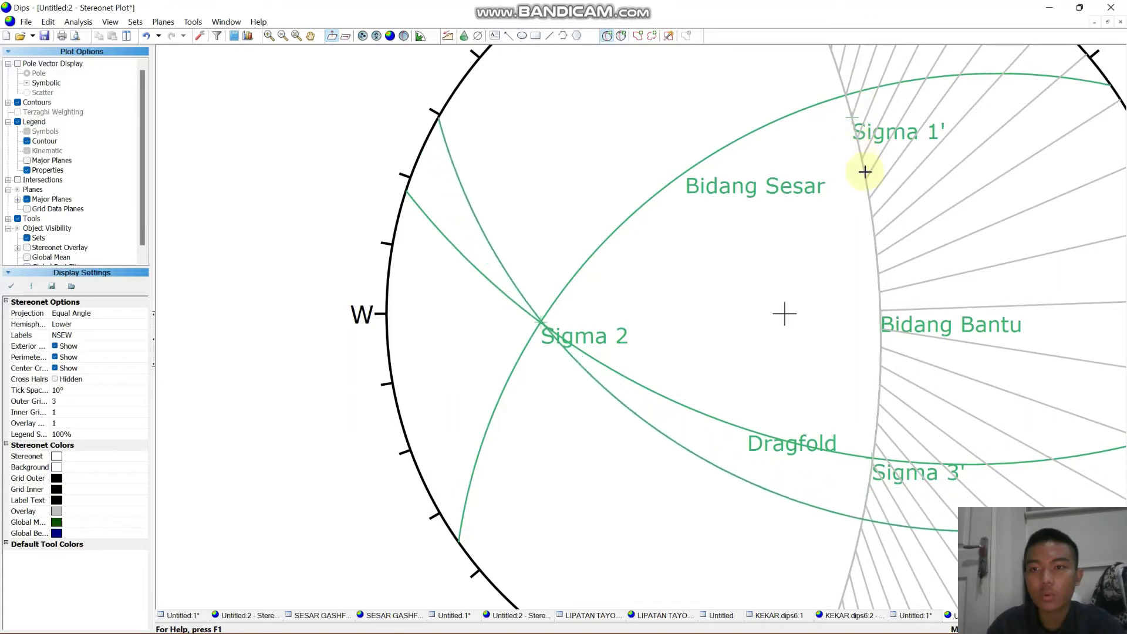
pyautogui.click(873, 217)
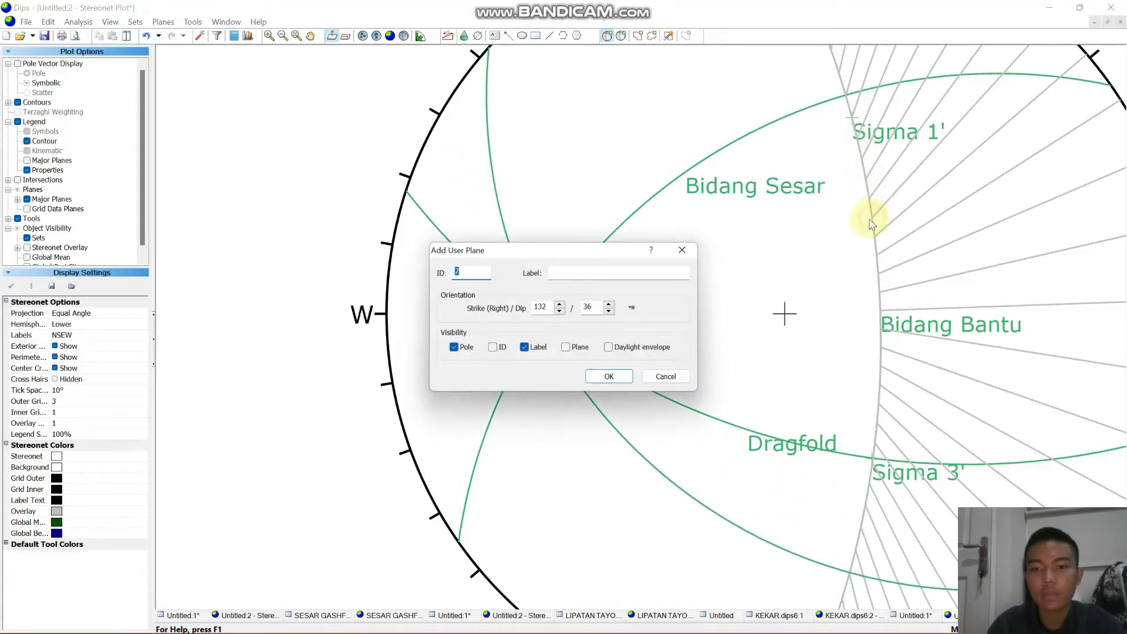
pyautogui.click(629, 274)
pyautogui.press('capslock')
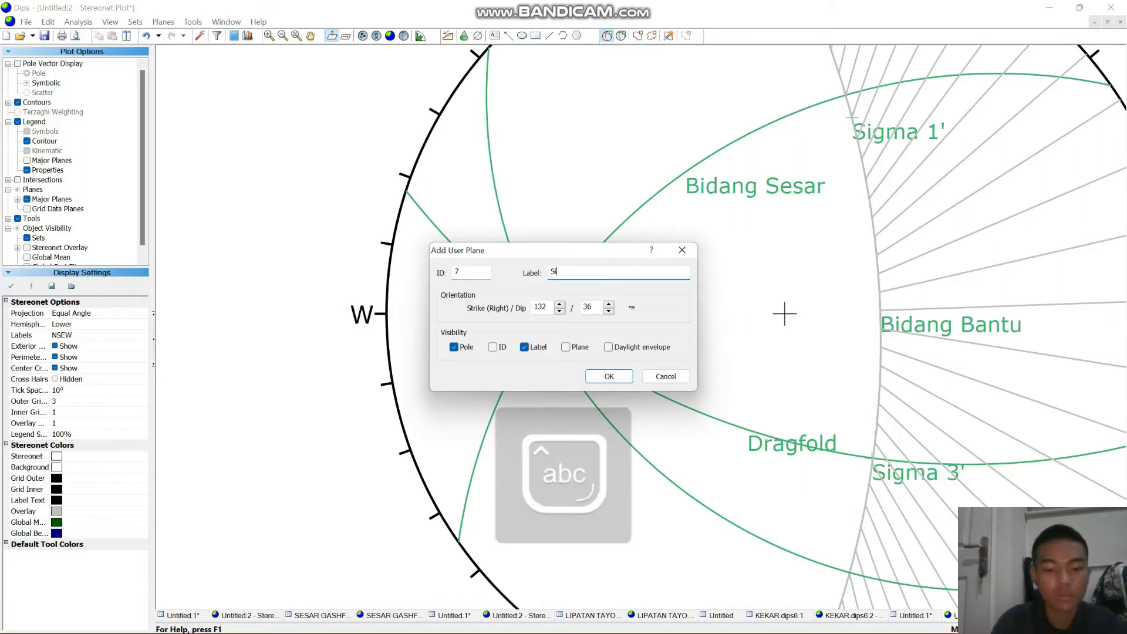
pyautogui.click(606, 379)
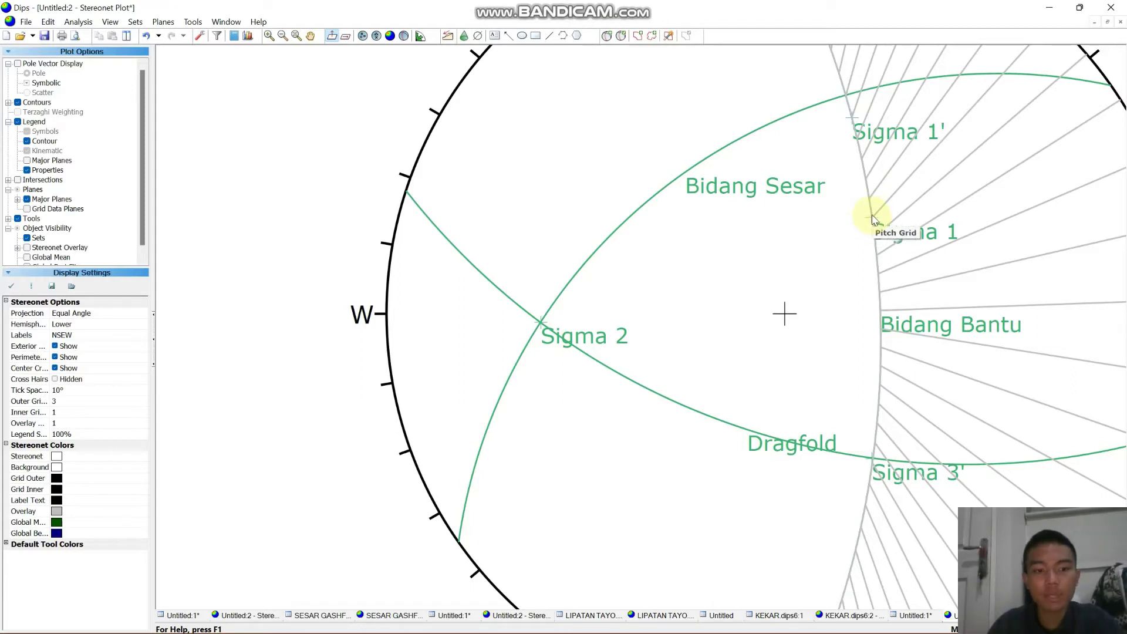
# - Add a pole labelled Sigma 3 at strike/dip 256/68 on Bidang Bantu, south of Sigma 3', counting along the pitch grid
pyautogui.click(608, 36)
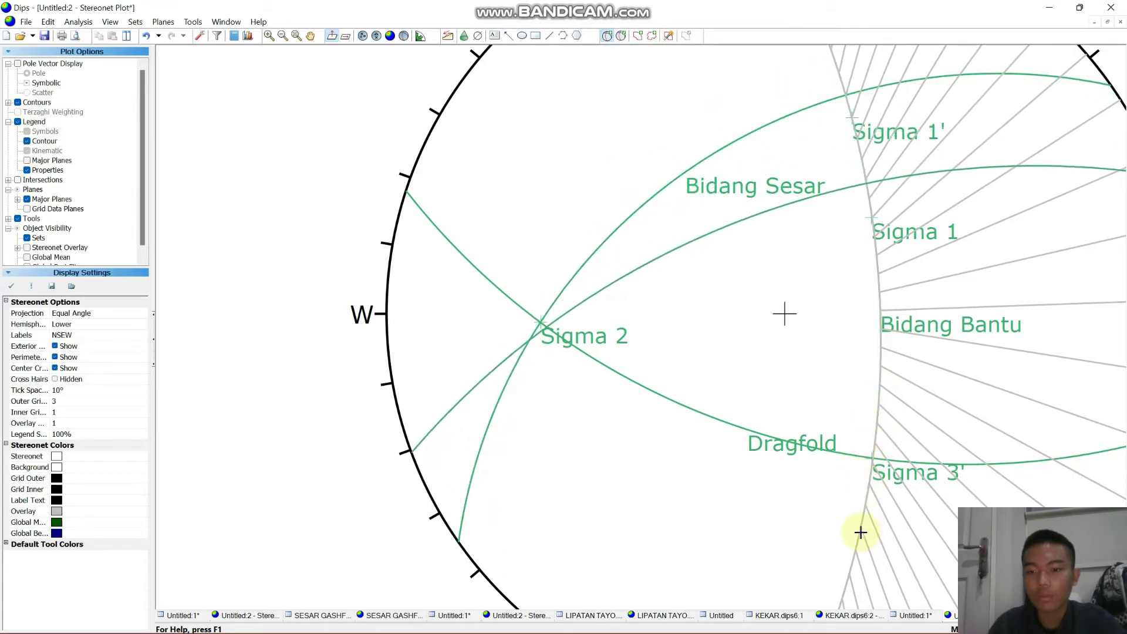
pyautogui.click(849, 575)
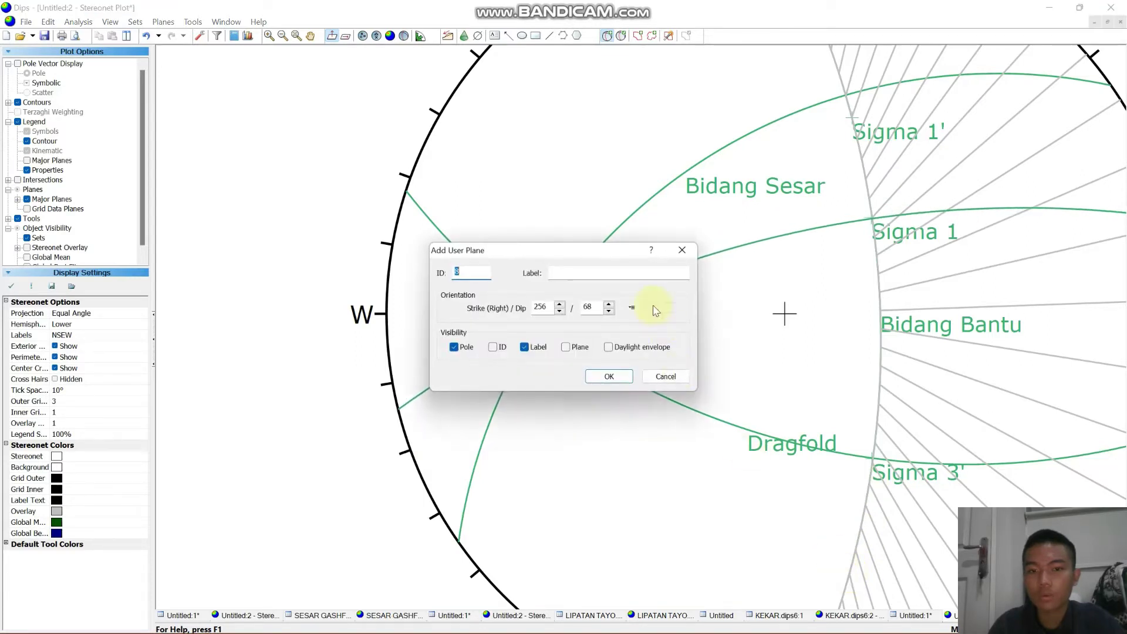
pyautogui.write('Sigma ')
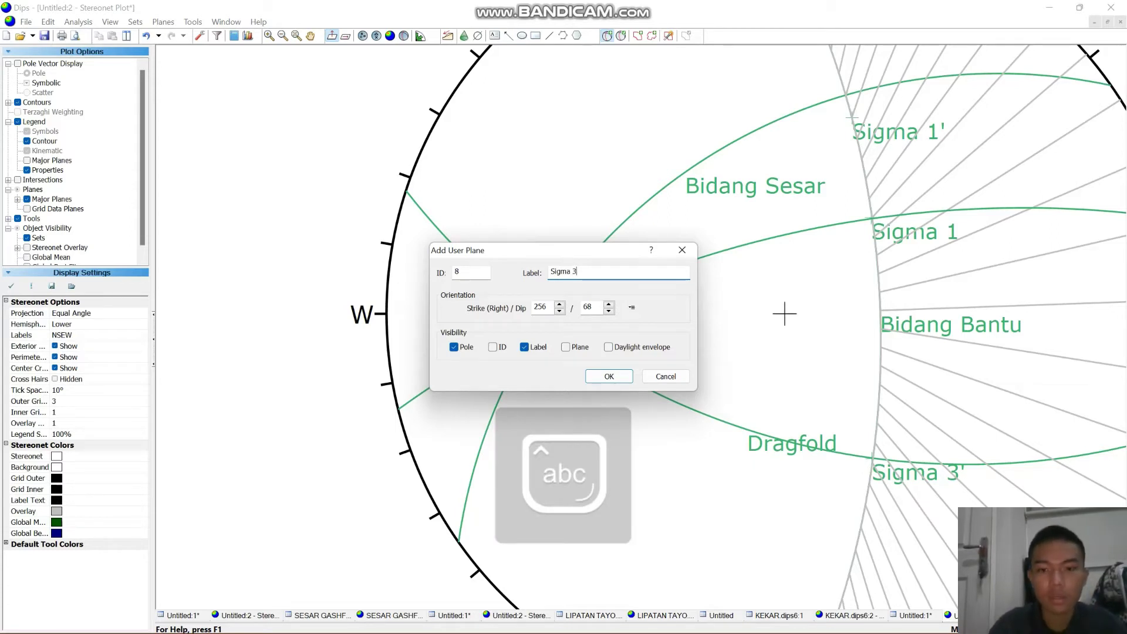
pyautogui.write('3')
pyautogui.click(609, 377)
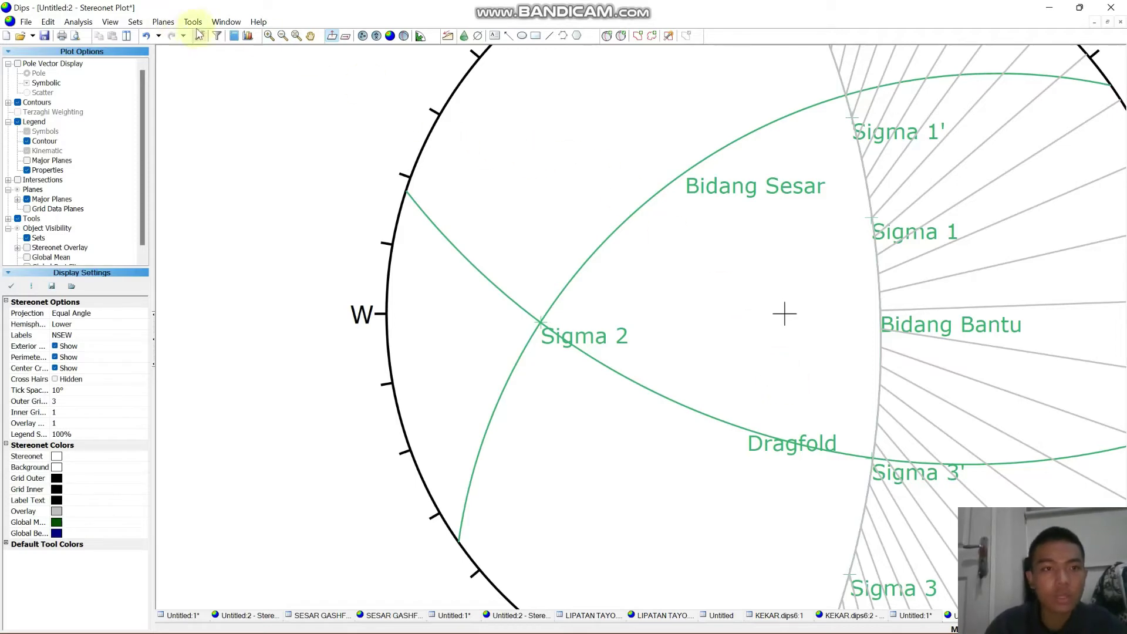
# - Delete all drawn tools to clear the pitch grid from the stereonet
pyautogui.click(311, 35)
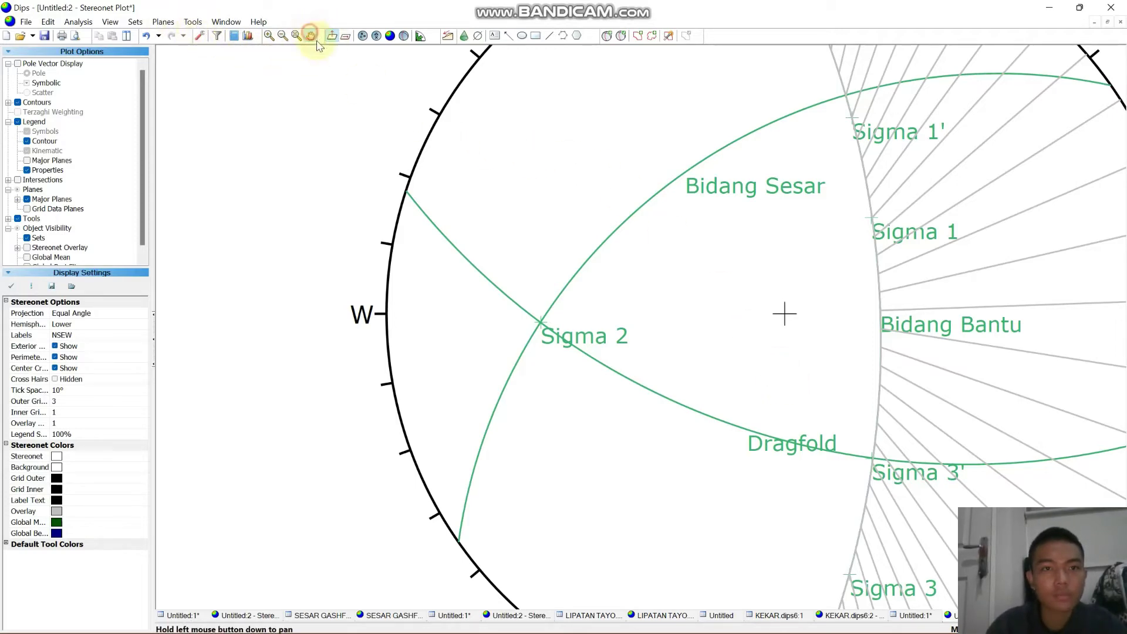
pyautogui.scroll(-3, 486, 170)
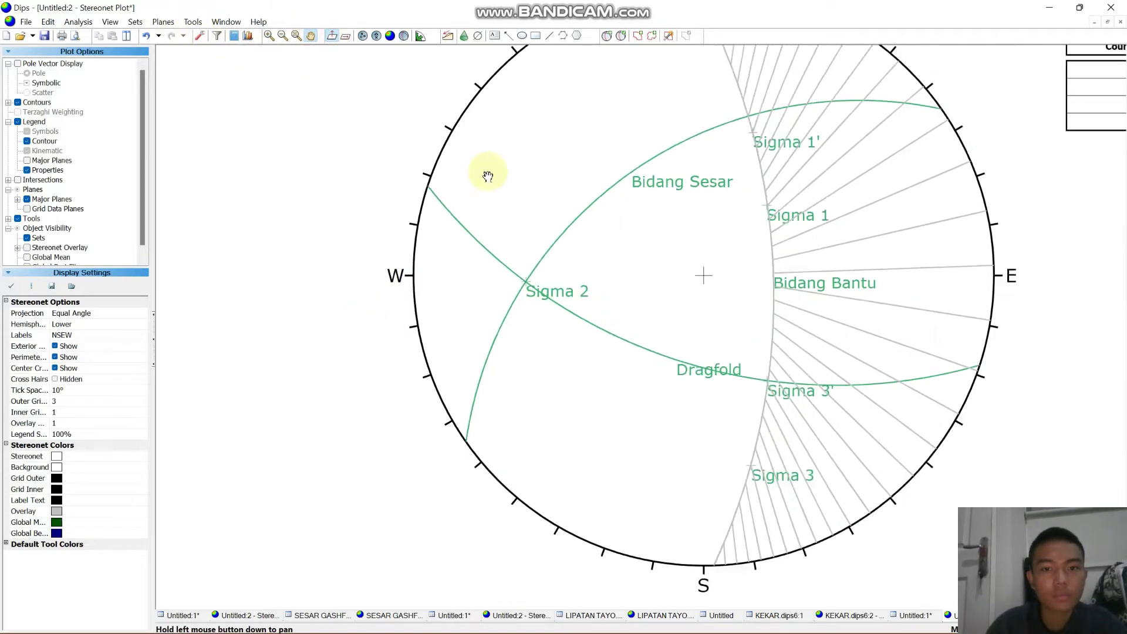
pyautogui.click(202, 23)
pyautogui.click(283, 253)
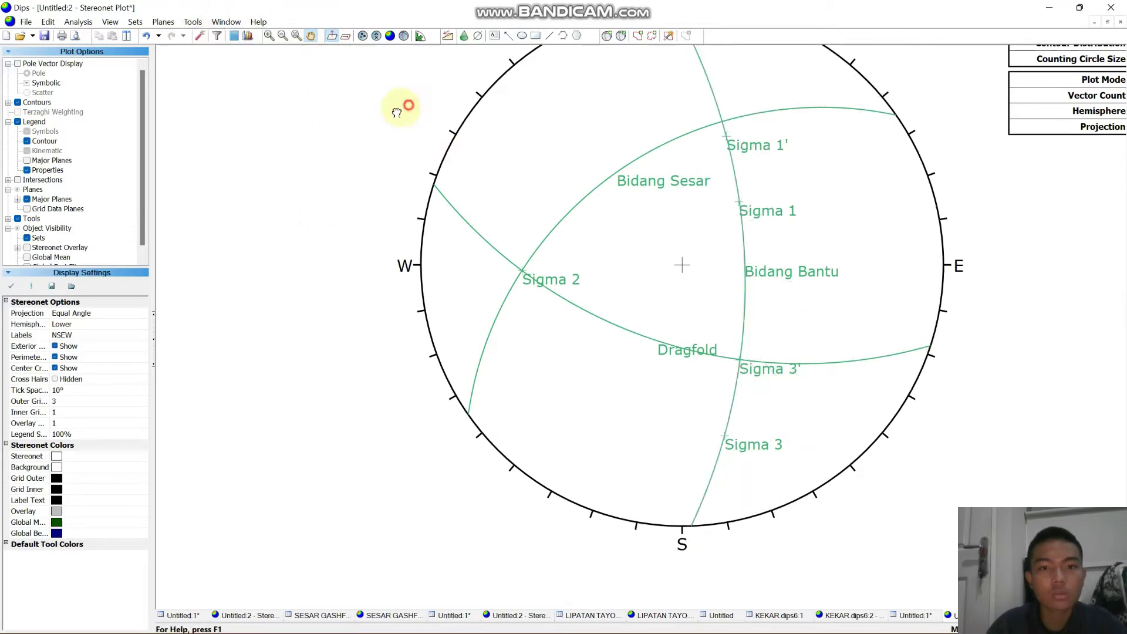
pyautogui.moveTo(397, 113); pyautogui.dragTo(223, 171)
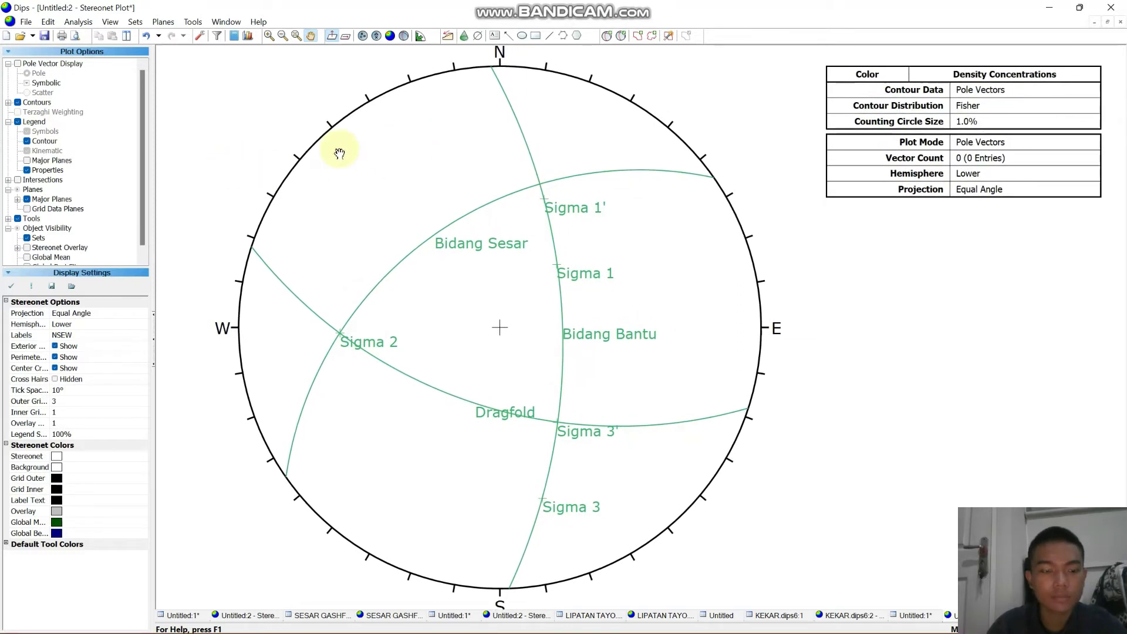
pyautogui.click(332, 36)
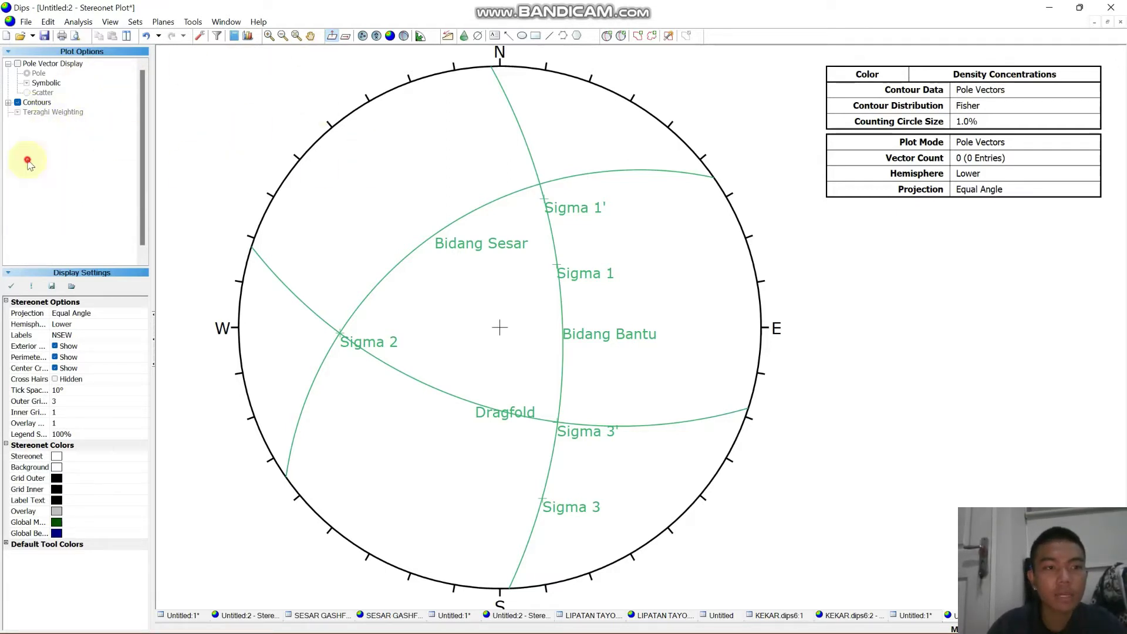
# - List the major planes in the legend and set the colour of the Bidang Sesar user plane to black
pyautogui.click(27, 161)
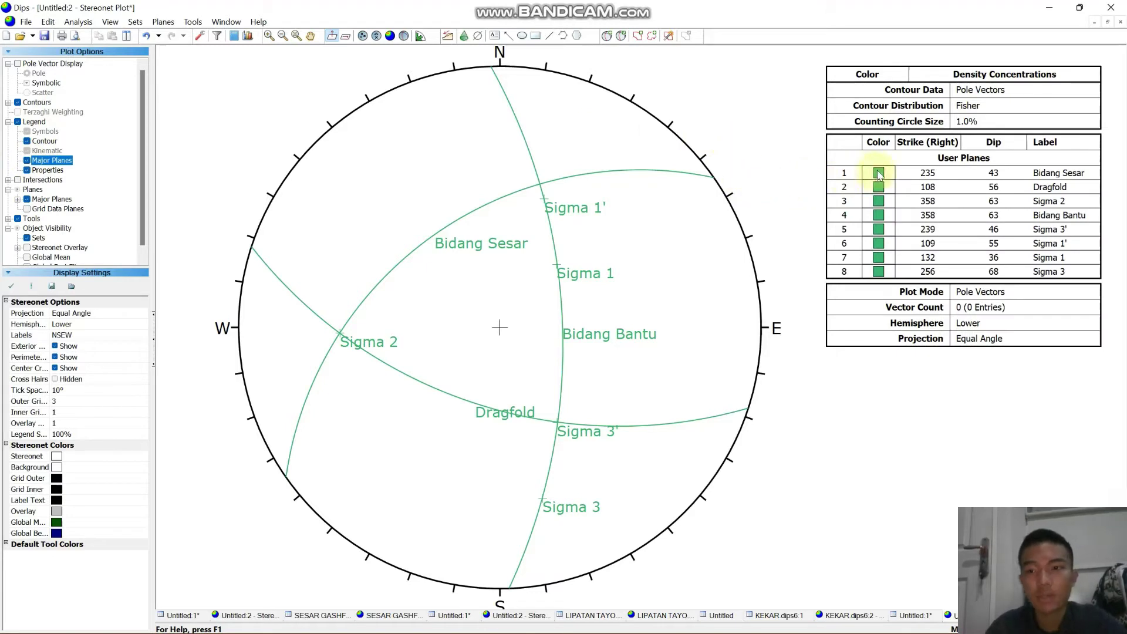
pyautogui.click(523, 135)
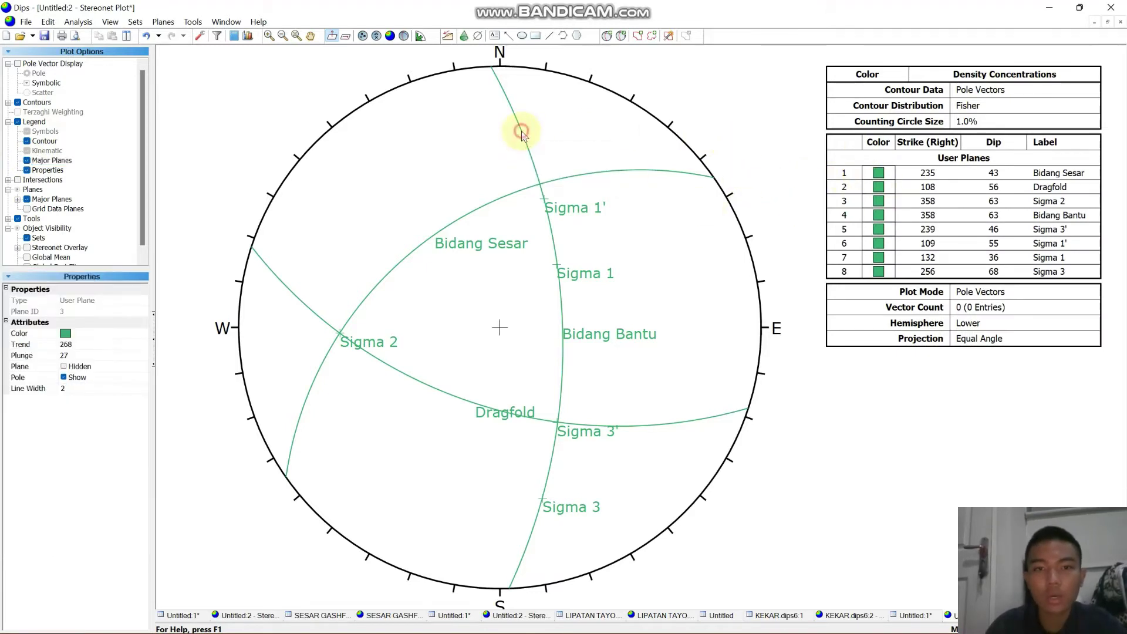
pyautogui.rightClick(522, 134)
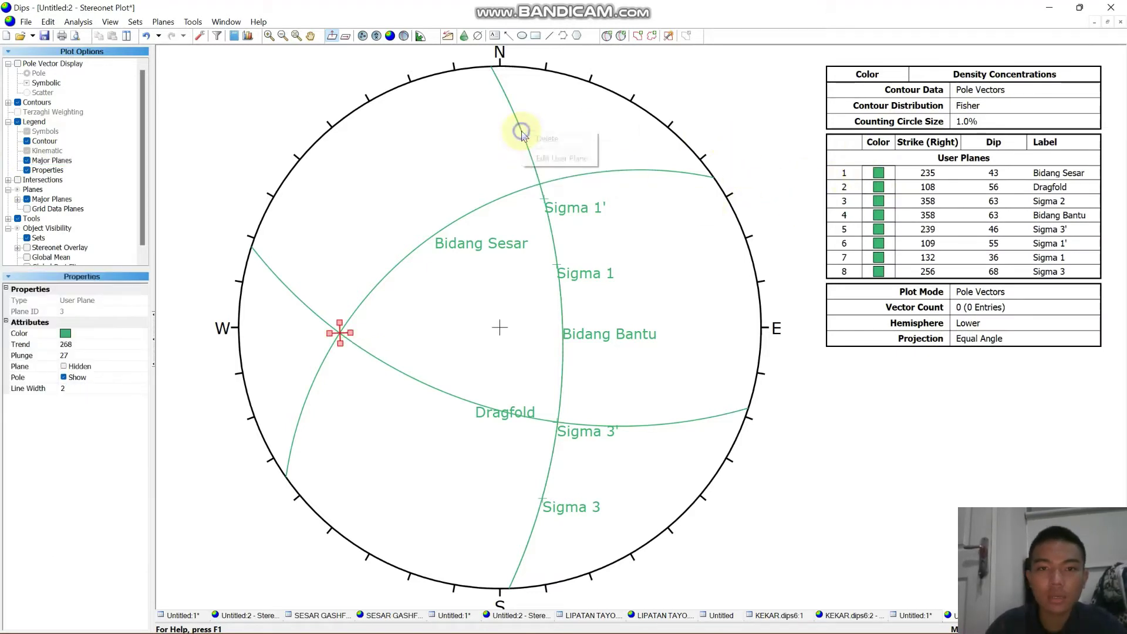
pyautogui.click(559, 158)
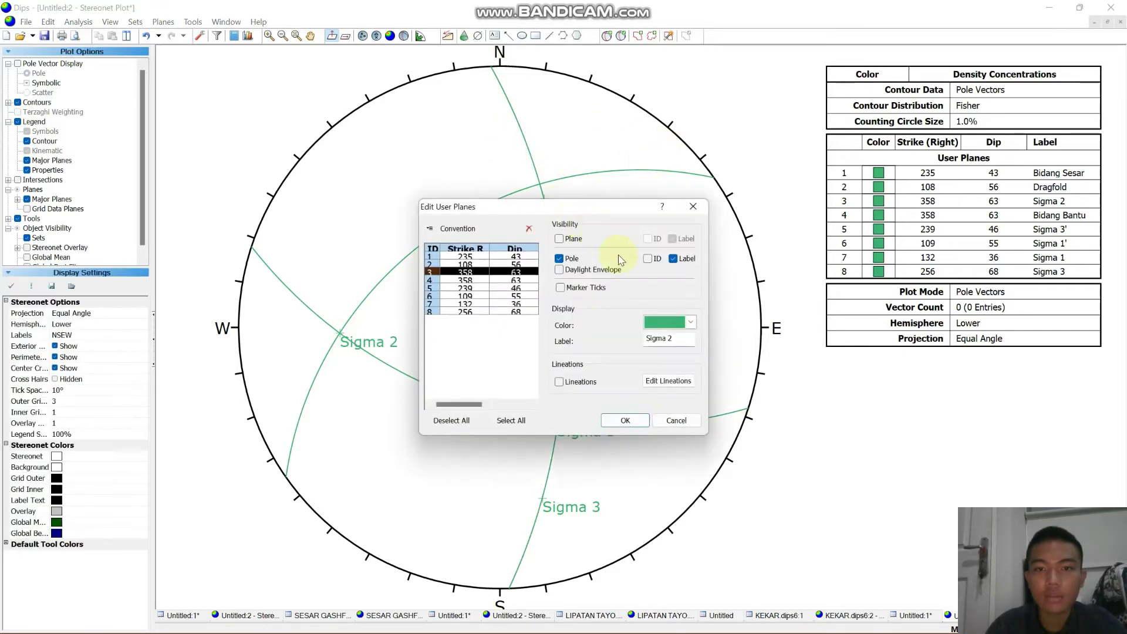
pyautogui.click(509, 256)
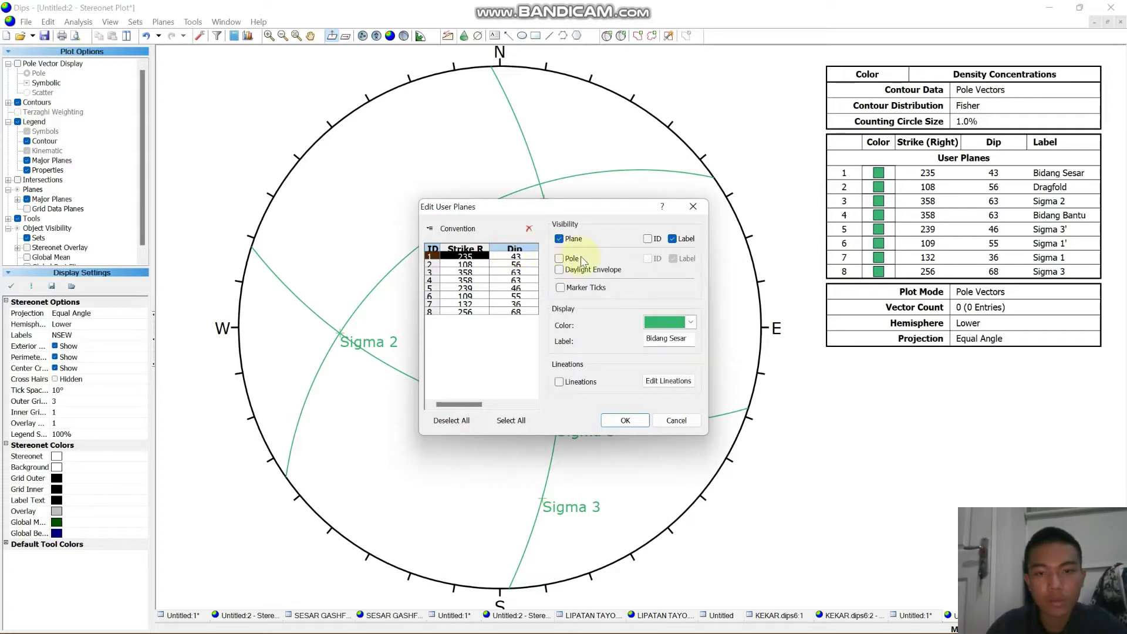
pyautogui.click(692, 323)
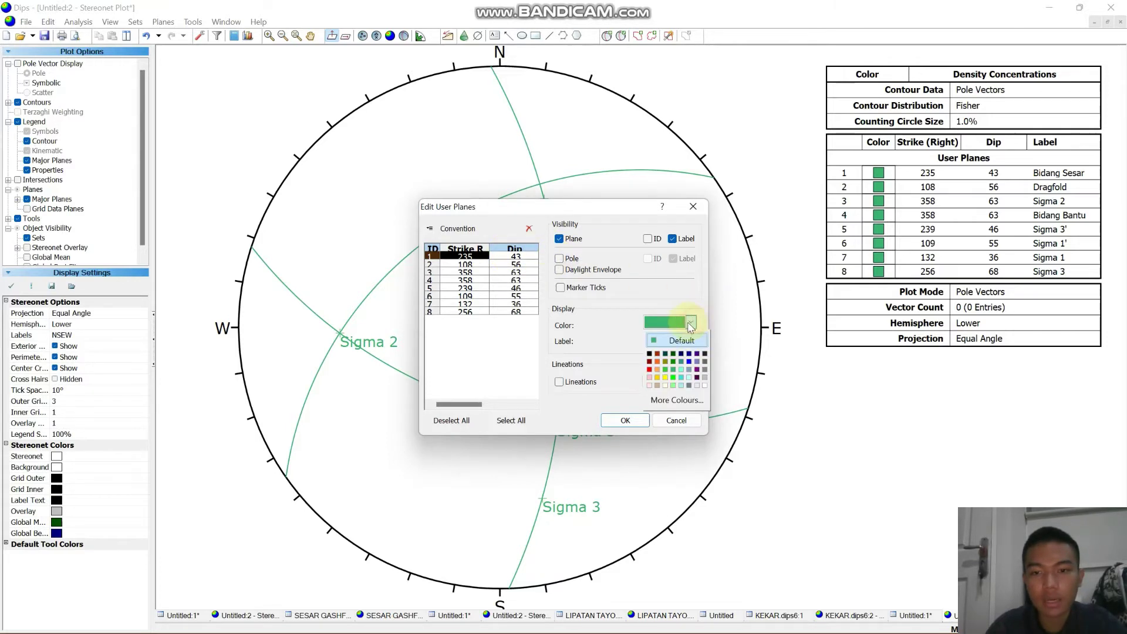
pyautogui.click(650, 355)
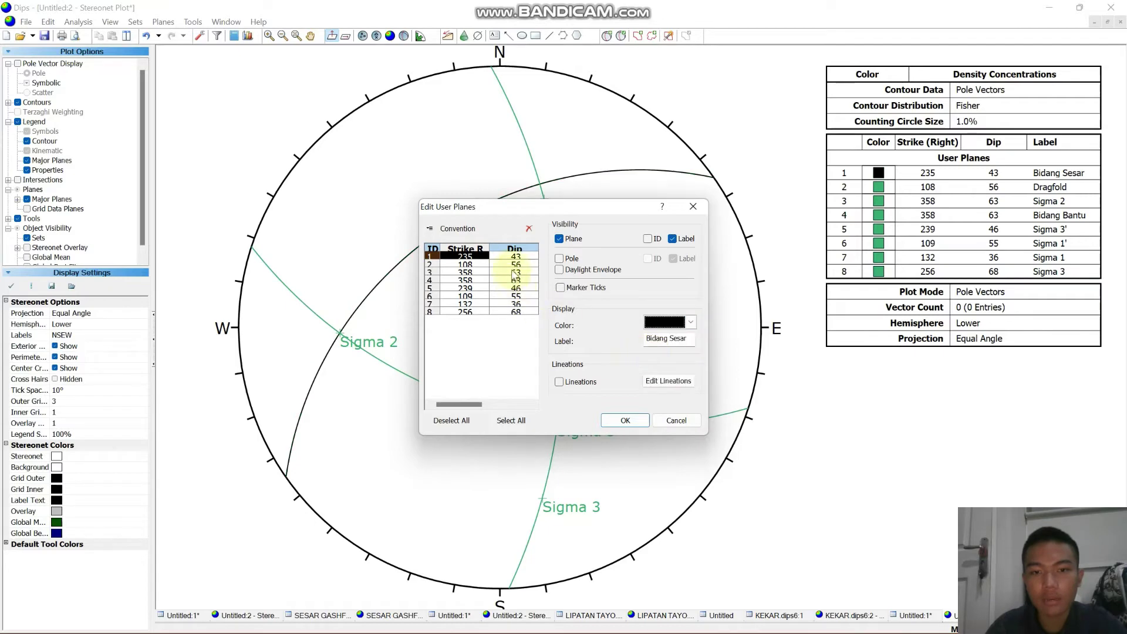
# - Set the Dragfold plane's colour to dark blue and the Sigma 2 pole's colour to dark red
pyautogui.click(515, 265)
pyautogui.click(692, 324)
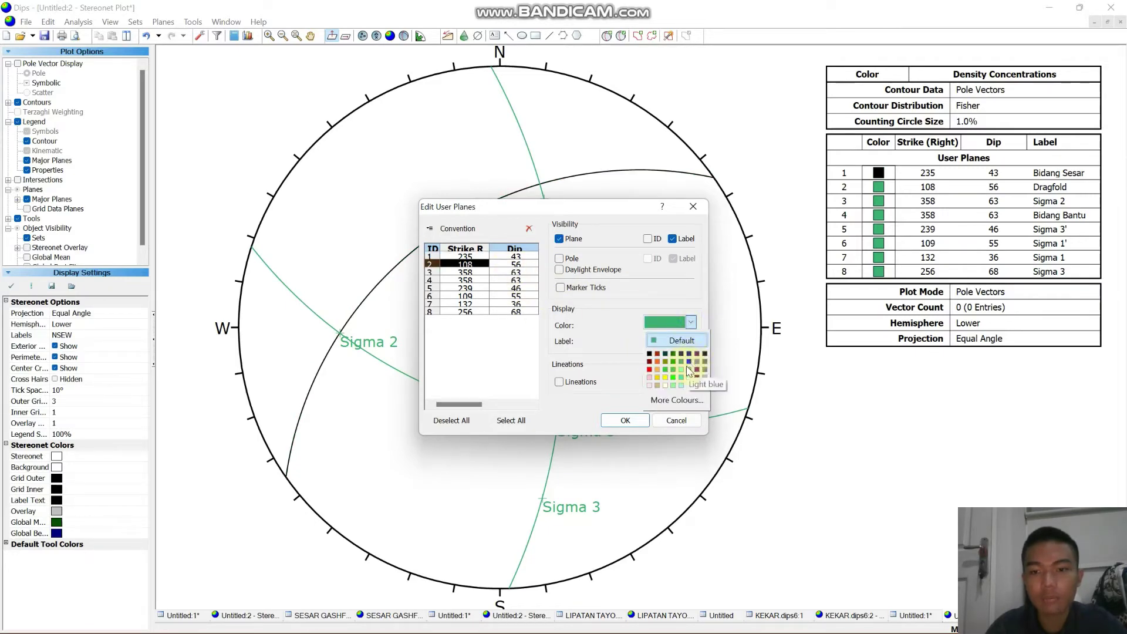
pyautogui.click(690, 360)
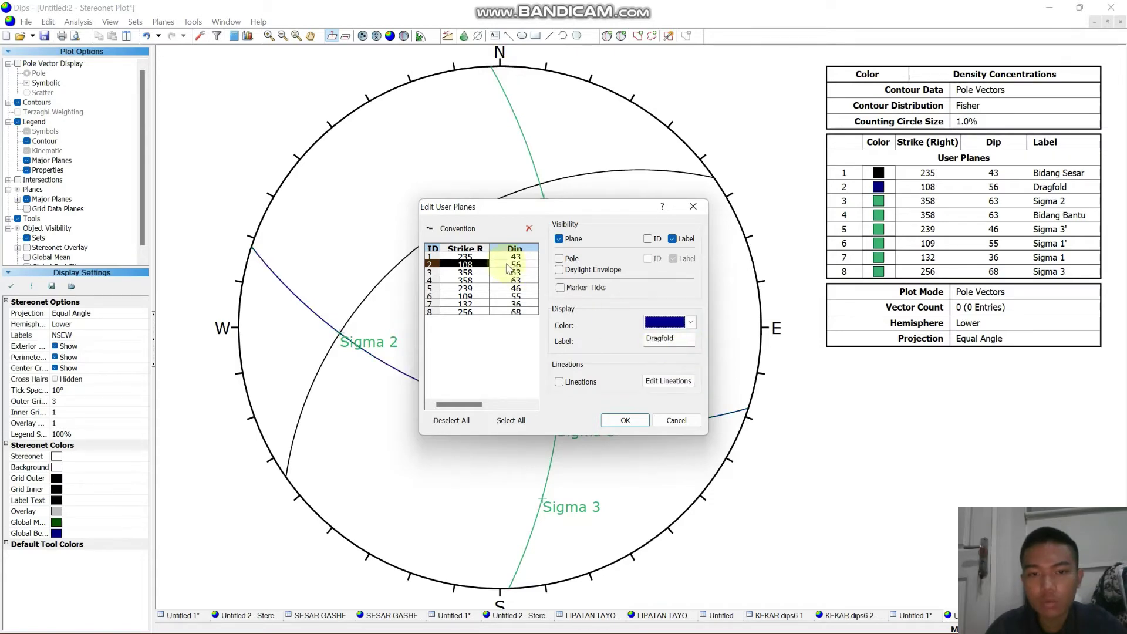
pyautogui.click(511, 272)
pyautogui.click(691, 326)
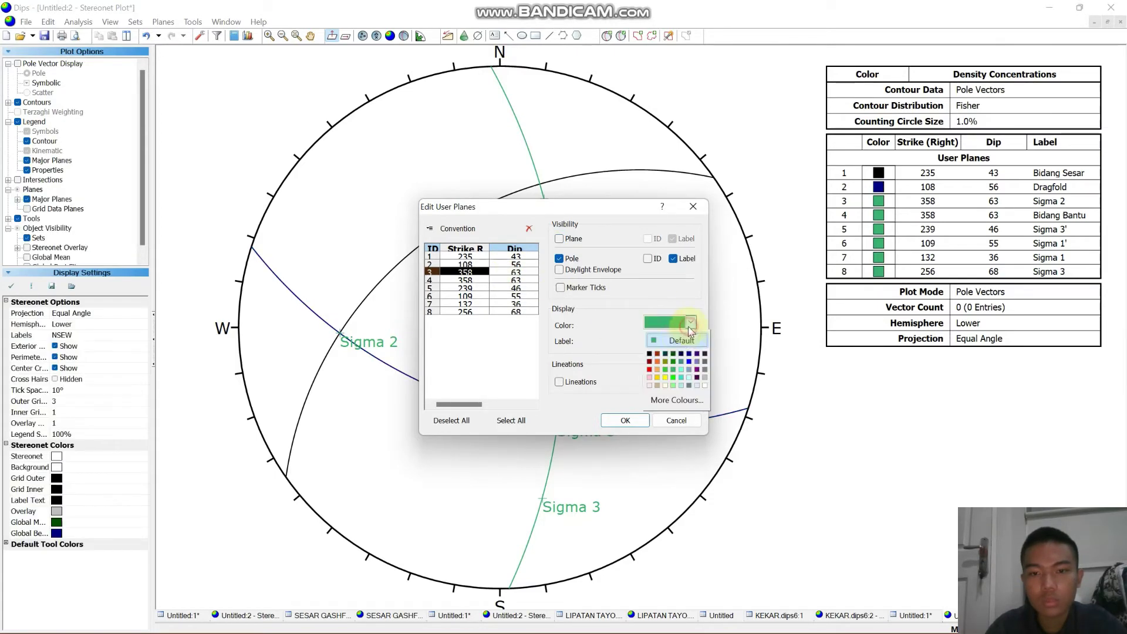
pyautogui.click(651, 365)
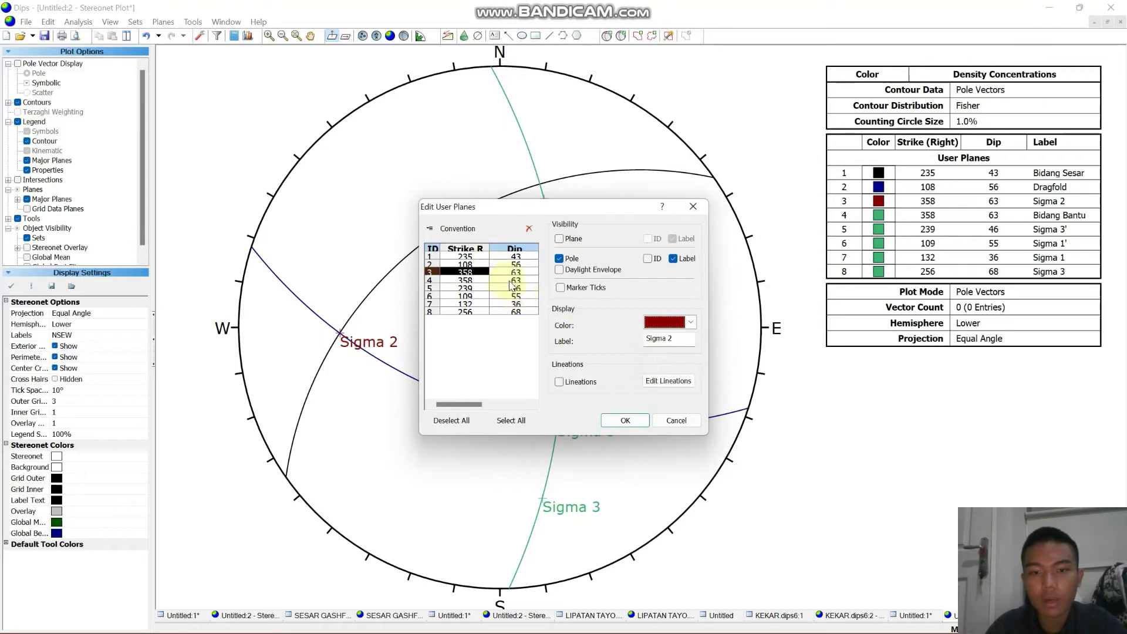
# - Set the Bidang Bantu plane's colour to bright green and the Sigma 3' pole's colour to pink
pyautogui.click(510, 281)
pyautogui.click(691, 327)
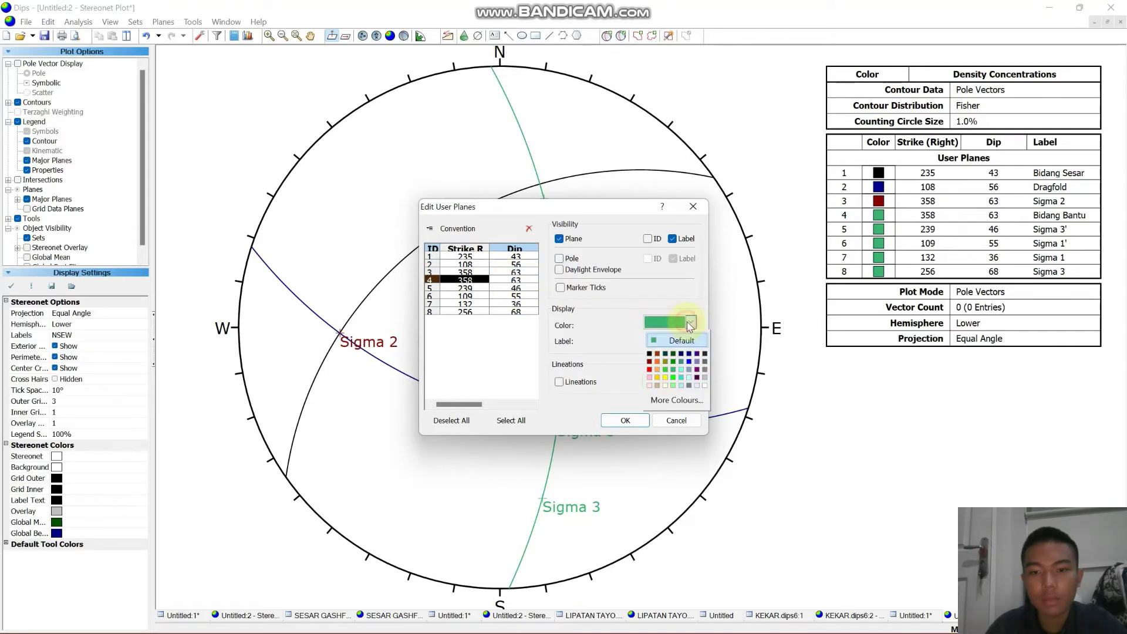
pyautogui.click(676, 379)
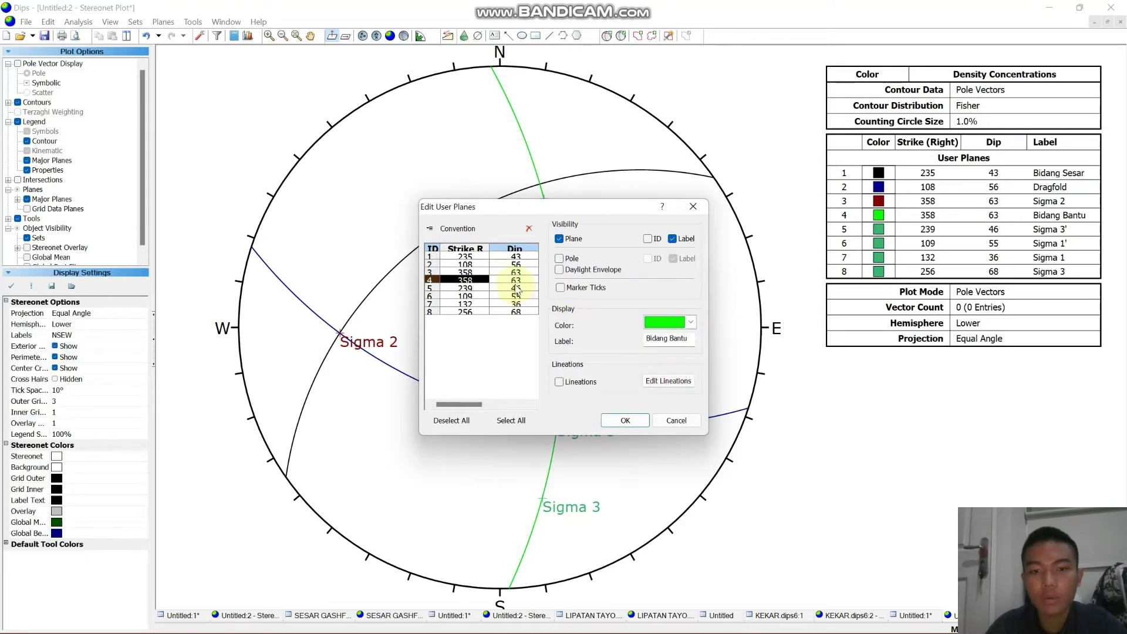
pyautogui.click(511, 288)
pyautogui.click(692, 325)
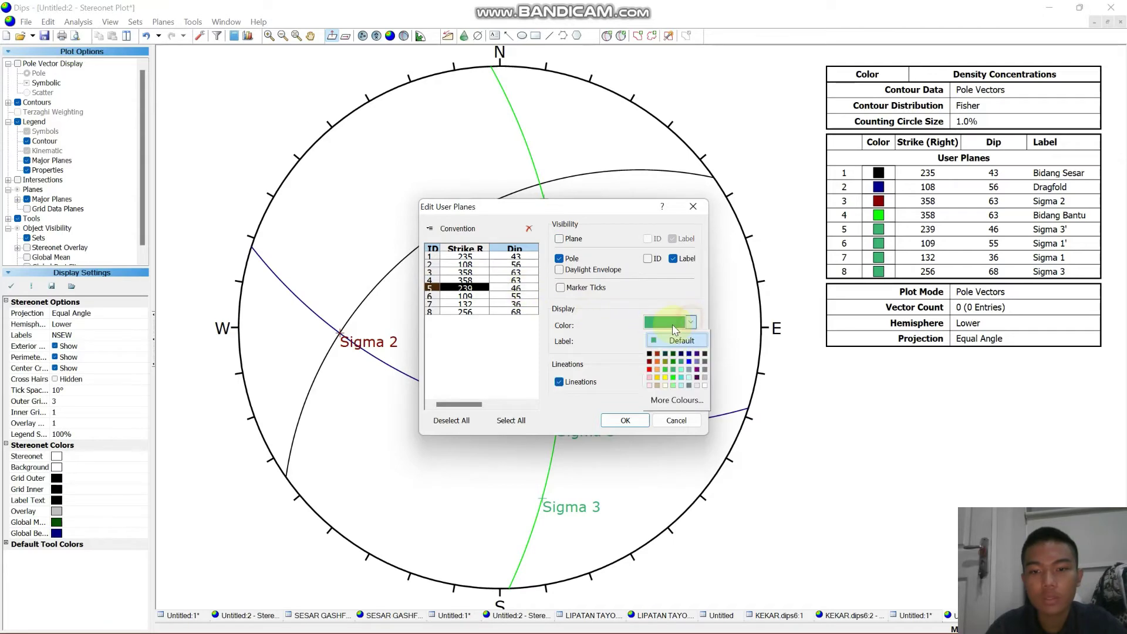
pyautogui.click(650, 377)
# - Set the Sigma 1' pole's colour to blue and the Sigma 1 pole's colour to purple
pyautogui.click(528, 296)
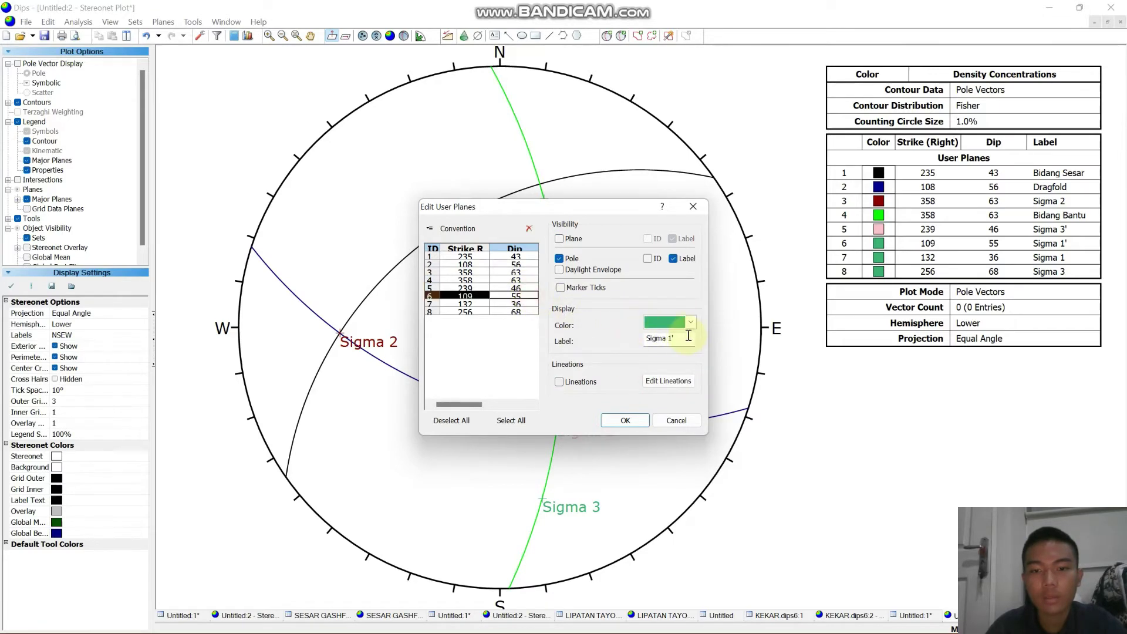
pyautogui.click(691, 326)
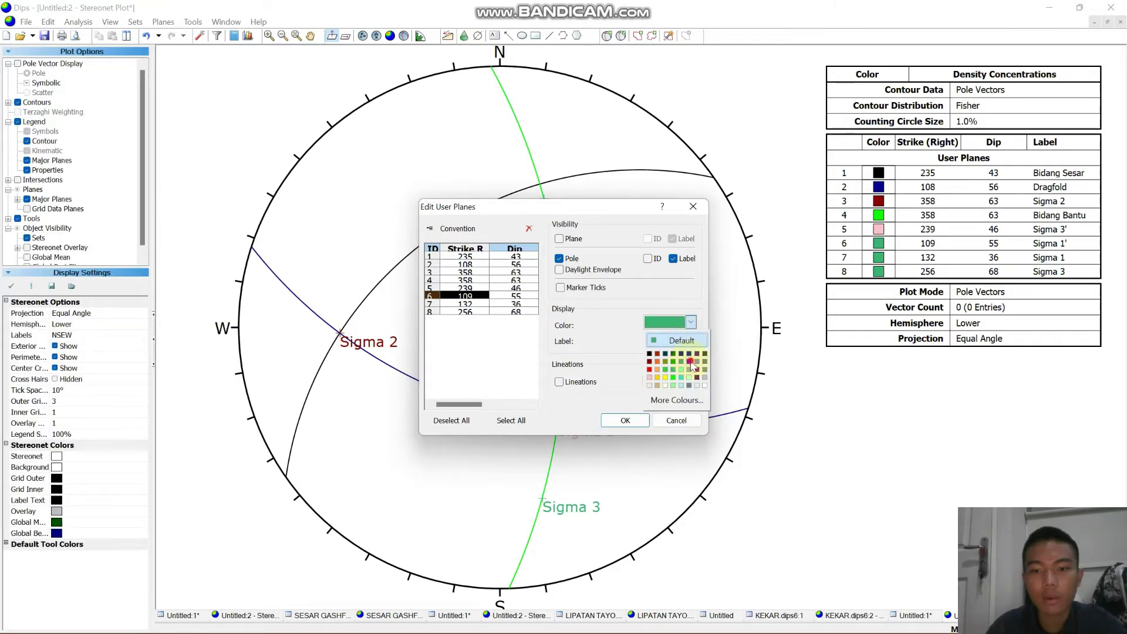
pyautogui.click(690, 361)
pyautogui.click(532, 304)
pyautogui.click(691, 325)
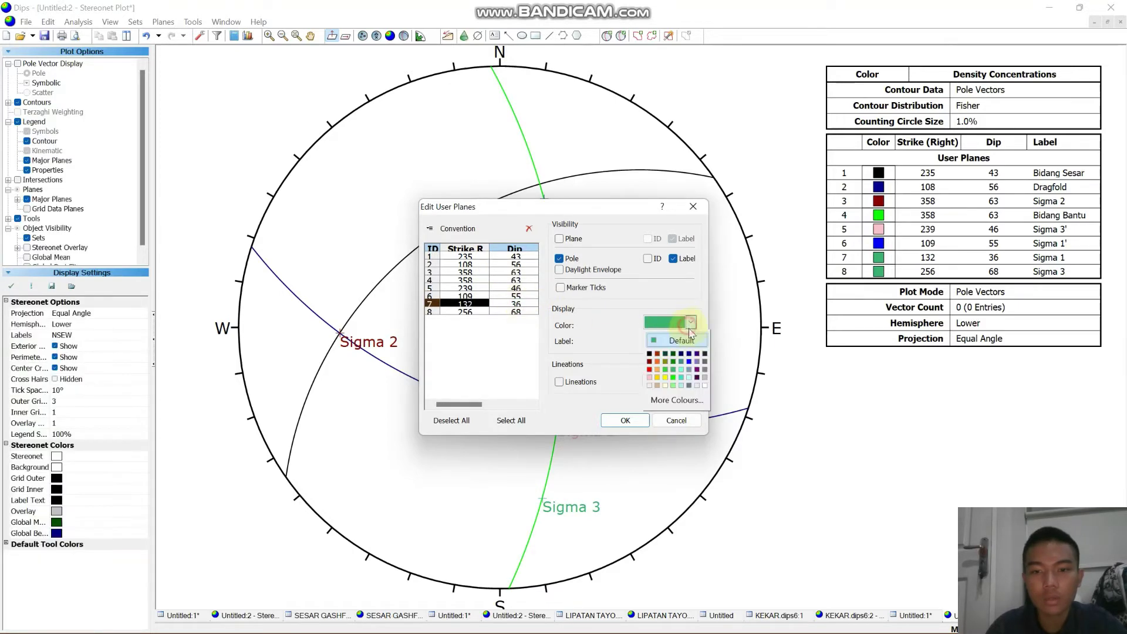
pyautogui.click(698, 372)
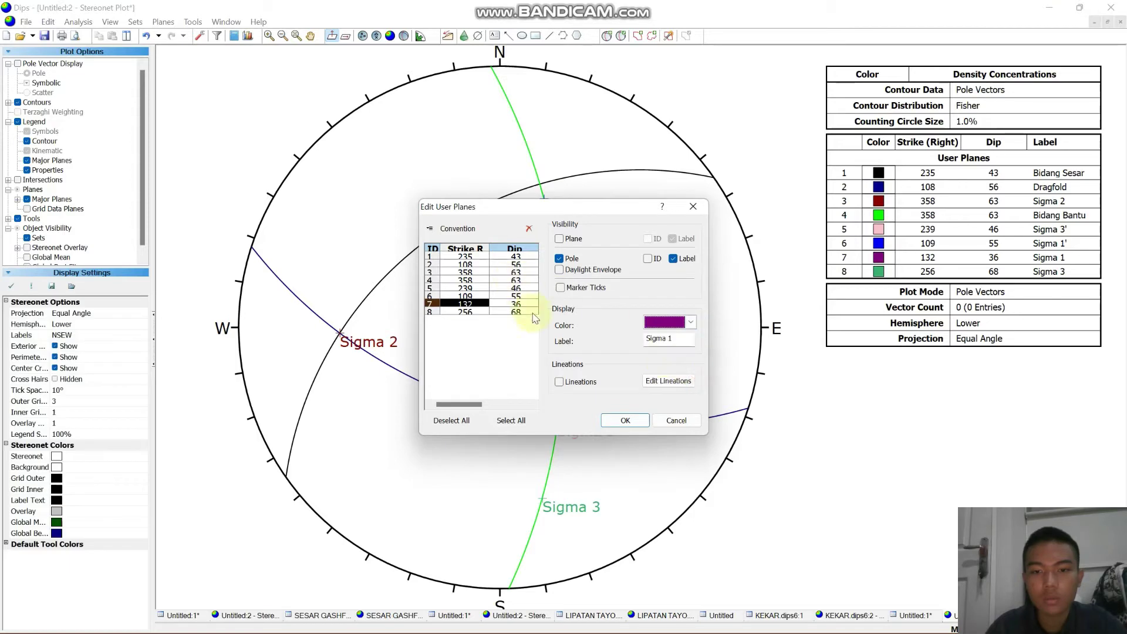
# - Set the Sigma 3 pole's colour to blue-gray and apply the user plane edits
pyautogui.click(528, 311)
pyautogui.click(691, 325)
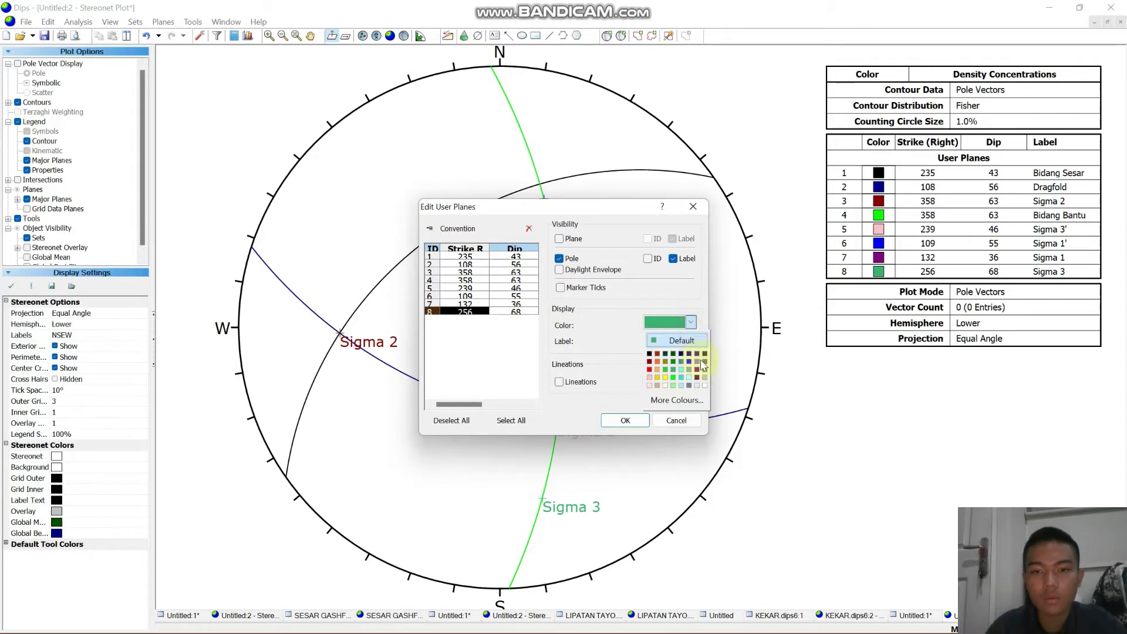
pyautogui.click(690, 385)
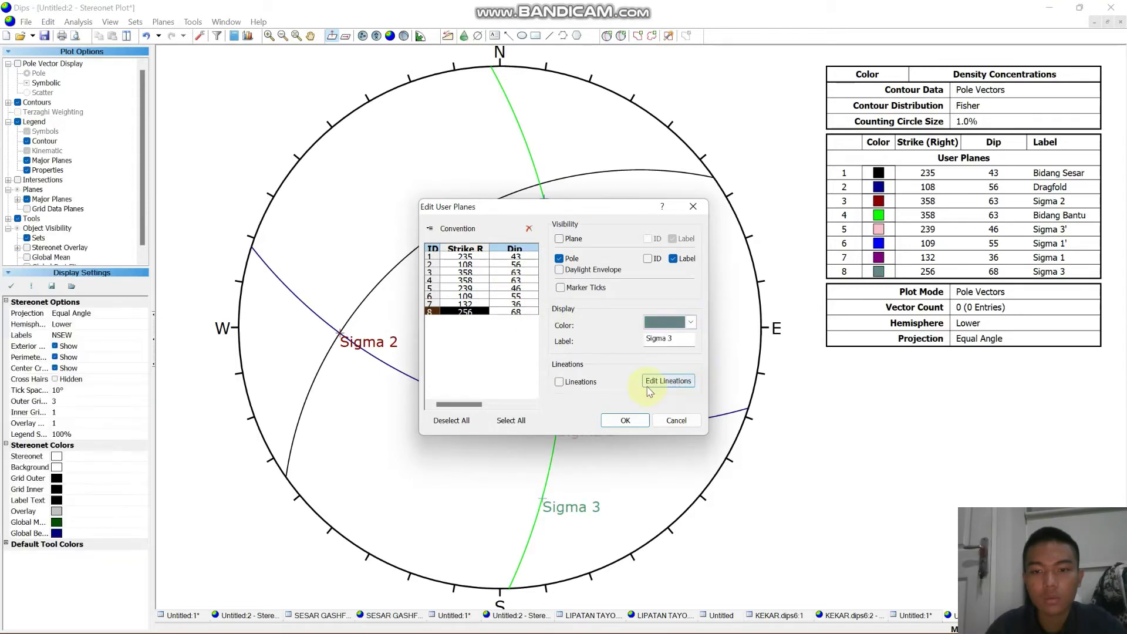
pyautogui.click(636, 418)
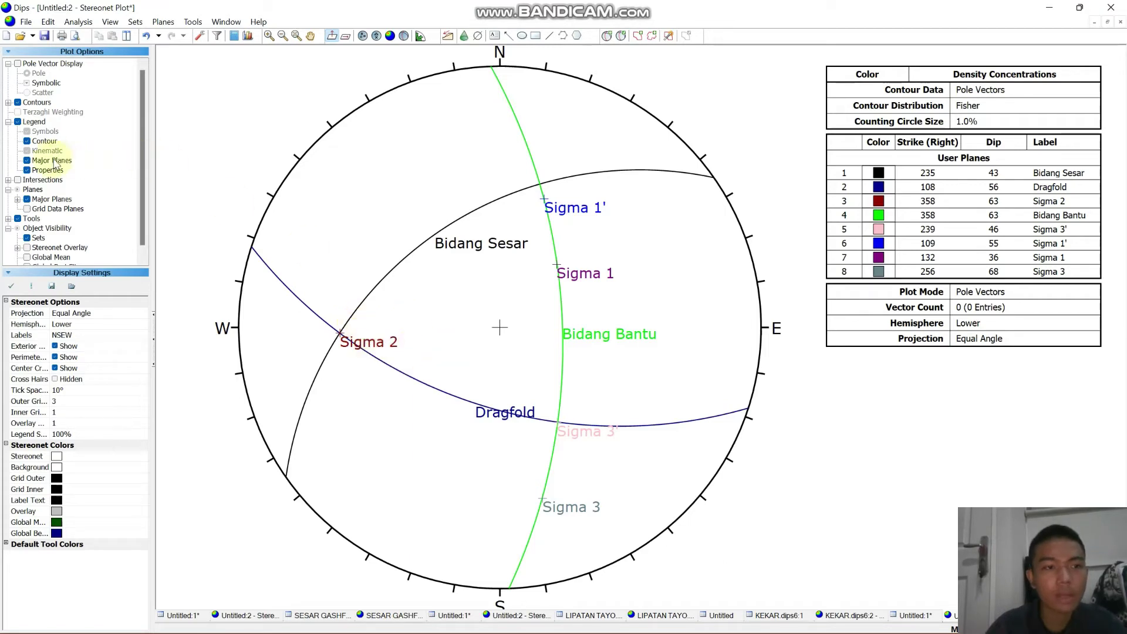
# - Turn on the stereonet overlay as an equatorial grid and switch the orientation convention to Trend/Plunge
pyautogui.click(28, 249)
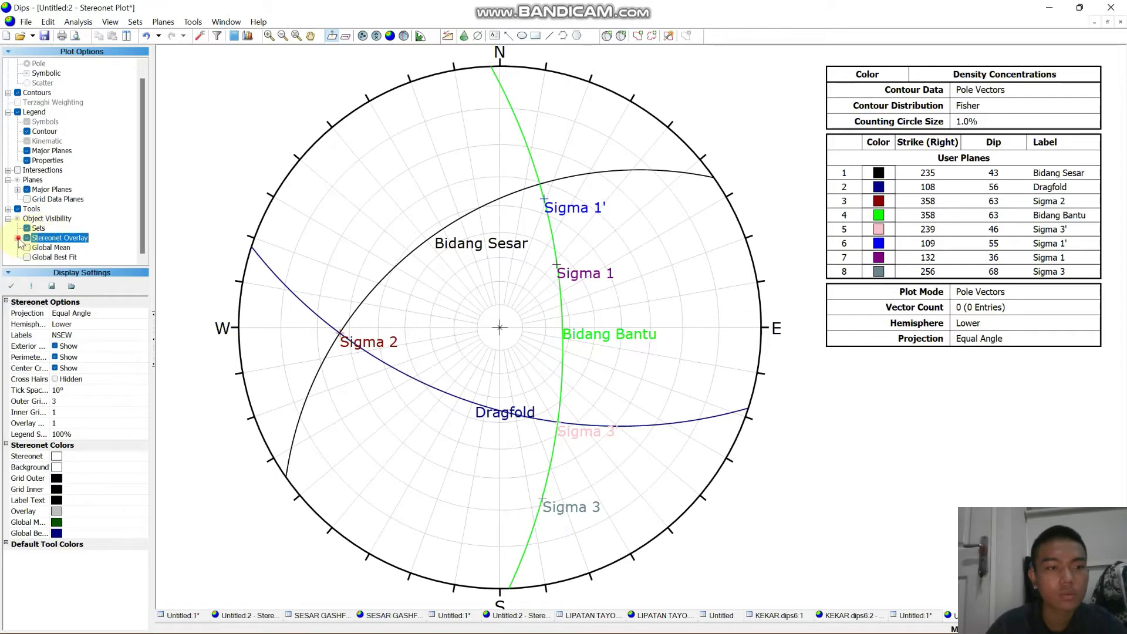
pyautogui.click(19, 238)
pyautogui.click(38, 248)
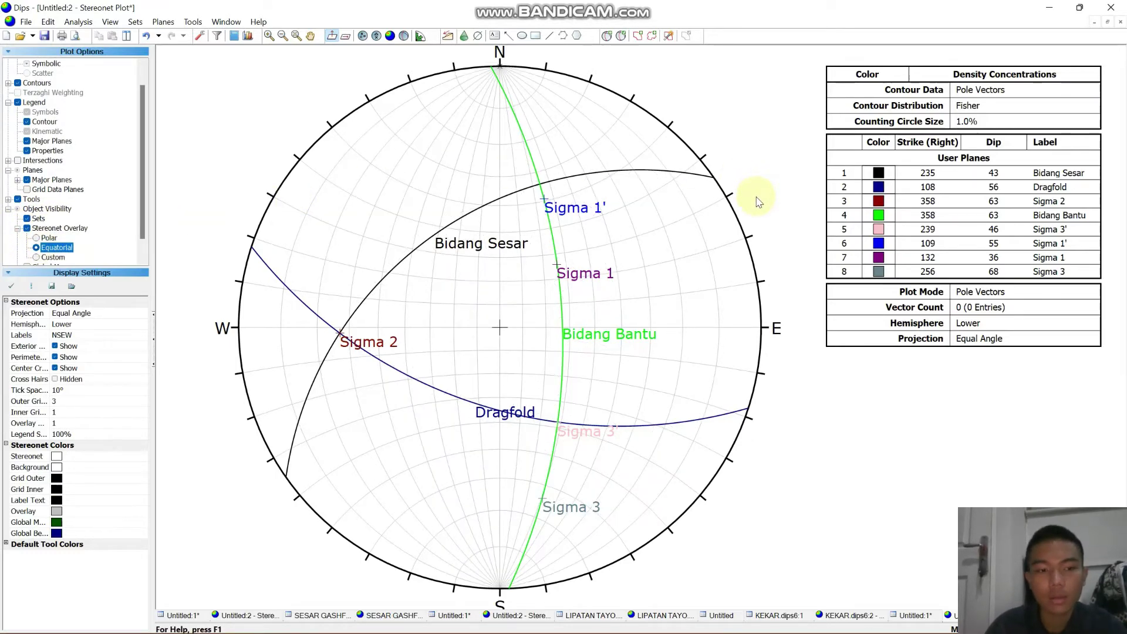
pyautogui.scroll(-1, 904, 329)
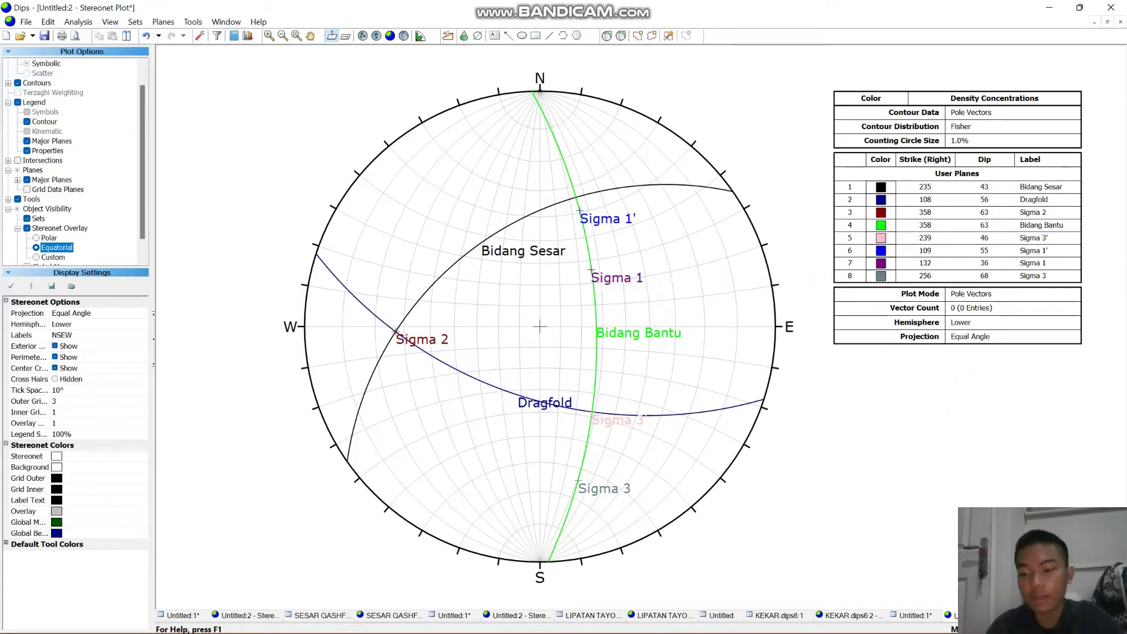
pyautogui.click(1045, 629)
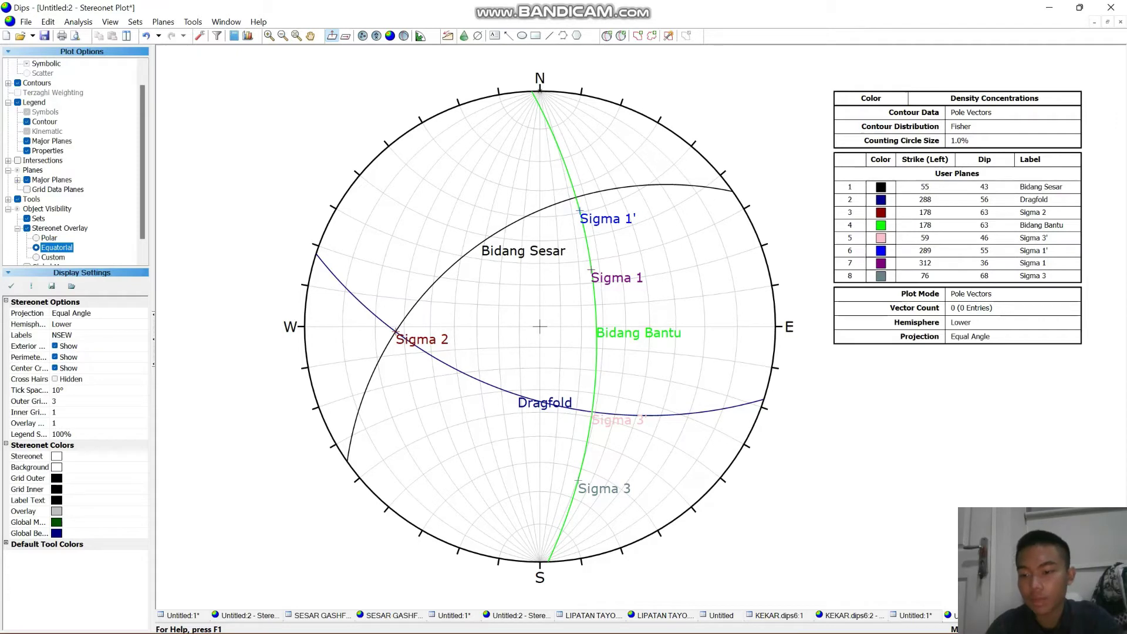
pyautogui.click(1045, 629)
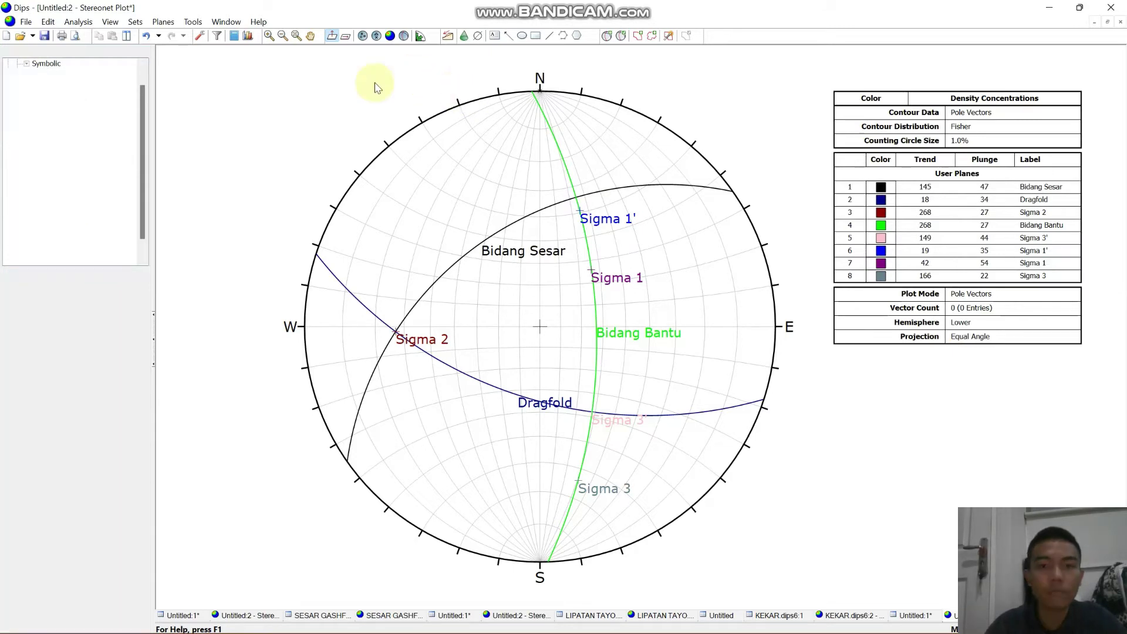
# - Save the project as a Dips file named SESAR DRAGFOLD in the Documents folder
pyautogui.click(26, 26)
pyautogui.click(560, 271)
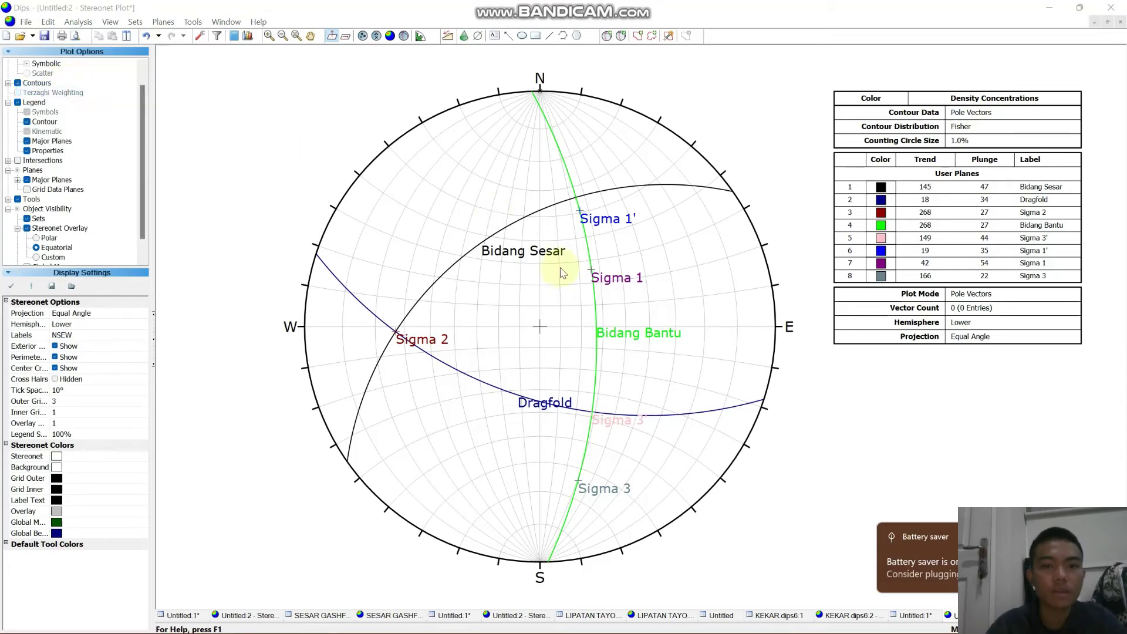
pyautogui.write('S')
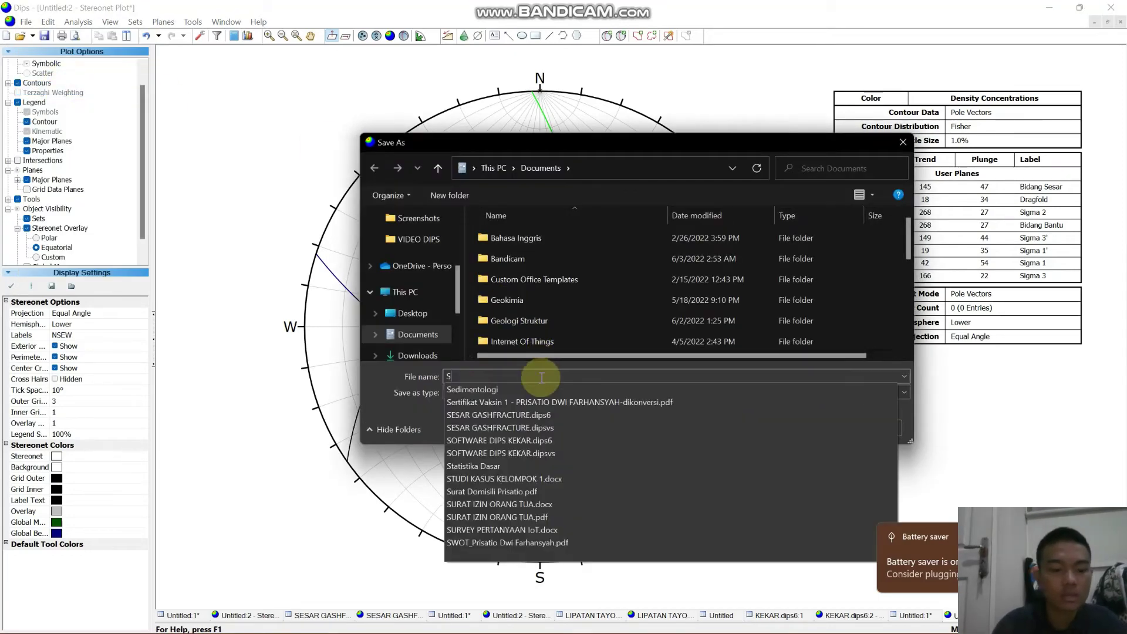
pyautogui.press('capslock')
pyautogui.write('ESAR DRA')
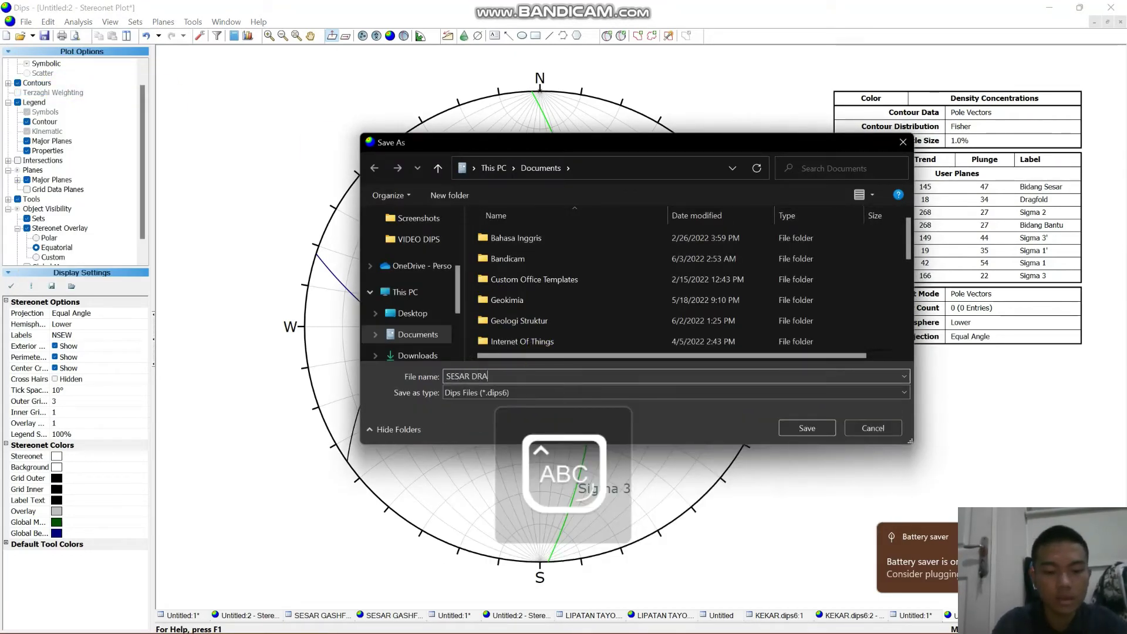
pyautogui.write('GFOLD')
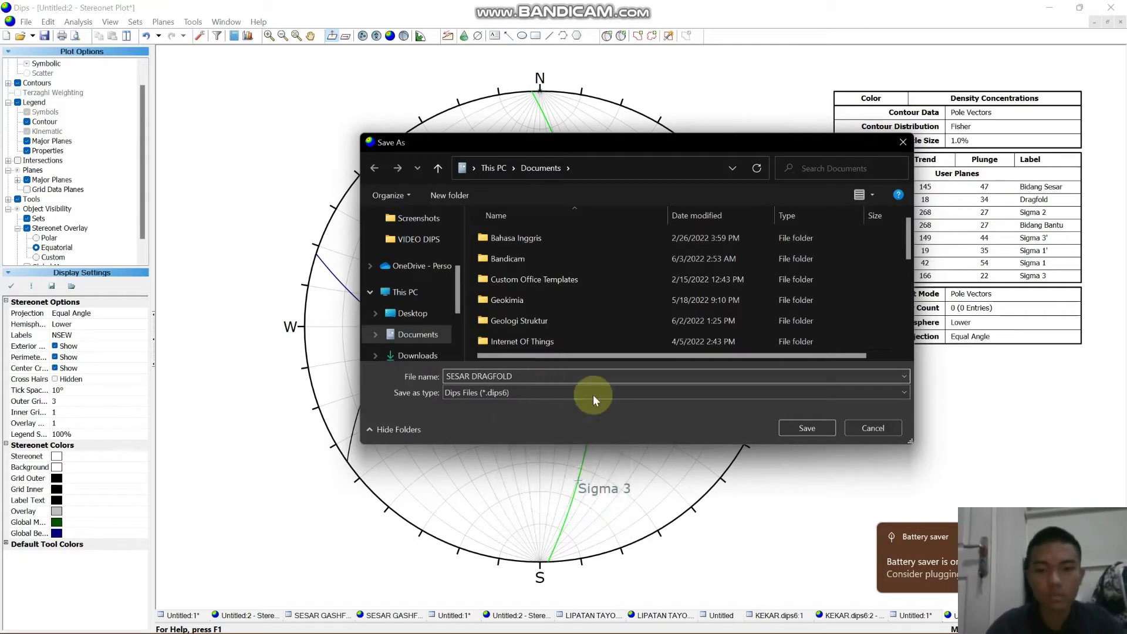
pyautogui.click(793, 431)
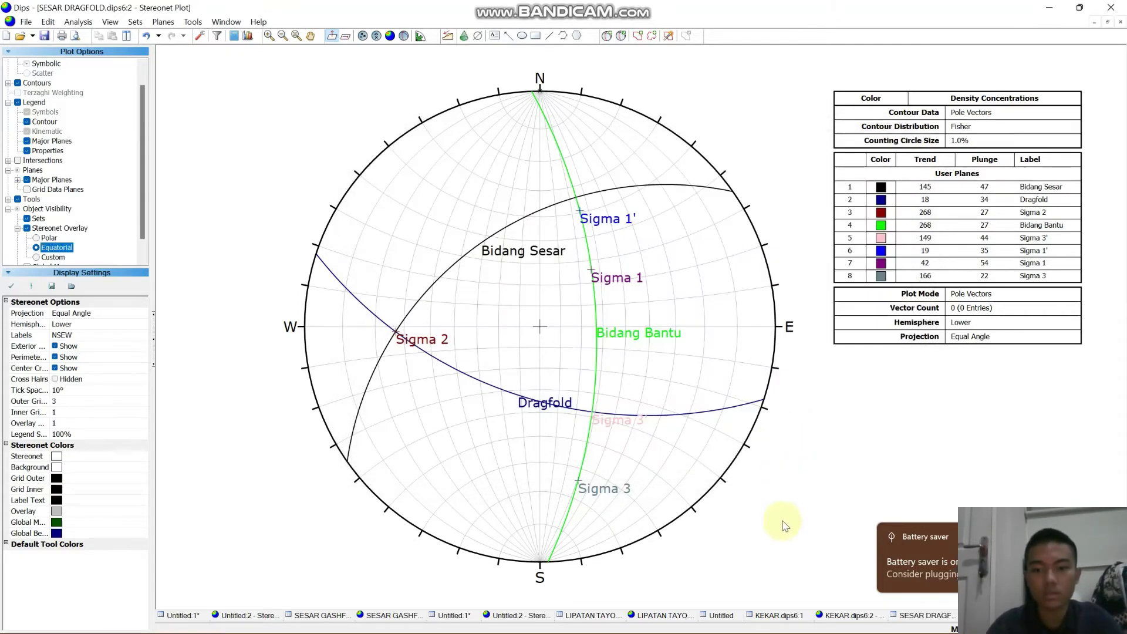
pyautogui.moveTo(812, 632)
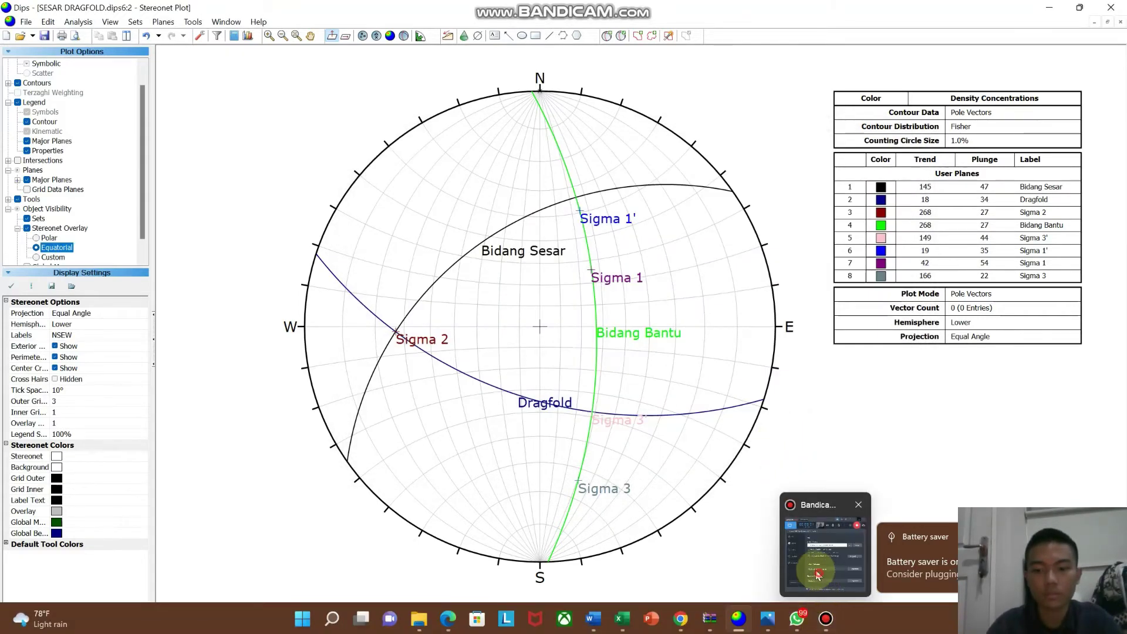
pyautogui.click(827, 622)
pyautogui.click(733, 140)
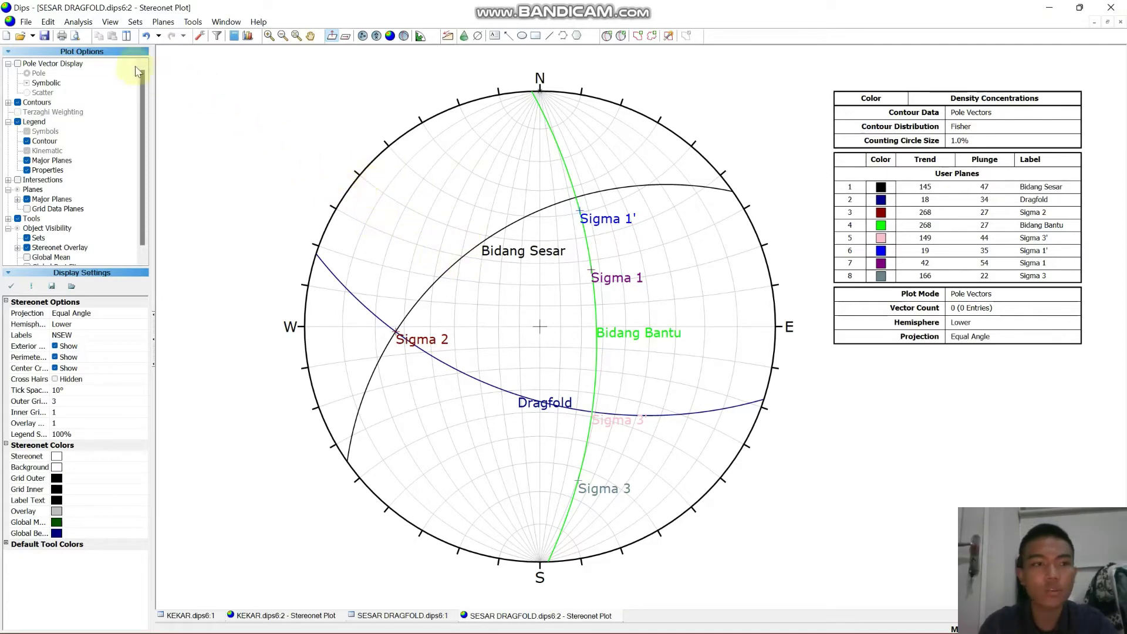
# - Create a new document and set its global orientation format to Strike (Right) / Dip
pyautogui.click(6, 36)
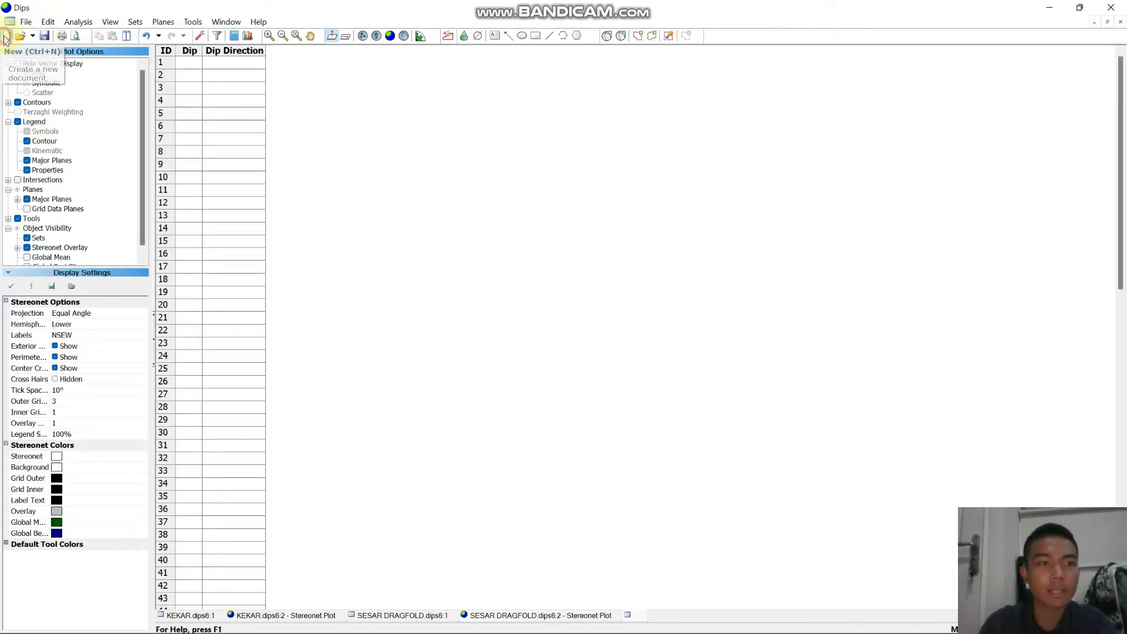
pyautogui.click(193, 39)
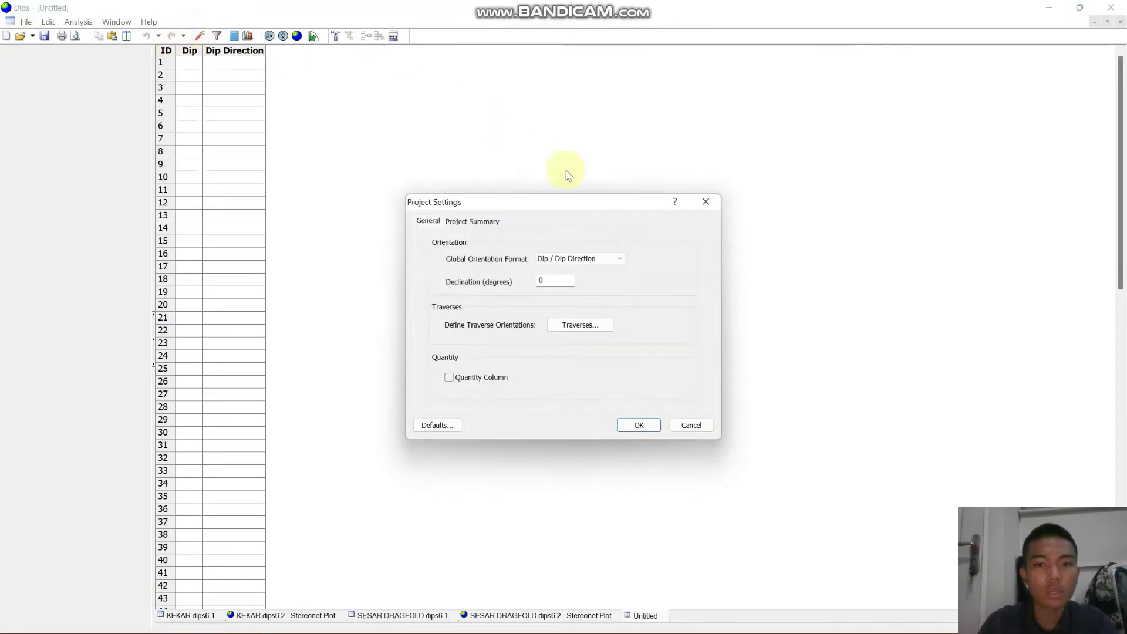
pyautogui.click(600, 259)
pyautogui.click(600, 277)
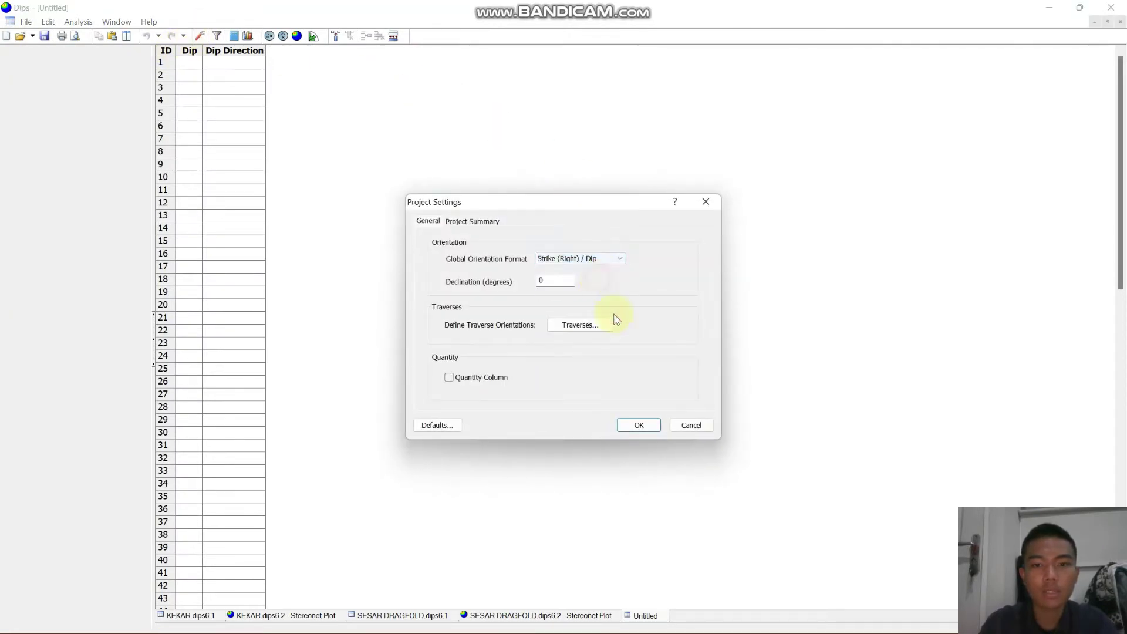
pyautogui.click(643, 425)
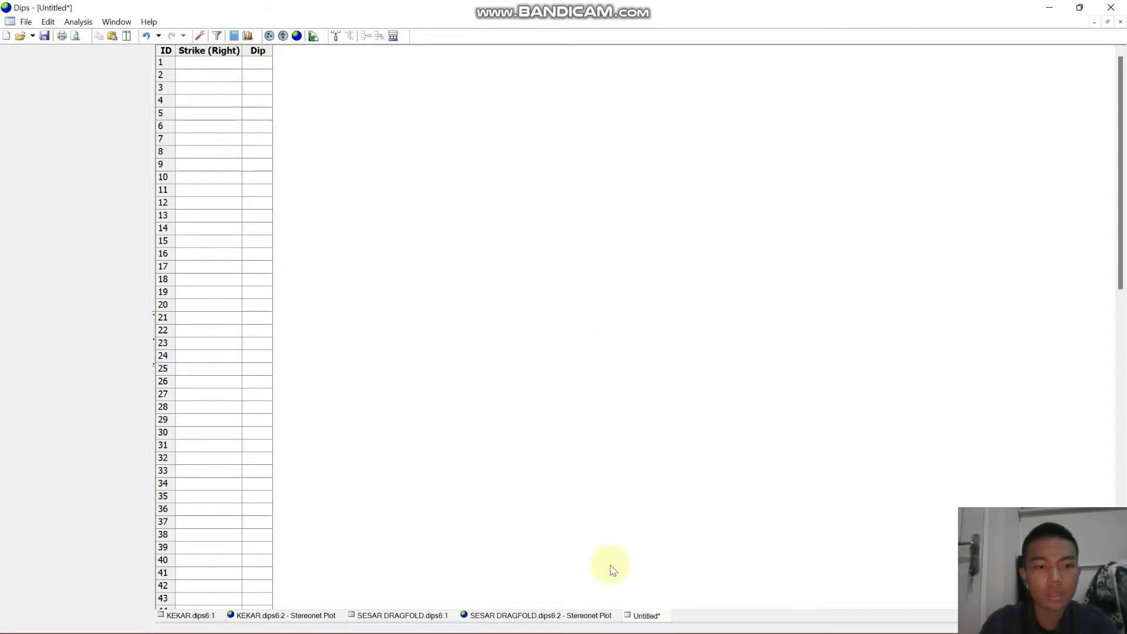
# - Open a stereonet plot for the new document and place a first user plane labelled Bidang Sesar
pyautogui.click(296, 36)
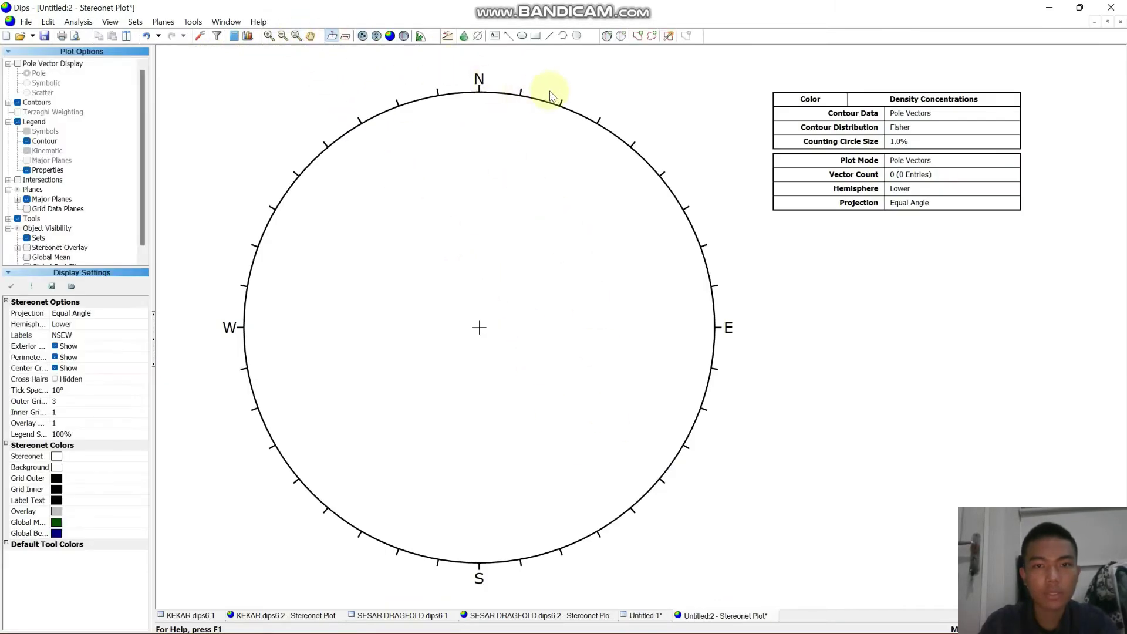
pyautogui.click(608, 36)
pyautogui.click(527, 202)
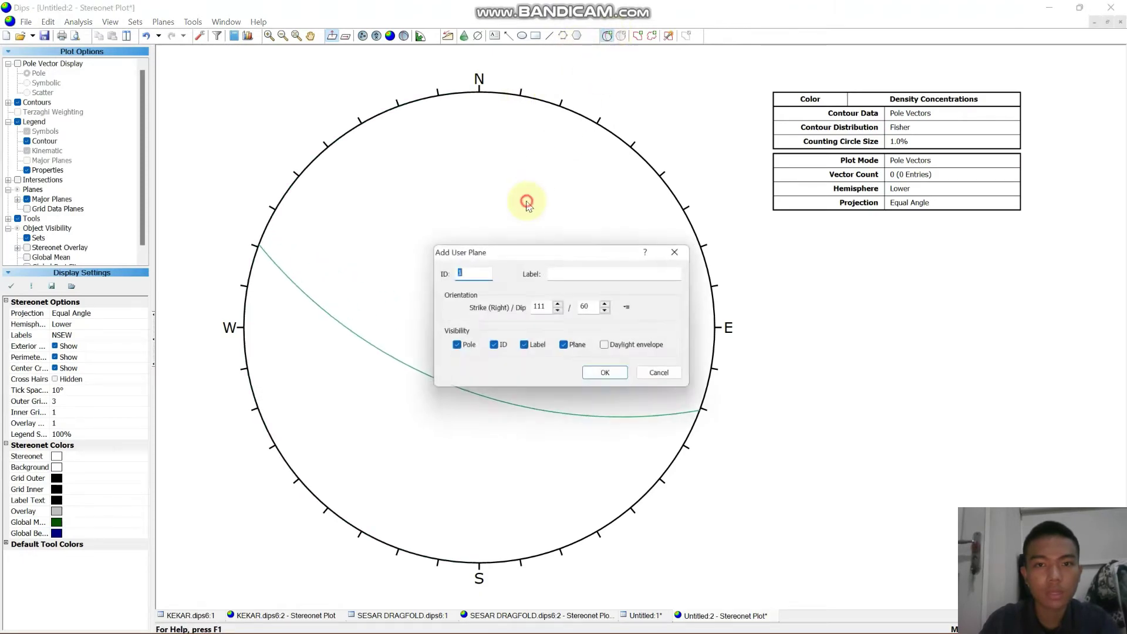
pyautogui.click(599, 277)
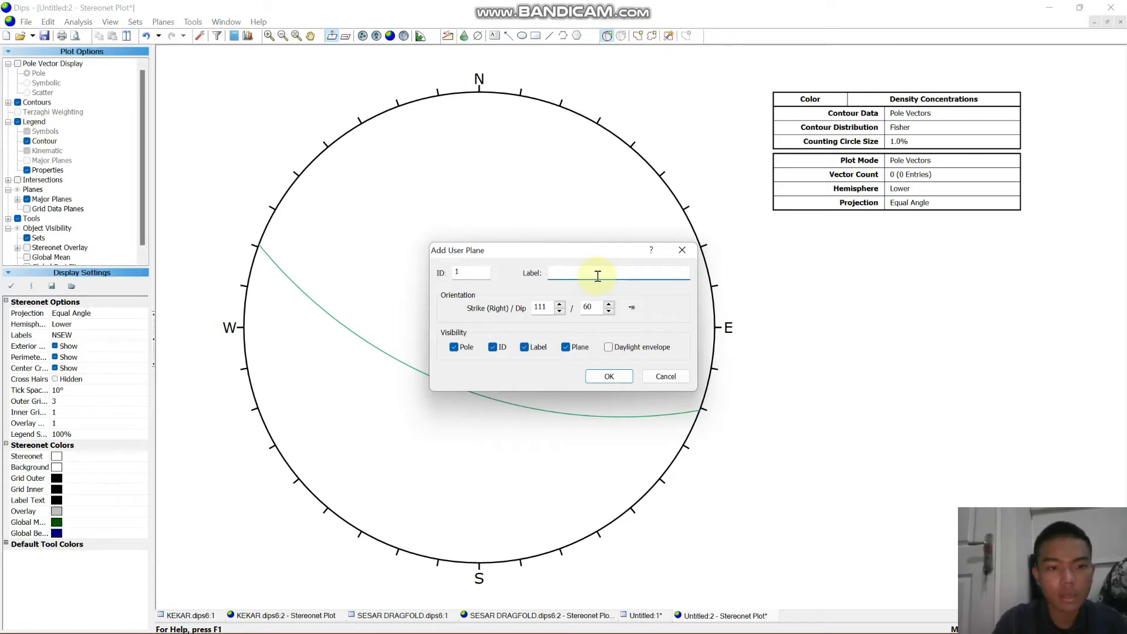
pyautogui.write('dang Sesar')
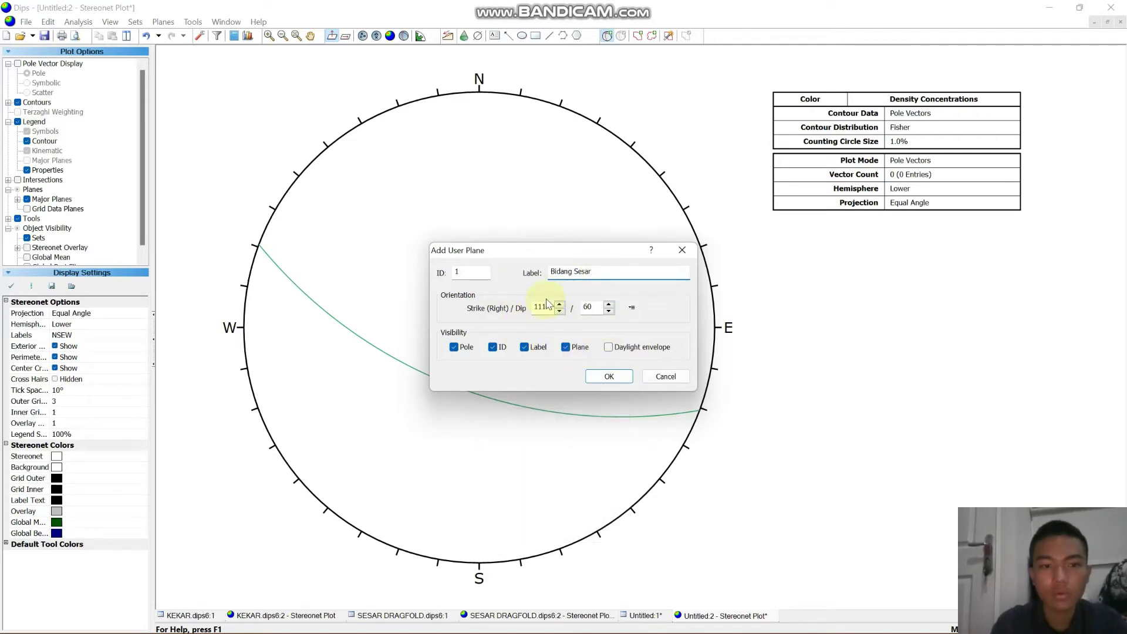
# - Look up the first Bidang sesar reading in Excel, then in Dips add the plane with strike 145, dip 43 and its pole and ID hidden
pyautogui.click(611, 521)
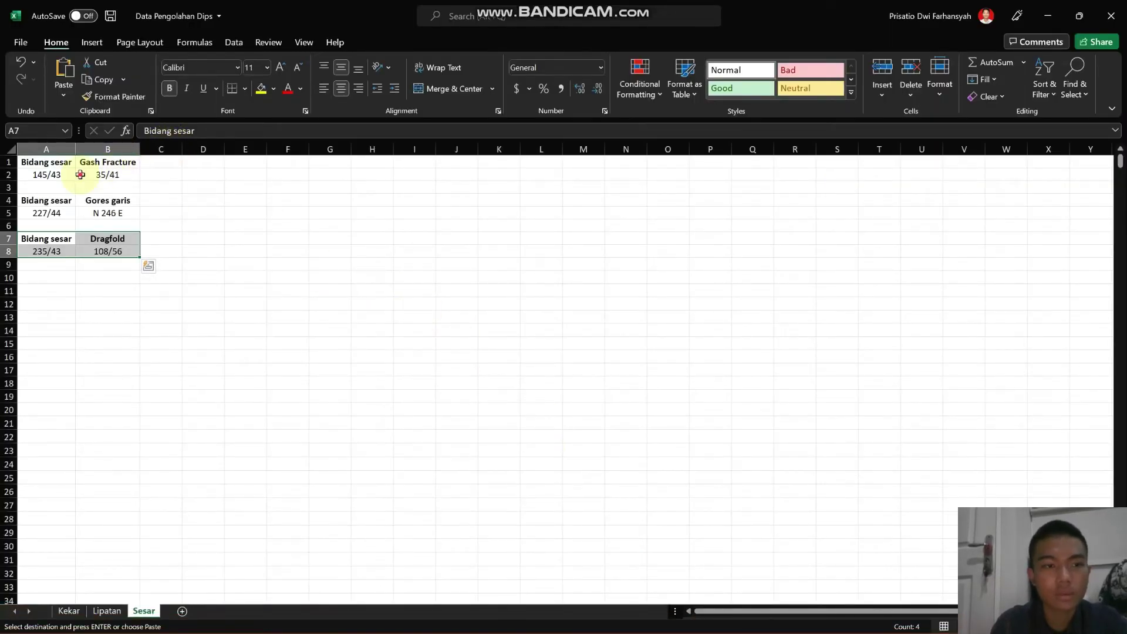
pyautogui.moveTo(86, 179)
pyautogui.mouseDown()
pyautogui.moveTo(35, 156)
pyautogui.moveTo(100, 172)
pyautogui.mouseUp()
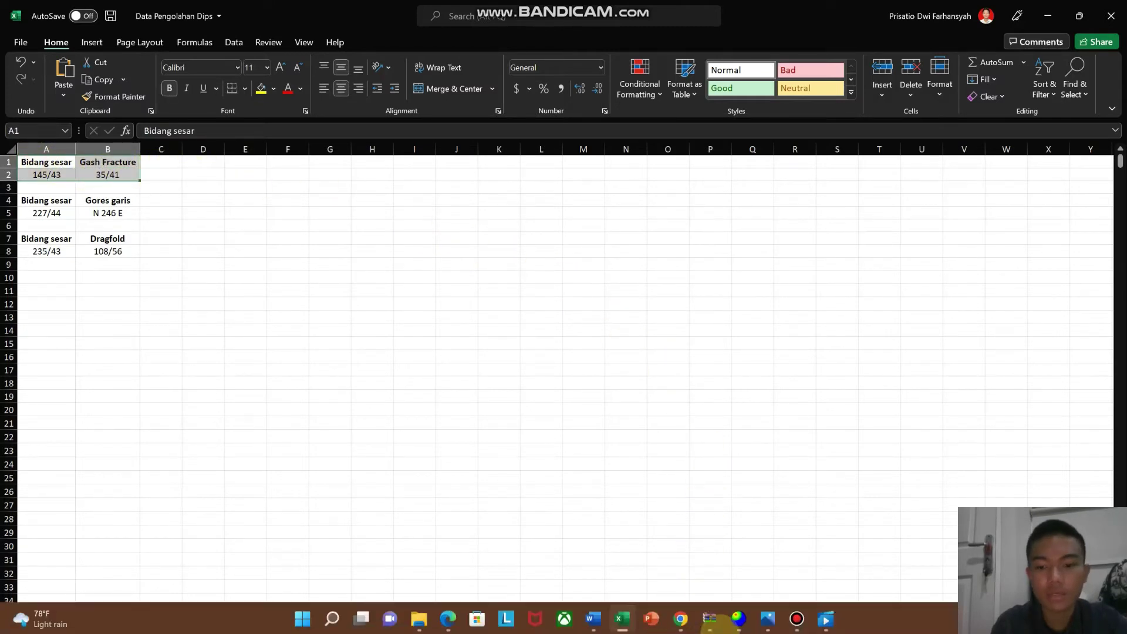
pyautogui.moveTo(741, 620)
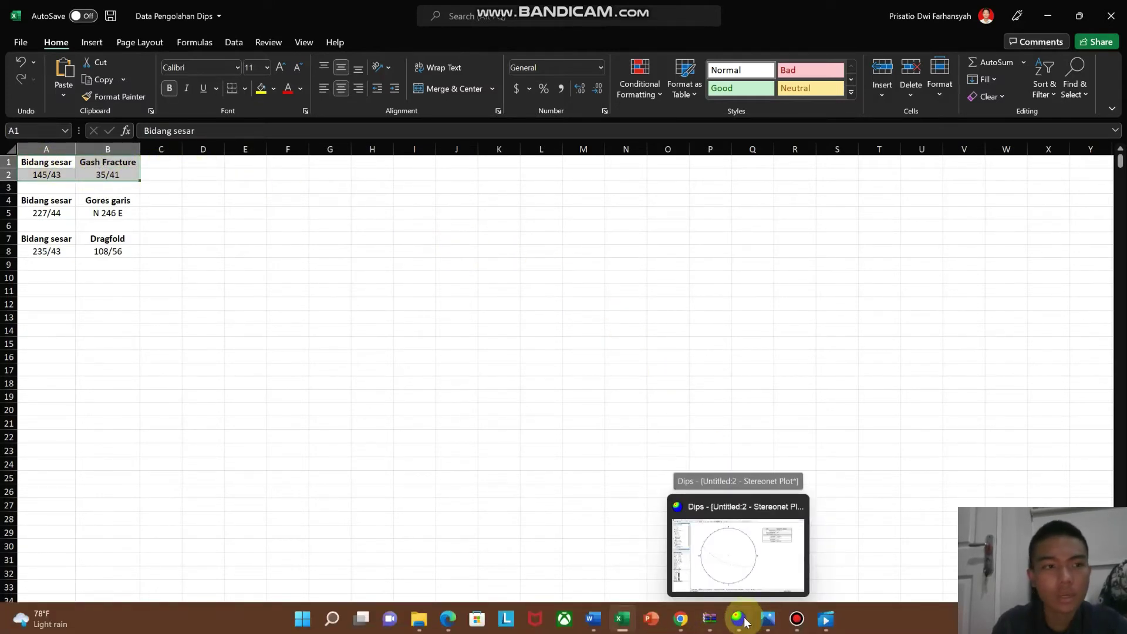
pyautogui.click(737, 563)
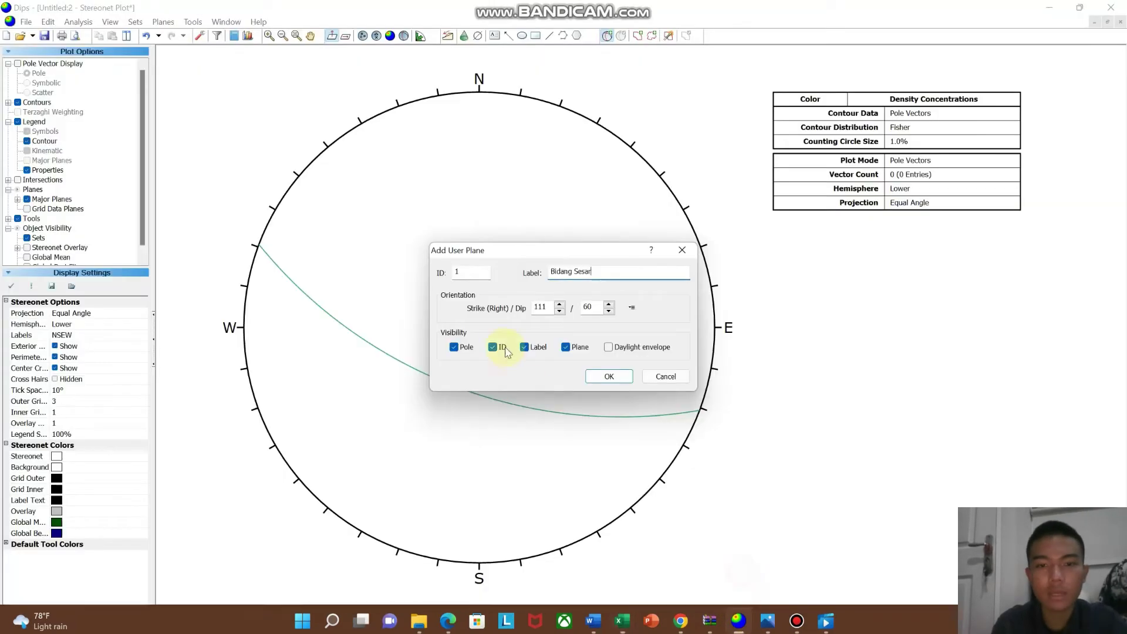
pyautogui.click(550, 303)
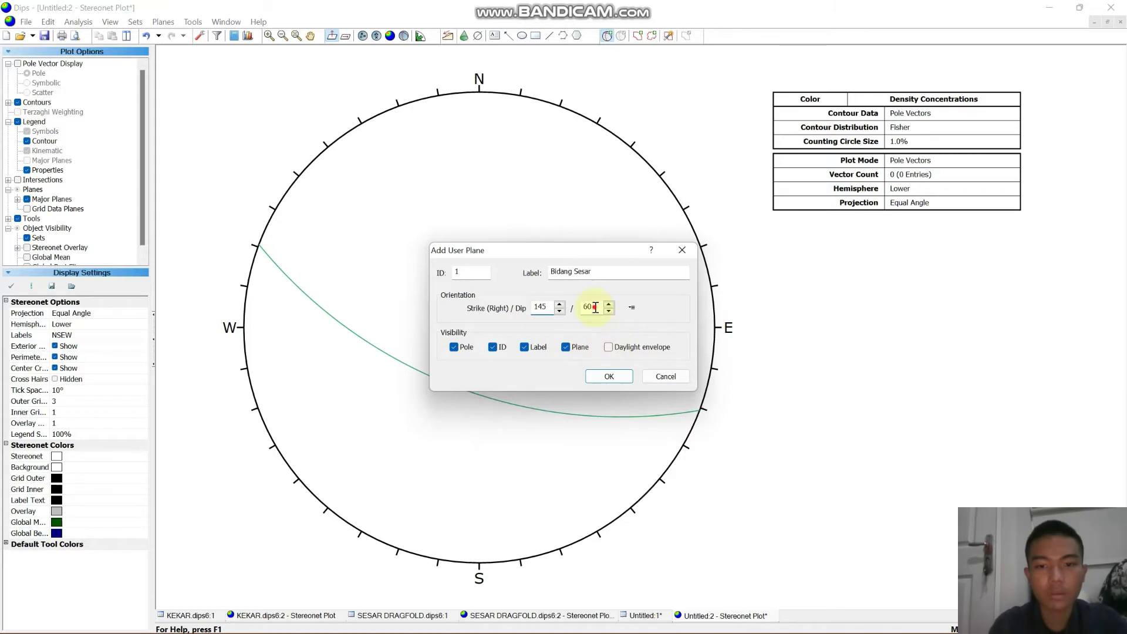
pyautogui.write('3')
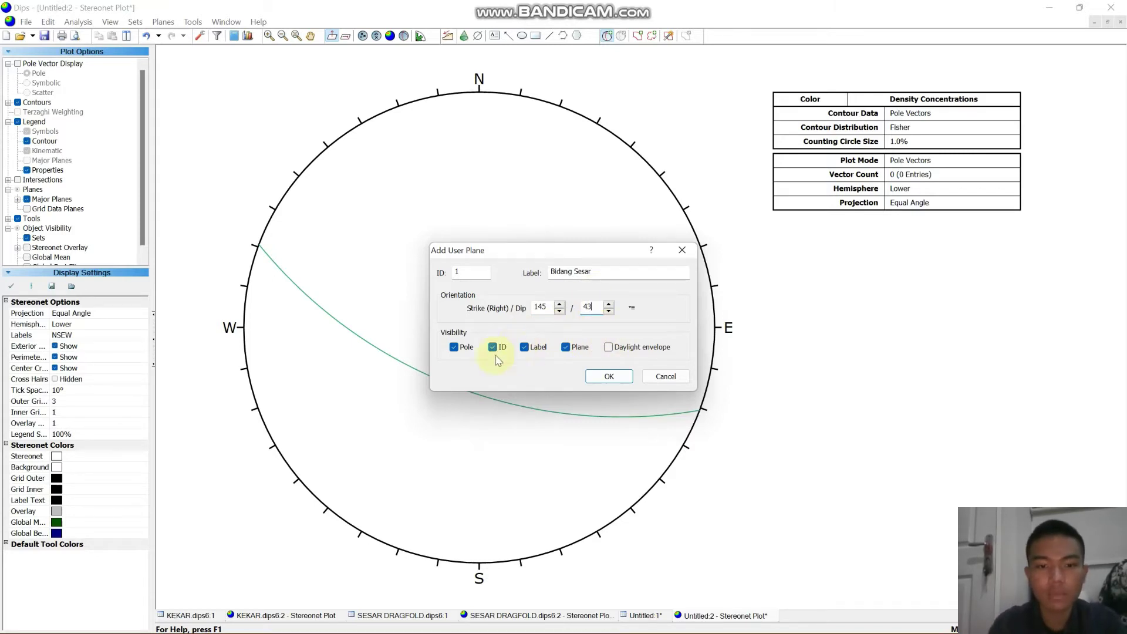
pyautogui.click(454, 347)
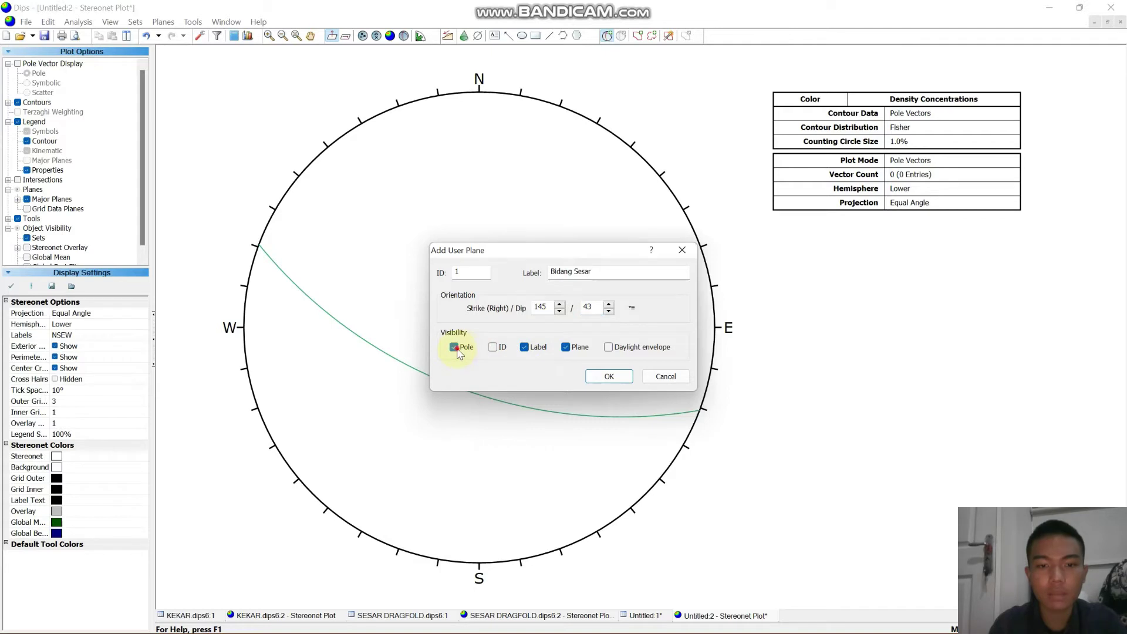
pyautogui.click(605, 381)
# - Place a second user plane on the stereonet and label it GashFracture
pyautogui.click(609, 36)
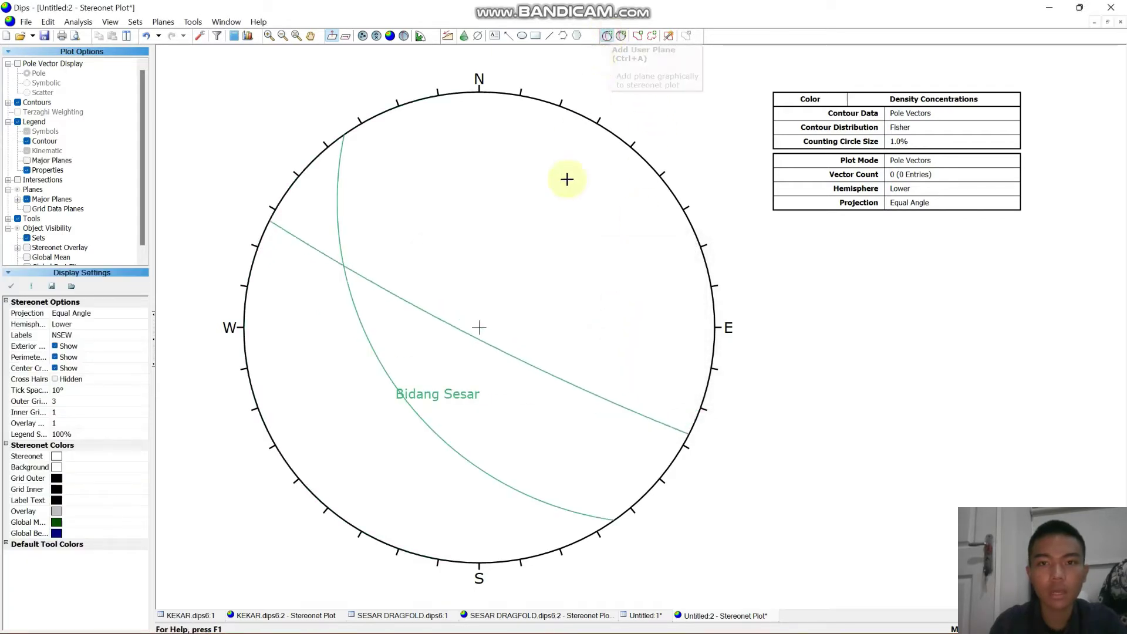
pyautogui.click(559, 204)
pyautogui.click(591, 271)
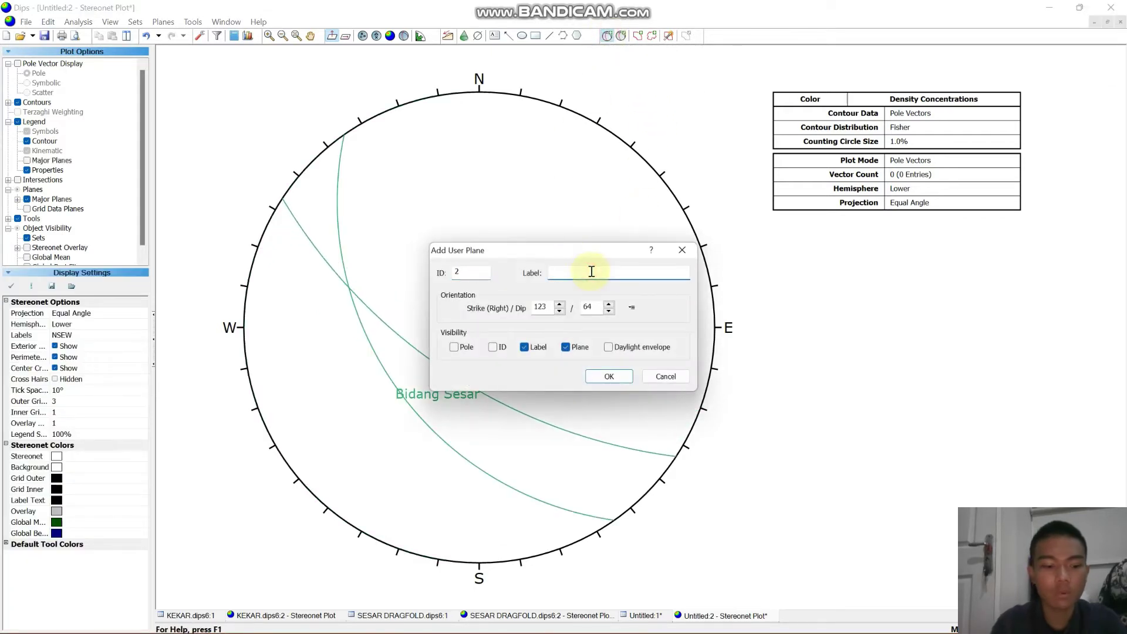
pyautogui.press('capslock')
pyautogui.write('Gash')
pyautogui.press('capslock')
pyautogui.write('F')
pyautogui.press('capslock')
pyautogui.write('rac')
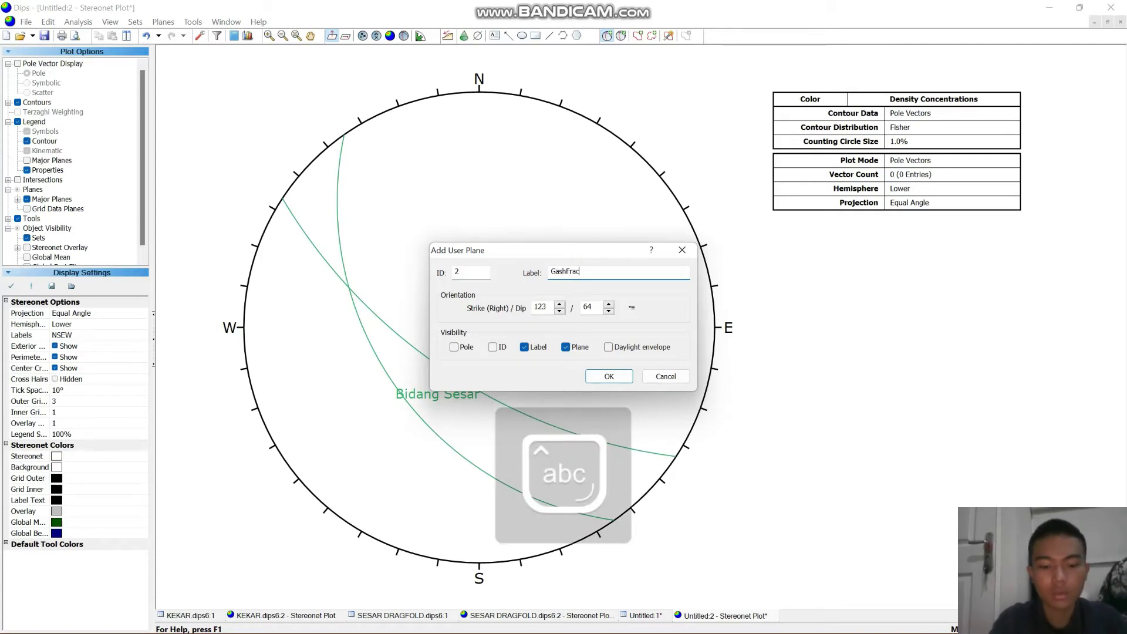
pyautogui.write('ture')
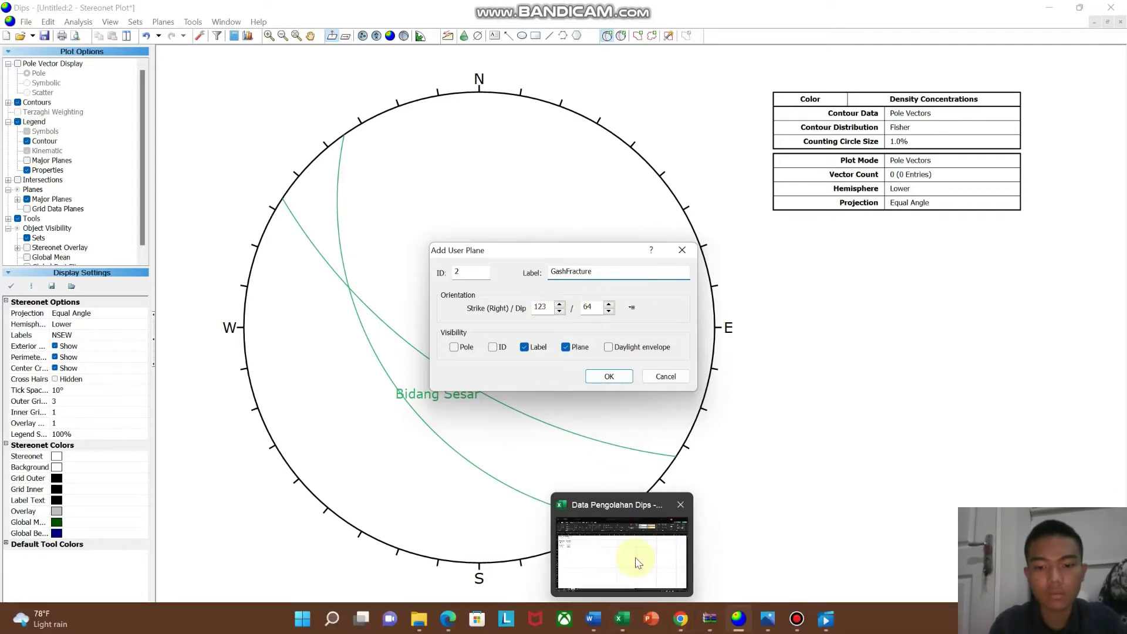
# - Check the Gash Fracture reading in the Excel workbook and add the GashFracture plane with strike 35 and dip 41
pyautogui.click(639, 562)
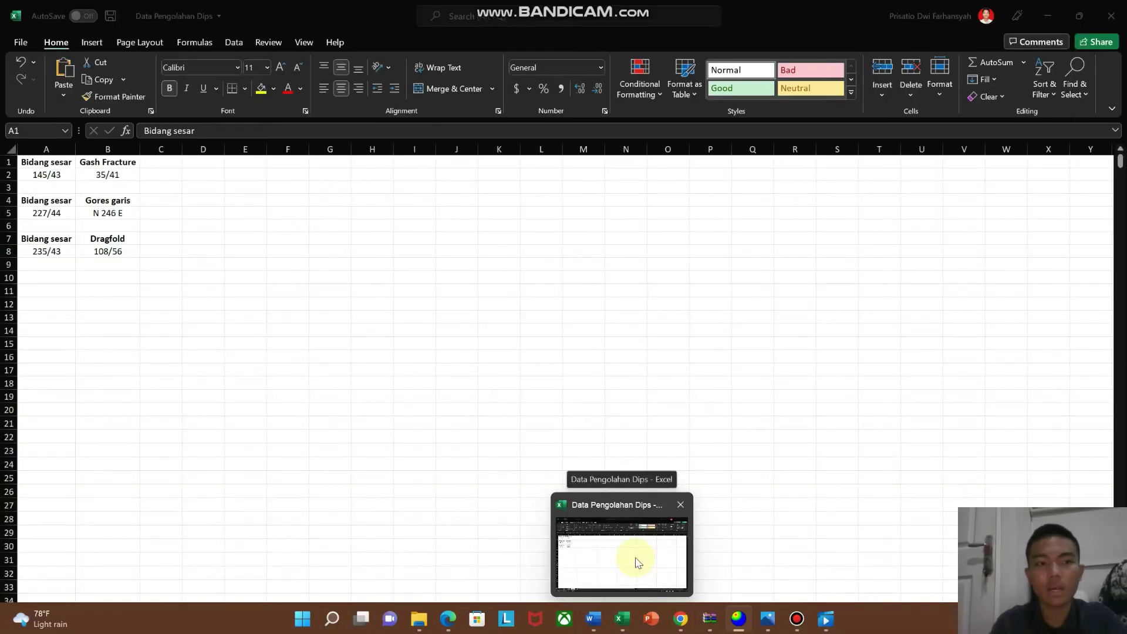
pyautogui.click(638, 562)
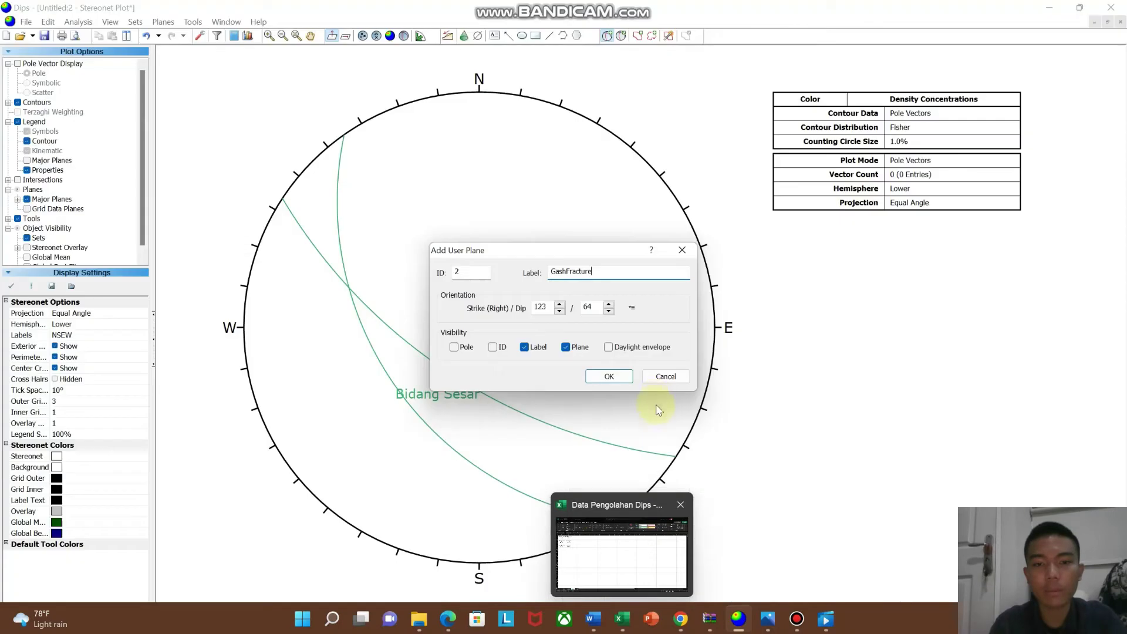
pyautogui.click(593, 310)
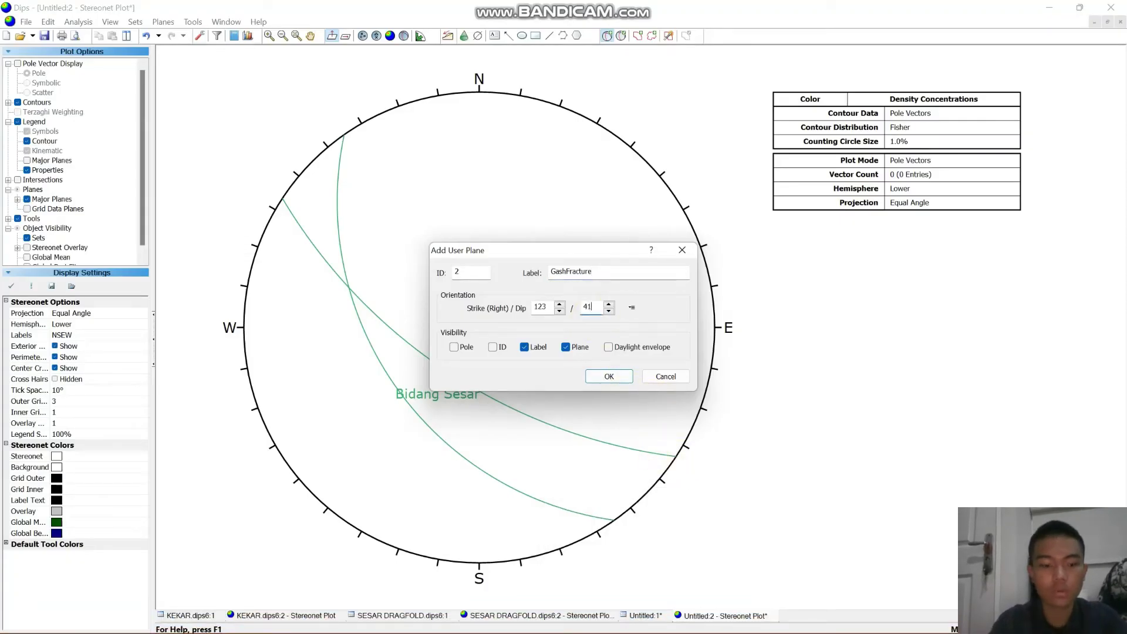
pyautogui.click(612, 376)
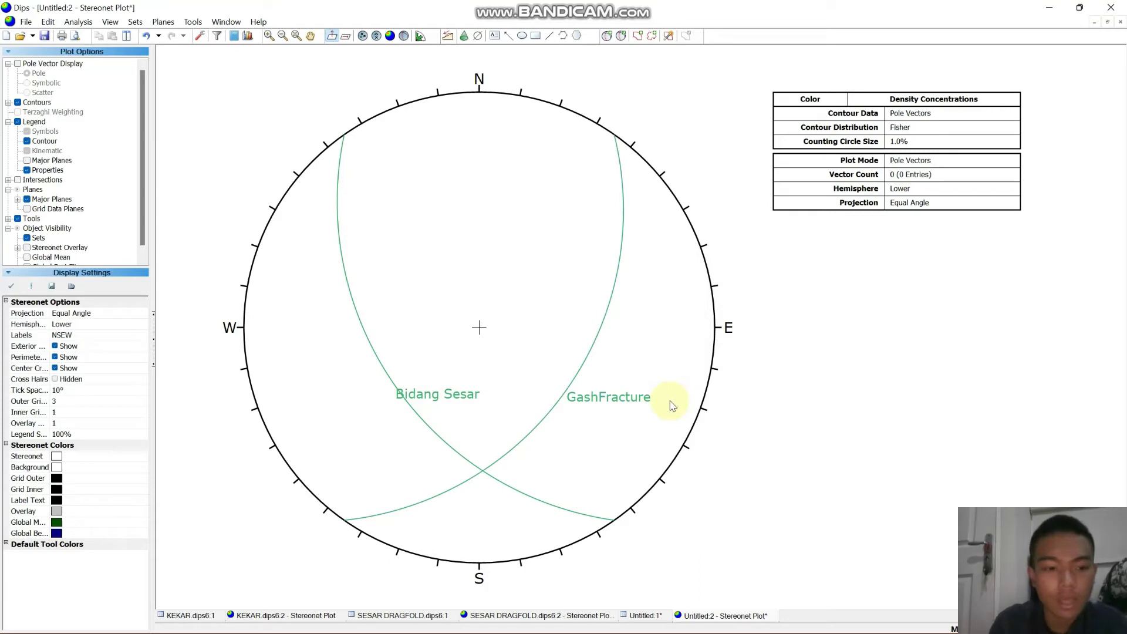
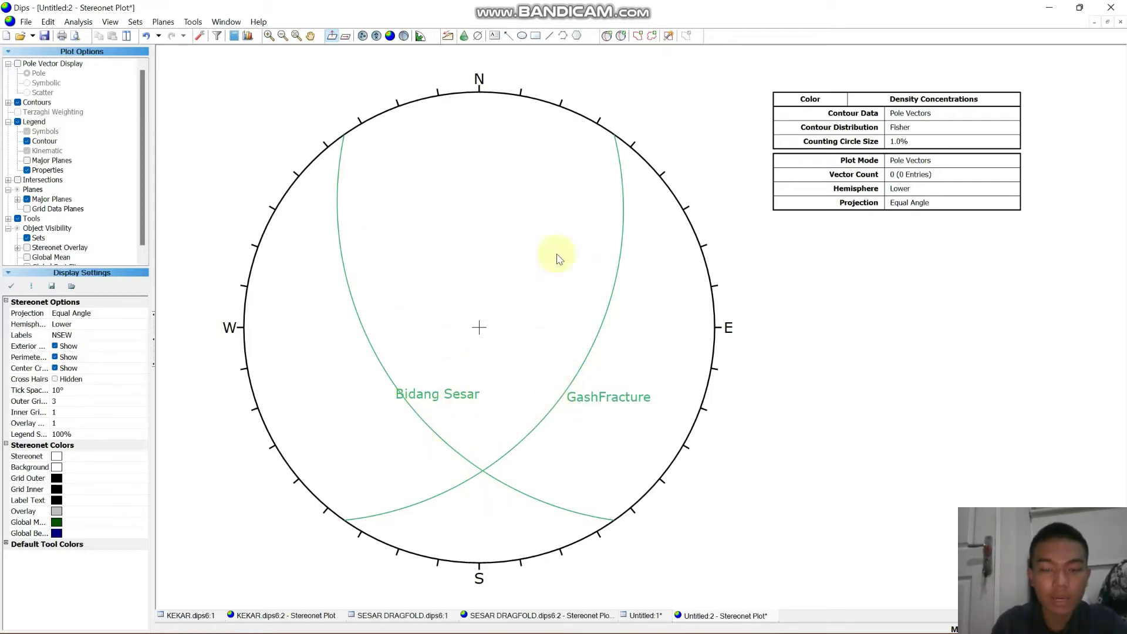
# - Place a third user plane's pole at the intersection of Bidang Sesar and GashFracture, at 268/63, and label it Sigma 2
pyautogui.click(606, 37)
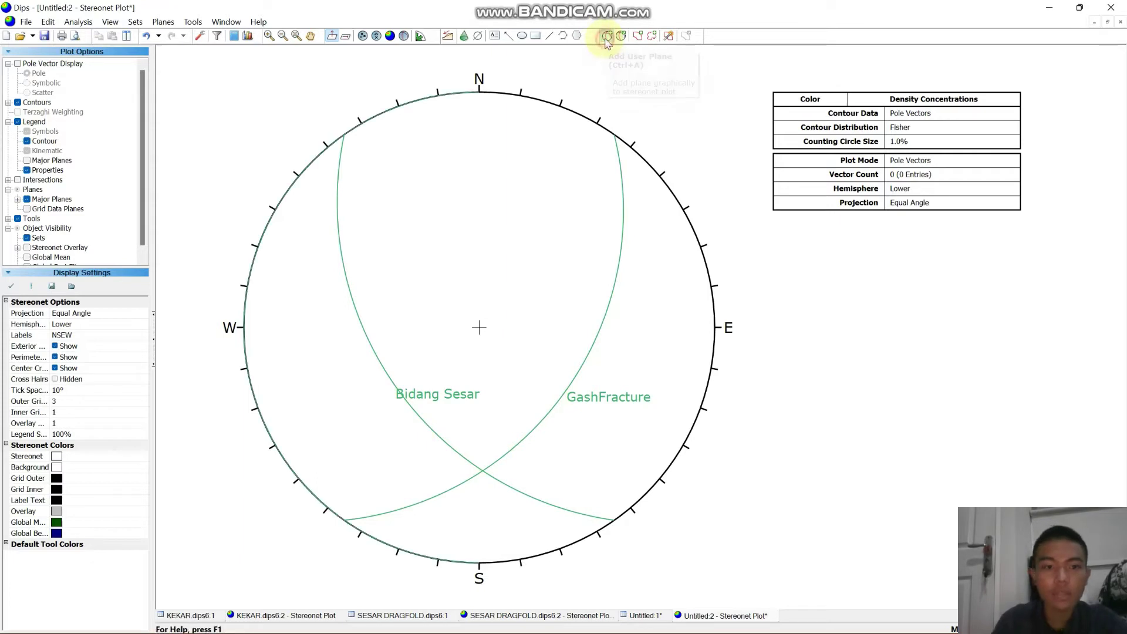
pyautogui.scroll(2, 521, 466)
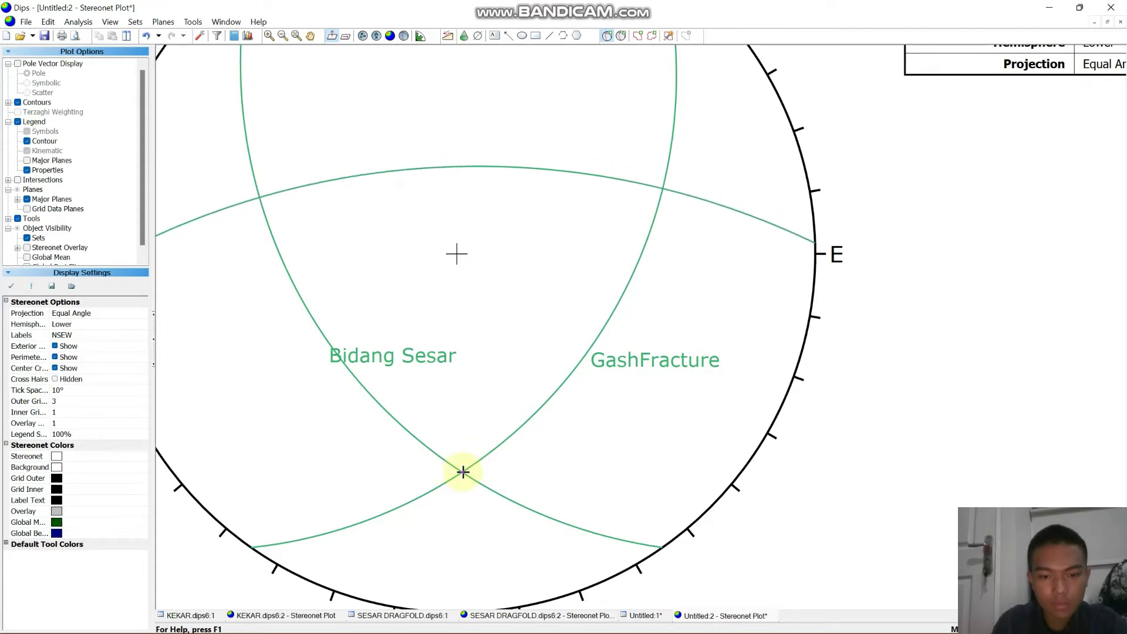
pyautogui.scroll(2, 462, 473)
pyautogui.scroll(1, 461, 472)
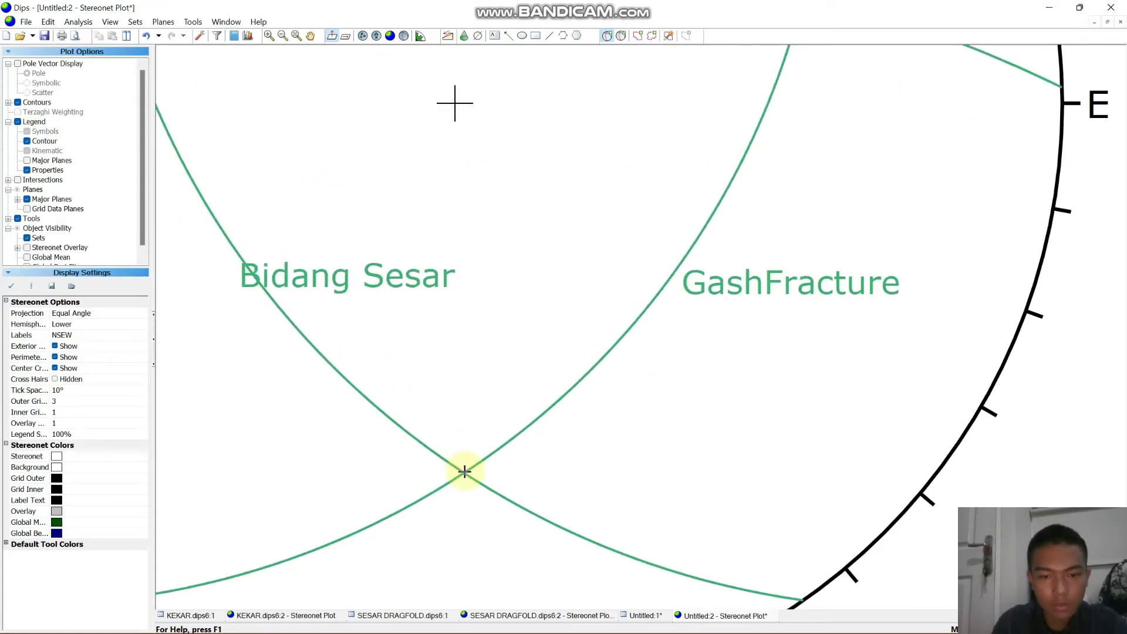
pyautogui.click(464, 473)
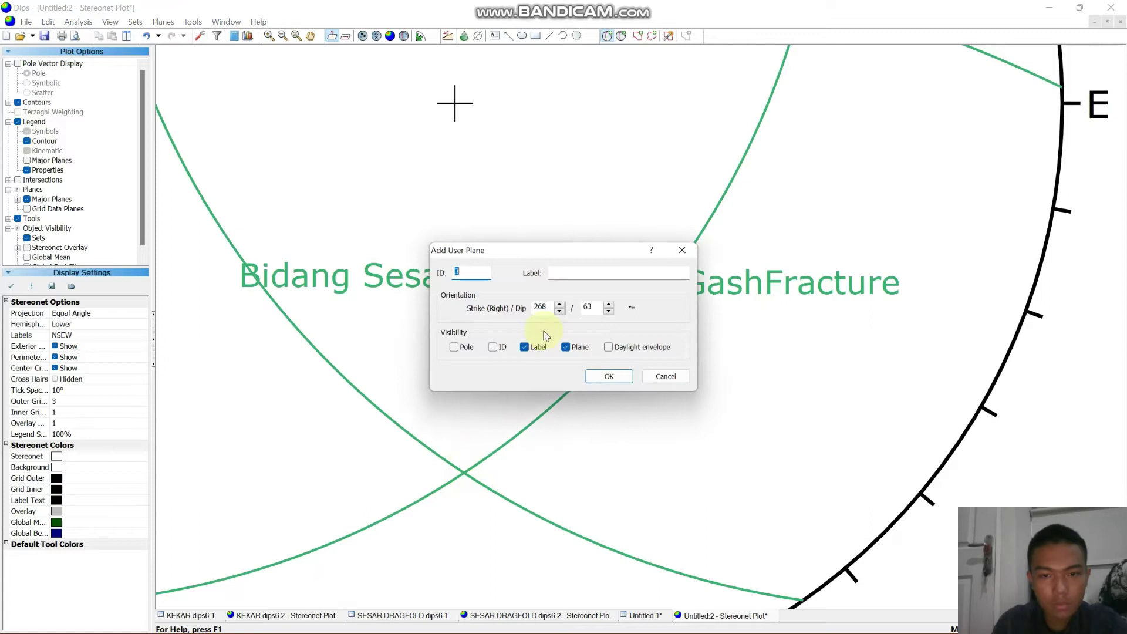
pyautogui.click(591, 275)
pyautogui.write('S')
pyautogui.press('capslock')
pyautogui.write('igma')
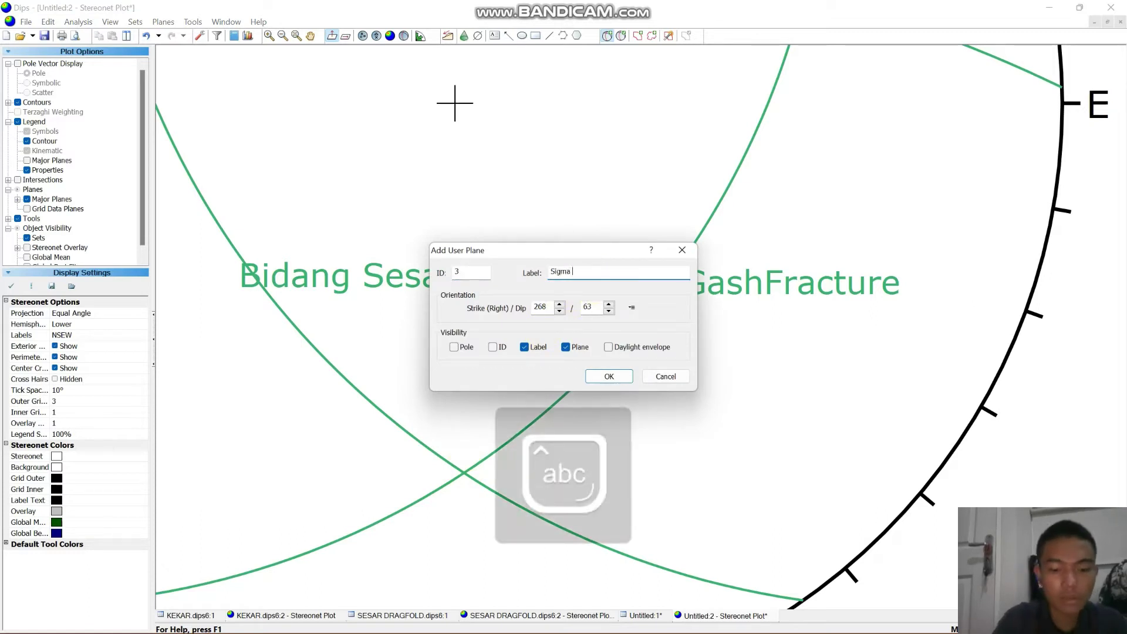
pyautogui.write(' 2')
# - Show the pole of Sigma 2, hide its plane and add it to the stereonet
pyautogui.click(458, 347)
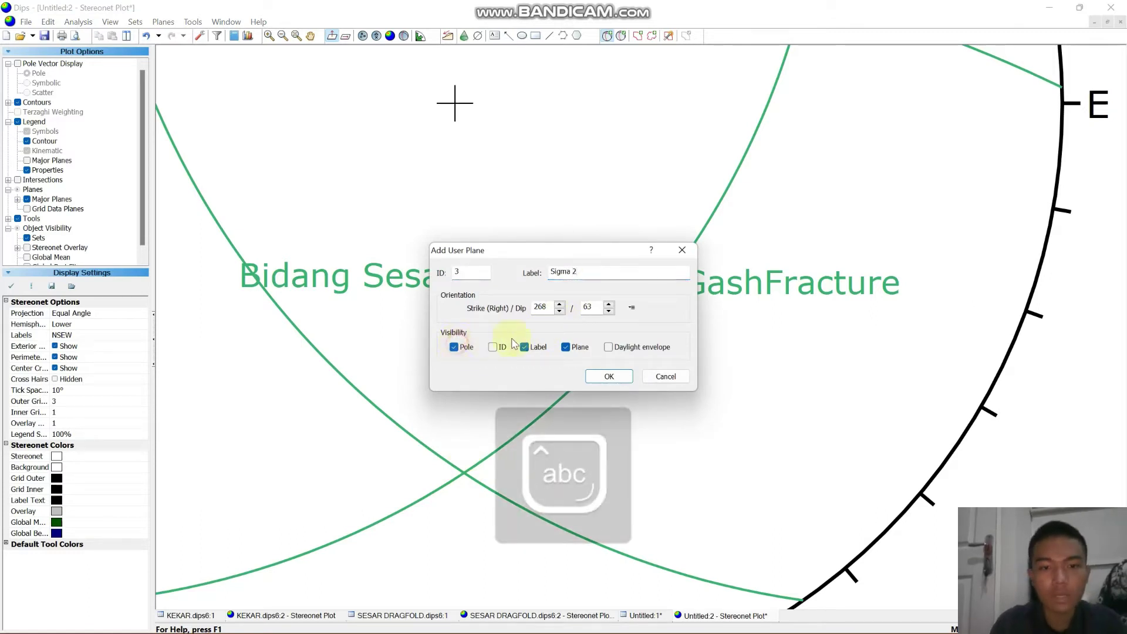
pyautogui.click(566, 347)
pyautogui.click(609, 376)
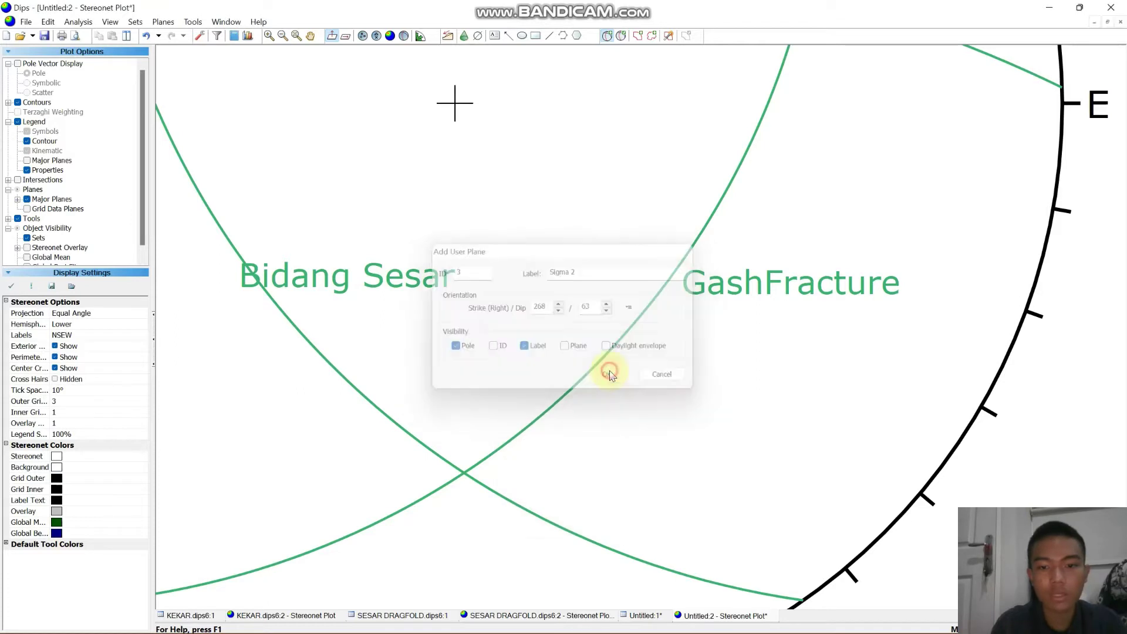
# - Place a fourth user plane with its pole on the Sigma 2 intersection, at 268/63, and label it Bidang Bantu
pyautogui.scroll(-4, 597, 360)
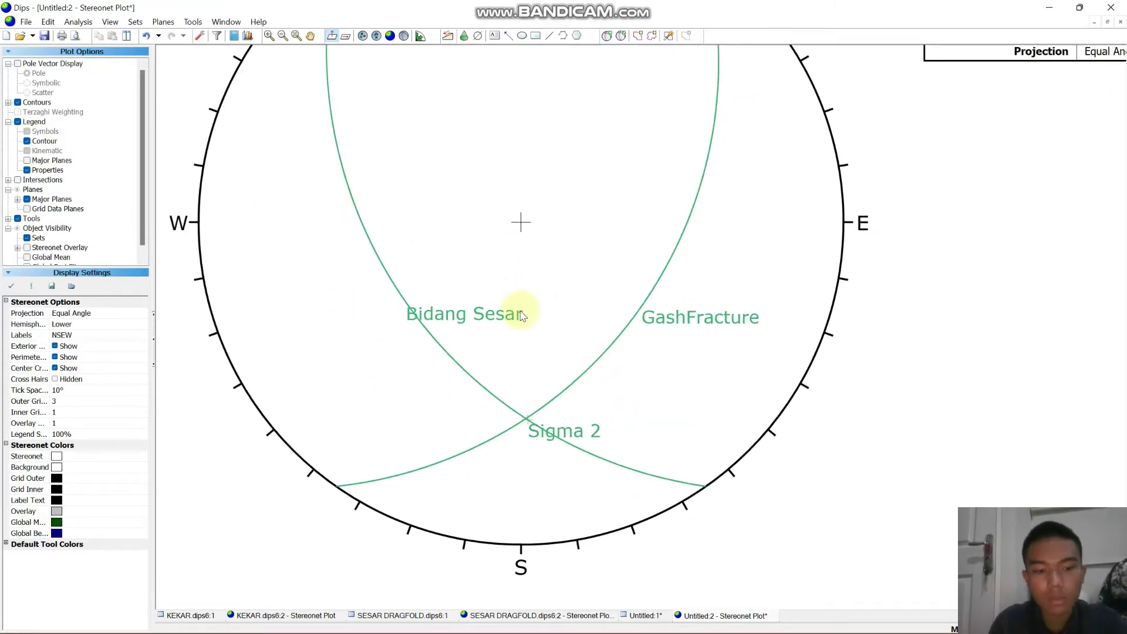
pyautogui.click(607, 35)
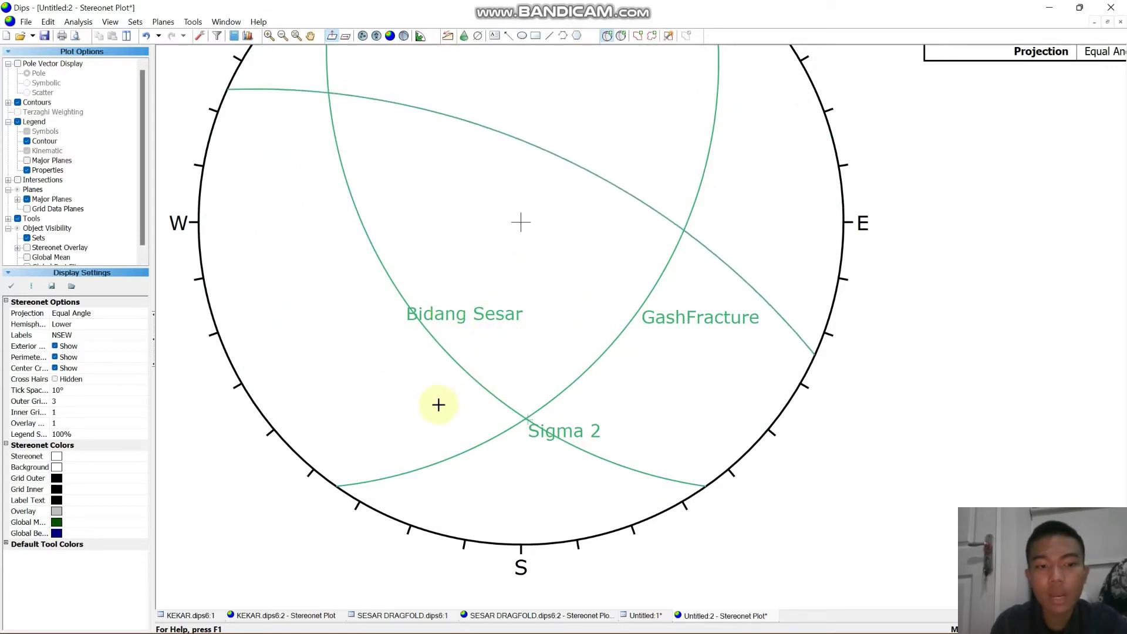
pyautogui.scroll(3, 568, 437)
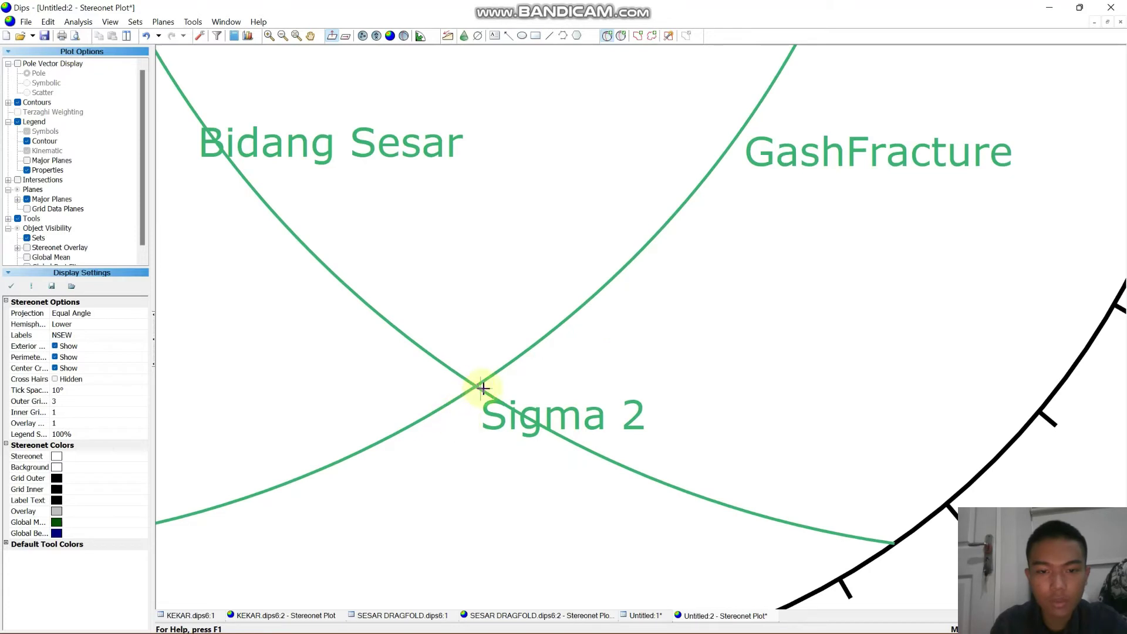
pyautogui.click(480, 388)
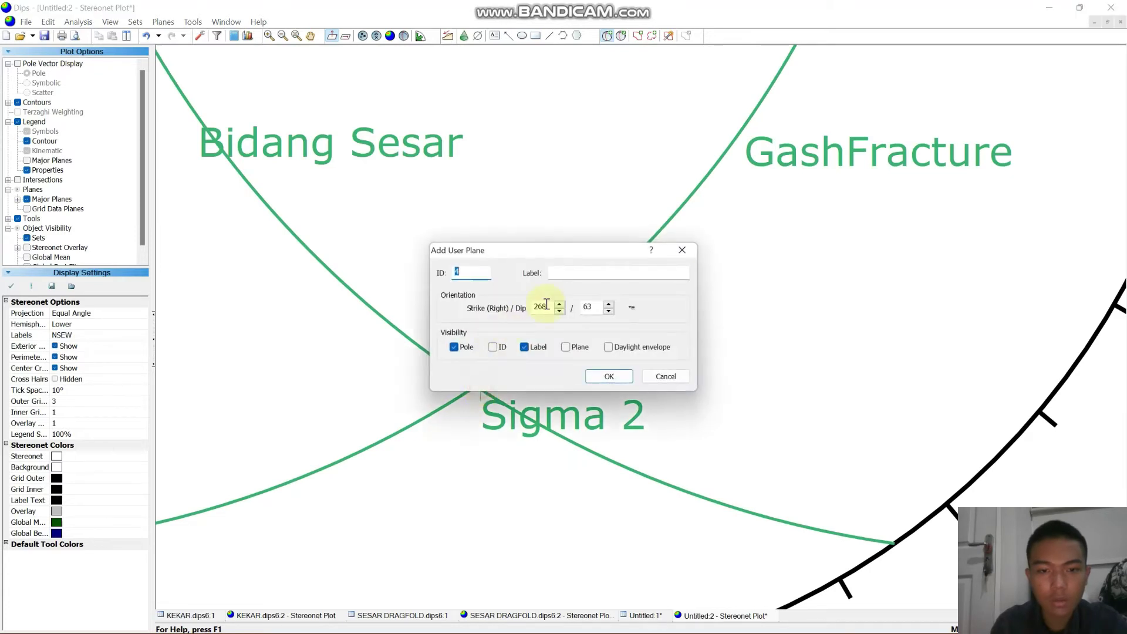
pyautogui.click(578, 273)
pyautogui.write('Bidang')
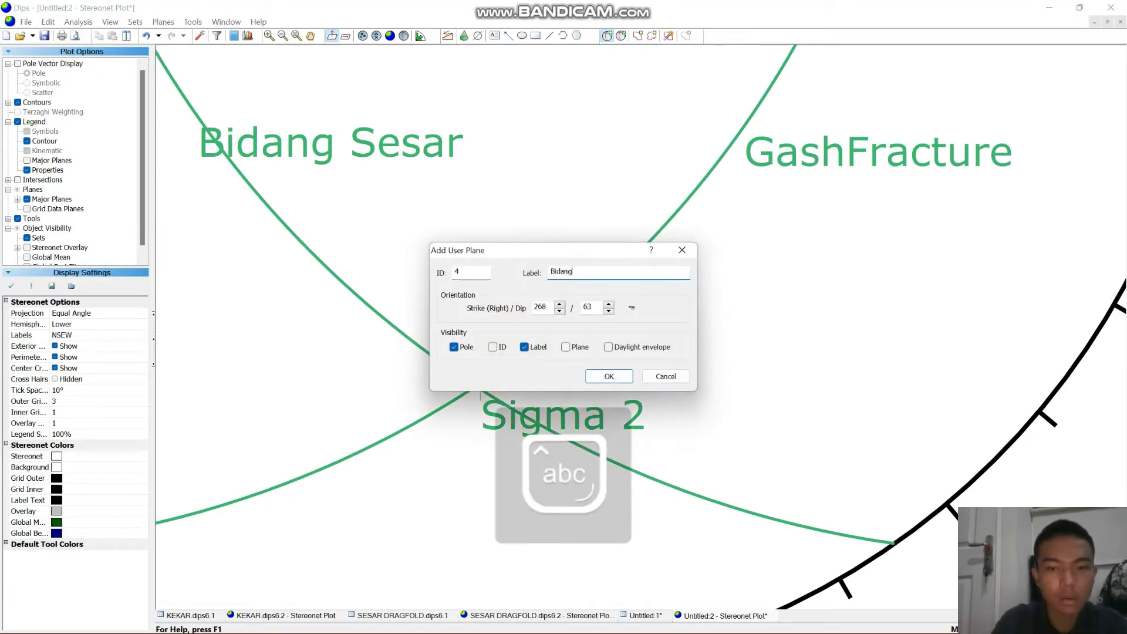
pyautogui.write(' Bantu')
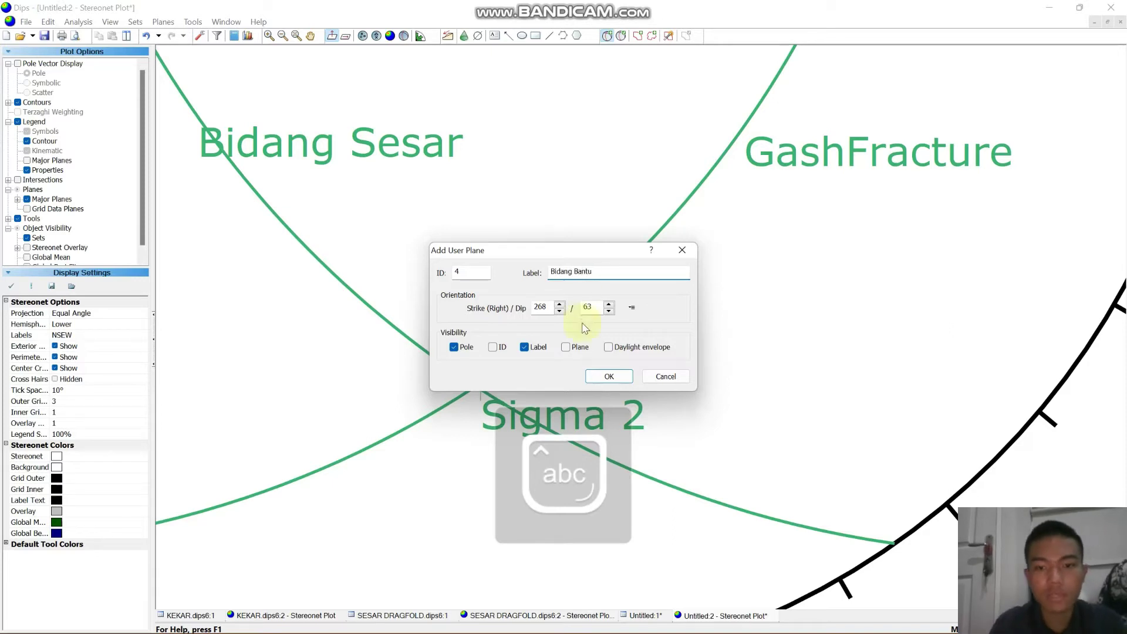
# - Finish adding the Bidang Bantu user plane with its plane shown and its pole hidden
pyautogui.click(568, 348)
pyautogui.click(455, 347)
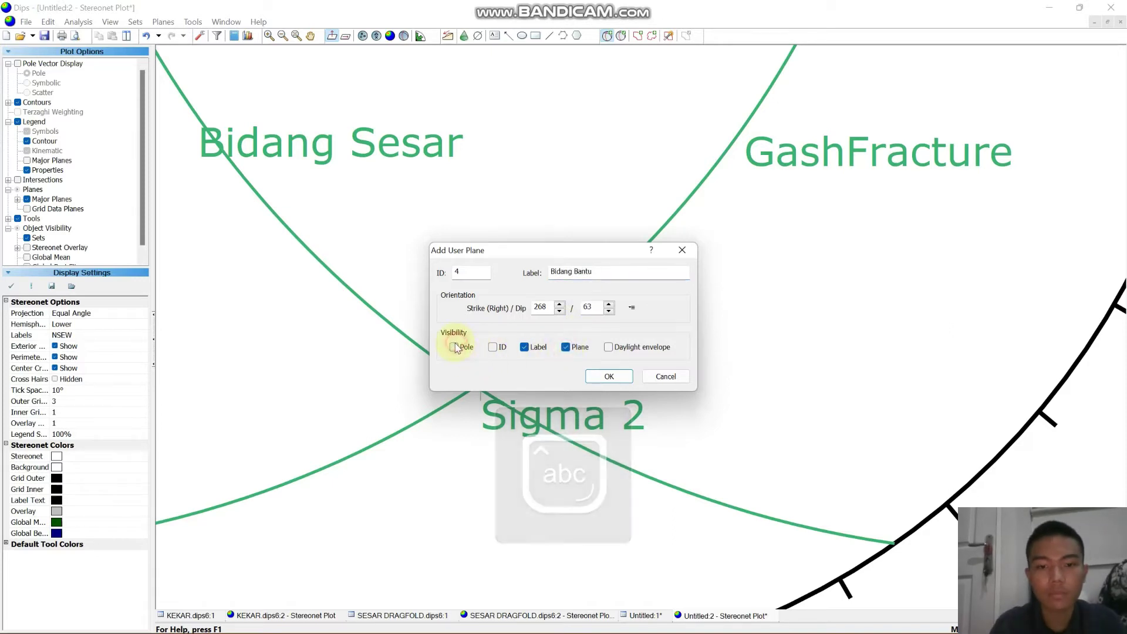
pyautogui.click(608, 376)
# - Pick a new user plane's pole at the intersection of Bidang Bantu and GashFracture, at strike 162 and dip 62
pyautogui.scroll(-3, 639, 276)
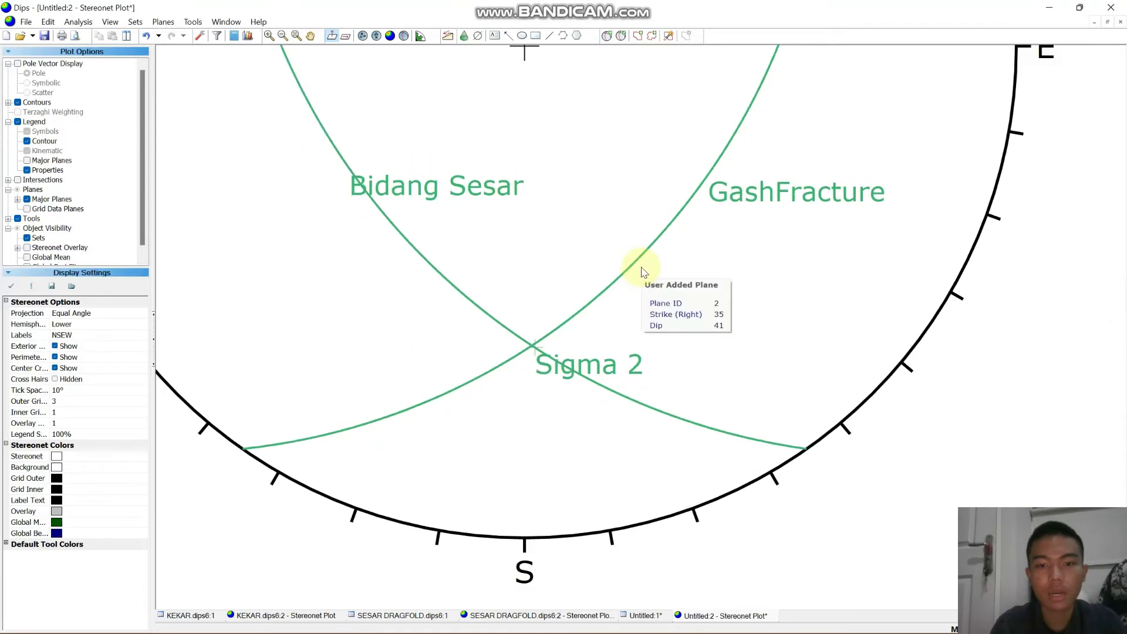
pyautogui.click(310, 36)
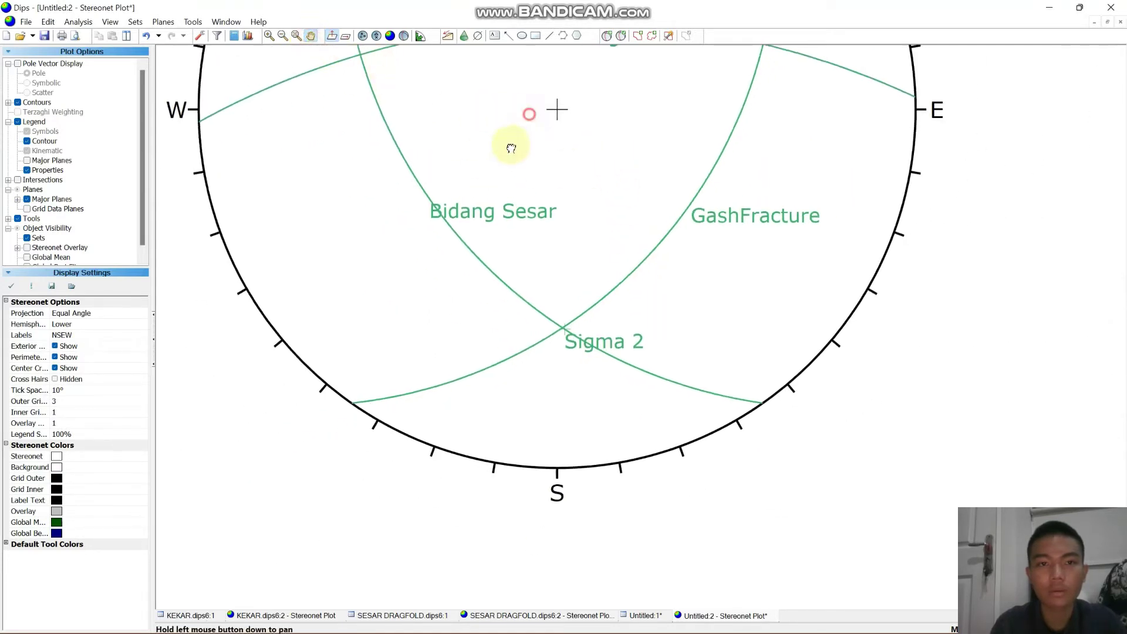
pyautogui.moveTo(529, 114); pyautogui.dragTo(479, 187)
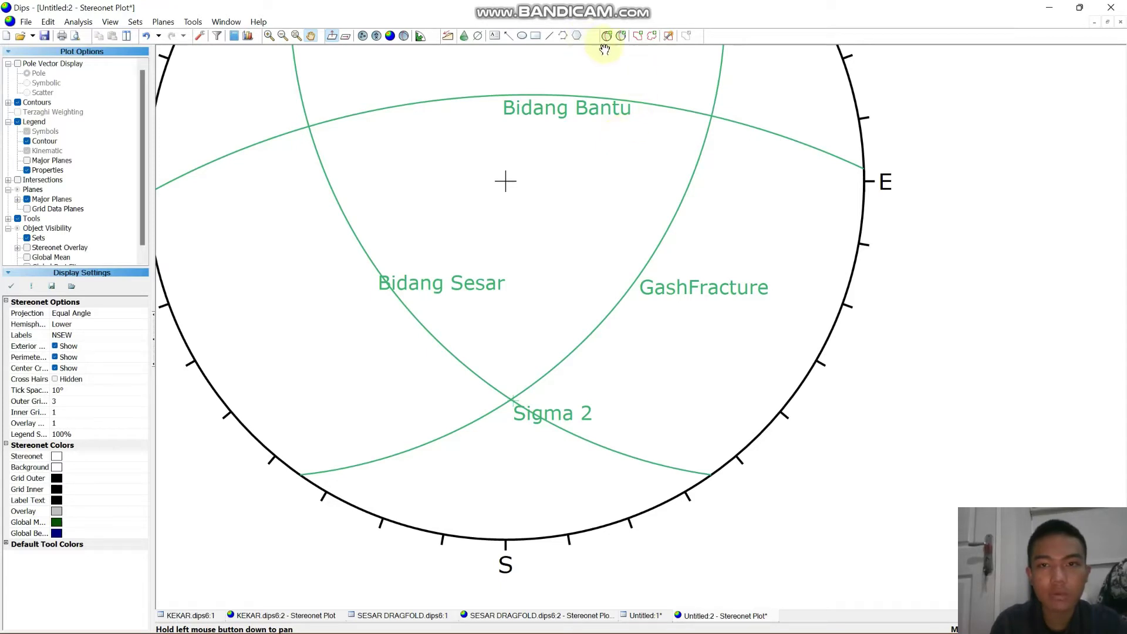
pyautogui.click(332, 36)
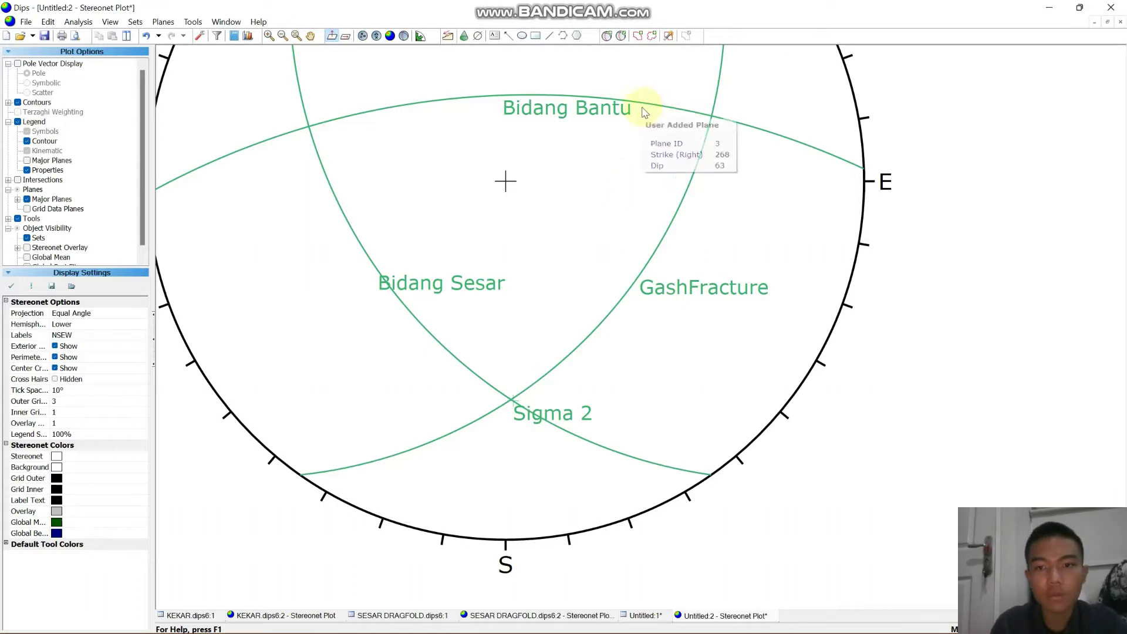
pyautogui.click(607, 36)
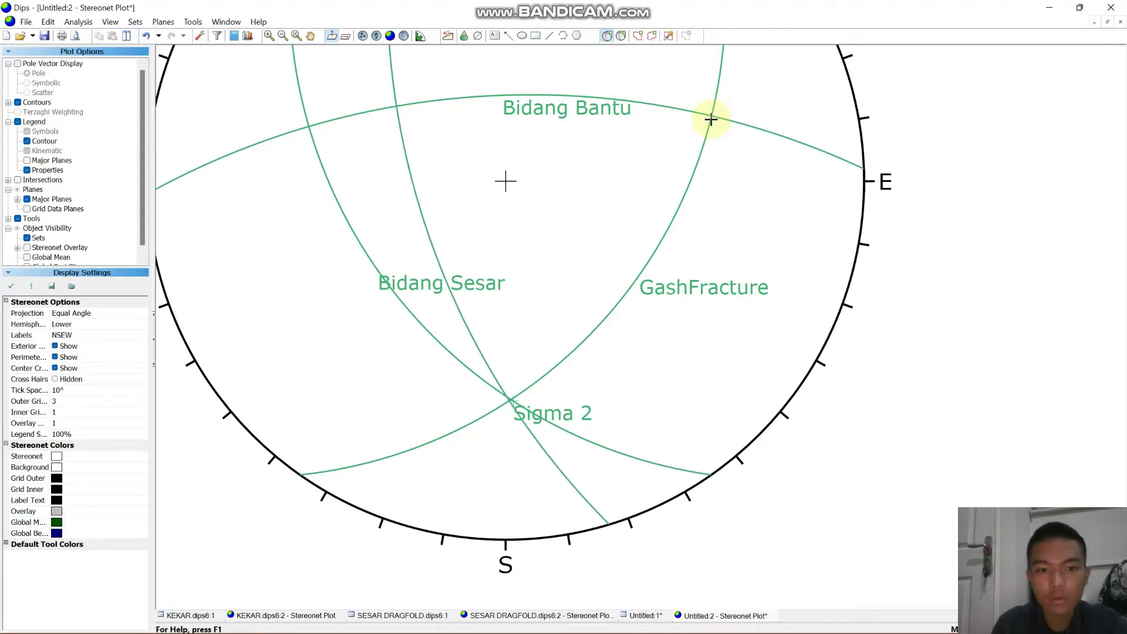
pyautogui.scroll(1, 708, 115)
pyautogui.scroll(1, 710, 119)
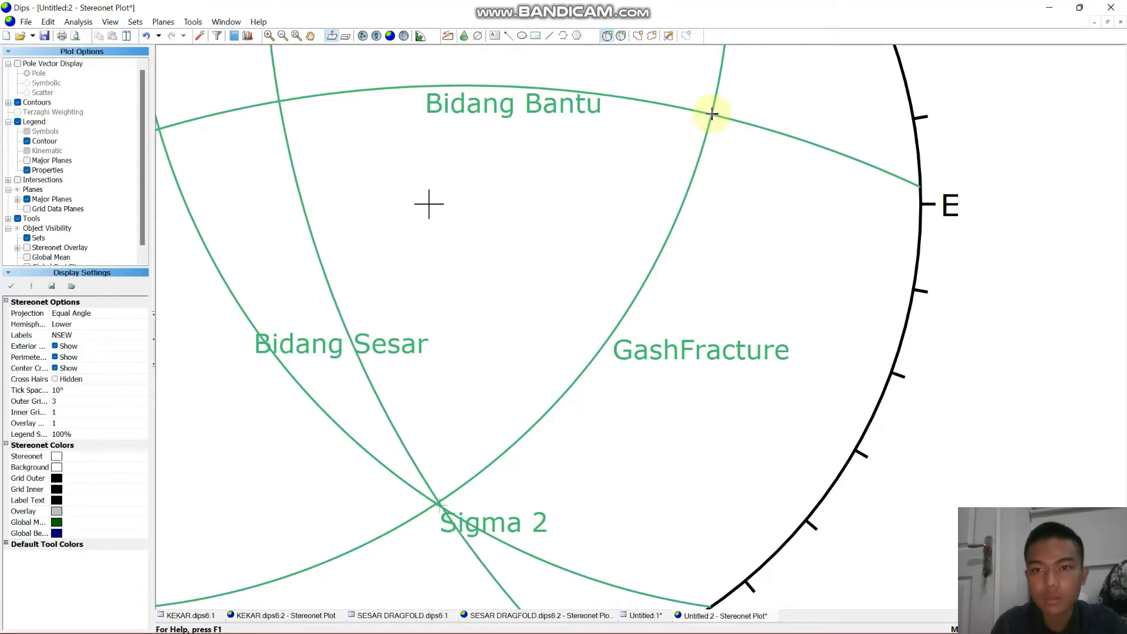
pyautogui.click(712, 114)
pyautogui.click(631, 272)
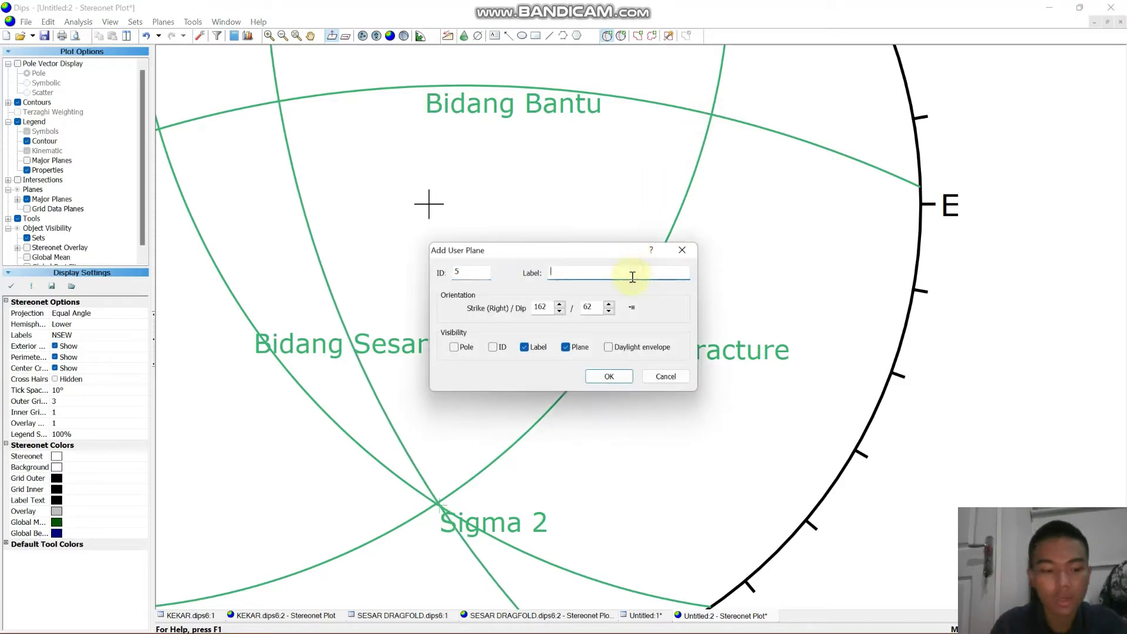
# - Label the new user plane Sigma 1 and add it with only its pole and label displayed
pyautogui.press('capslock')
pyautogui.write('S')
pyautogui.press('capslock')
pyautogui.write('ig')
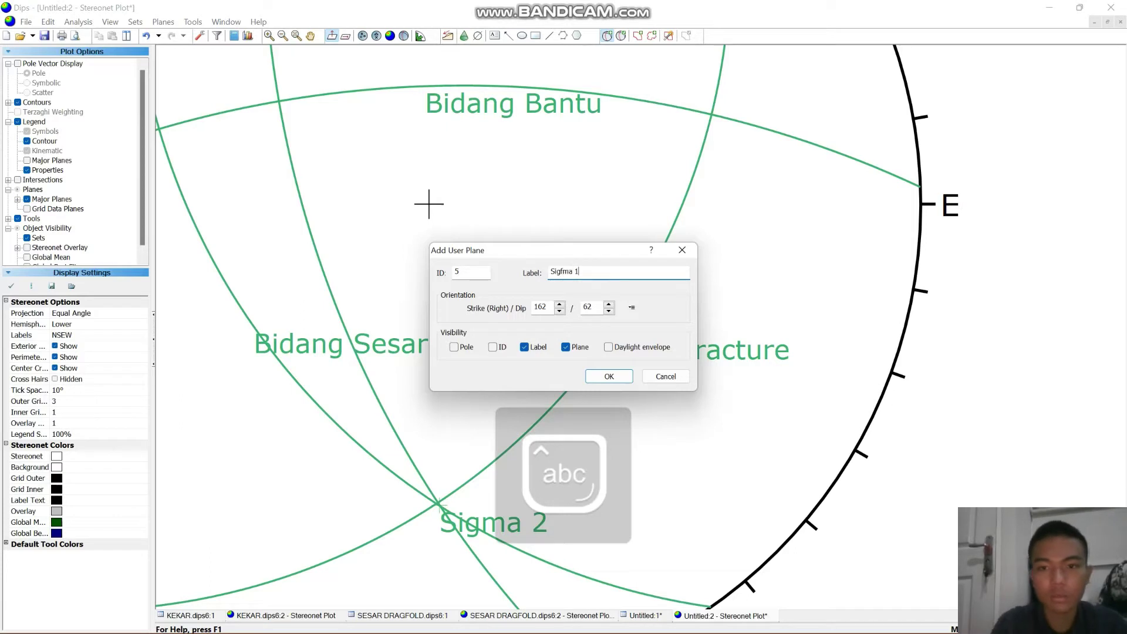
pyautogui.write('ma 1')
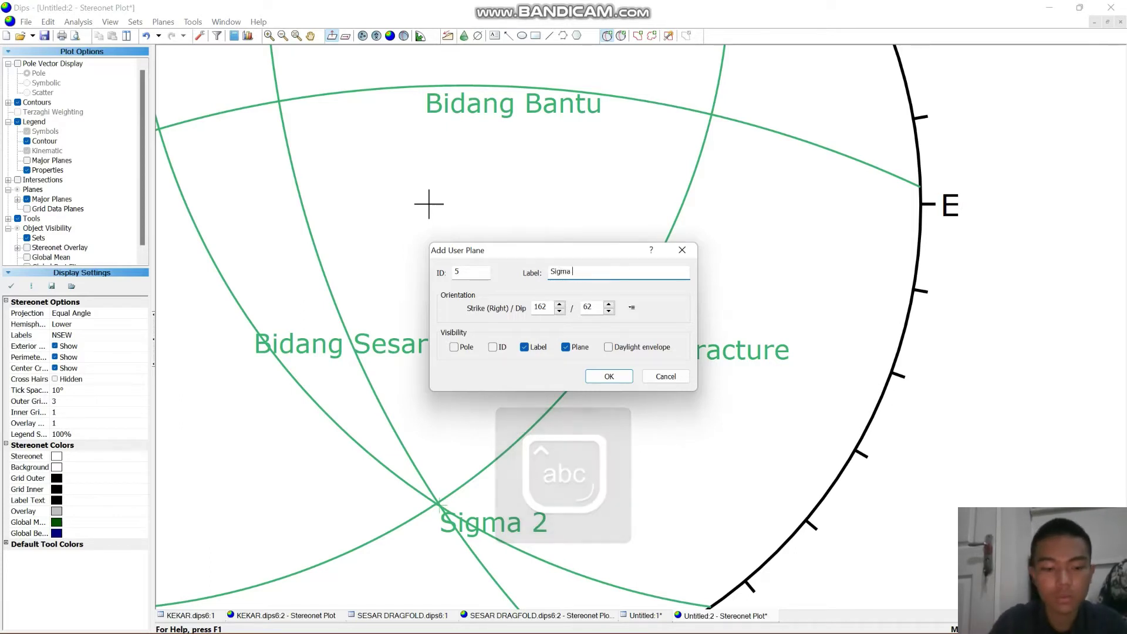
pyautogui.click(455, 348)
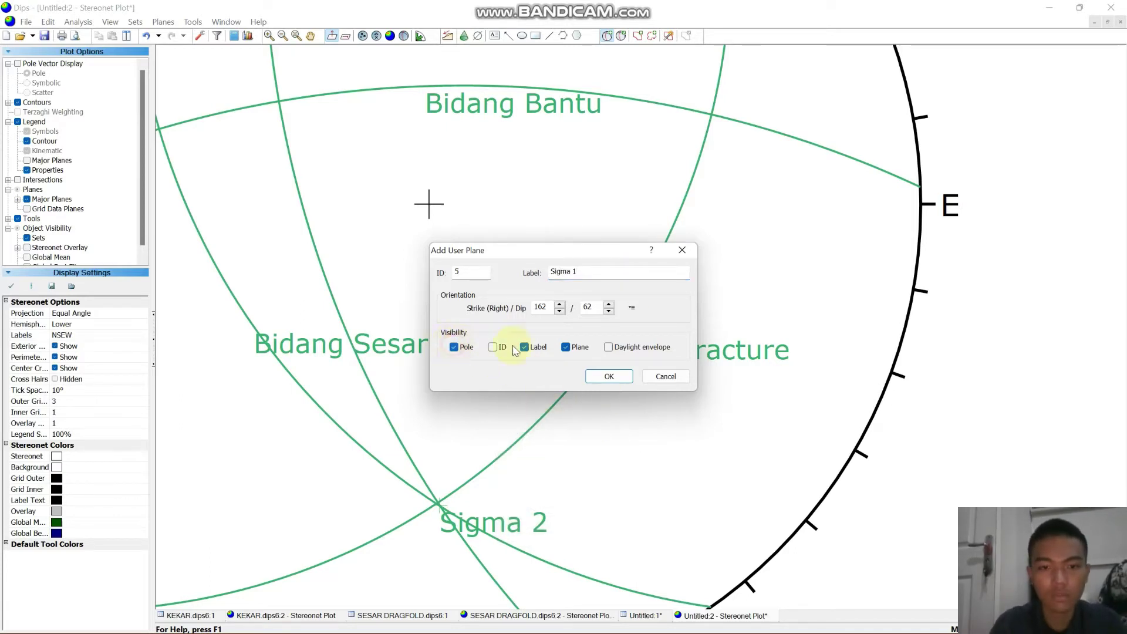
pyautogui.click(592, 373)
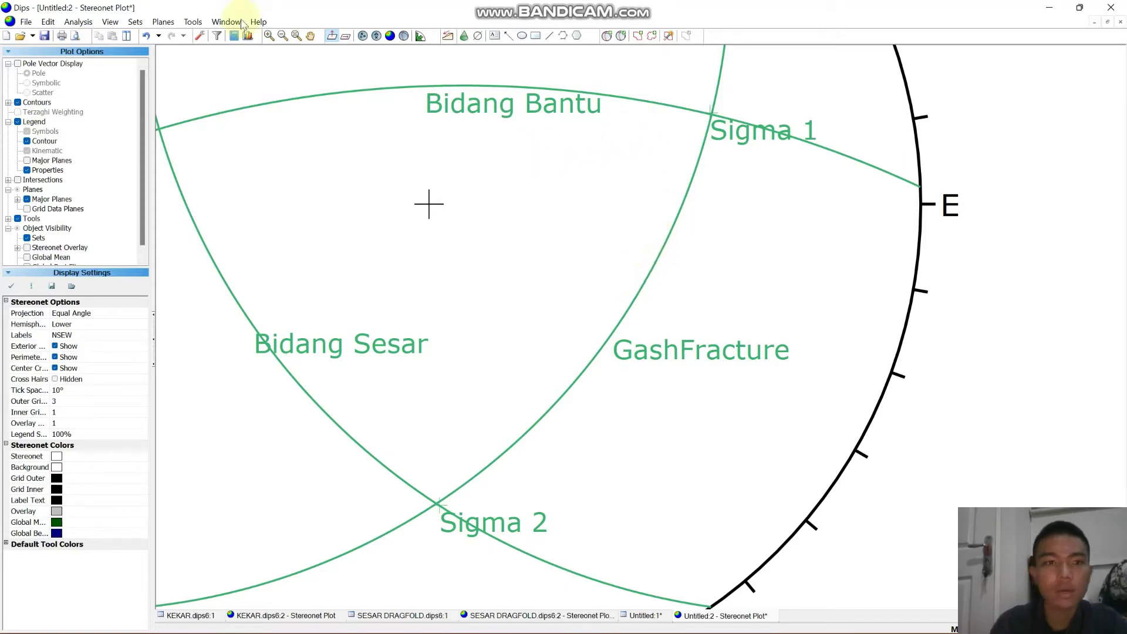
# - Place a pitch grid along the Bidang Bantu arc, using the Sigma 2 point as its pole
pyautogui.click(216, 24)
pyautogui.moveTo(197, 22)
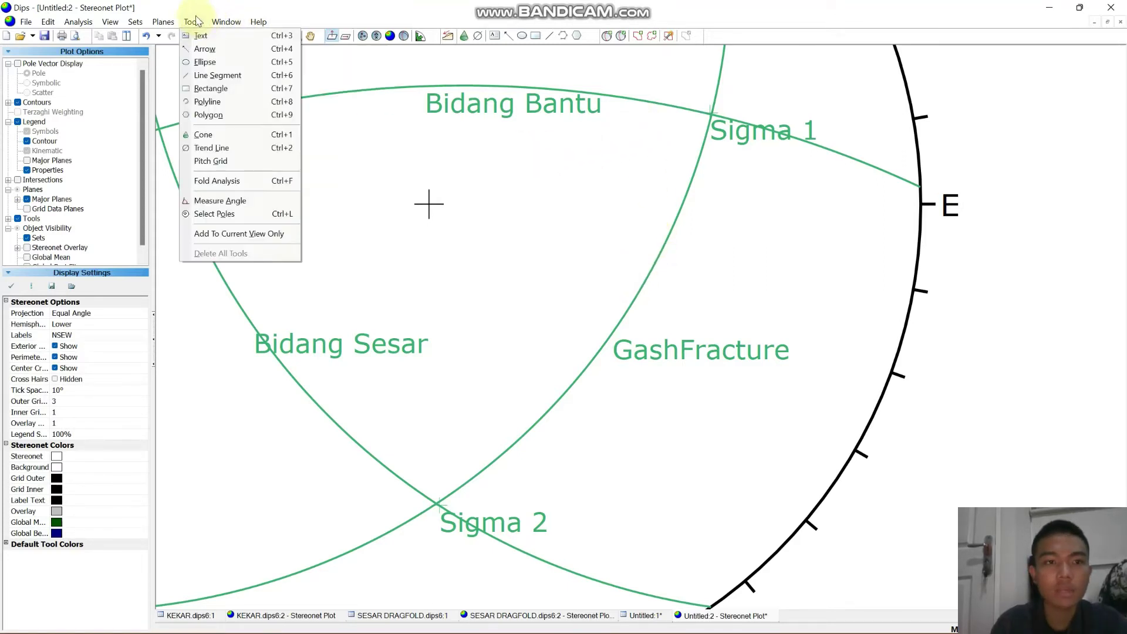
pyautogui.click(232, 161)
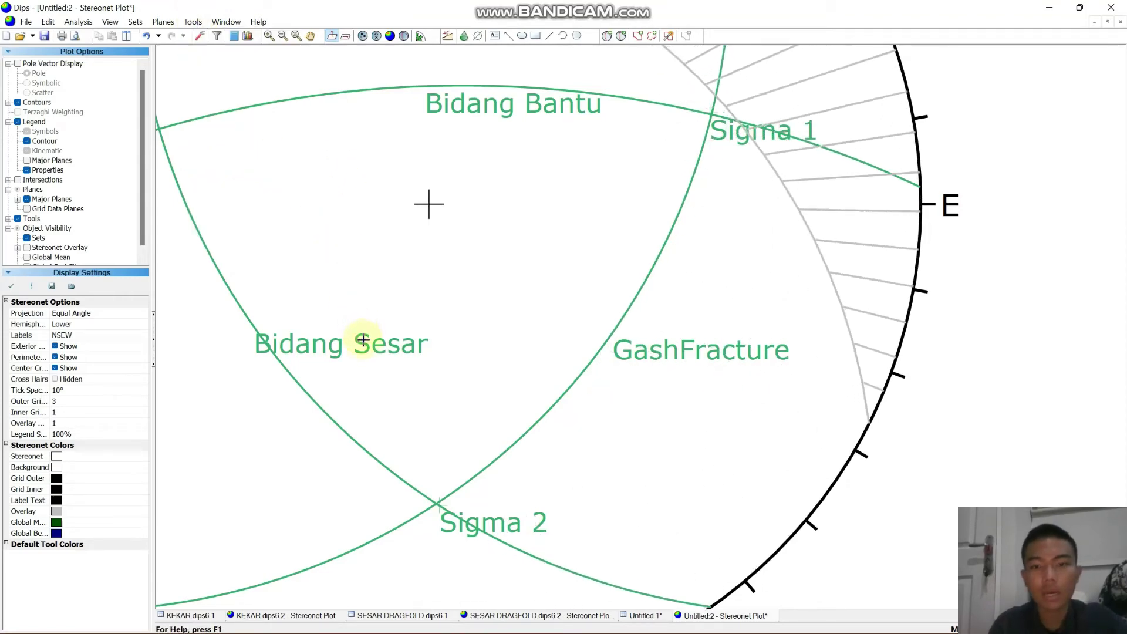
pyautogui.scroll(1, 259, 189)
pyautogui.scroll(-2, 258, 187)
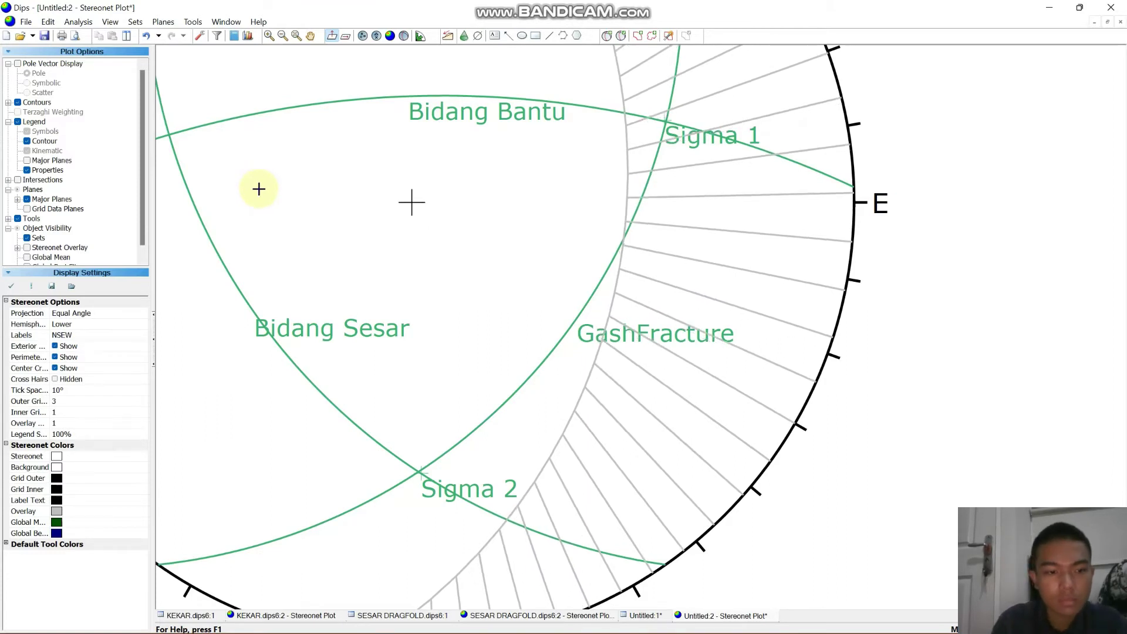
pyautogui.scroll(-1, 259, 189)
pyautogui.scroll(-1, 258, 188)
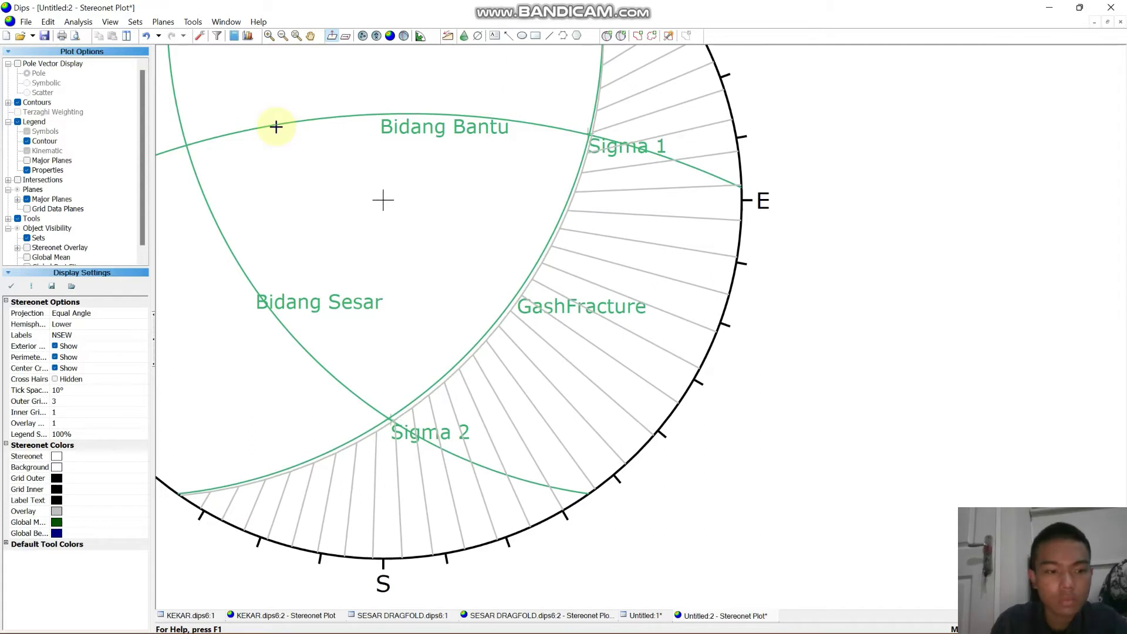
pyautogui.scroll(-1, 394, 403)
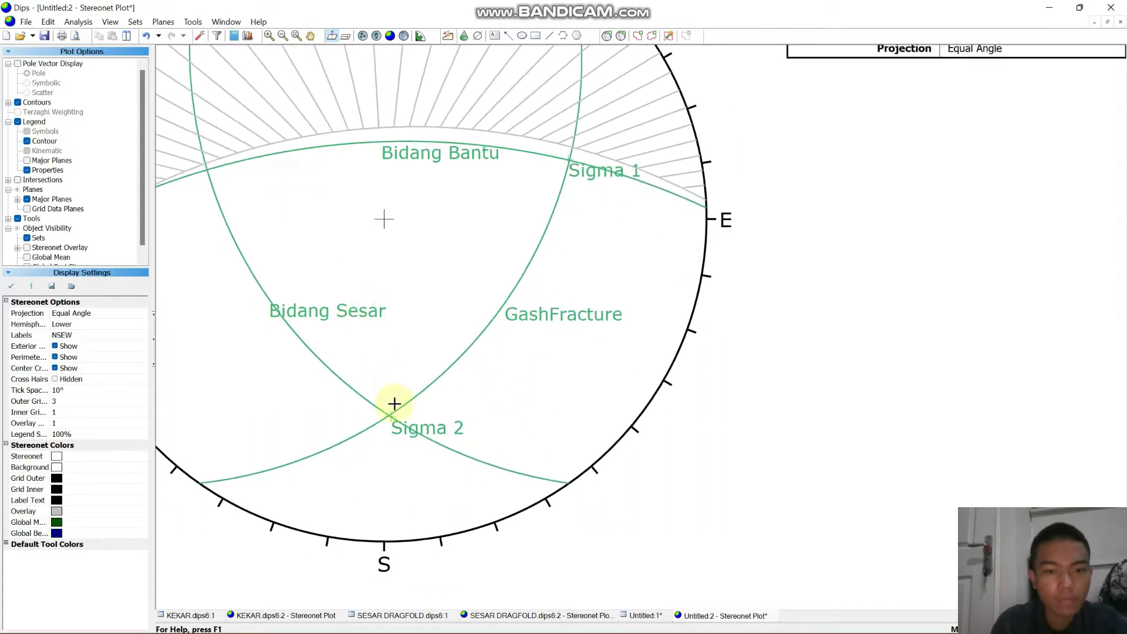
pyautogui.scroll(2, 394, 411)
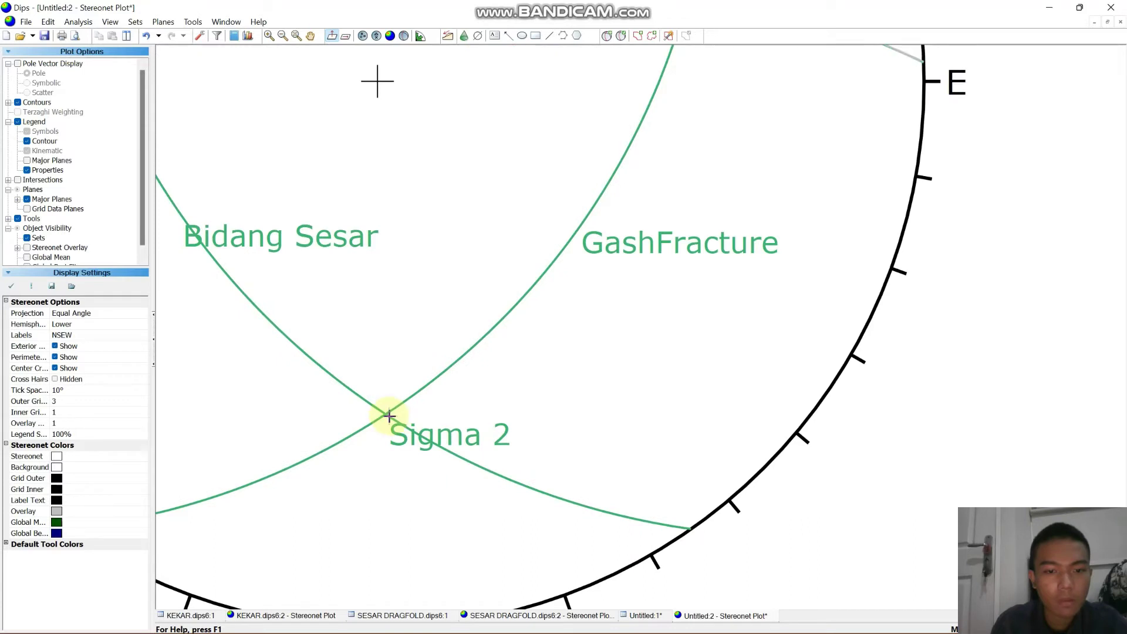
# - Add a user plane labelled Sigma 3 with its pole on the Bidang Bantu arc west of centre, at strike 35 and dip 41
pyautogui.scroll(-3, 389, 415)
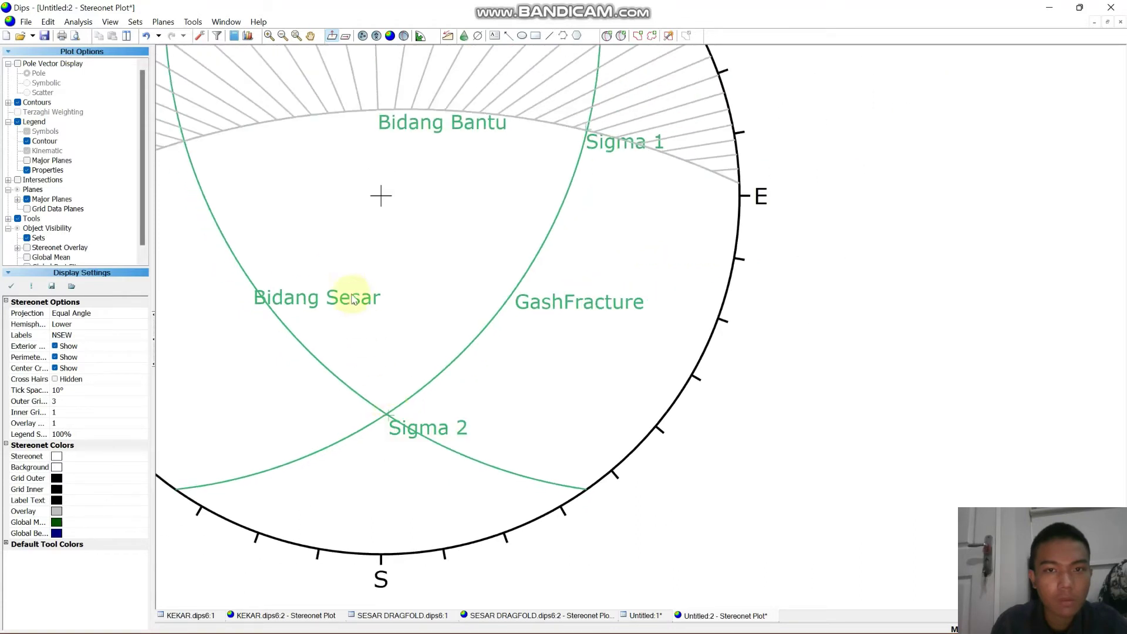
pyautogui.scroll(-1, 355, 282)
pyautogui.click(310, 35)
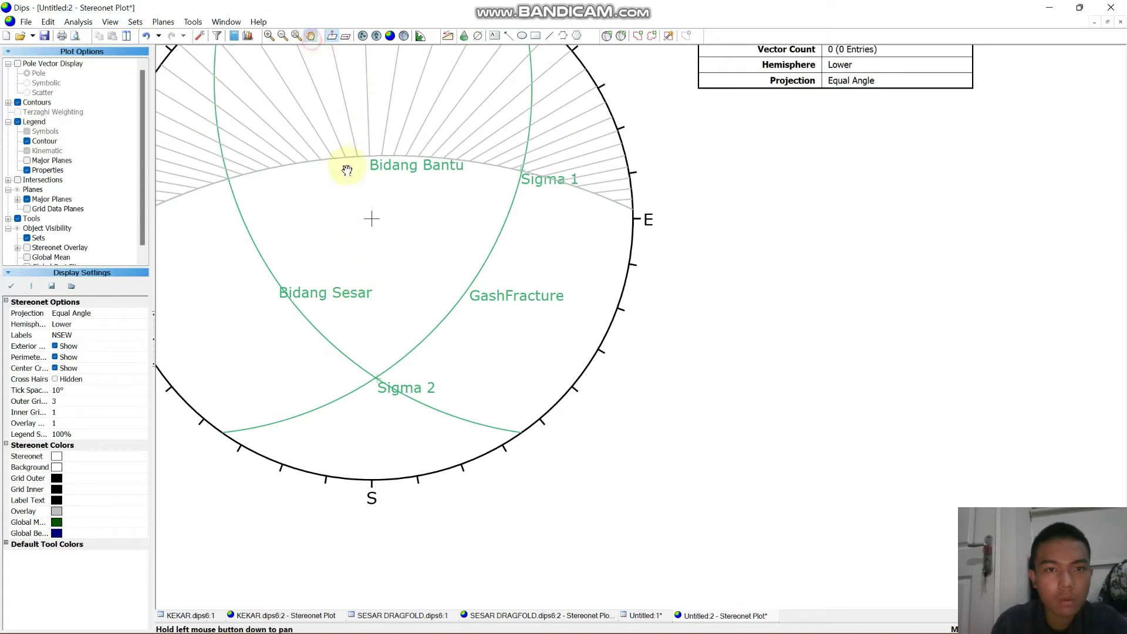
pyautogui.moveTo(362, 220); pyautogui.dragTo(465, 276)
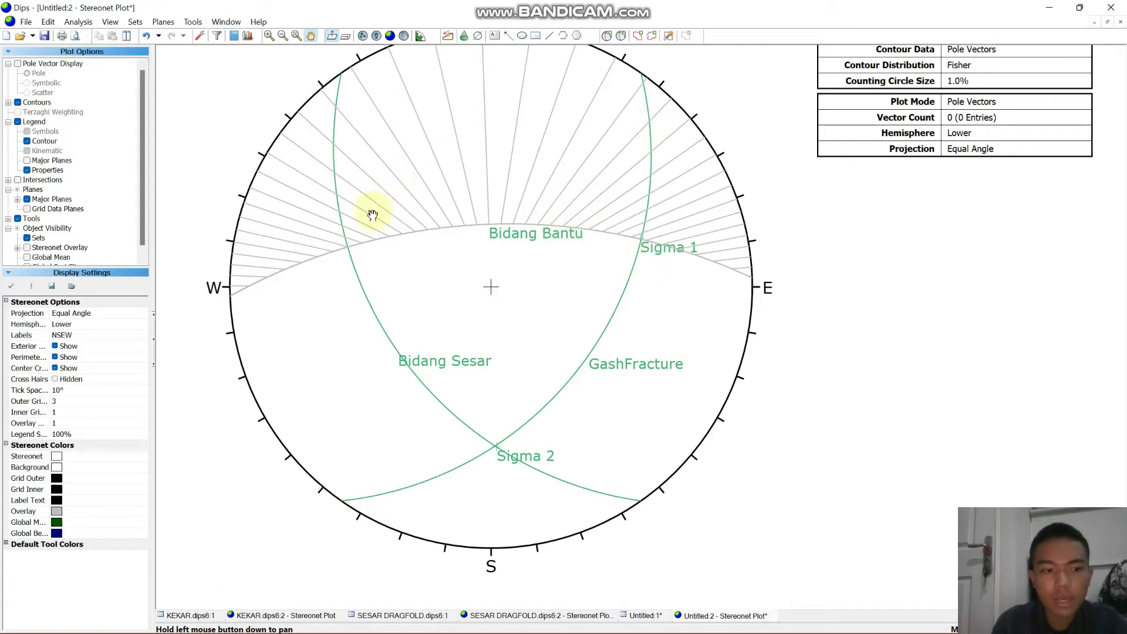
pyautogui.click(607, 35)
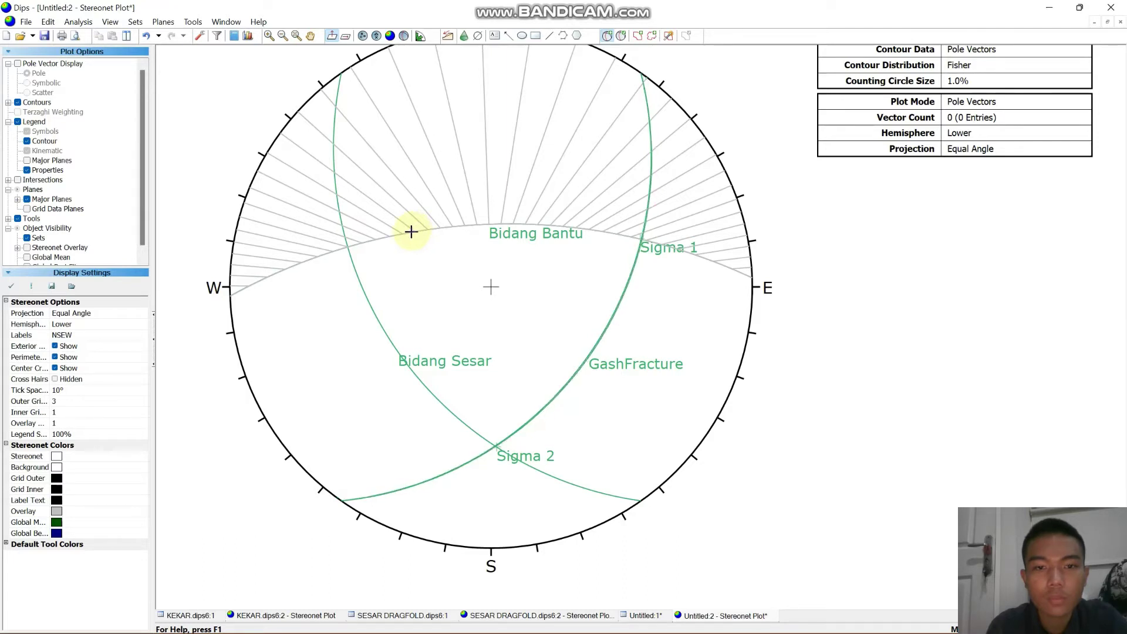
pyautogui.click(414, 231)
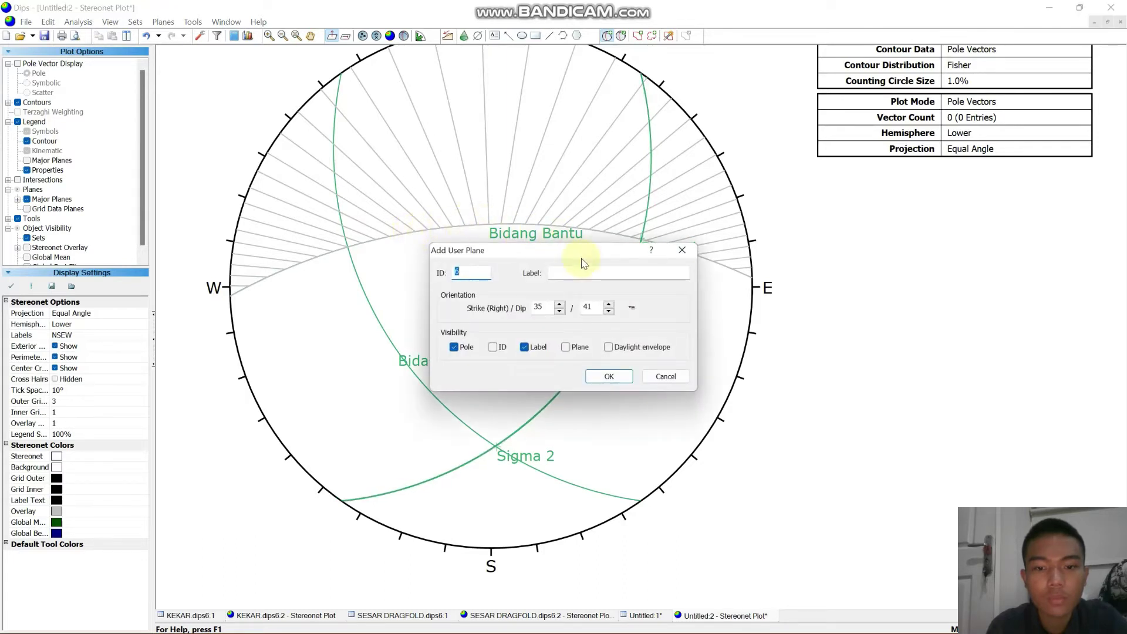
pyautogui.press('capslock')
pyautogui.write('Sigma 3')
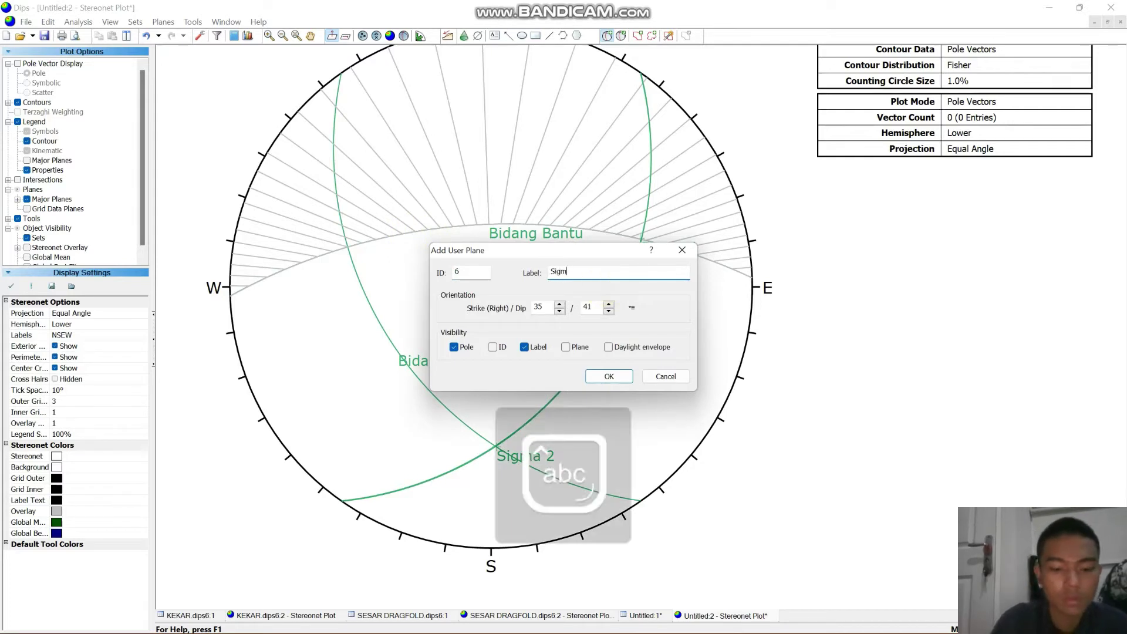
pyautogui.click(604, 373)
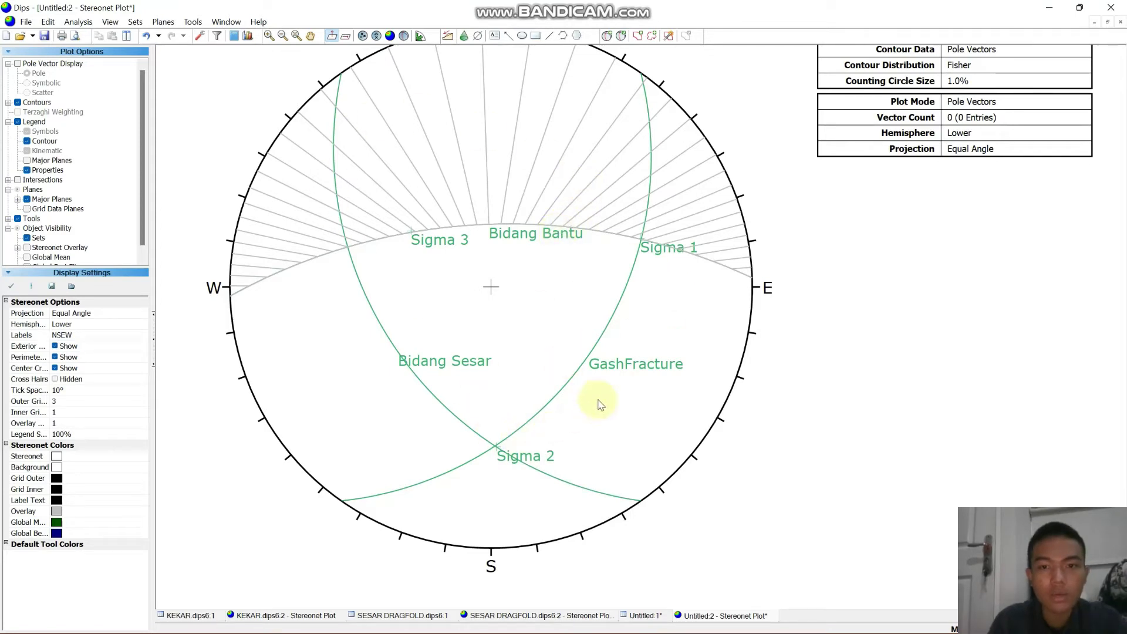
# - Delete the pitch grid from the stereonet and show the major planes in the legend
pyautogui.click(199, 26)
pyautogui.click(256, 249)
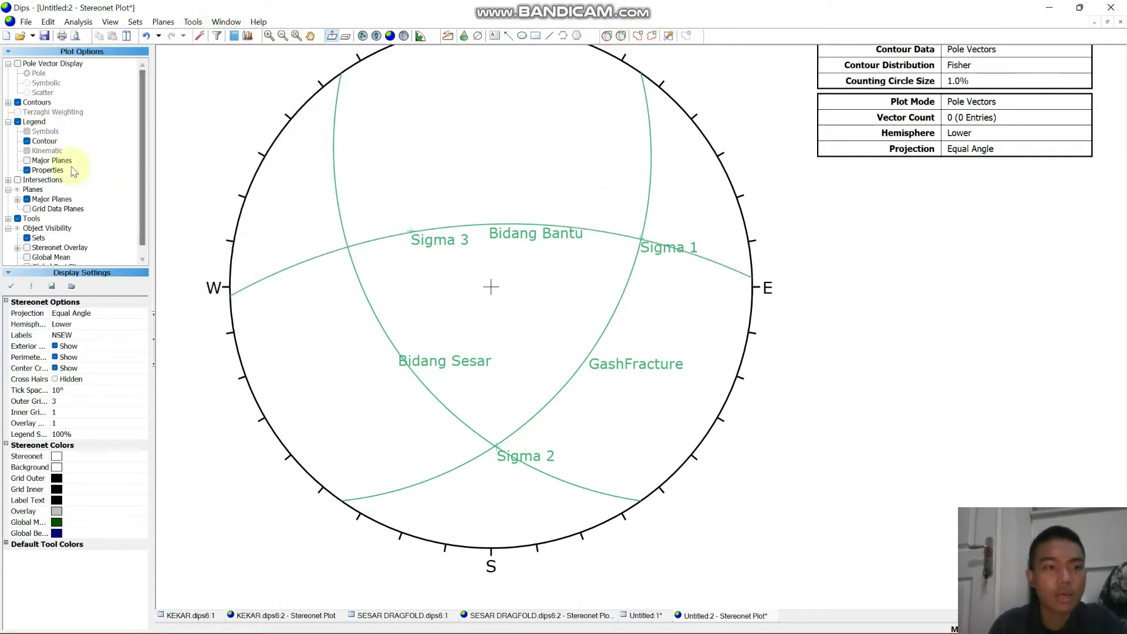
pyautogui.click(28, 161)
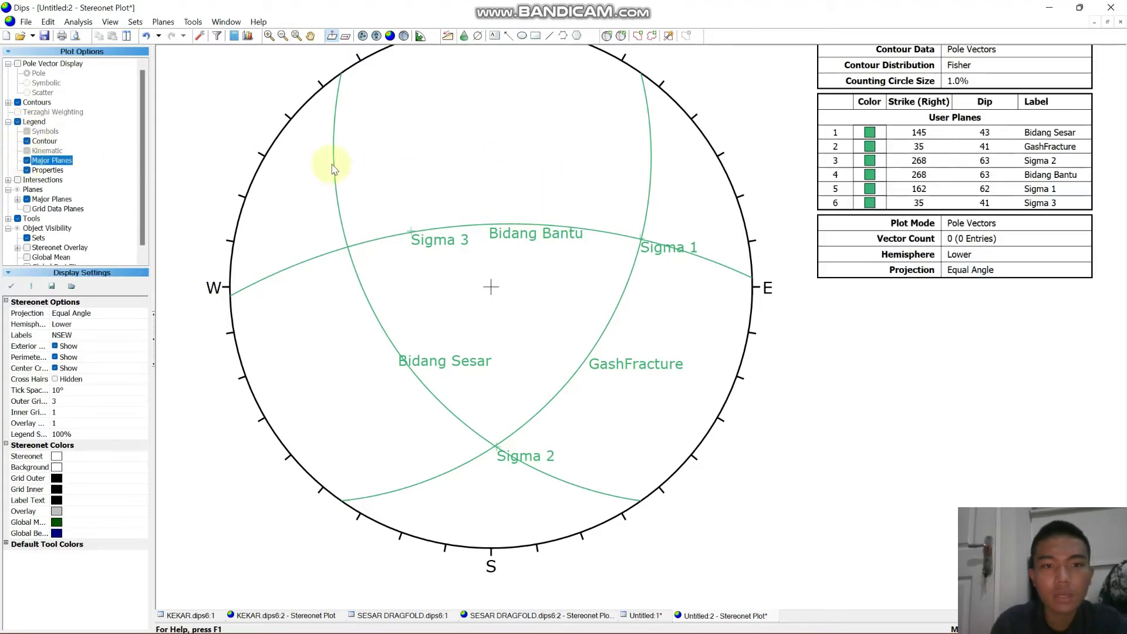
# - Open the Bidang Sesar plane for editing and set its color to red
pyautogui.moveTo(333, 168)
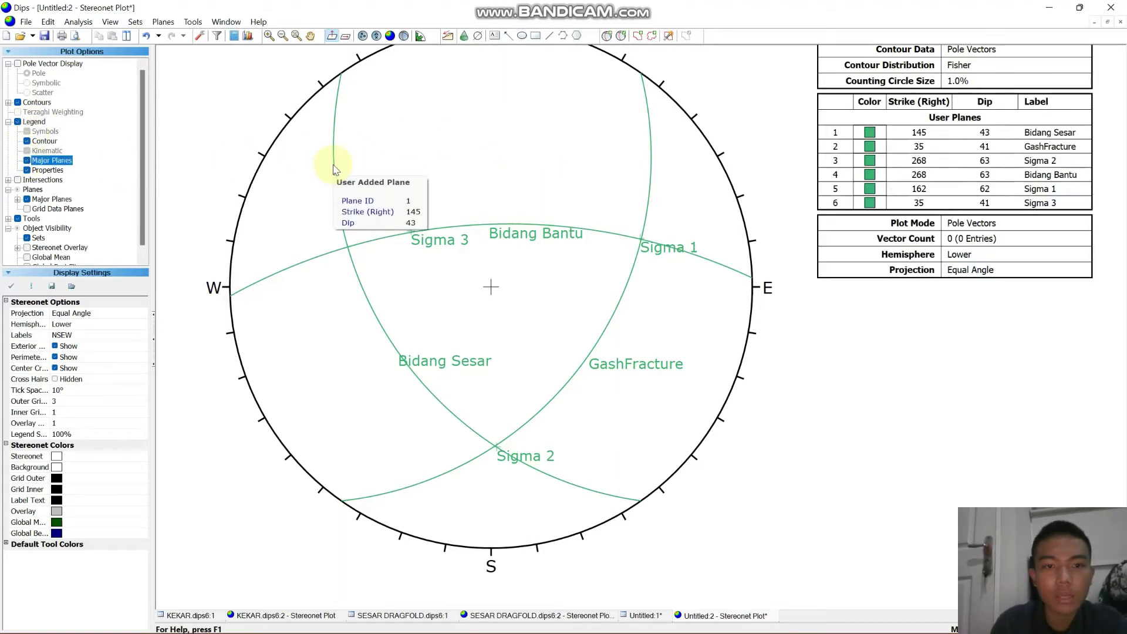
pyautogui.click(333, 169)
pyautogui.rightClick(336, 169)
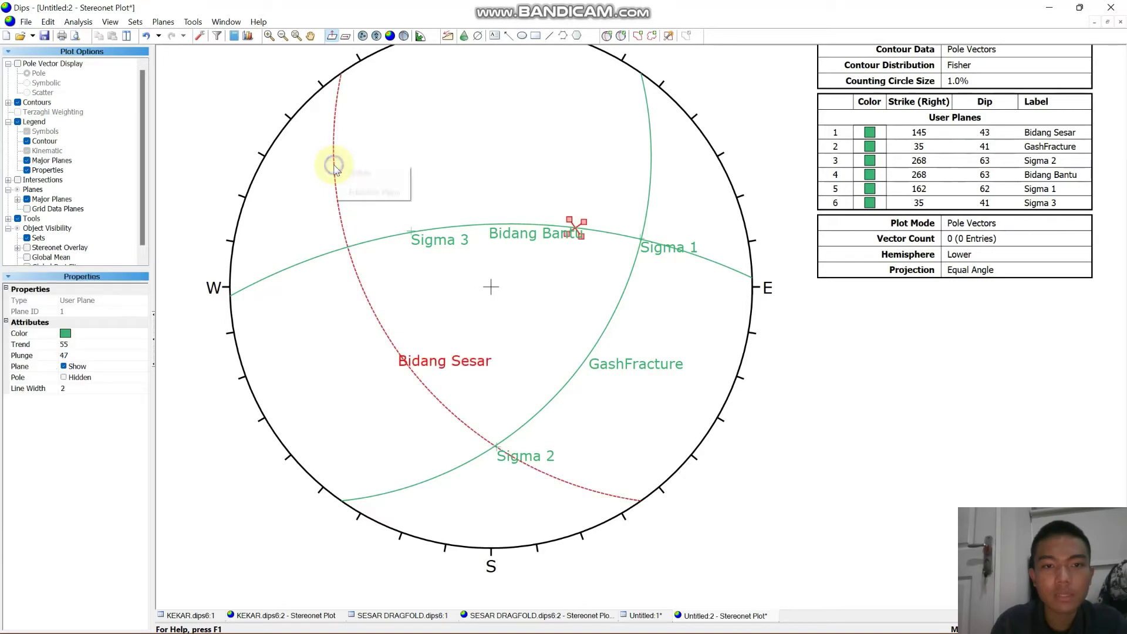
pyautogui.click(360, 189)
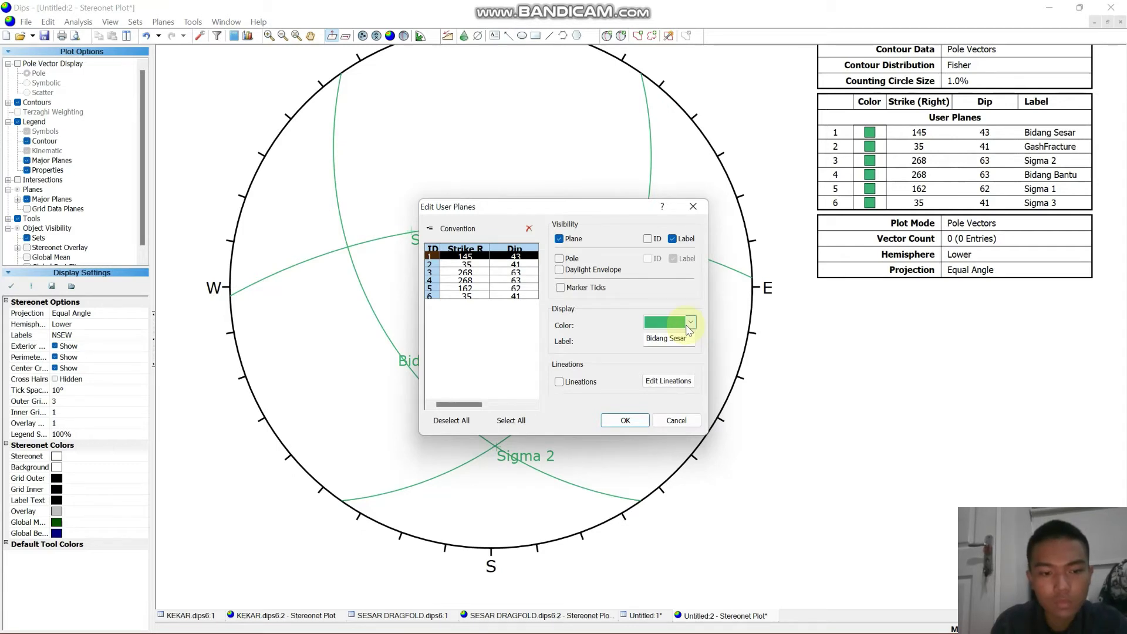
pyautogui.click(690, 323)
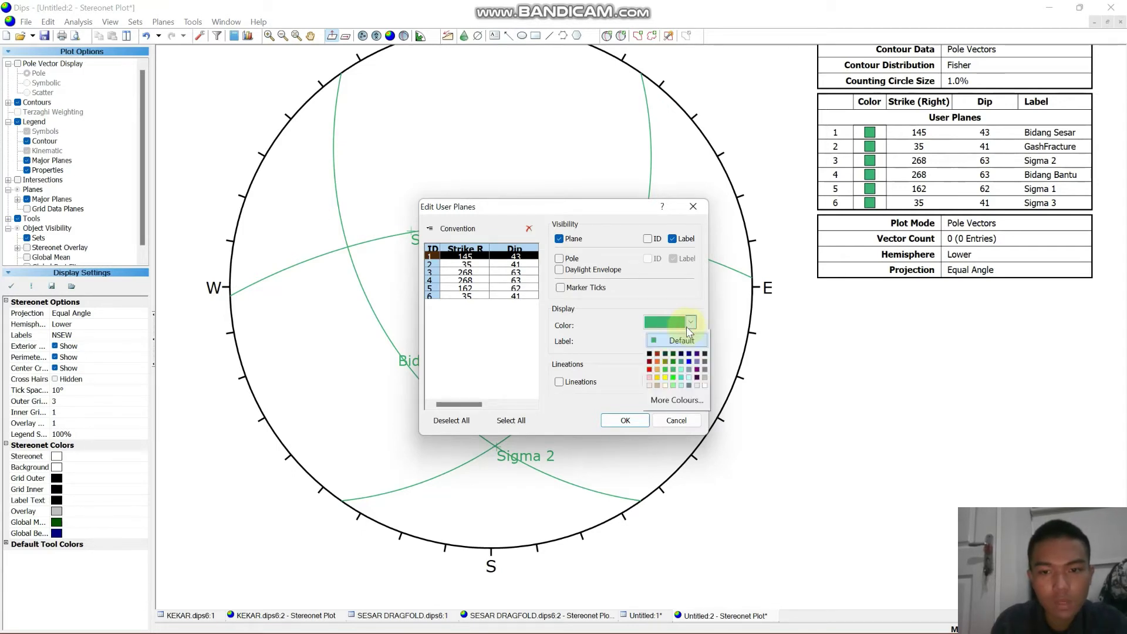
pyautogui.click(650, 371)
# - Set the color of the GashFracture user plane to blue
pyautogui.click(516, 264)
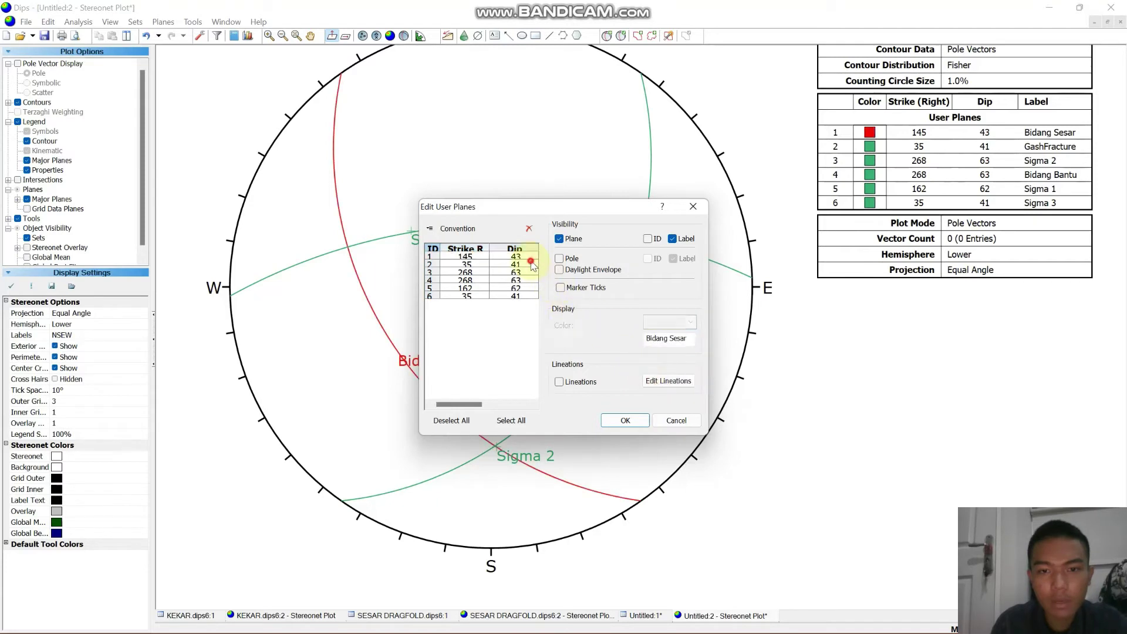
pyautogui.click(693, 324)
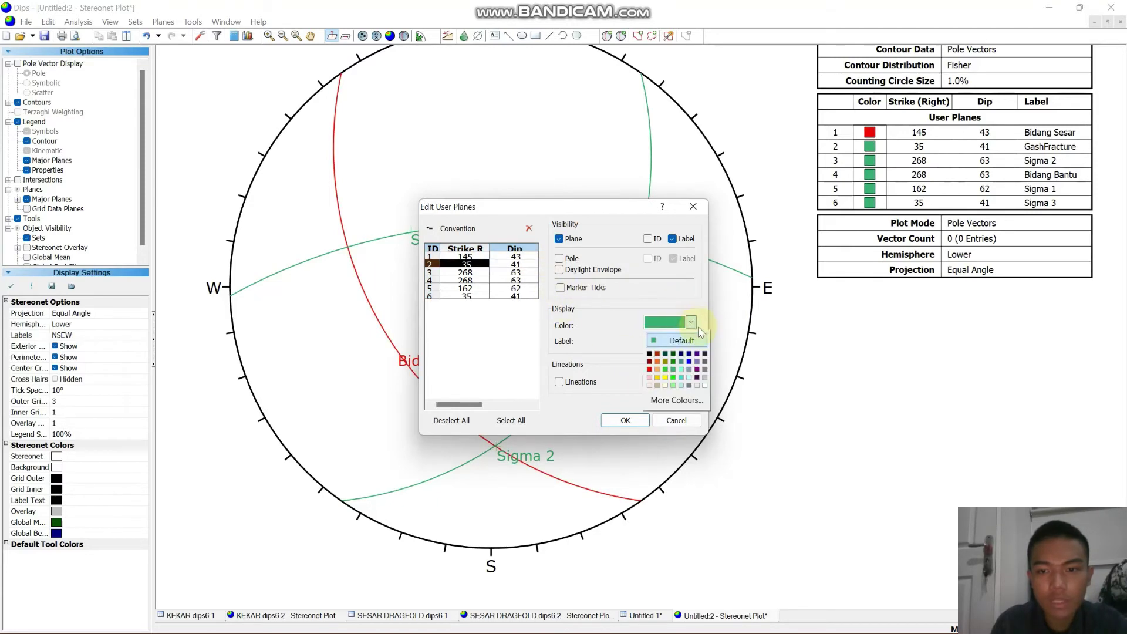
pyautogui.click(689, 362)
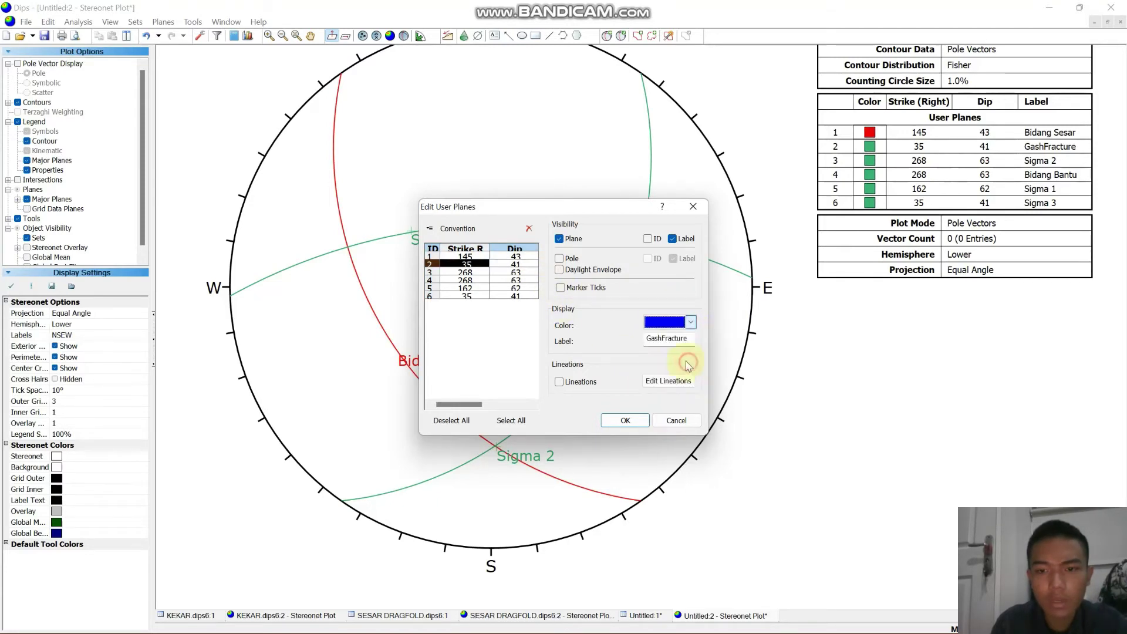
# - Set the color of the Sigma 2 user plane to brown and the Bidang Bantu plane to black
pyautogui.click(528, 273)
pyautogui.click(692, 325)
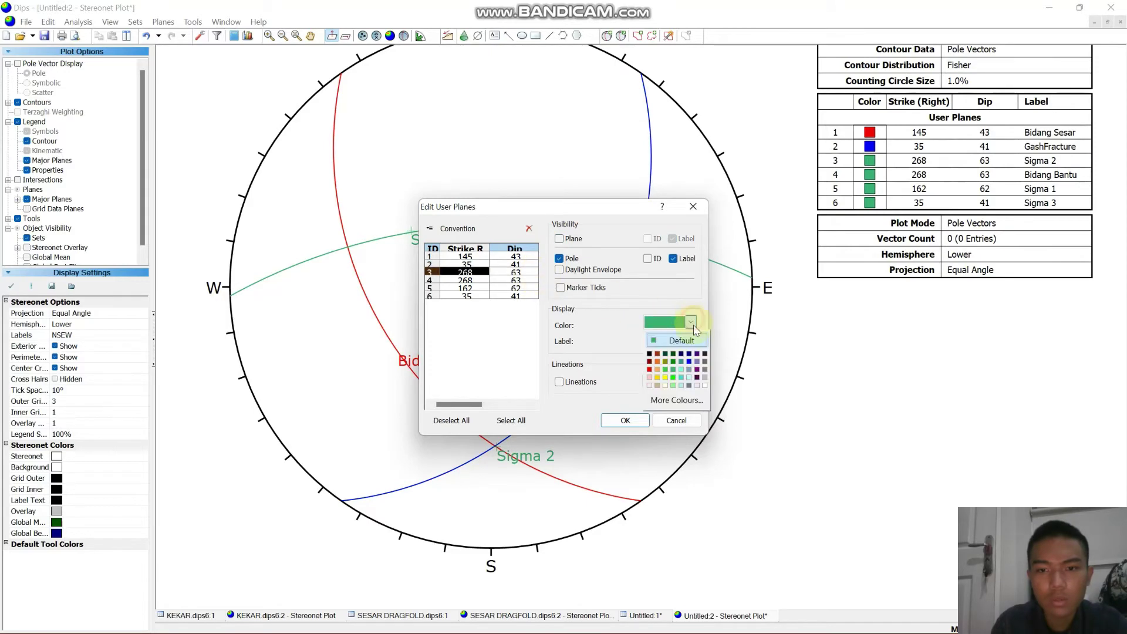
pyautogui.click(659, 354)
pyautogui.click(529, 280)
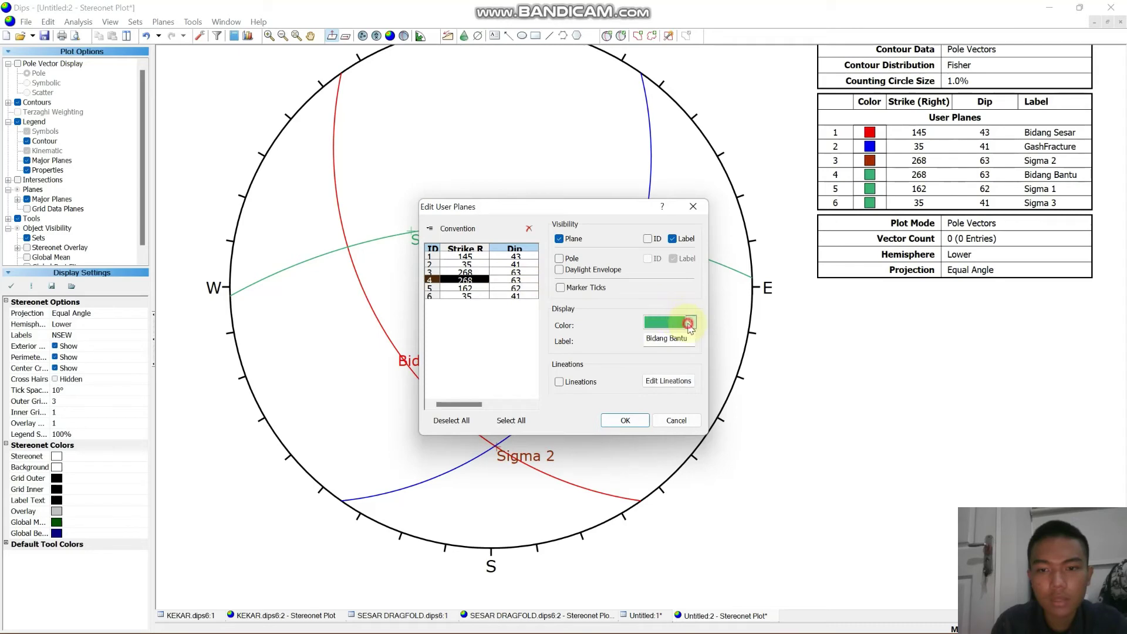
pyautogui.click(690, 325)
pyautogui.click(649, 354)
# - Set the color of Sigma 1 to gray and Sigma 3 to bright green, and apply the user plane changes
pyautogui.click(530, 288)
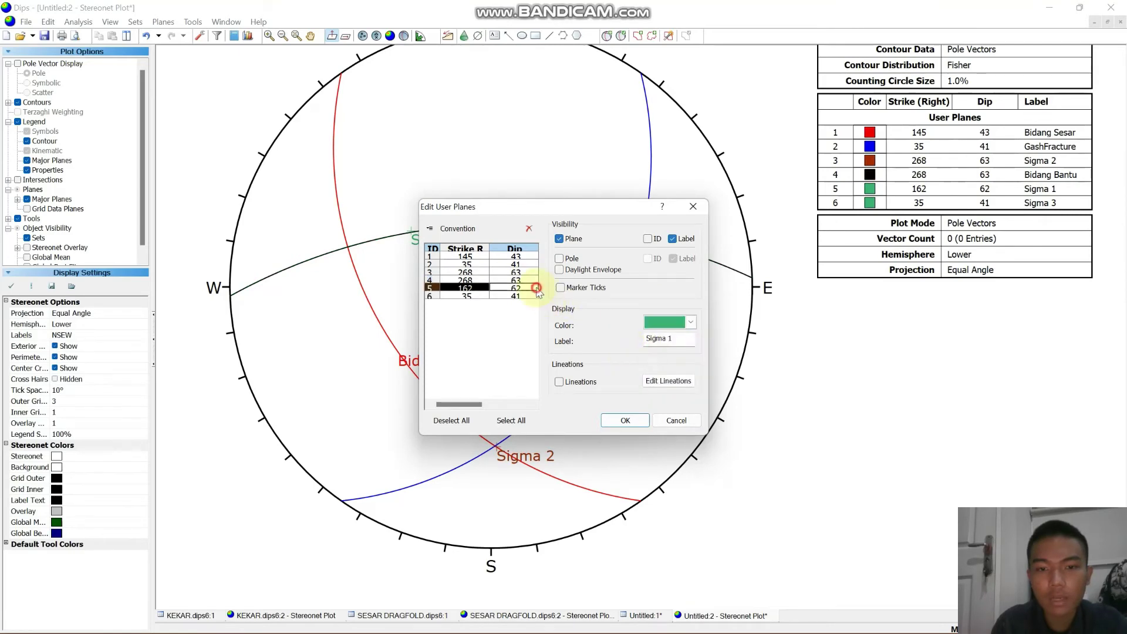
pyautogui.click(691, 326)
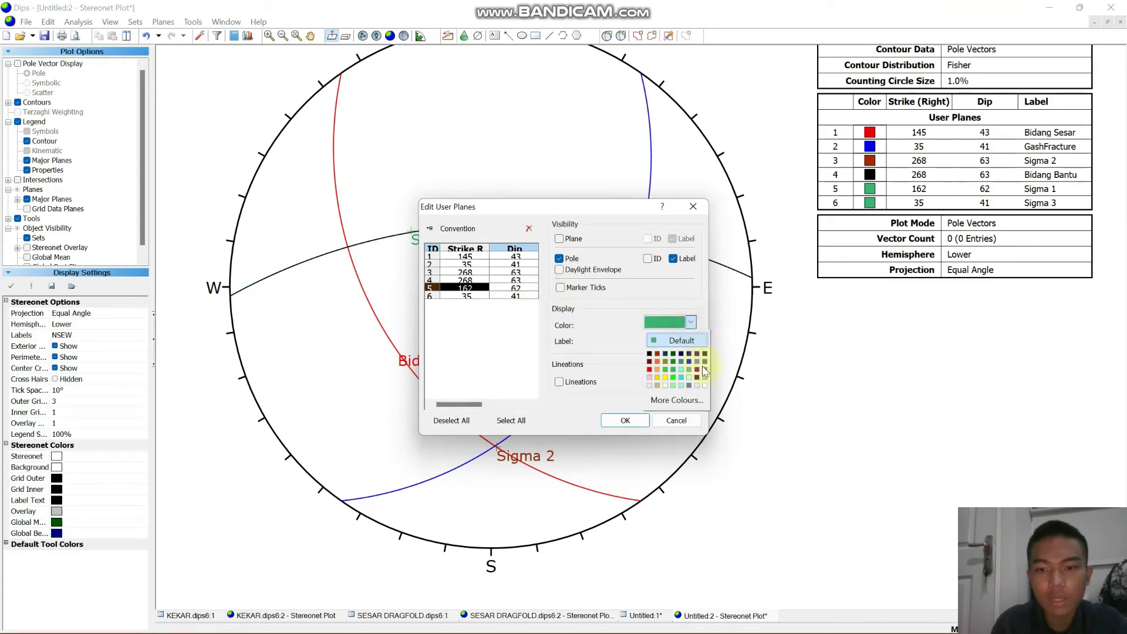
pyautogui.click(706, 371)
pyautogui.click(532, 296)
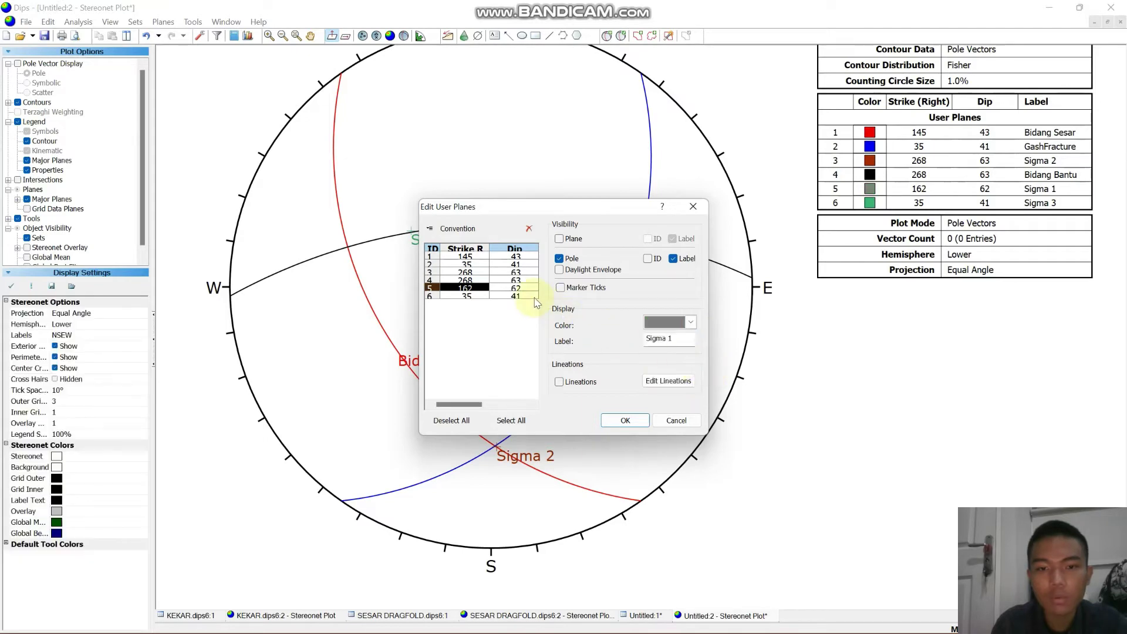
pyautogui.click(690, 327)
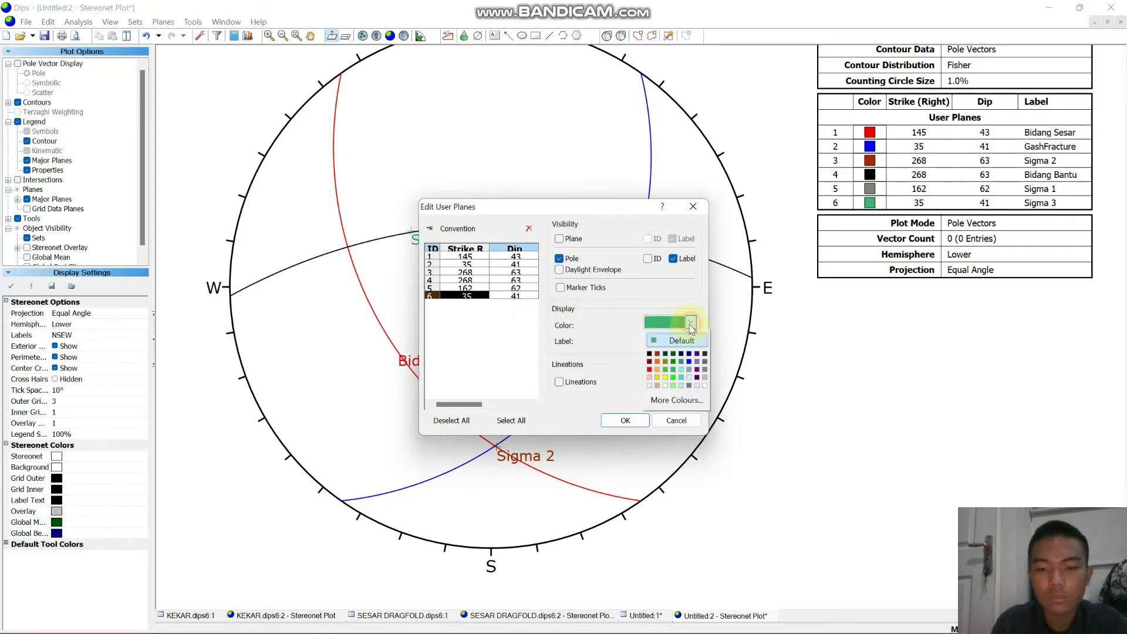
pyautogui.click(673, 377)
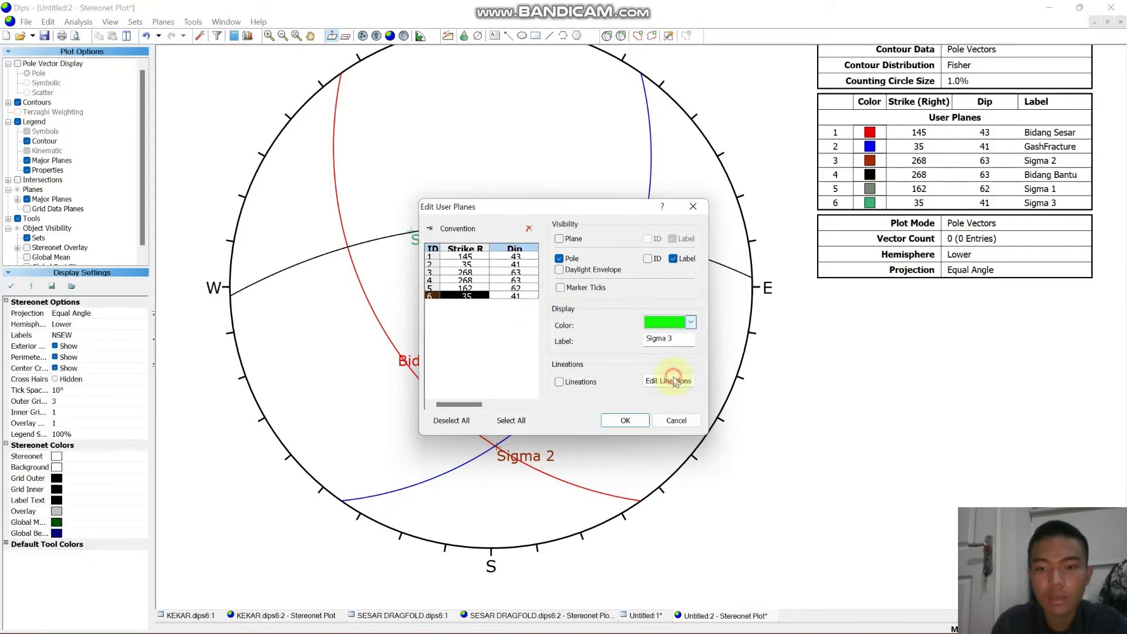
pyautogui.click(647, 420)
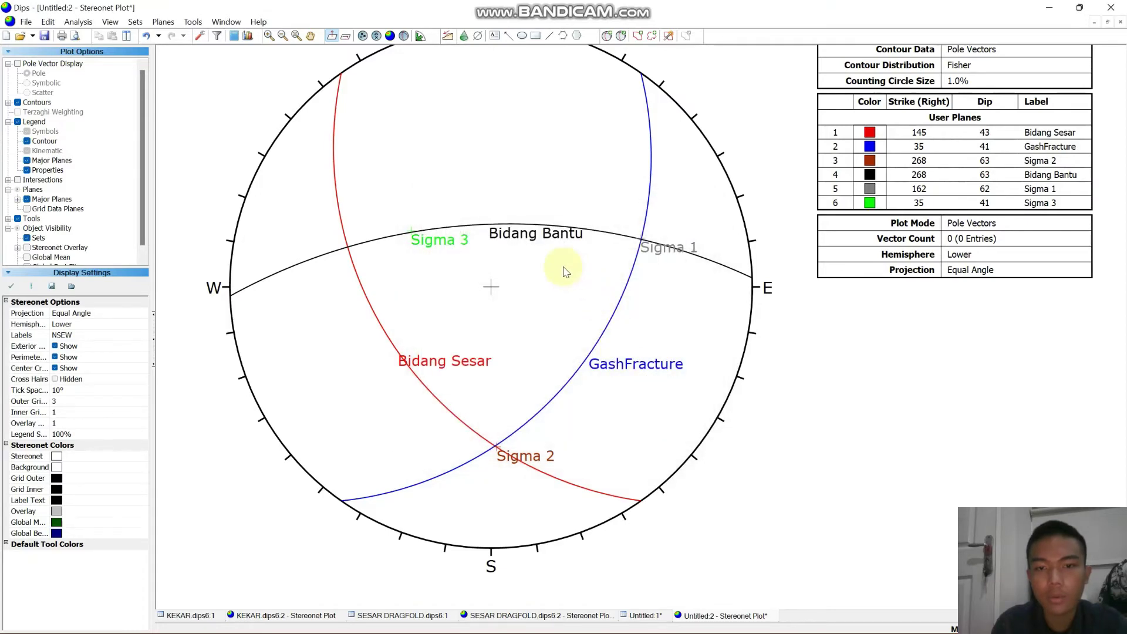
# - Turn on the stereonet overlay and set it to the Equatorial grid
pyautogui.scroll(-2, 617, 290)
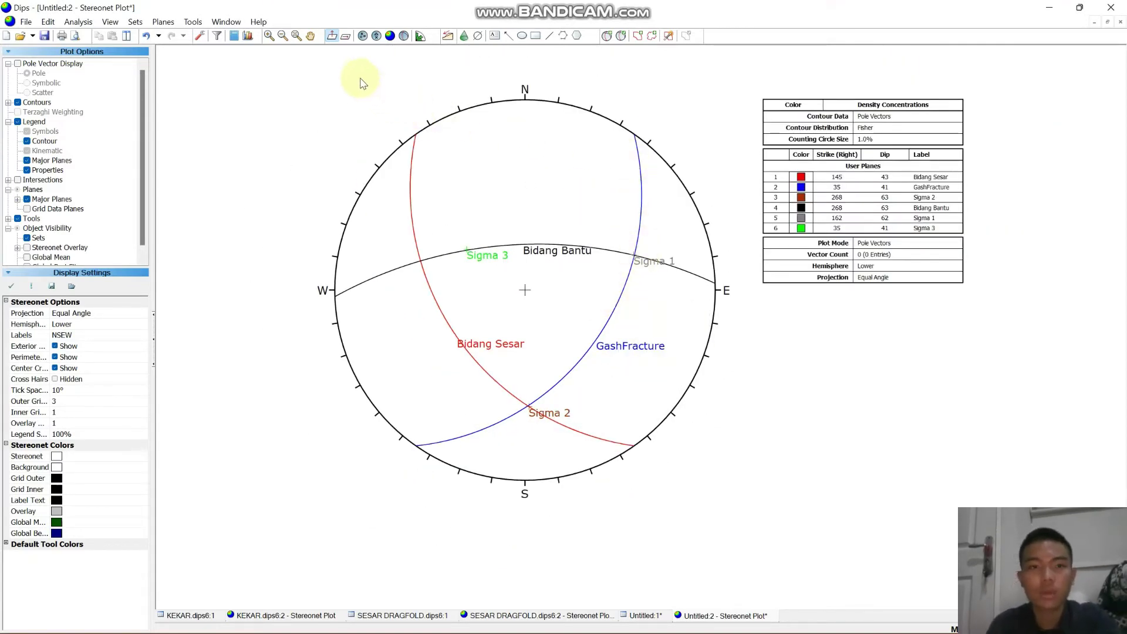
pyautogui.click(311, 36)
pyautogui.scroll(2, 446, 219)
pyautogui.moveTo(533, 259); pyautogui.dragTo(414, 275)
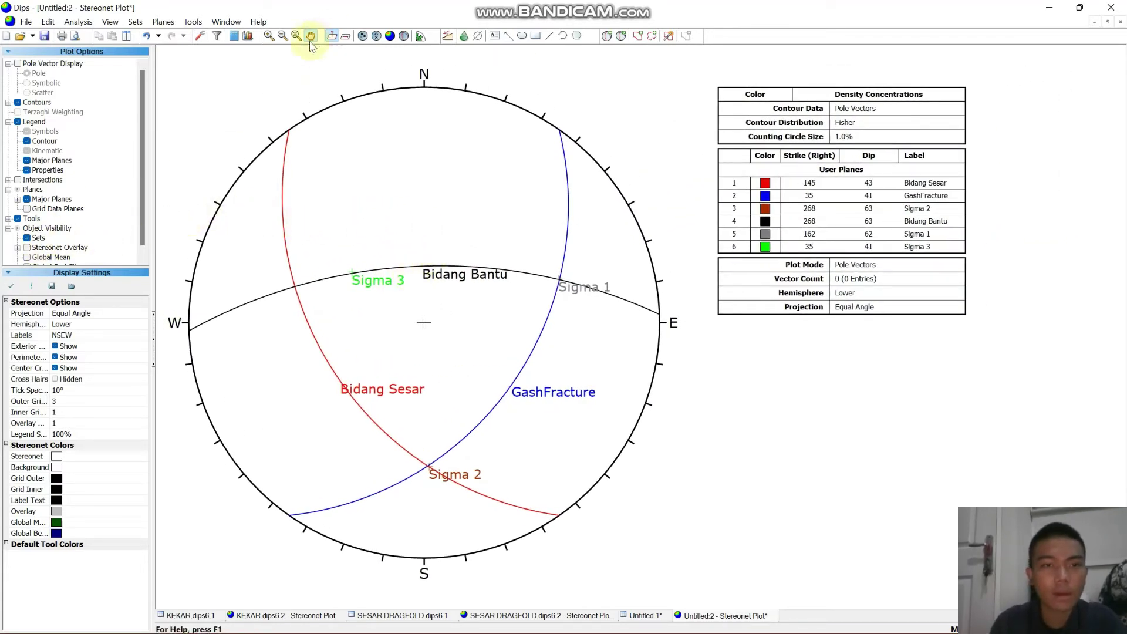
pyautogui.click(27, 248)
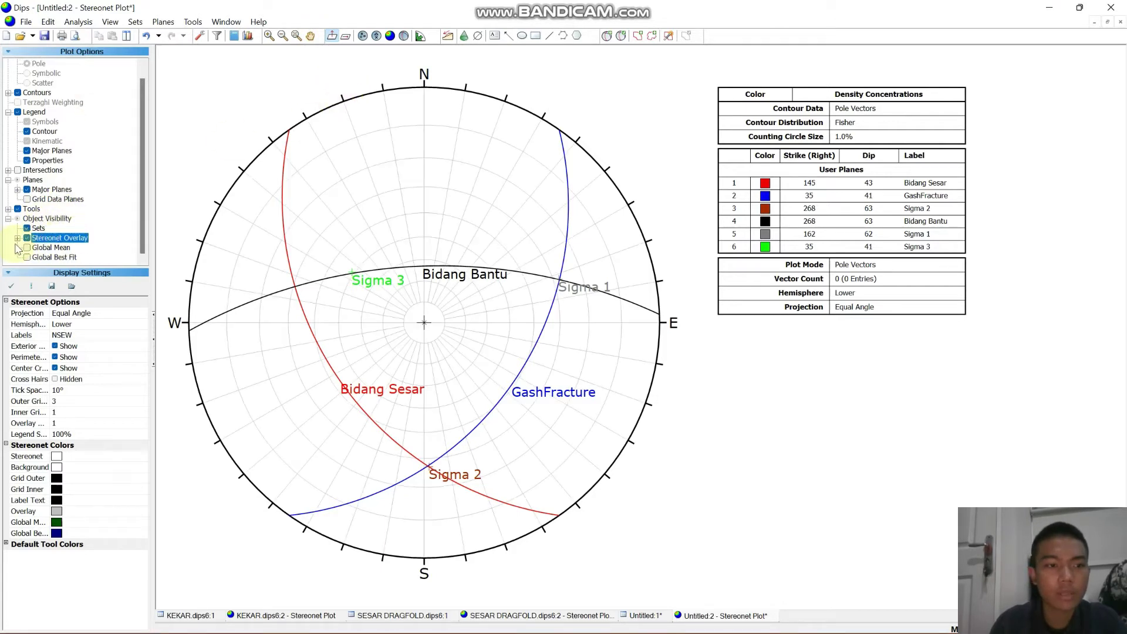
pyautogui.click(18, 238)
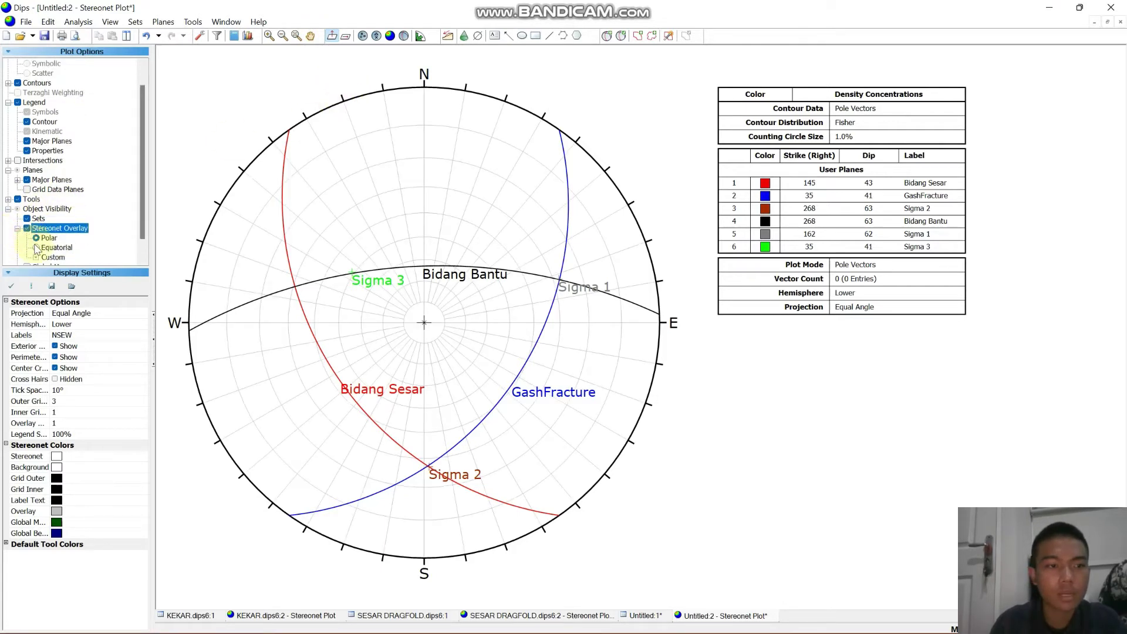
pyautogui.click(36, 248)
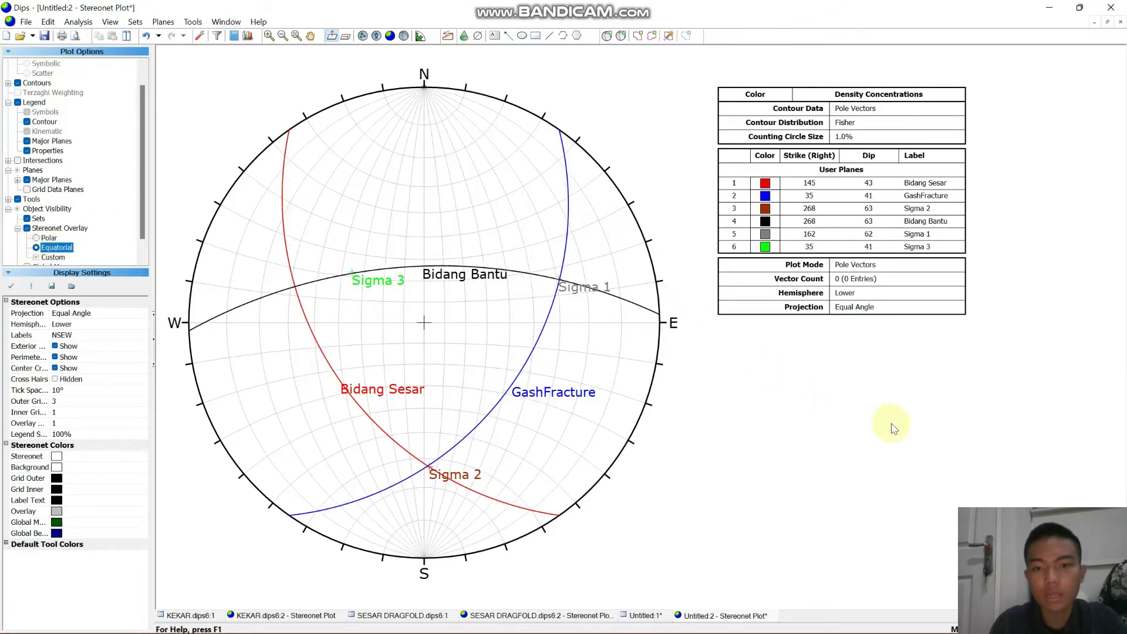
# - Switch the orientation convention from strike and dip to Trend/Plunge for the plotted user planes
pyautogui.click(734, 351)
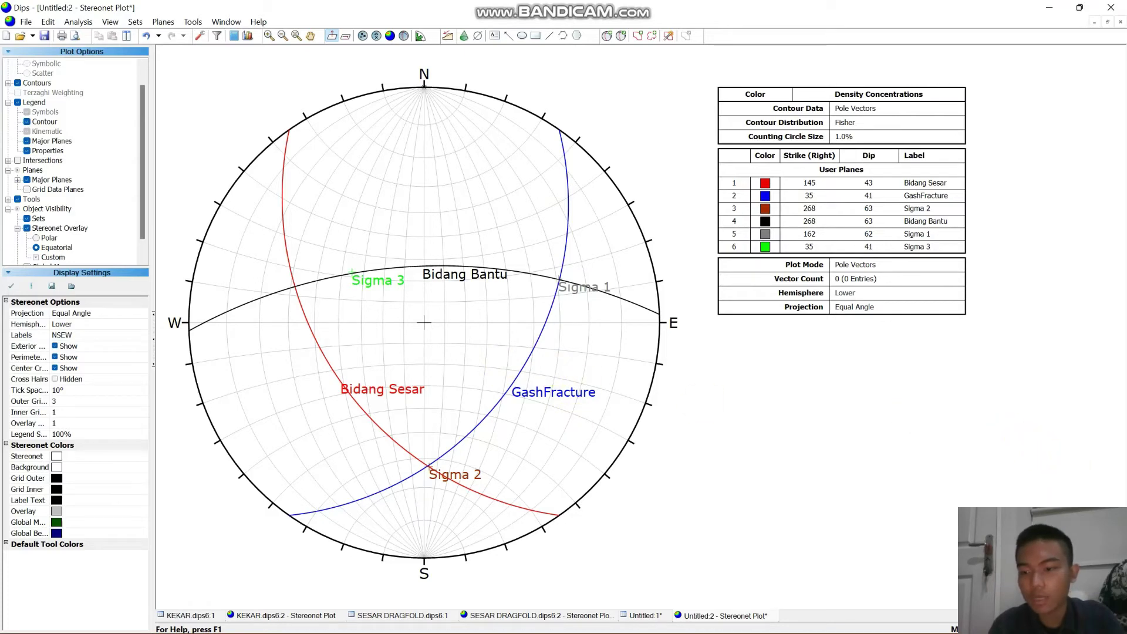
pyautogui.click(1045, 630)
pyautogui.click(1045, 629)
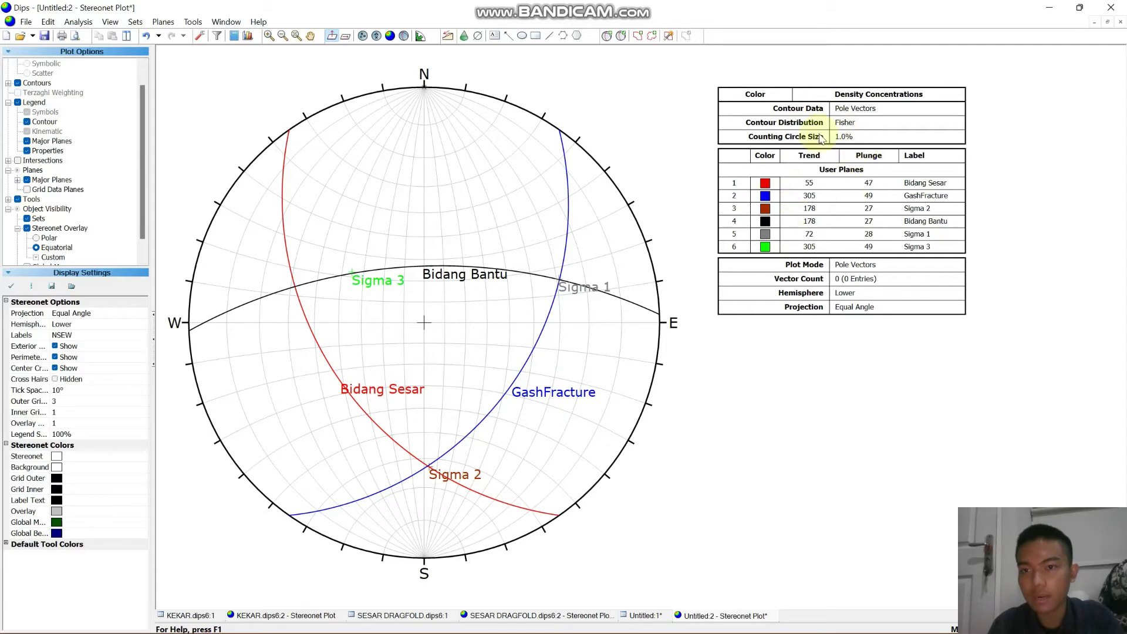
# - Save the stereonet project in the Documents folder as SESAR GASHFRACTURE DIPS
pyautogui.click(25, 23)
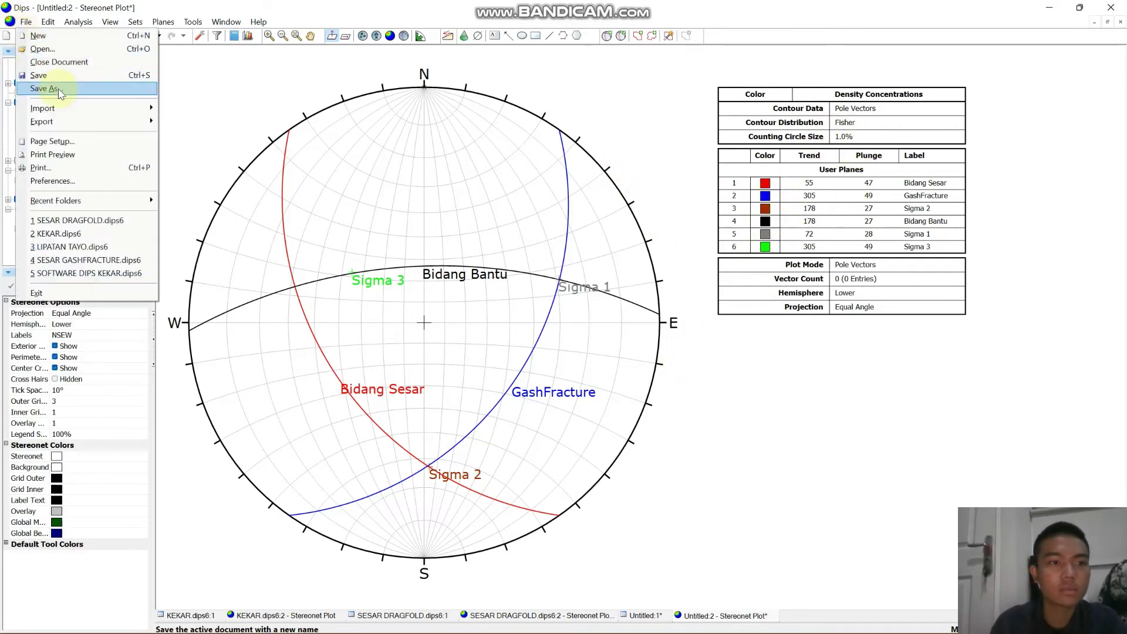
pyautogui.click(44, 81)
pyautogui.write('SES')
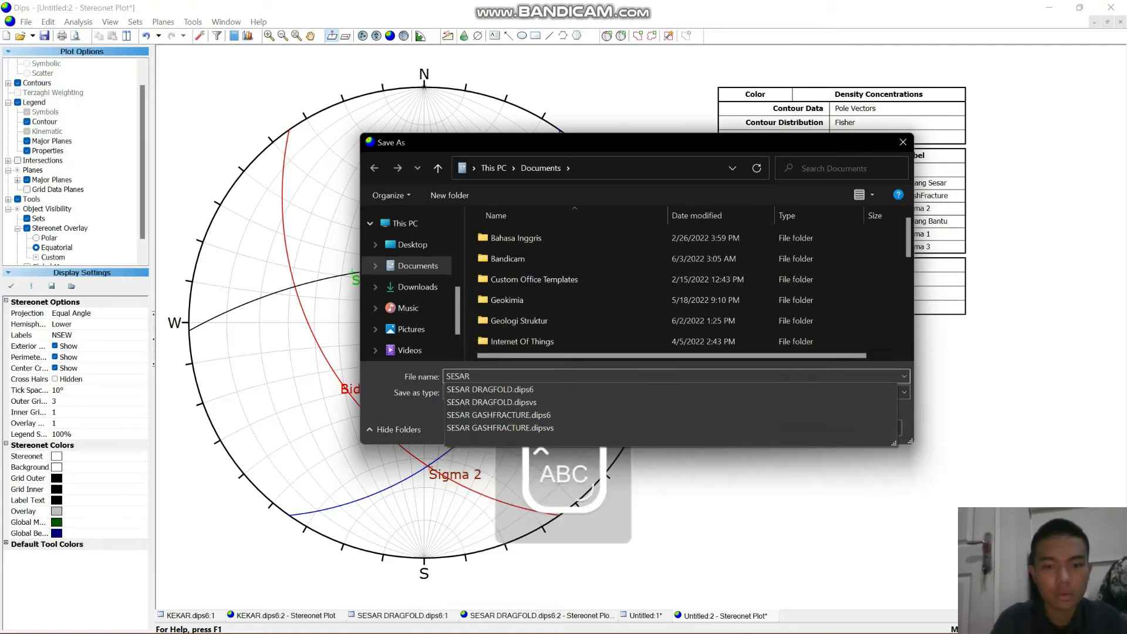
pyautogui.write('AR')
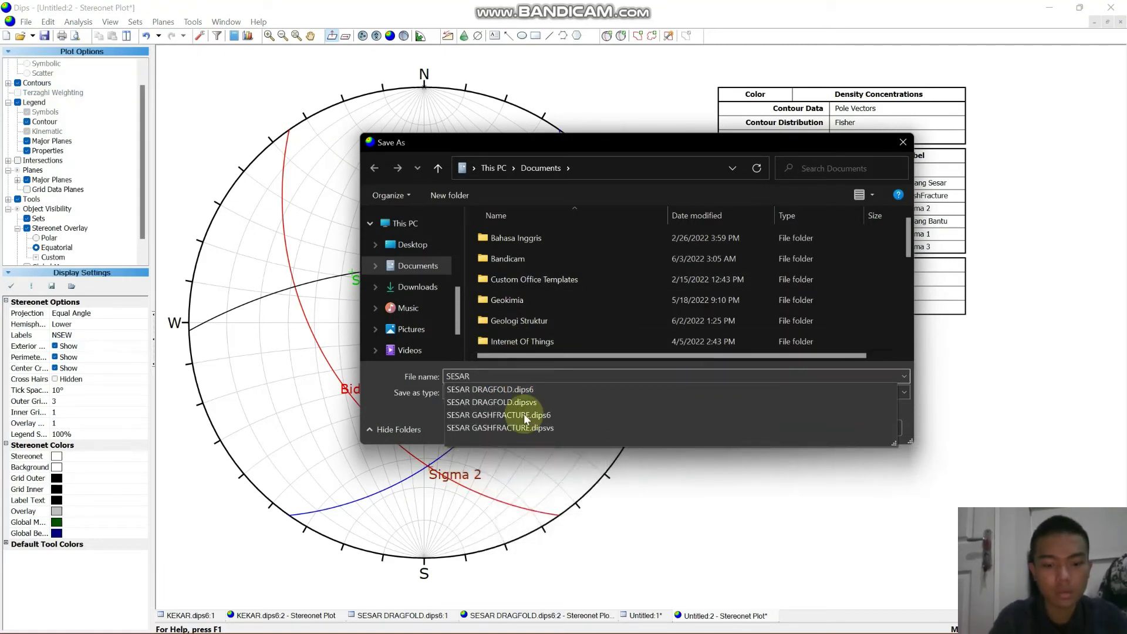
pyautogui.write(' GASHFR')
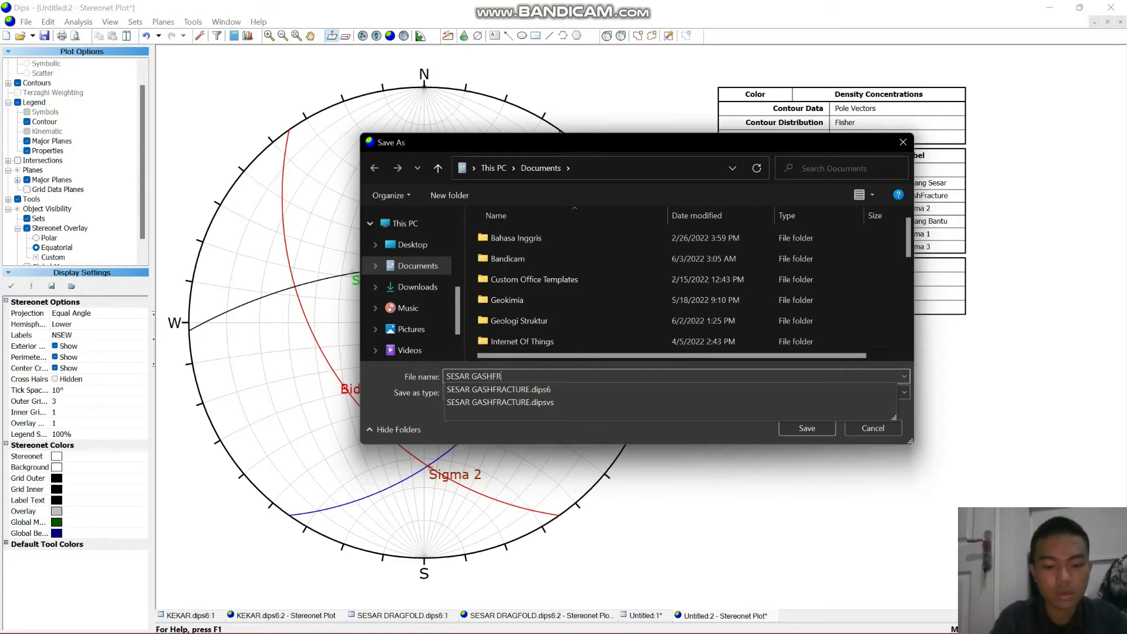
pyautogui.write('ACTU')
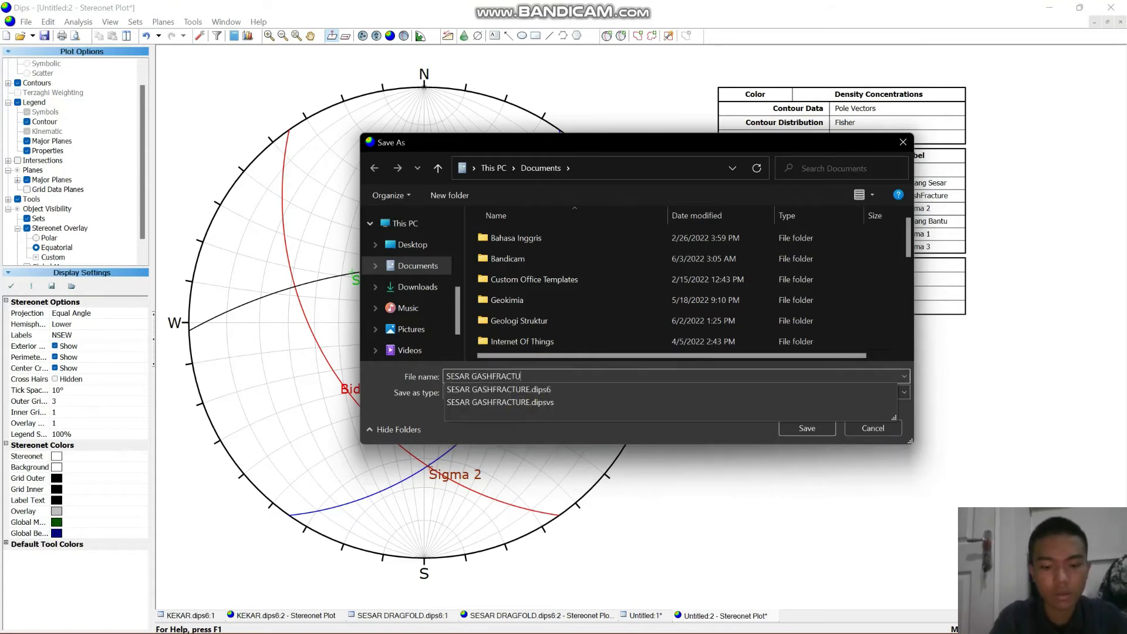
pyautogui.write('RE DIPS')
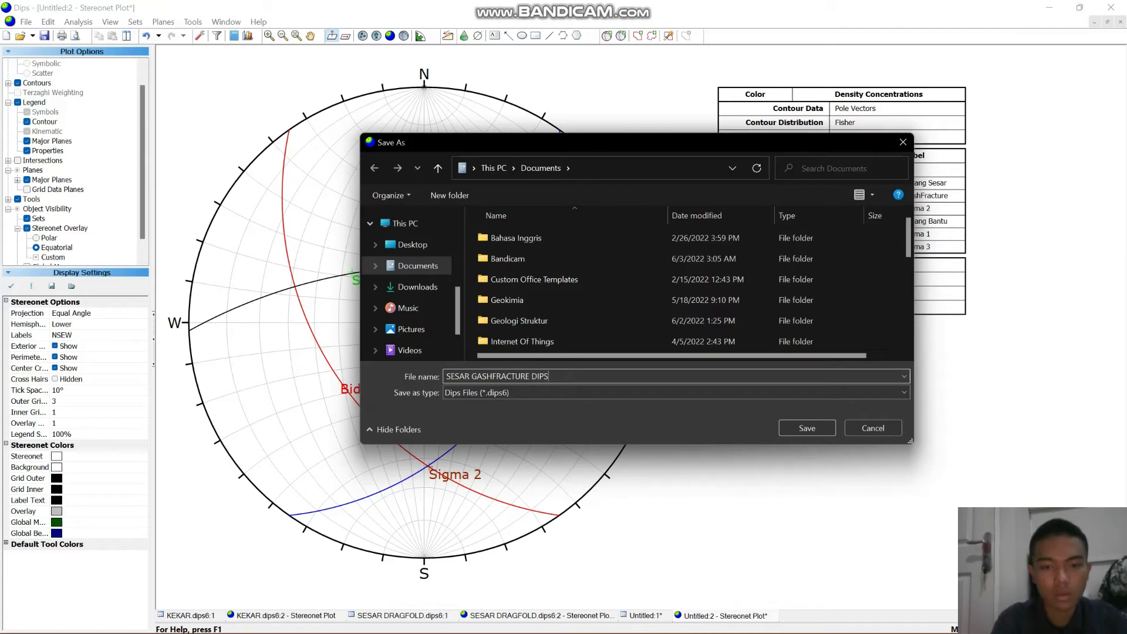
pyautogui.click(837, 431)
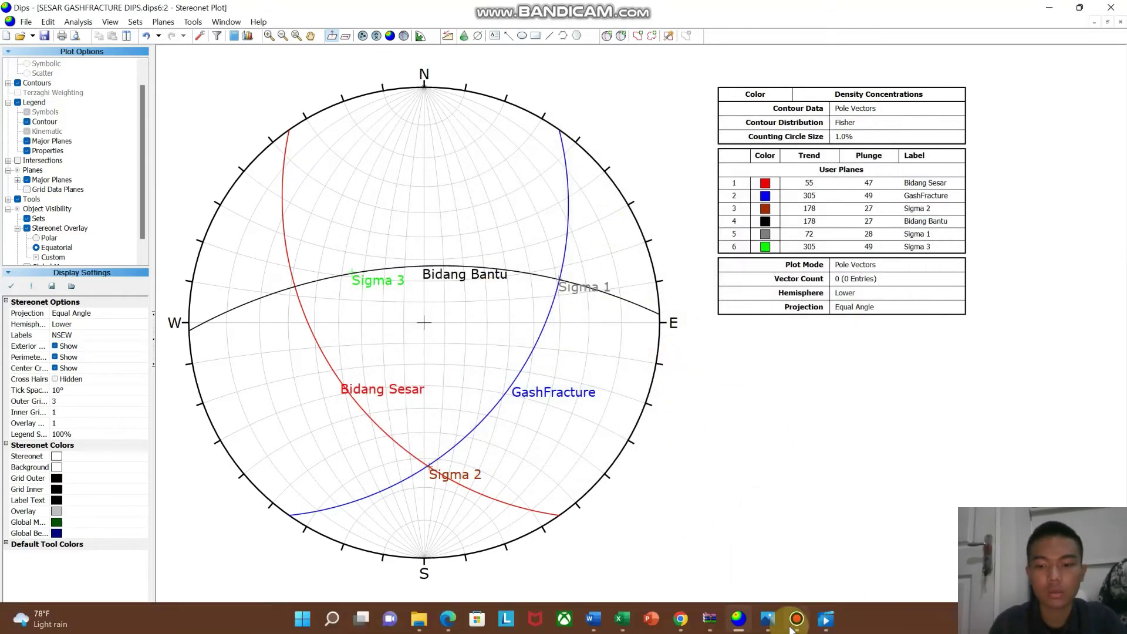
pyautogui.click(797, 627)
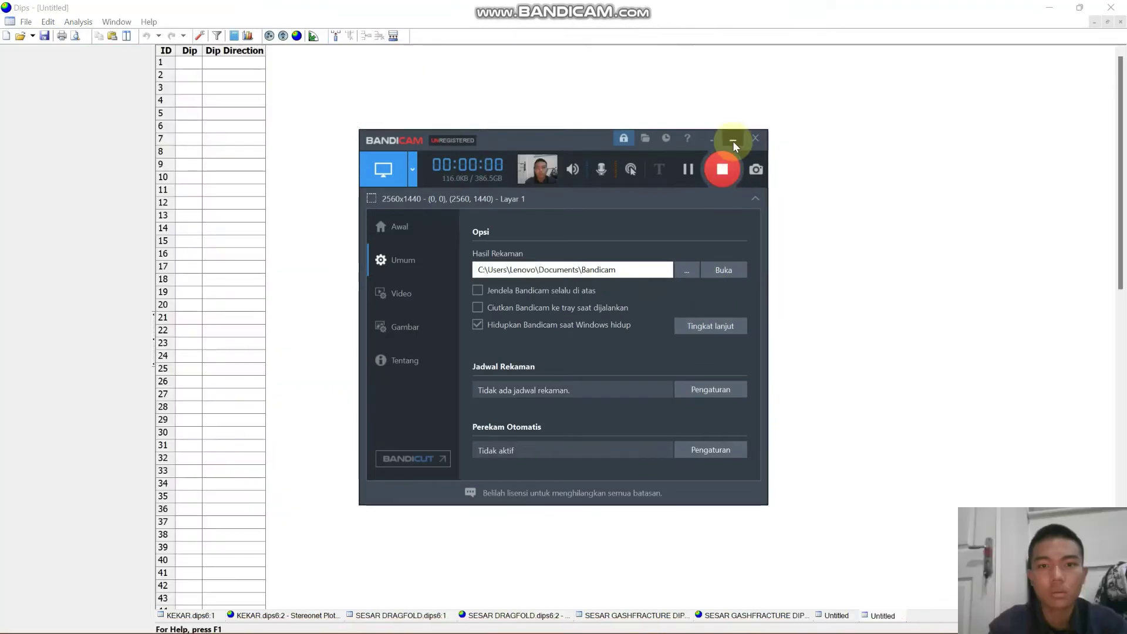
pyautogui.click(732, 139)
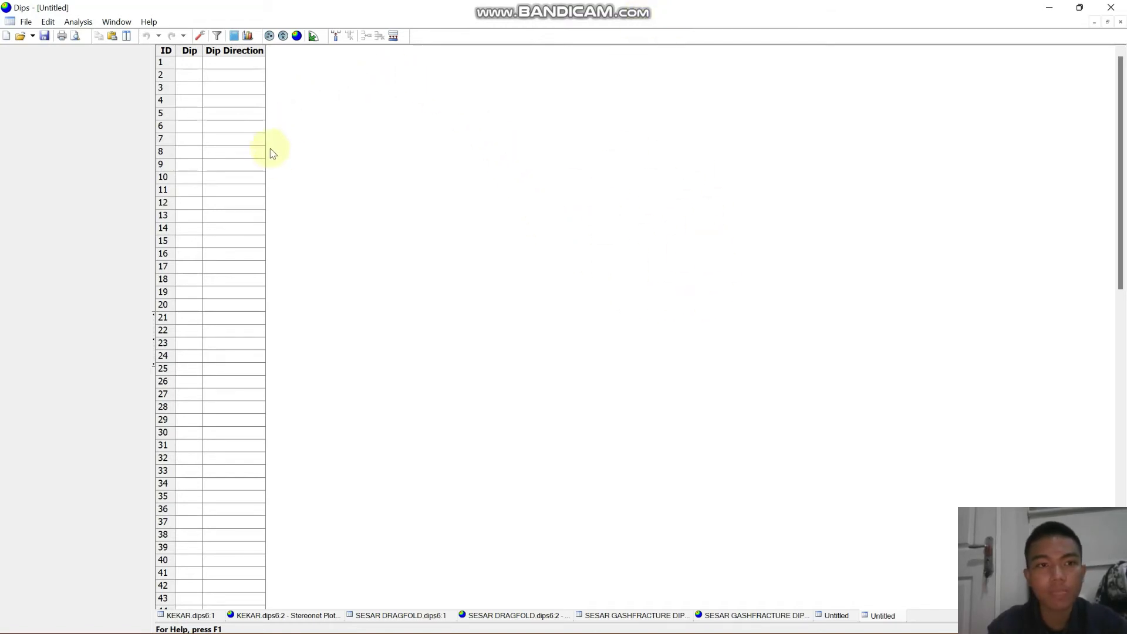
# - Set the new project's global orientation format to Strike (Right) / Dip and open its contour stereonet plot
pyautogui.click(199, 37)
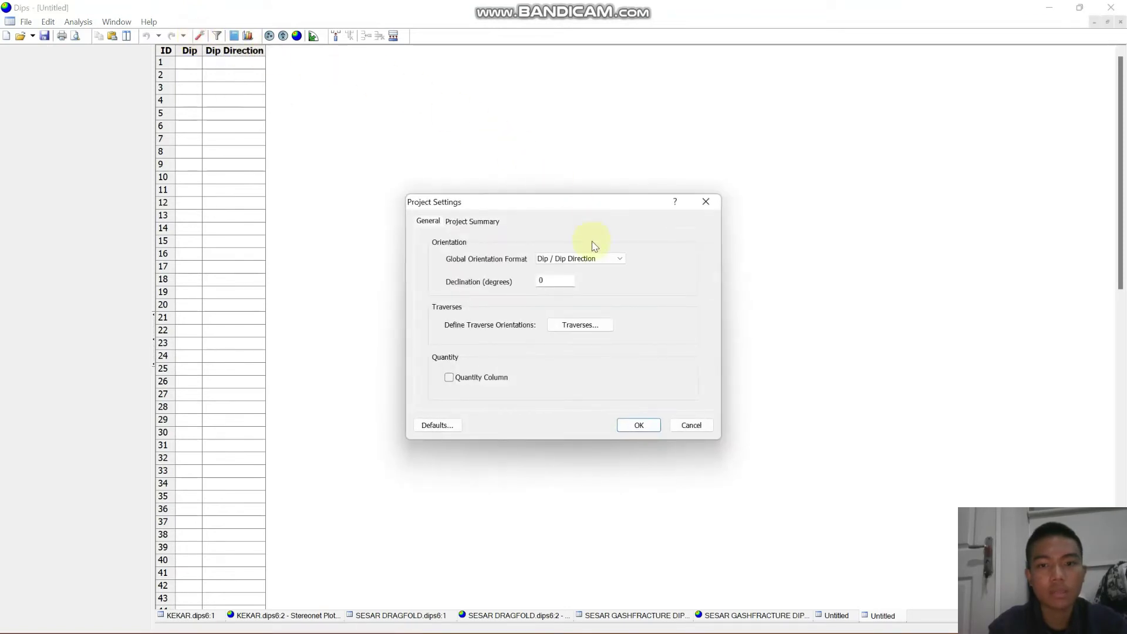
pyautogui.click(600, 261)
pyautogui.click(601, 282)
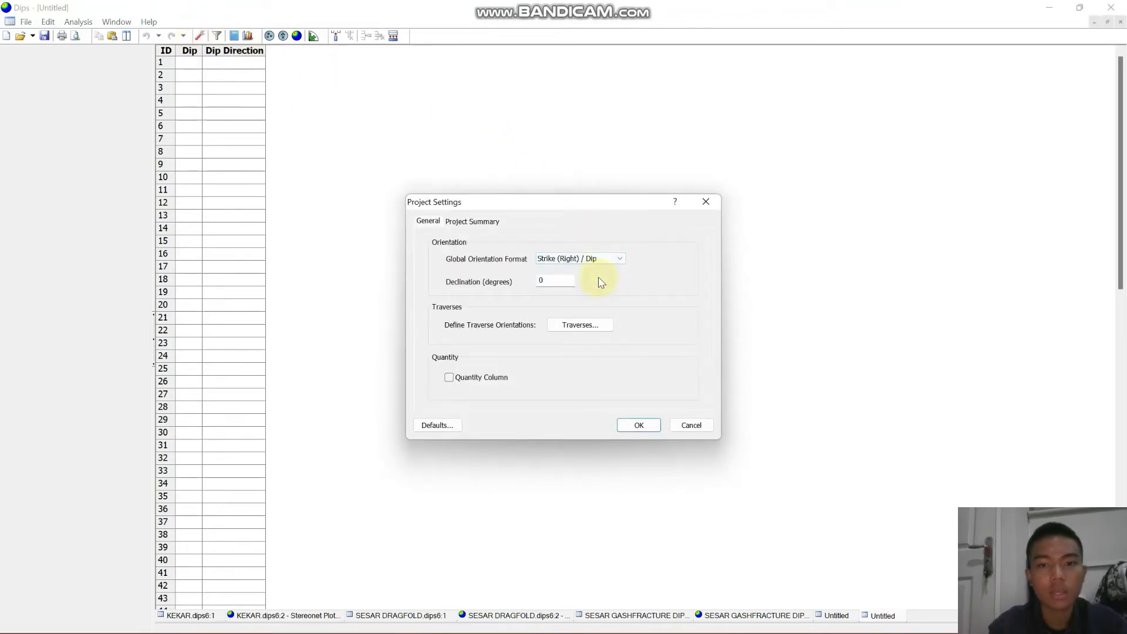
pyautogui.click(639, 425)
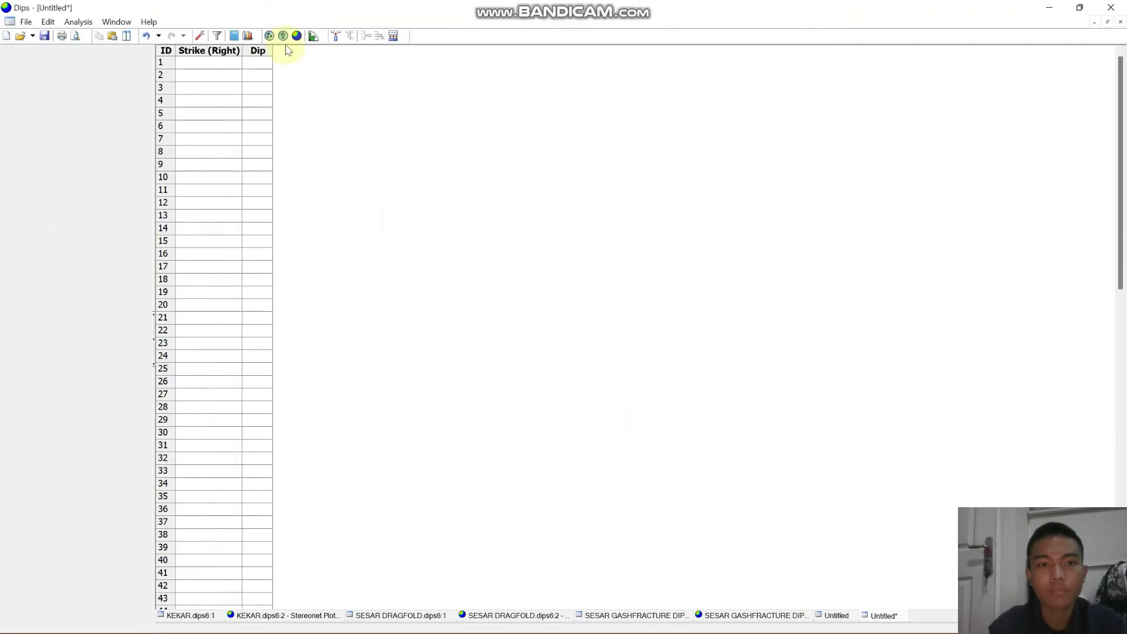
pyautogui.click(297, 36)
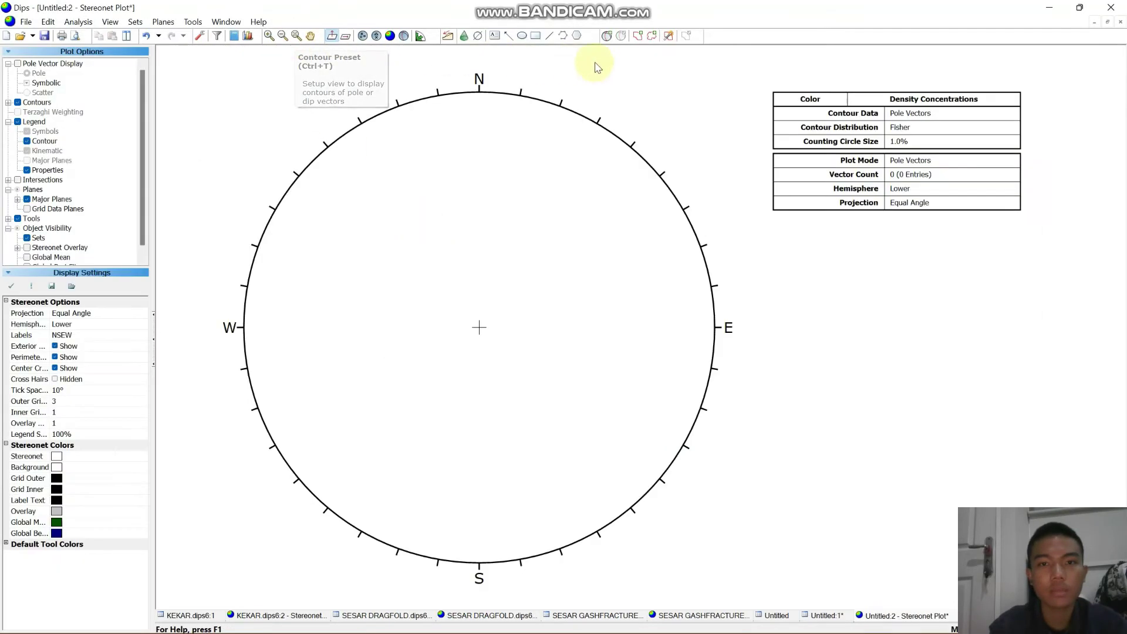
# - Place a new user plane on the stereonet at about strike 108 and dip 44, and label it Bidang Sesar
pyautogui.click(608, 37)
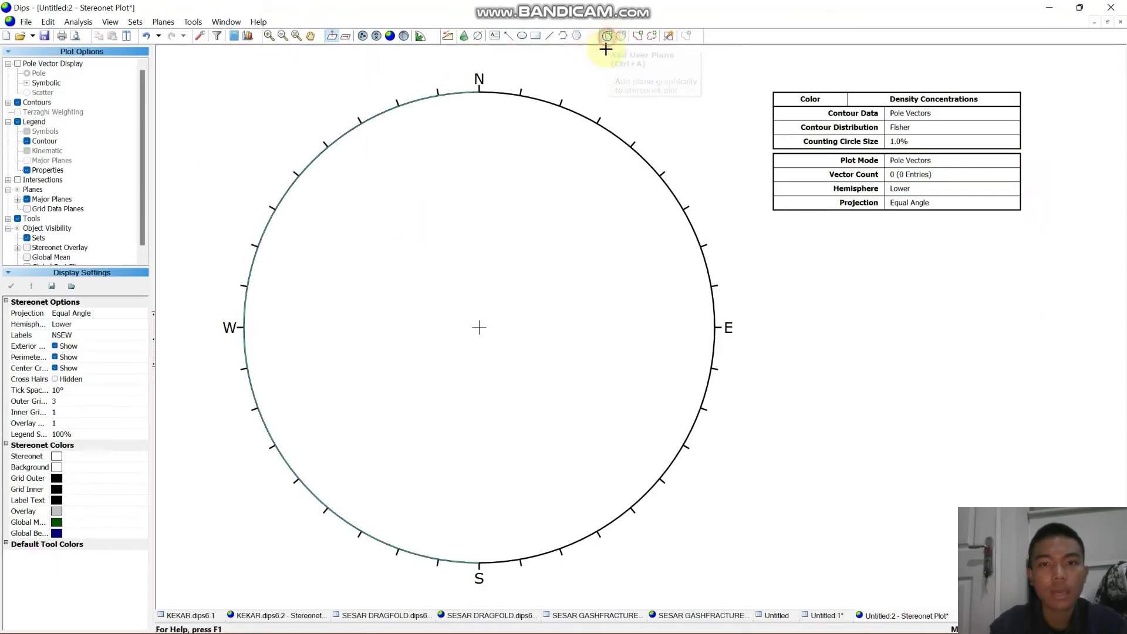
pyautogui.click(509, 237)
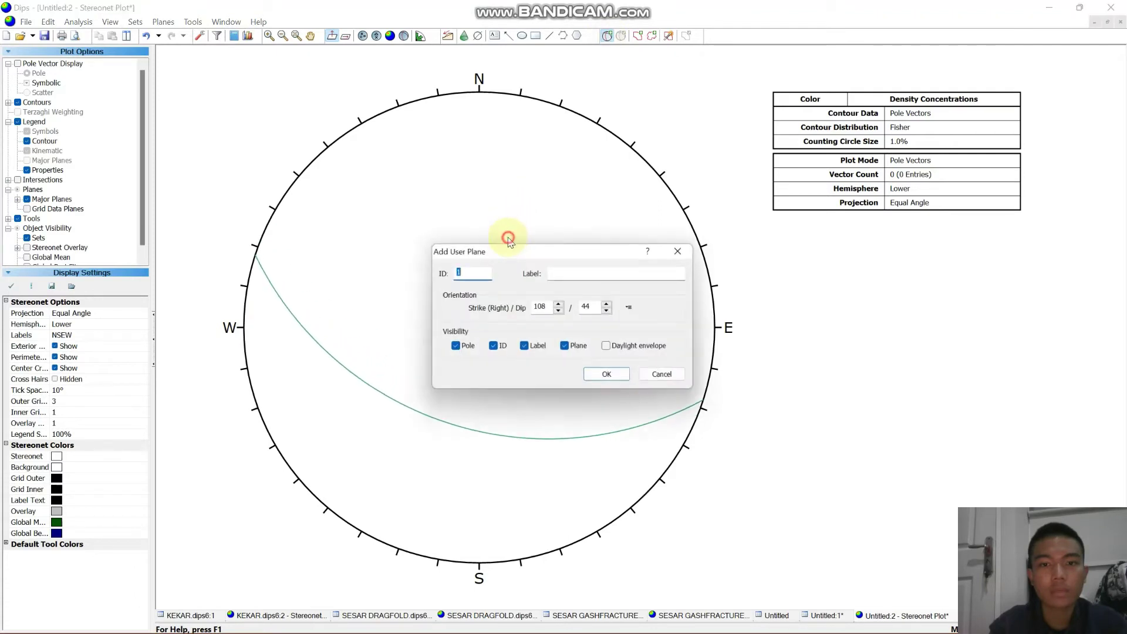
pyautogui.click(583, 275)
pyautogui.write('B')
pyautogui.press('capslock')
pyautogui.write('idan')
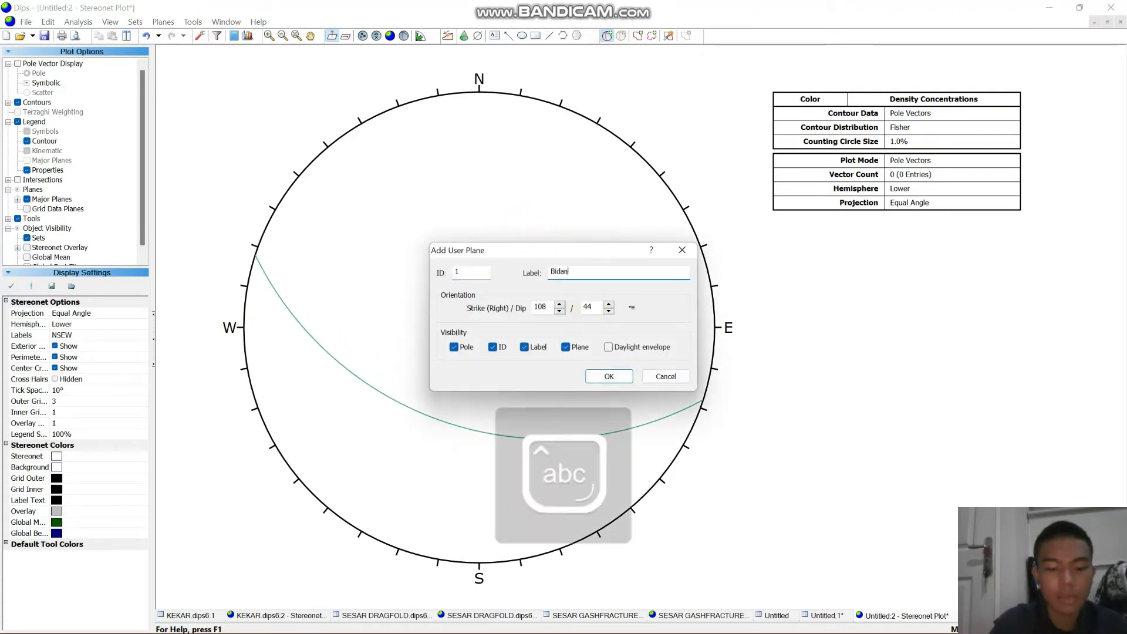
pyautogui.write('g')
pyautogui.press('capslock')
pyautogui.write('S')
pyautogui.press('capslock')
pyautogui.write('esar')
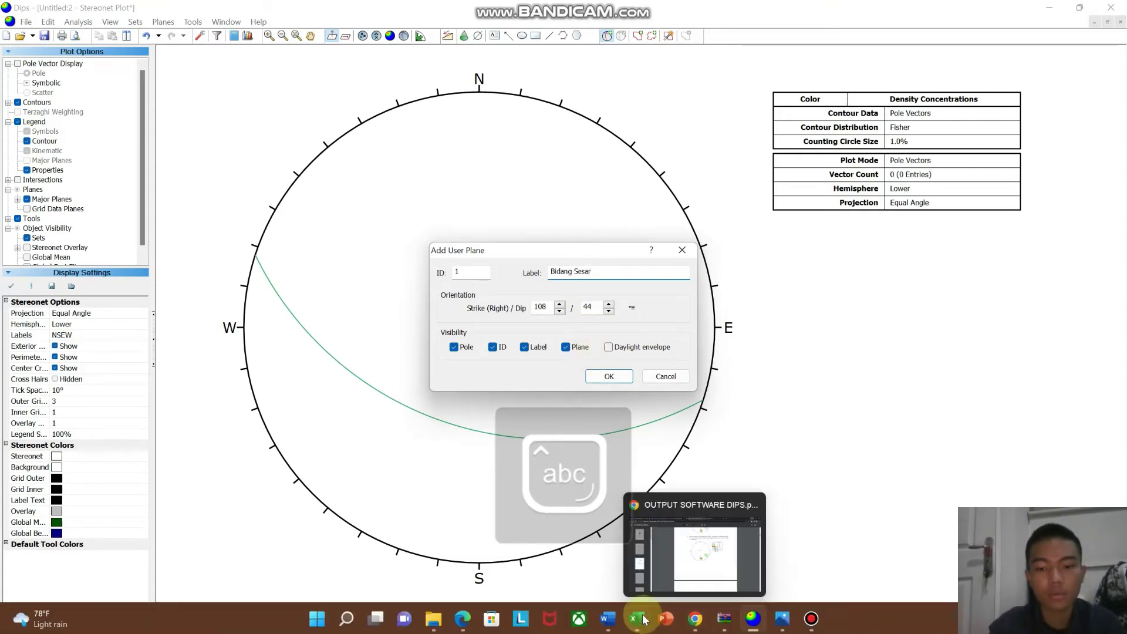
# - Switch to the Data Pengolahan Dips workbook in Excel and copy the Bidang sesar and Gores garis data in A4:B5
pyautogui.moveTo(637, 618)
pyautogui.click(624, 555)
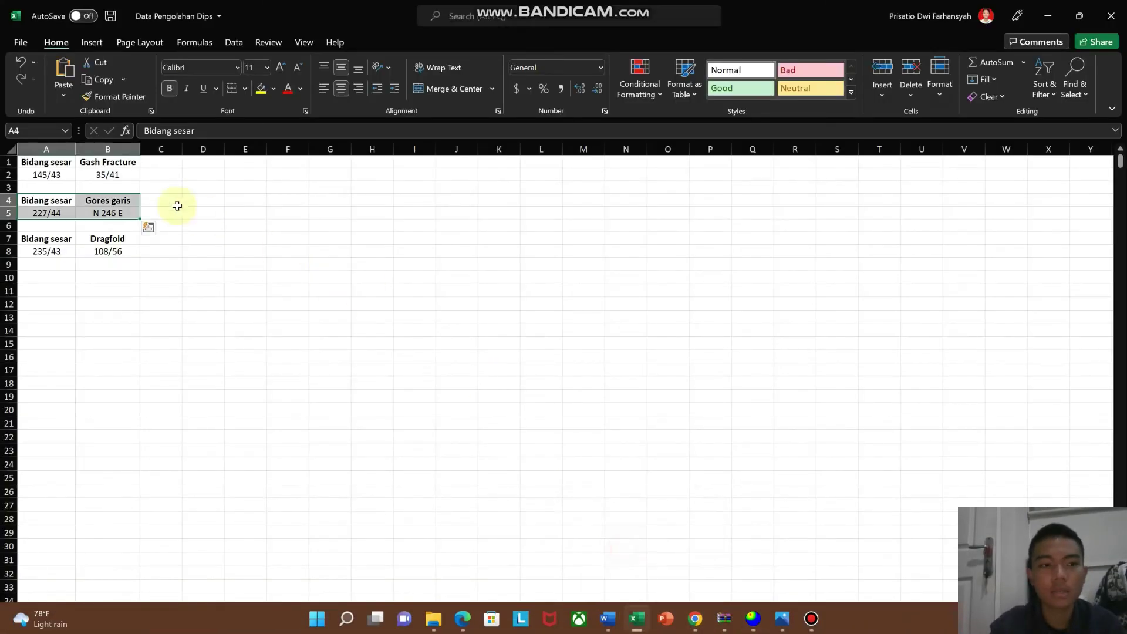
pyautogui.hotkey('ctrl', 'c')
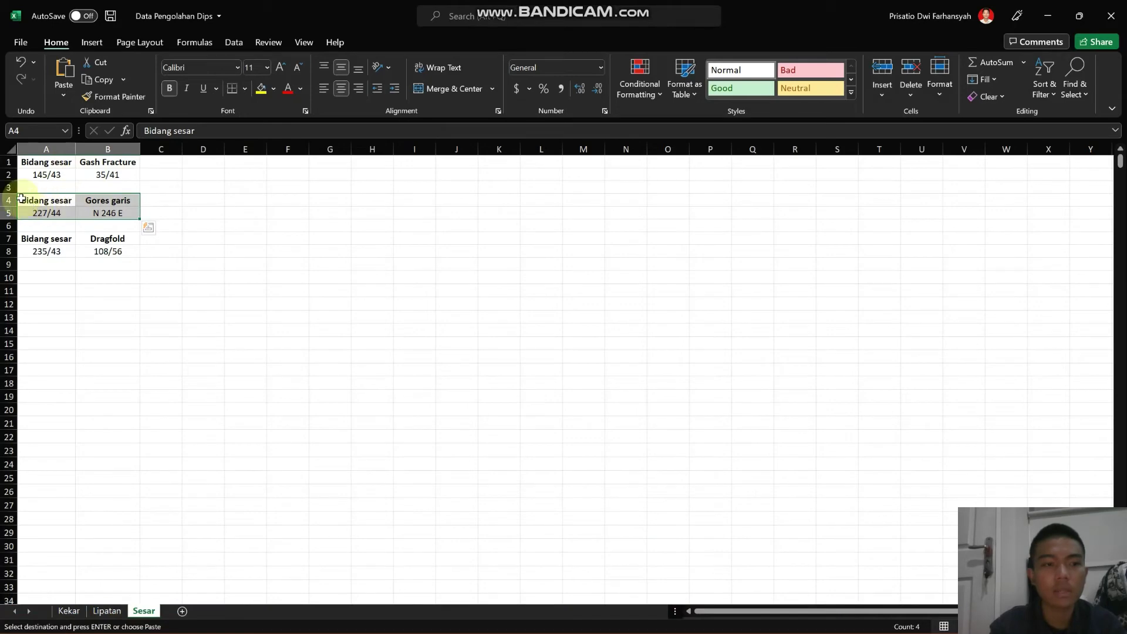
pyautogui.moveTo(626, 627)
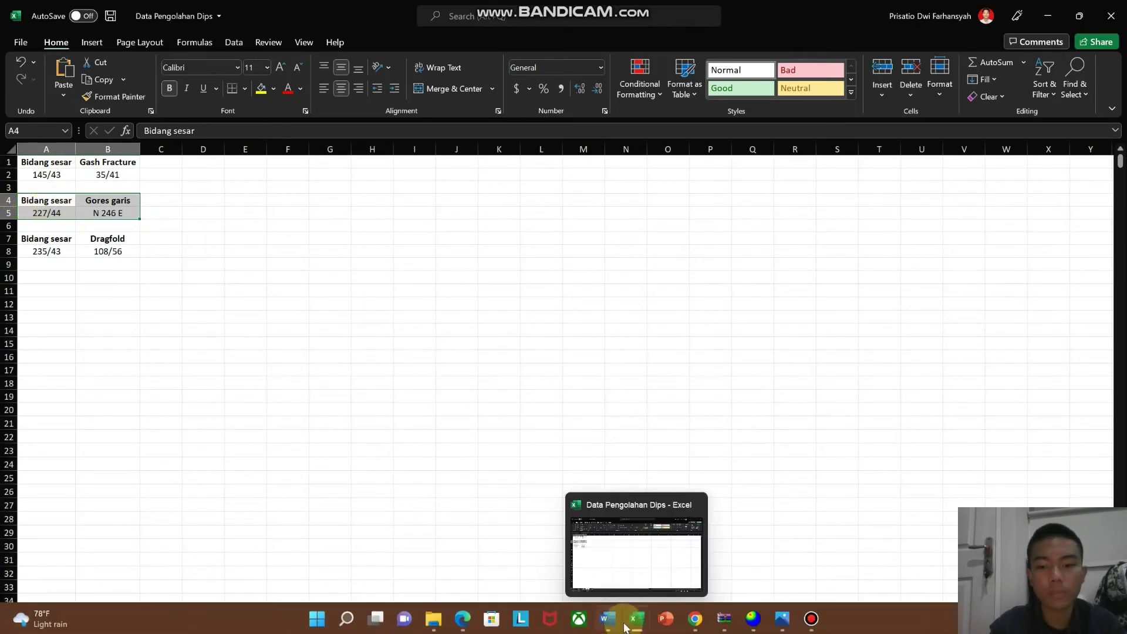
# - Switch back to Dips, set the Bidang Sesar plane's strike to 227, hide its pole and ID, and create it
pyautogui.click(753, 618)
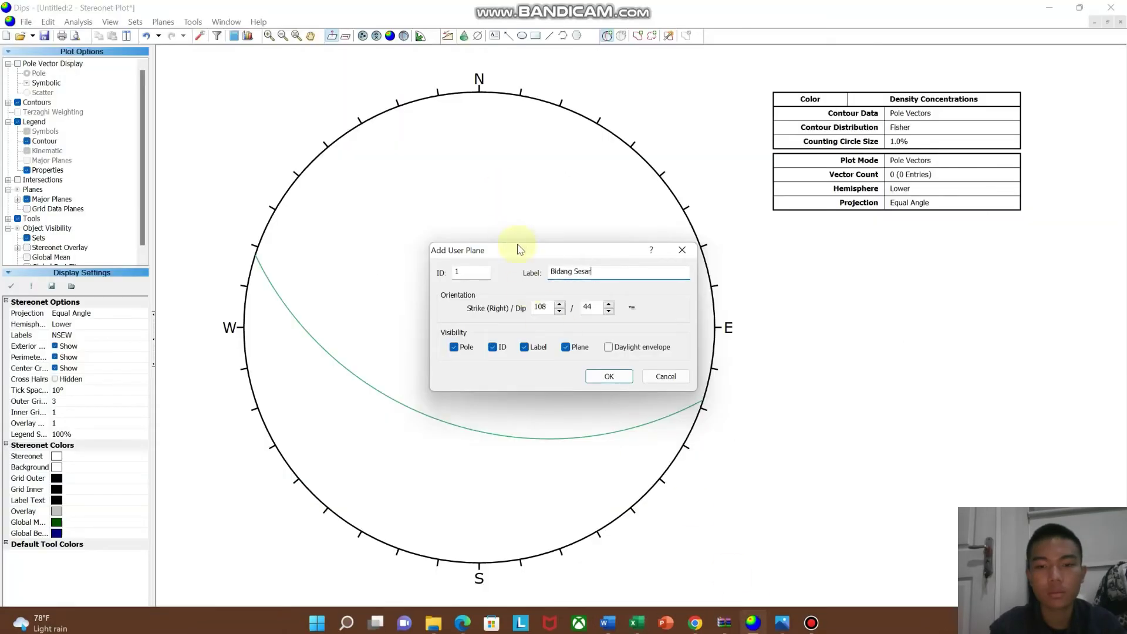
pyautogui.click(542, 307)
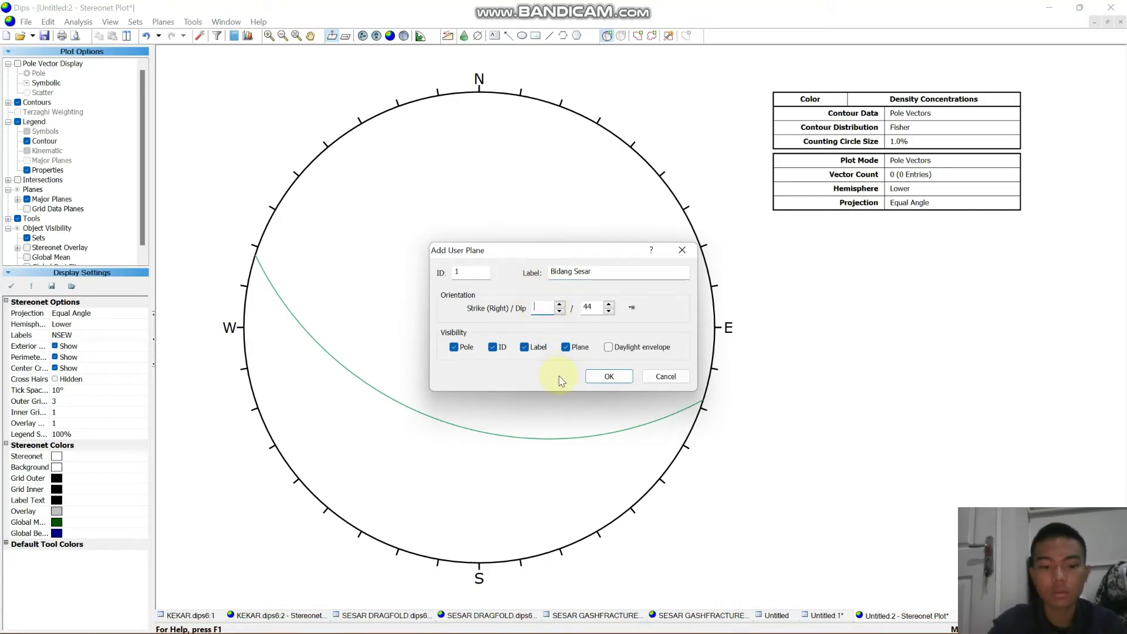
pyautogui.write('227')
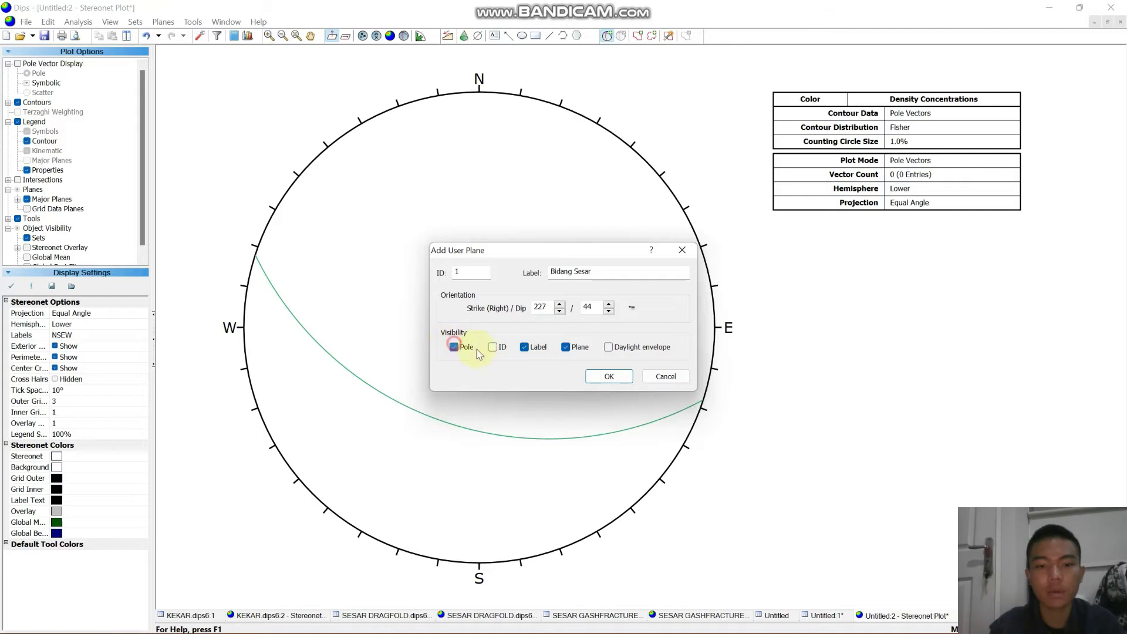
pyautogui.click(606, 375)
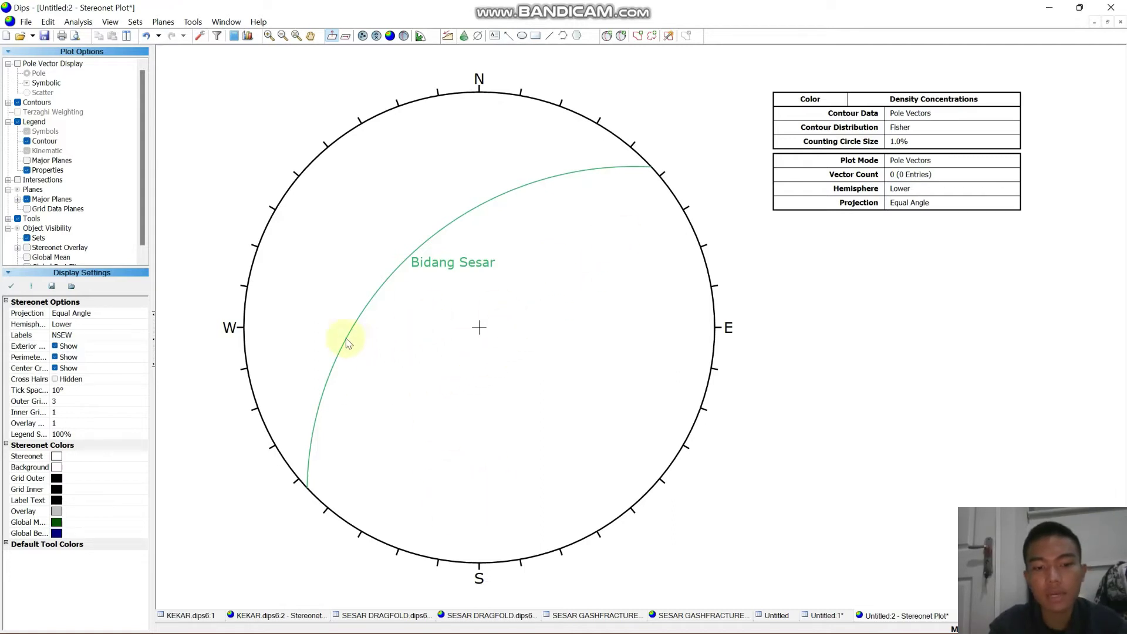
# - Add a trend line for the Gores garis, checking its direction in the Excel workbook and setting the trend to 246
pyautogui.click(193, 23)
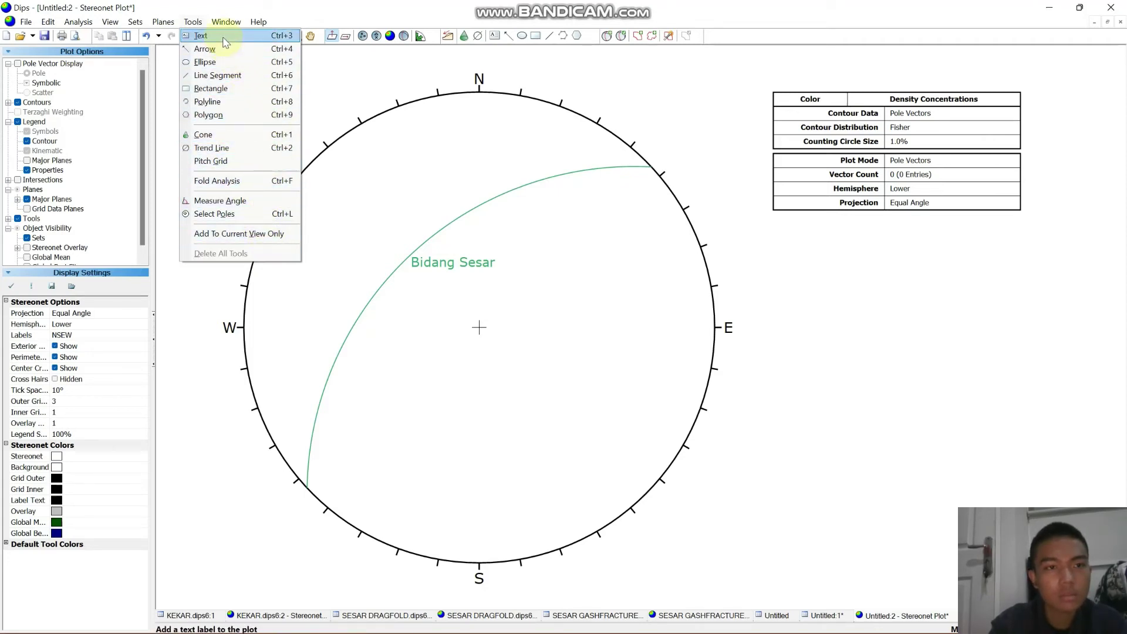
pyautogui.click(211, 148)
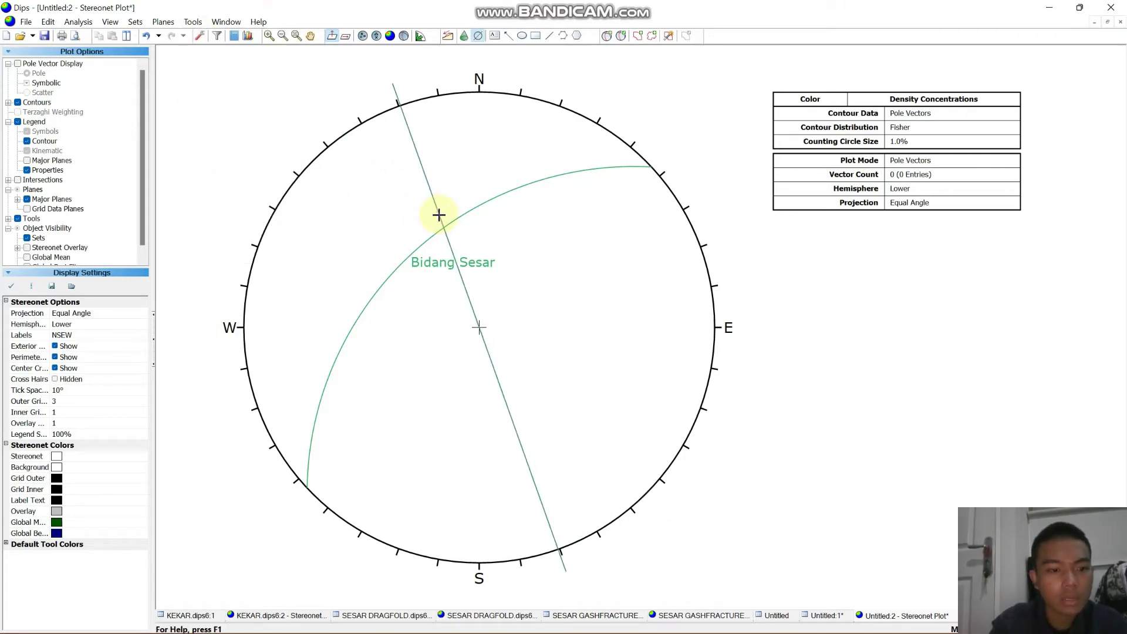
pyautogui.click(491, 255)
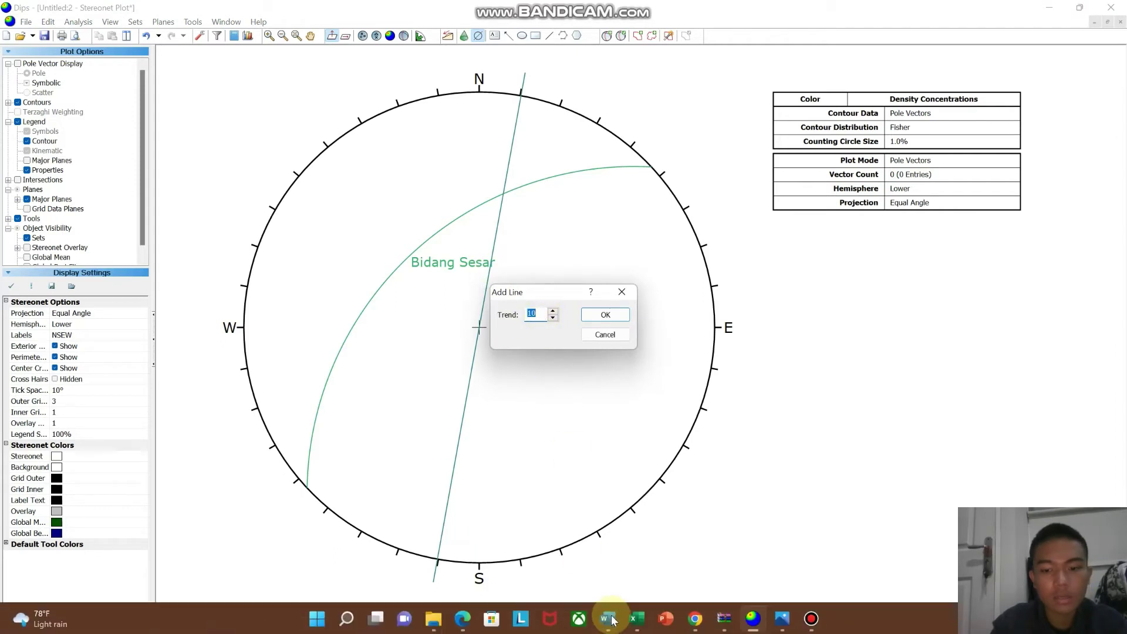
pyautogui.moveTo(639, 548)
pyautogui.click(643, 555)
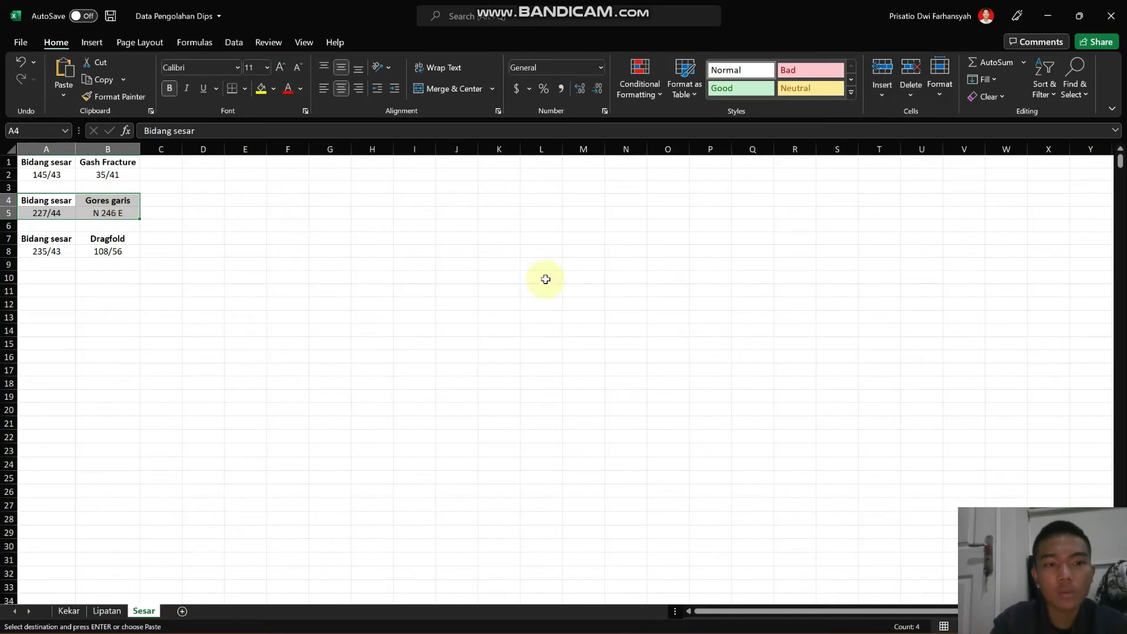
pyautogui.moveTo(749, 623)
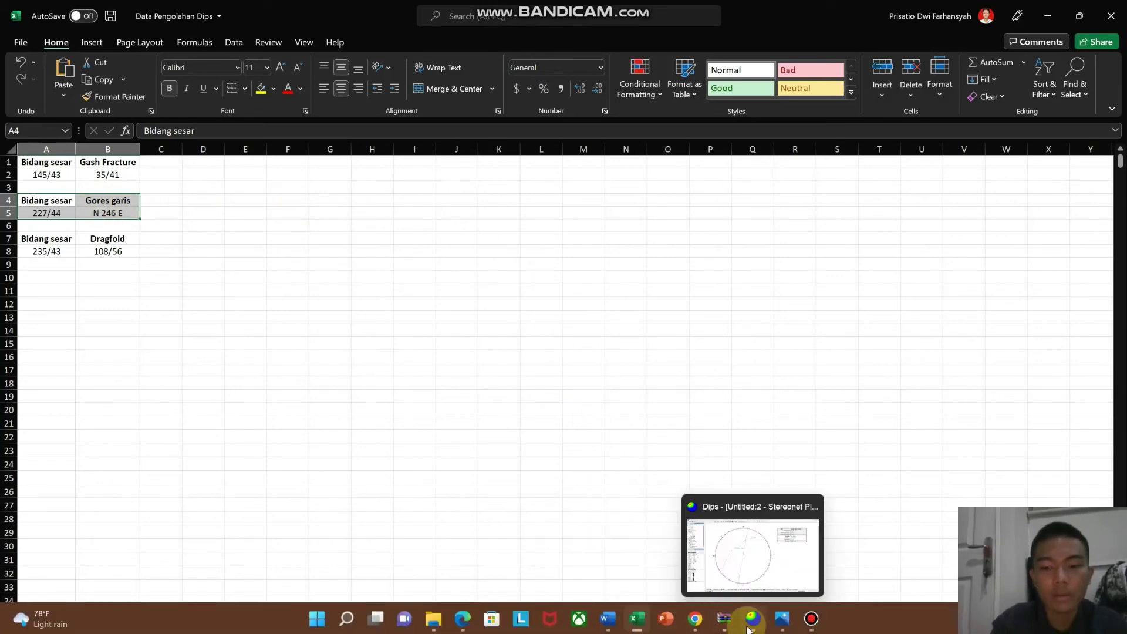
pyautogui.click(750, 586)
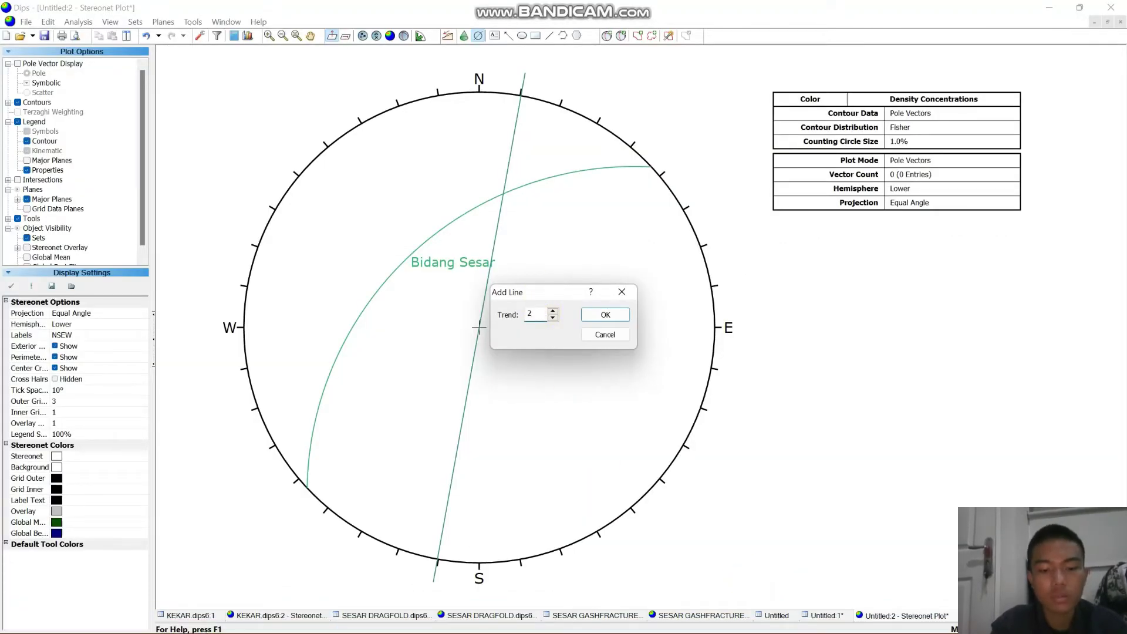
pyautogui.click(591, 316)
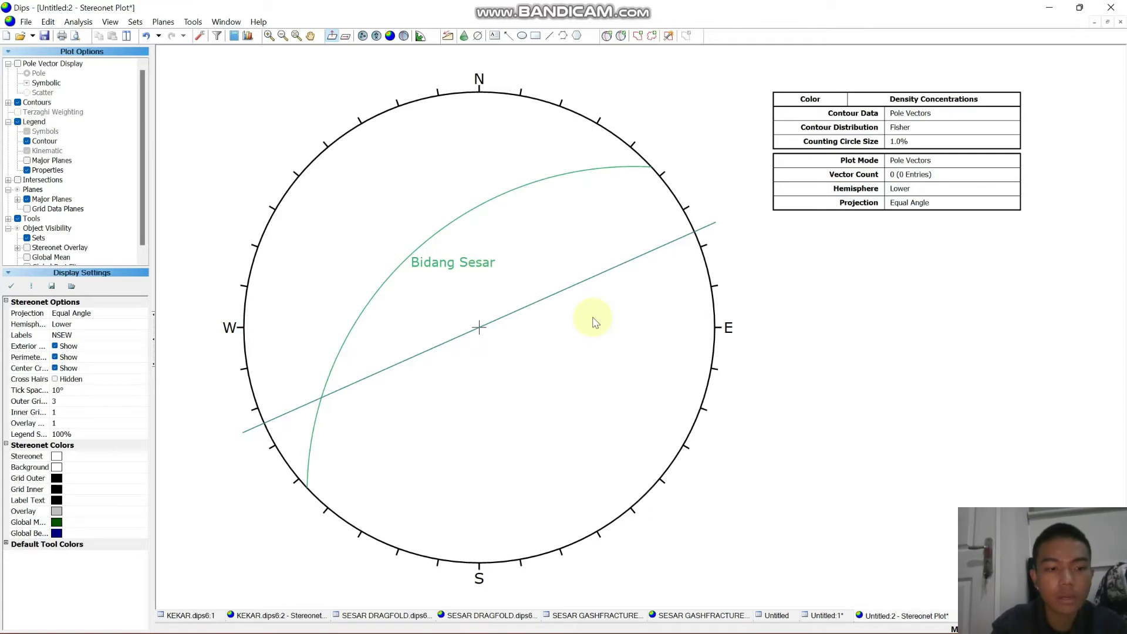
# - Add a user plane labelled Bidang Bantu at 336/72, with its pole where the trend line crosses the Bidang Sesar arc
pyautogui.click(608, 39)
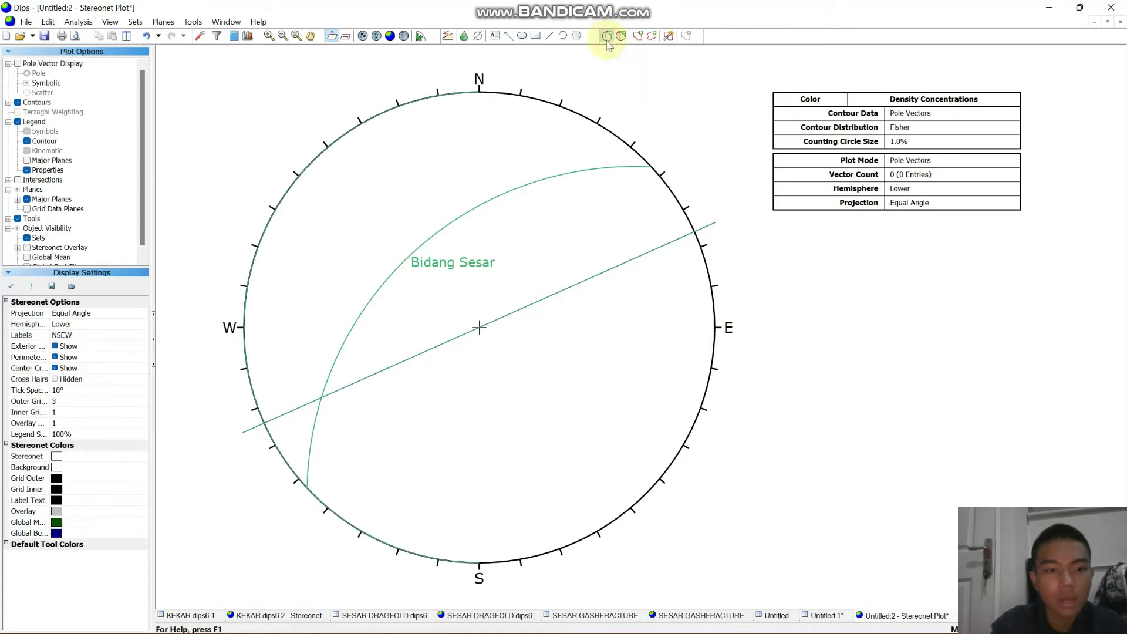
pyautogui.scroll(2, 323, 385)
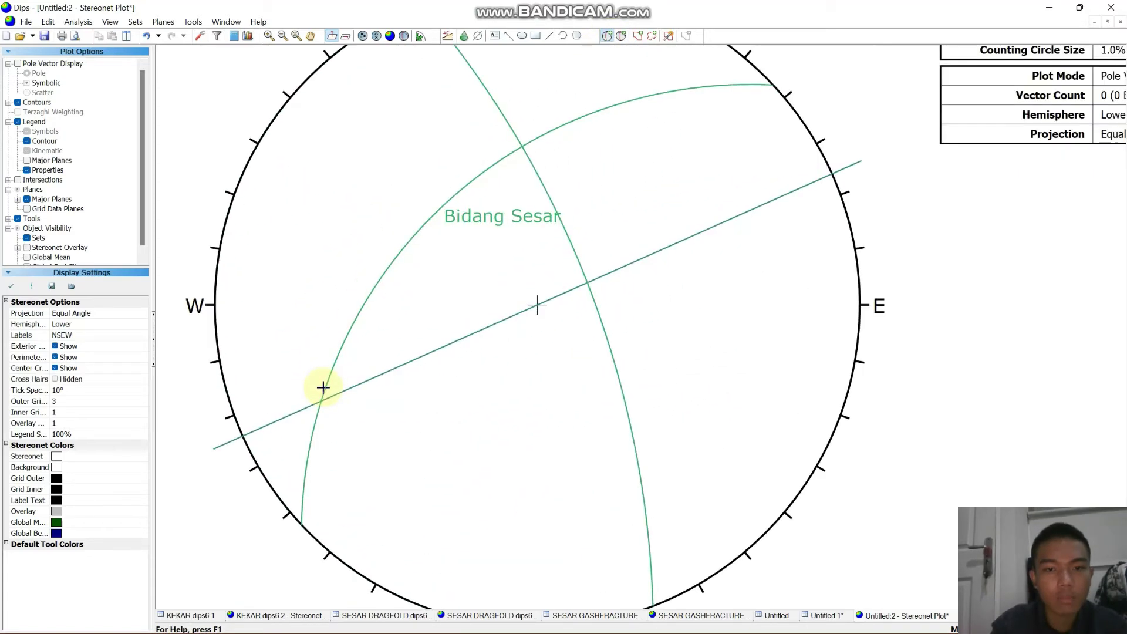
pyautogui.scroll(3, 323, 387)
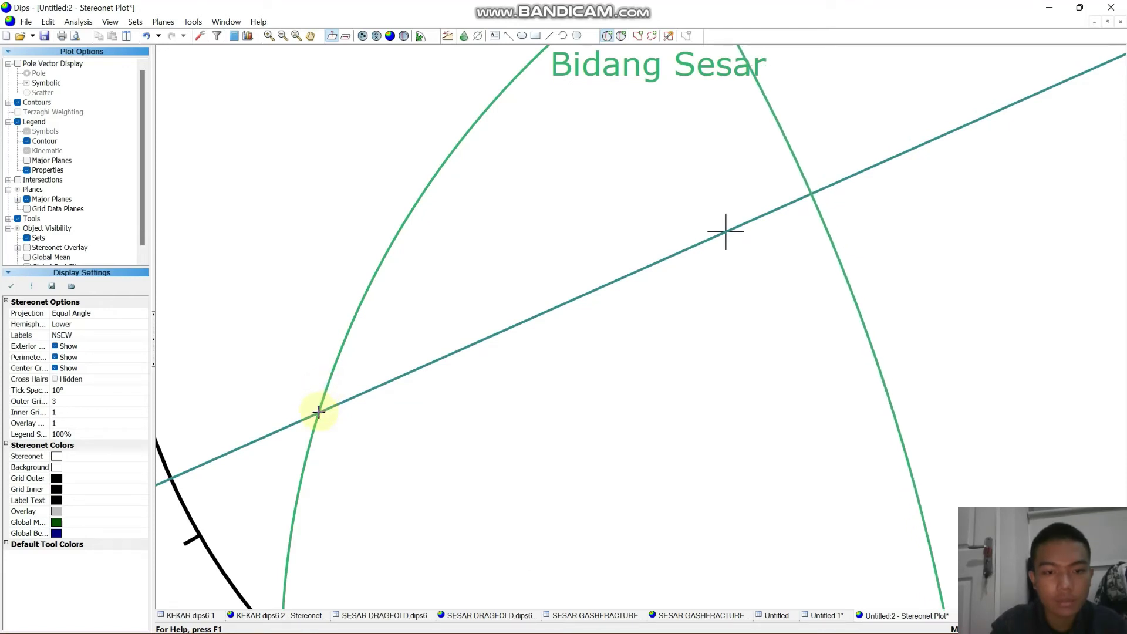
pyautogui.click(318, 411)
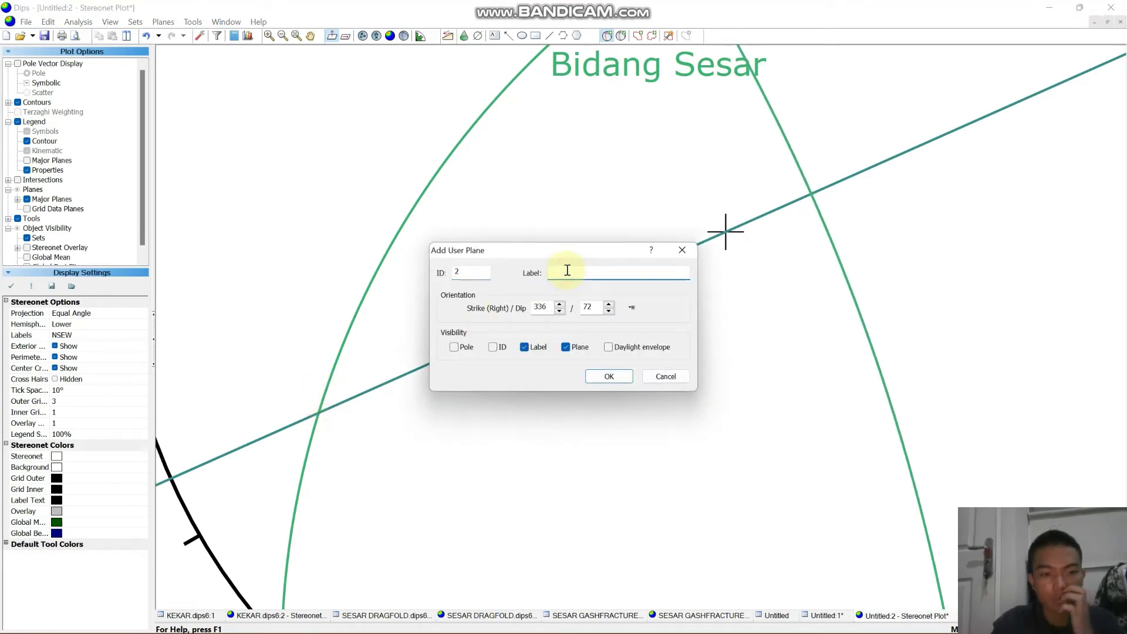
pyautogui.write('B')
pyautogui.press('capslock')
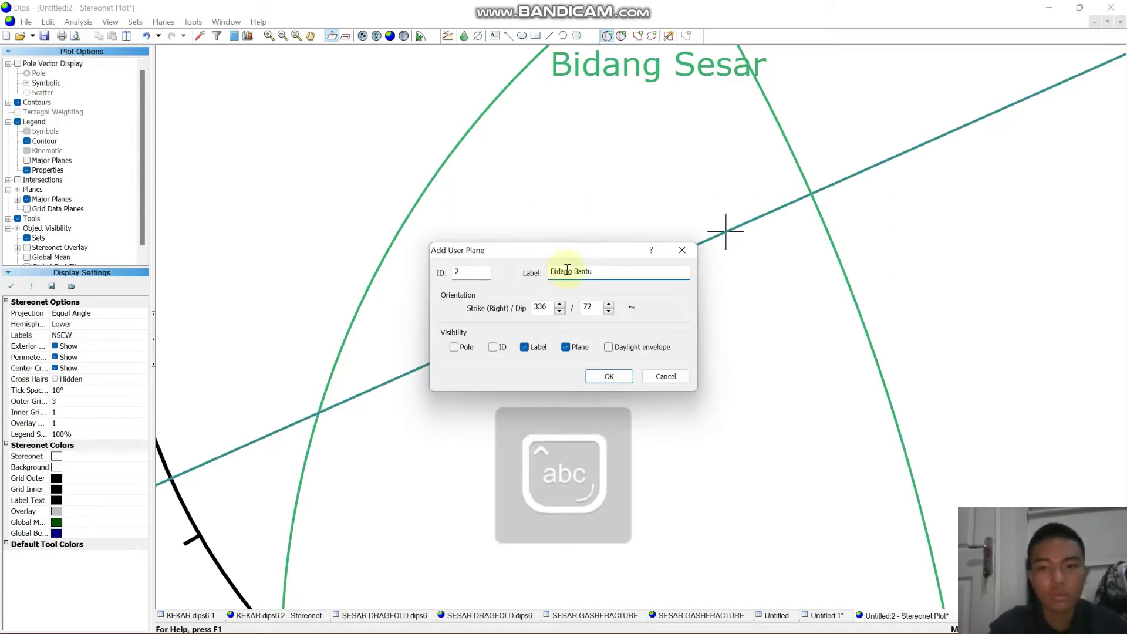
pyautogui.click(611, 377)
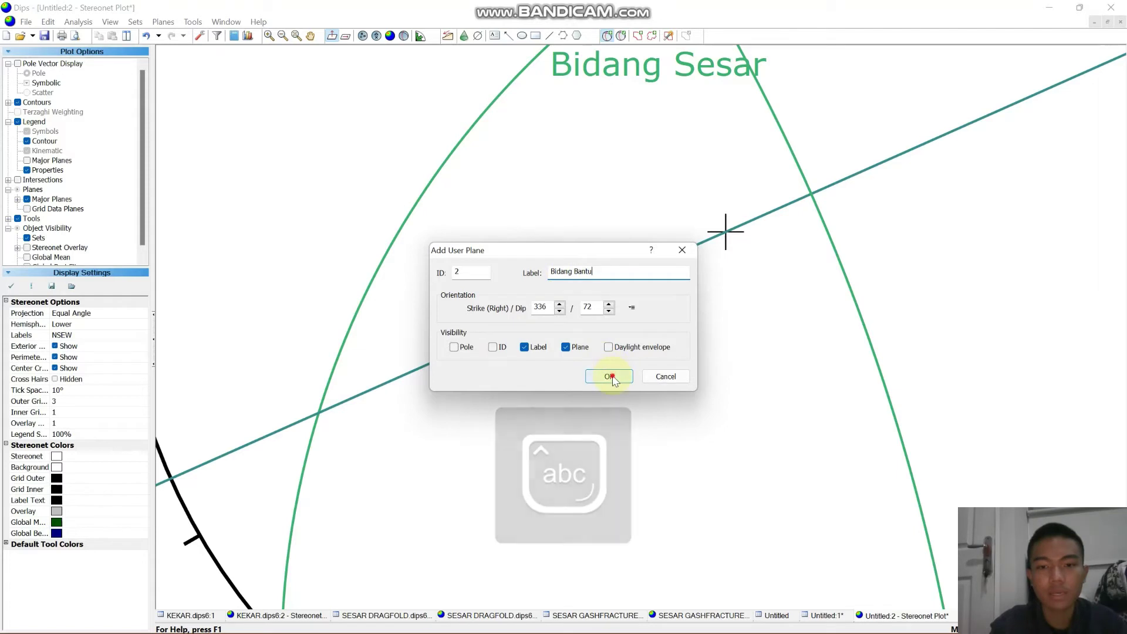
# - Add a pole at the Bidang Sesar and Bidang Bantu intersection at 81/51, labelled Sigma 2, with its plane hidden
pyautogui.scroll(-4, 663, 311)
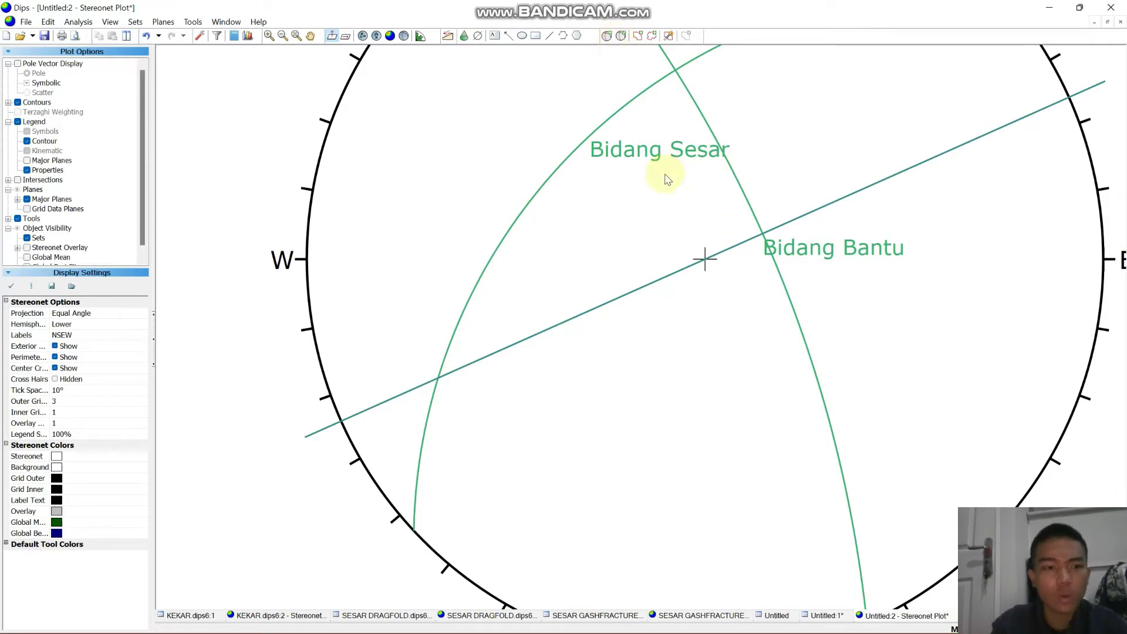
pyautogui.click(607, 37)
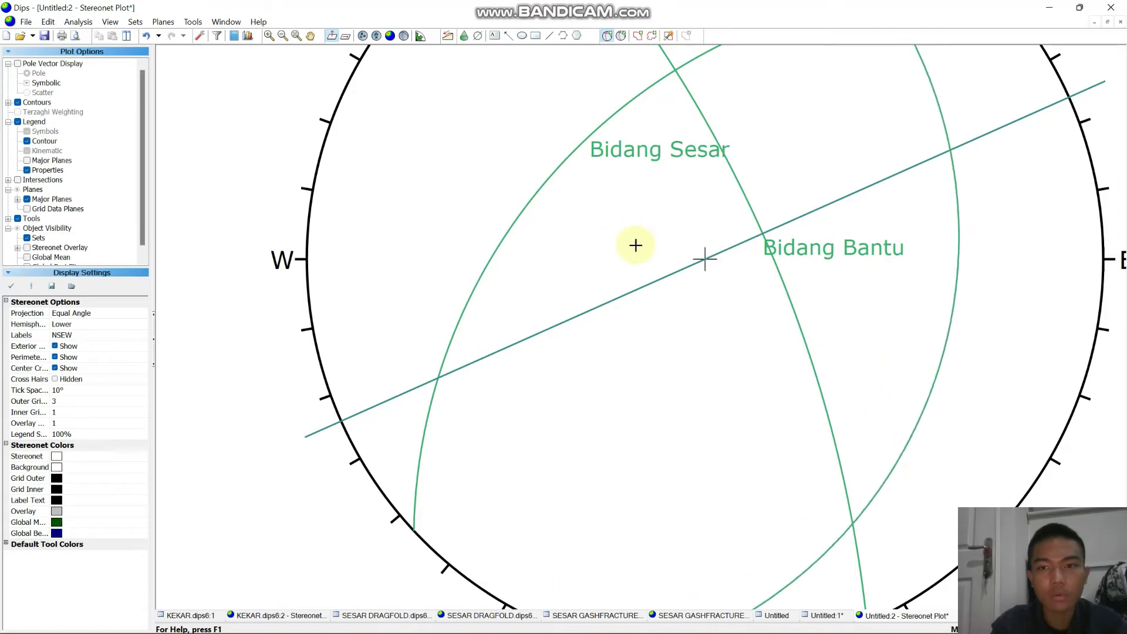
pyautogui.scroll(1, 679, 96)
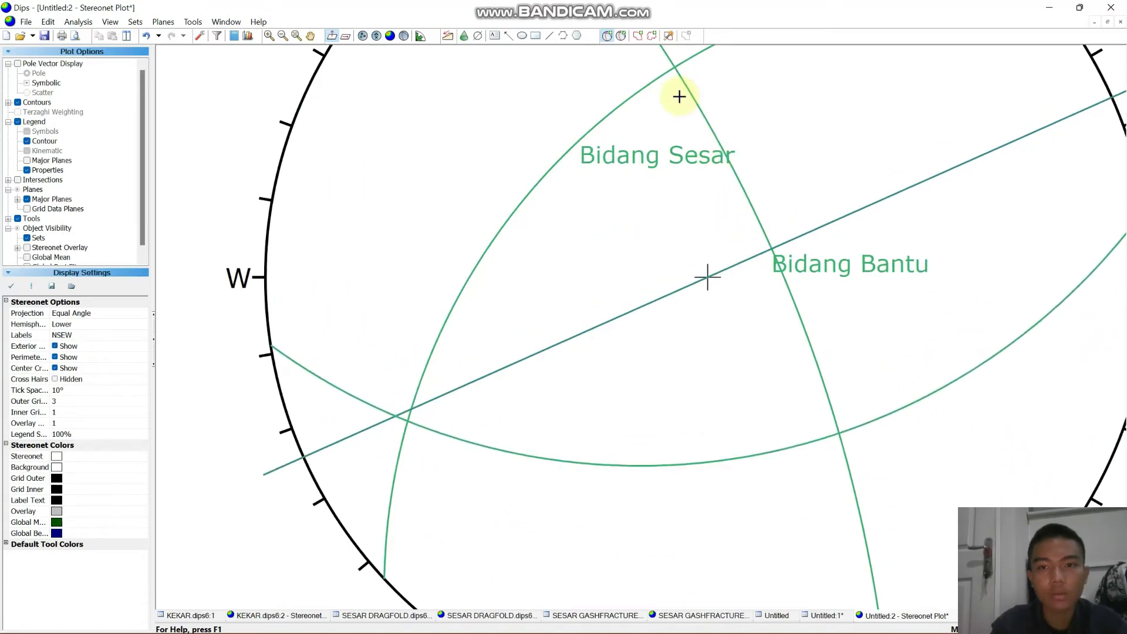
pyautogui.click(675, 67)
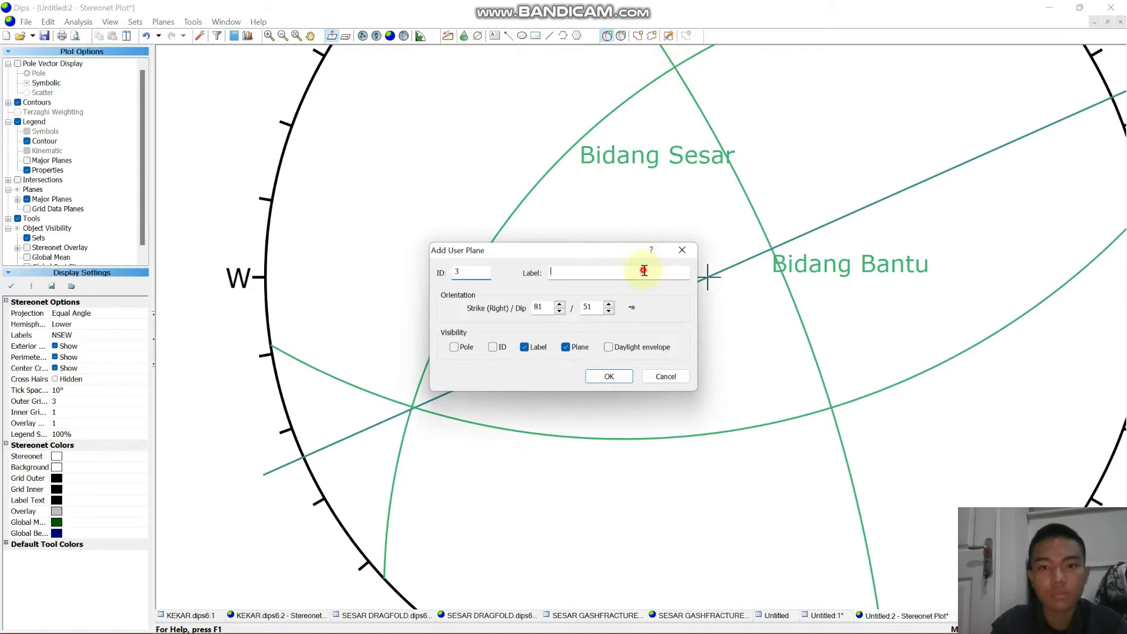
pyautogui.press('capslock')
pyautogui.write('Sigma 2')
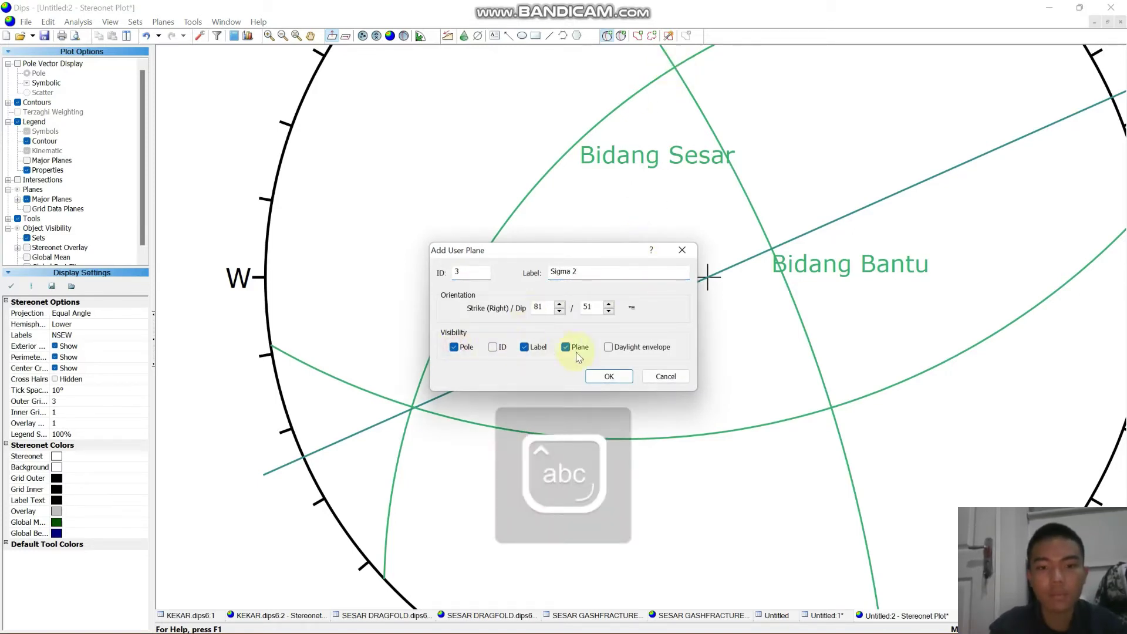
pyautogui.click(578, 355)
pyautogui.click(610, 377)
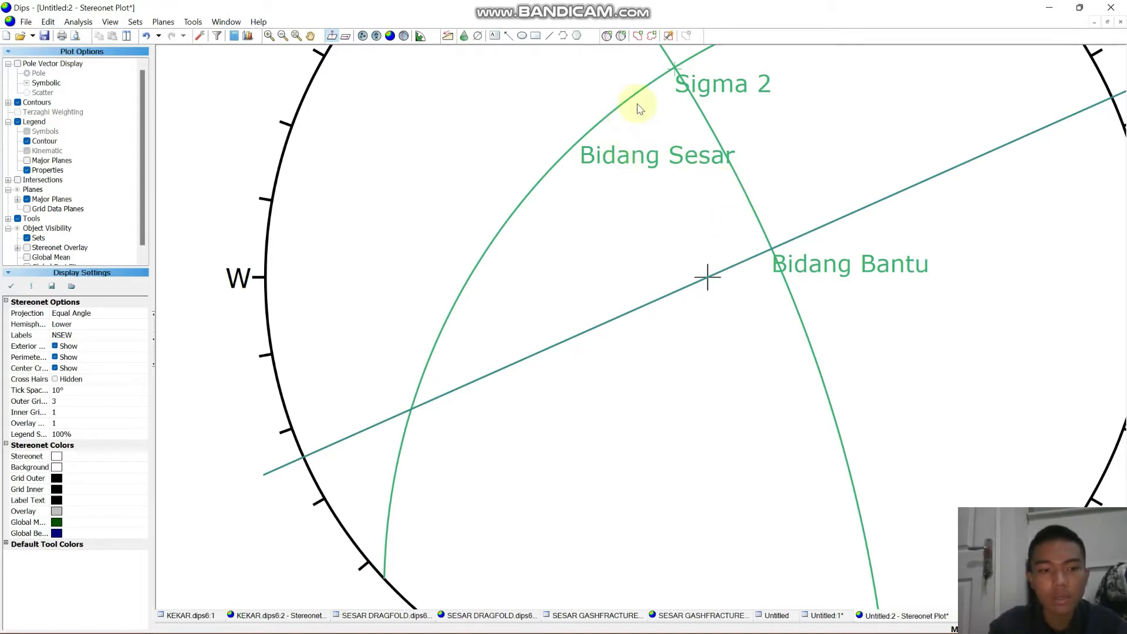
# - Place a pitch grid on the stereonet using the Sigma 2 point as its pole
pyautogui.click(194, 22)
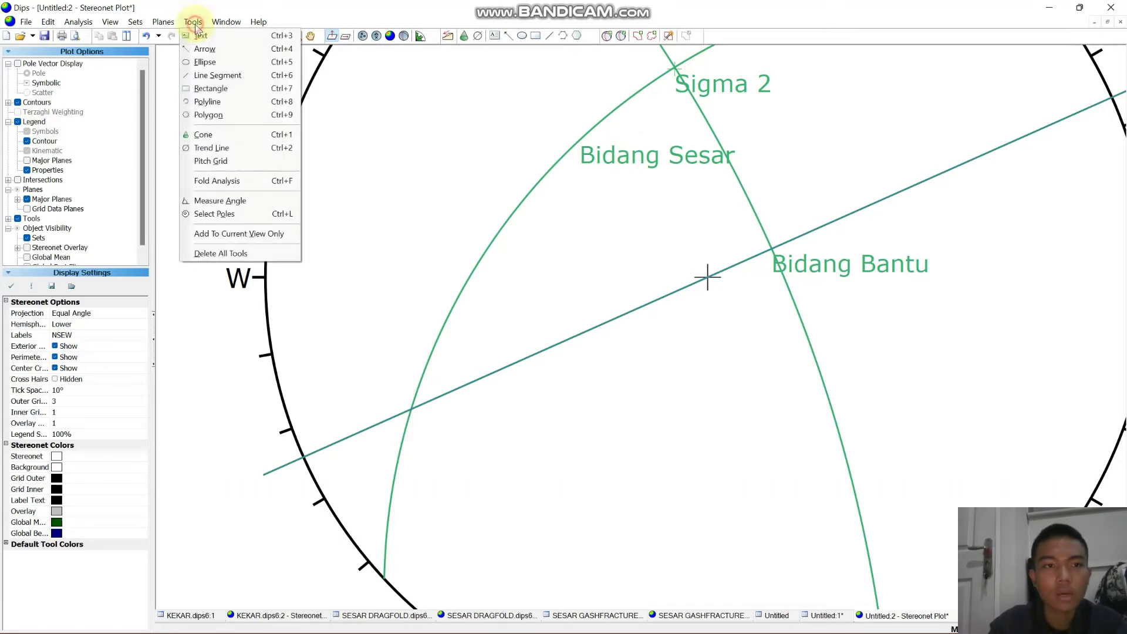
pyautogui.click(254, 162)
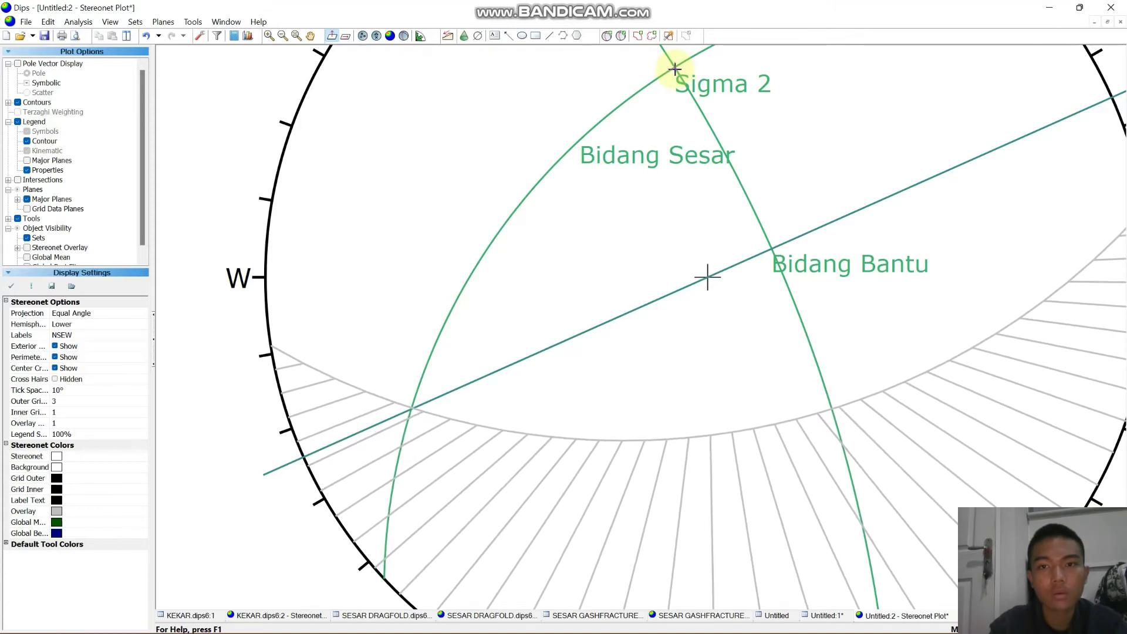
pyautogui.click(675, 71)
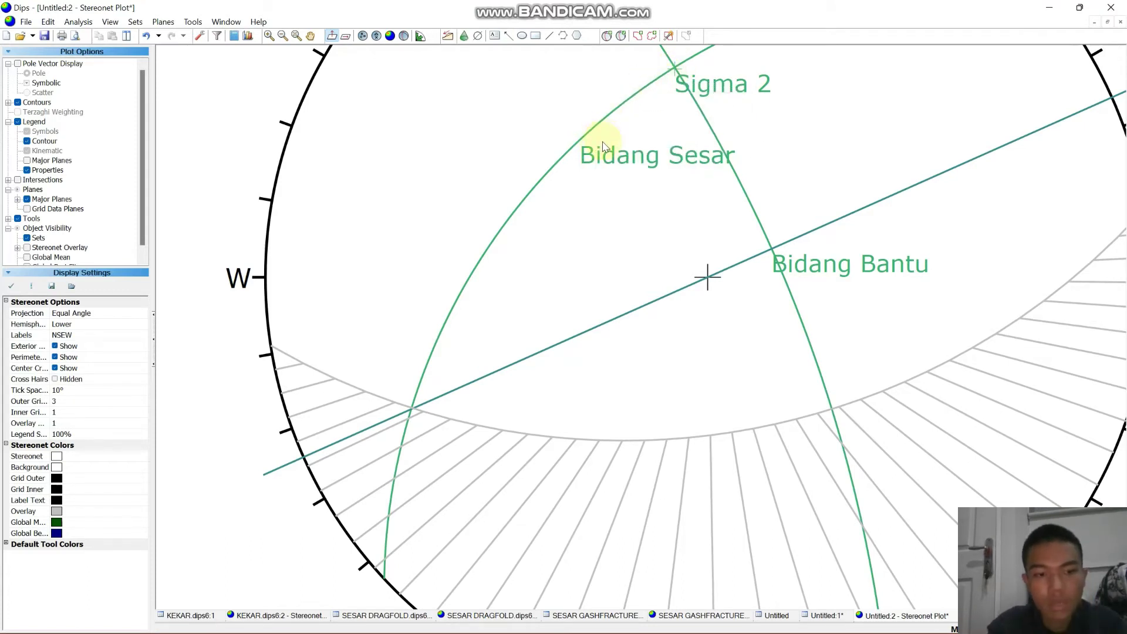
# - Add a user plane at 311/52 on the pitch grid's arc, labelled Sigma 1, showing only its pole and label
pyautogui.click(608, 38)
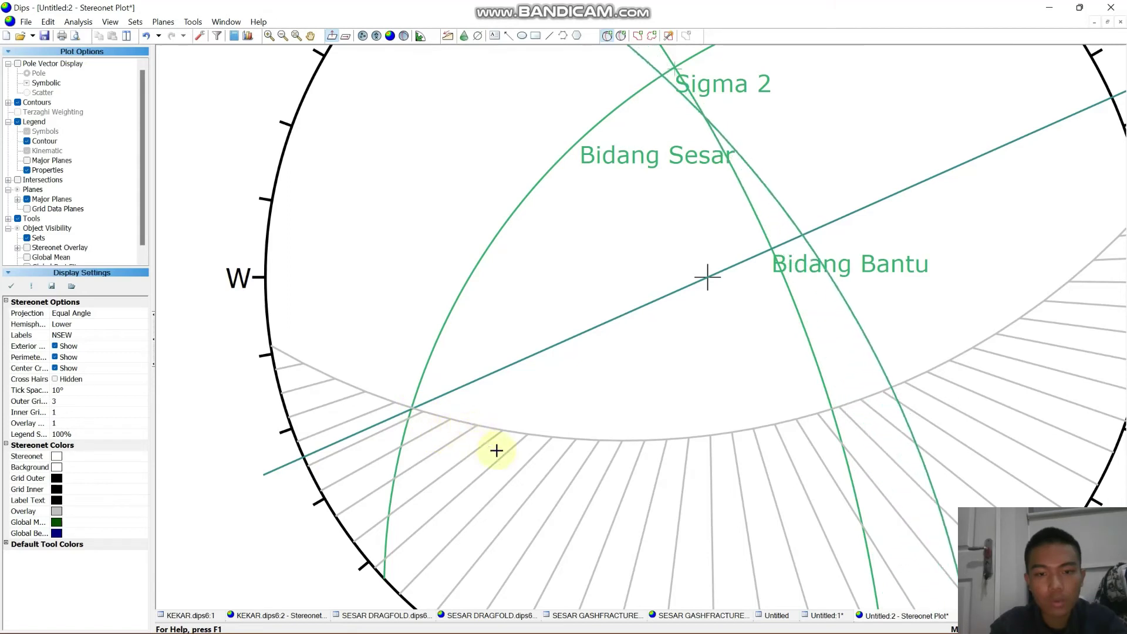
pyautogui.click(567, 438)
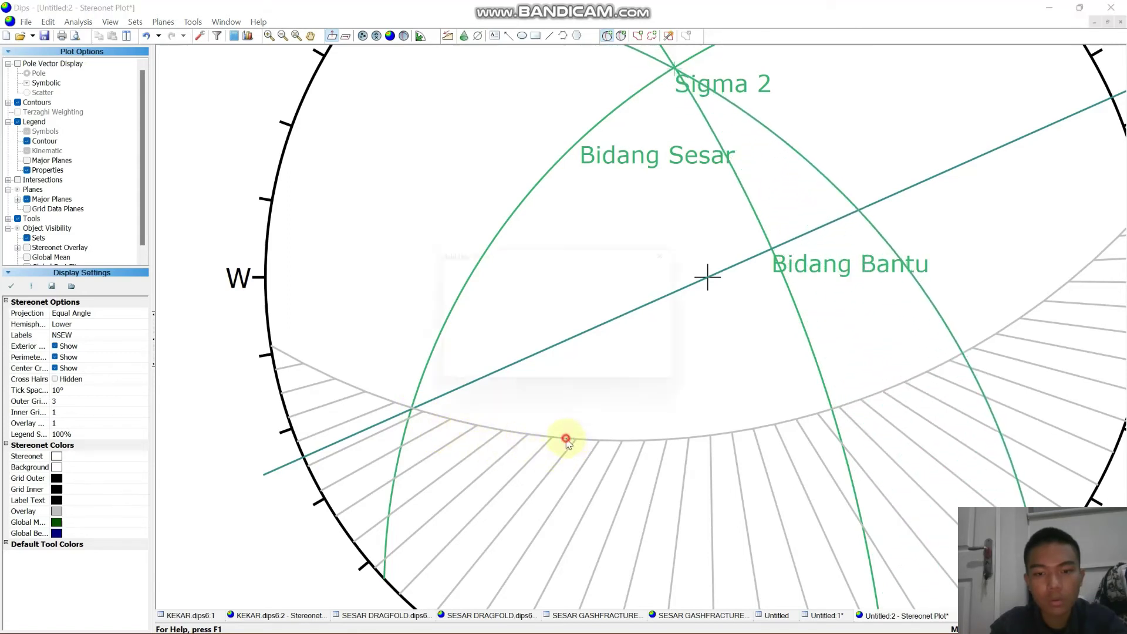
pyautogui.press('capslock')
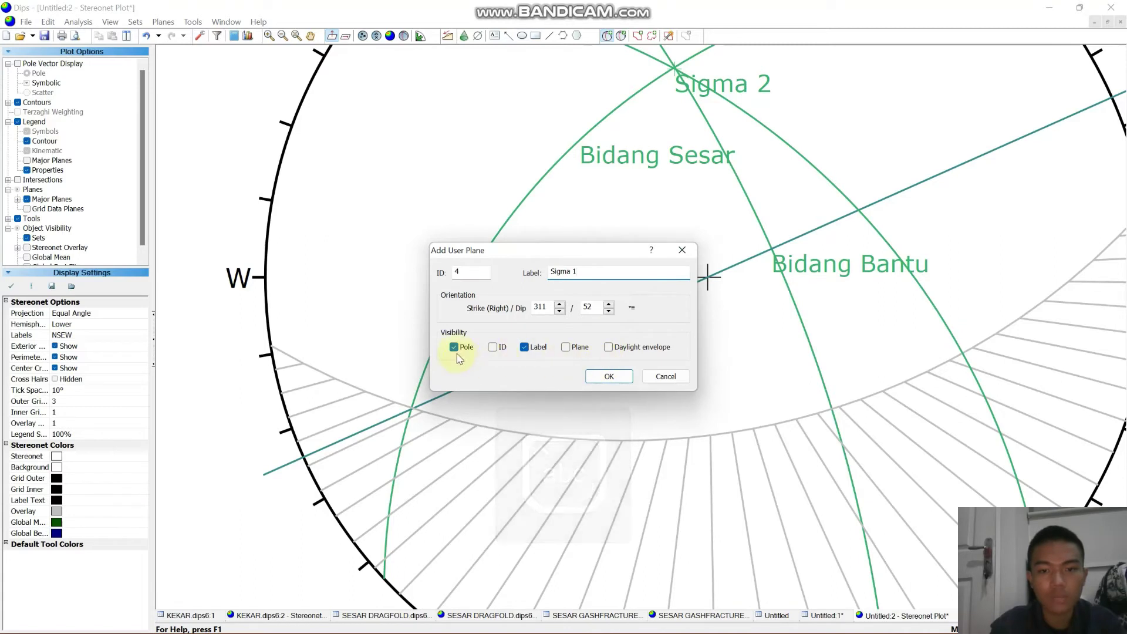
pyautogui.click(592, 377)
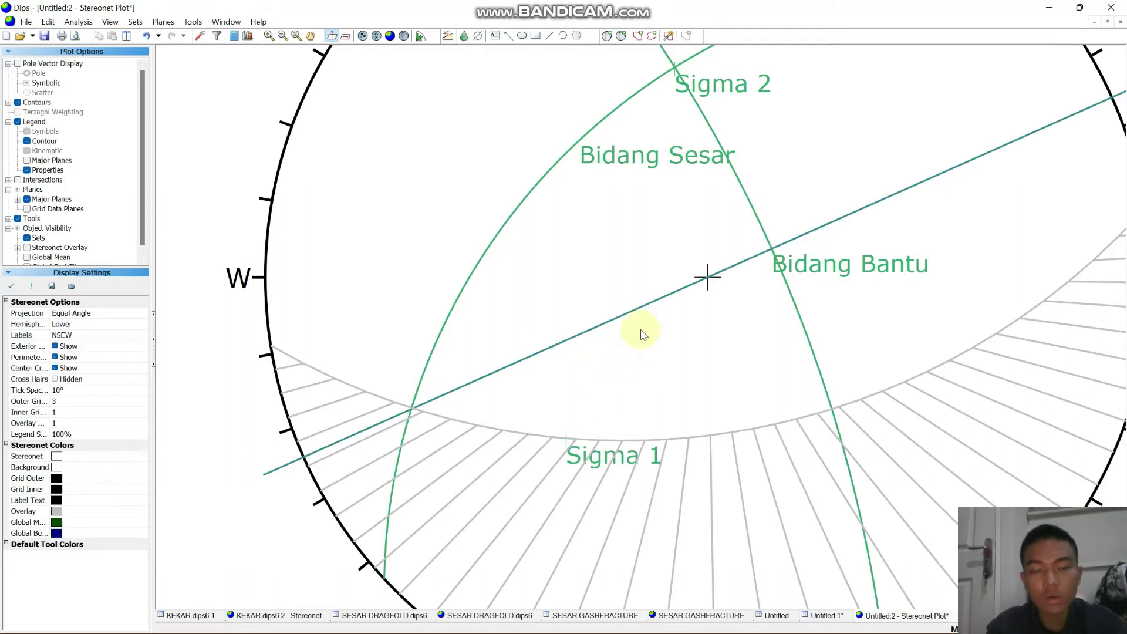
# - Add a user plane at 196/63 on the eastern part of the pitch grid's arc, labelled Sigma 3, showing only pole and label
pyautogui.click(607, 37)
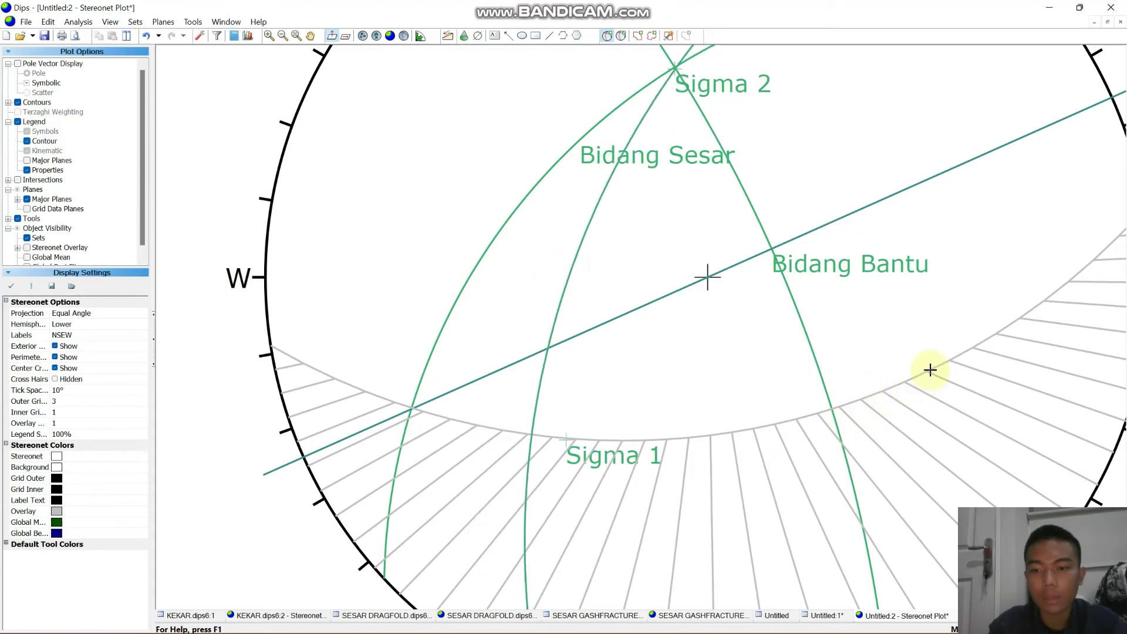
pyautogui.click(969, 351)
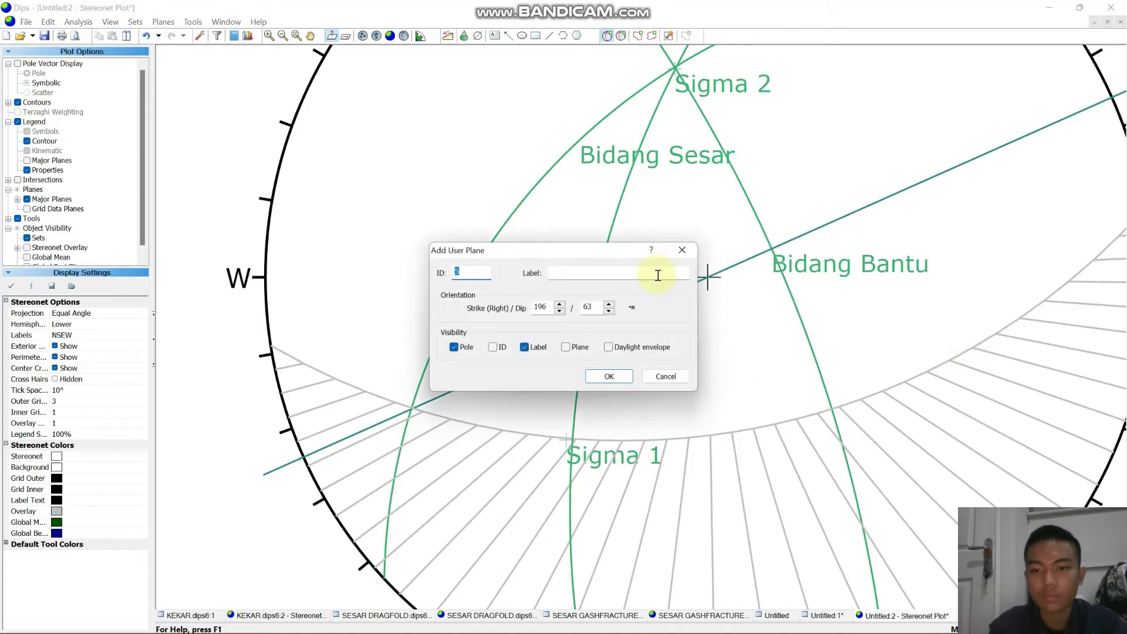
pyautogui.click(661, 276)
pyautogui.write('S')
pyautogui.press('capslock')
pyautogui.write('igma ')
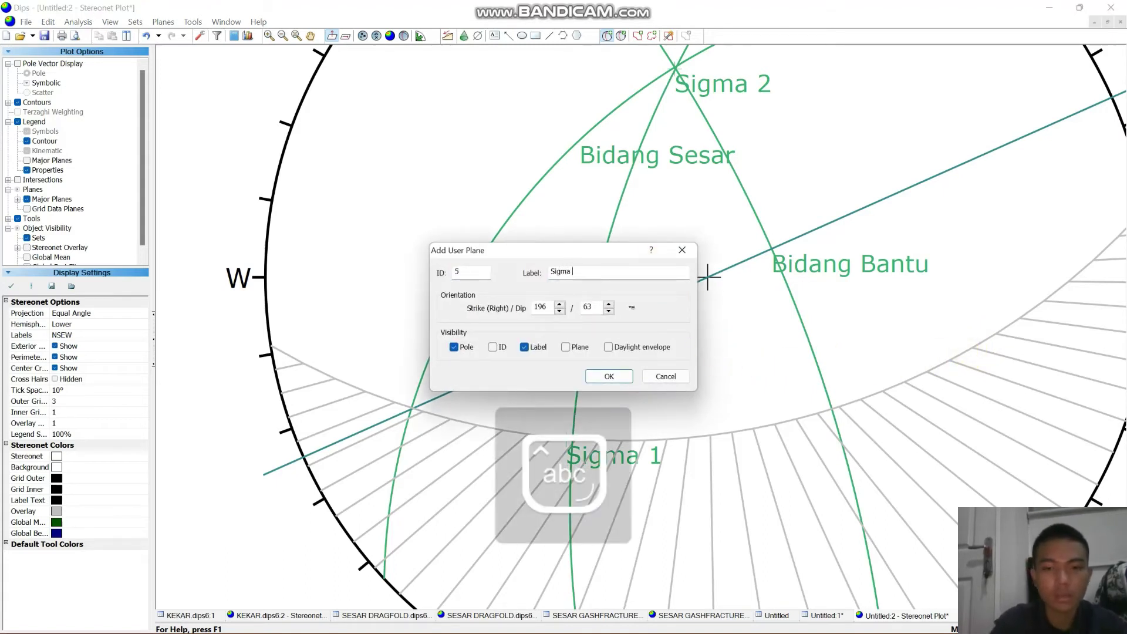
pyautogui.write('3')
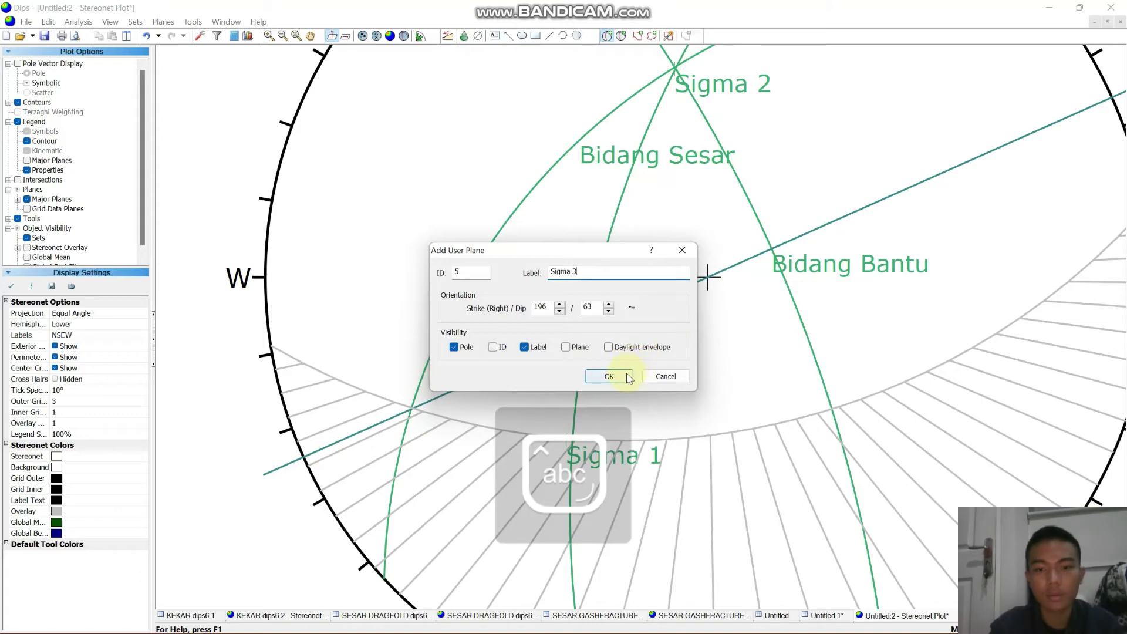
pyautogui.click(609, 377)
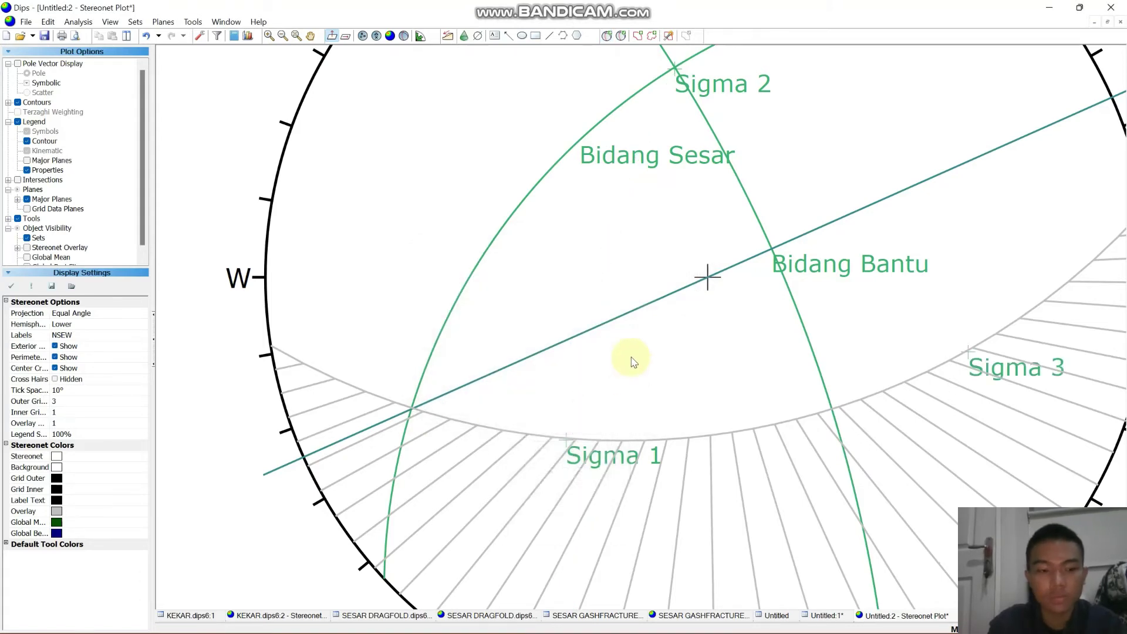
# - Delete all drawing tools from the stereonet and show the major planes in the legend
pyautogui.scroll(-5, 667, 231)
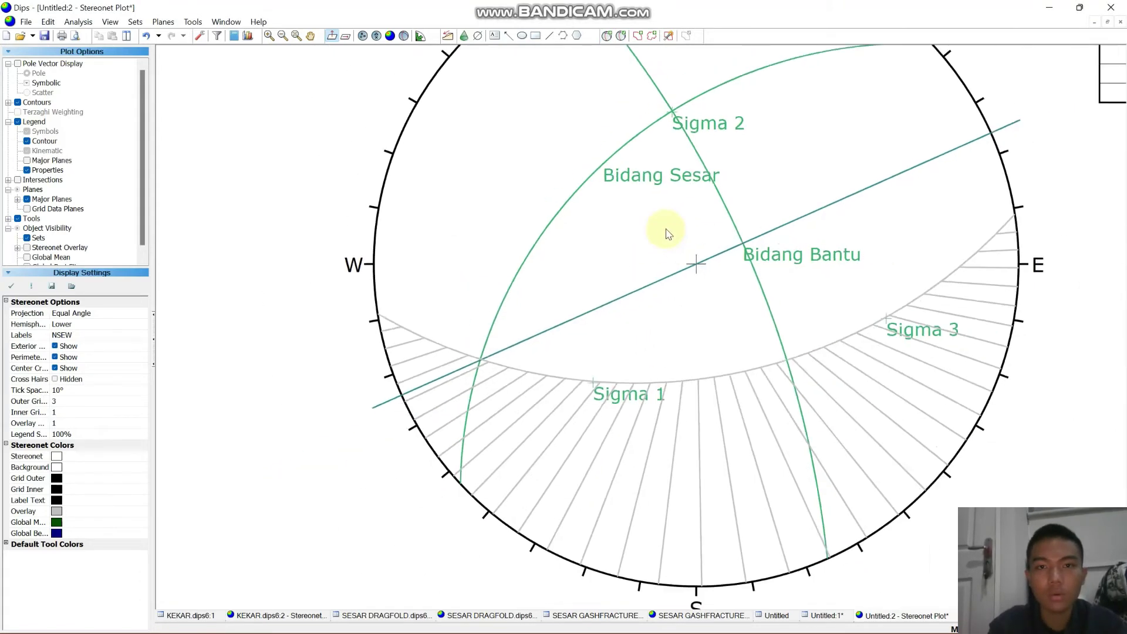
pyautogui.click(311, 37)
pyautogui.moveTo(660, 165); pyautogui.dragTo(453, 242)
pyautogui.scroll(-1, 480, 247)
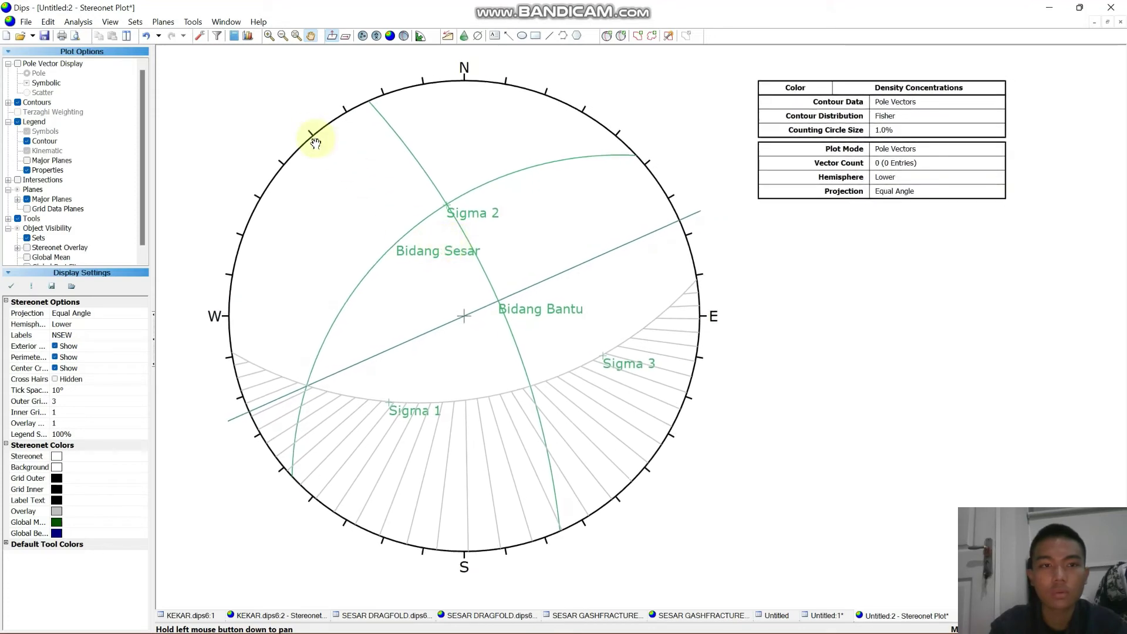
pyautogui.click(311, 34)
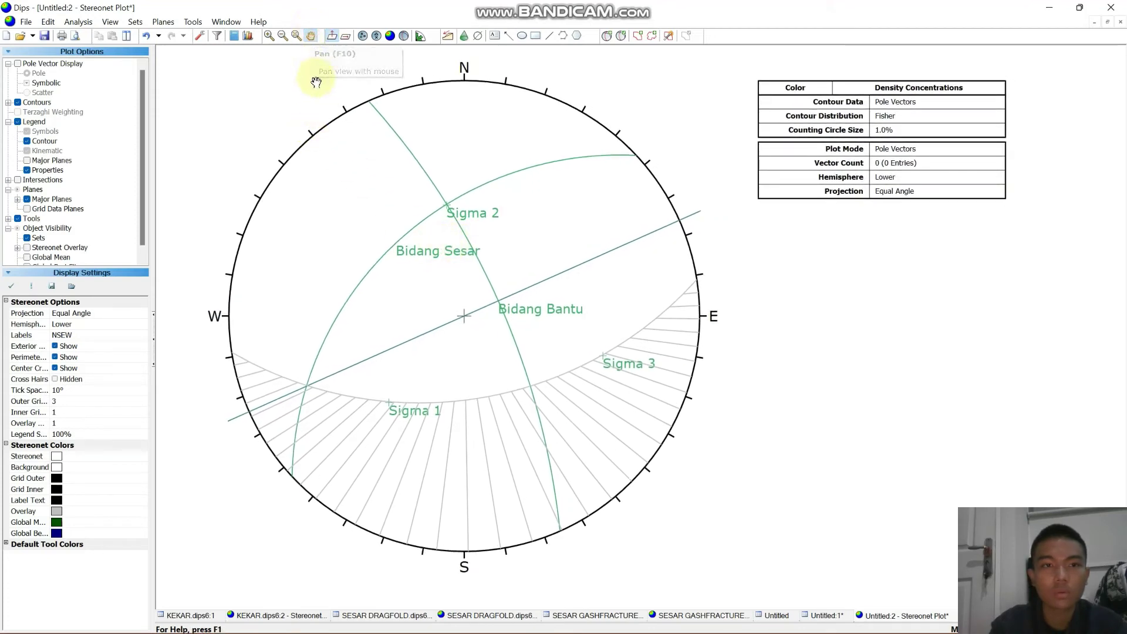
pyautogui.click(193, 21)
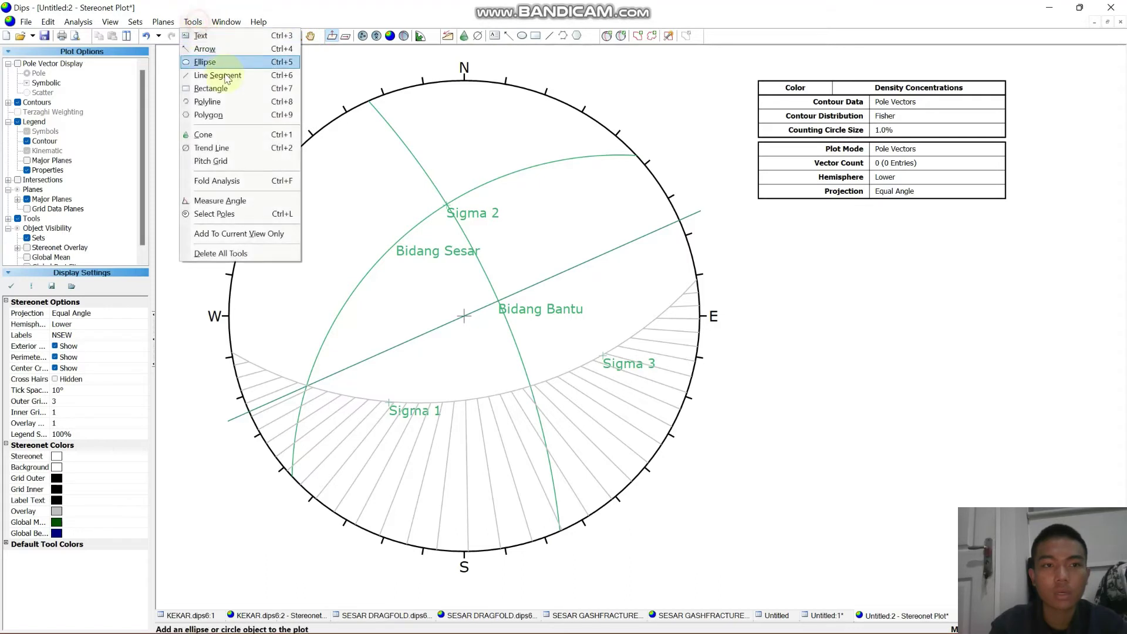
pyautogui.click(271, 252)
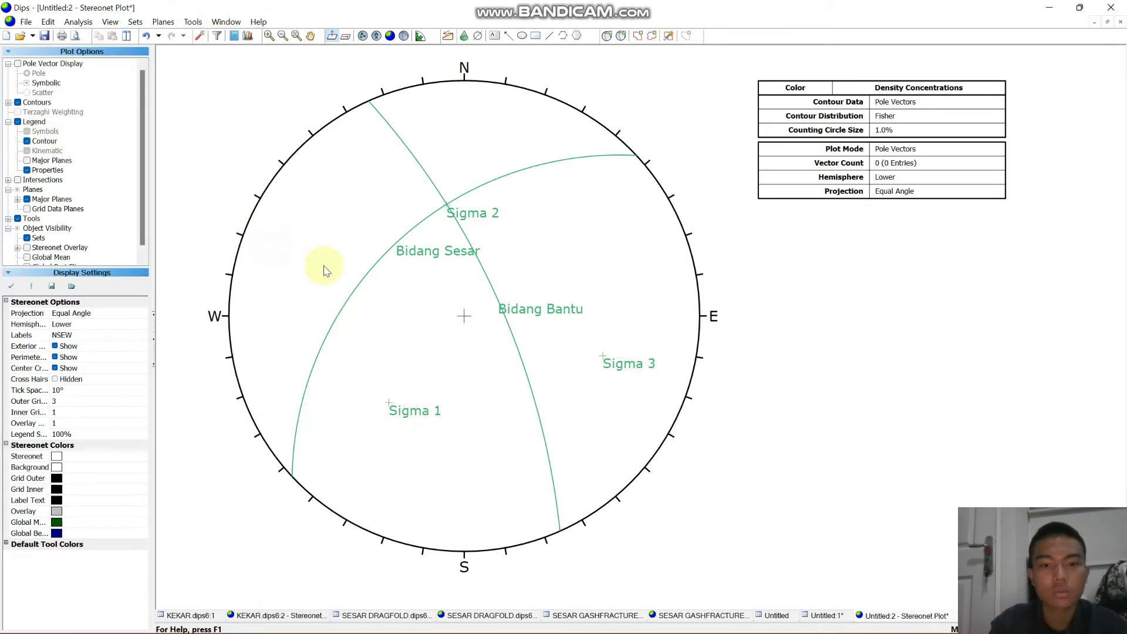
pyautogui.click(27, 161)
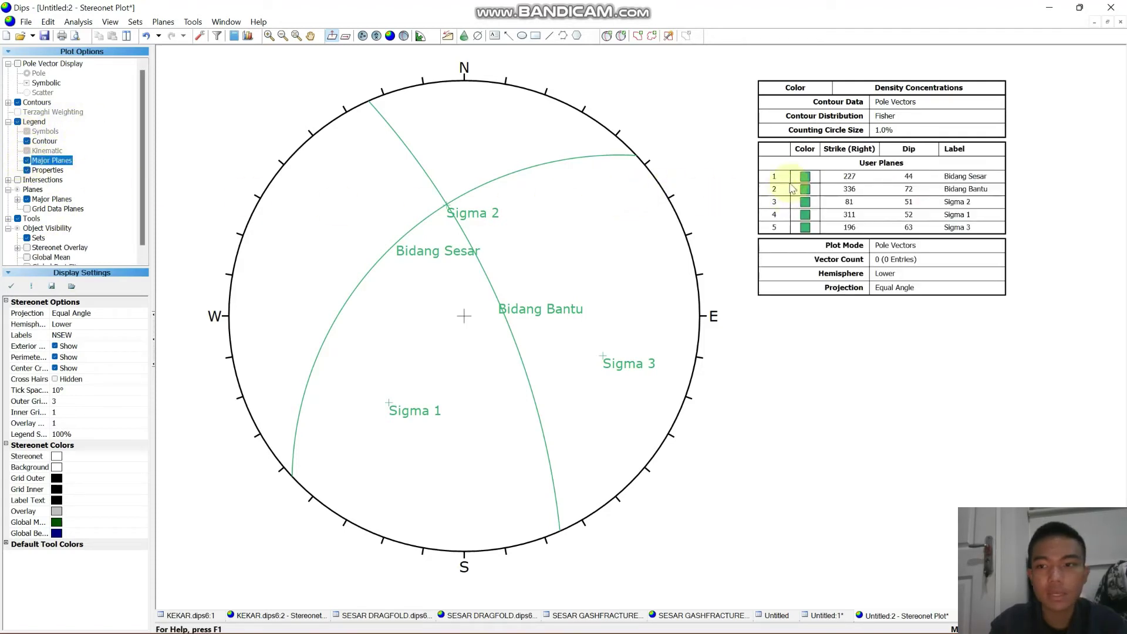
# - Edit the user planes so that Sigma 2, Sigma 1 and Sigma 3 are coloured red
pyautogui.moveTo(431, 183)
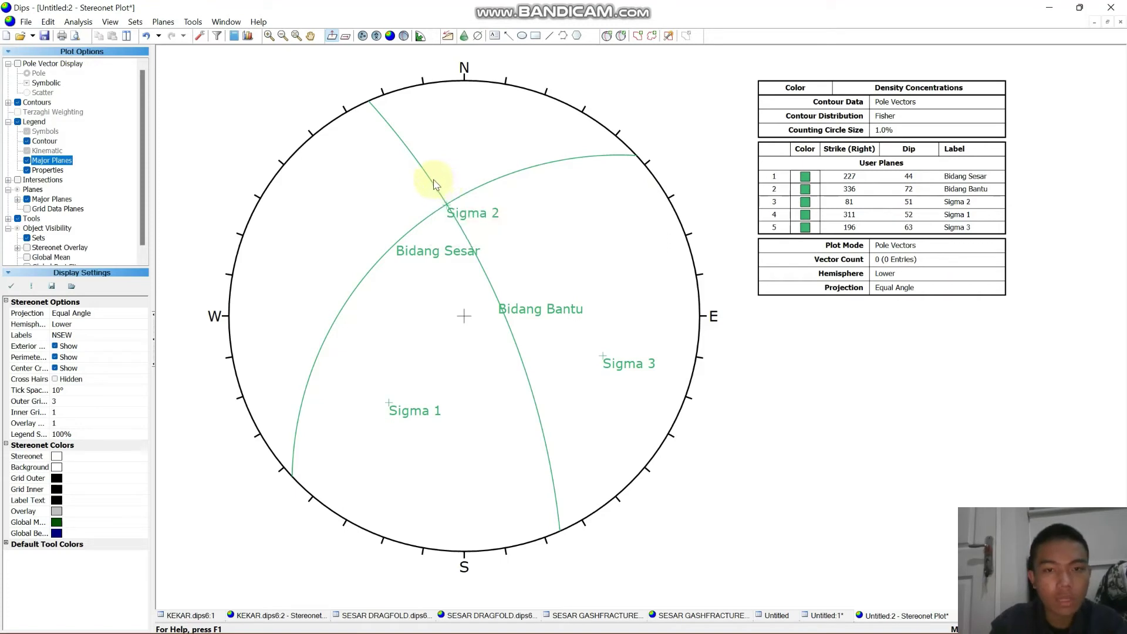
pyautogui.click(432, 183)
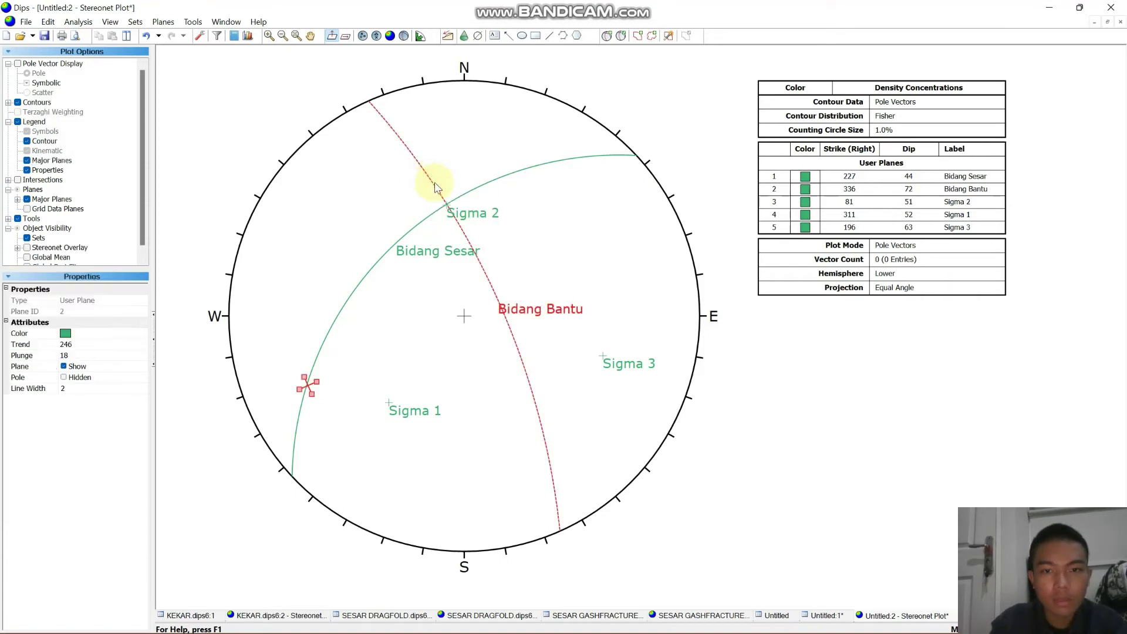
pyautogui.rightClick(434, 186)
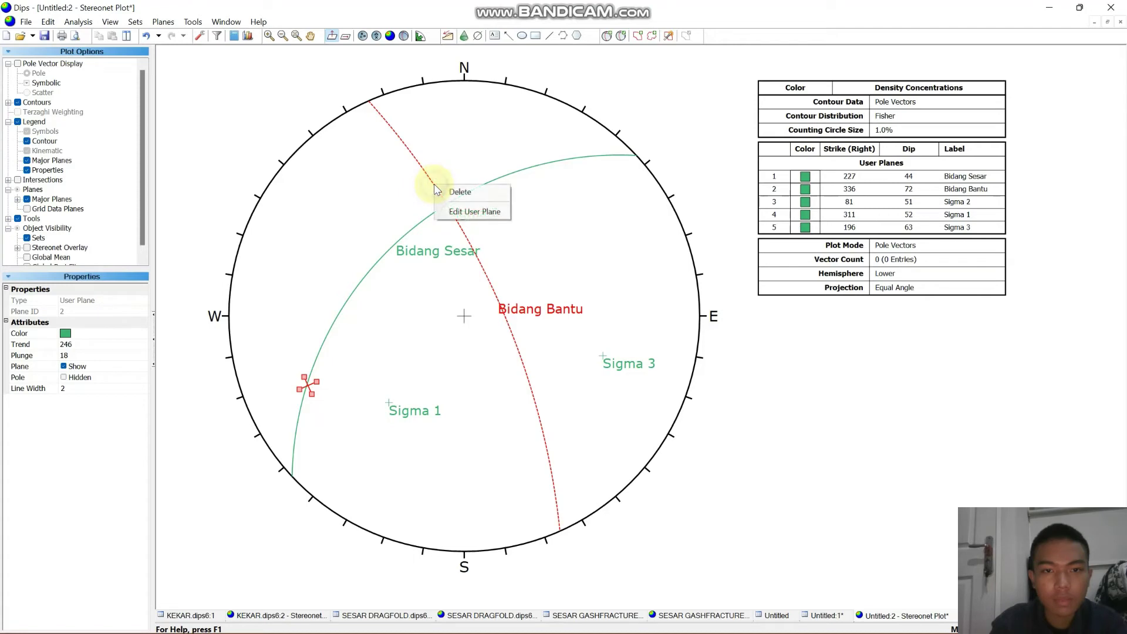
pyautogui.click(462, 213)
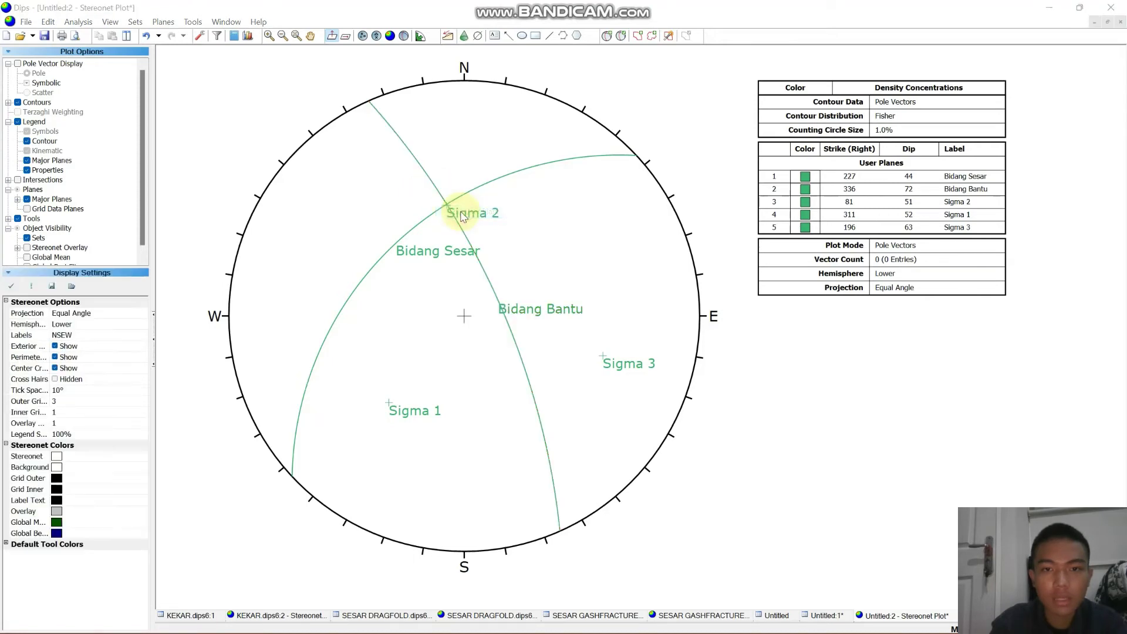
pyautogui.click(519, 258)
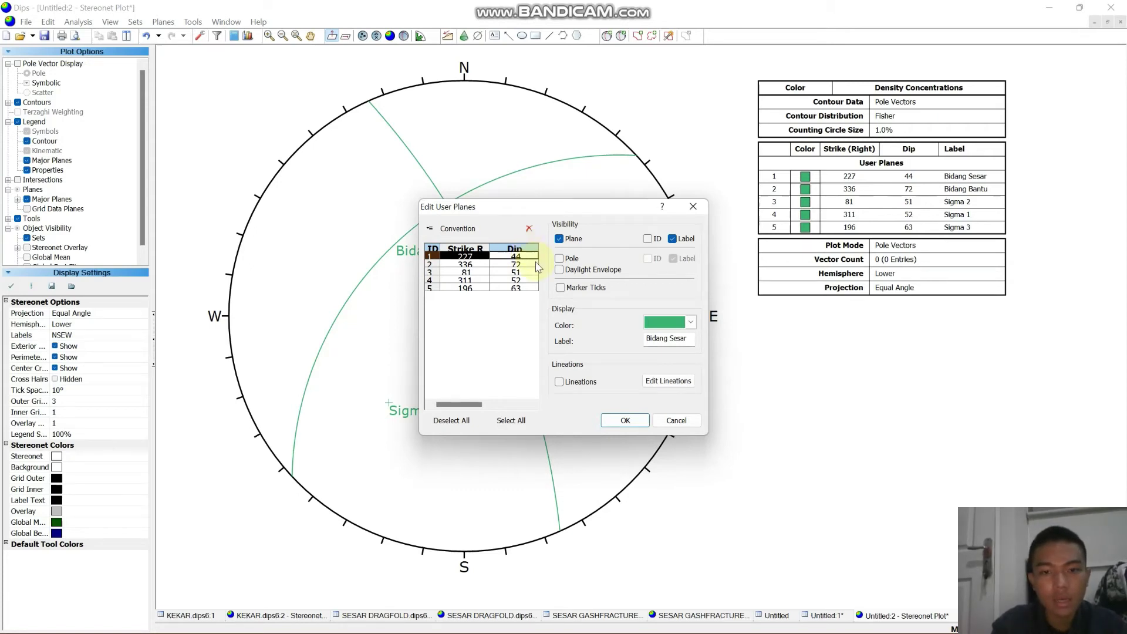
pyautogui.click(537, 265)
pyautogui.click(537, 273)
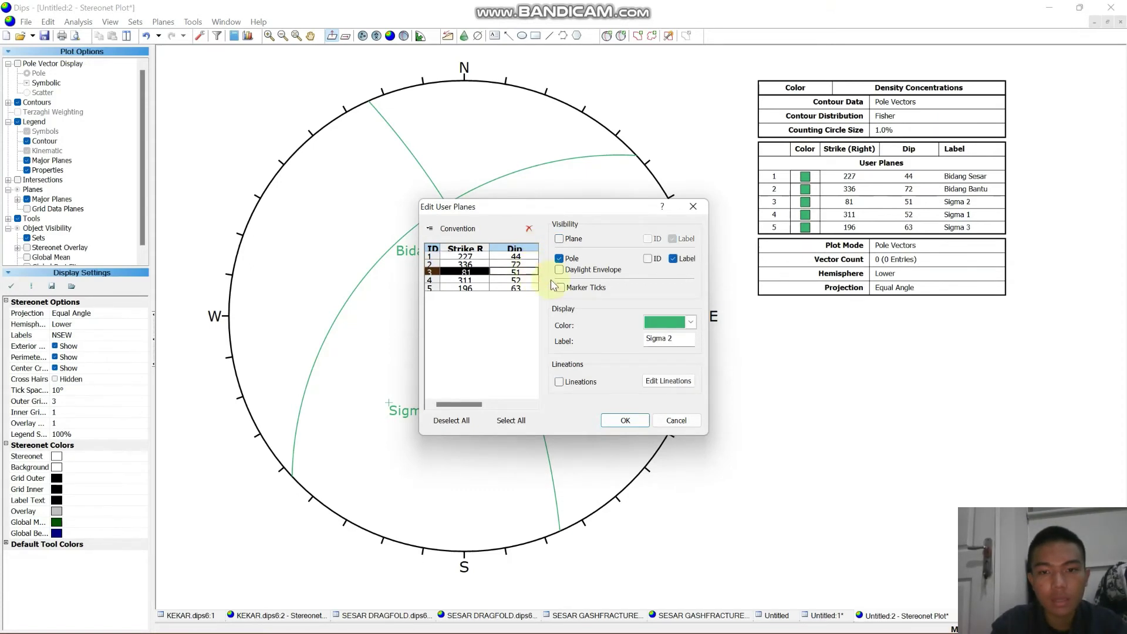
pyautogui.click(691, 324)
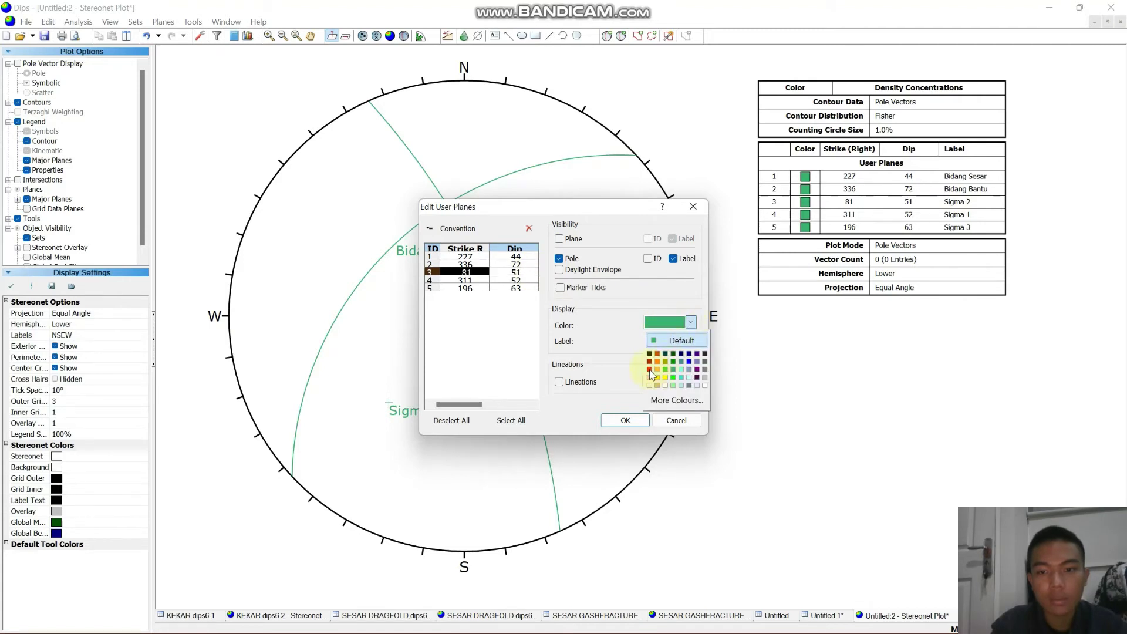
pyautogui.click(650, 369)
pyautogui.click(536, 281)
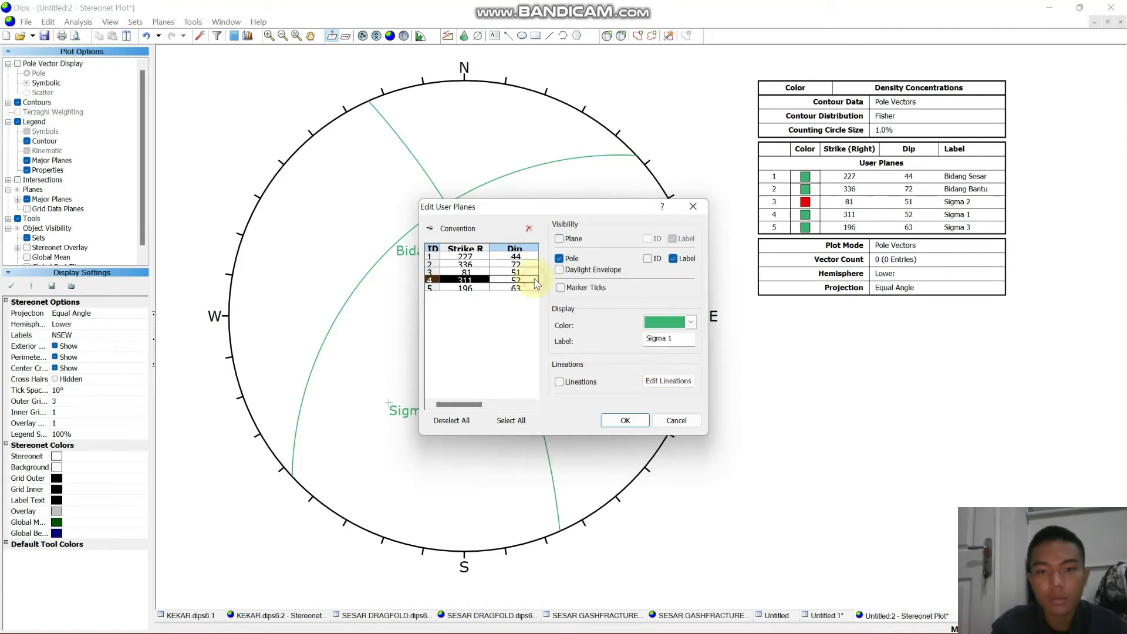
pyautogui.click(691, 322)
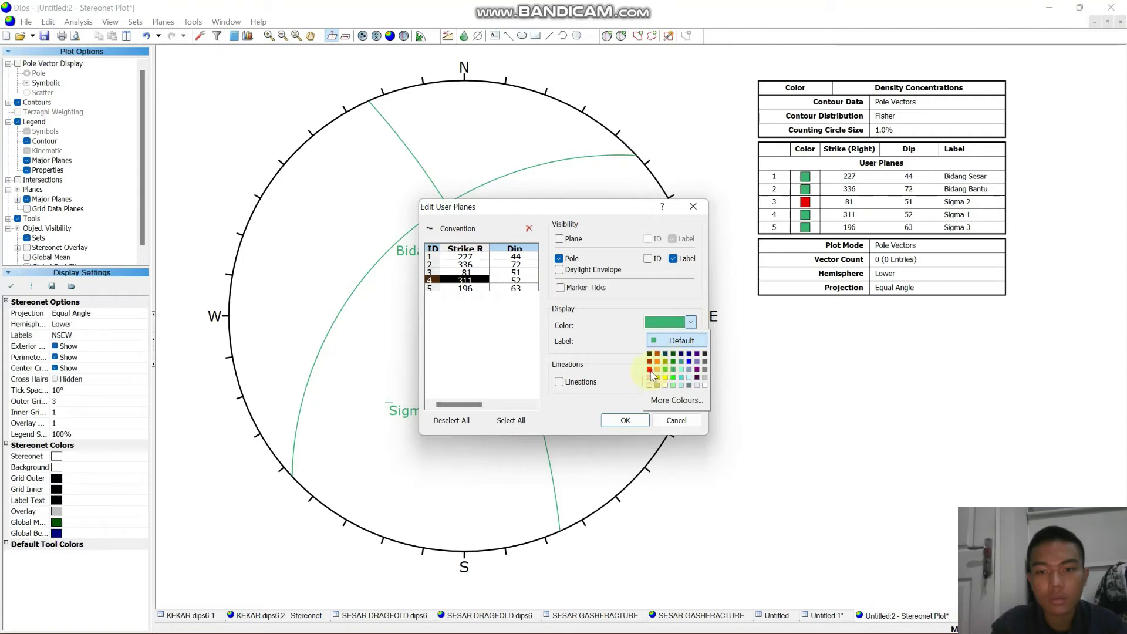
pyautogui.click(650, 370)
pyautogui.click(516, 288)
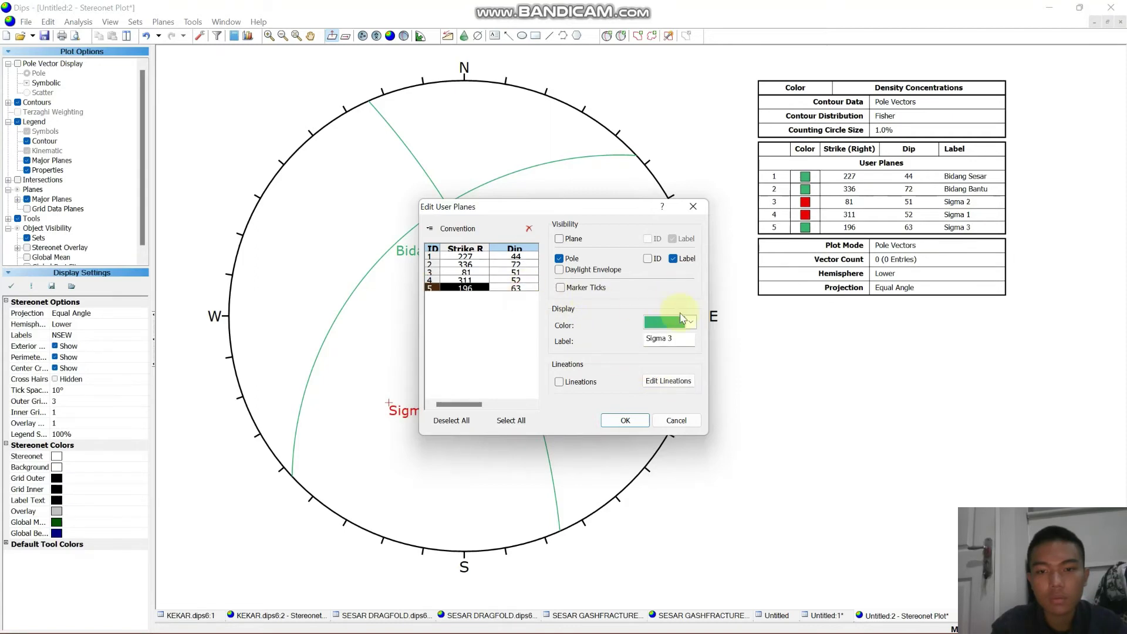
pyautogui.click(690, 323)
pyautogui.click(650, 370)
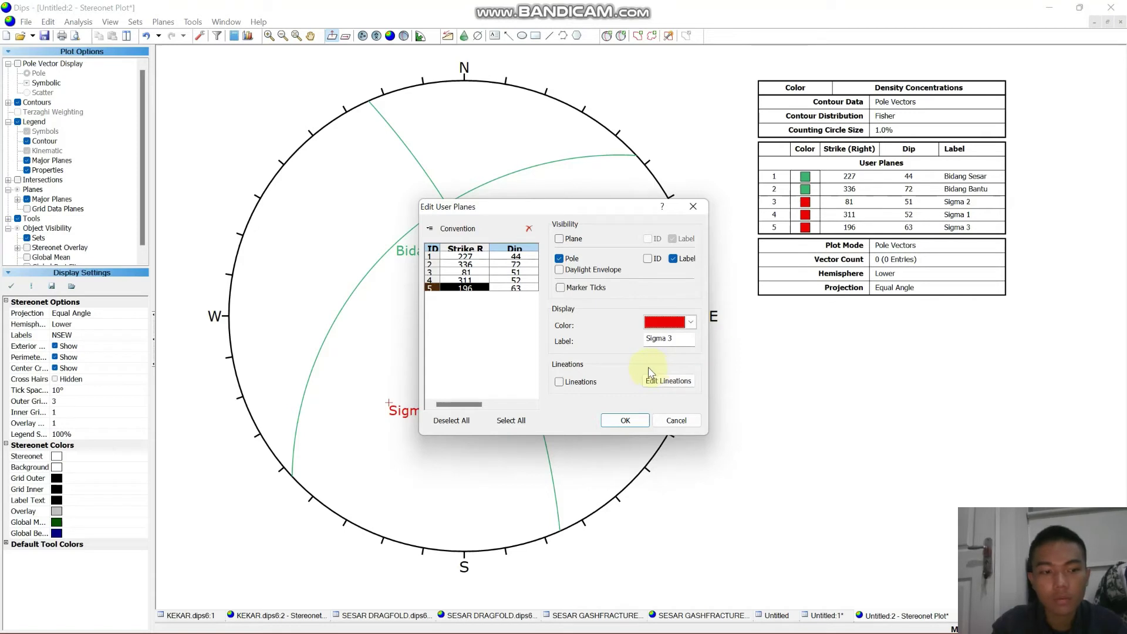
# - Colour the Bidang Sesar plane blue and the Bidang Bantu plane purple, and apply the user plane edits
pyautogui.click(532, 257)
pyautogui.click(691, 322)
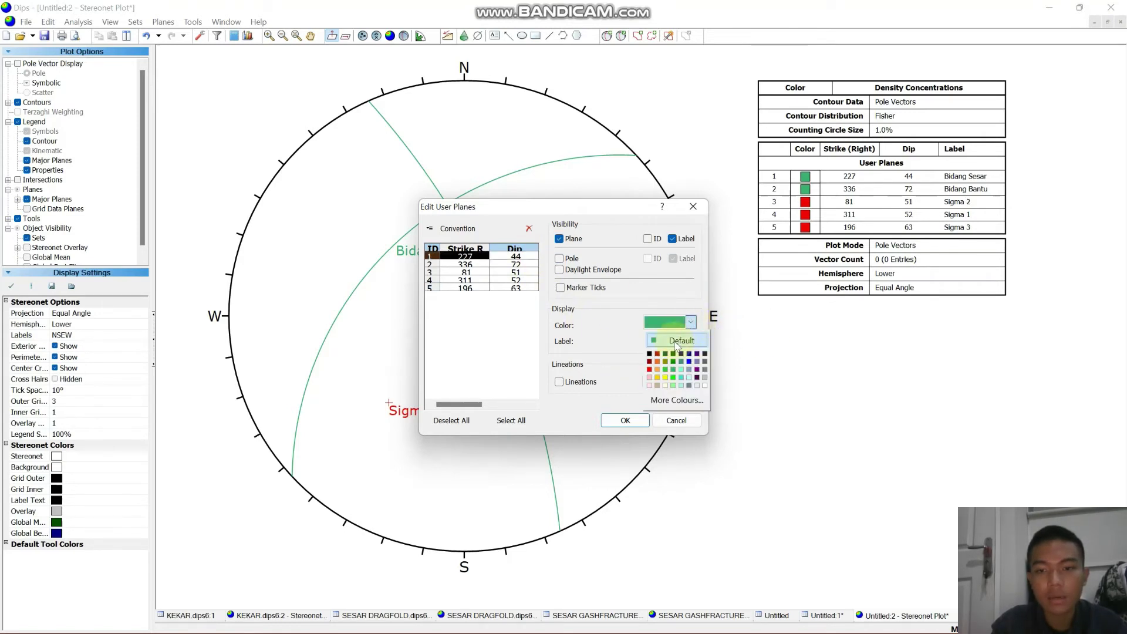
pyautogui.click(690, 362)
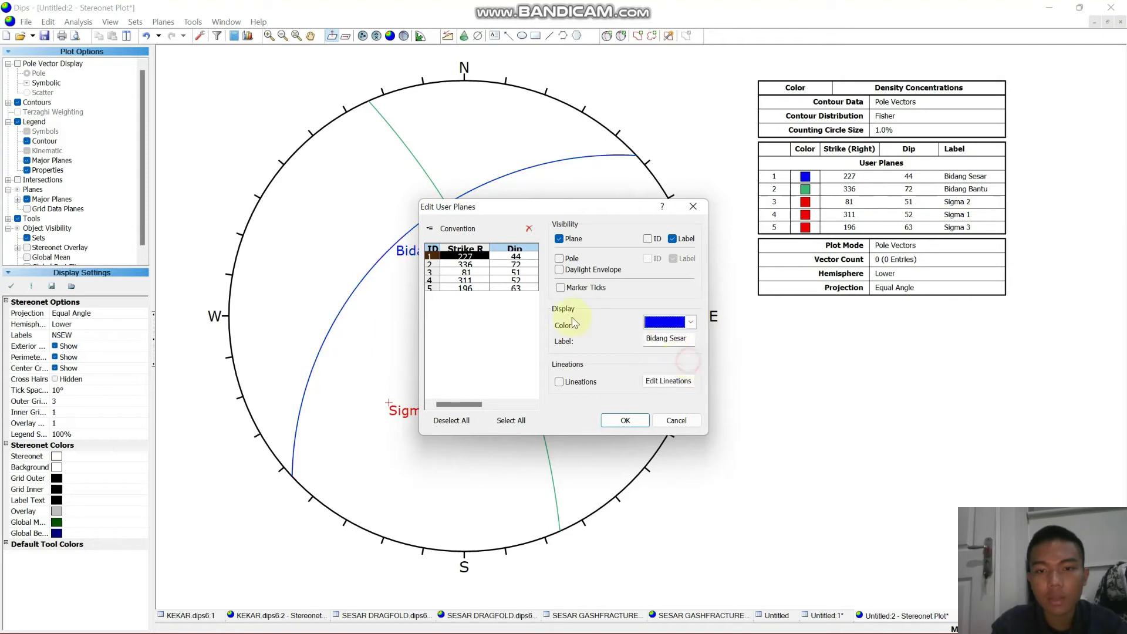
pyautogui.click(522, 263)
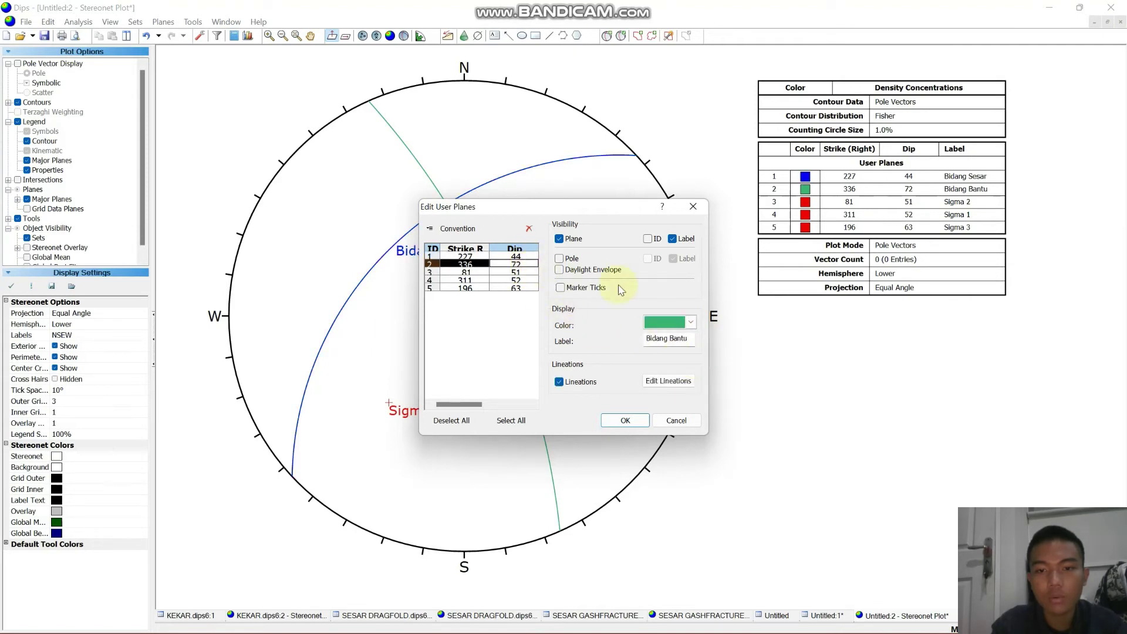
pyautogui.click(691, 322)
pyautogui.click(698, 372)
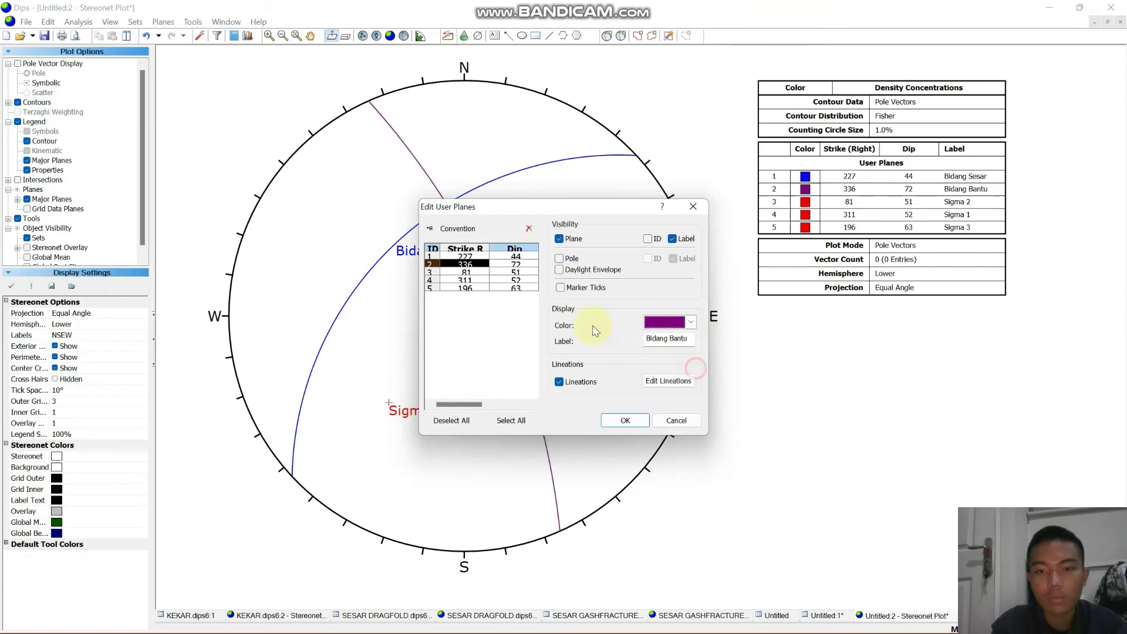
pyautogui.click(532, 273)
pyautogui.click(534, 287)
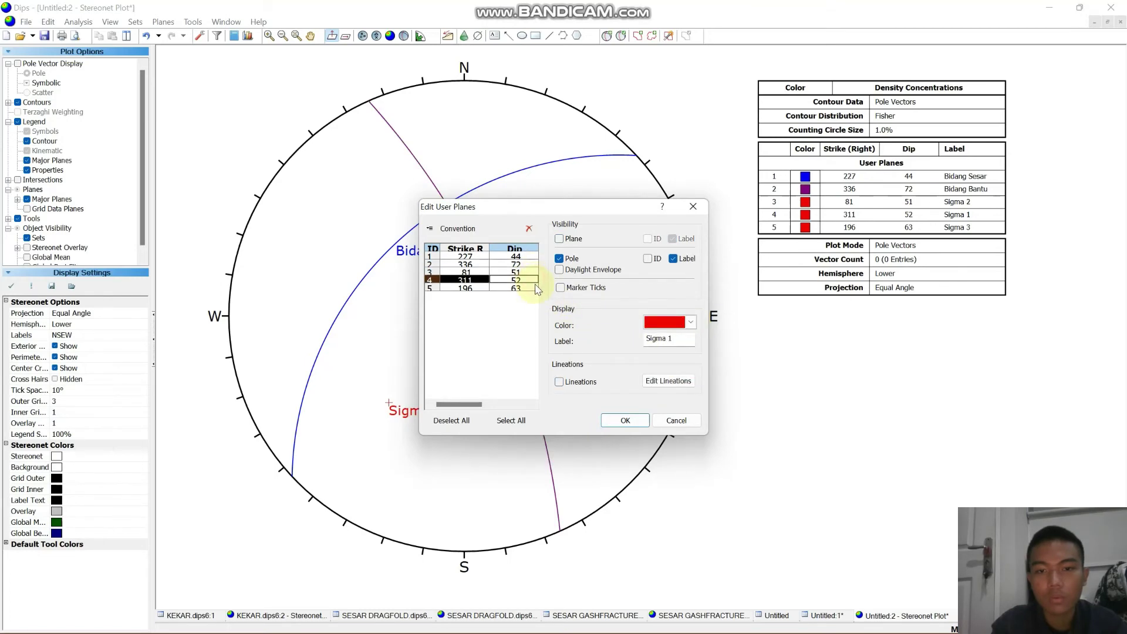
pyautogui.click(626, 421)
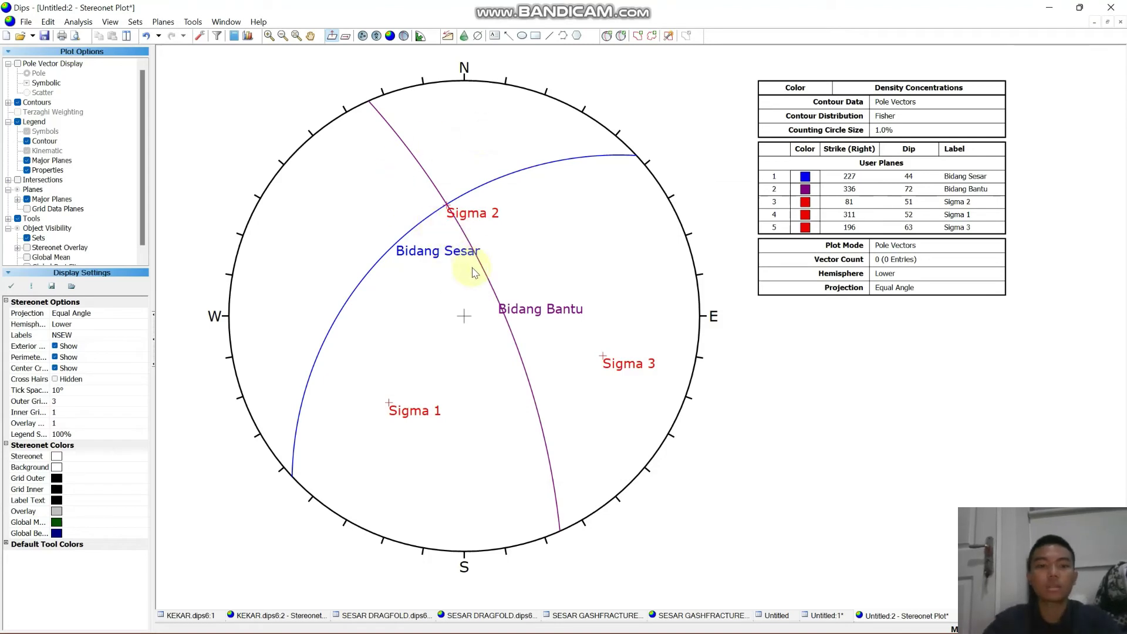
# - Display the stereonet overlay as an equatorial grid
pyautogui.click(27, 247)
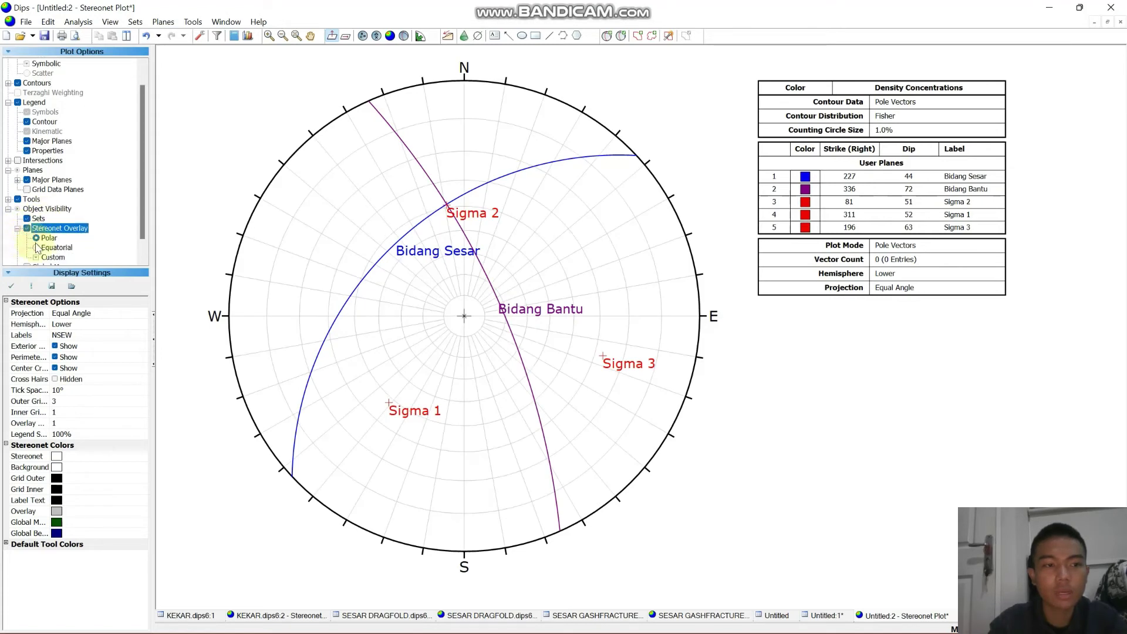
pyautogui.click(39, 249)
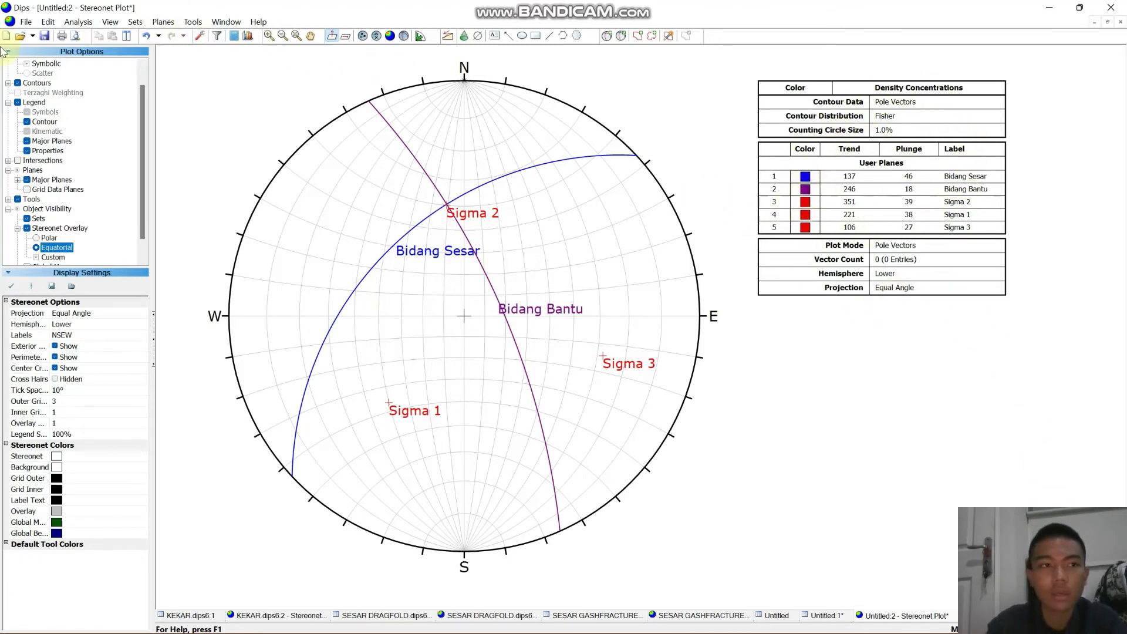
# - Save the project in Documents as a Dips file named STIRIASI DIPS
pyautogui.click(26, 22)
pyautogui.click(36, 81)
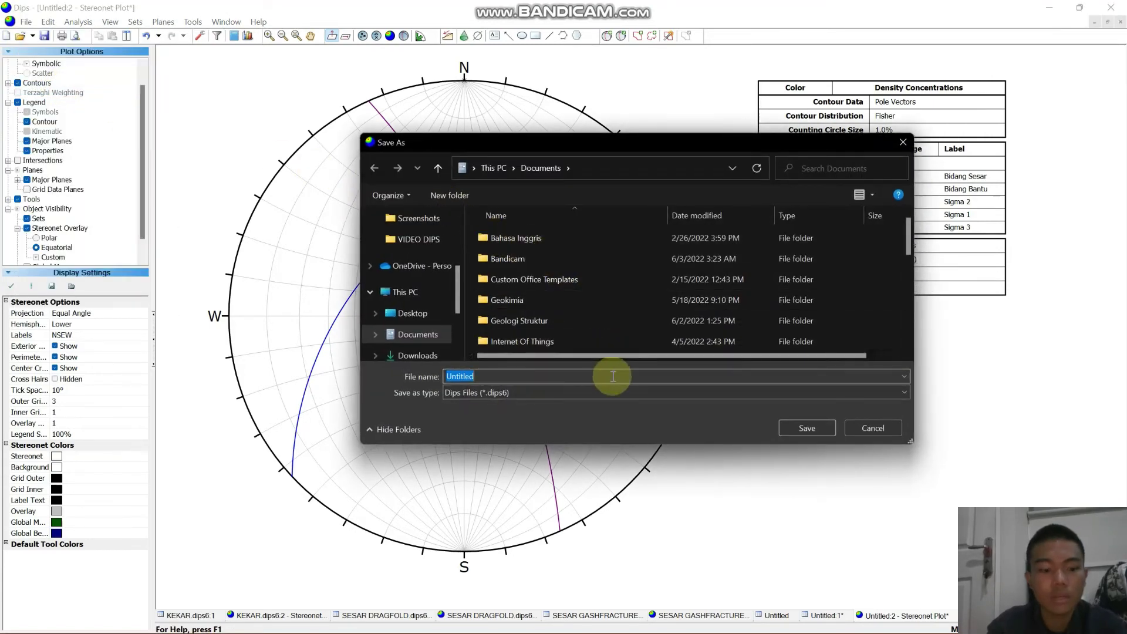
pyautogui.press('capslock')
pyautogui.write('ST')
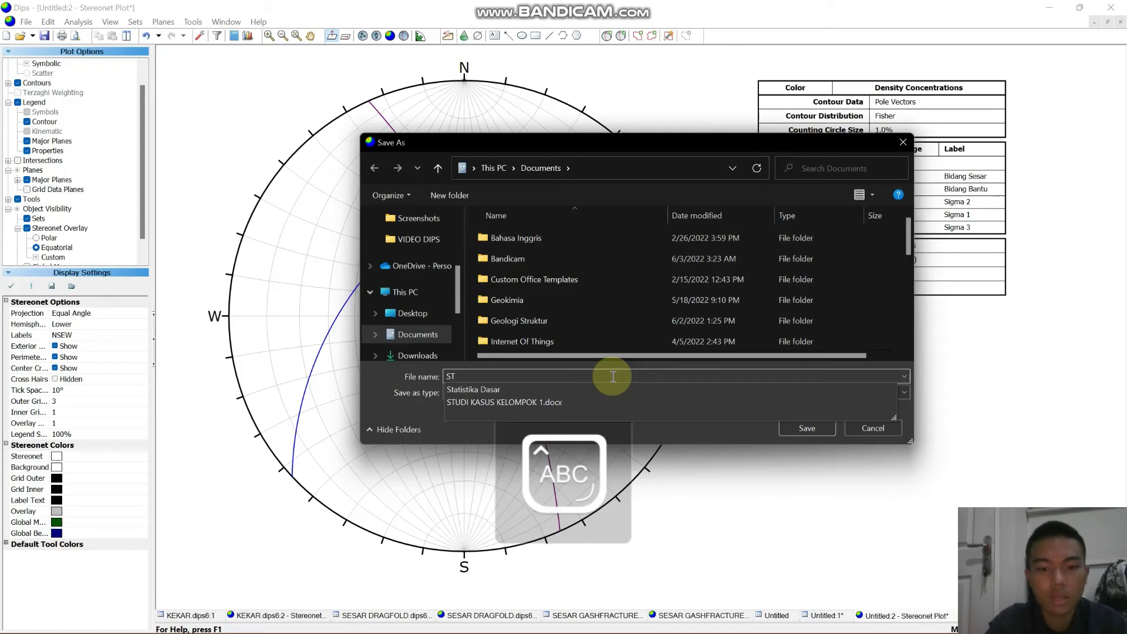
pyautogui.write('IRIASI')
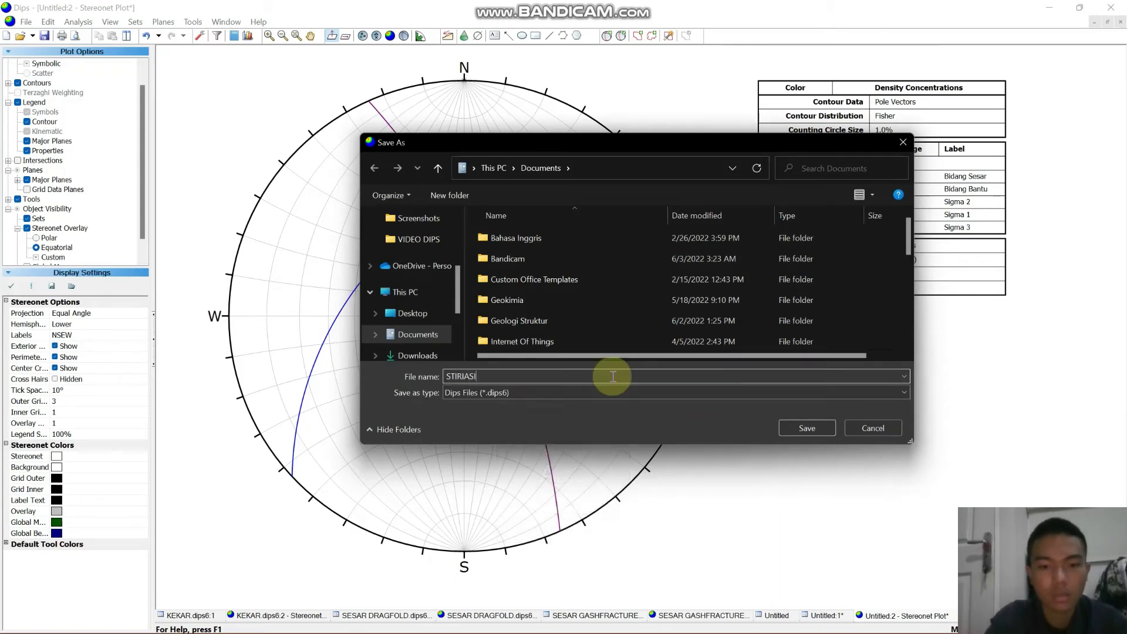
pyautogui.write(' DIPS')
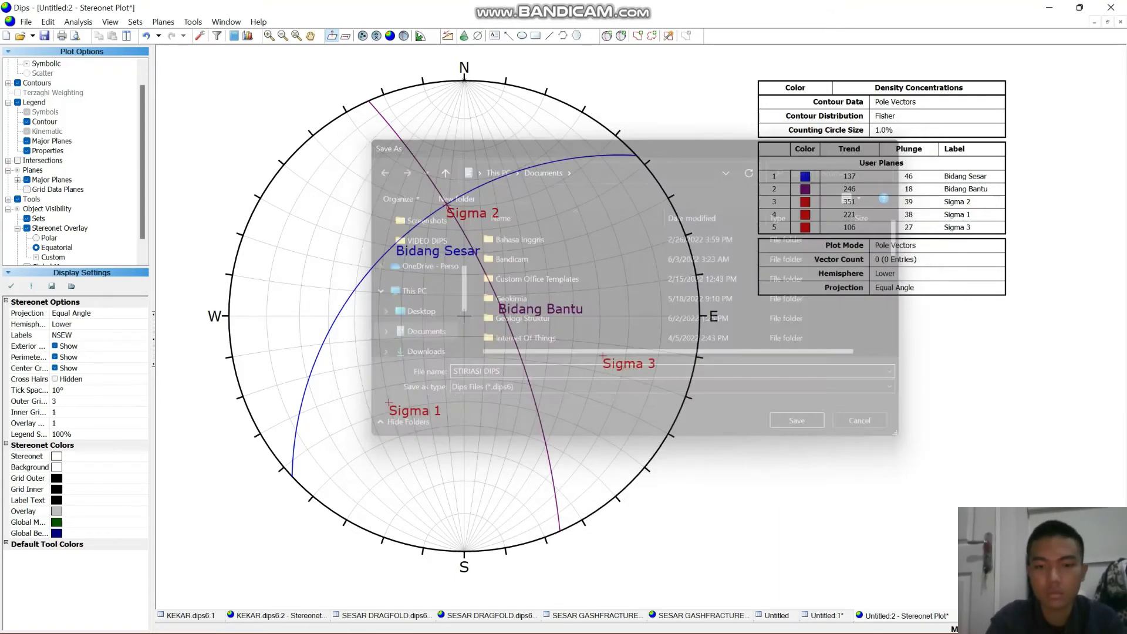
pyautogui.press('Return')
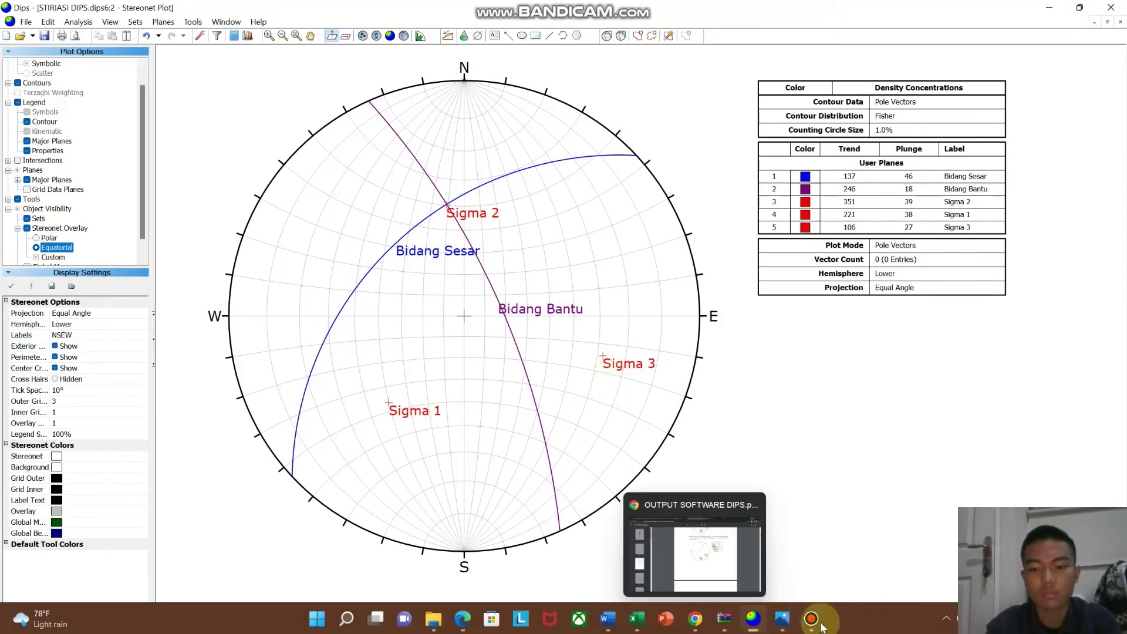
# - Switch to the Data Pengolahan Dips workbook in Excel and examine the strike and dip data on the Lipatan sheet
pyautogui.click(826, 568)
pyautogui.click(728, 170)
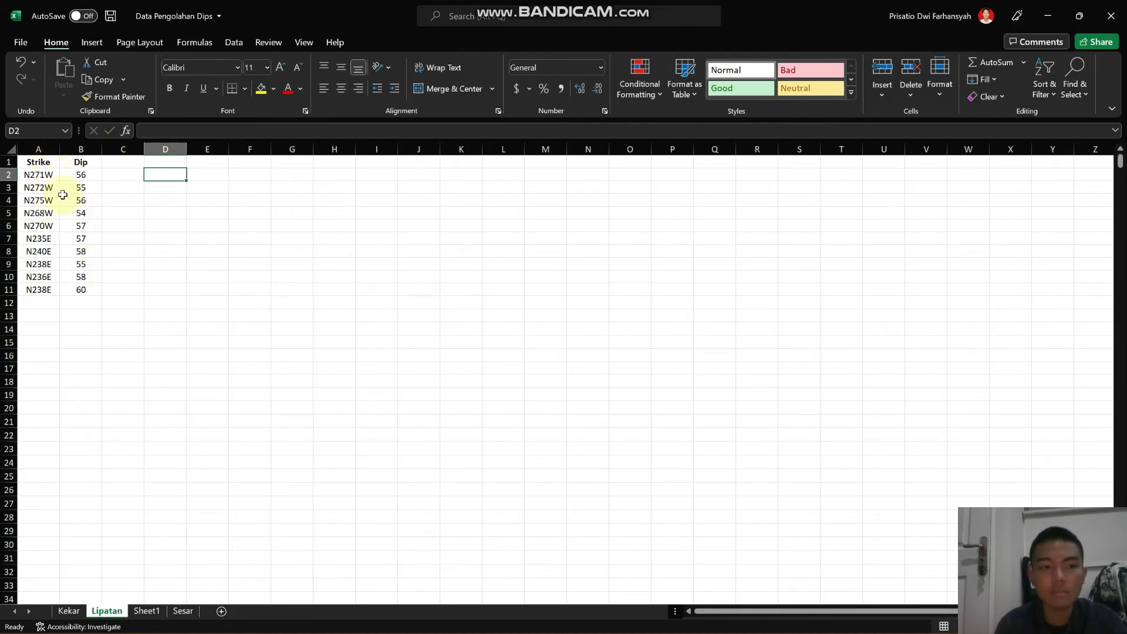
pyautogui.click(42, 175)
pyautogui.click(52, 186)
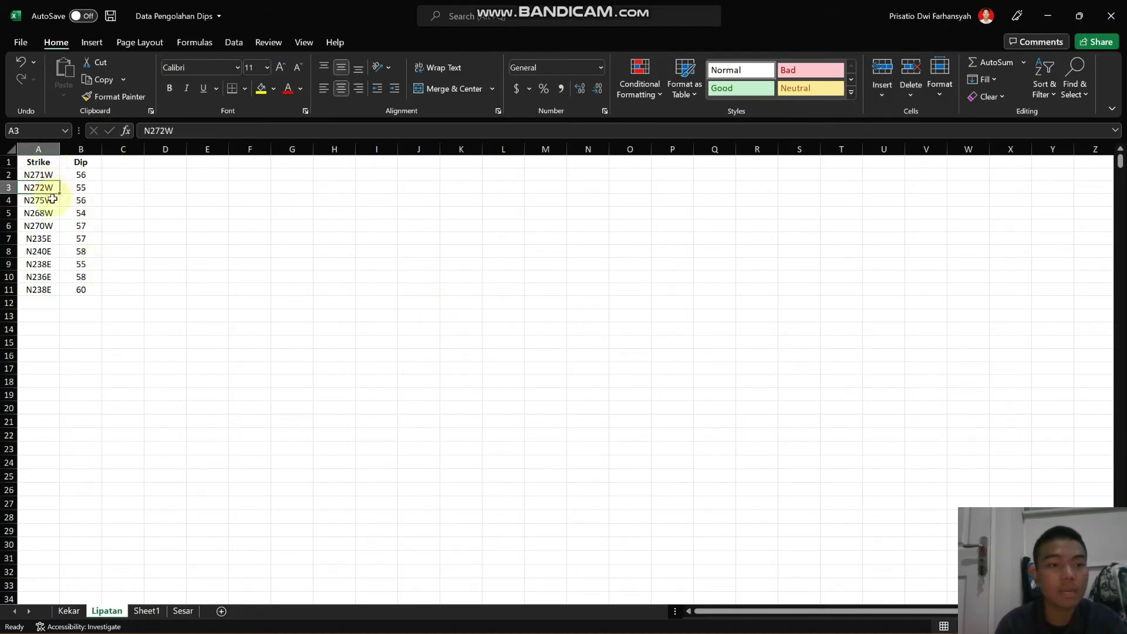
pyautogui.click(52, 200)
pyautogui.click(51, 213)
pyautogui.click(52, 226)
pyautogui.click(53, 238)
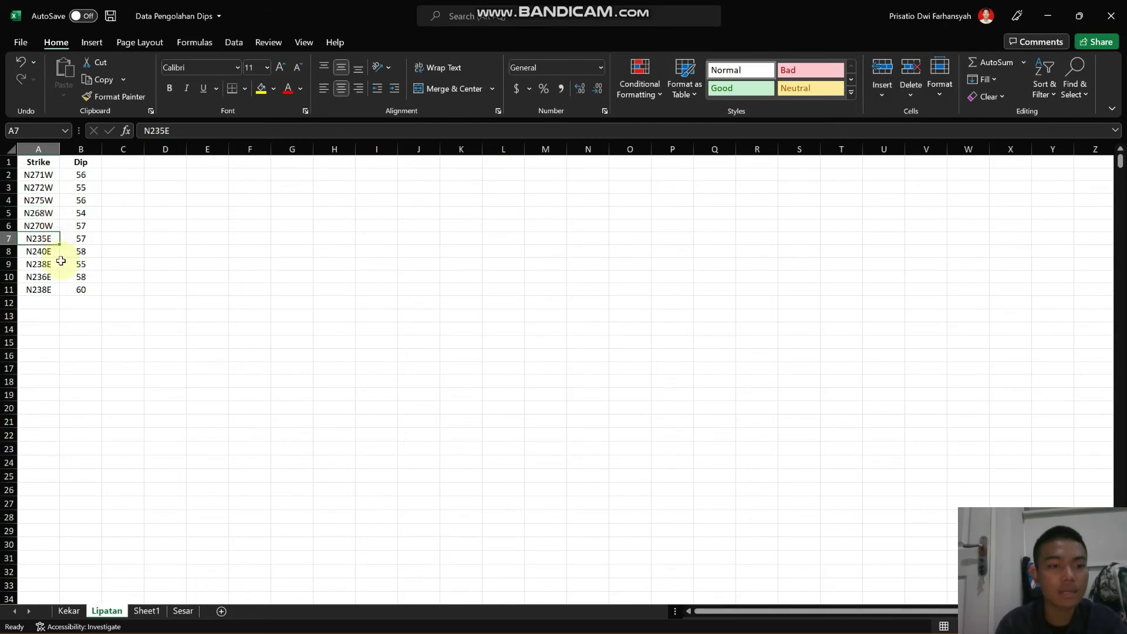
pyautogui.click(177, 225)
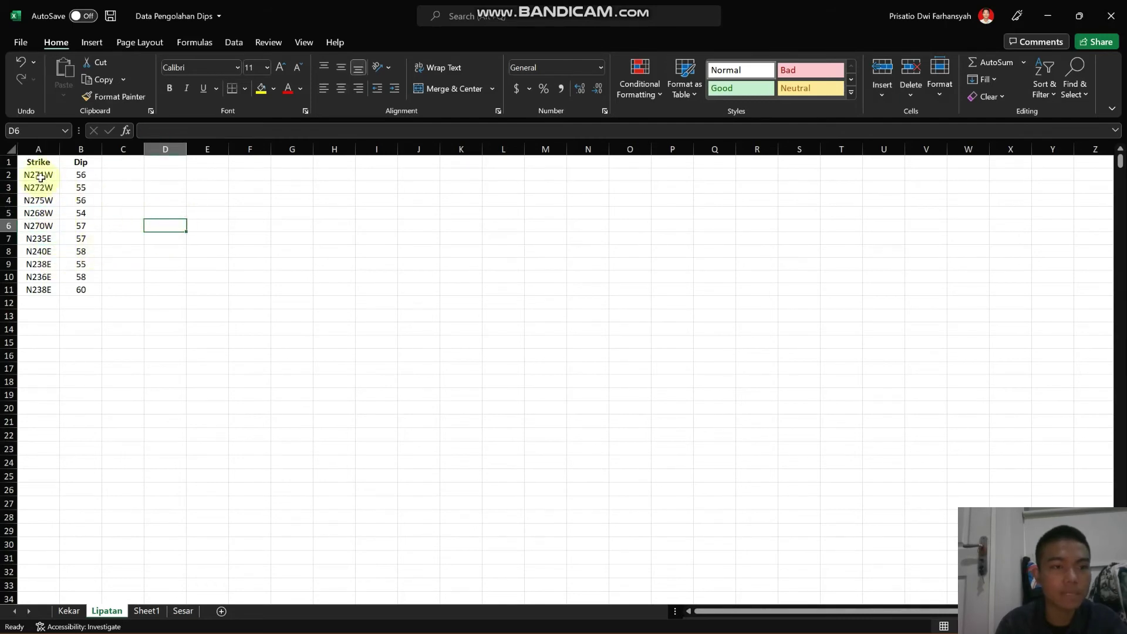
pyautogui.click(155, 175)
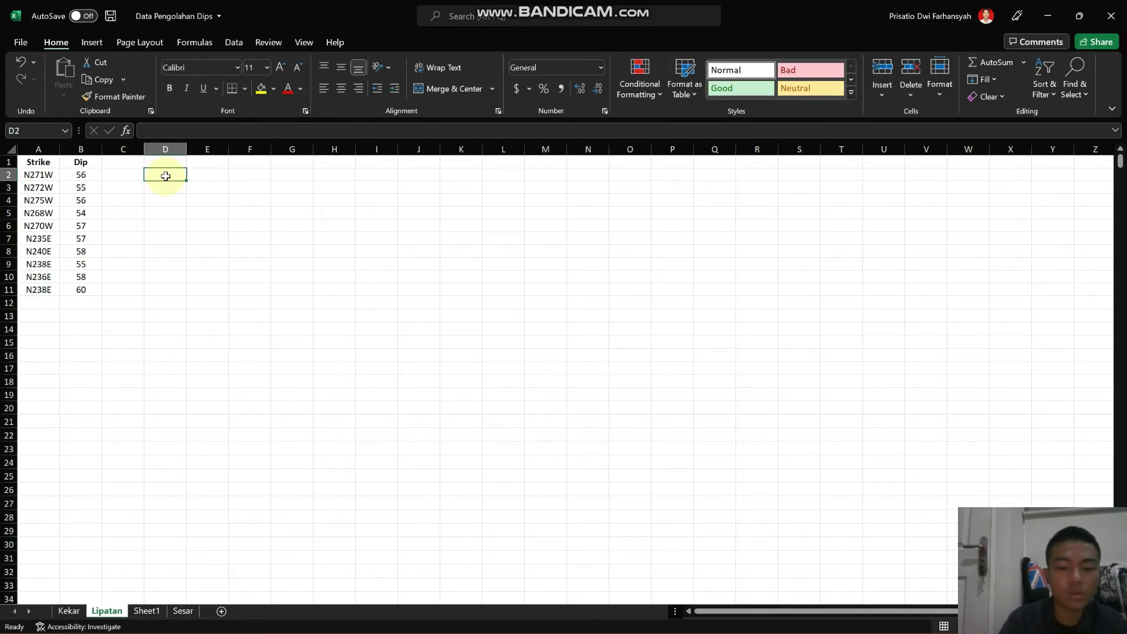
# - Enter the converted strike values 89 in D2 and 88 in D3 beside the first two Lipatan rows
pyautogui.write('89')
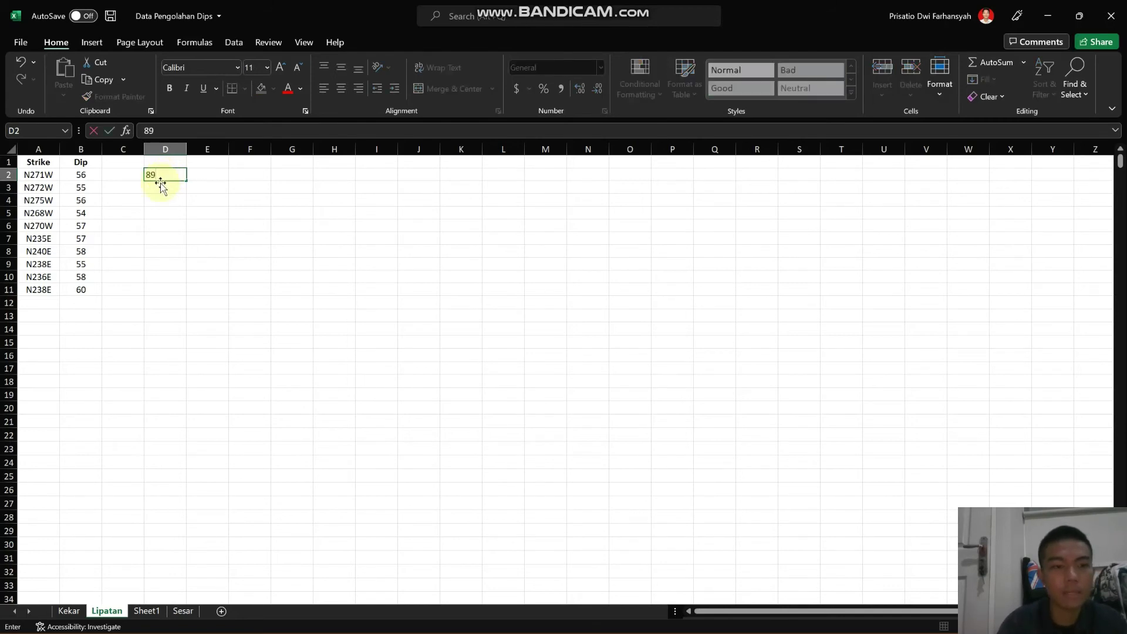
pyautogui.click(162, 186)
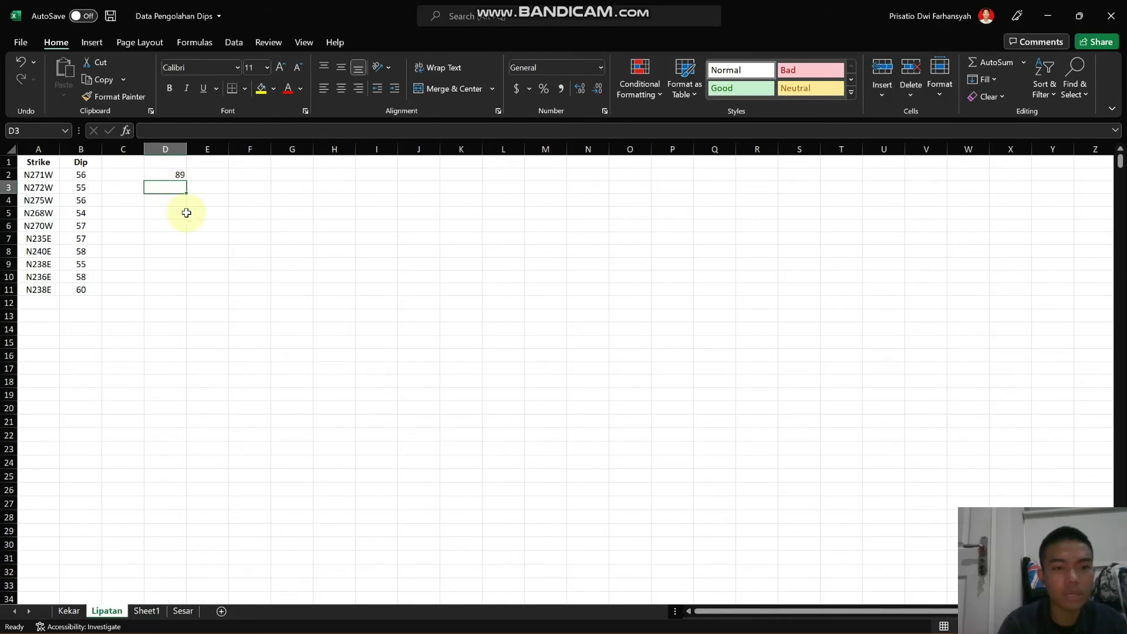
pyautogui.write('88')
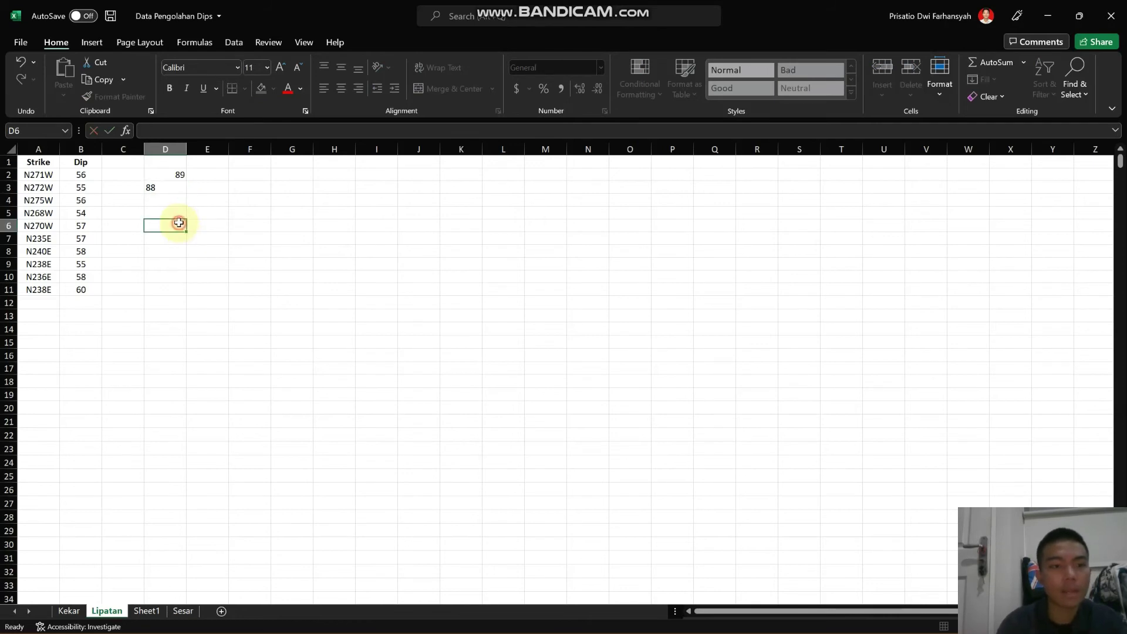
pyautogui.click(179, 215)
# - Review the remaining Lipatan strike values from row 6 down to row 11
pyautogui.click(40, 226)
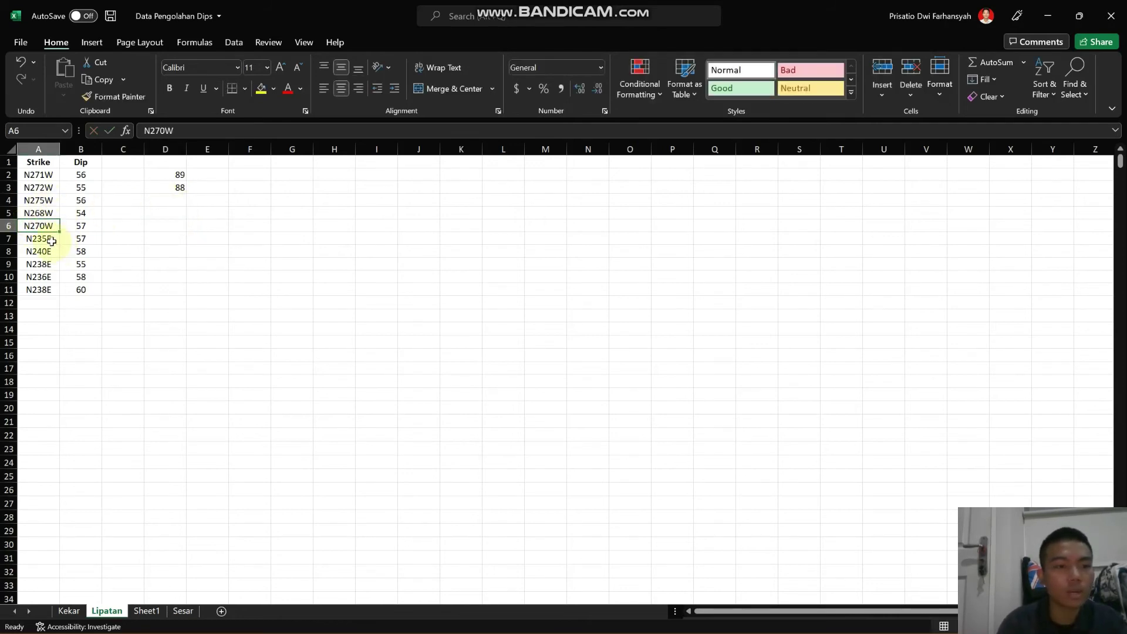
pyautogui.click(50, 239)
pyautogui.click(51, 252)
pyautogui.click(51, 264)
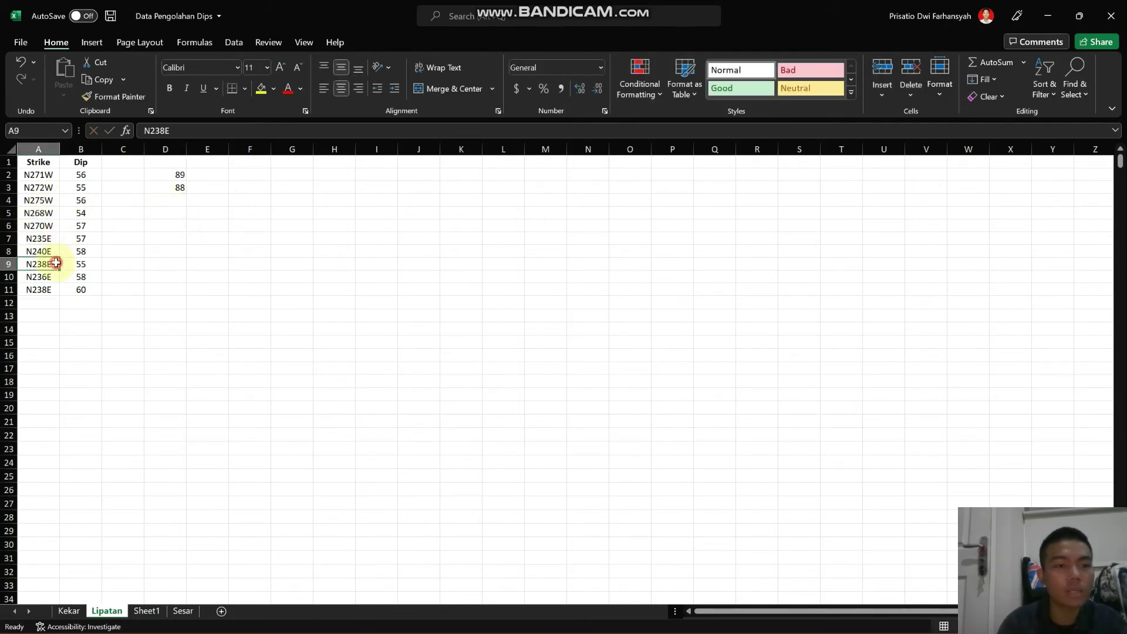
pyautogui.click(54, 276)
pyautogui.click(67, 290)
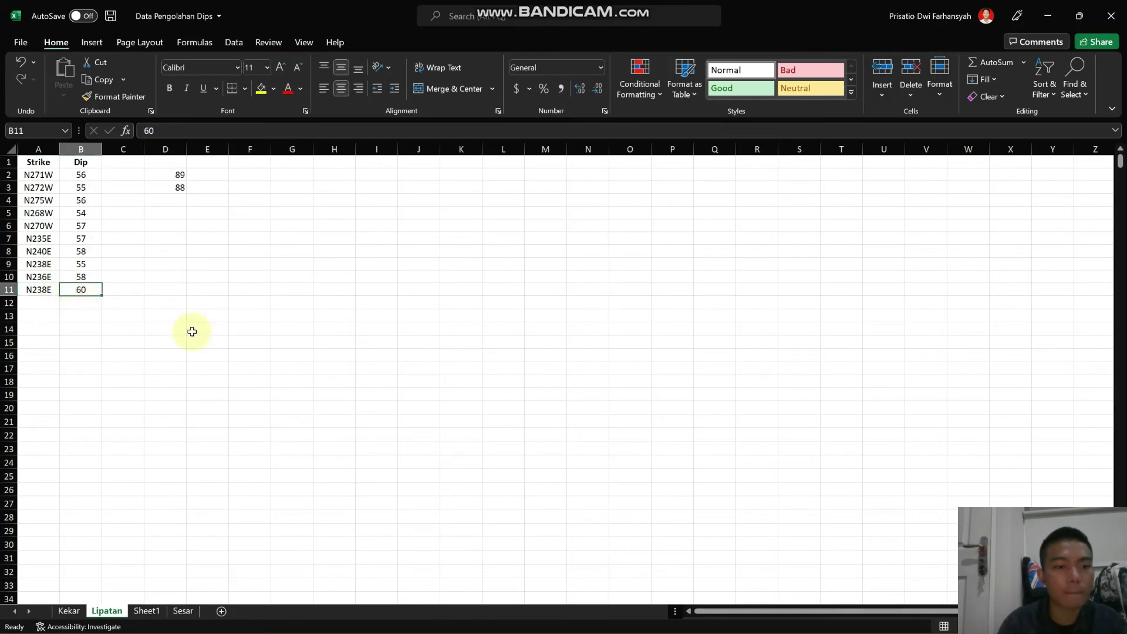
# - Copy the converted strike and dip values in A1:B10 of Sheet1
pyautogui.click(148, 611)
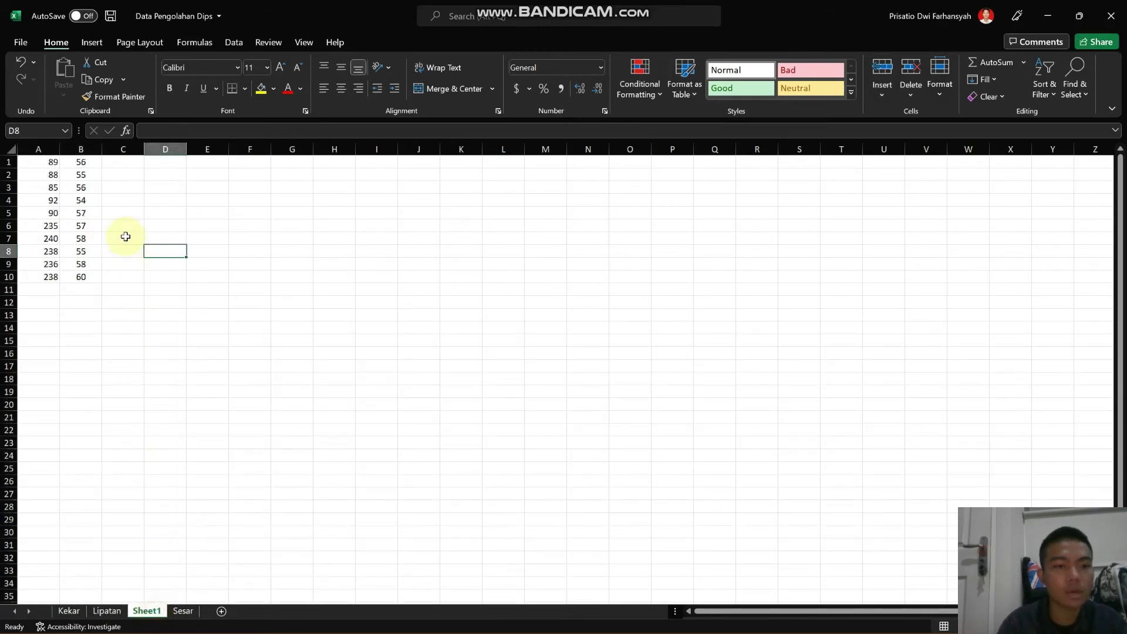
pyautogui.click(82, 162)
pyautogui.click(36, 188)
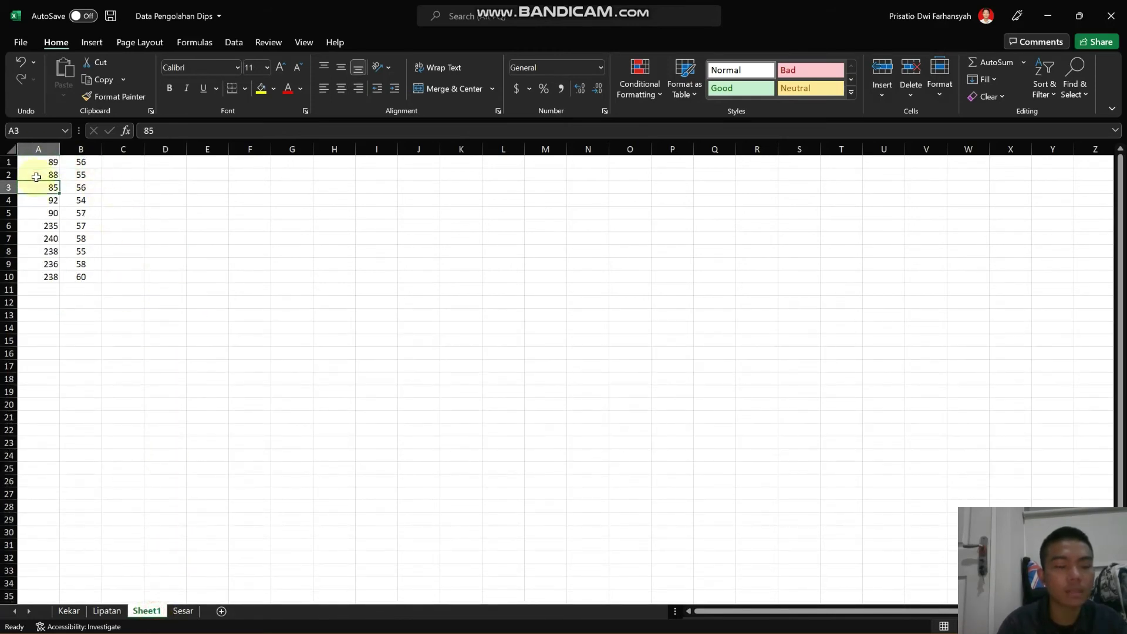
pyautogui.moveTo(38, 160); pyautogui.dragTo(89, 272)
pyautogui.rightClick(76, 232)
pyautogui.click(97, 258)
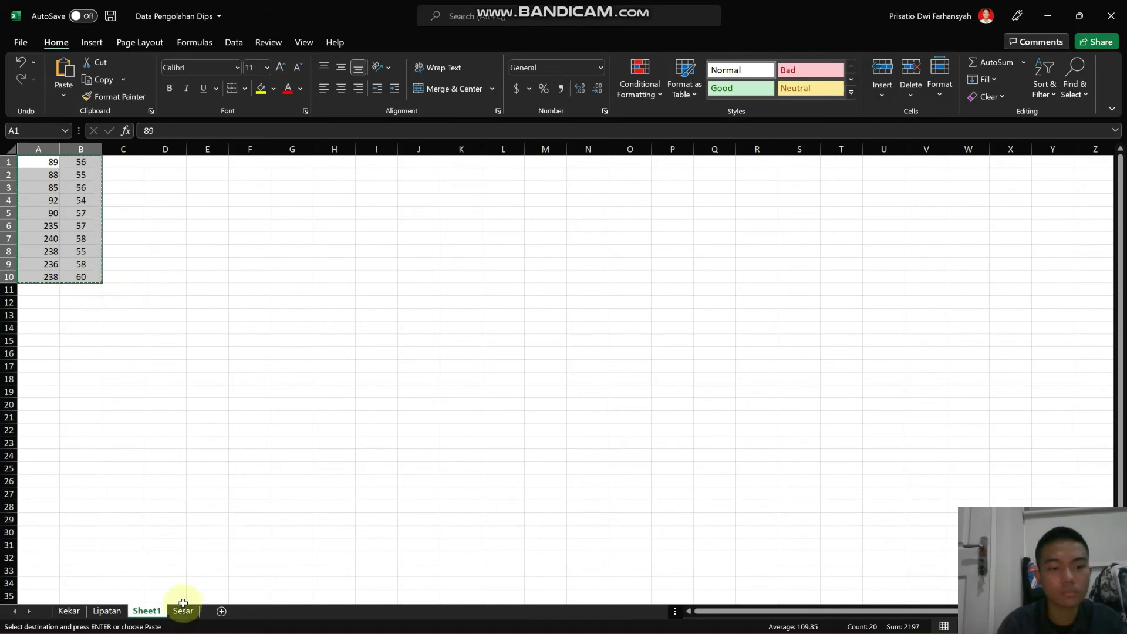
# - Switch to Dips and create a new project with the global orientation format set to Strike (Right) / Dip
pyautogui.moveTo(739, 619)
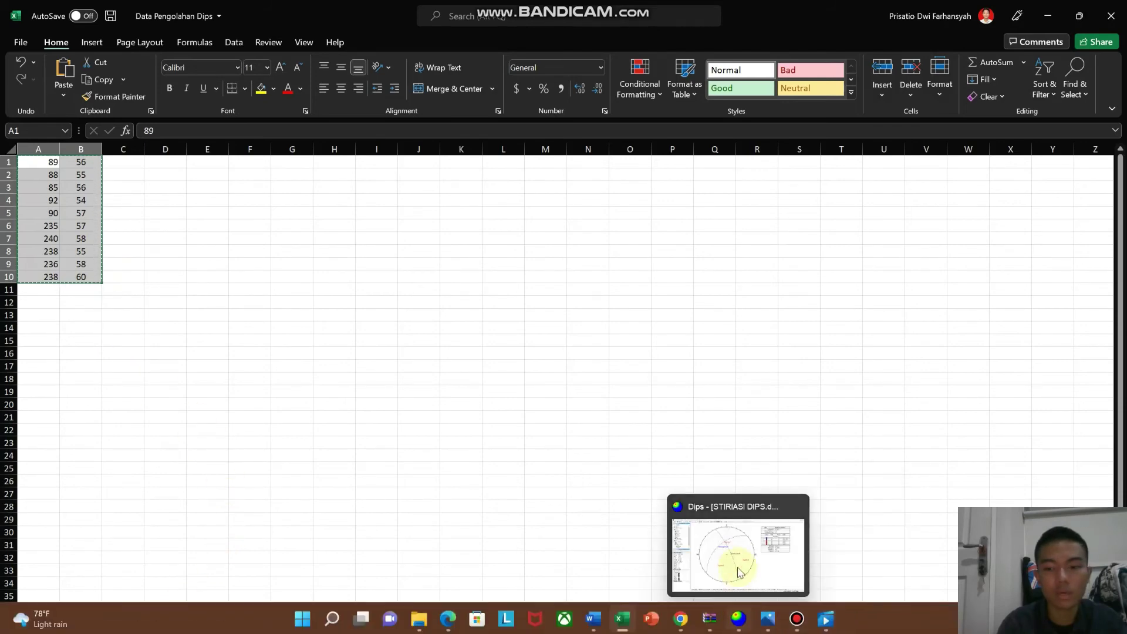
pyautogui.click(739, 572)
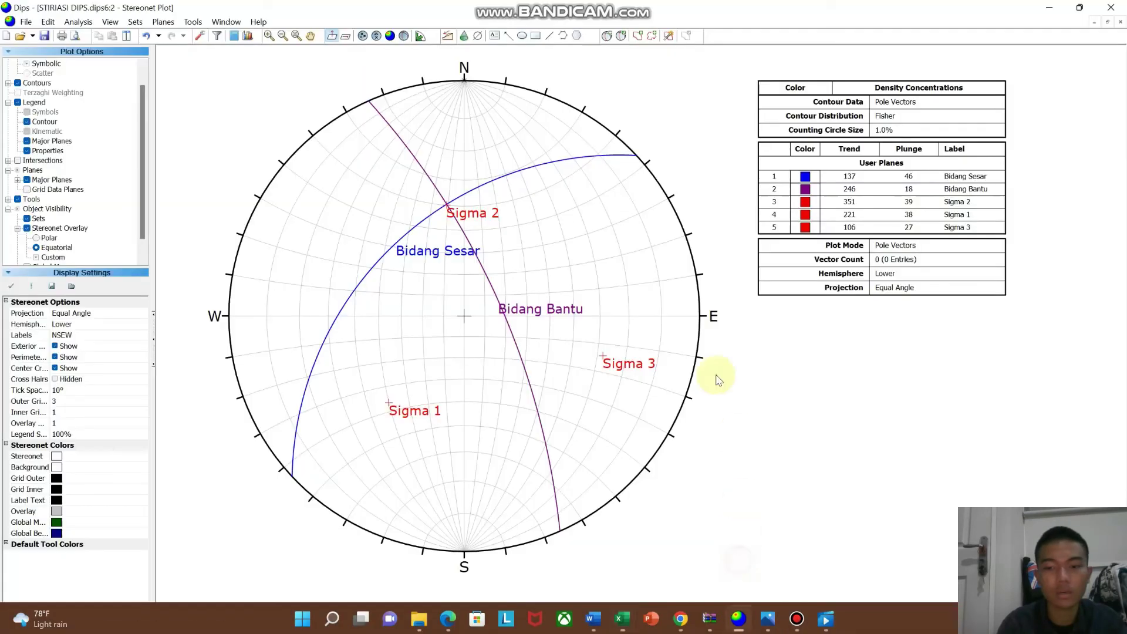
pyautogui.click(4, 37)
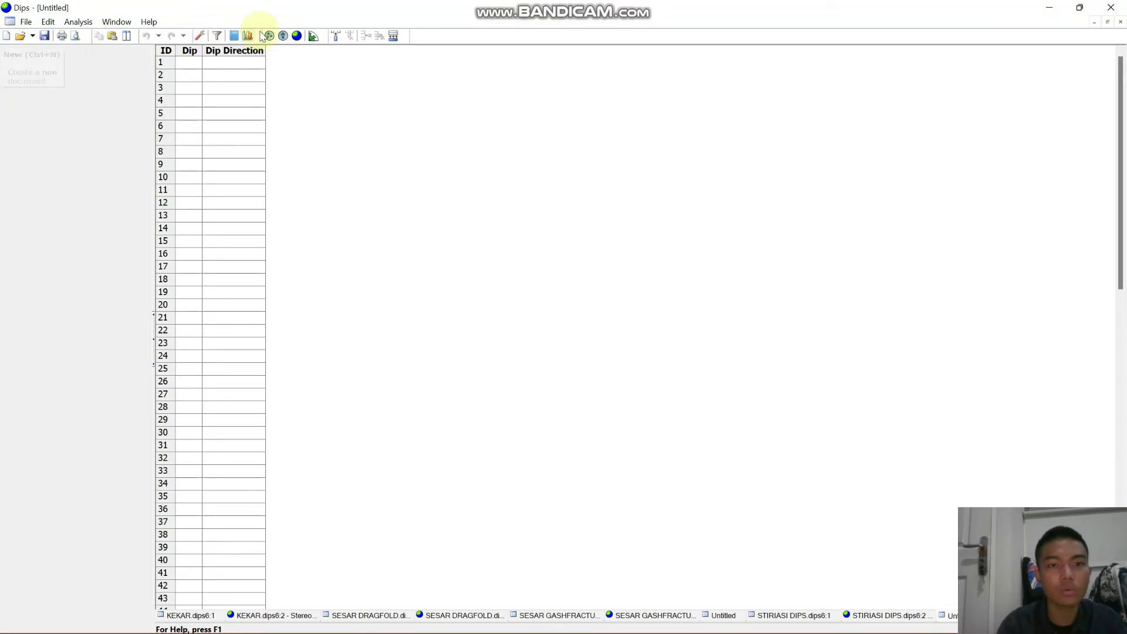
pyautogui.click(197, 44)
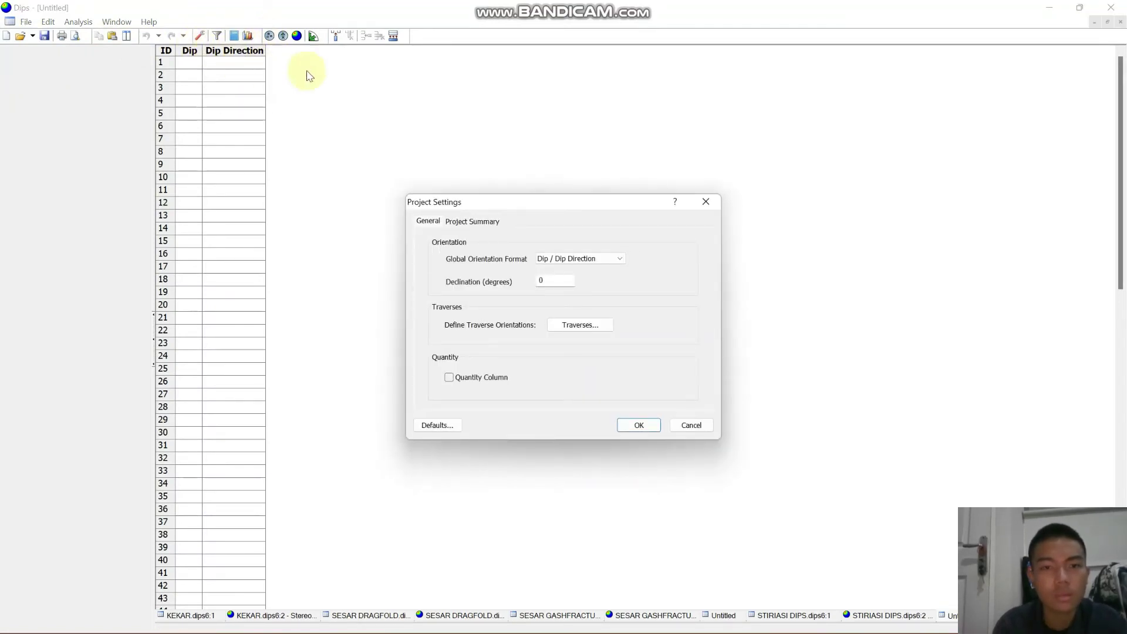
pyautogui.click(584, 259)
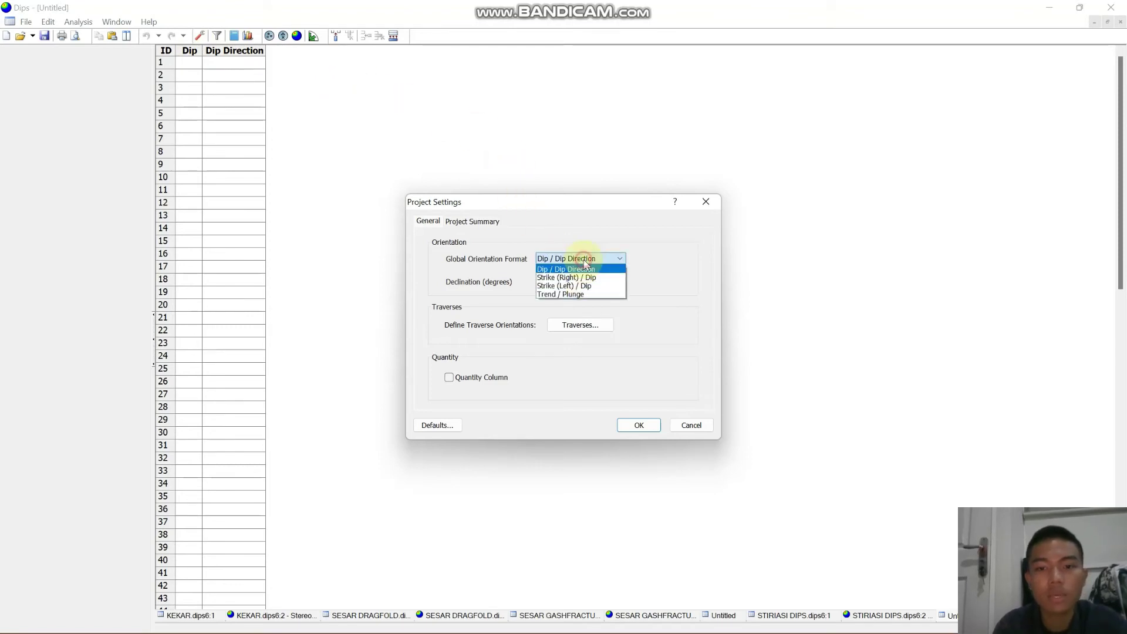
pyautogui.click(592, 277)
pyautogui.click(639, 425)
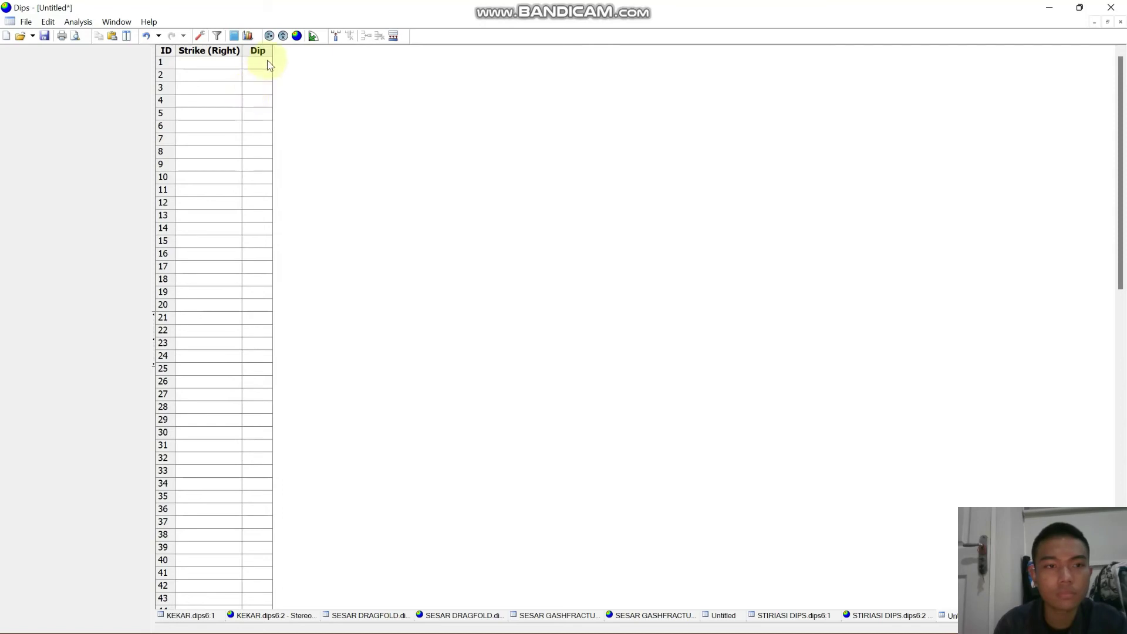
# - Paste the copied strike and dip data into the grid from row 1 and generate its contour stereonet
pyautogui.click(225, 64)
pyautogui.rightClick(223, 64)
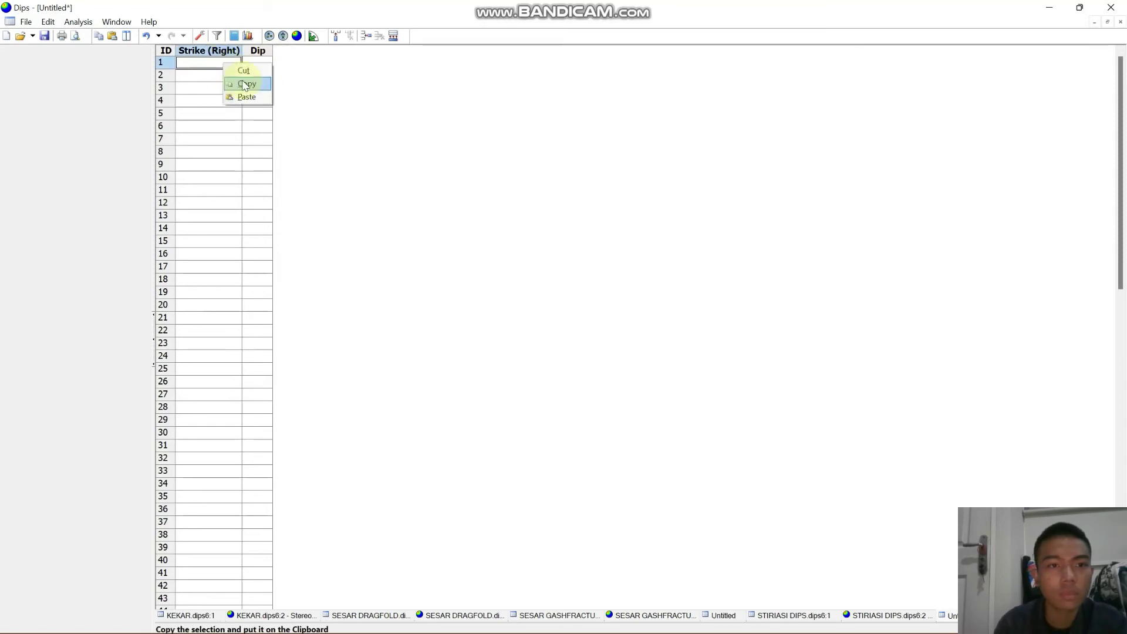
pyautogui.click(245, 95)
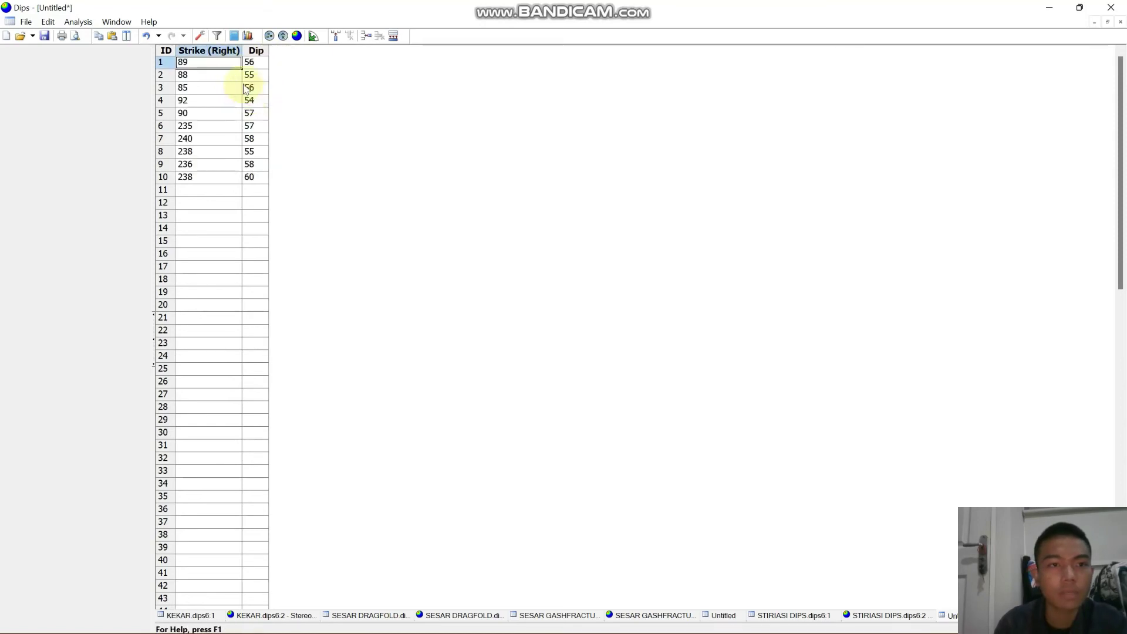
pyautogui.click(296, 36)
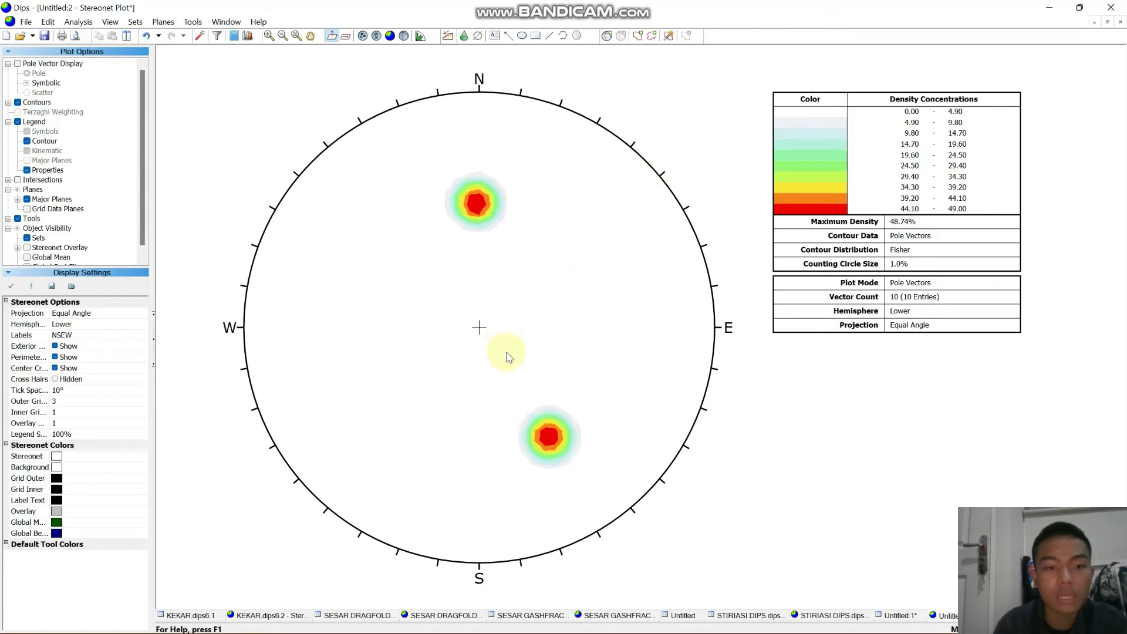
# - Add a user plane labelled MAX 1 at the centre of the northern pole concentration, strike/dip 89/56, with its plane and ID hidden
pyautogui.click(609, 39)
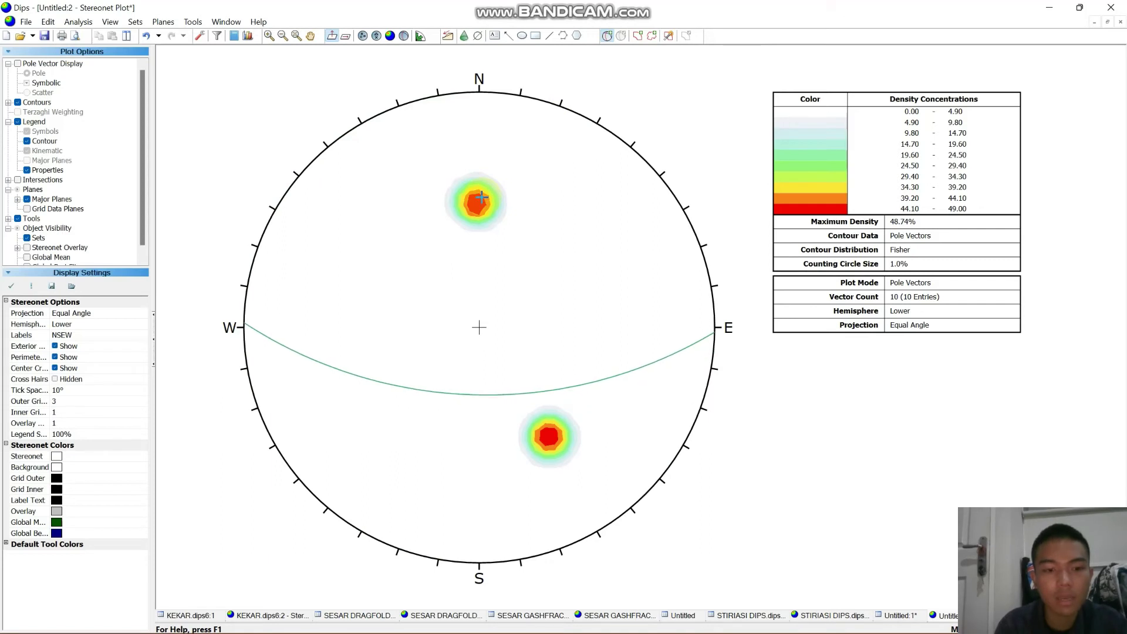
pyautogui.moveTo(493, 182); pyautogui.dragTo(477, 203)
pyautogui.scroll(3, 477, 203)
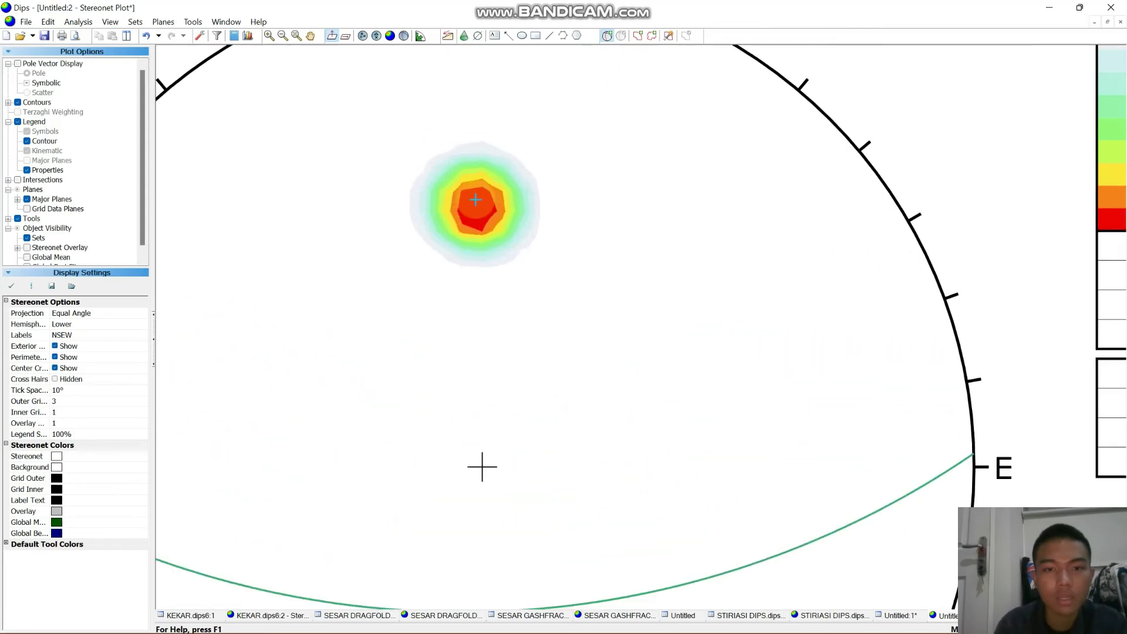
pyautogui.click(477, 204)
pyautogui.click(554, 275)
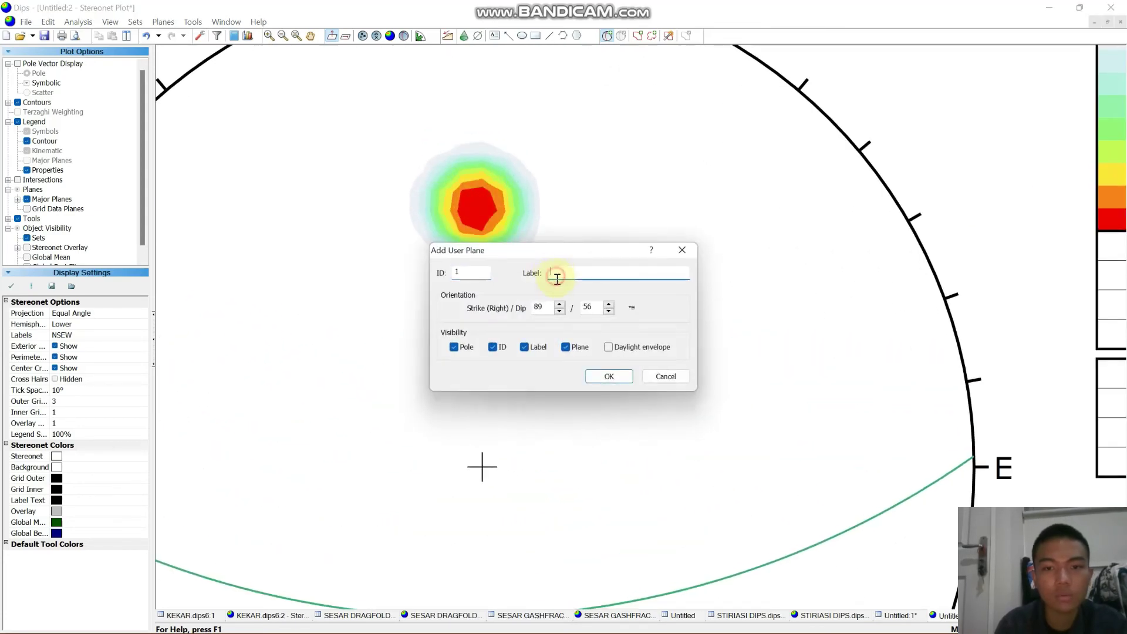
pyautogui.write('MAX 1')
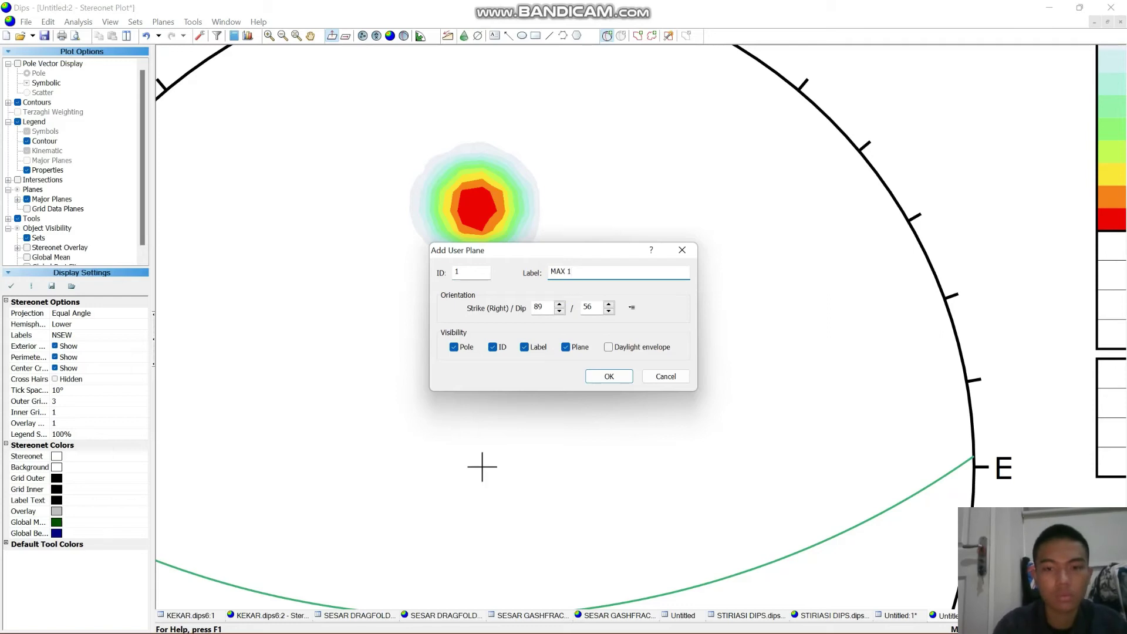
pyautogui.click(564, 347)
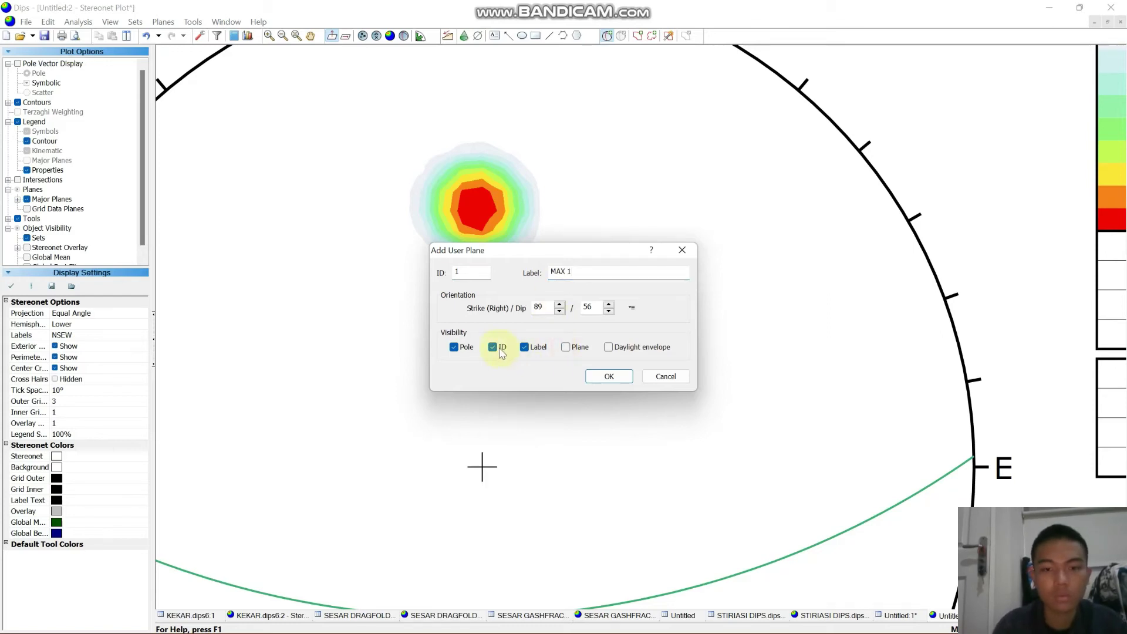
pyautogui.click(494, 347)
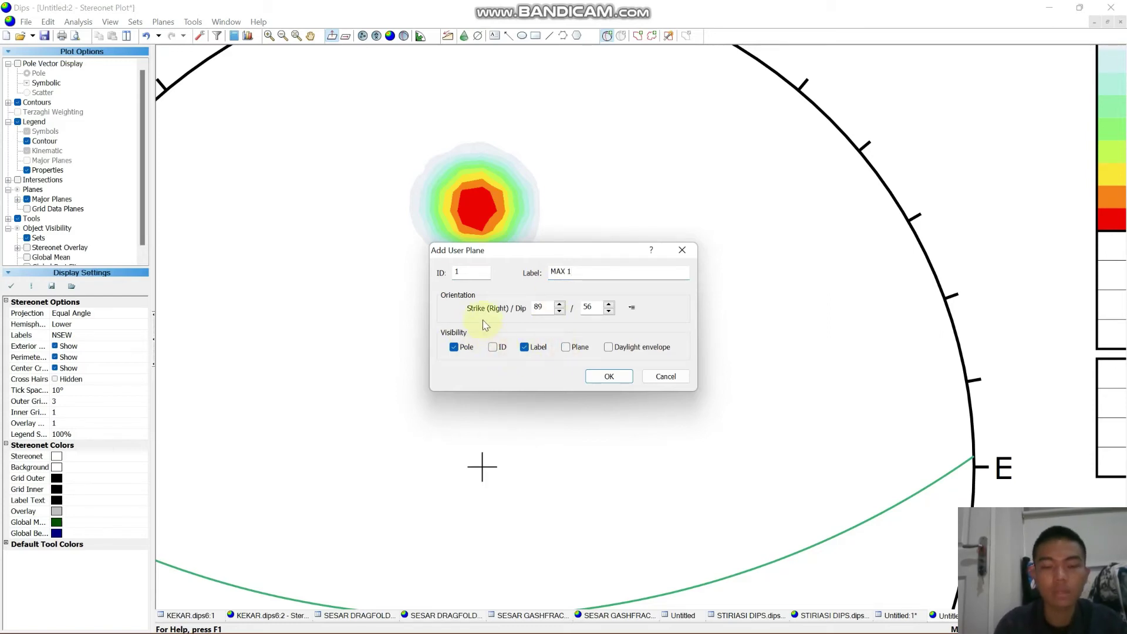
pyautogui.click(608, 378)
pyautogui.scroll(-3, 536, 272)
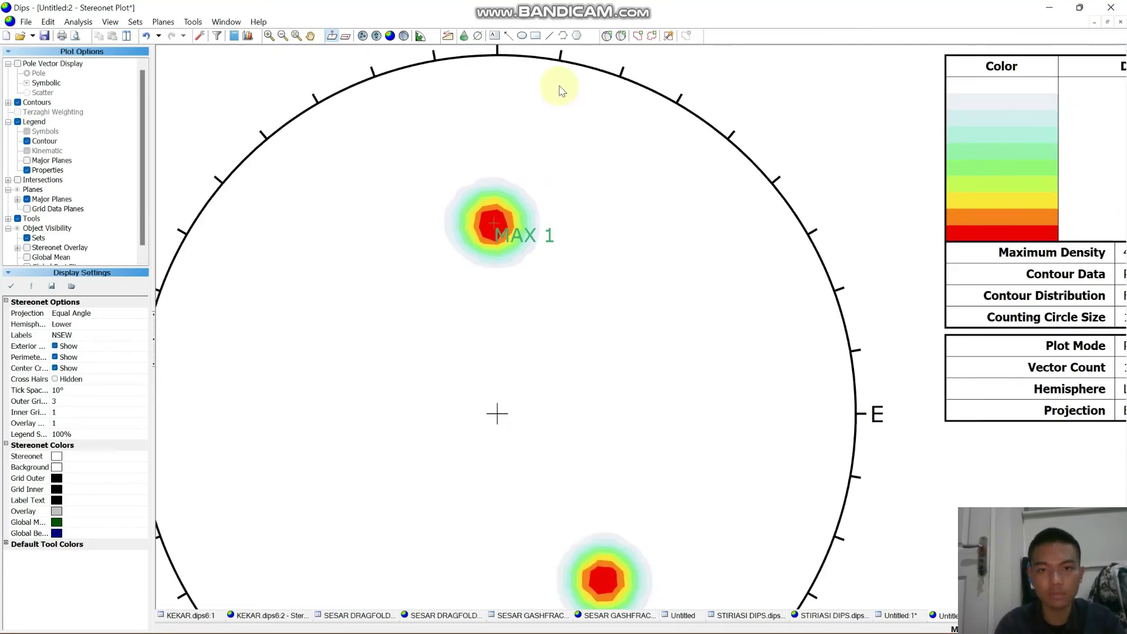
# - Add a user plane labelled MAX 2 at the centre of the southeastern pole concentration, strike/dip 237/57, showing only pole and label
pyautogui.click(607, 36)
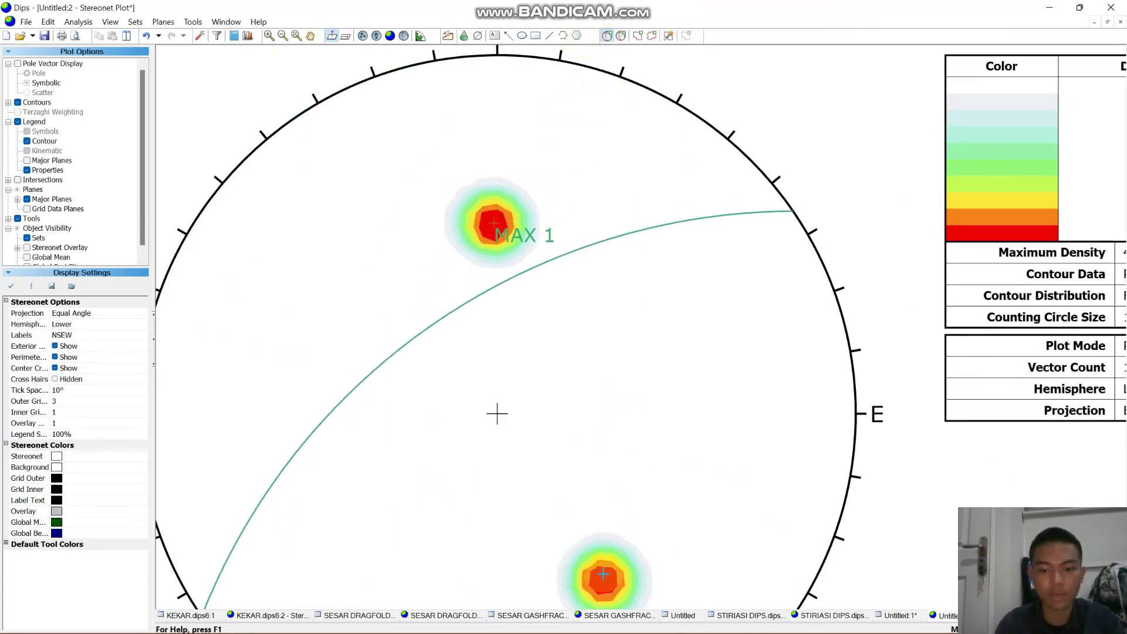
pyautogui.click(605, 566)
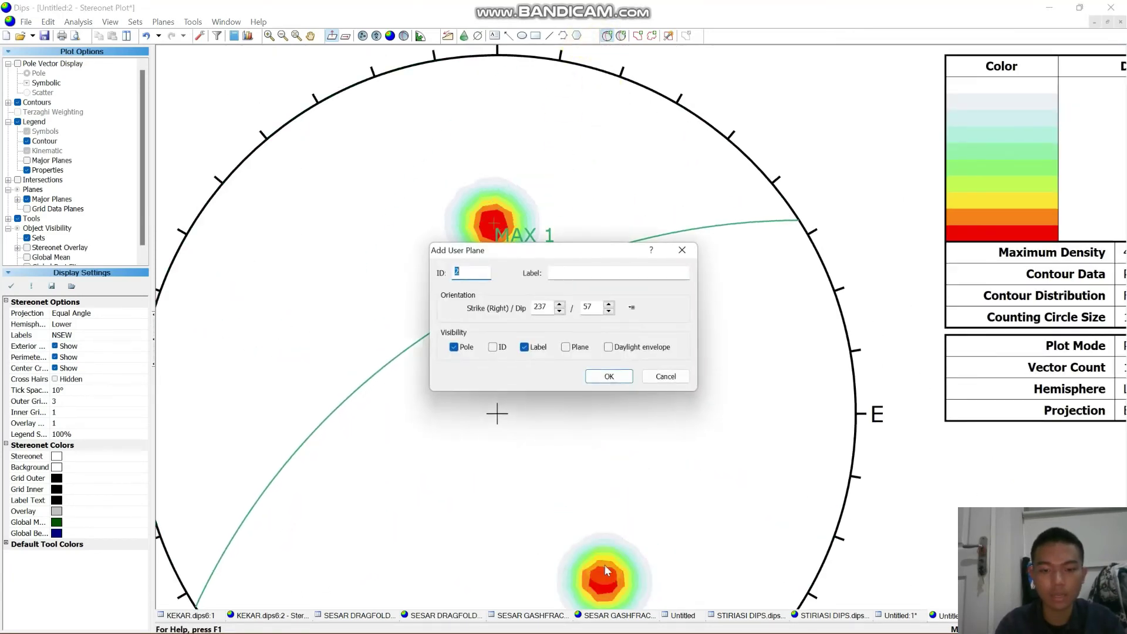
pyautogui.click(612, 272)
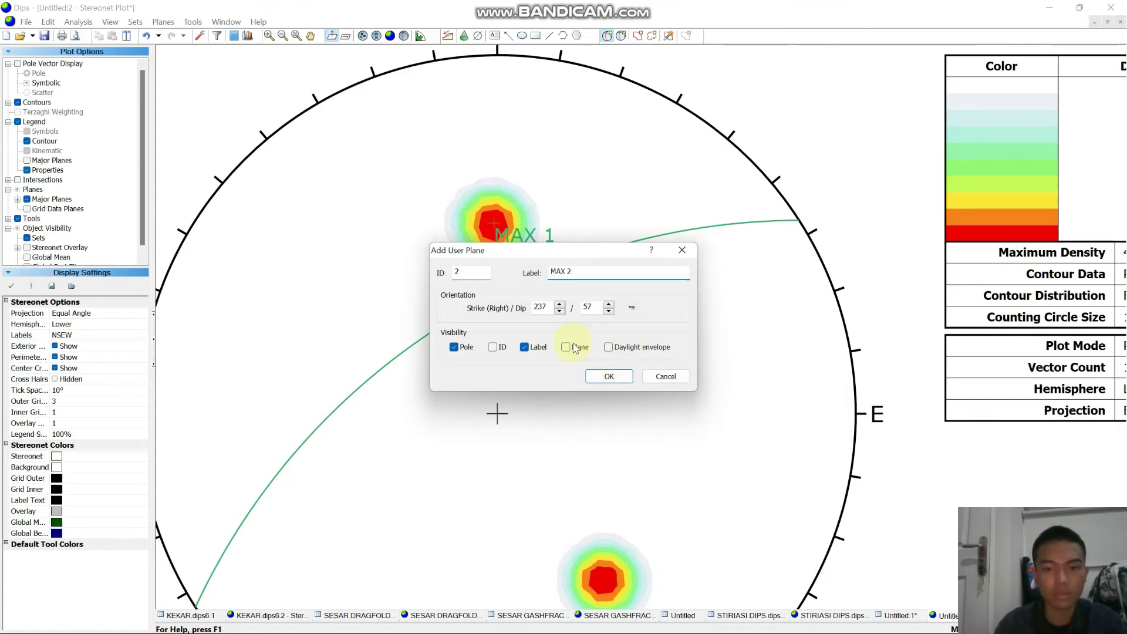
pyautogui.click(603, 378)
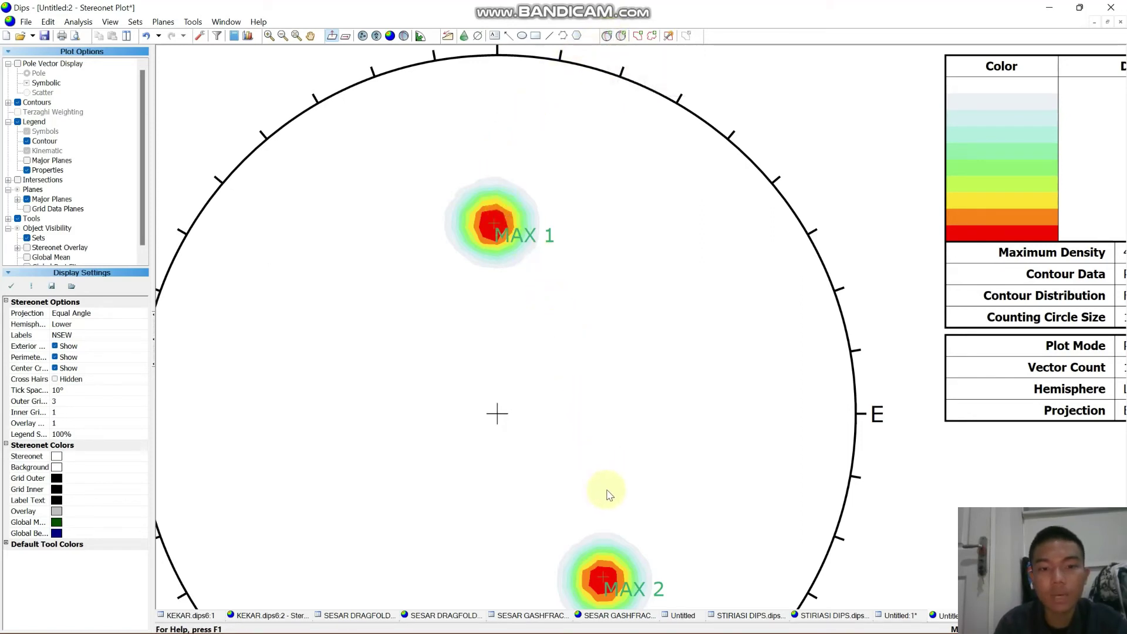
# - Add a user plane labelled Sayap Lipatan 1 at the MAX 1 pole, strike/dip 89/56, showing only its plane and label
pyautogui.click(608, 40)
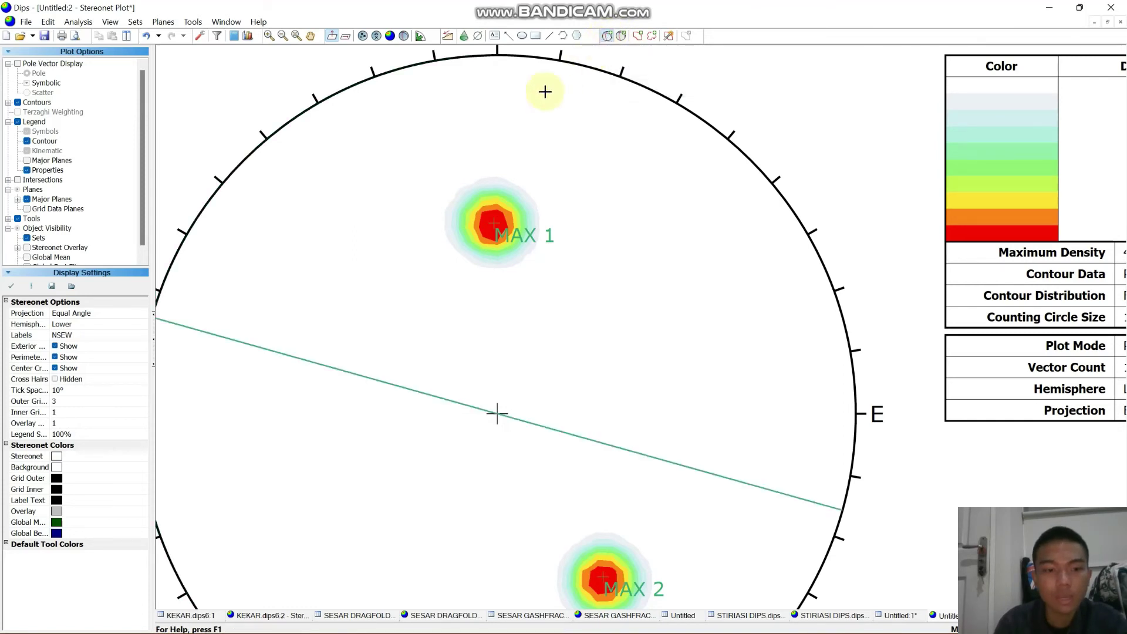
pyautogui.scroll(3, 496, 411)
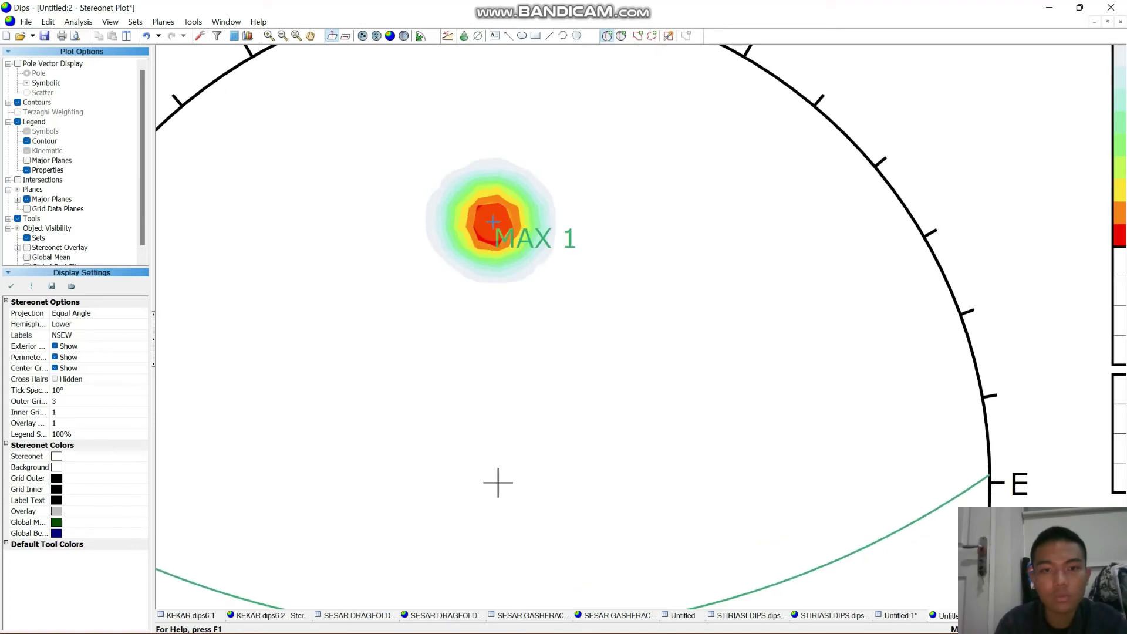
pyautogui.click(493, 222)
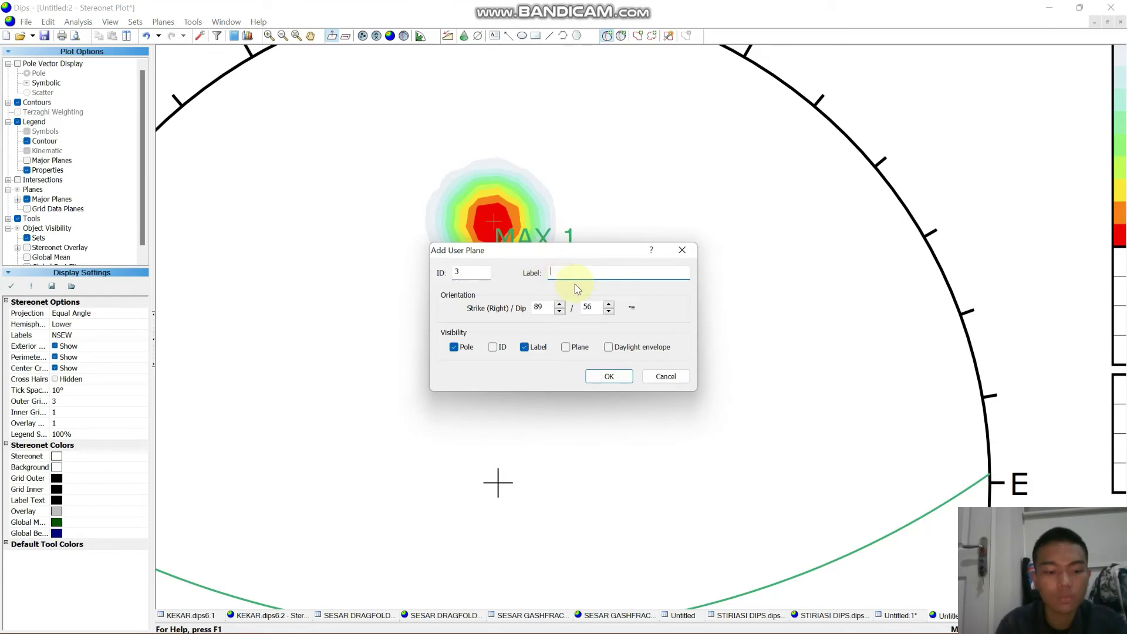
pyautogui.press('capslock')
pyautogui.write('Saya')
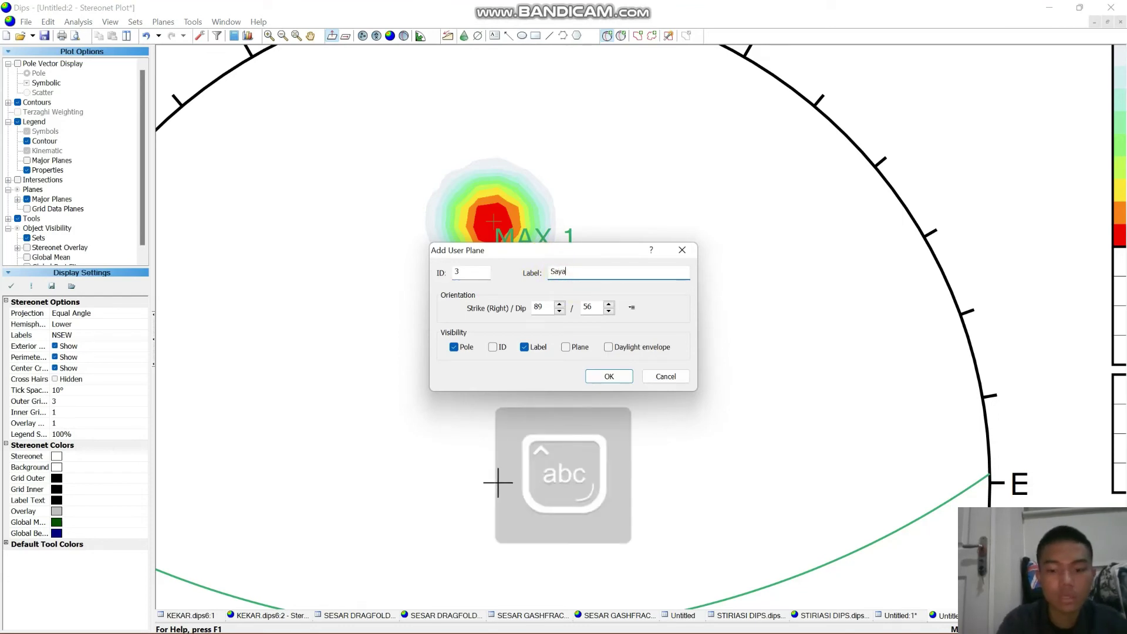
pyautogui.write('p Li')
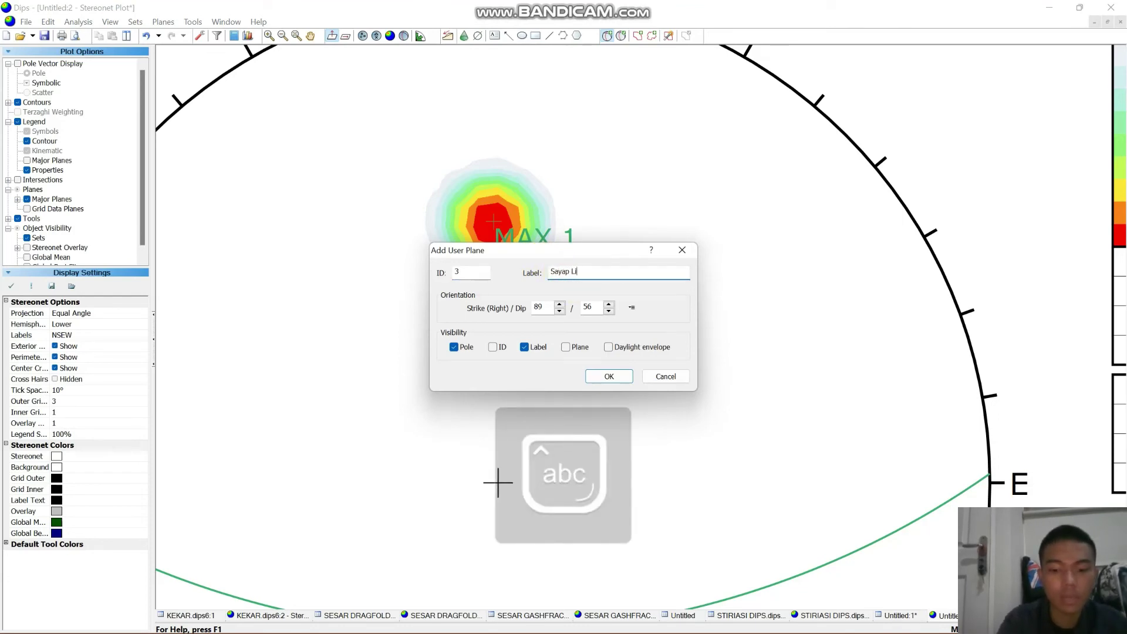
pyautogui.write('patan 1')
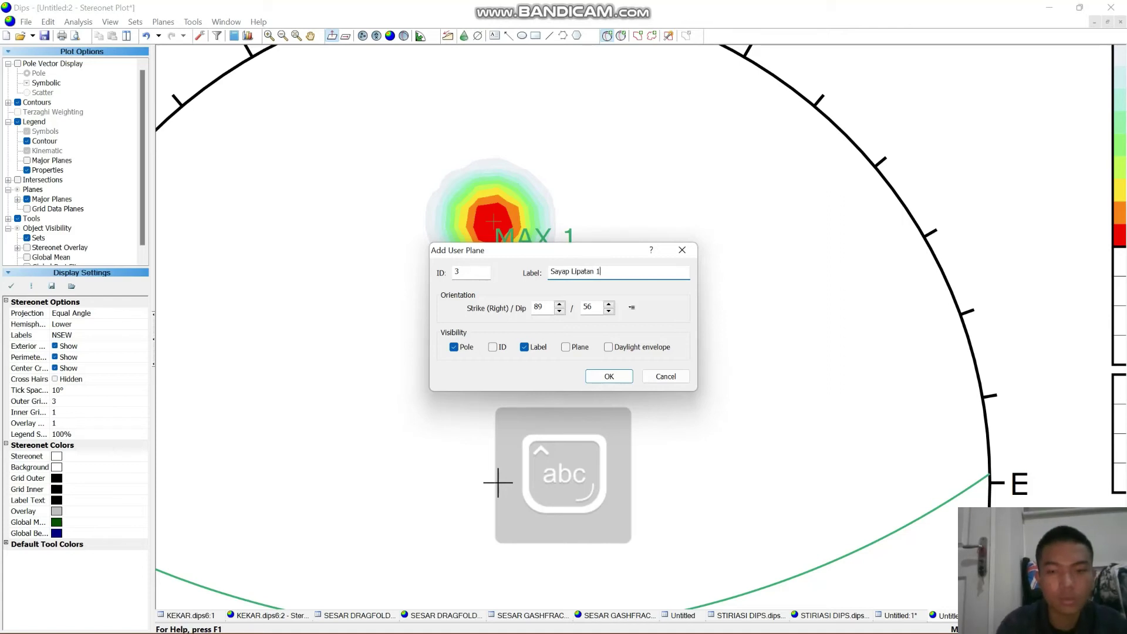
pyautogui.click(561, 349)
pyautogui.click(600, 373)
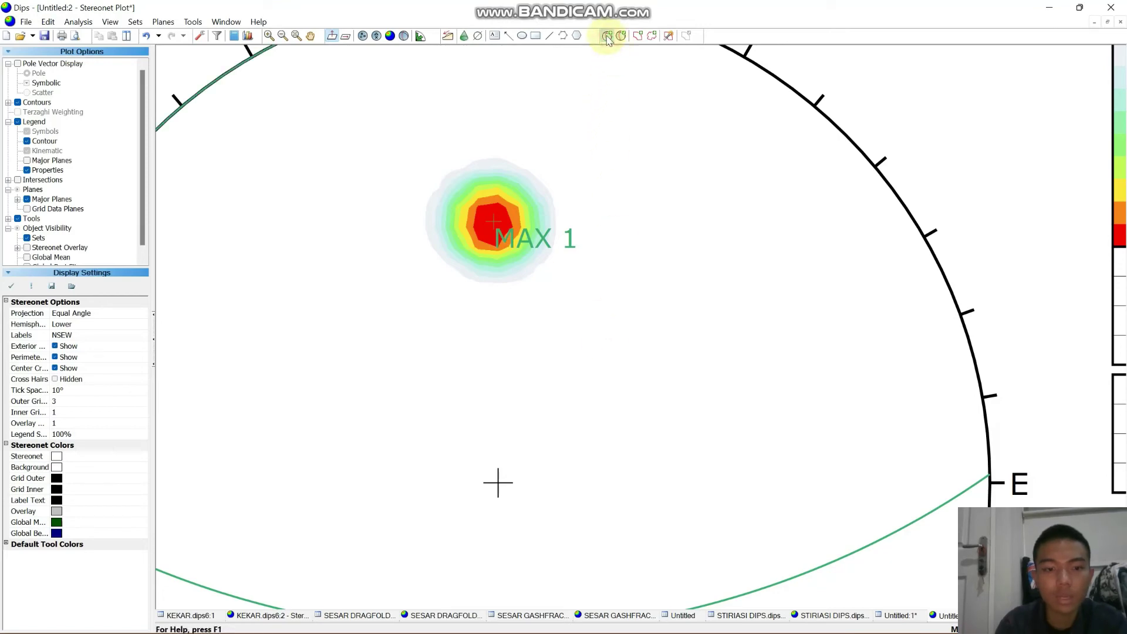
# - Add a user plane labelled Sayap Lipatan 2 at the MAX 2 pole, strike/dip 237/57, showing only its plane and label
pyautogui.scroll(-3, 591, 315)
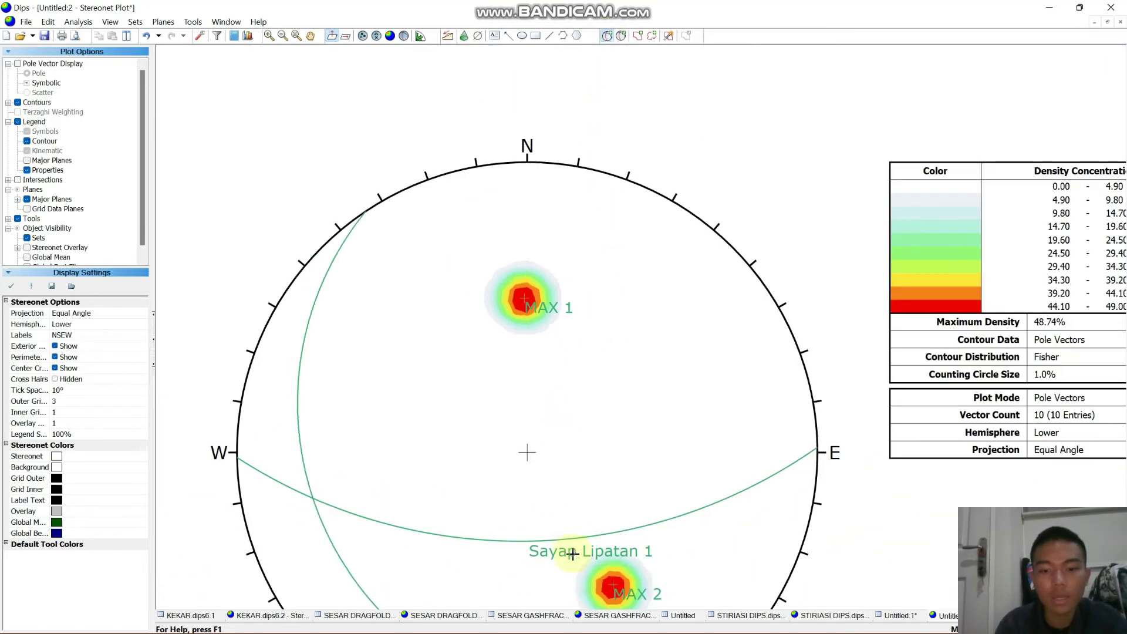
pyautogui.scroll(4, 612, 581)
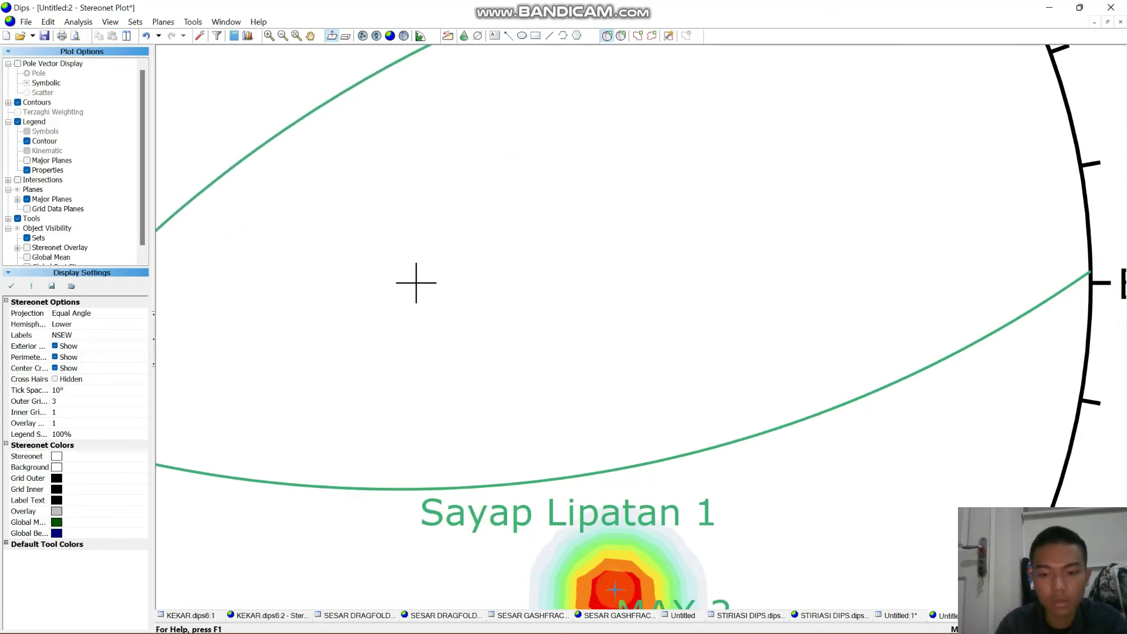
pyautogui.click(417, 283)
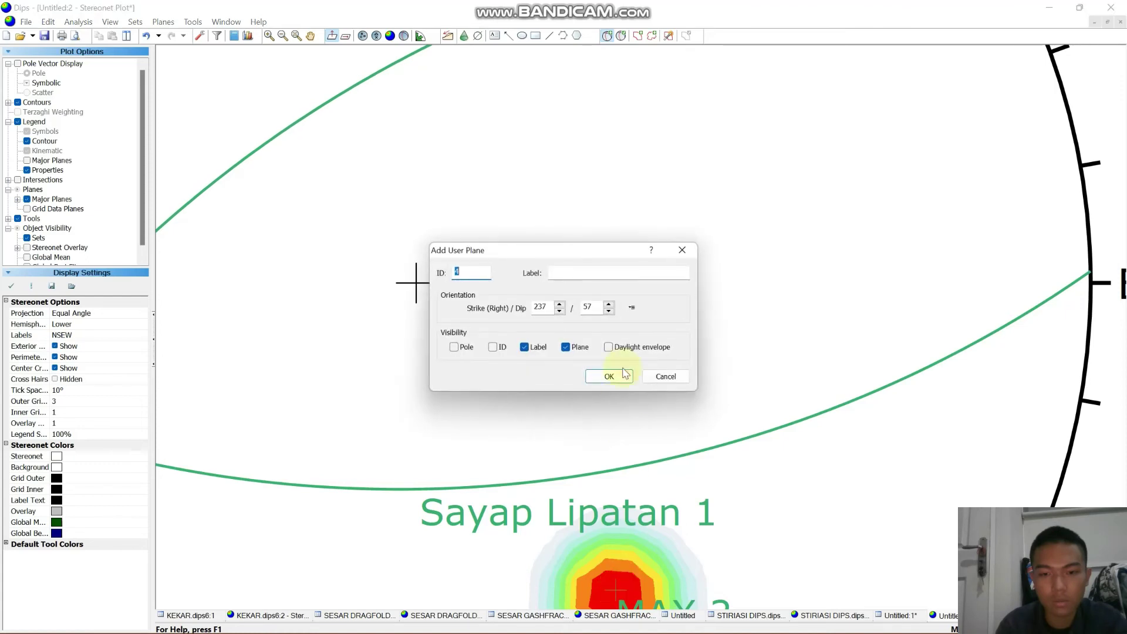
pyautogui.click(631, 275)
pyautogui.press('capslock')
pyautogui.write('Say')
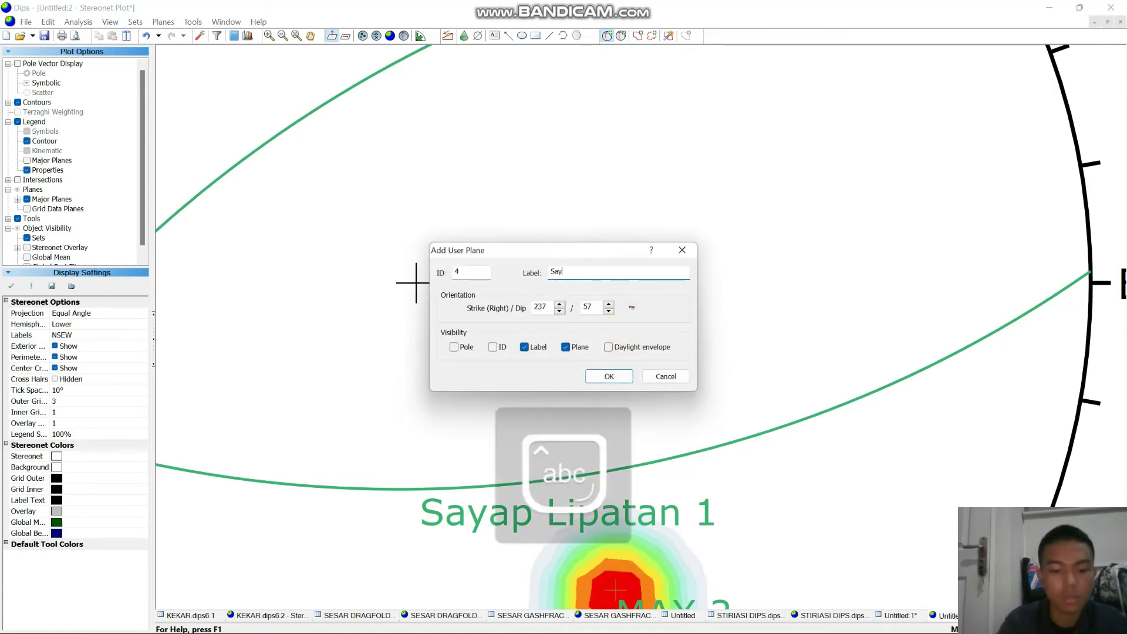
pyautogui.write('ap')
pyautogui.press('capslock')
pyautogui.write('L')
pyautogui.press('capslock')
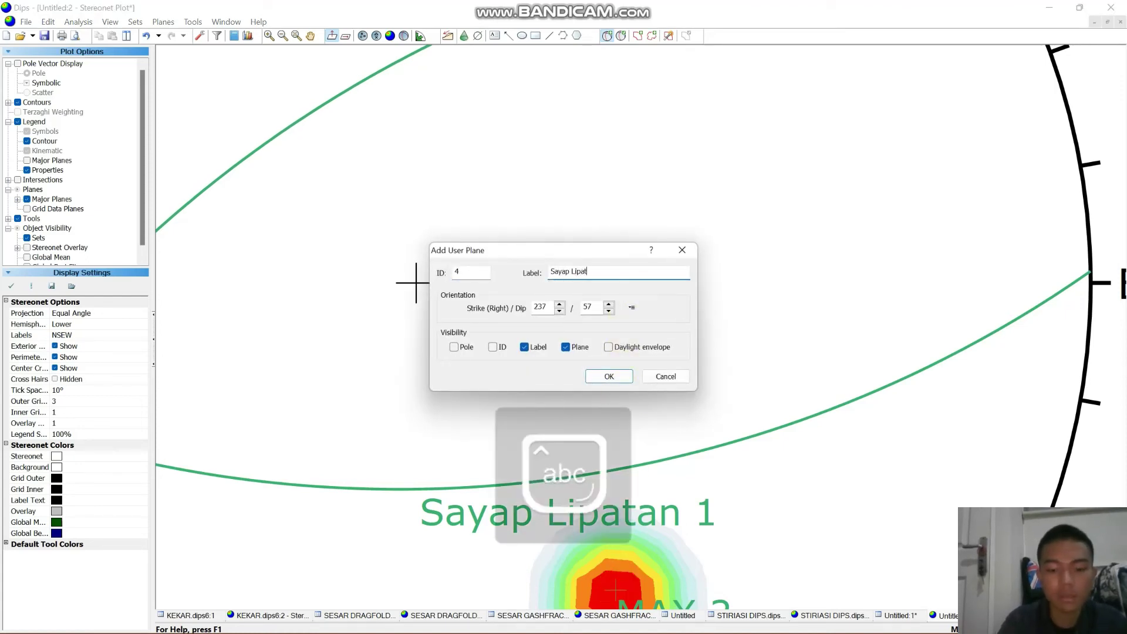
pyautogui.write('ipatan 2')
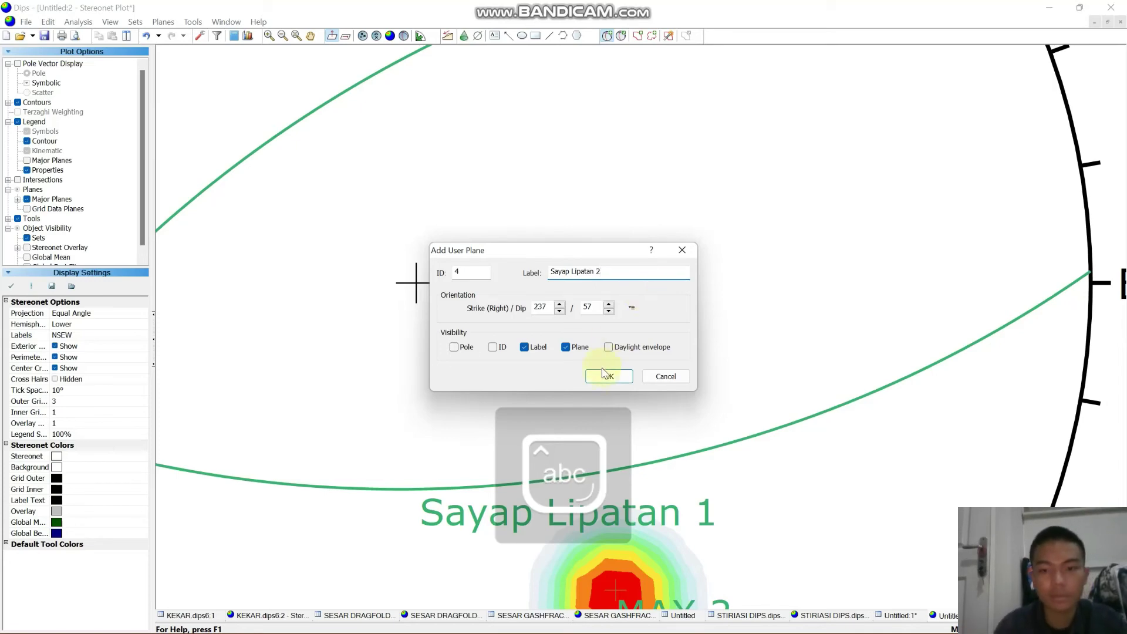
pyautogui.click(605, 373)
# - Add a user plane labelled Sigma 2 where the two Sayap Lipatan planes intersect, strike/dip 343/67, showing only its pole and label
pyautogui.scroll(-3, 620, 335)
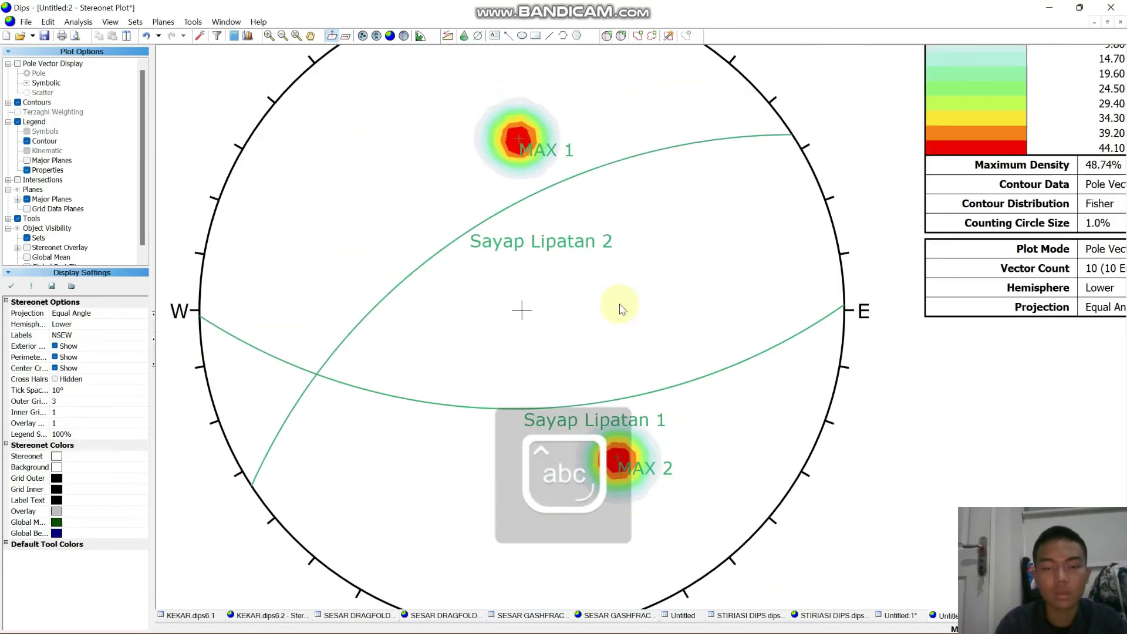
pyautogui.click(310, 35)
pyautogui.moveTo(549, 139); pyautogui.dragTo(546, 180)
pyautogui.scroll(-2, 536, 150)
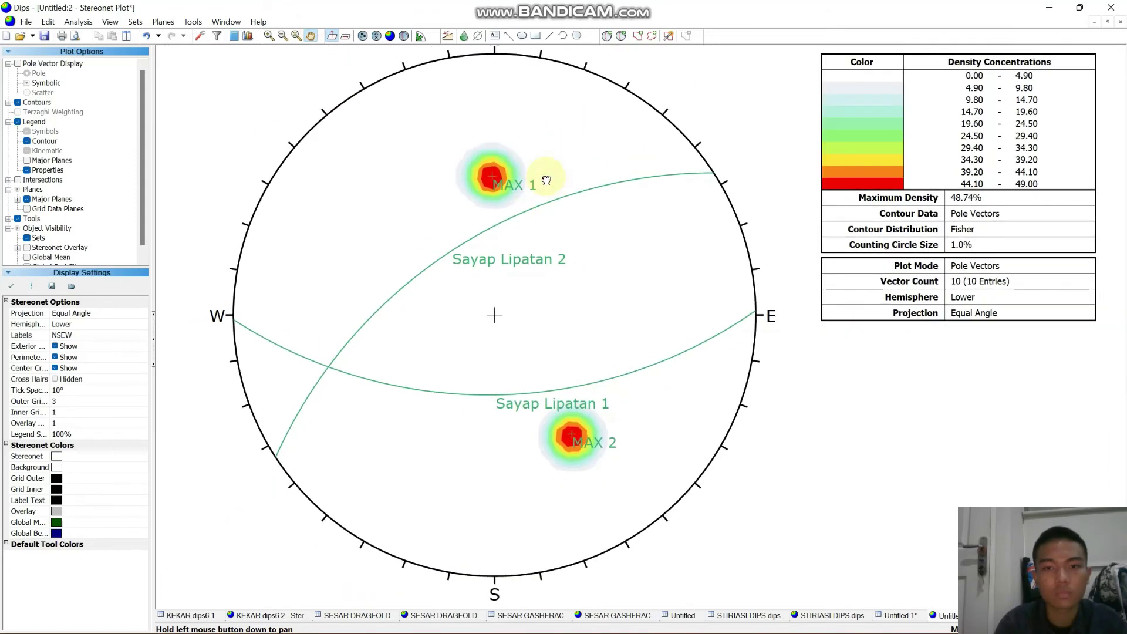
pyautogui.click(311, 36)
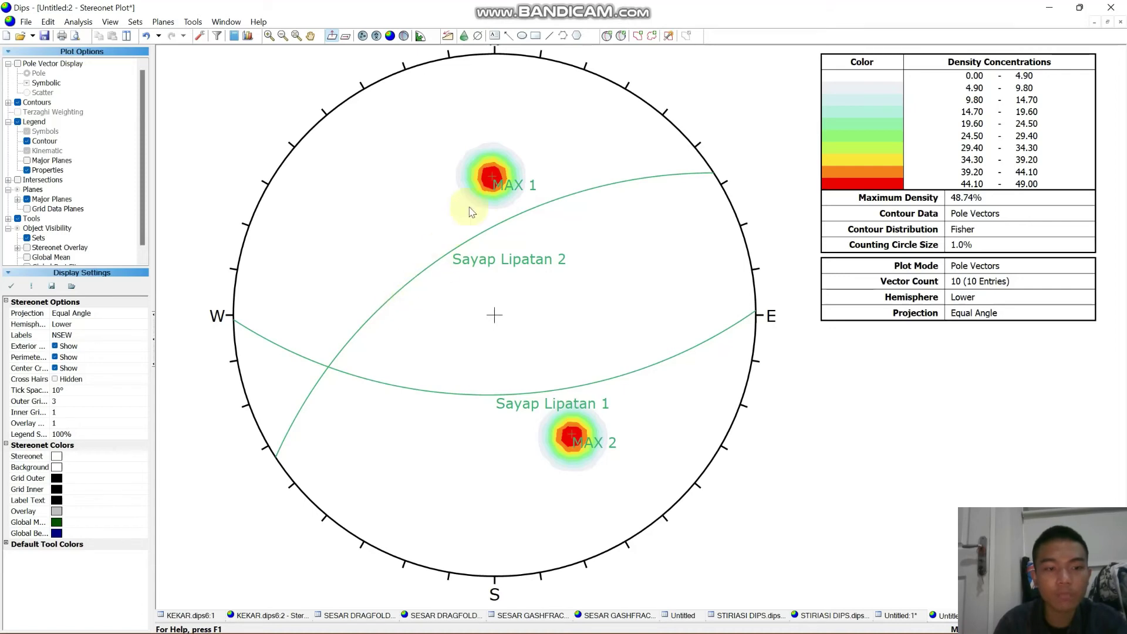
pyautogui.click(612, 39)
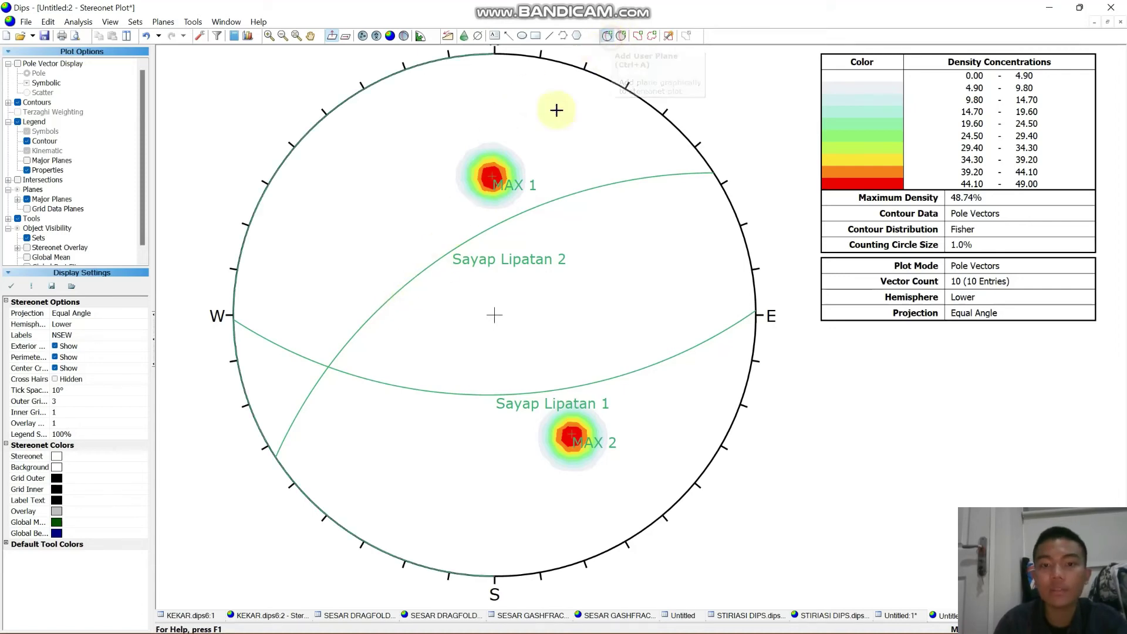
pyautogui.scroll(4, 352, 340)
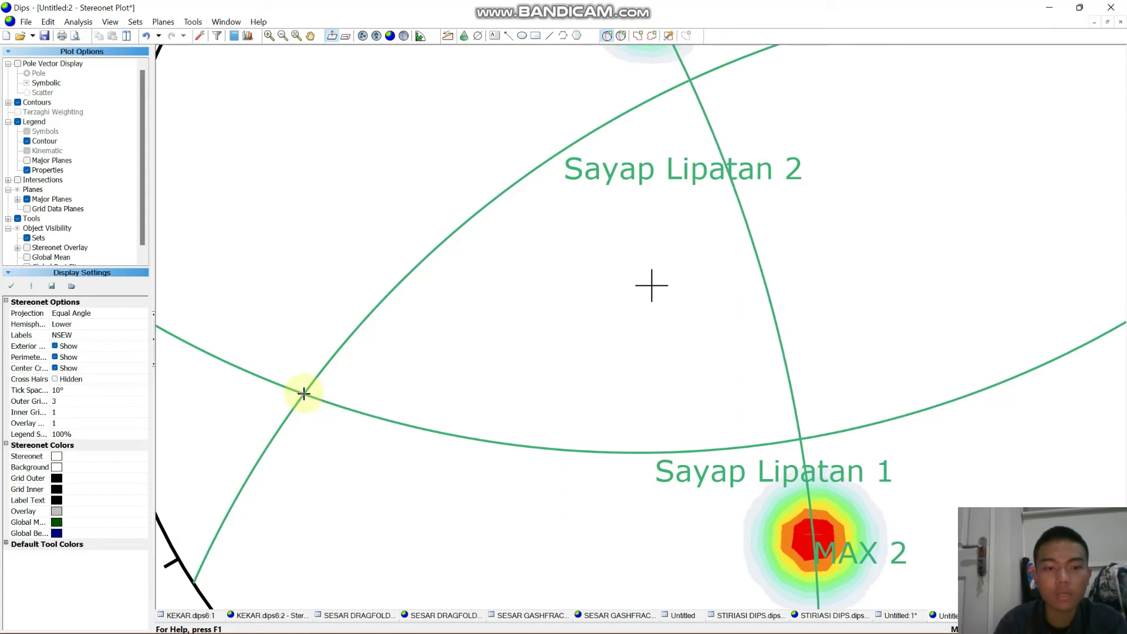
pyautogui.click(304, 393)
pyautogui.click(566, 277)
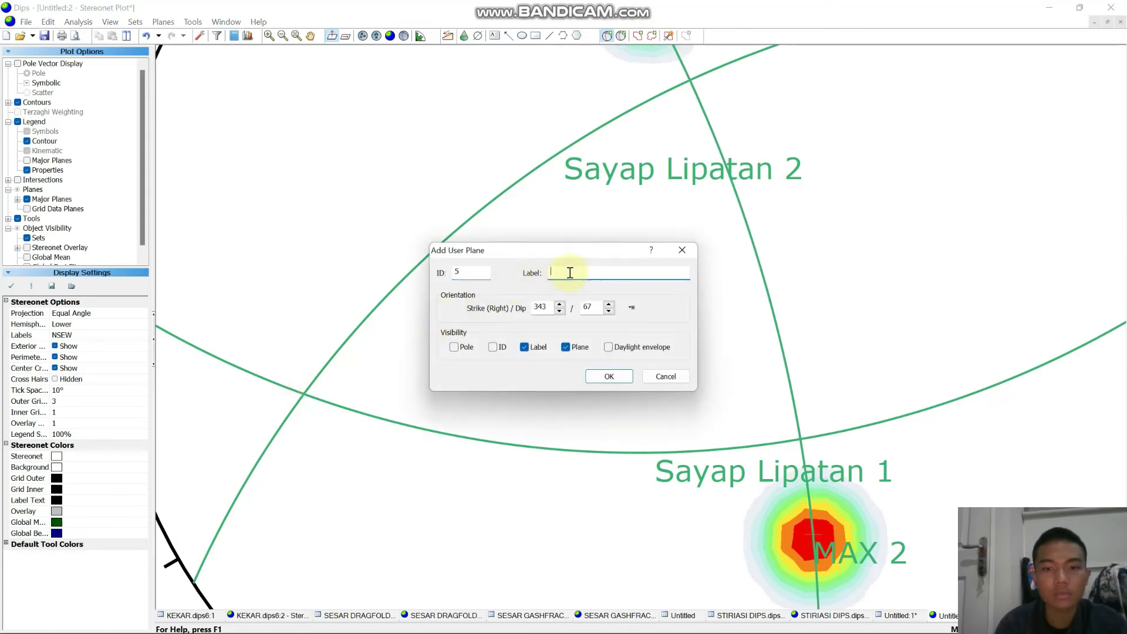
pyautogui.press('capslock')
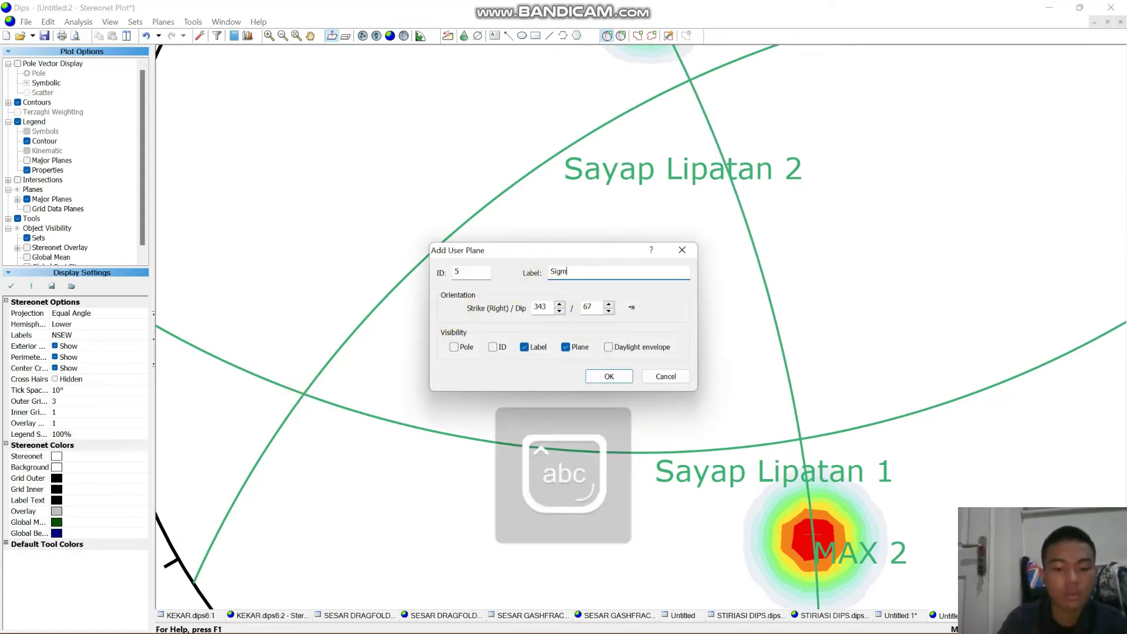
pyautogui.click(454, 347)
pyautogui.click(565, 347)
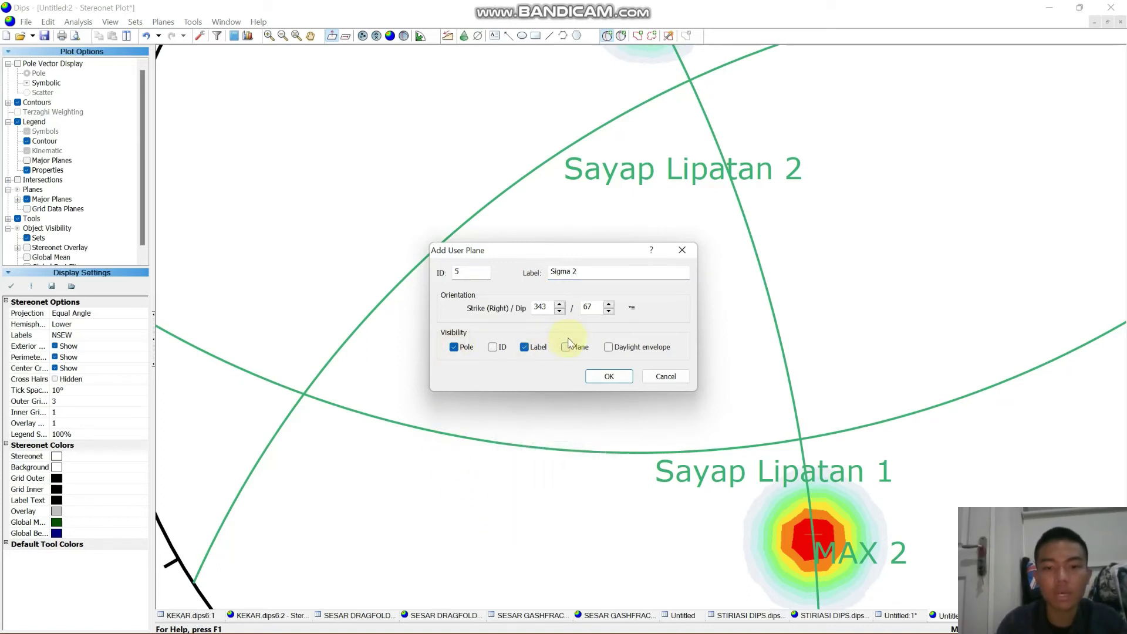
pyautogui.click(610, 376)
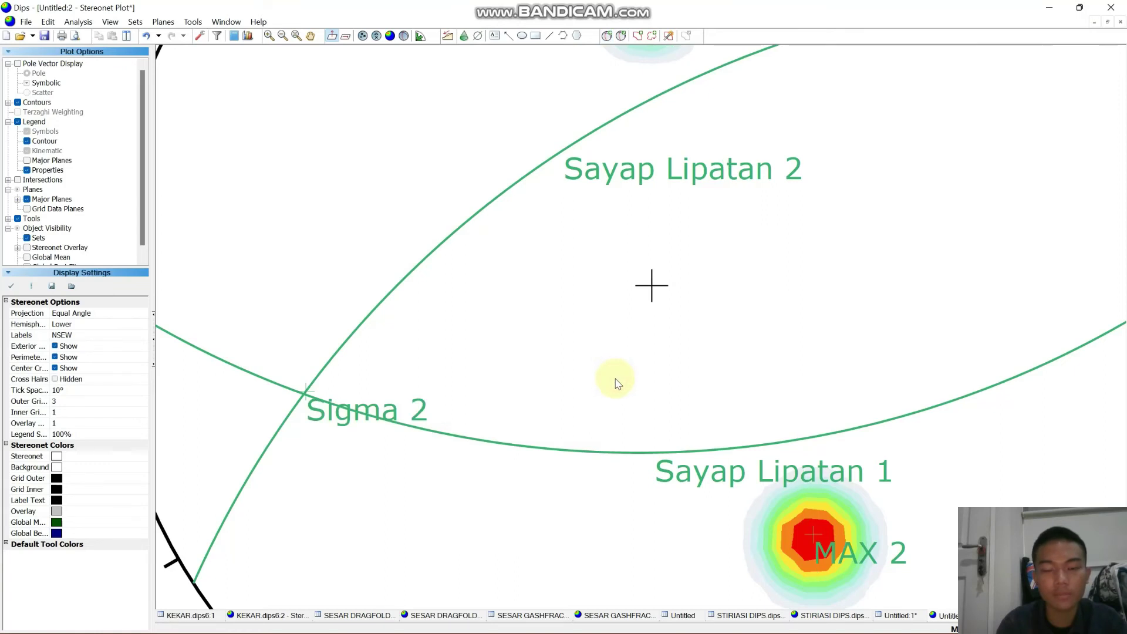
# - Add a user plane labelled Bidang Bantu at the Sigma 2 pole, strike/dip 343/67, showing only its plane and label
pyautogui.scroll(-2, 609, 378)
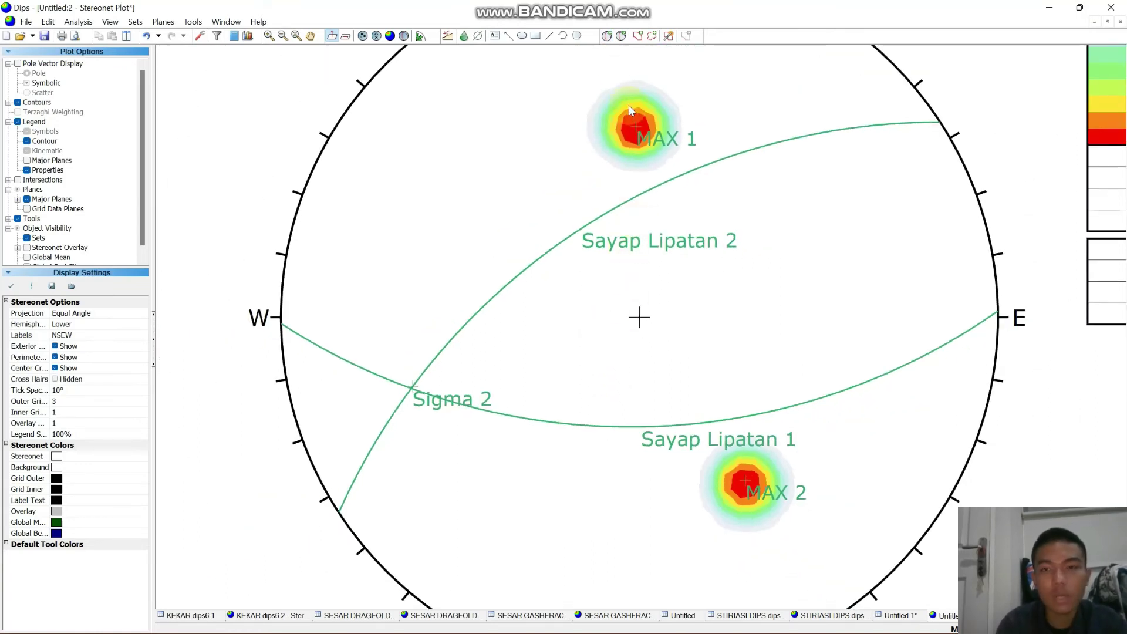
pyautogui.click(608, 37)
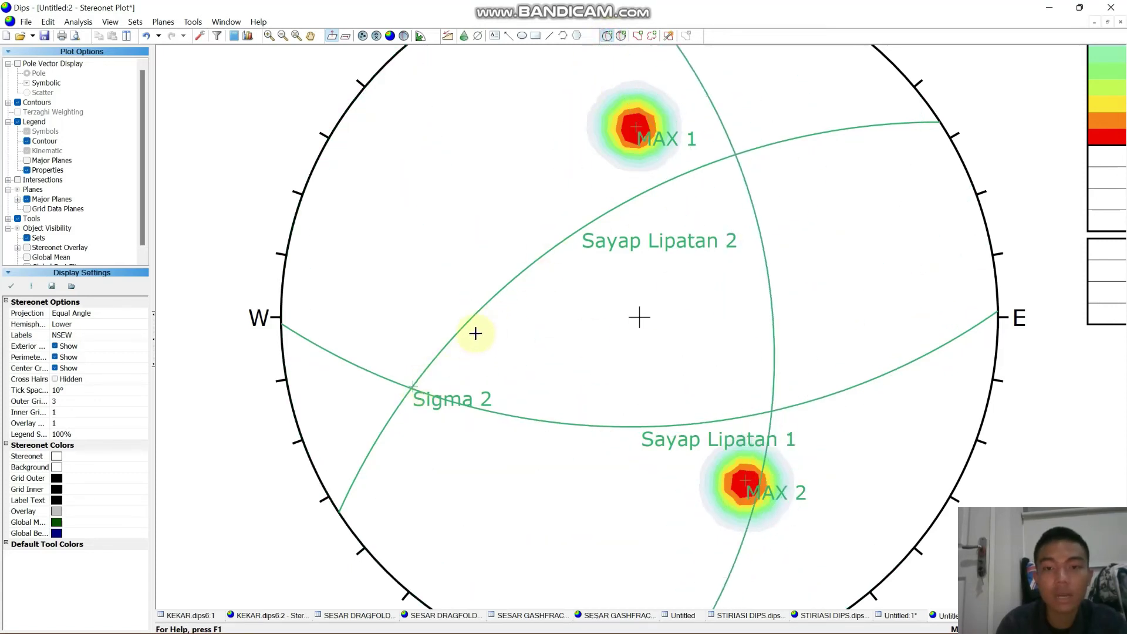
pyautogui.scroll(1, 434, 382)
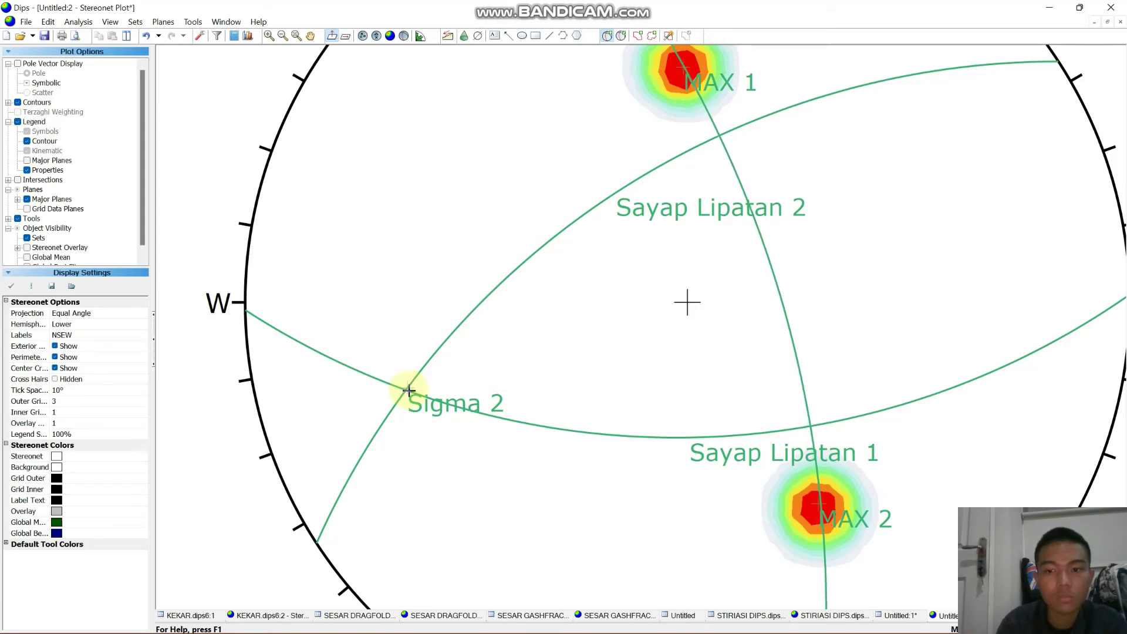
pyautogui.click(410, 387)
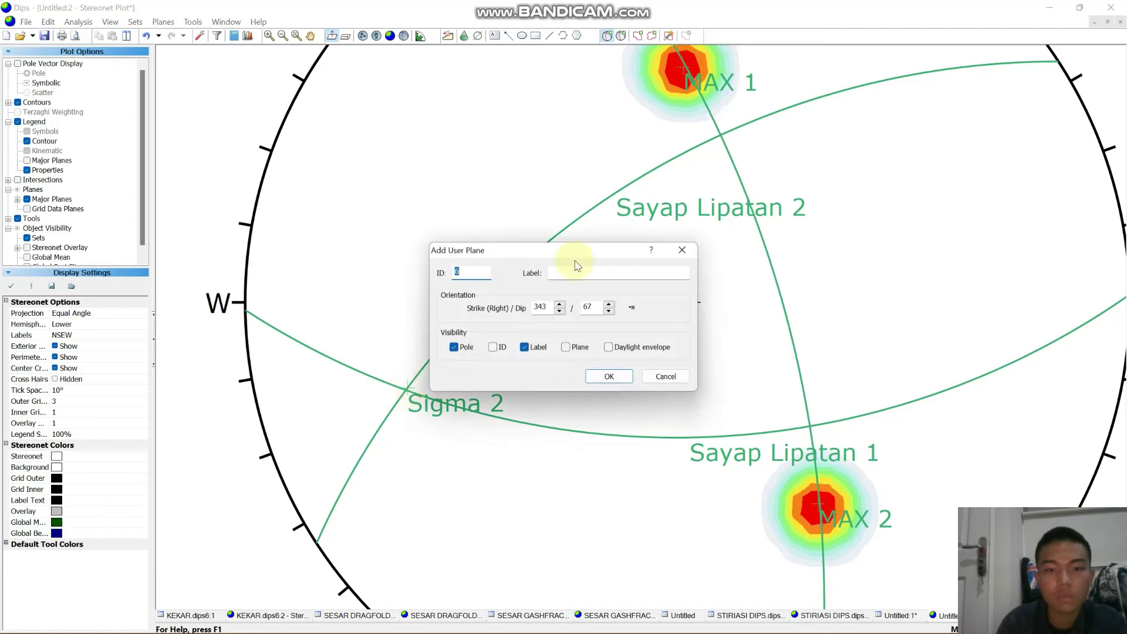
pyautogui.click(580, 272)
pyautogui.press('capslock')
pyautogui.write('B')
pyautogui.press('capslock')
pyautogui.write('i')
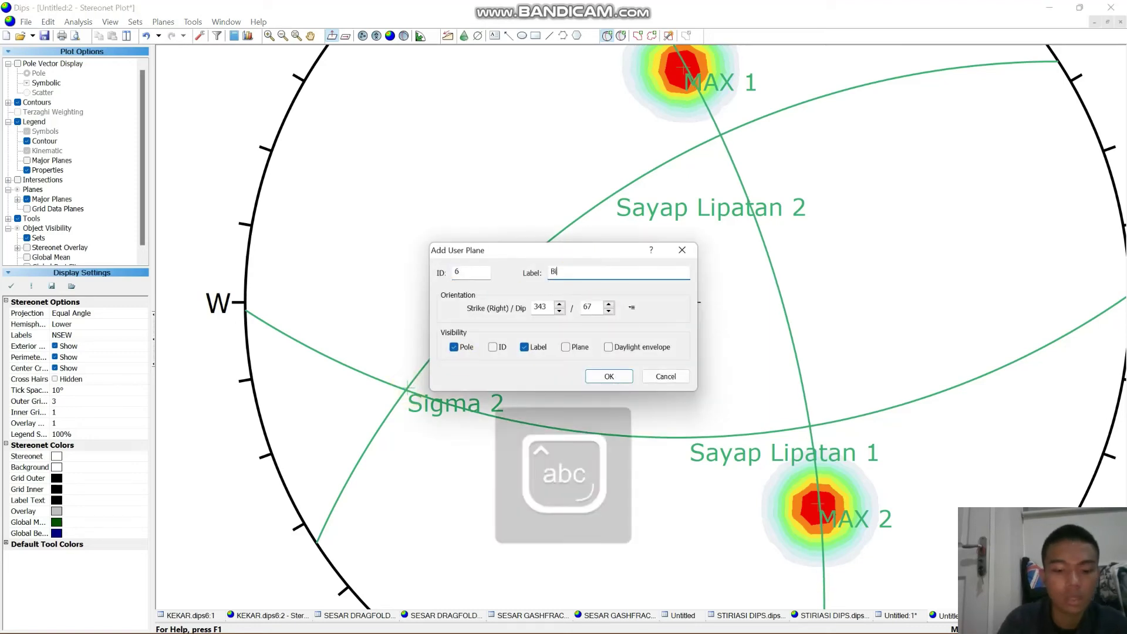
pyautogui.write('dang')
pyautogui.press('capslock')
pyautogui.write('B')
pyautogui.press('capslock')
pyautogui.write('antu')
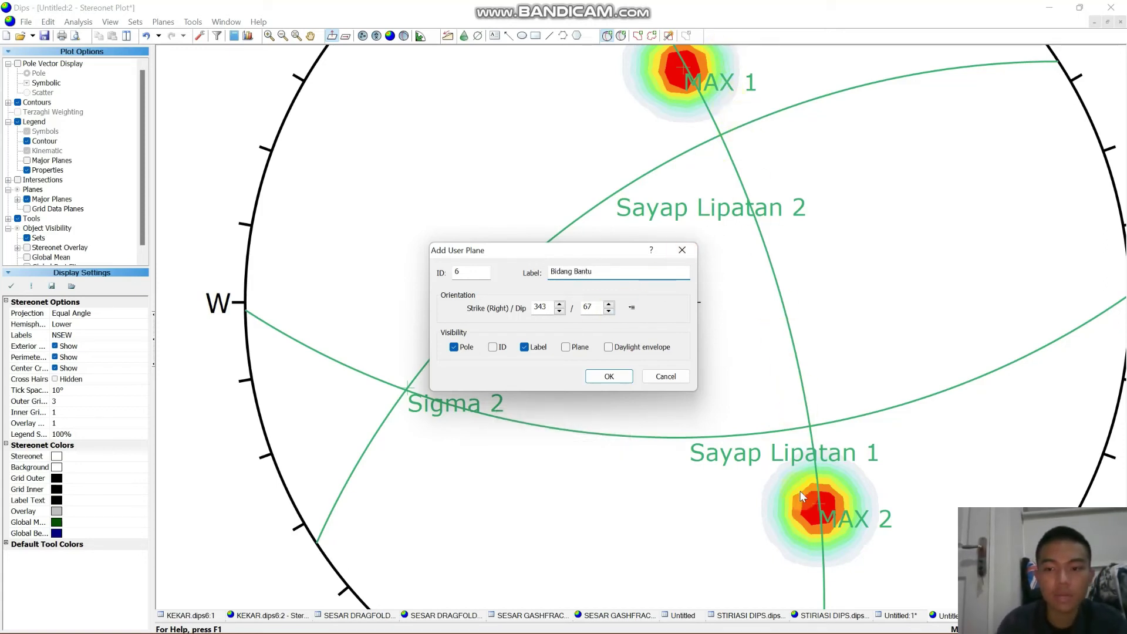
pyautogui.click(563, 347)
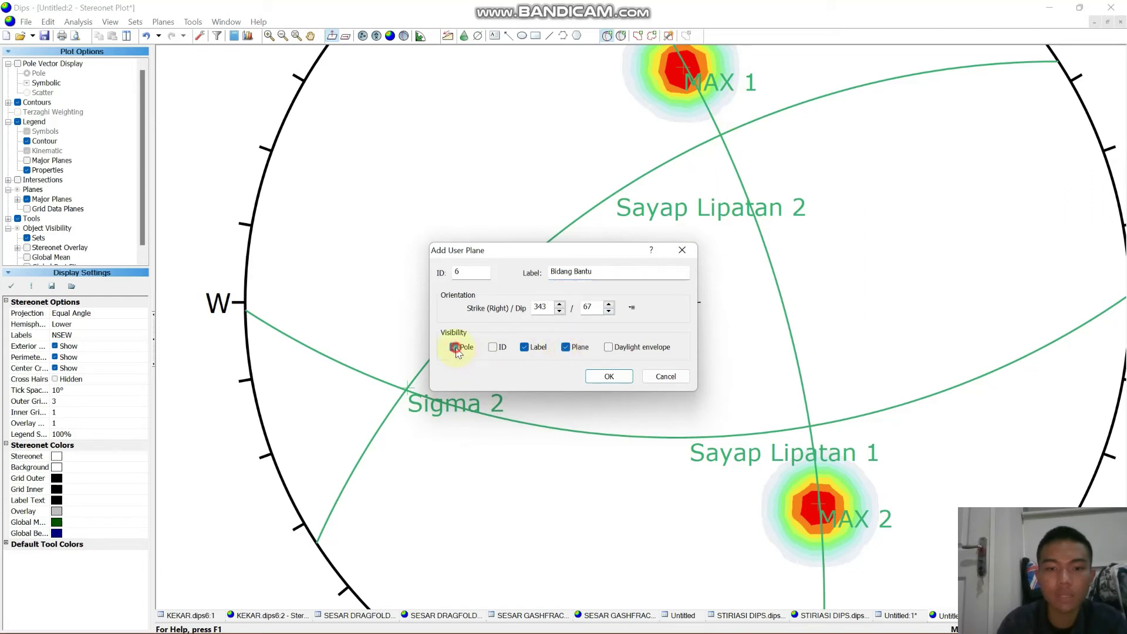
pyautogui.click(606, 373)
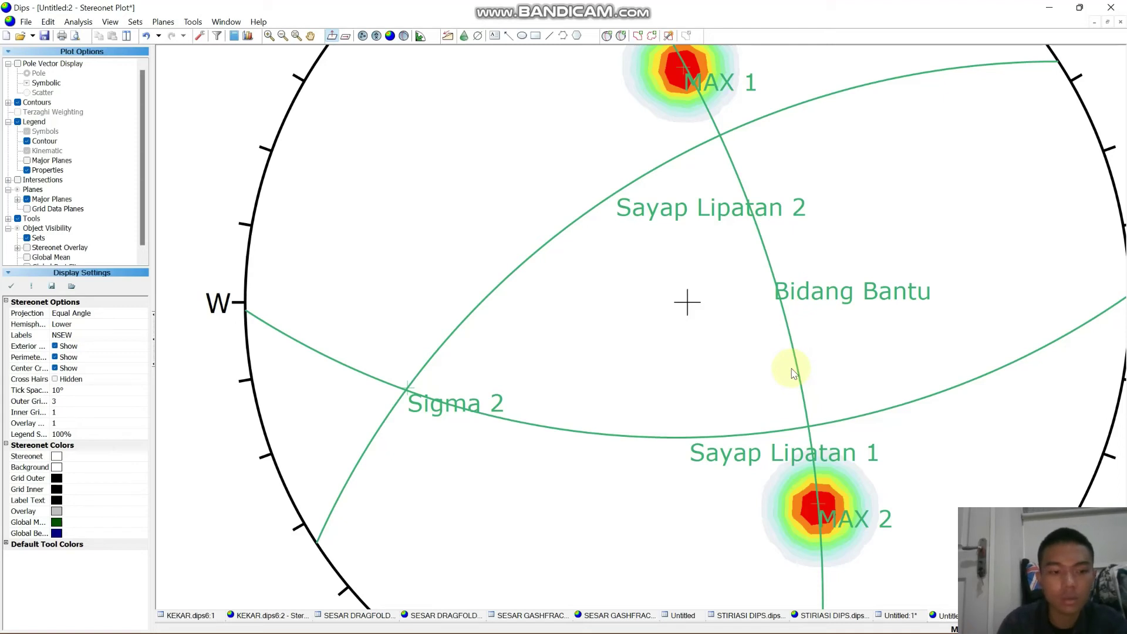
# - Measure the angle between the points where Bidang Bantu crosses Sayap Lipatan 2 and Sayap Lipatan 1
pyautogui.moveTo(799, 368)
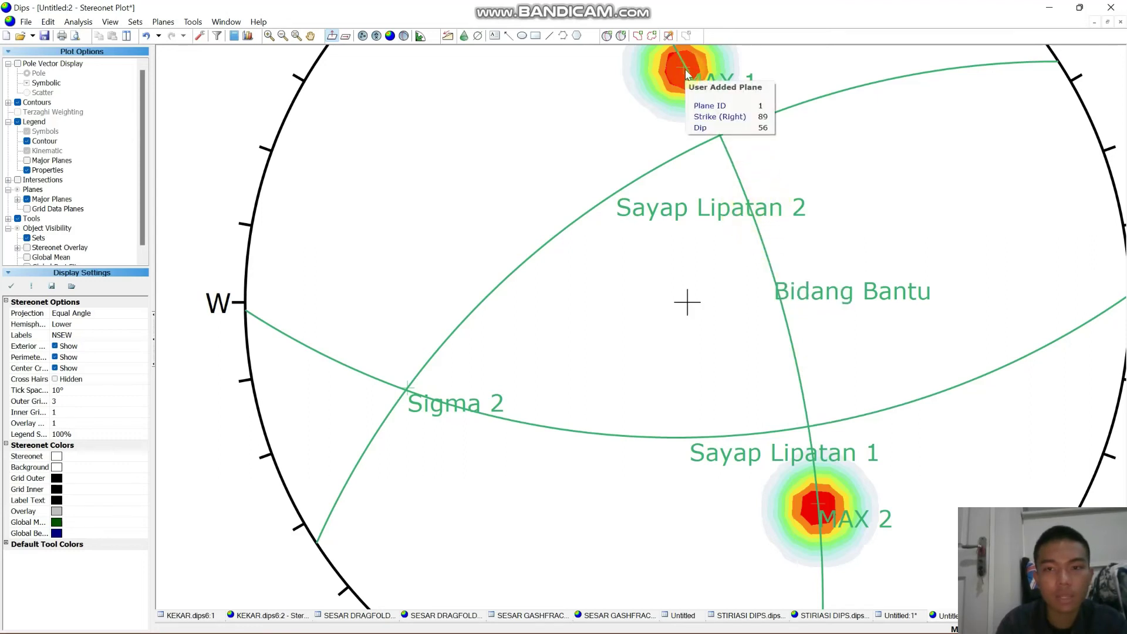
pyautogui.moveTo(824, 511)
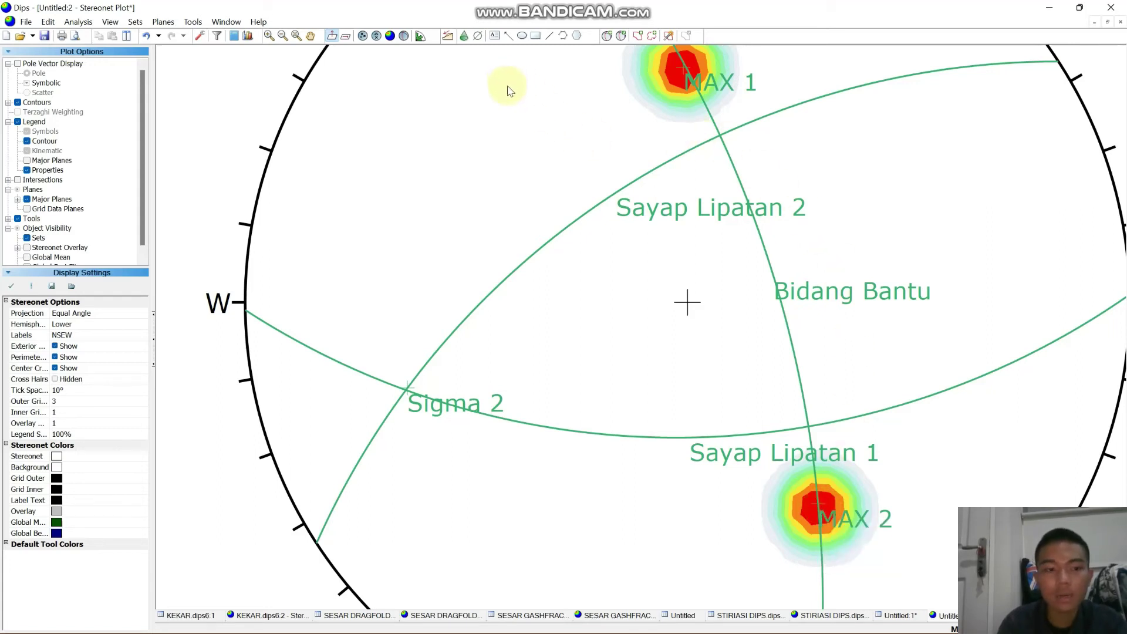
pyautogui.click(193, 21)
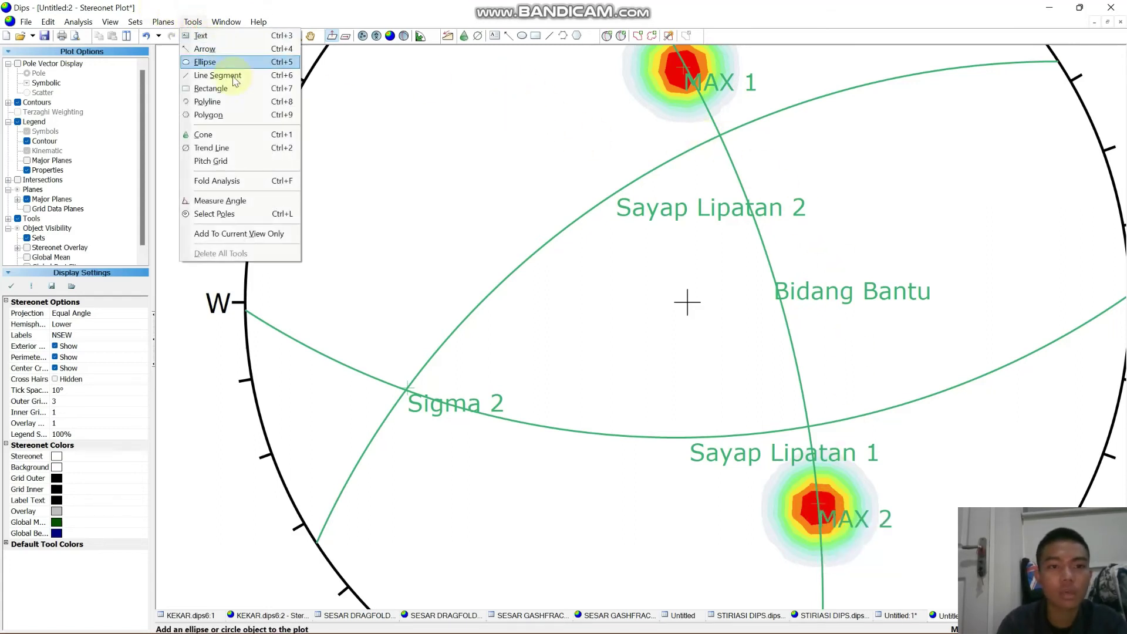
pyautogui.click(269, 200)
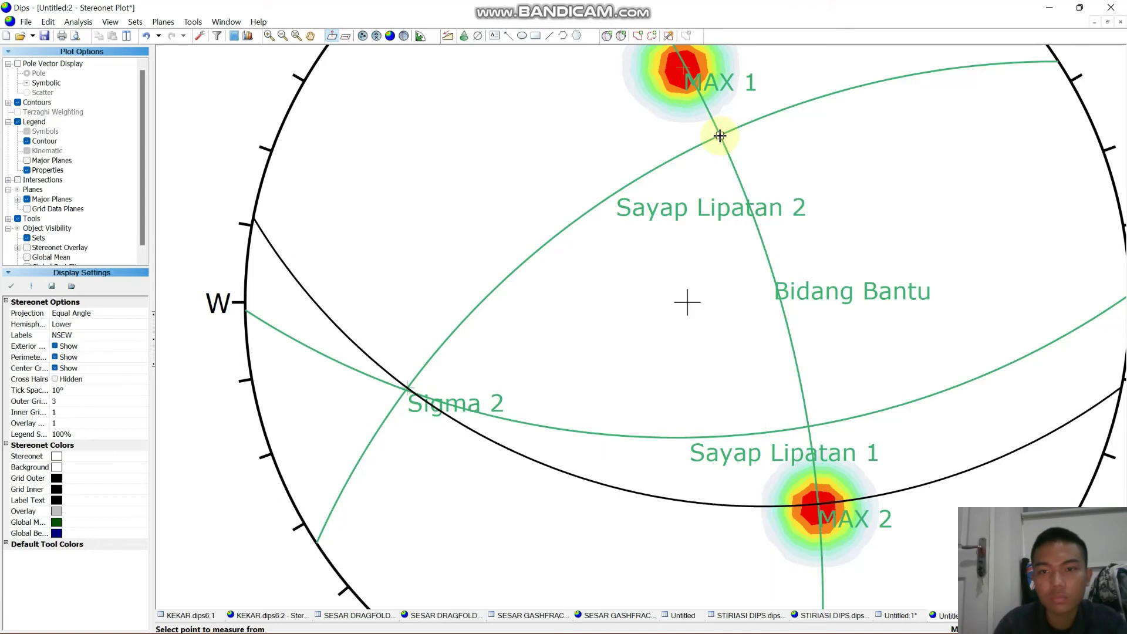
pyautogui.click(809, 425)
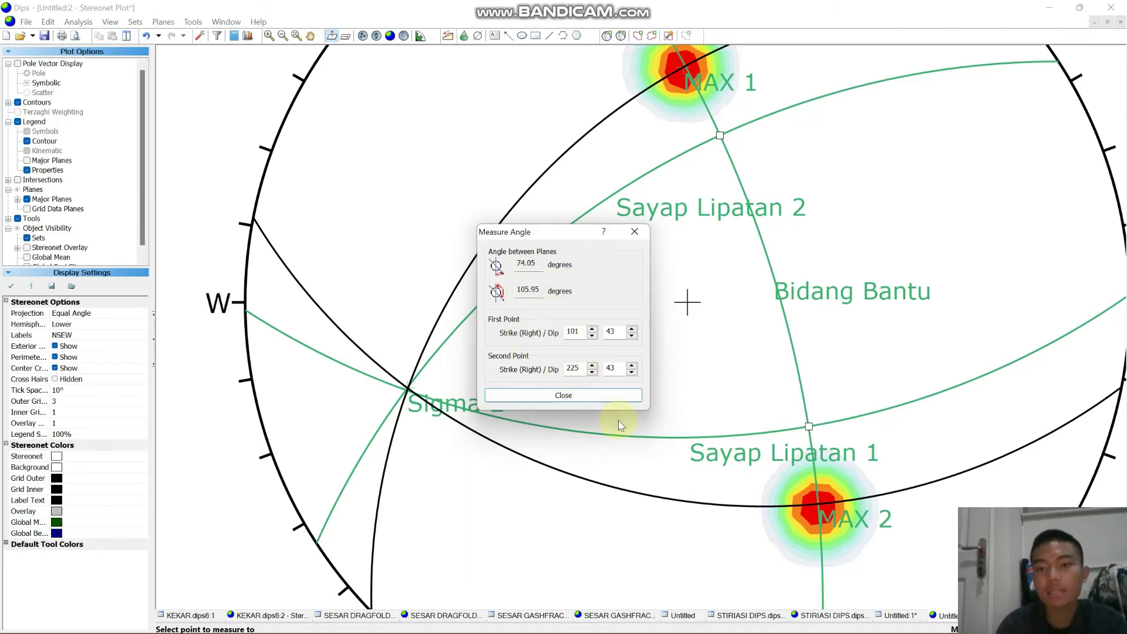
# - Close the angle measurement and add a pitch grid along the Bidang Bantu plane
pyautogui.click(603, 394)
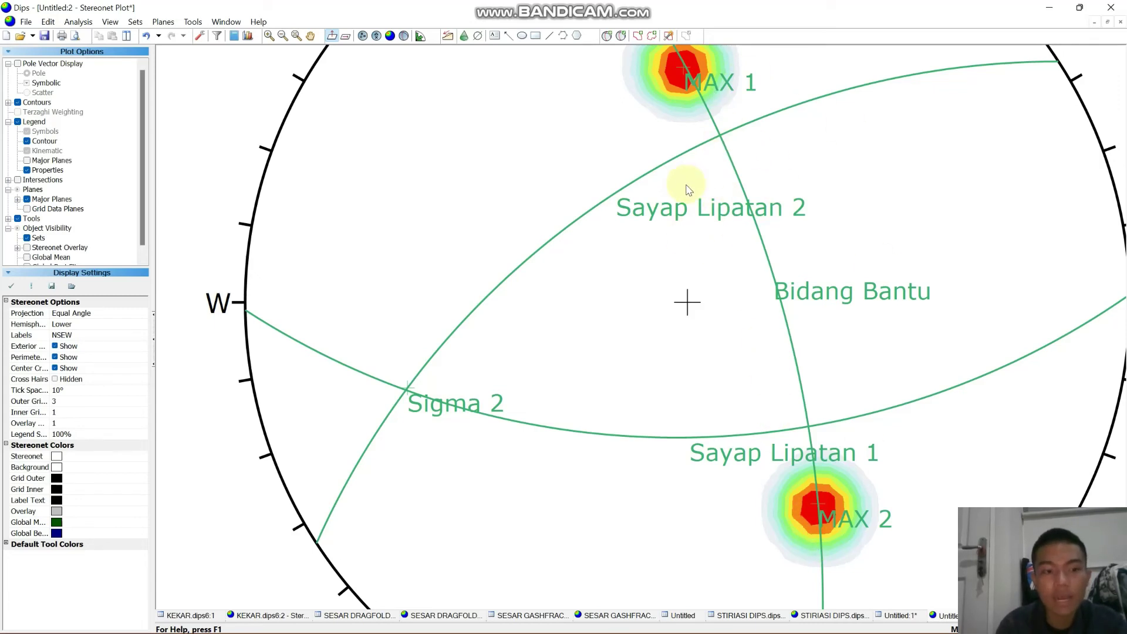
pyautogui.moveTo(749, 133)
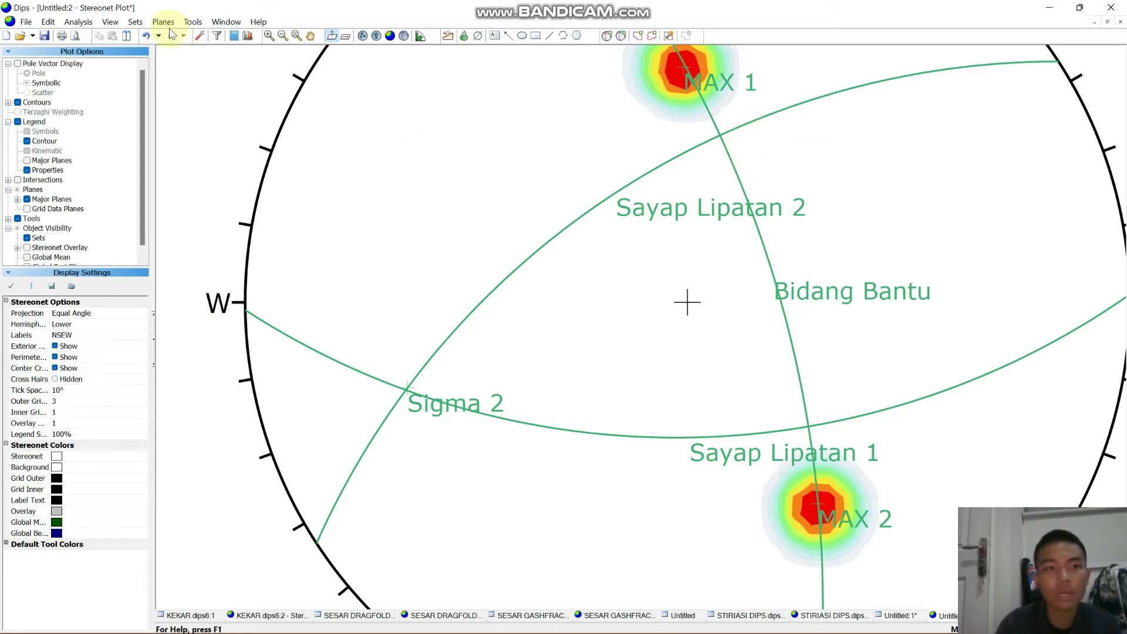
pyautogui.click(193, 22)
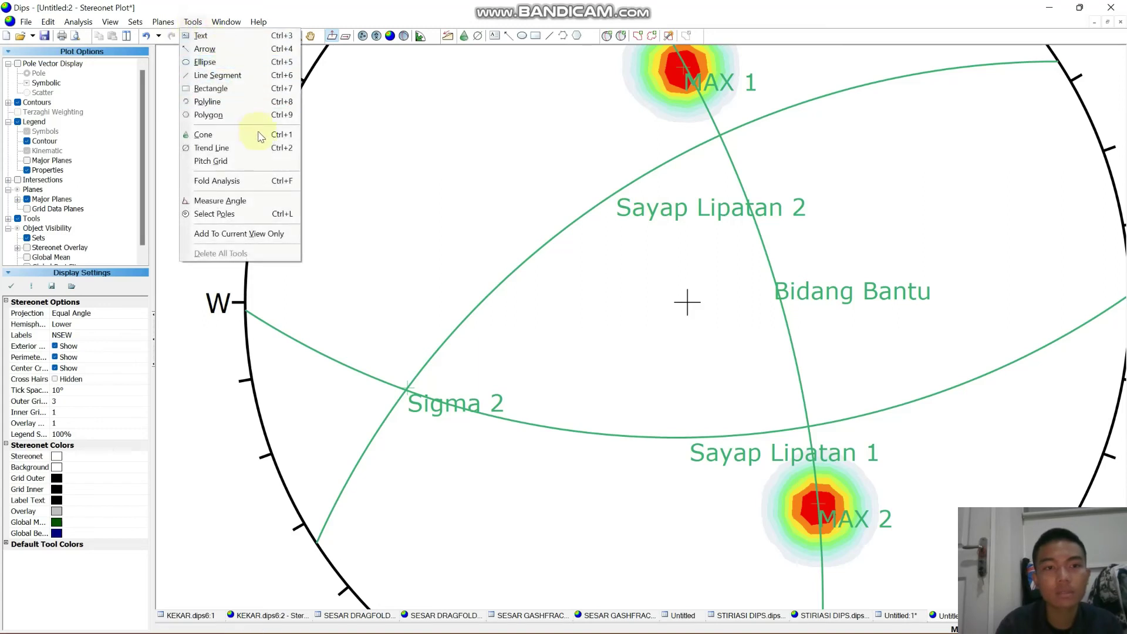
pyautogui.click(269, 161)
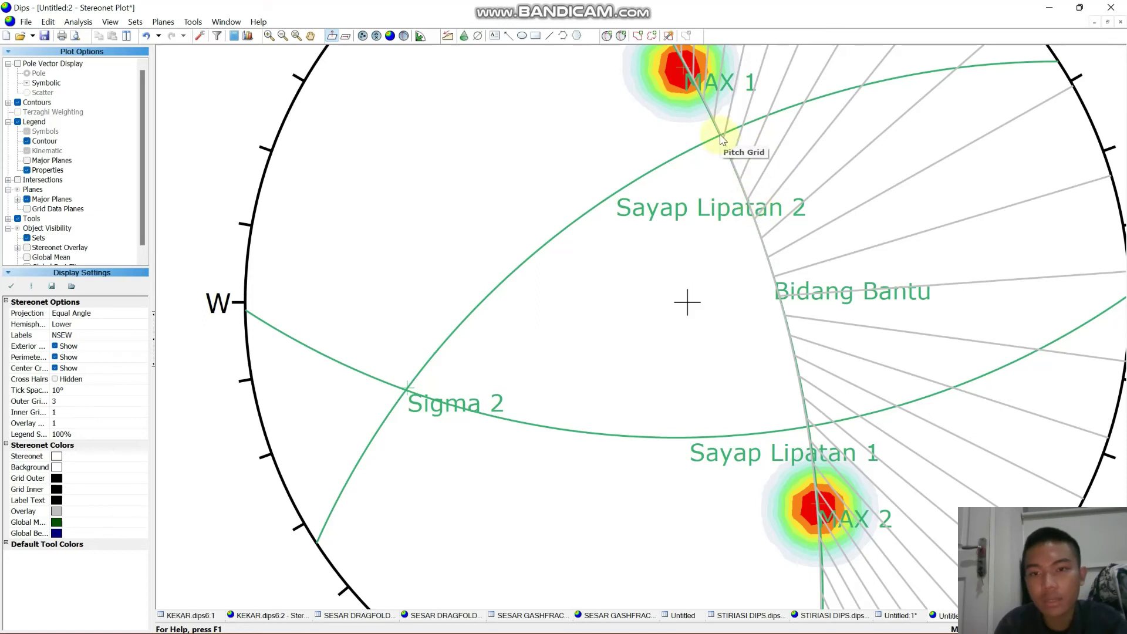
# - Add a user plane labelled Sigma 1 on Bidang Bantu midway between the two Sayap Lipatan crossings, strike/dip 154/23, showing only its pole and label
pyautogui.click(607, 36)
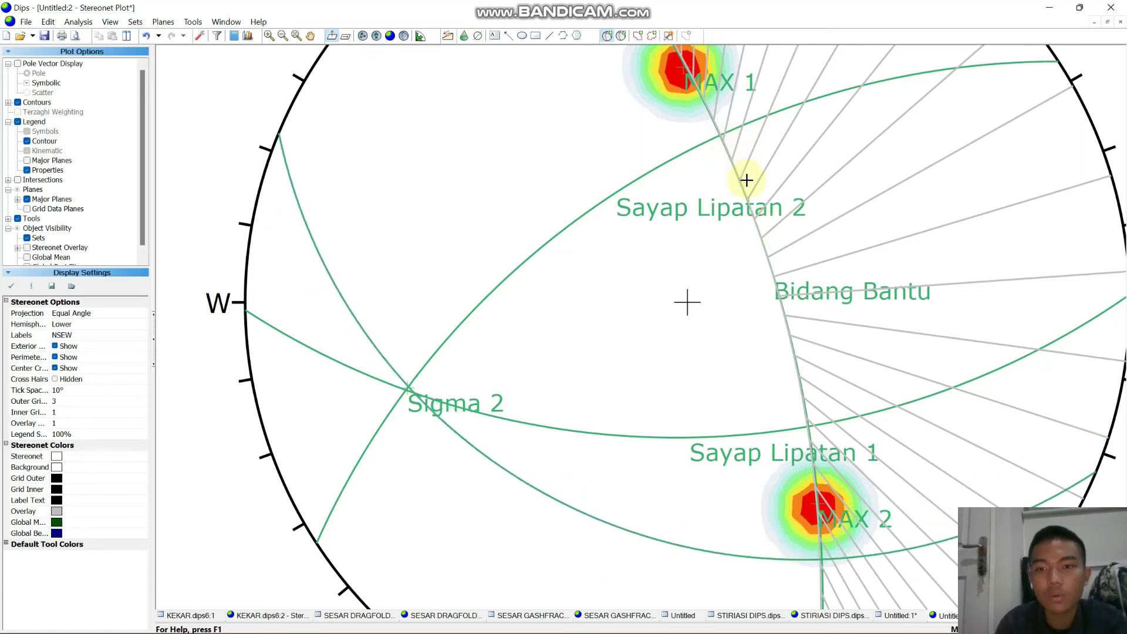
pyautogui.click(769, 260)
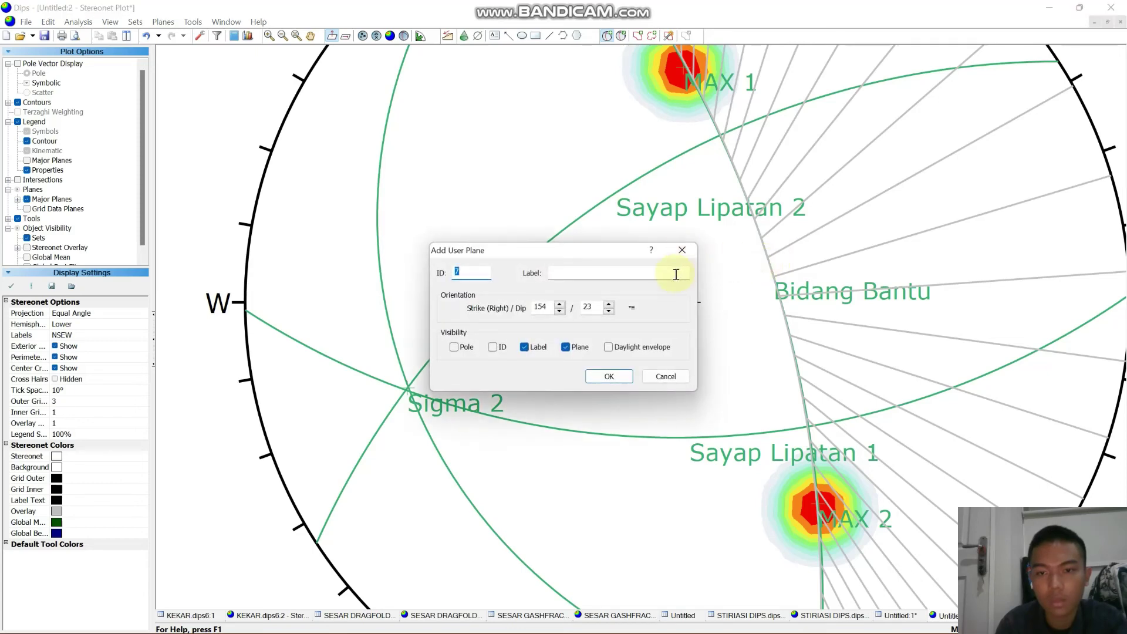
pyautogui.press('capslock')
pyautogui.write('S')
pyautogui.press('capslock')
pyautogui.write('igma 1')
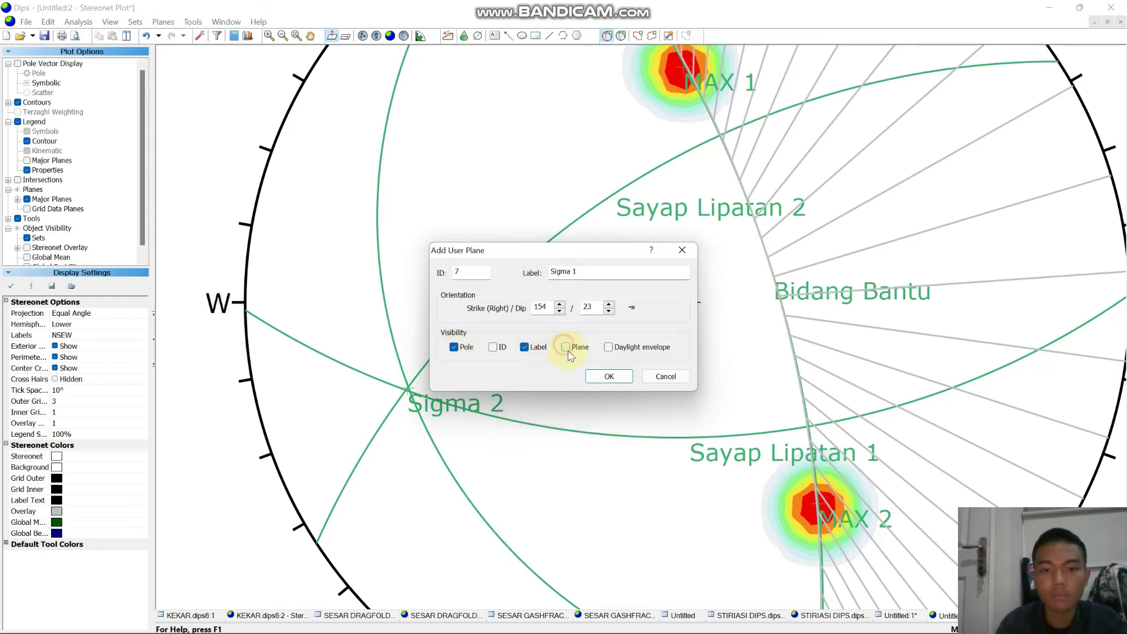
pyautogui.click(608, 376)
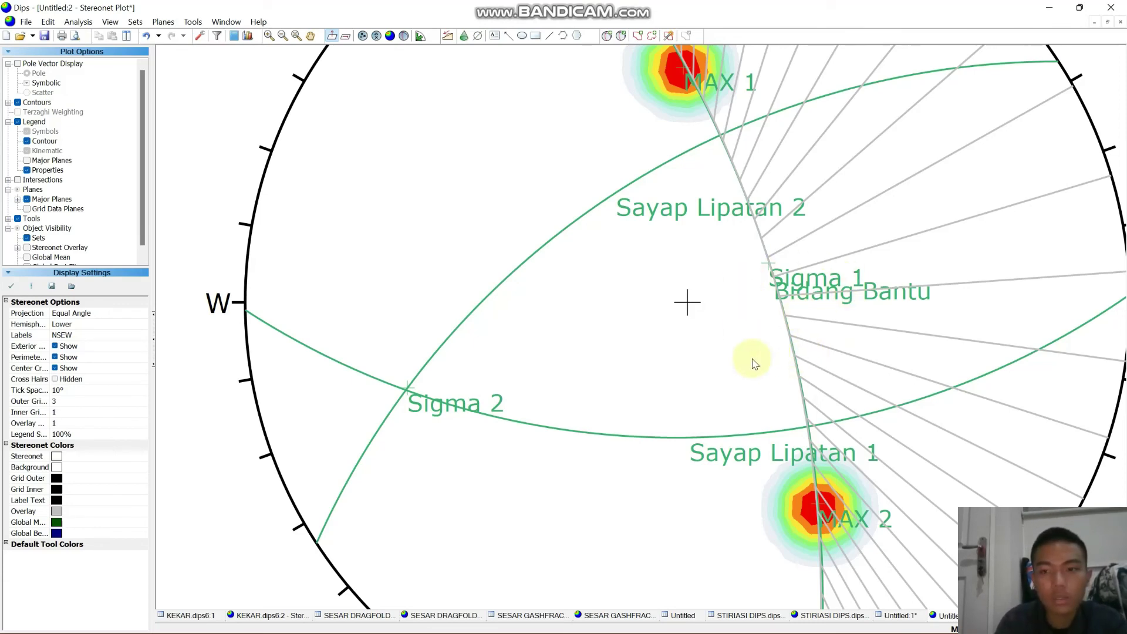
# - Add a user plane labelled Sigma 3 near the southern end of Bidang Bantu, strike/dip 252/87, showing only its pole and label
pyautogui.scroll(-1, 815, 287)
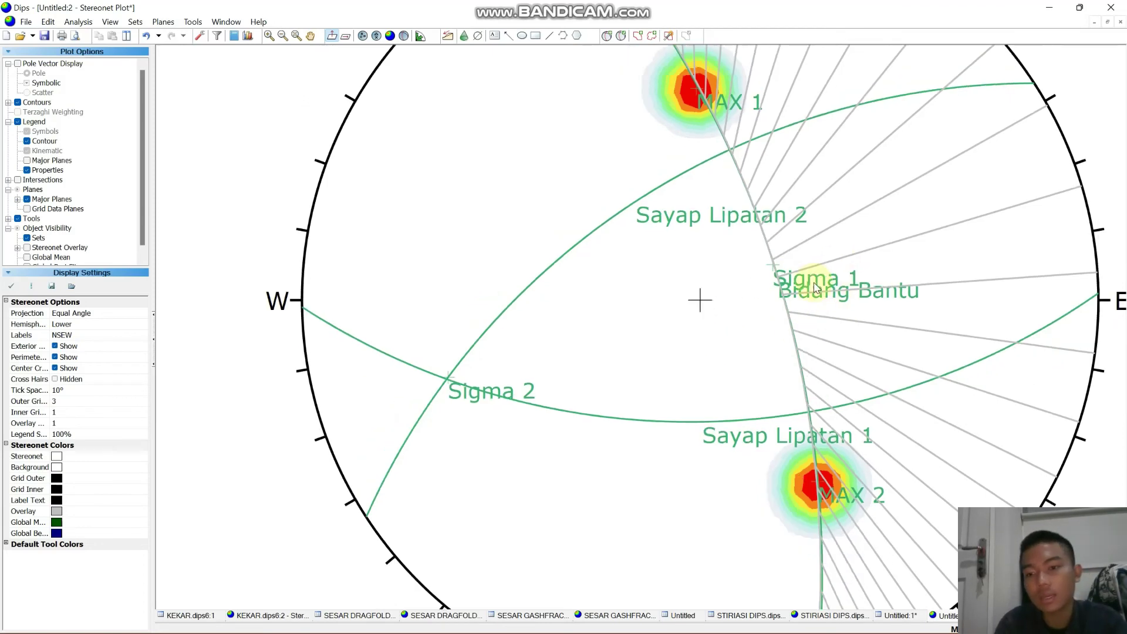
pyautogui.scroll(-2, 815, 286)
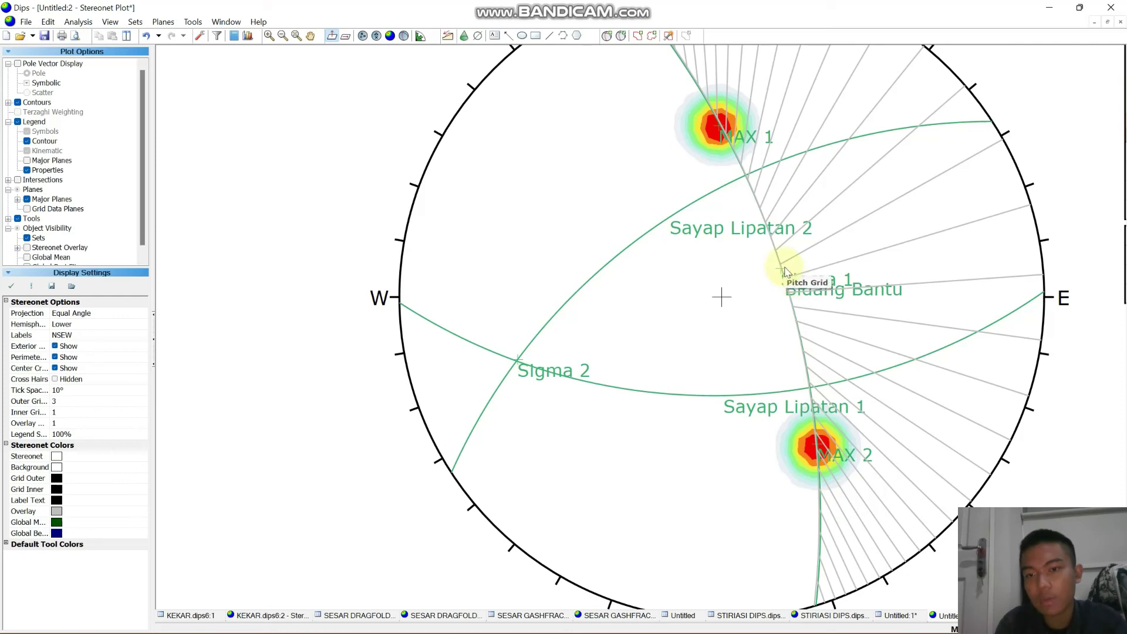
pyautogui.click(607, 36)
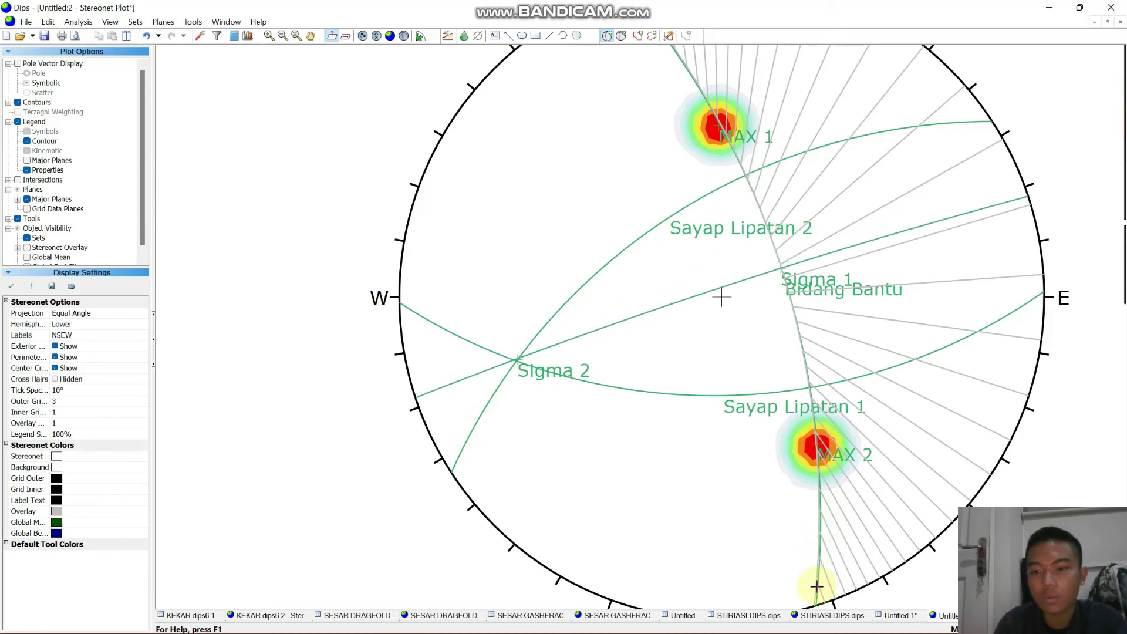
pyautogui.click(816, 587)
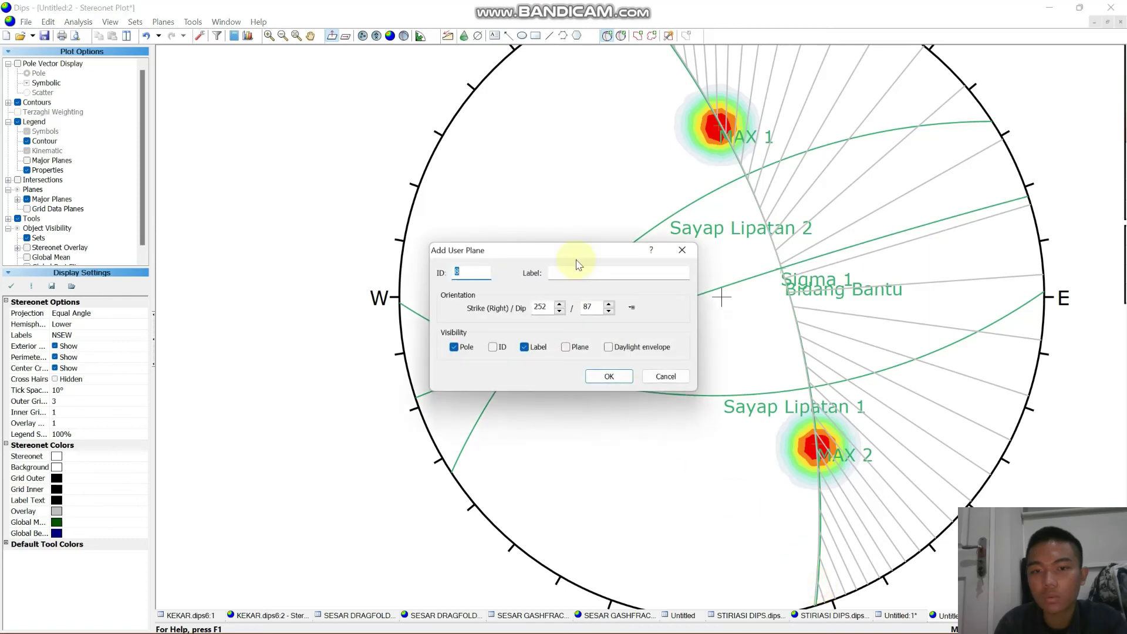
pyautogui.click(588, 279)
pyautogui.write('Sig')
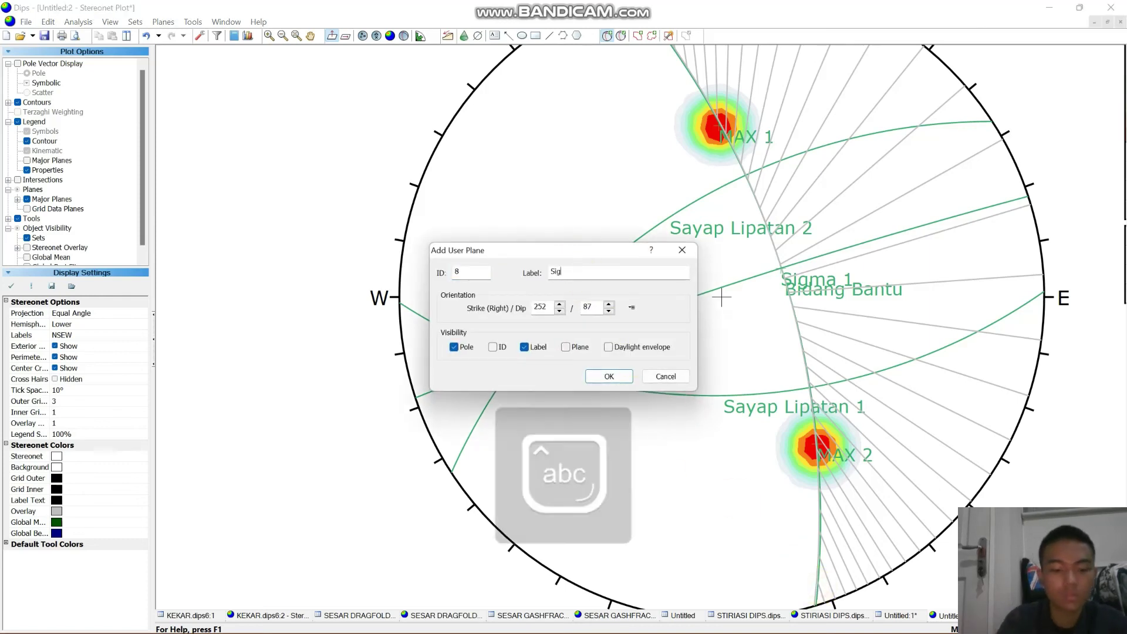
pyautogui.write('ma 3')
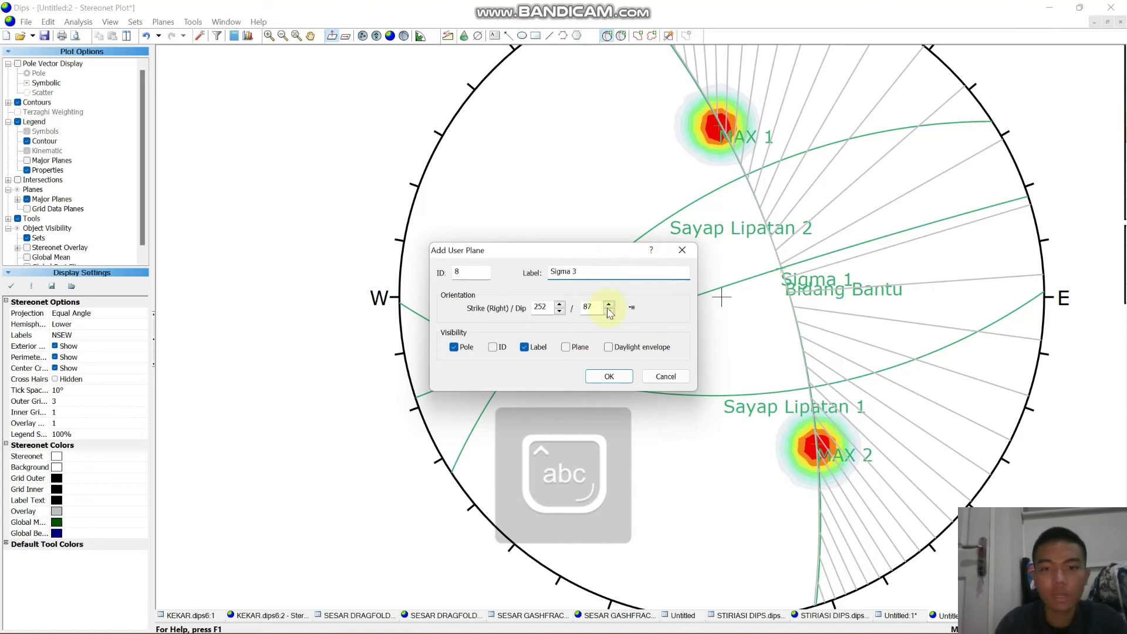
pyautogui.click(623, 384)
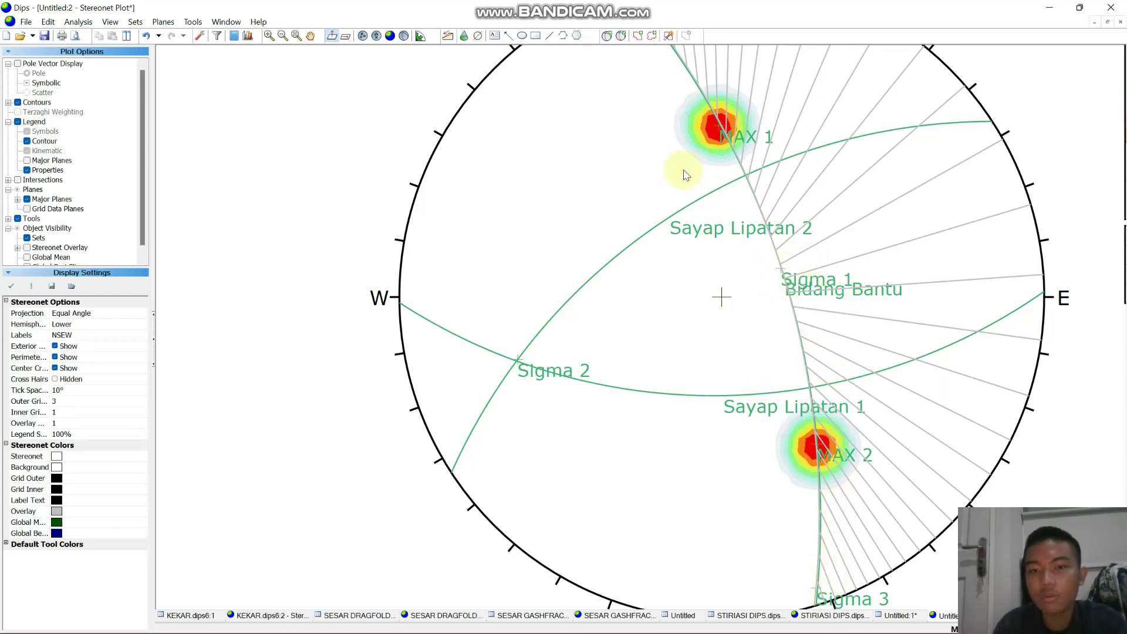
# - Measure the angle between the Sigma 1 and Sigma 3 poles
pyautogui.click(201, 25)
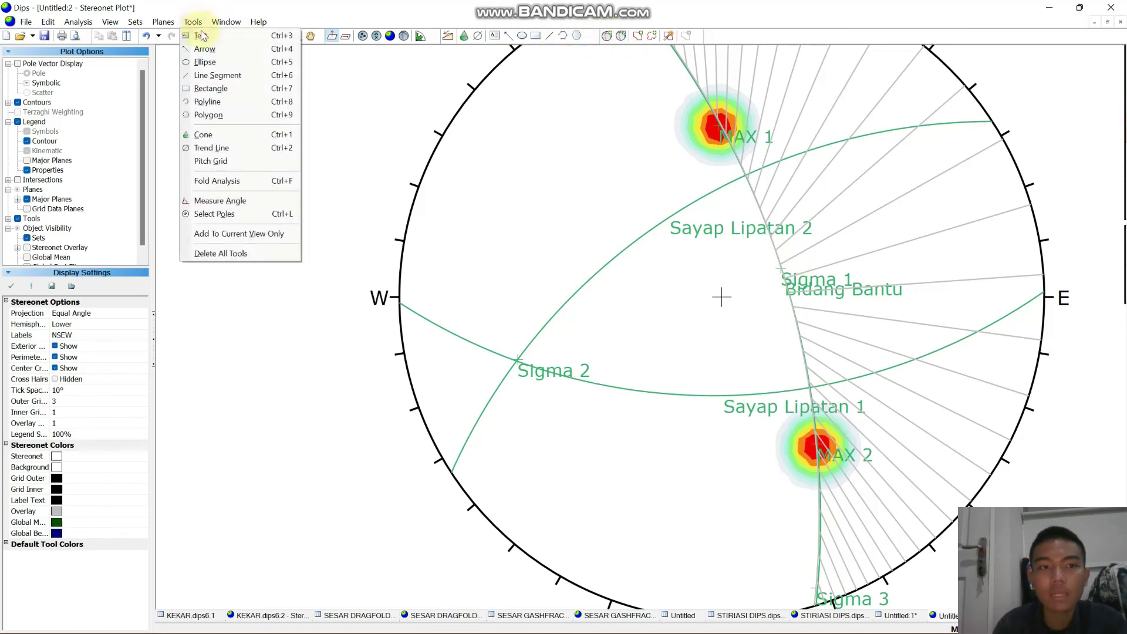
pyautogui.click(255, 200)
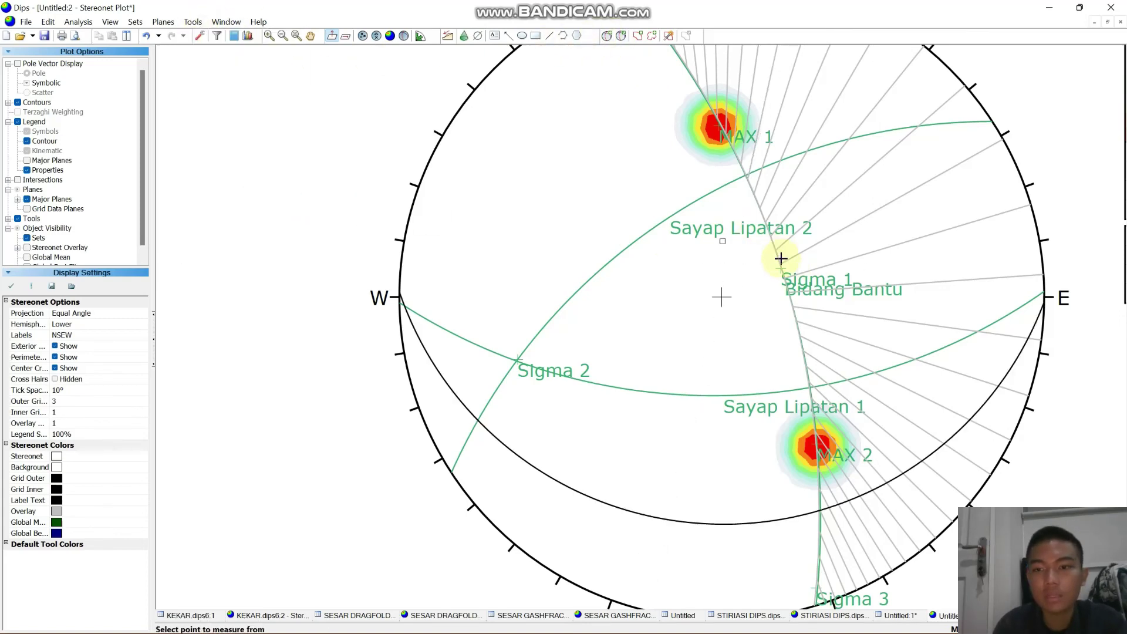
pyautogui.scroll(2, 784, 270)
pyautogui.scroll(1, 784, 270)
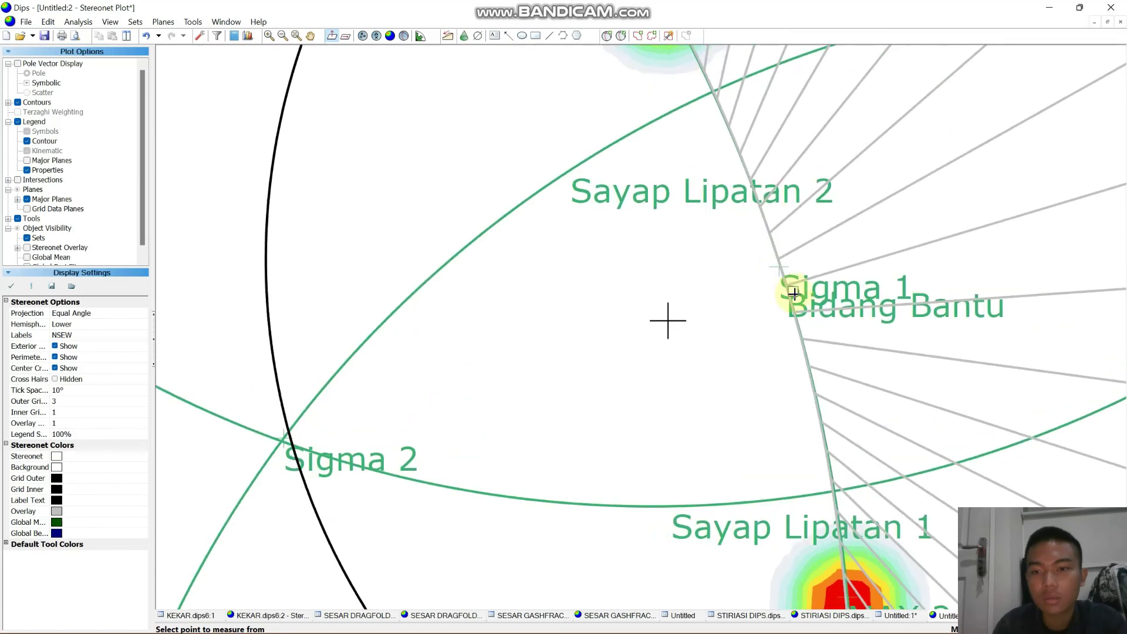
pyautogui.click(779, 268)
pyautogui.scroll(-3, 825, 312)
pyautogui.scroll(-2, 825, 318)
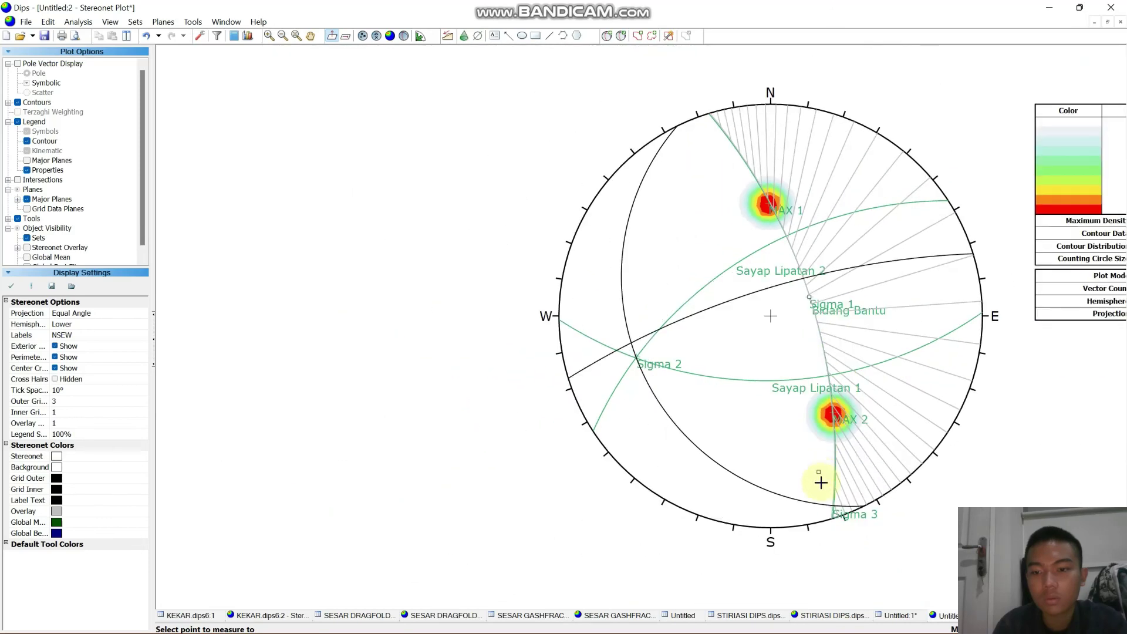
pyautogui.scroll(2, 831, 511)
pyautogui.scroll(2, 833, 510)
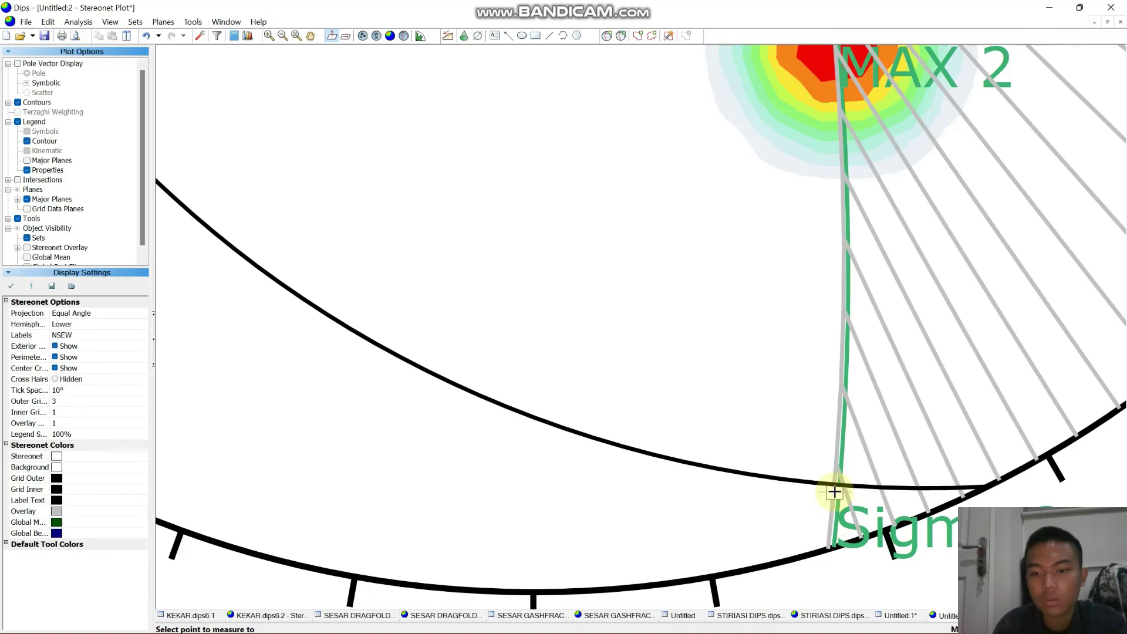
pyautogui.click(835, 494)
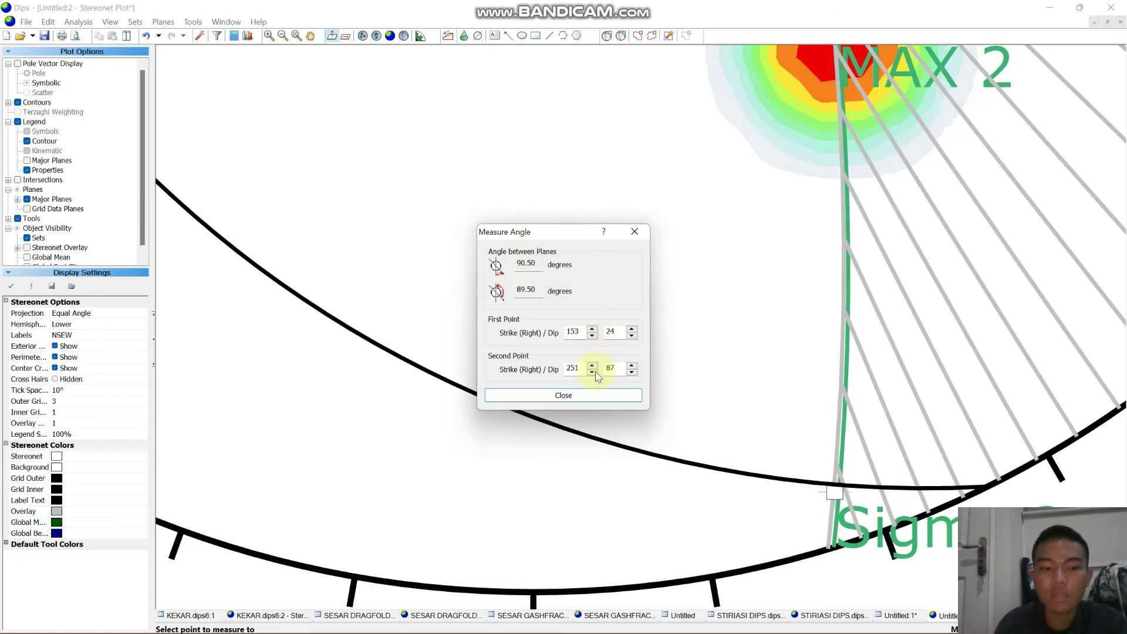
pyautogui.click(596, 394)
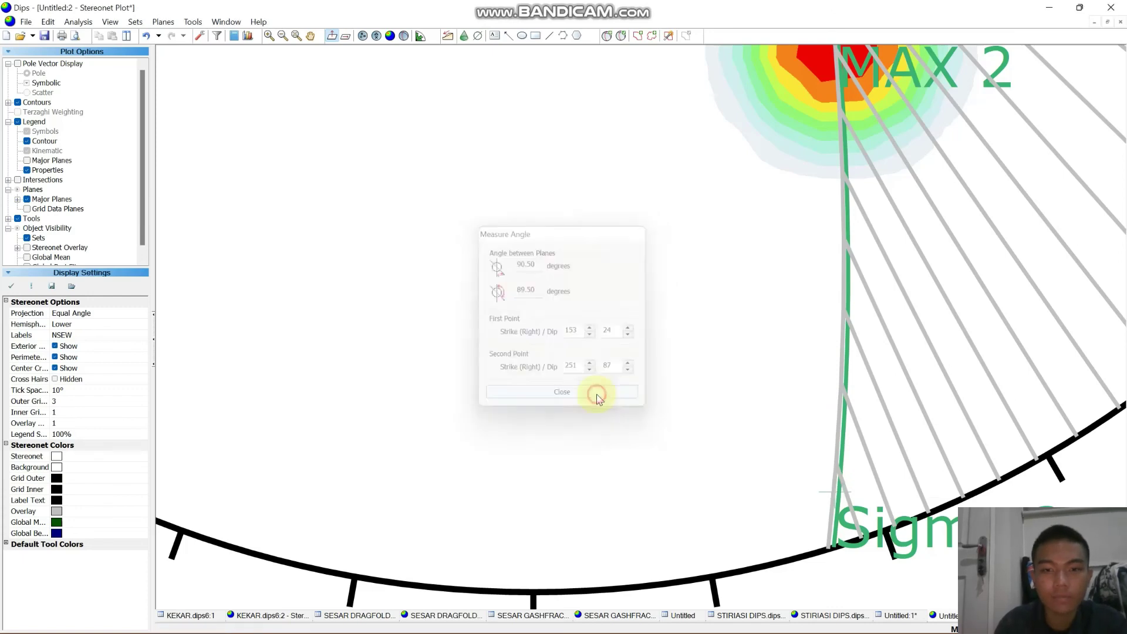
# - Add a user plane labelled Axial Plane at the Sigma 3 pole, strike/dip 252/87, showing only its plane and label
pyautogui.scroll(-3, 632, 201)
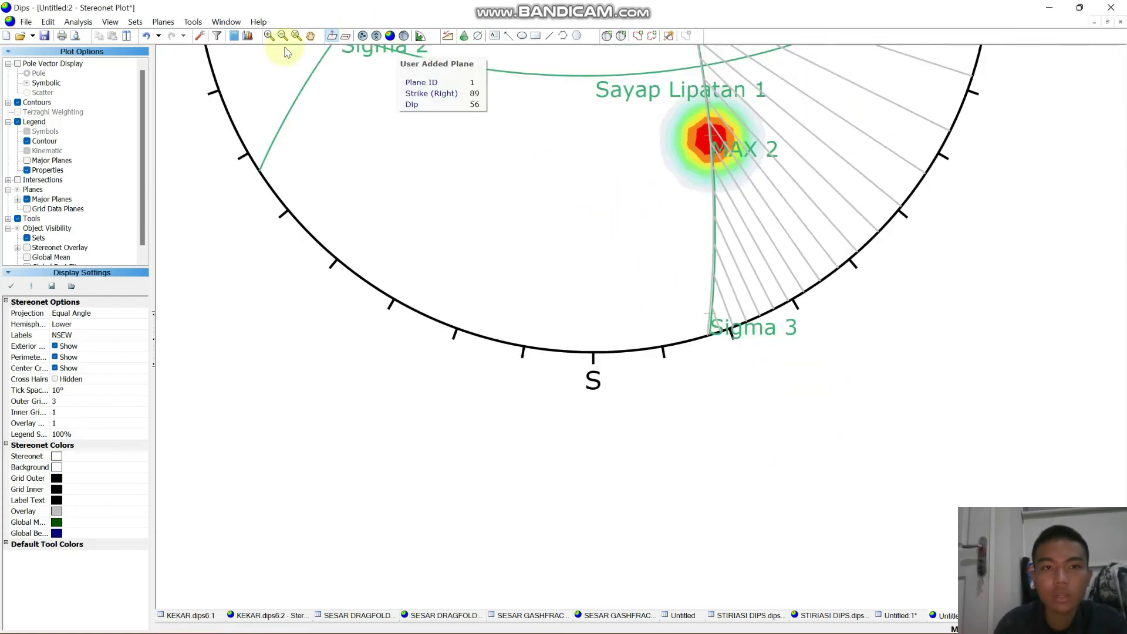
pyautogui.click(310, 36)
pyautogui.moveTo(597, 121); pyautogui.dragTo(521, 250)
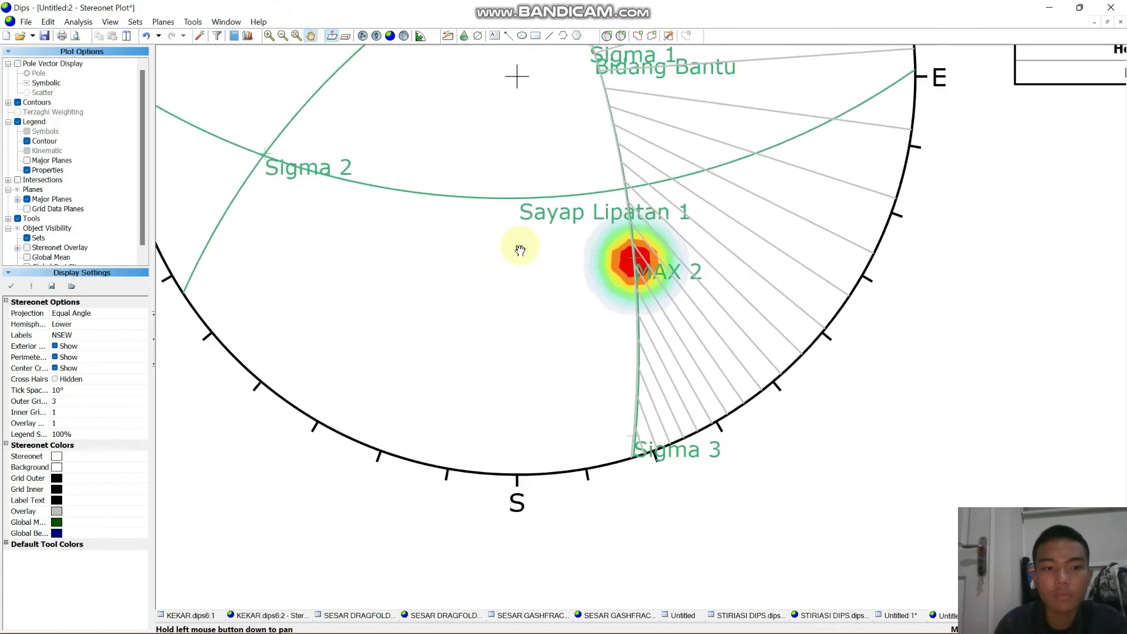
pyautogui.scroll(-2, 520, 250)
pyautogui.moveTo(504, 160); pyautogui.dragTo(444, 343)
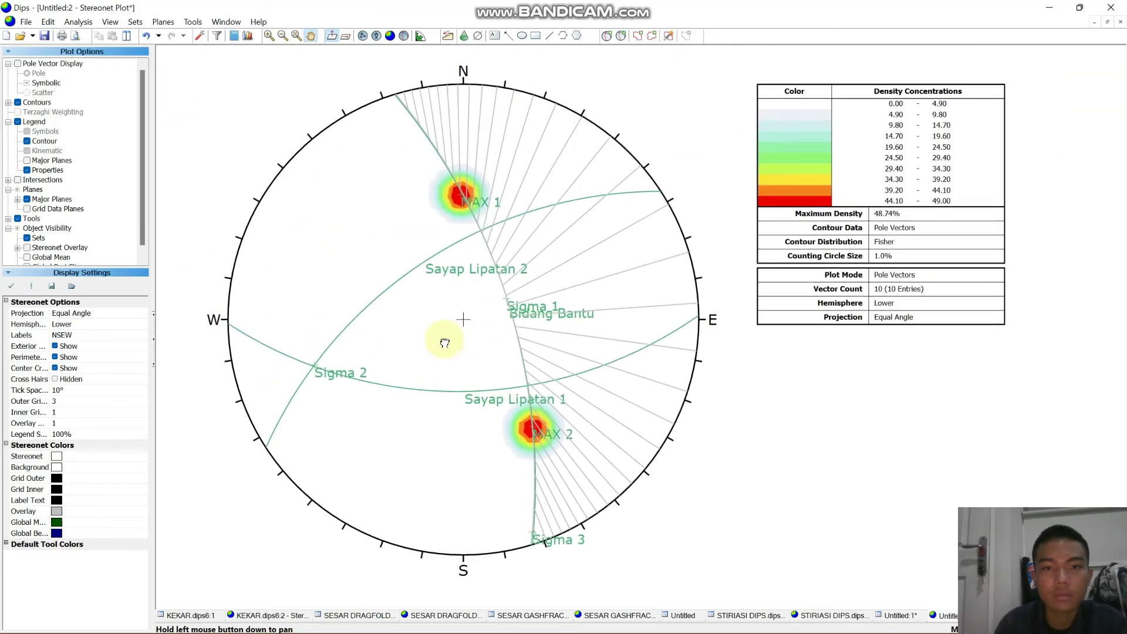
pyautogui.scroll(1, 448, 301)
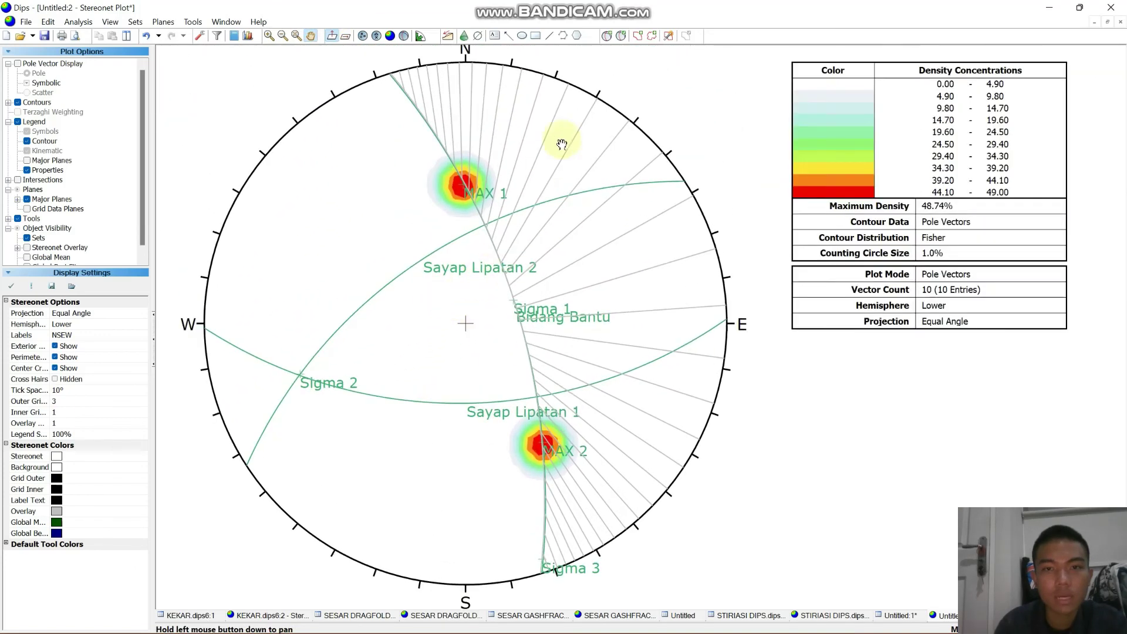
pyautogui.click(608, 41)
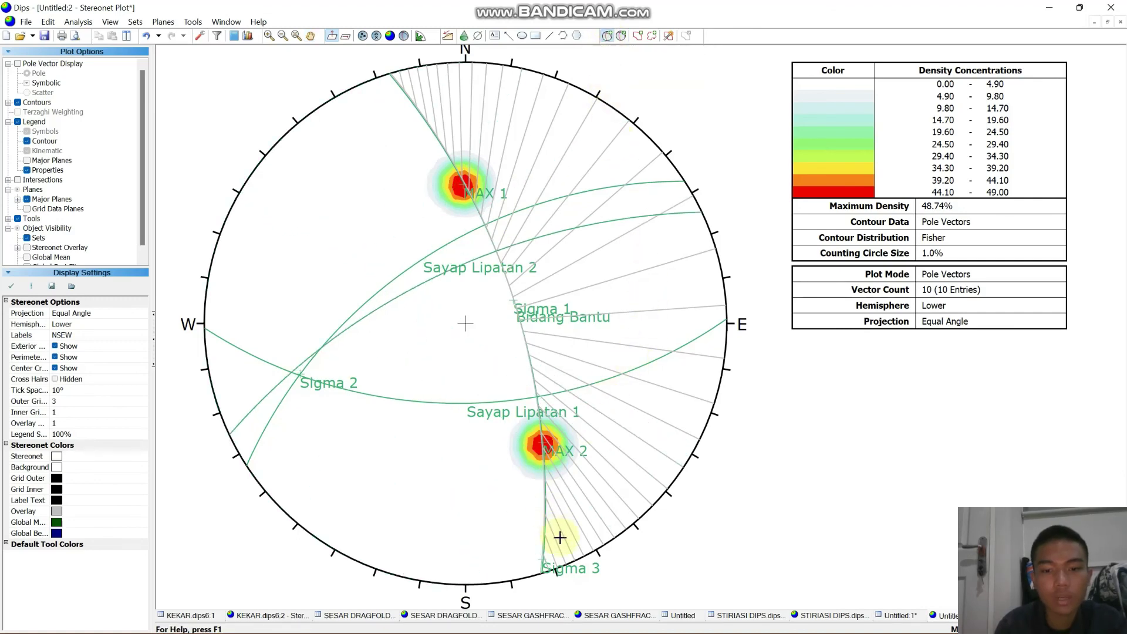
pyautogui.scroll(1, 561, 546)
pyautogui.scroll(3, 559, 541)
pyautogui.scroll(-1, 559, 541)
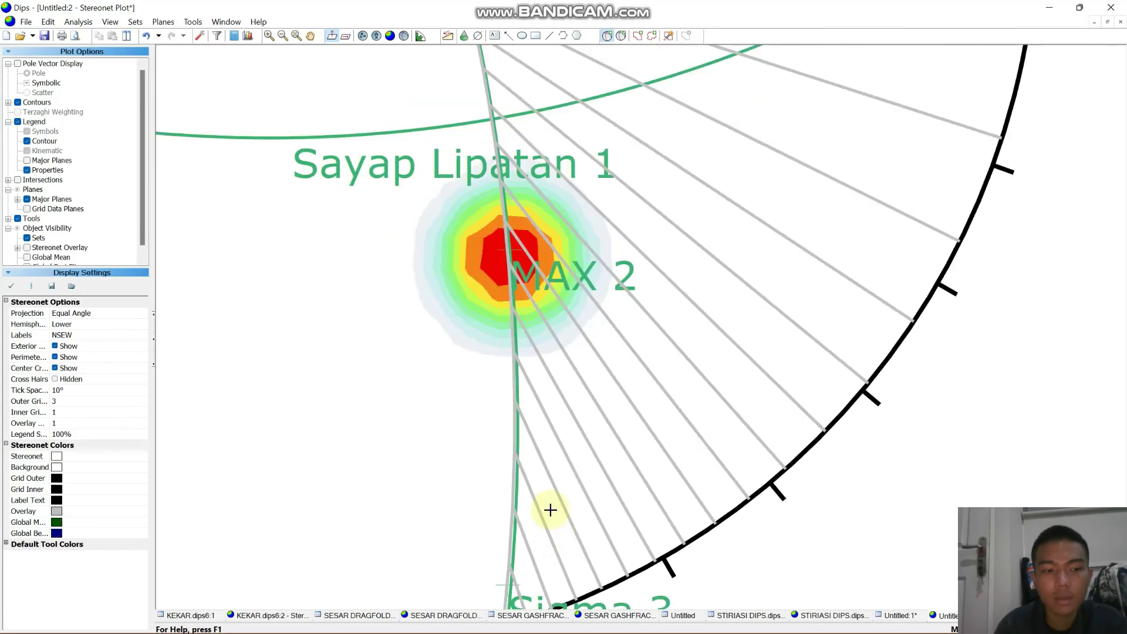
pyautogui.click(506, 585)
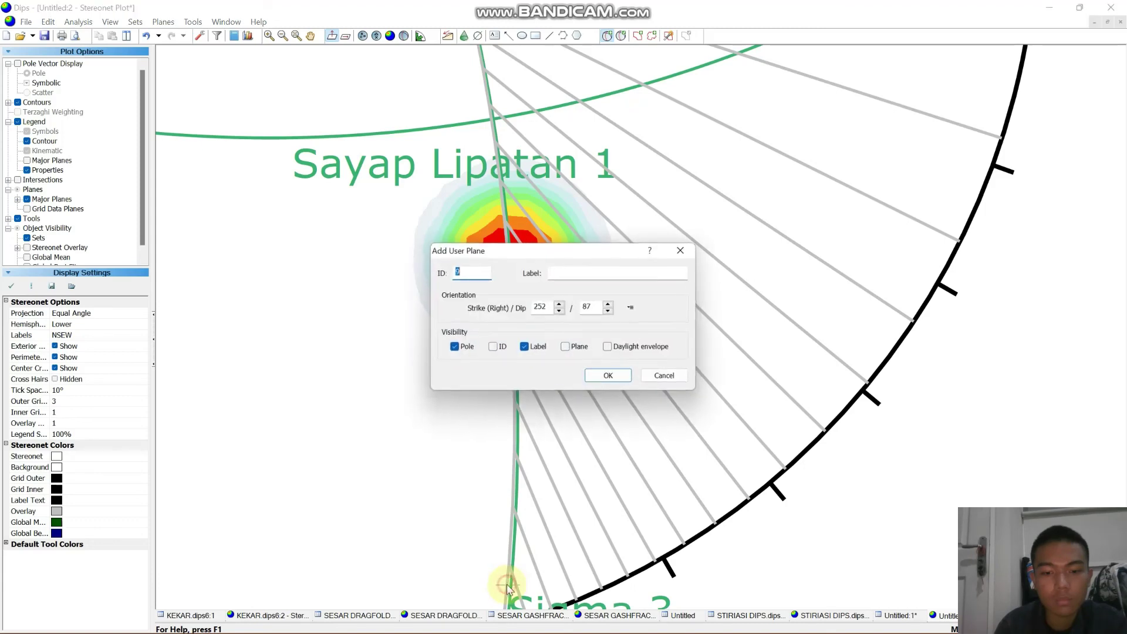
pyautogui.click(617, 278)
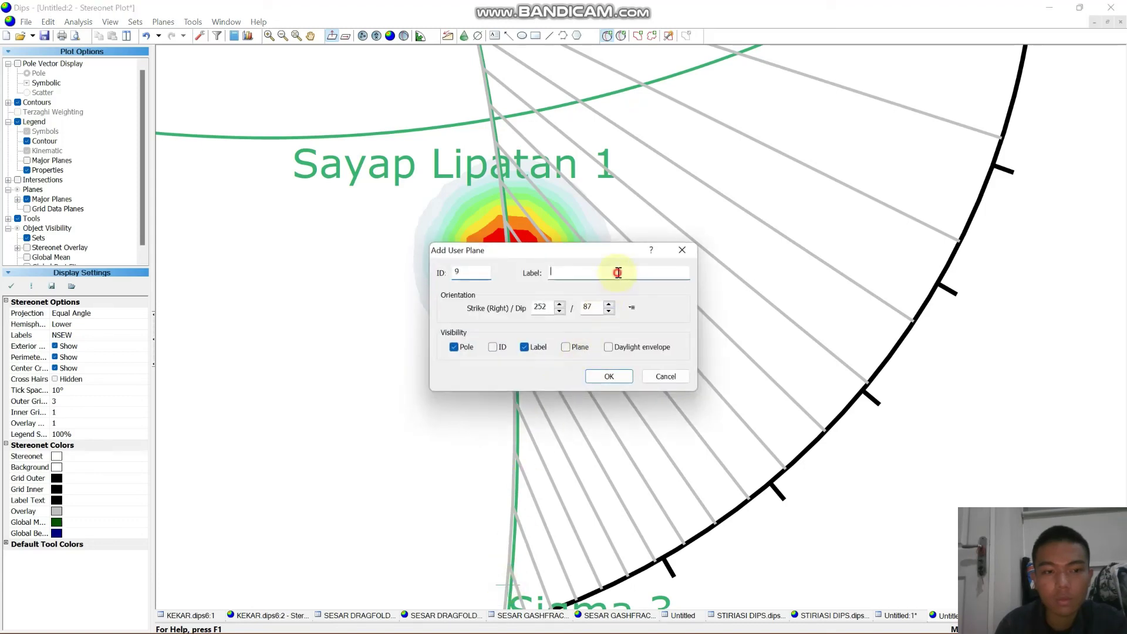
pyautogui.press('capslock')
pyautogui.write('A')
pyautogui.press('capslock')
pyautogui.write('xial')
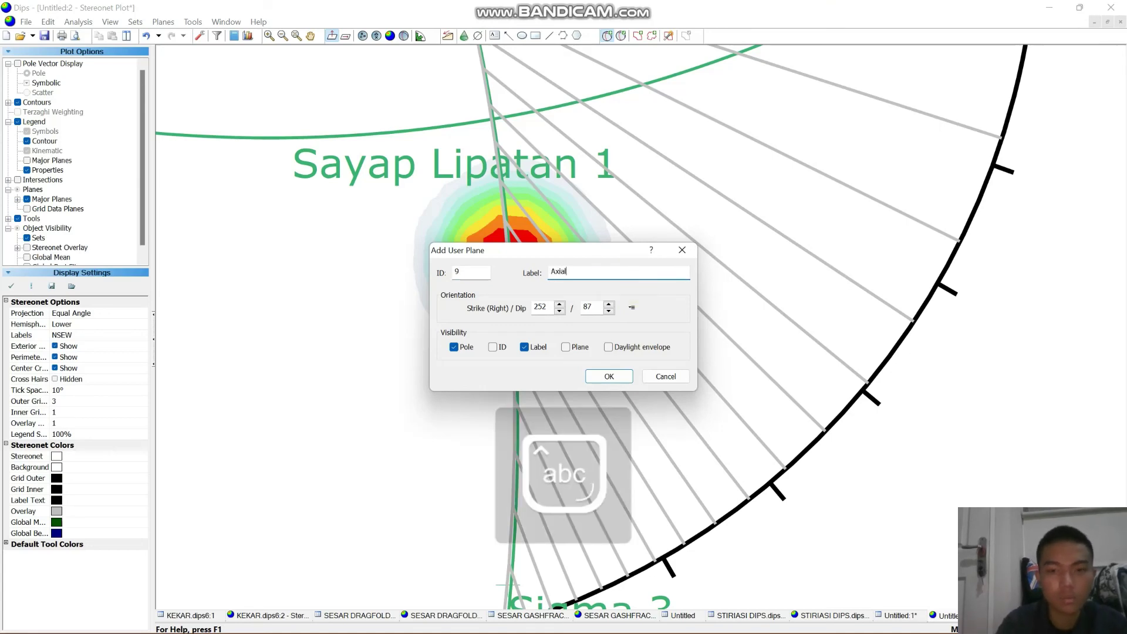
pyautogui.press('capslock')
pyautogui.write('P')
pyautogui.press('capslock')
pyautogui.write('lamne')
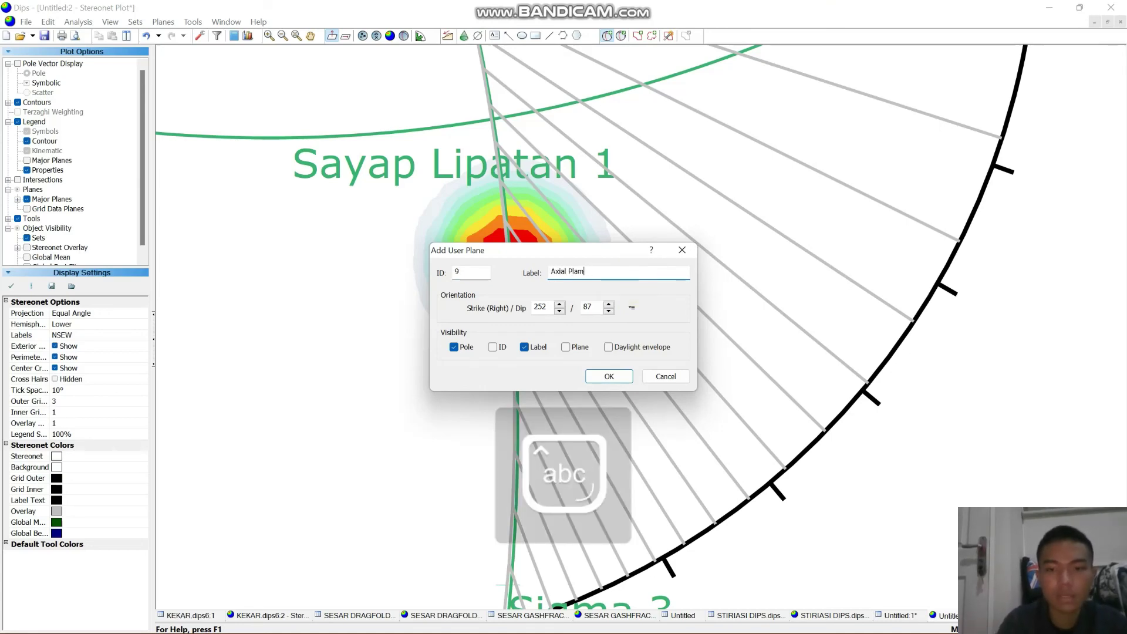
pyautogui.press('BackSpace')
pyautogui.press('BackSpace')
pyautogui.press('BackSpace')
pyautogui.write('ne')
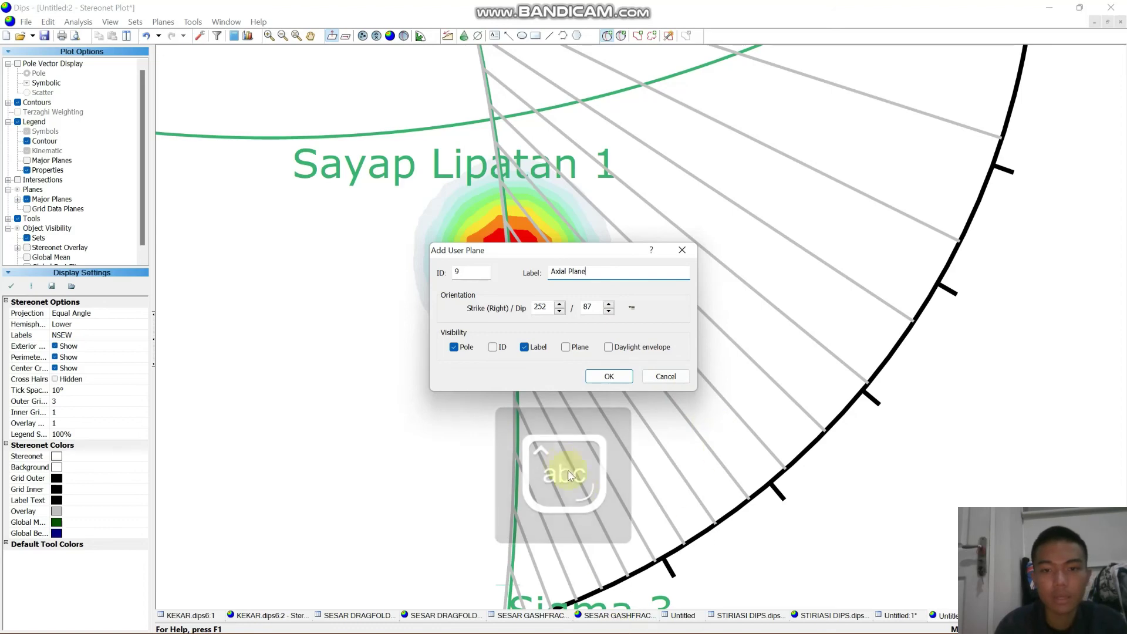
pyautogui.click(567, 347)
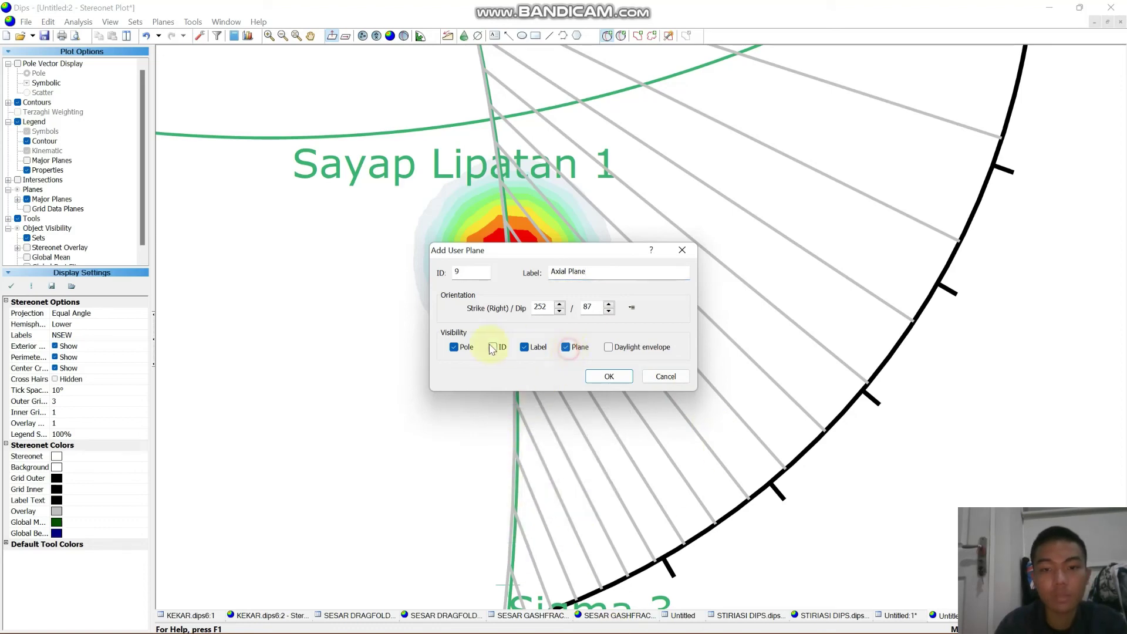
pyautogui.click(453, 347)
pyautogui.click(604, 376)
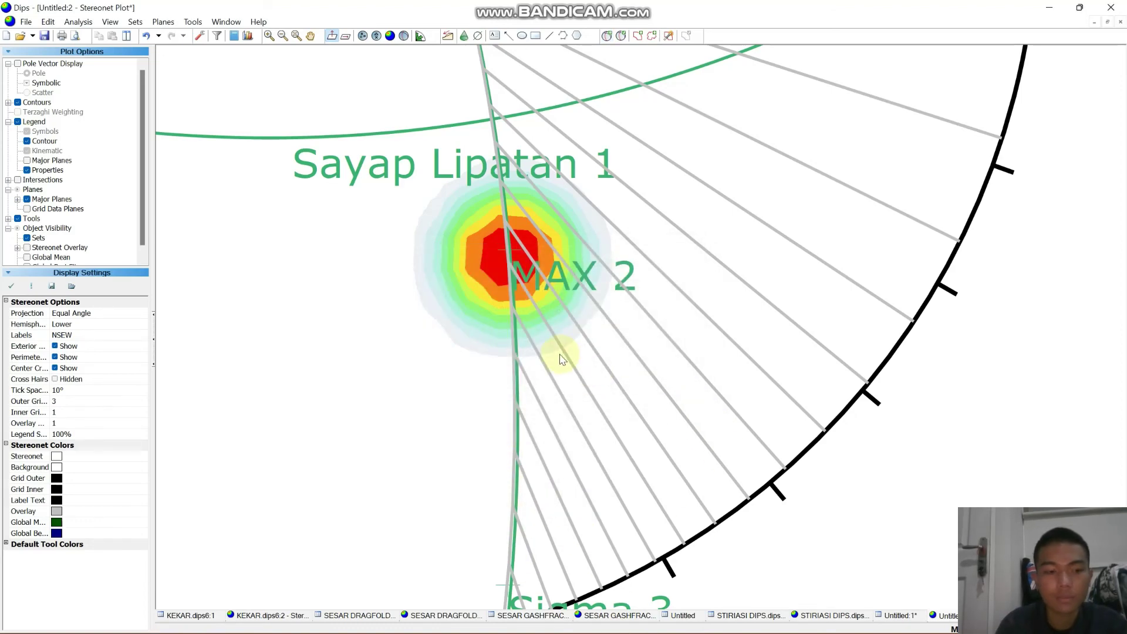
# - Remove the grey measuring lines from the stereonet and show the major planes table in the legend
pyautogui.scroll(-5, 411, 373)
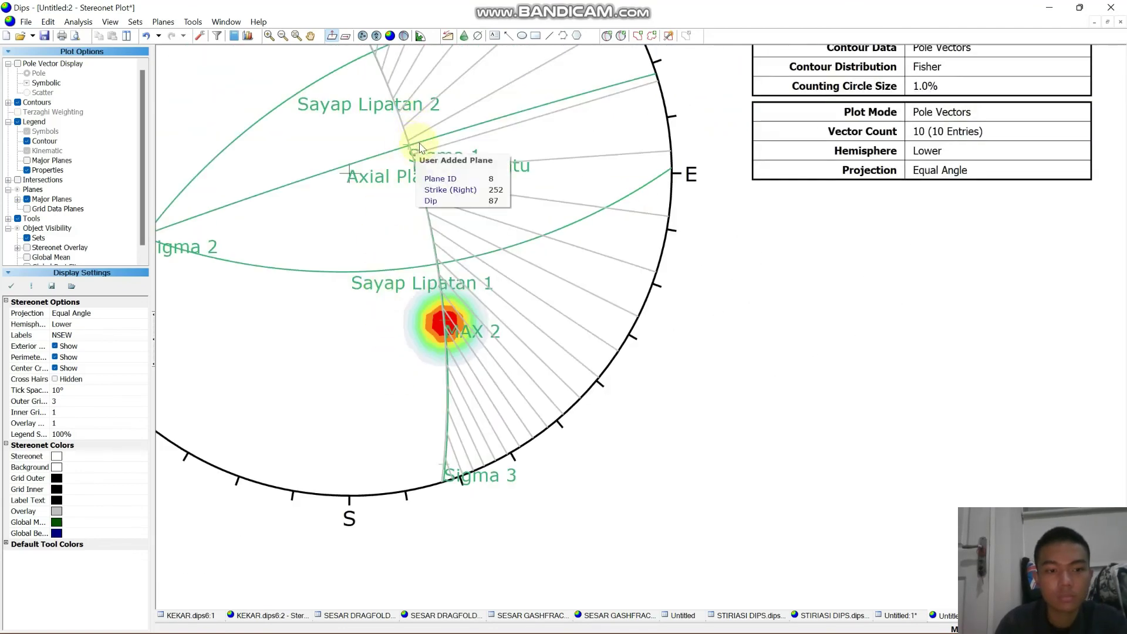
pyautogui.click(311, 36)
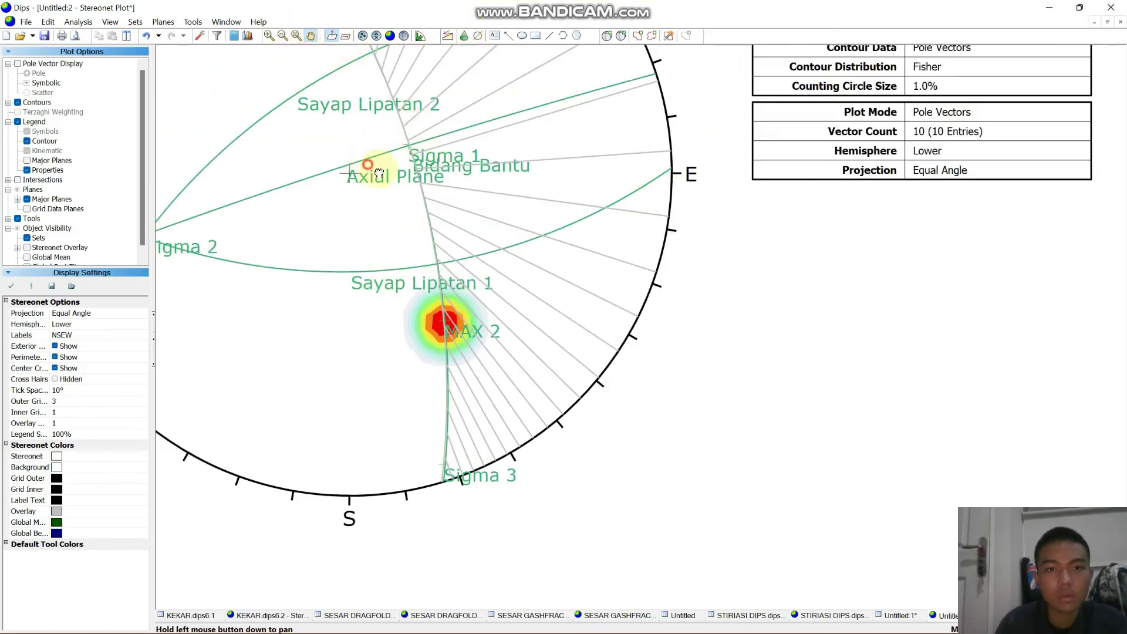
pyautogui.moveTo(367, 169); pyautogui.dragTo(449, 330)
pyautogui.scroll(-3, 592, 291)
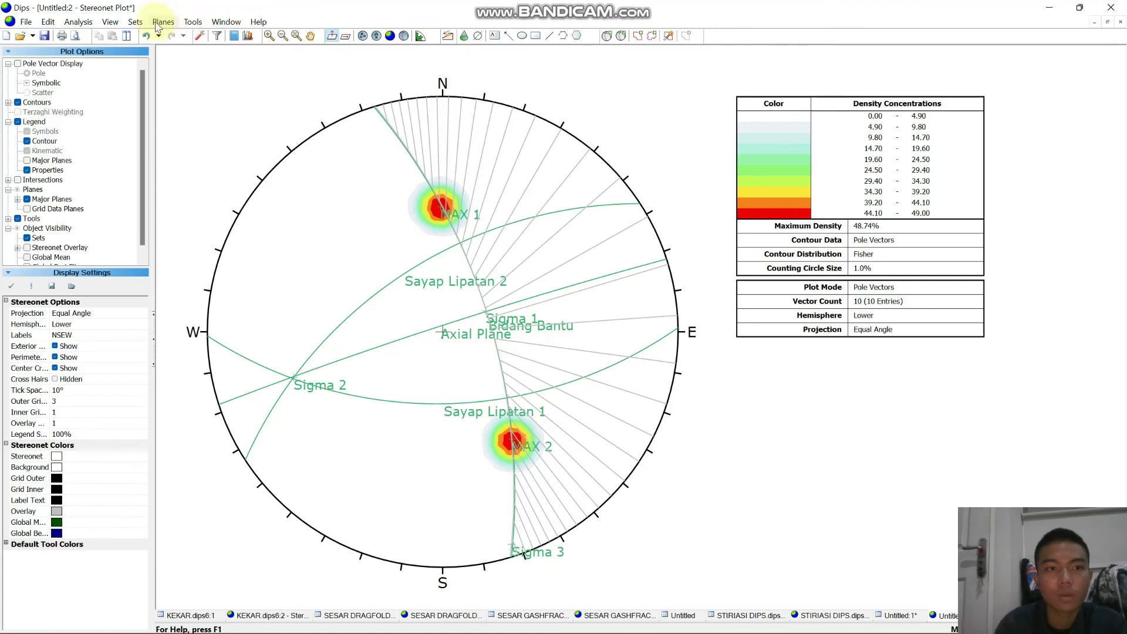
pyautogui.click(193, 21)
pyautogui.click(252, 253)
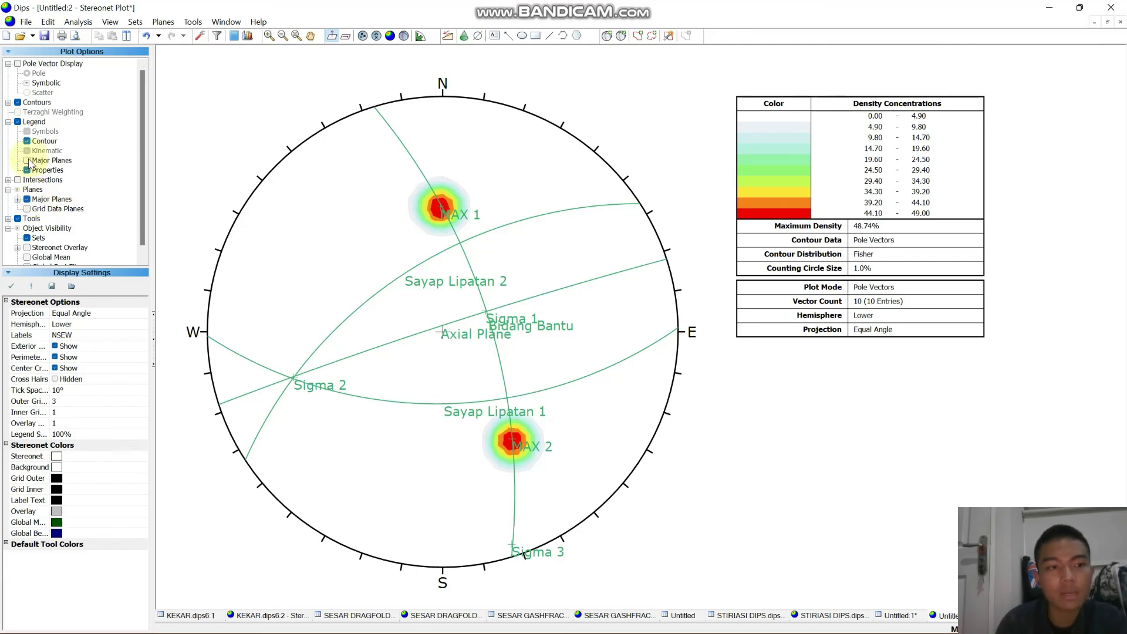
pyautogui.click(29, 161)
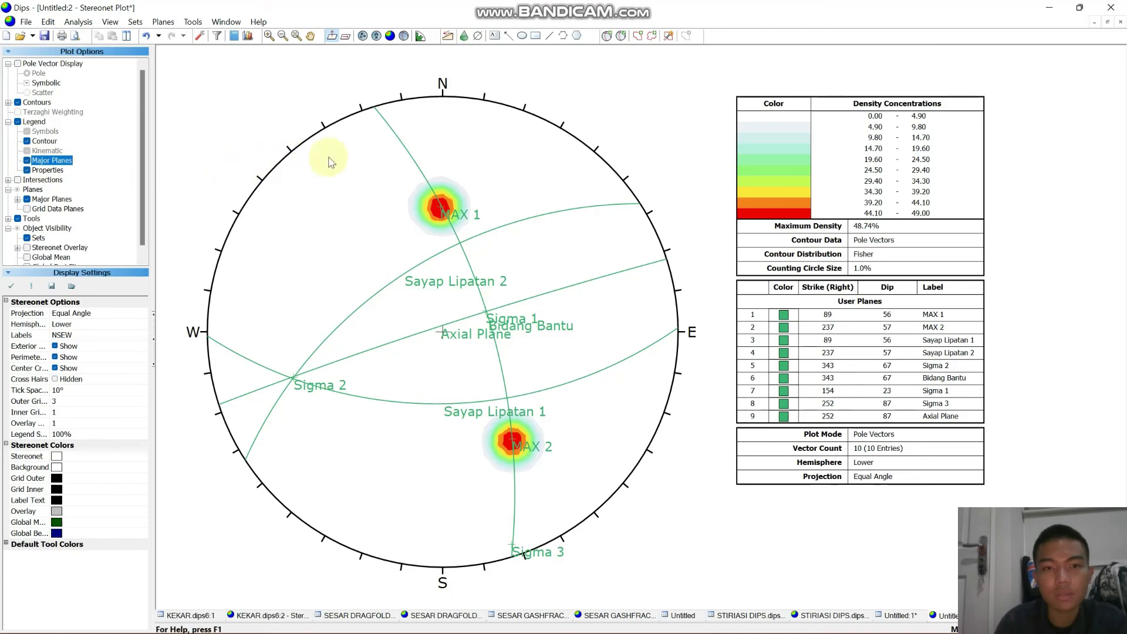
# - Edit the user planes to set the colour of MAX 1 and MAX 2 to black
pyautogui.moveTo(405, 151)
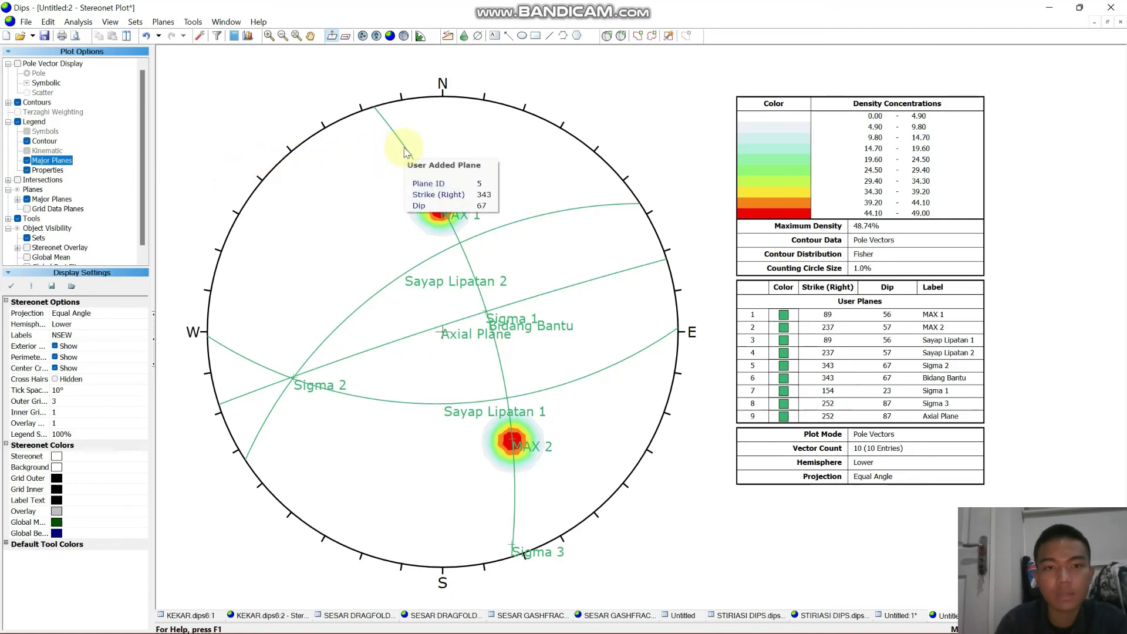
pyautogui.click(405, 150)
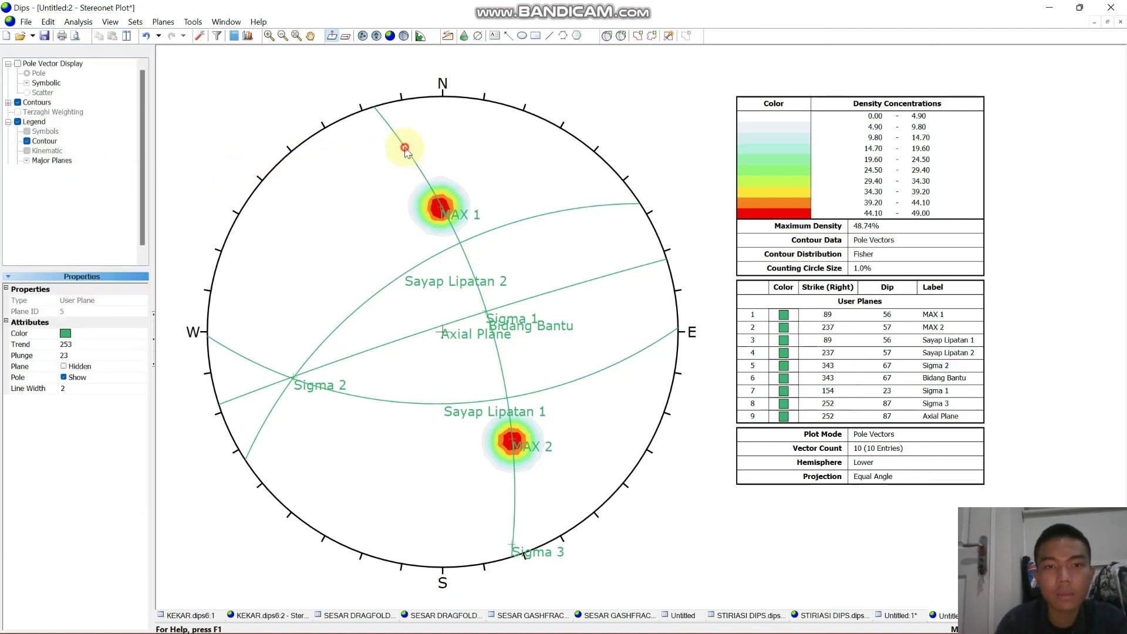
pyautogui.rightClick(403, 147)
pyautogui.click(445, 172)
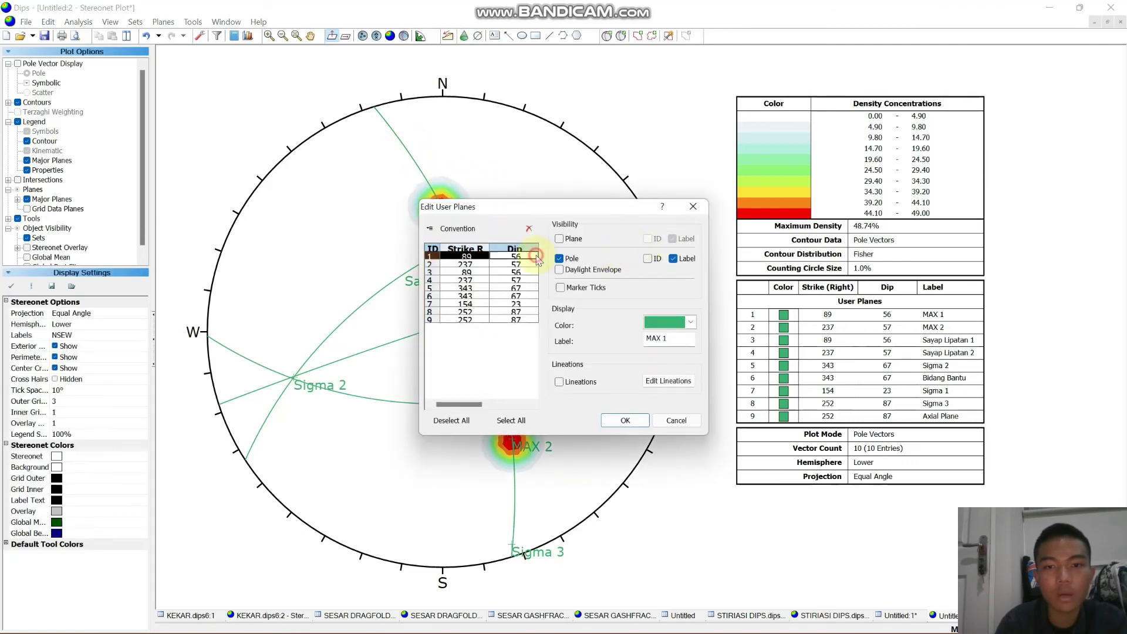
pyautogui.click(531, 256)
pyautogui.click(684, 322)
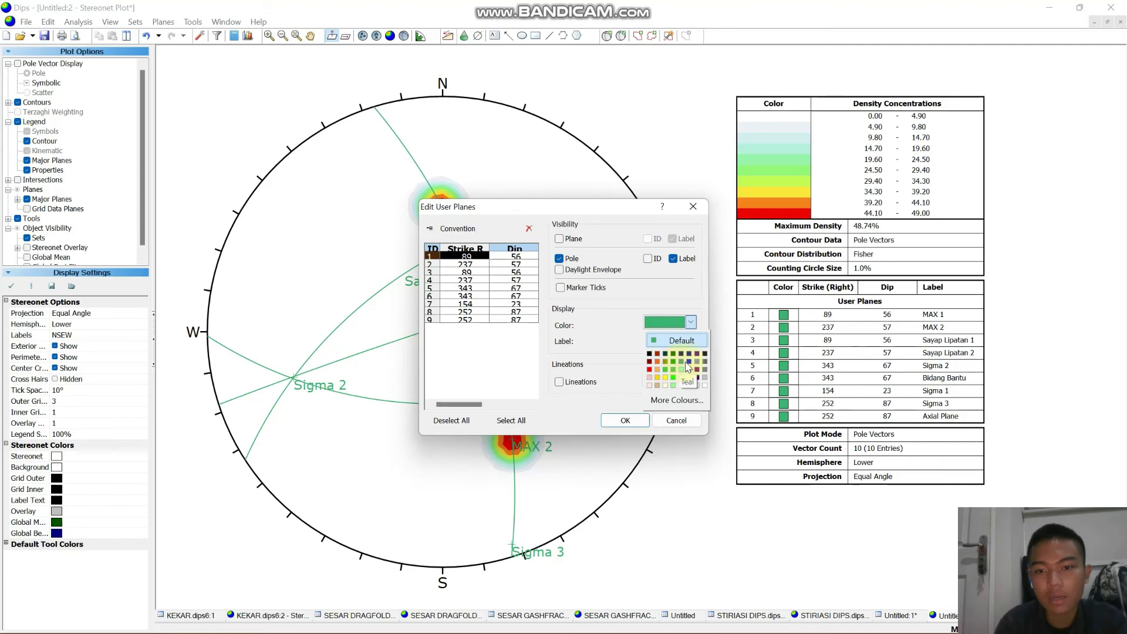
pyautogui.click(650, 354)
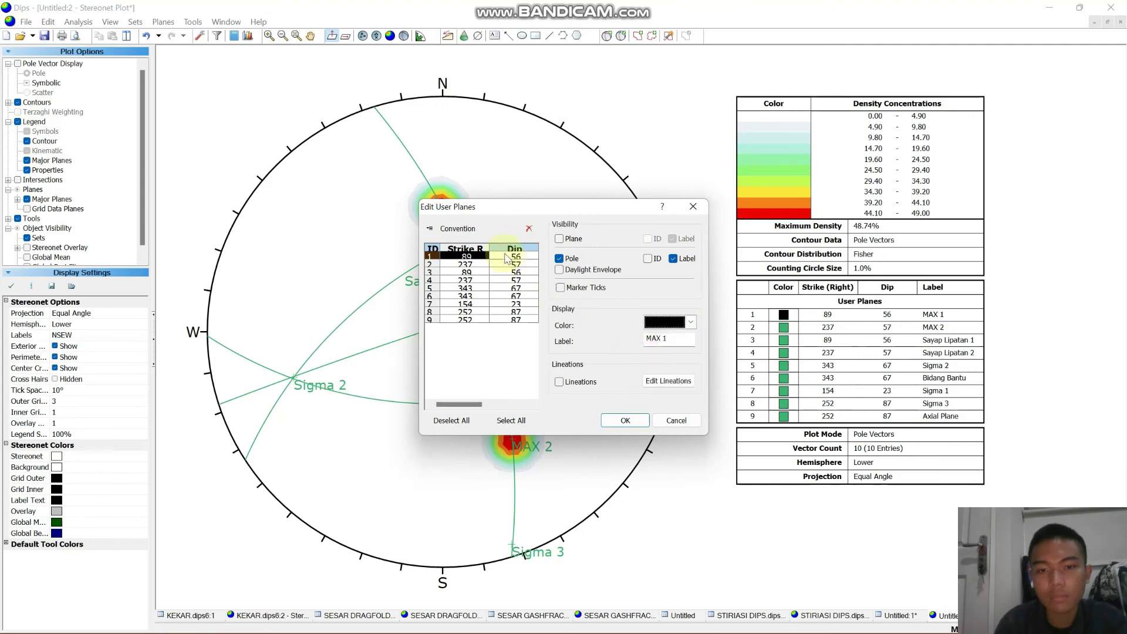
pyautogui.click(509, 265)
pyautogui.click(691, 322)
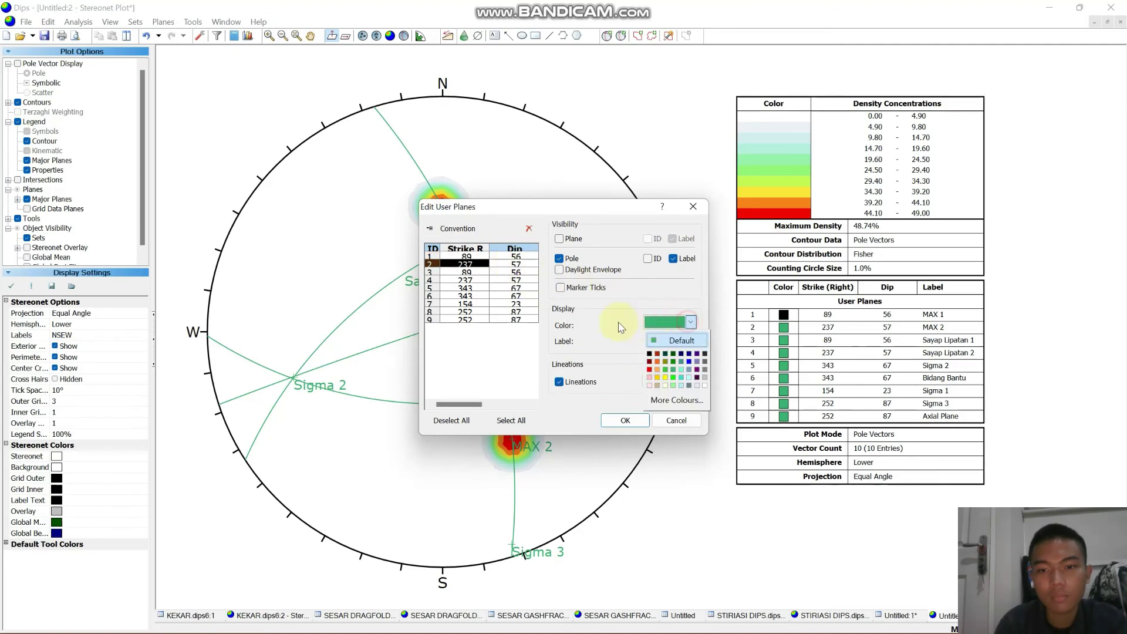
pyautogui.click(650, 353)
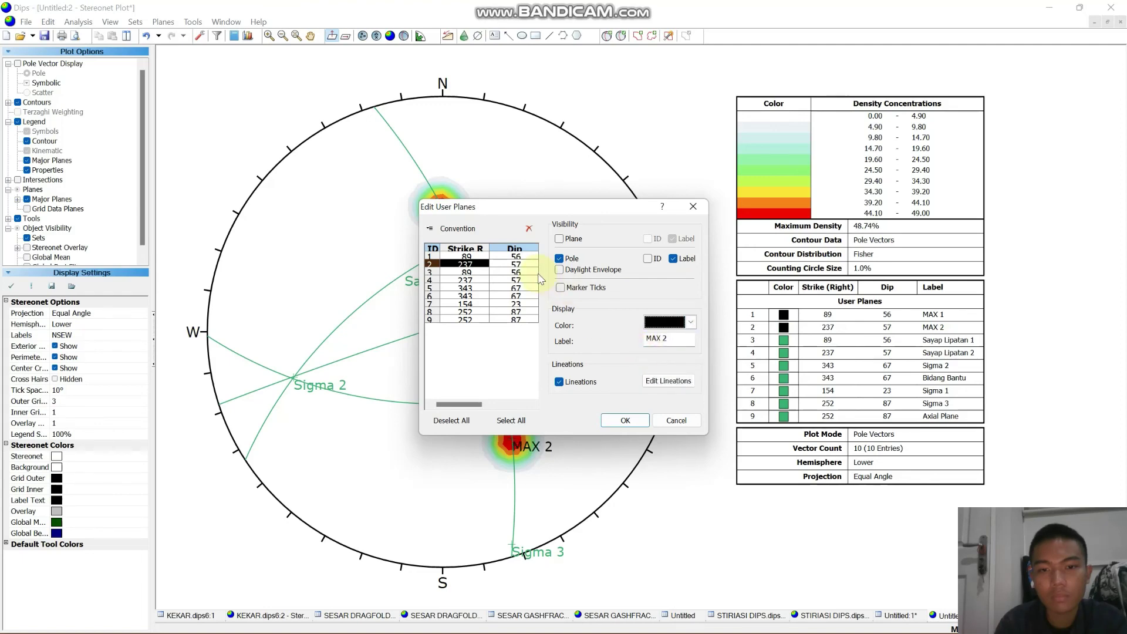
# - Set the colour of the Sayap Lipatan 1 and Sayap Lipatan 2 planes to red
pyautogui.click(509, 271)
pyautogui.click(691, 323)
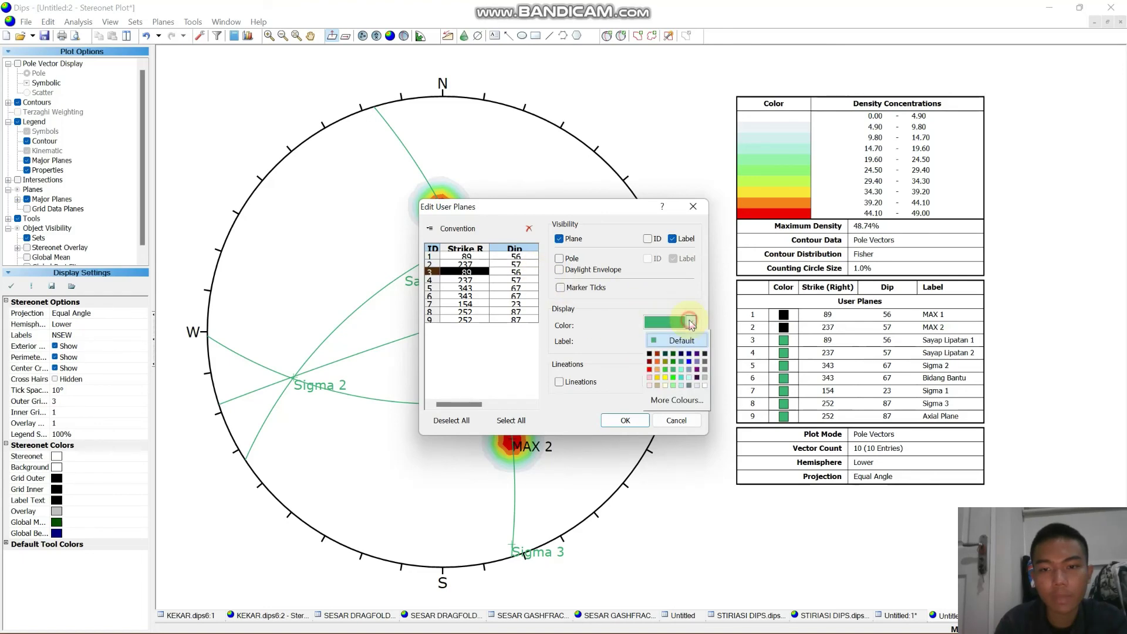
pyautogui.click(649, 369)
pyautogui.click(531, 280)
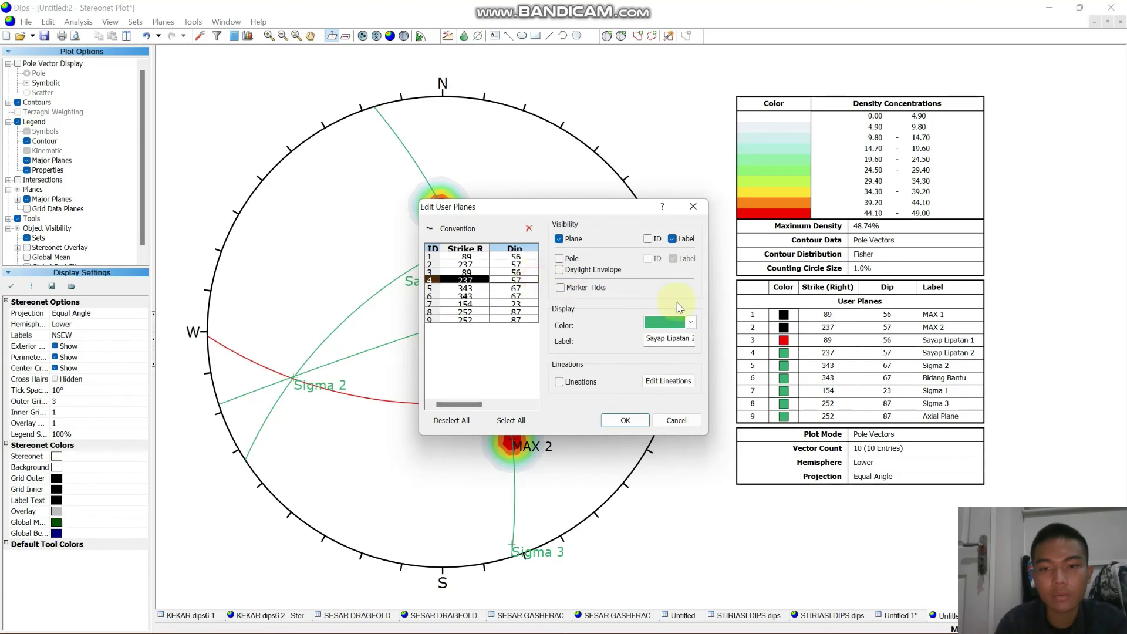
pyautogui.click(691, 322)
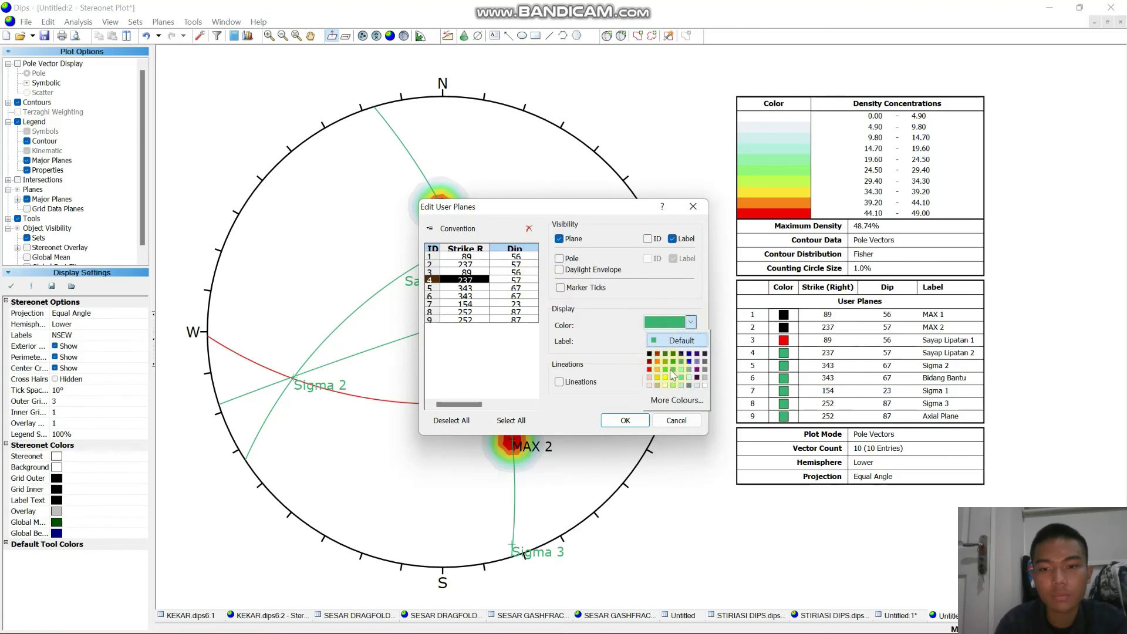
pyautogui.click(650, 370)
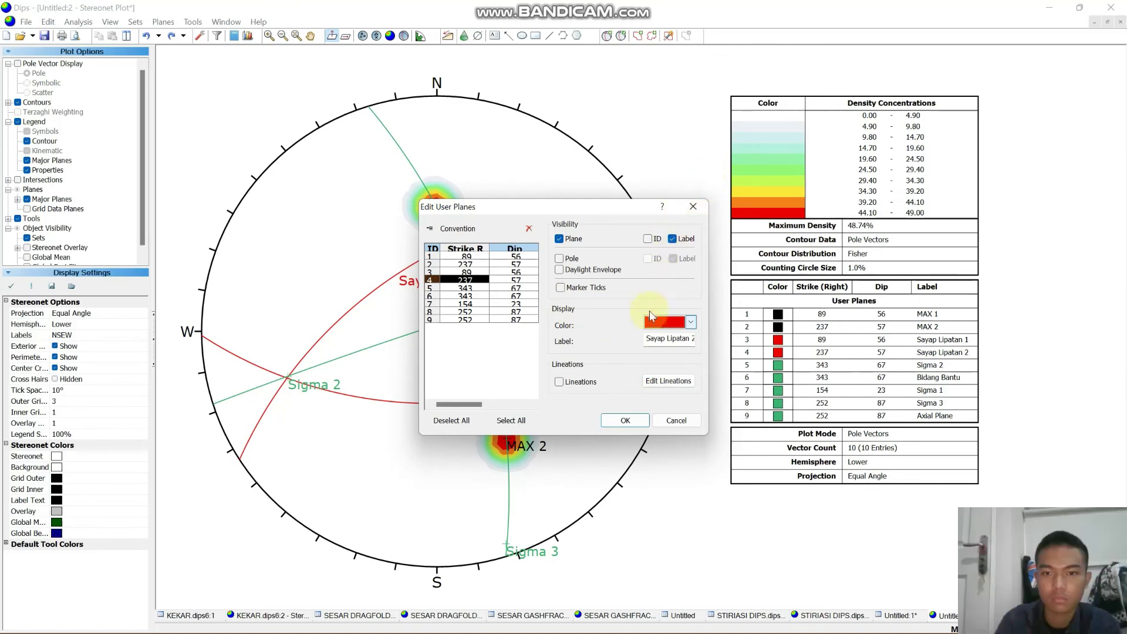
# - Set the colour of Sigma 2 to pink and of Bidang Bantu to blue
pyautogui.click(536, 288)
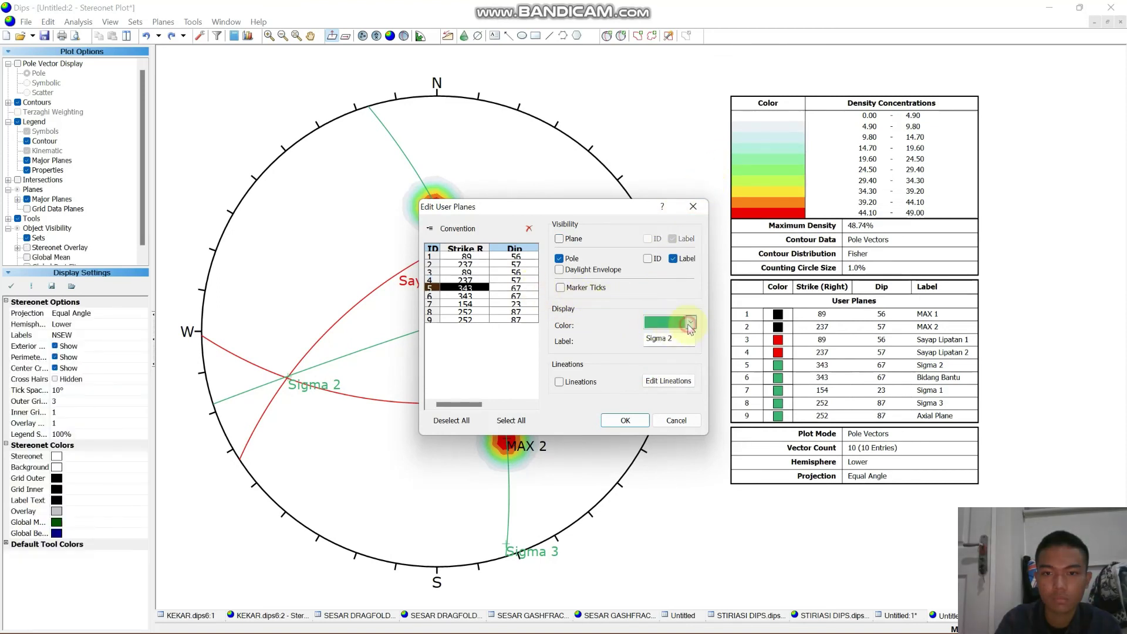
pyautogui.click(691, 322)
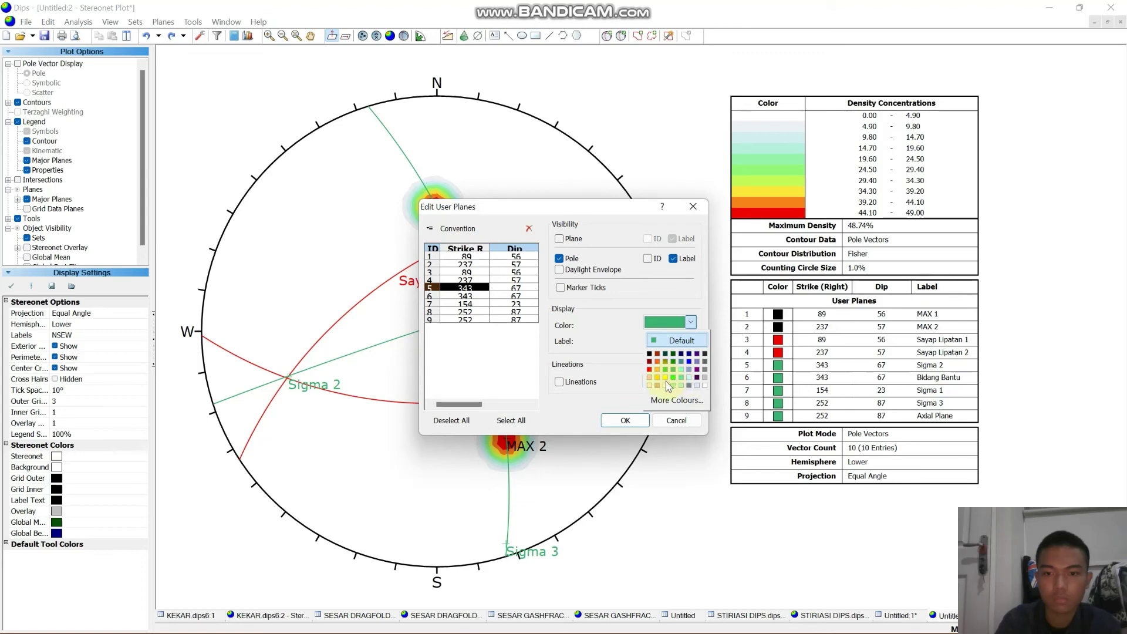
pyautogui.click(650, 377)
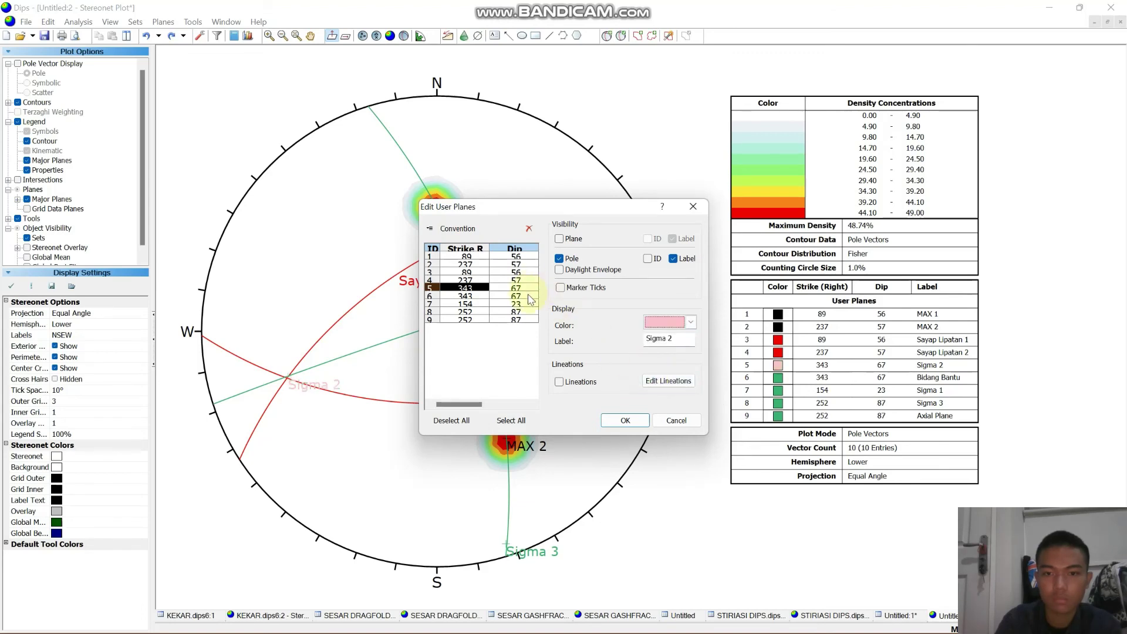
pyautogui.click(528, 297)
pyautogui.click(691, 322)
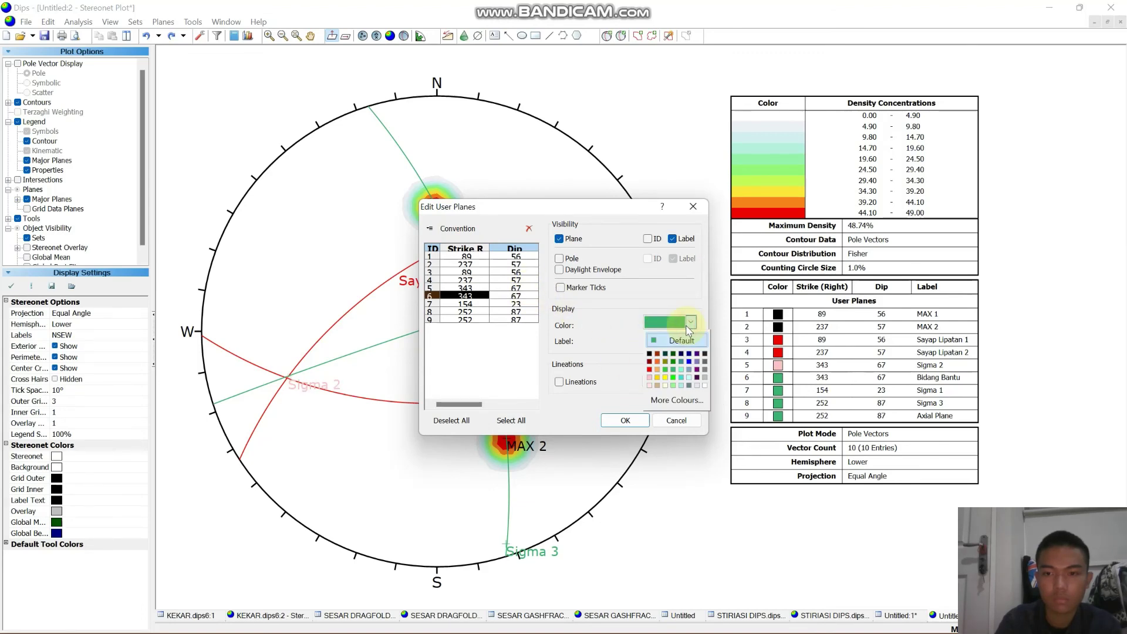
pyautogui.click(691, 365)
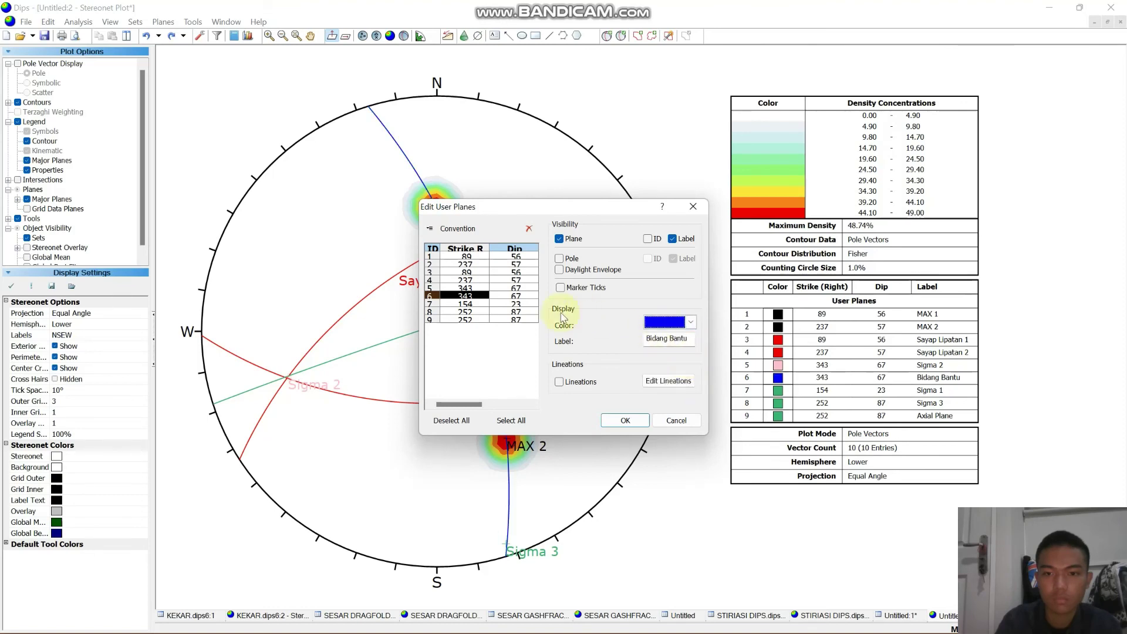
# - Set the colour of the Sigma 1 and Sigma 3 user planes to pink
pyautogui.click(529, 304)
pyautogui.click(691, 323)
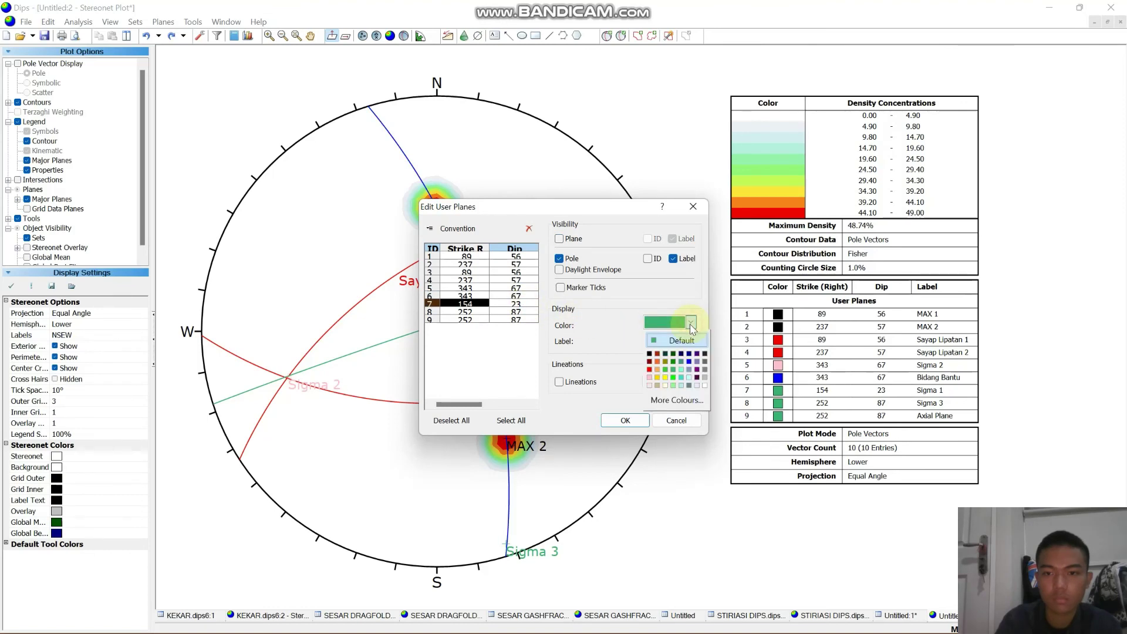
pyautogui.click(650, 377)
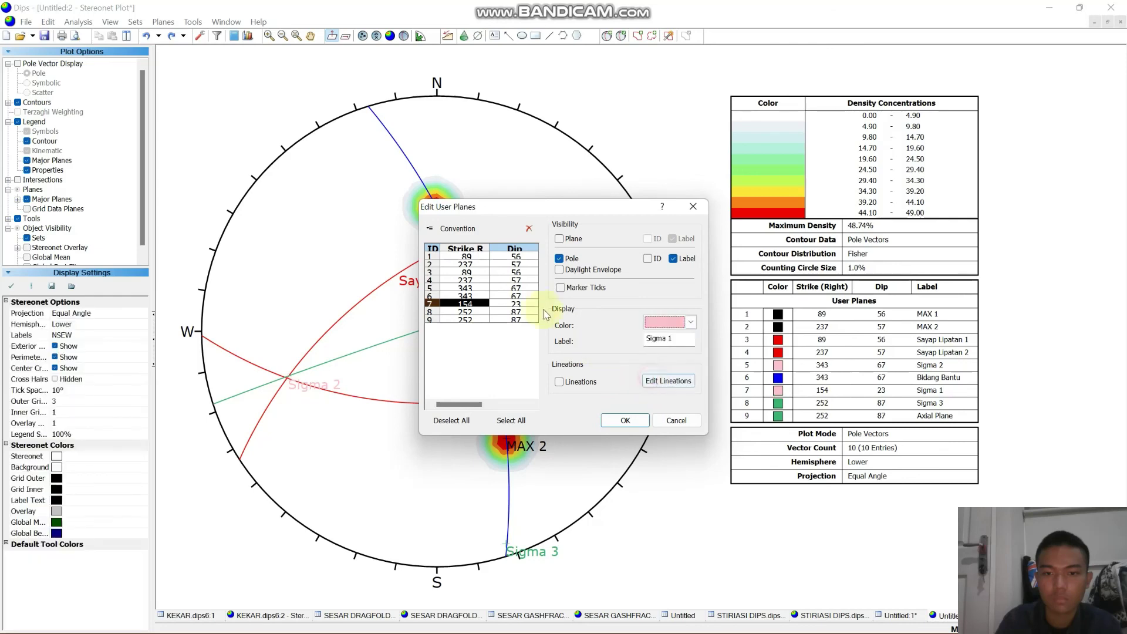
pyautogui.click(529, 311)
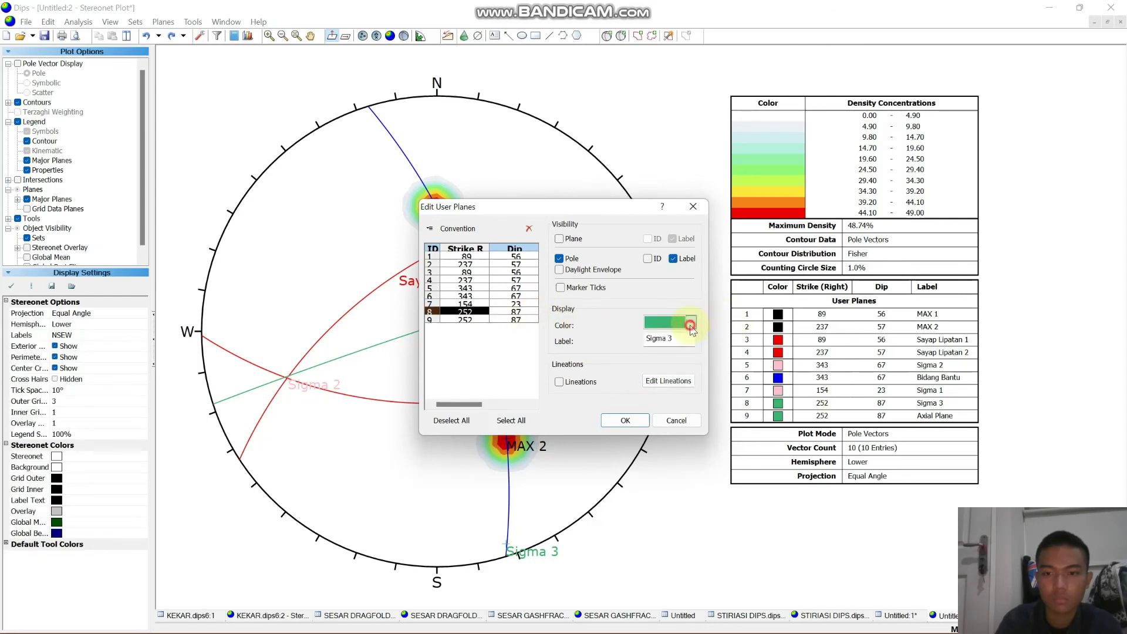
pyautogui.click(692, 324)
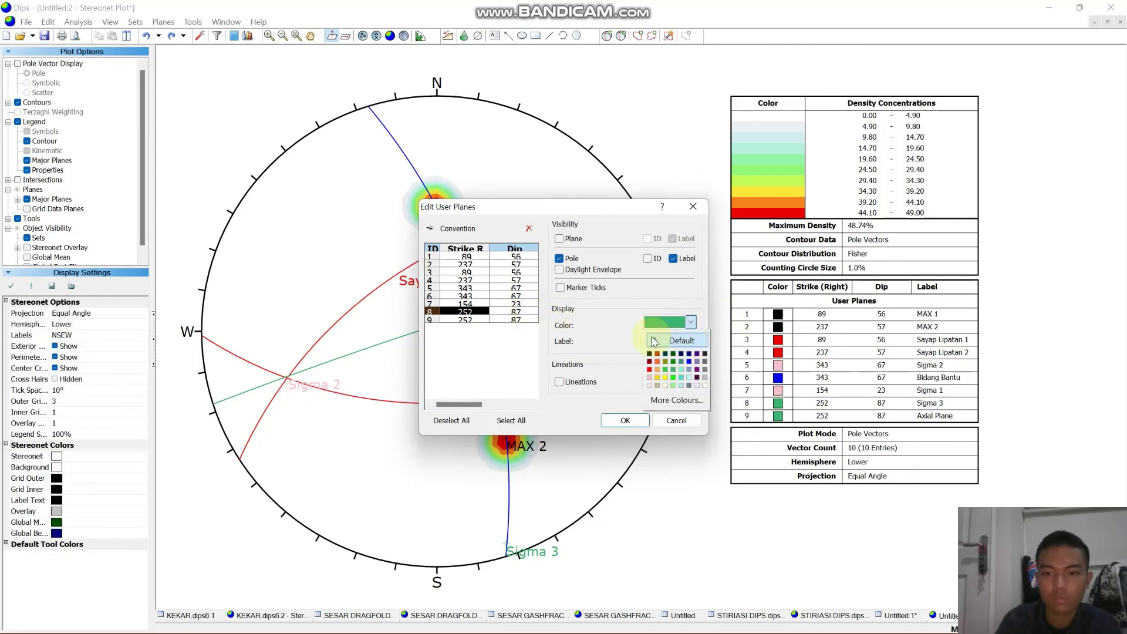
pyautogui.click(650, 377)
# - Set the colour of the Axial Plane to turquoise and apply the user plane edits
pyautogui.click(528, 319)
pyautogui.click(691, 324)
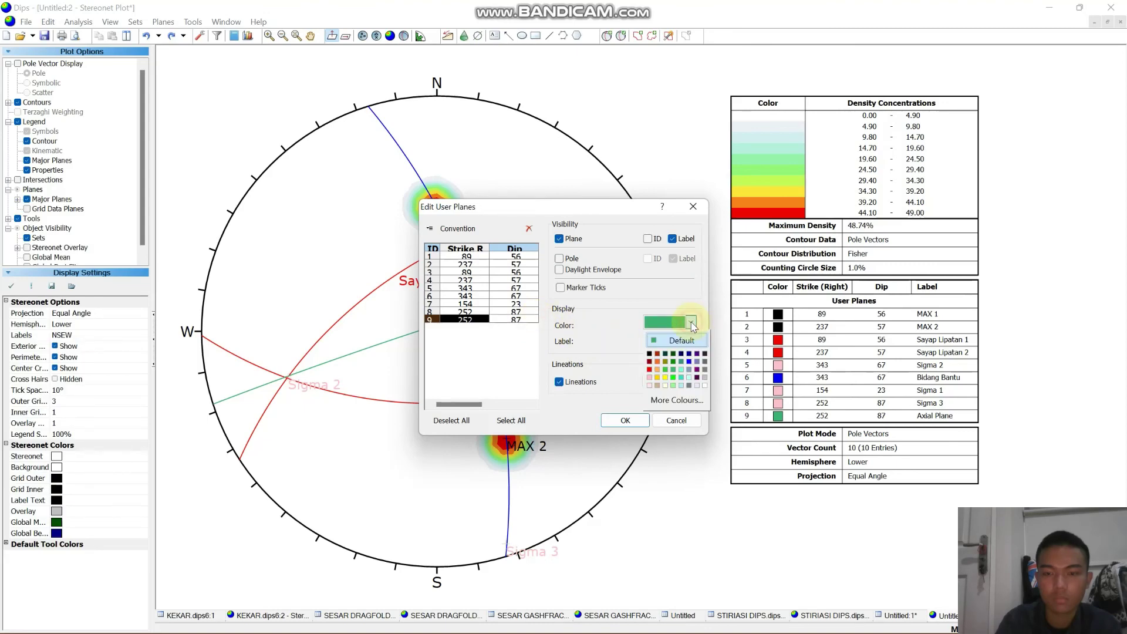
pyautogui.click(682, 379)
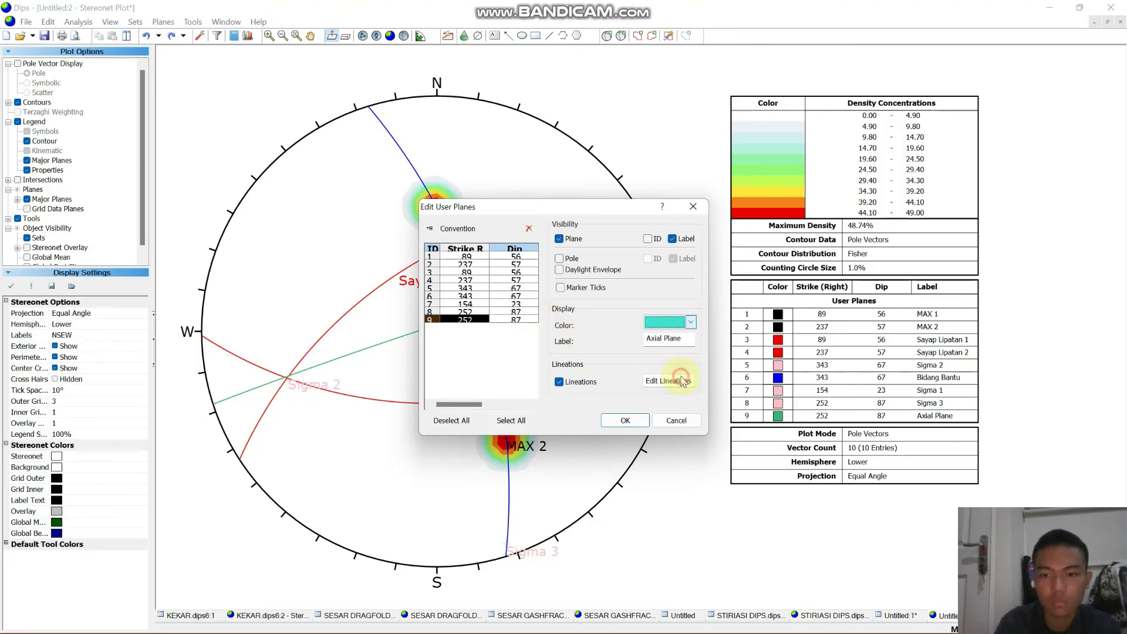
pyautogui.click(641, 421)
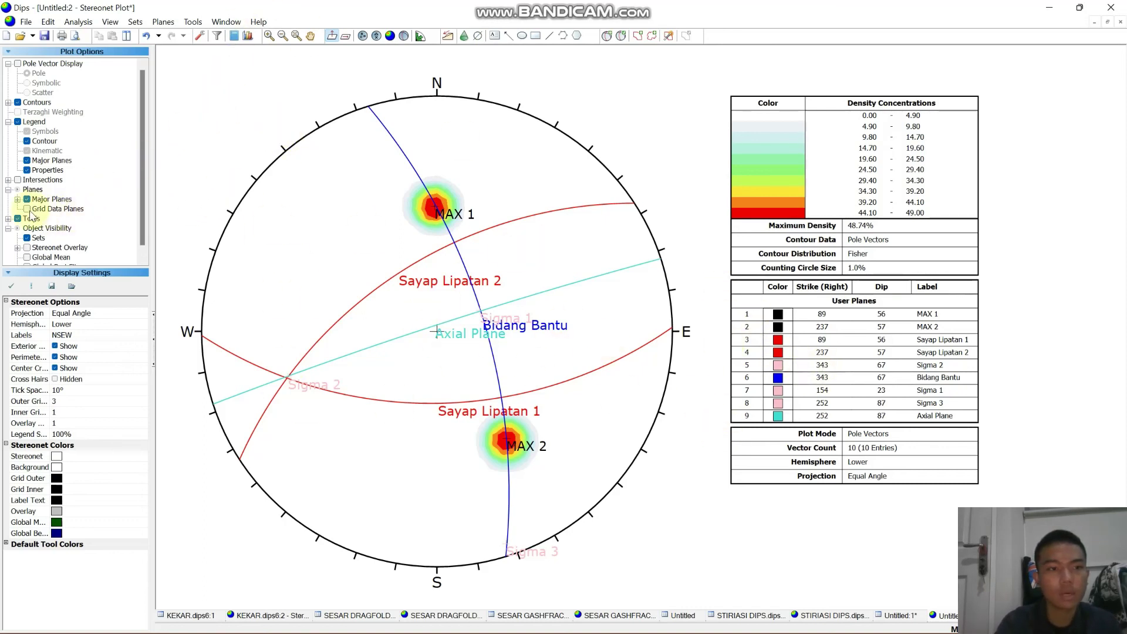
# - Turn on the stereonet overlay as Equatorial and switch the orientation convention to trend/plunge
pyautogui.click(27, 247)
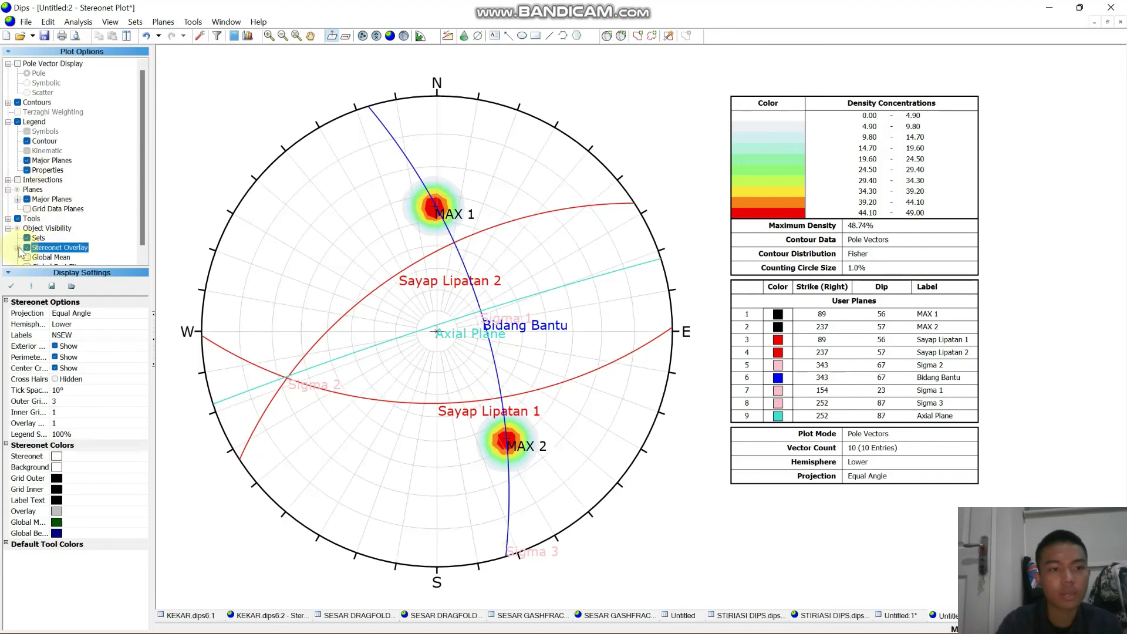
pyautogui.click(18, 248)
pyautogui.click(37, 249)
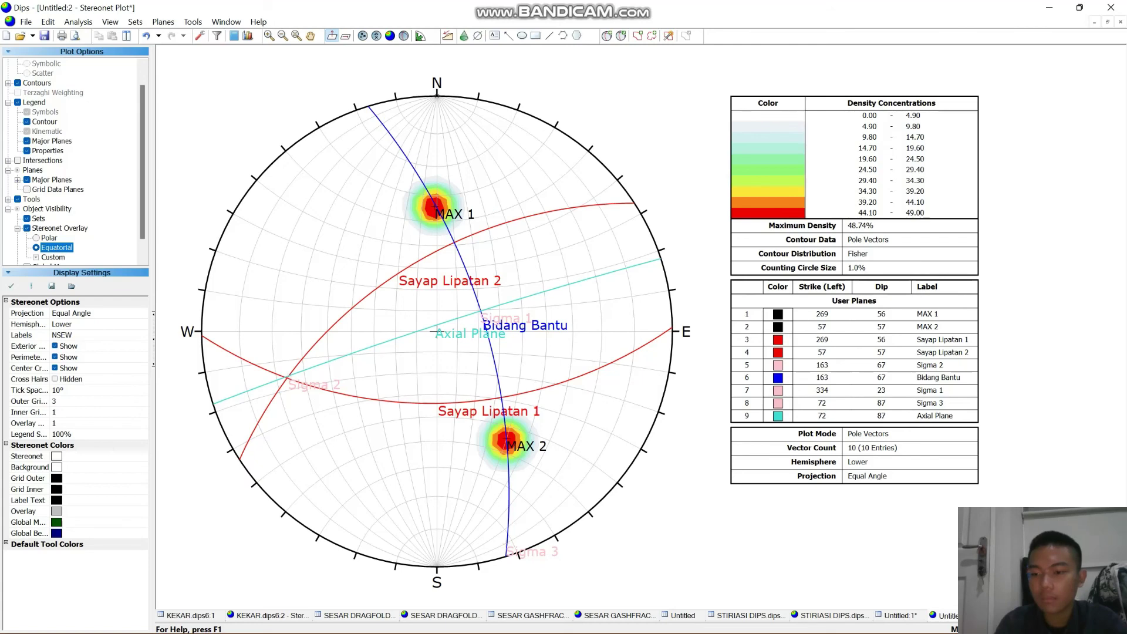
pyautogui.click(1057, 629)
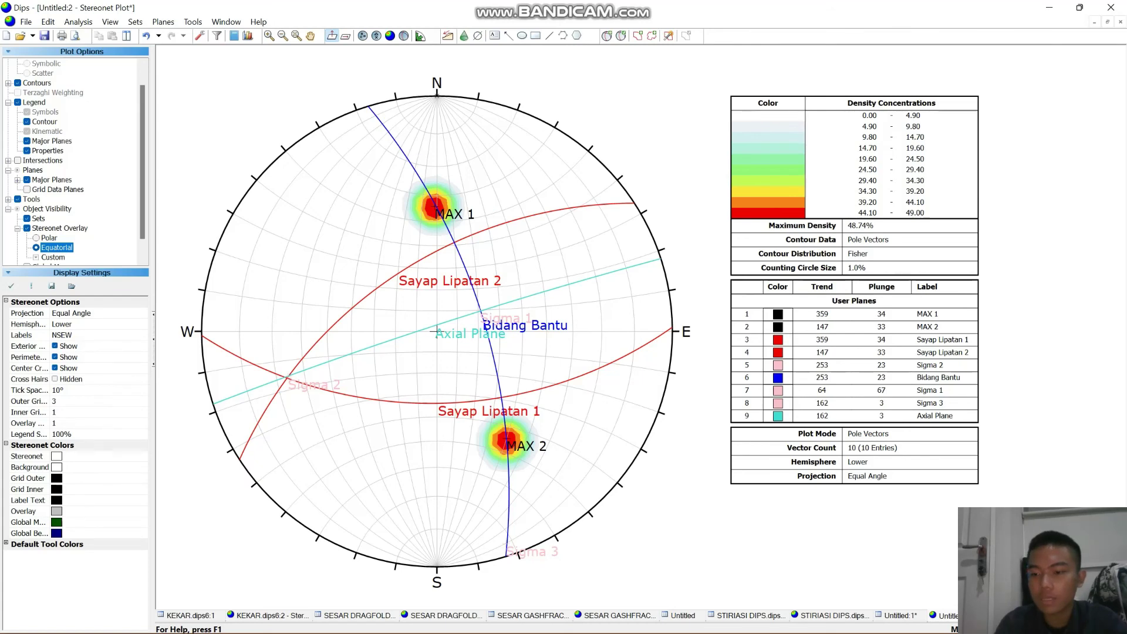